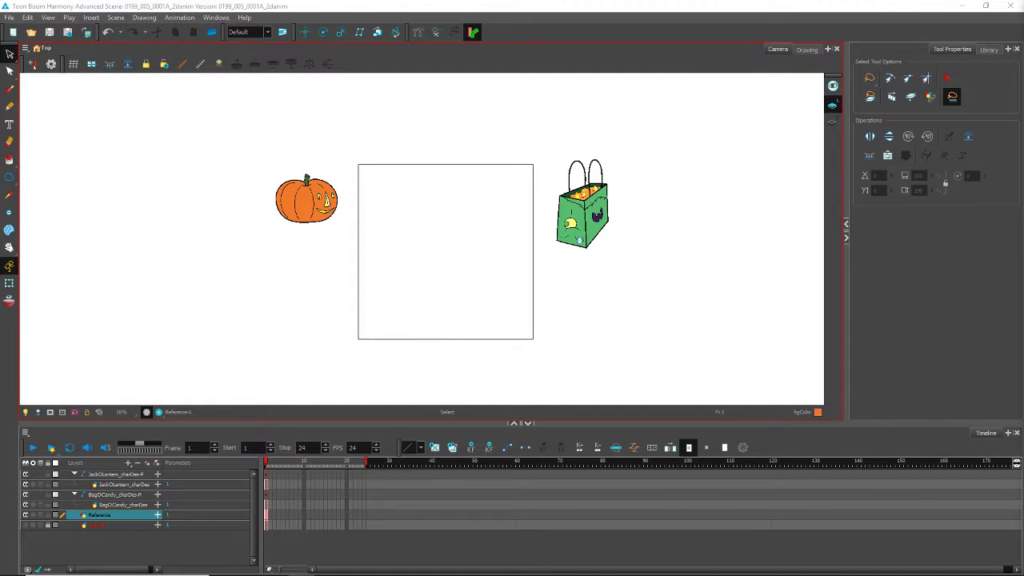
scroll(352, 262, up, 2)
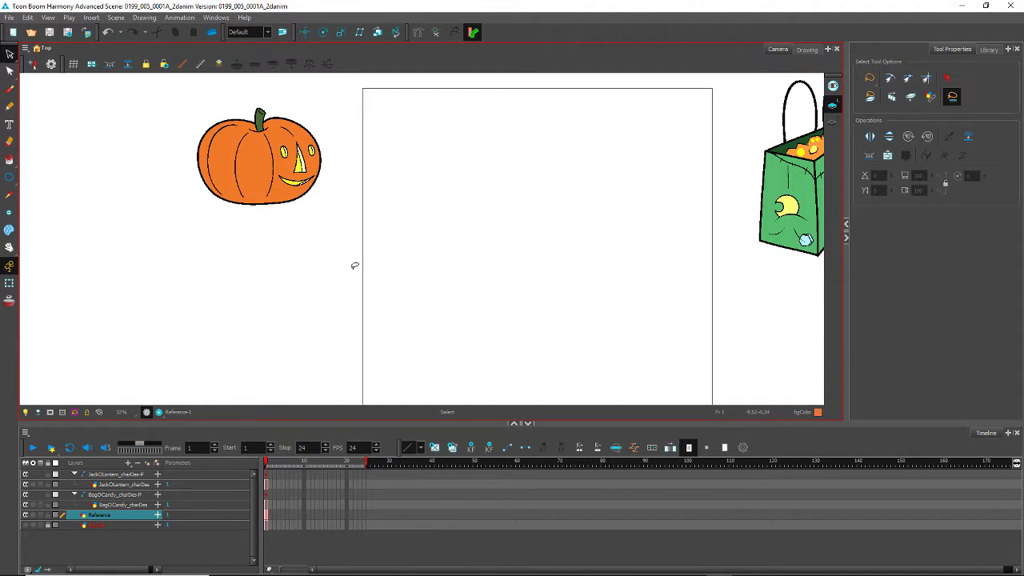
drag(539, 304, 473, 367)
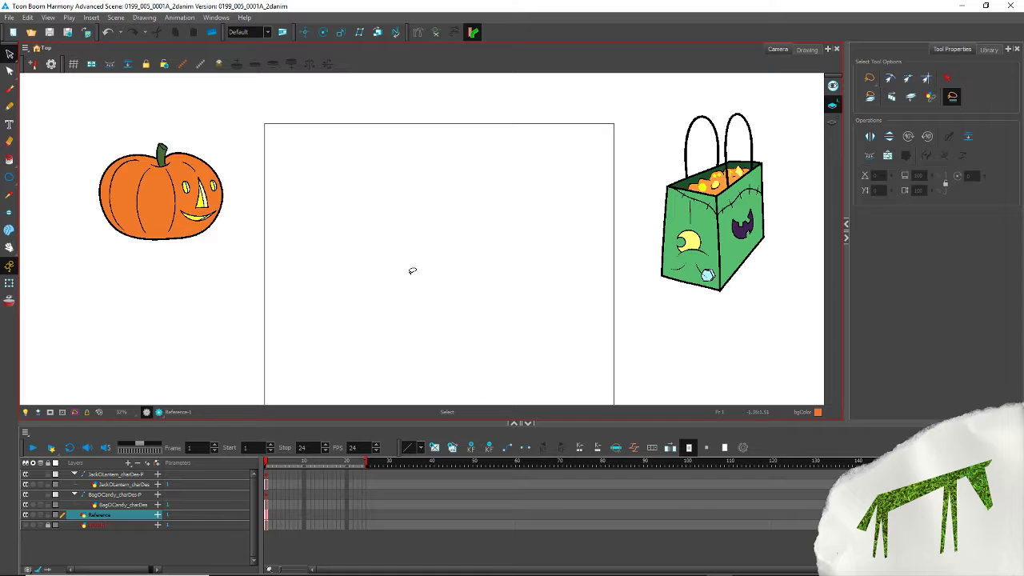
scroll(411, 272, down, 4)
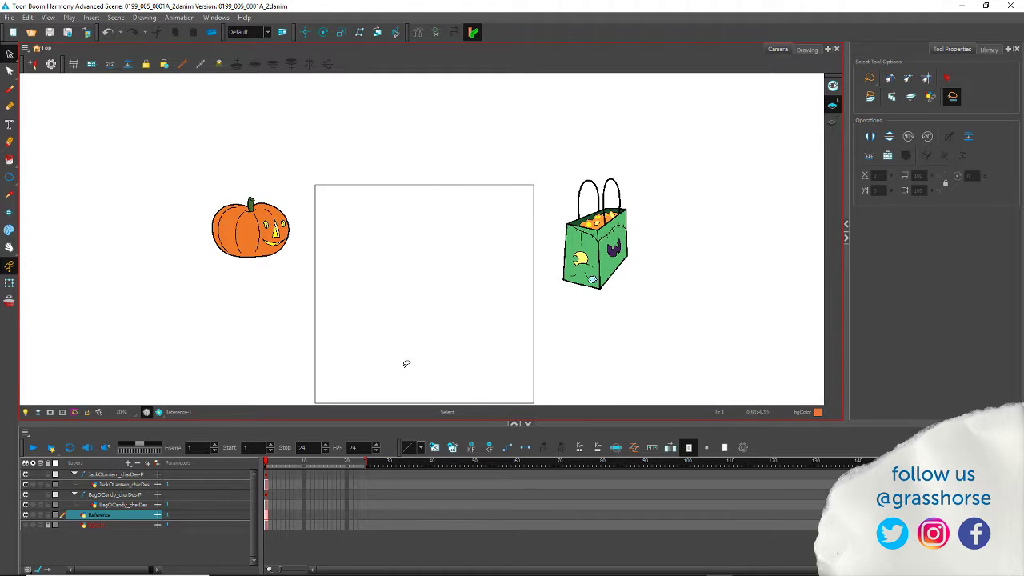
drag(261, 291, 268, 219)
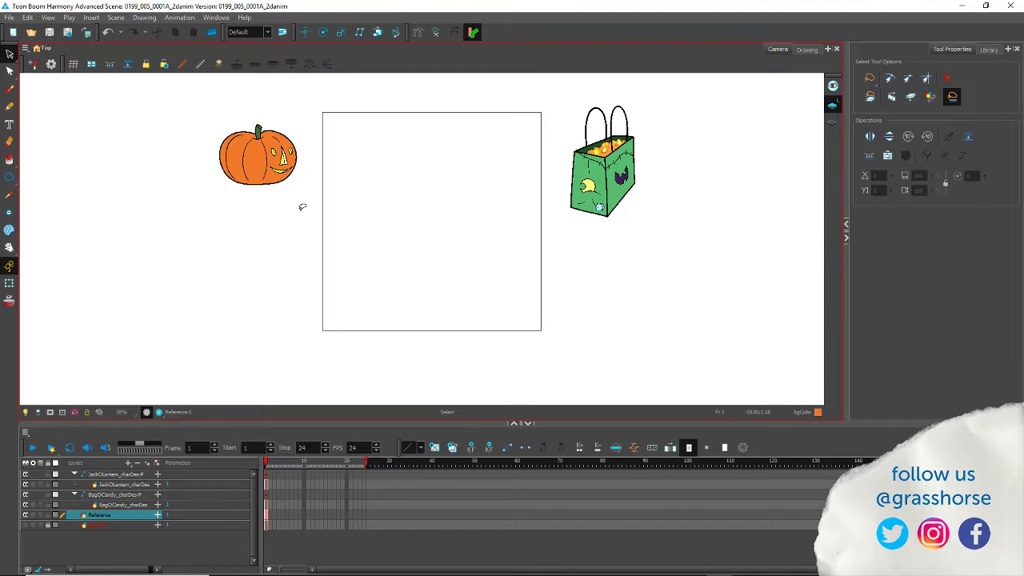
Step: Set the scene's playback rate to 12 FPS
click(268, 464)
mouse_move(268, 464)
mouse_down()
mouse_move(368, 471)
mouse_move(266, 465)
mouse_up()
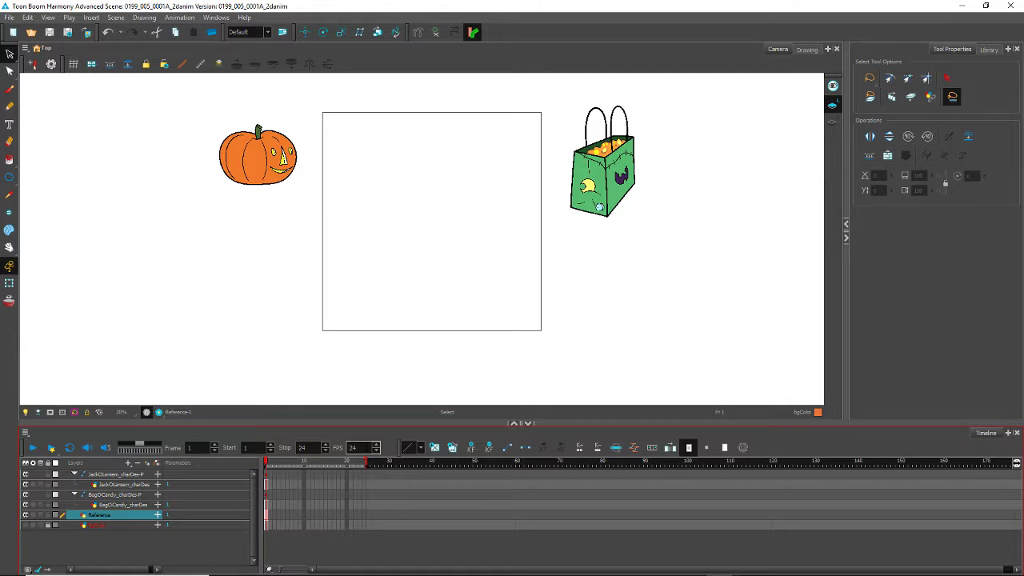
click(354, 446)
text(18)
key(Return)
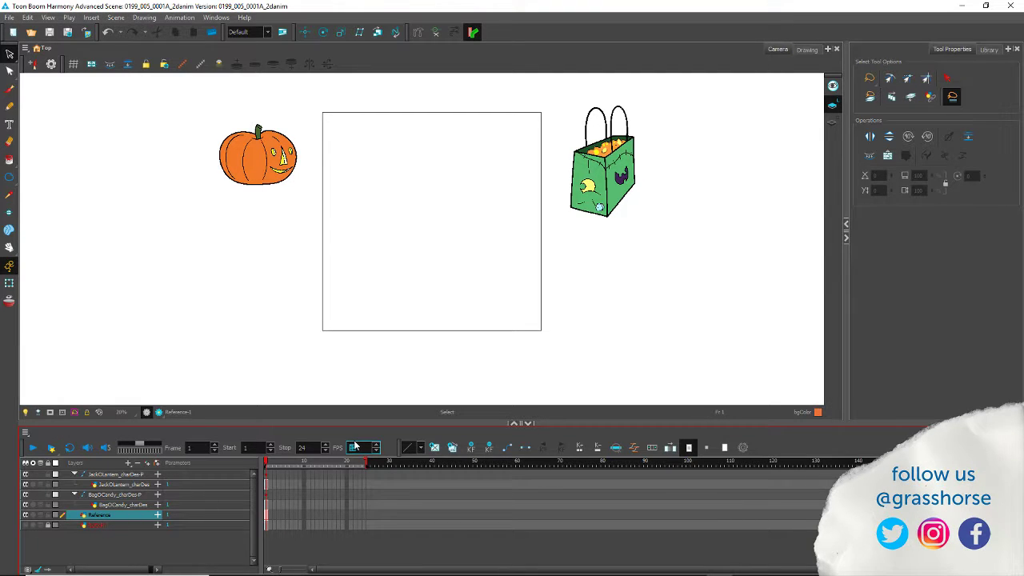
Step: Choose the Pencil tool and make the palette's "lines" swatch the drawing colour, then clear the colour window out of the way
click(9, 106)
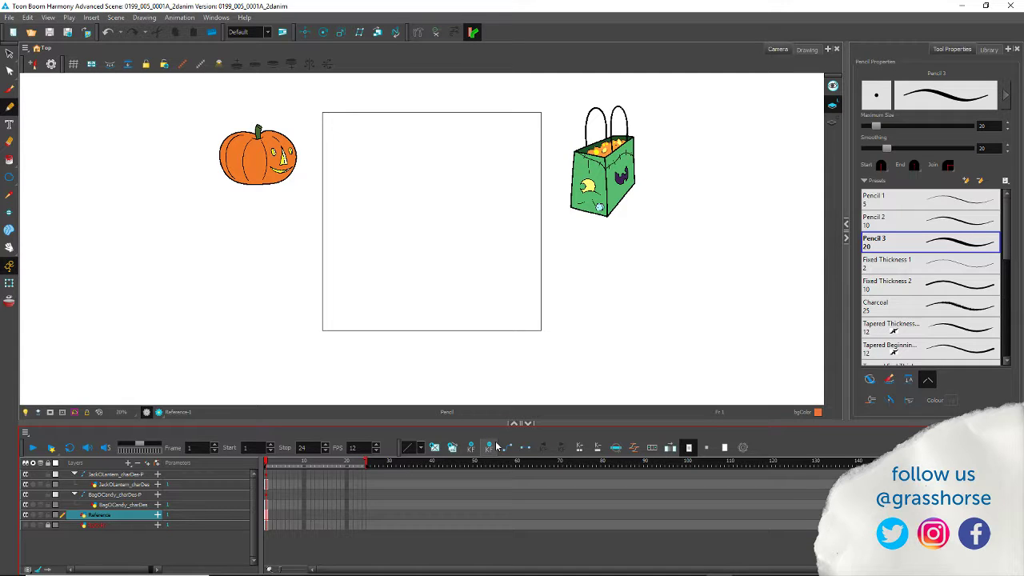
click(216, 17)
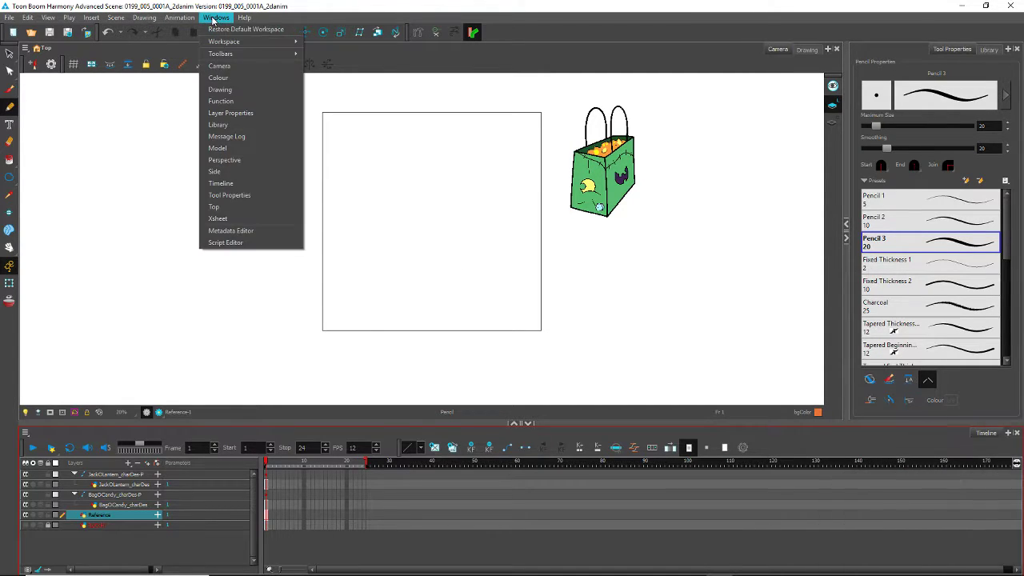
click(219, 77)
drag(720, 50, 819, 10)
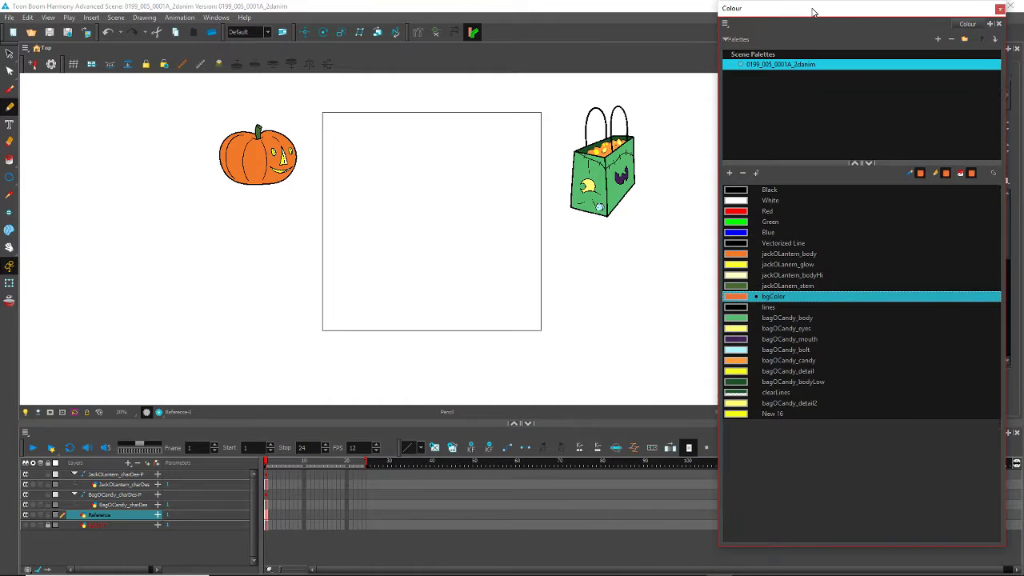
click(740, 308)
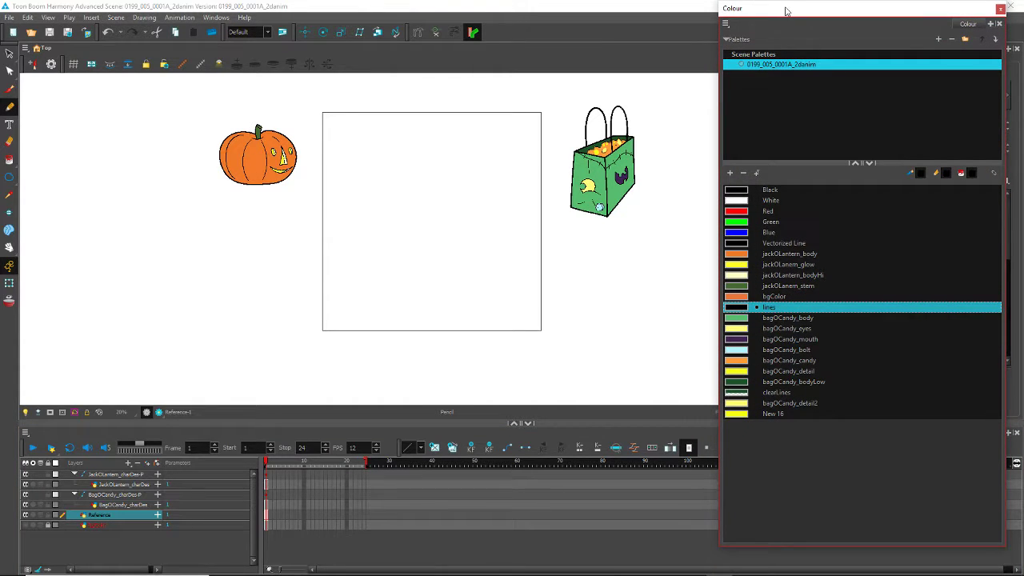
drag(787, 10, 1023, 11)
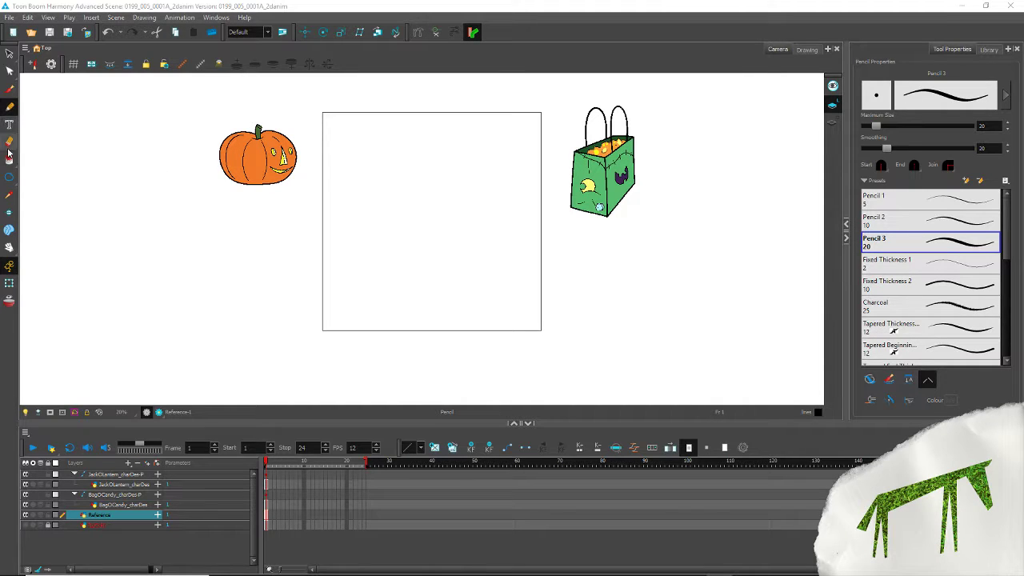
Step: Draw a two-bounce path from below the pumpkin to below the candy bag on the Reference layer and smooth the stroke
click(8, 106)
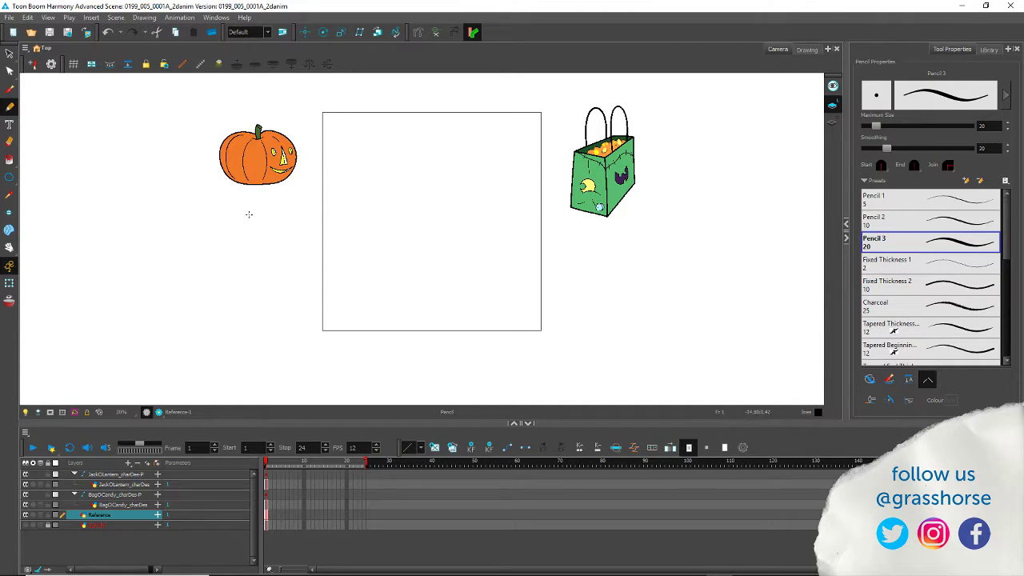
mouse_move(232, 199)
mouse_down()
mouse_move(313, 221)
mouse_move(358, 303)
mouse_move(372, 250)
mouse_move(410, 220)
mouse_move(440, 216)
mouse_move(488, 241)
mouse_move(514, 308)
mouse_move(524, 264)
mouse_move(544, 243)
mouse_move(620, 215)
mouse_move(672, 219)
mouse_up()
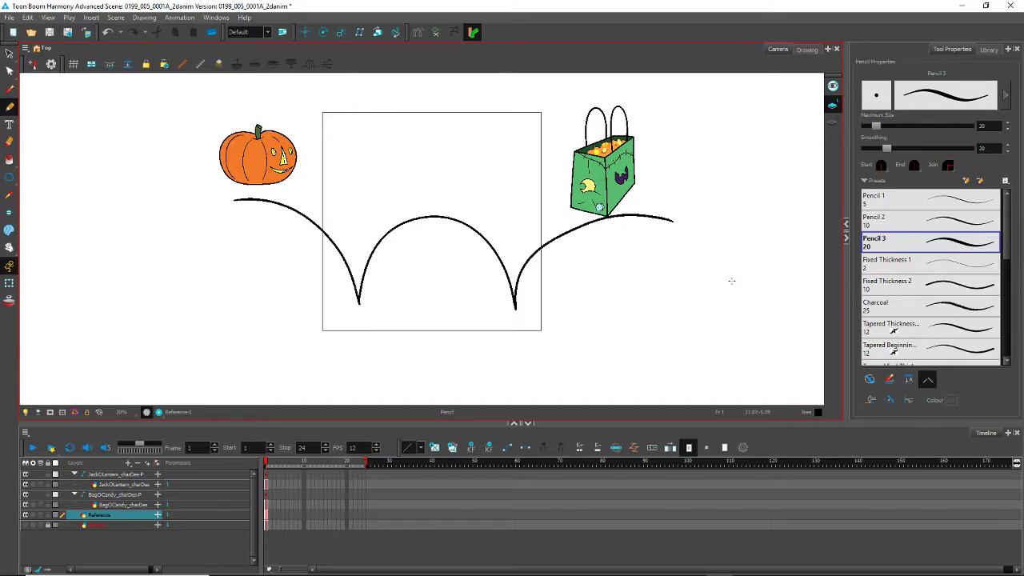
key(alt+q)
click(549, 236)
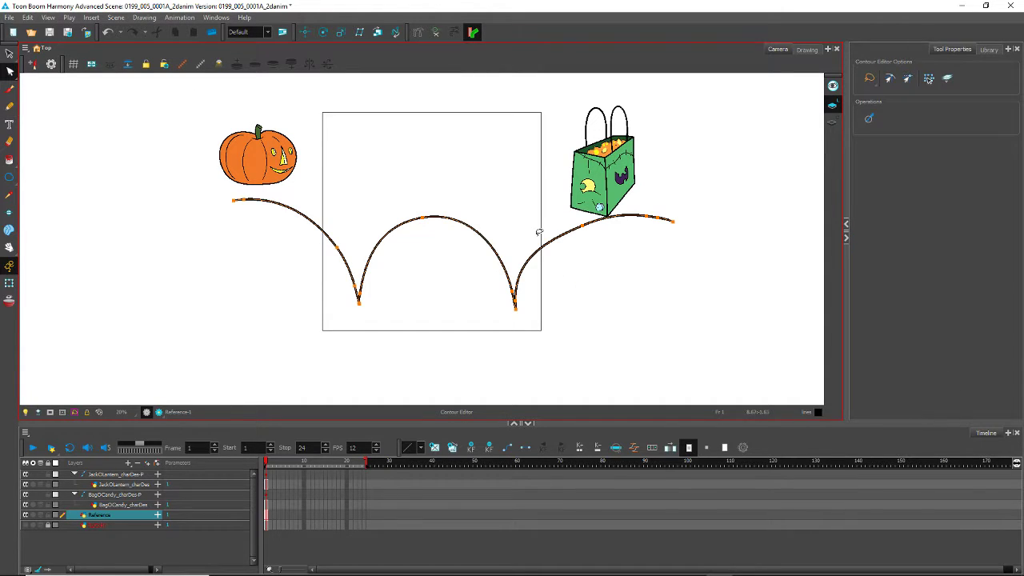
click(868, 118)
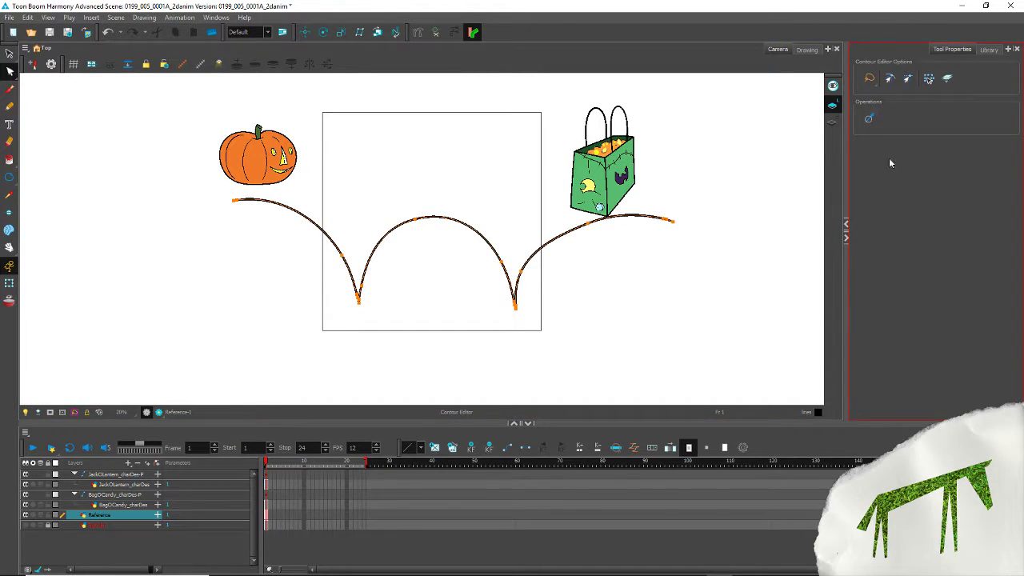
Step: Reshape the path's last arc with the Contour Editor so it rises in a rounder curve towards the candy bag
drag(521, 273, 527, 261)
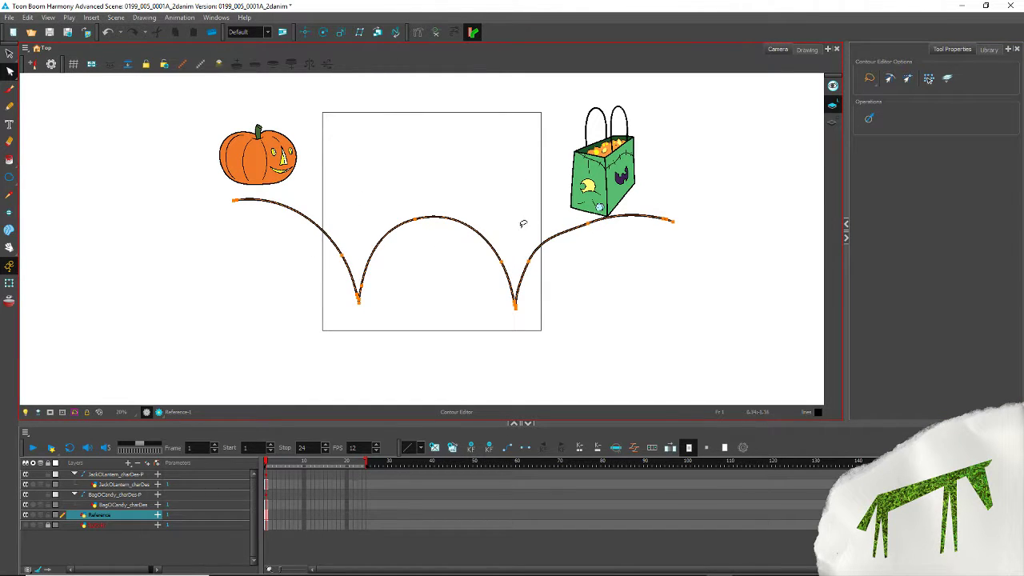
mouse_move(596, 238)
mouse_down()
mouse_move(578, 221)
mouse_move(566, 229)
mouse_move(590, 216)
mouse_move(564, 214)
mouse_move(590, 214)
mouse_move(577, 217)
mouse_up()
drag(520, 239, 543, 237)
drag(522, 272, 540, 243)
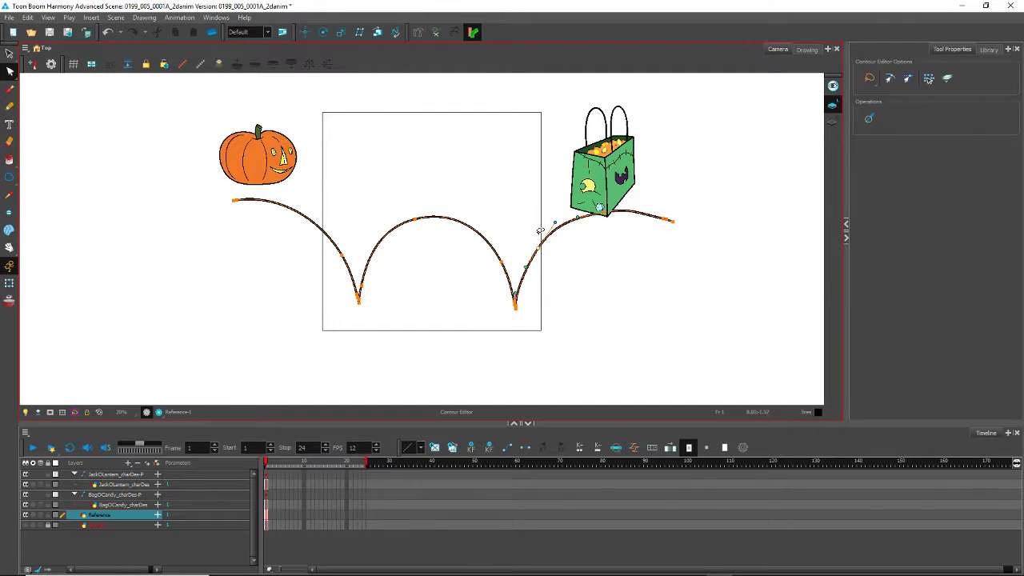
click(537, 226)
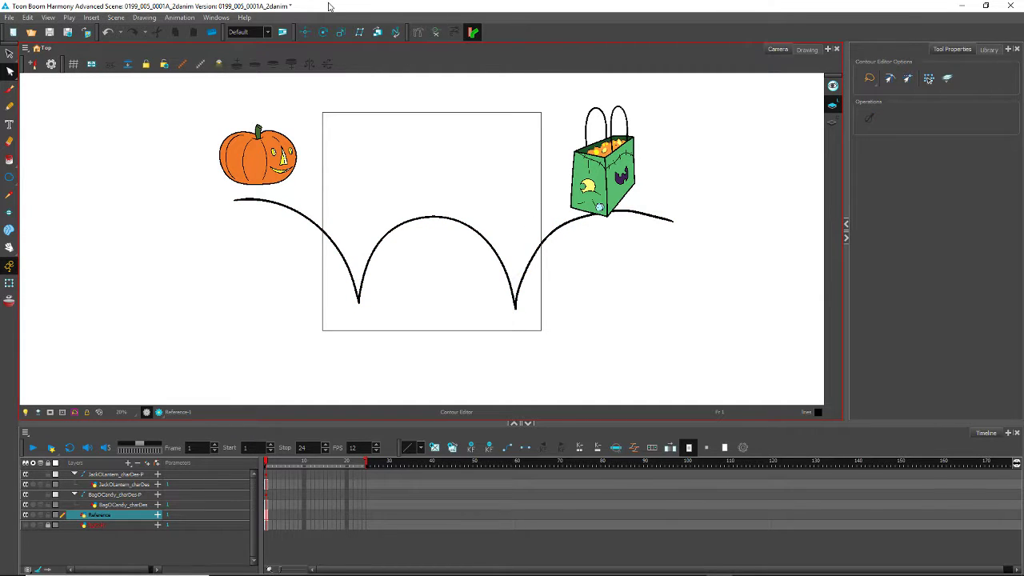
Step: Delete the surplus contour points just above the path's second bounce contact
drag(498, 321, 495, 307)
scroll(535, 328, up, 6)
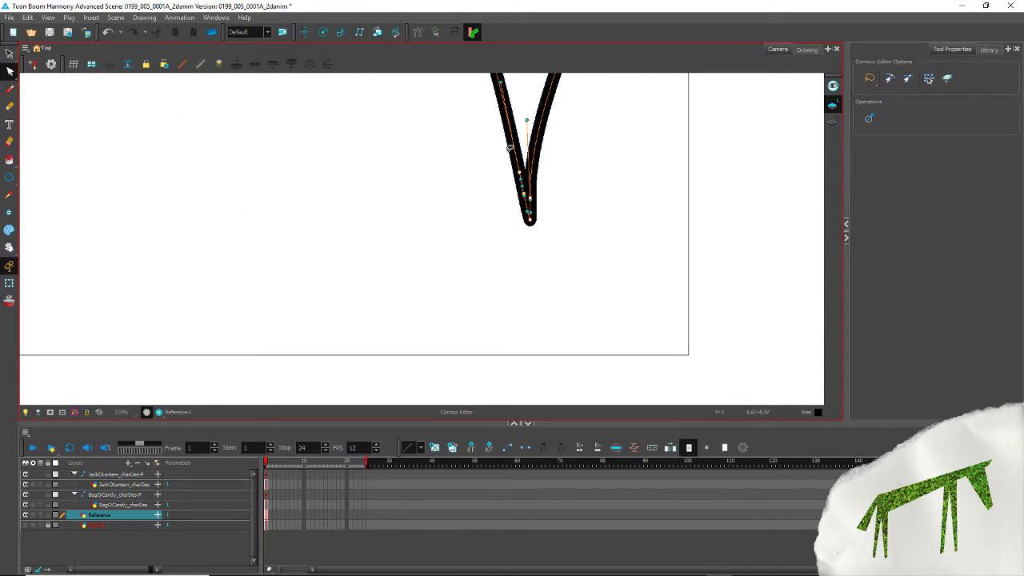
mouse_move(518, 150)
mouse_down()
mouse_move(496, 188)
mouse_move(534, 171)
mouse_up()
key(Delete)
scroll(381, 182, down, 6)
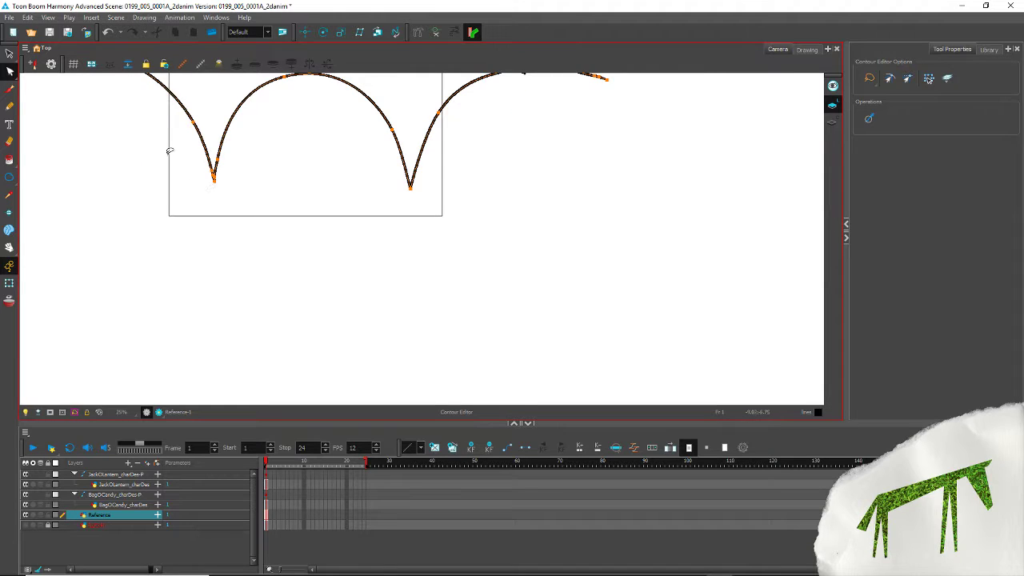
Step: Delete the surplus contour points around the path's first bounce contact
key(space)
drag(244, 216, 486, 271)
scroll(442, 236, up, 4)
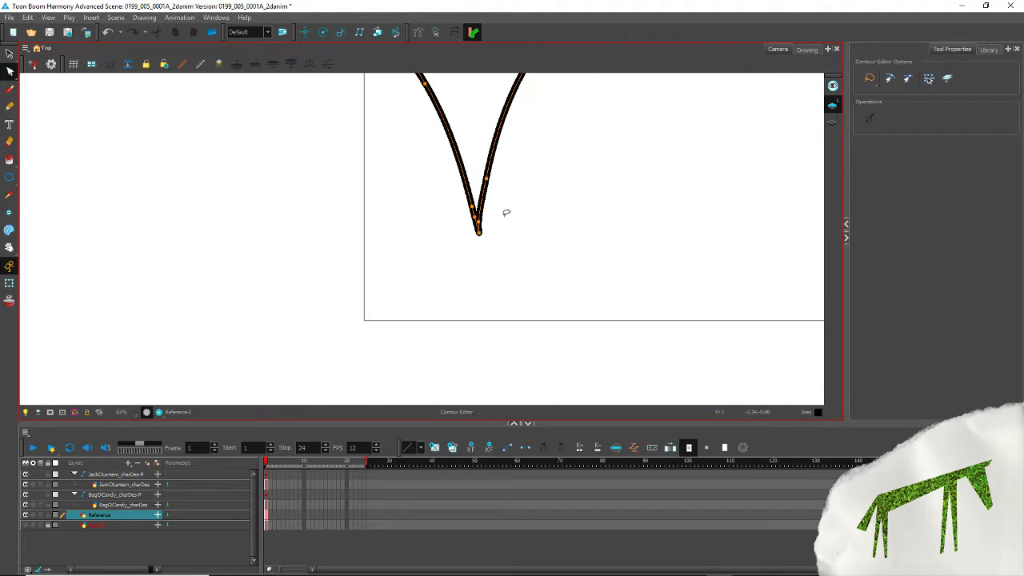
mouse_move(505, 213)
mouse_down()
mouse_move(453, 198)
mouse_move(473, 212)
mouse_up()
key(Delete)
key(Delete)
scroll(331, 242, down, 4)
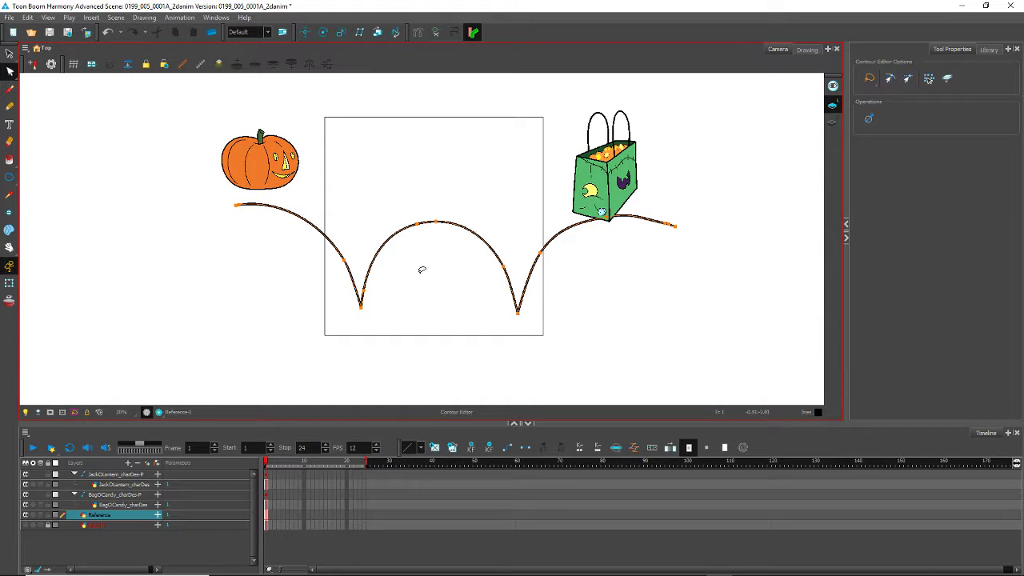
Step: Remove the middle arc's extra contour points, keeping only its peak point between the two bounce contacts
click(417, 222)
key(Delete)
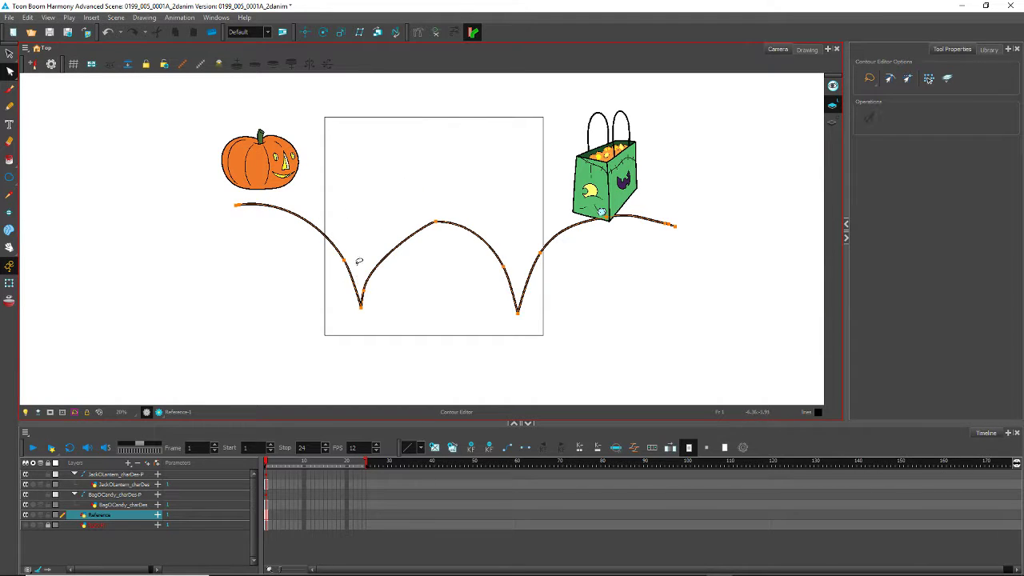
mouse_move(363, 289)
mouse_down()
mouse_move(370, 297)
mouse_move(372, 284)
mouse_move(360, 280)
mouse_up()
key(ctrl+z)
click(503, 266)
key(Delete)
click(435, 222)
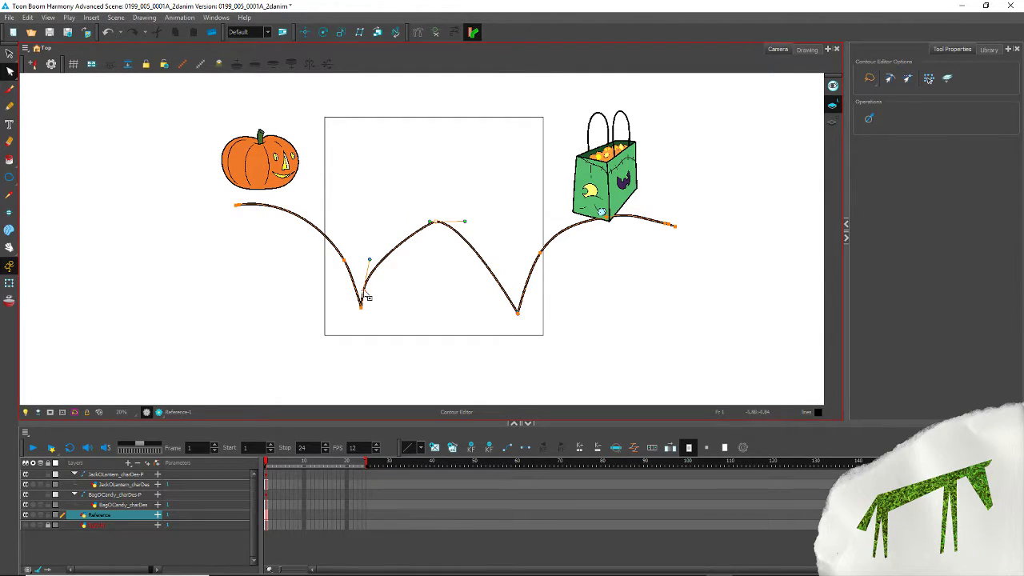
mouse_move(367, 296)
mouse_down()
mouse_move(384, 302)
mouse_move(369, 299)
mouse_up()
key(Delete)
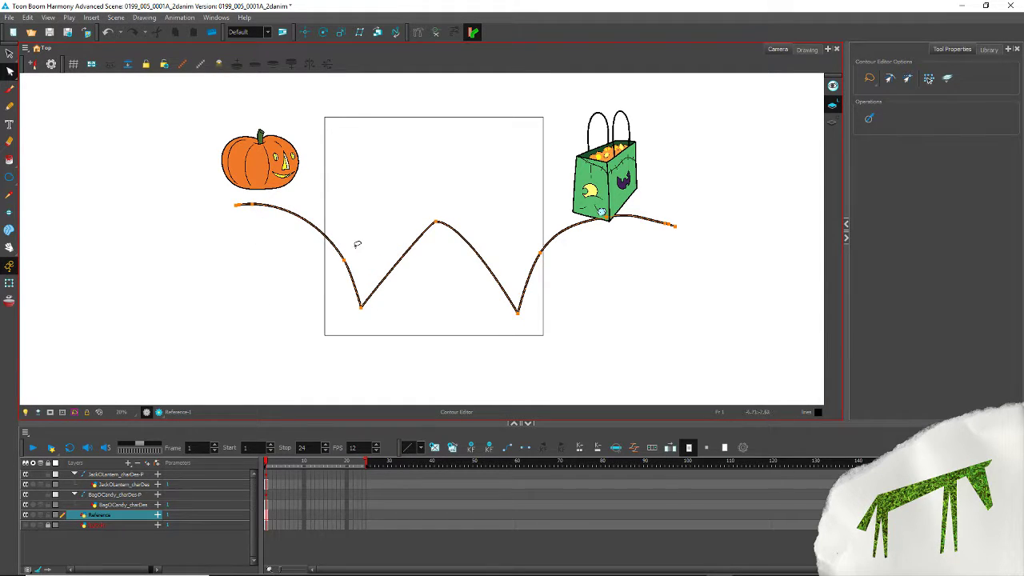
Step: Delete the intermediate contour points on the slopes of the path's first and last arcs
drag(357, 244, 331, 263)
key(Delete)
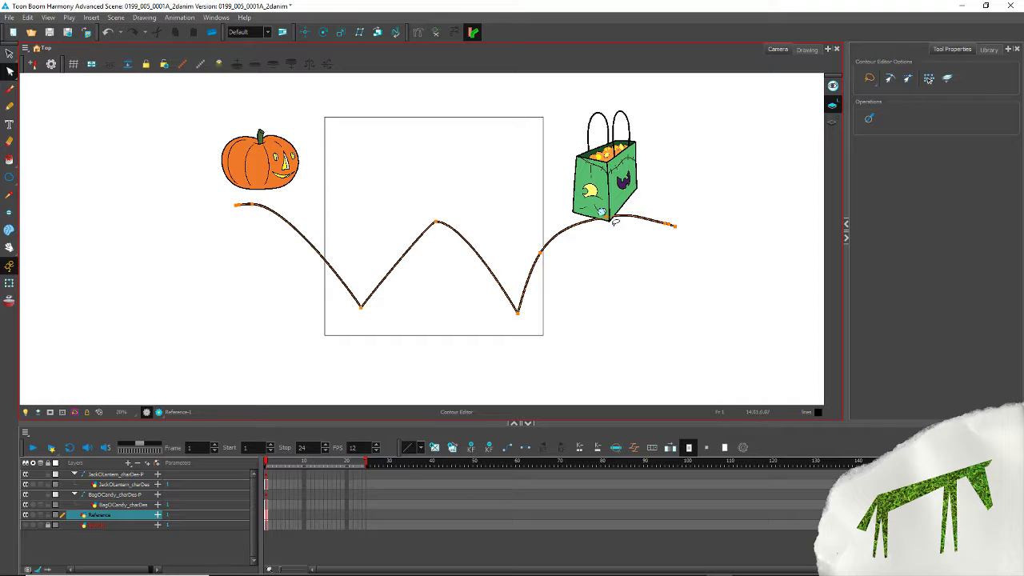
drag(532, 224, 532, 222)
key(Delete)
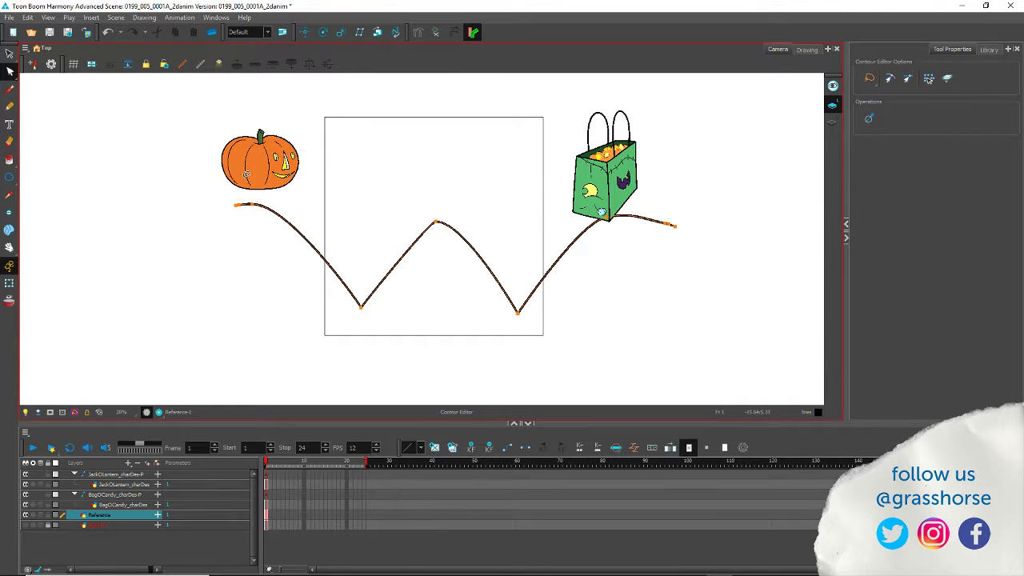
Step: Extend the curve handles at the peaks of the first, middle and last arcs to form smooth, rounded bounces
mouse_move(264, 195)
mouse_down()
mouse_move(258, 207)
mouse_move(235, 212)
mouse_move(336, 210)
mouse_move(313, 203)
mouse_up()
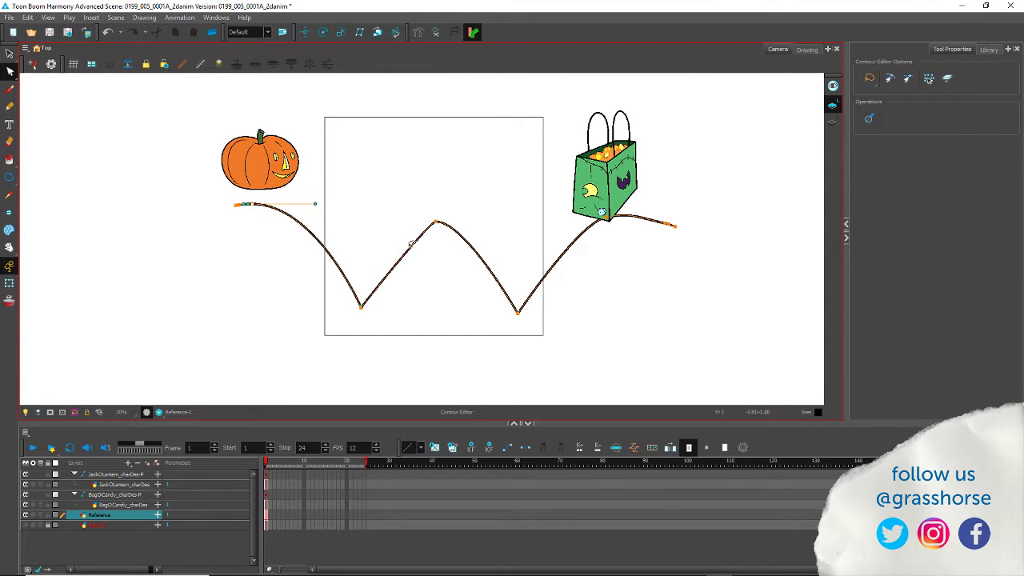
mouse_move(414, 244)
mouse_down()
mouse_move(451, 222)
mouse_move(432, 243)
mouse_move(411, 222)
mouse_move(372, 223)
mouse_move(395, 223)
mouse_move(382, 222)
mouse_up()
drag(464, 222, 494, 222)
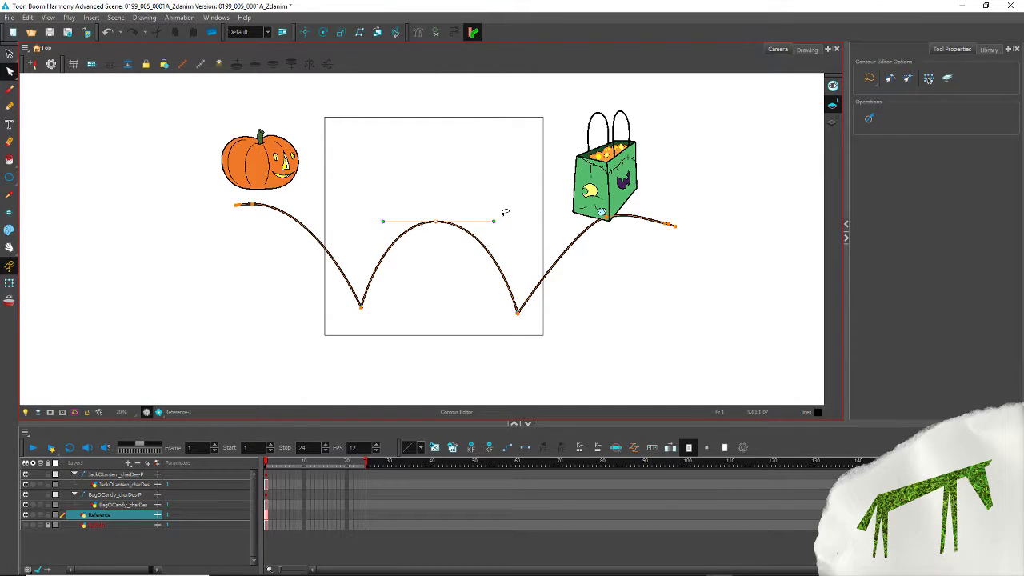
click(601, 217)
drag(584, 224, 544, 222)
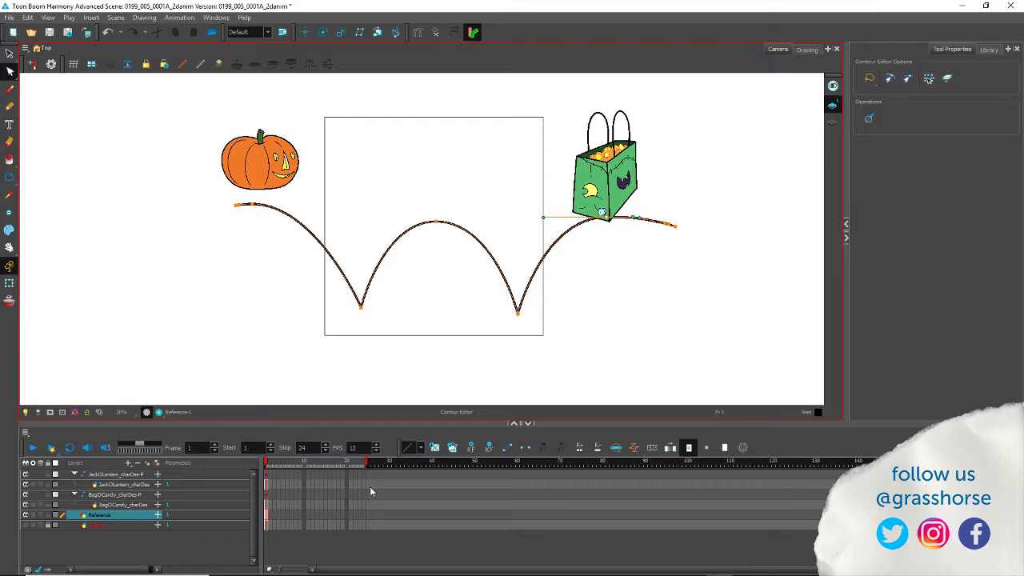
mouse_move(239, 223)
mouse_down()
mouse_move(271, 218)
mouse_move(264, 209)
mouse_move(347, 210)
mouse_up()
click(439, 344)
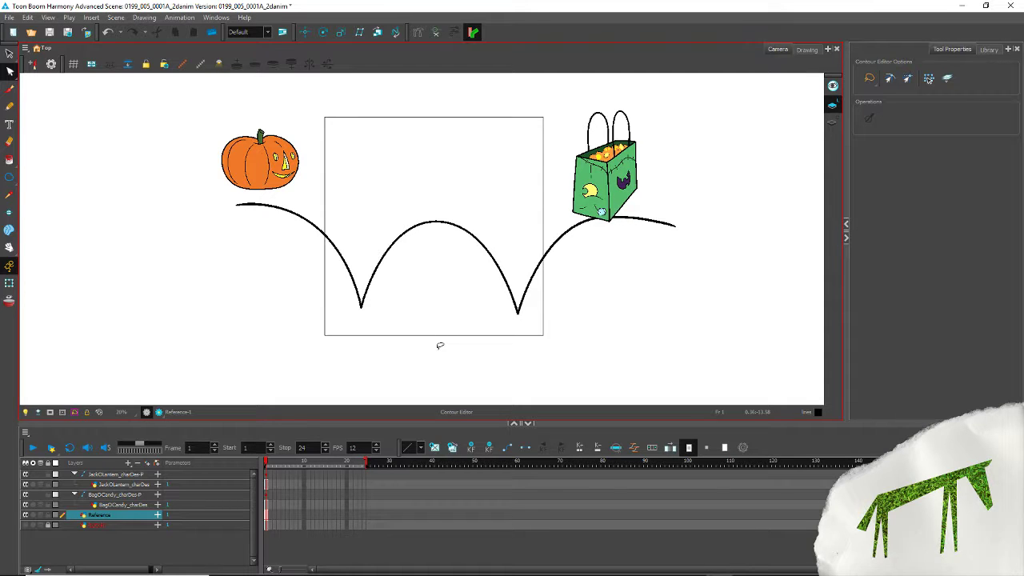
mouse_move(600, 283)
mouse_down()
mouse_move(546, 185)
mouse_move(566, 166)
mouse_move(532, 217)
mouse_up()
mouse_move(435, 201)
mouse_down()
mouse_move(441, 183)
mouse_move(432, 200)
mouse_up()
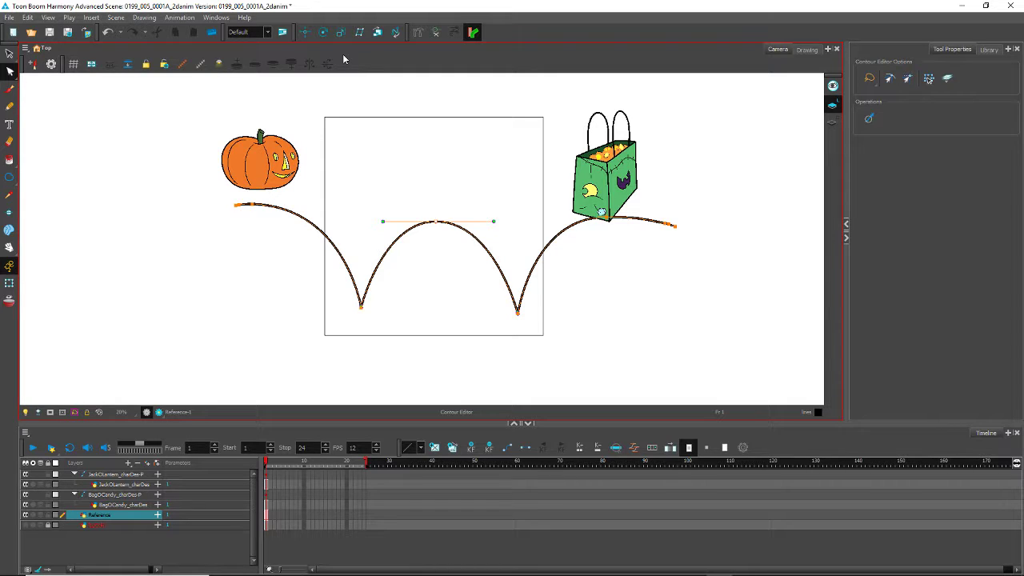
Step: Mark small pencil crosses on the bounce path at both ground contacts and at the peaks of the first, middle and last arcs
click(9, 105)
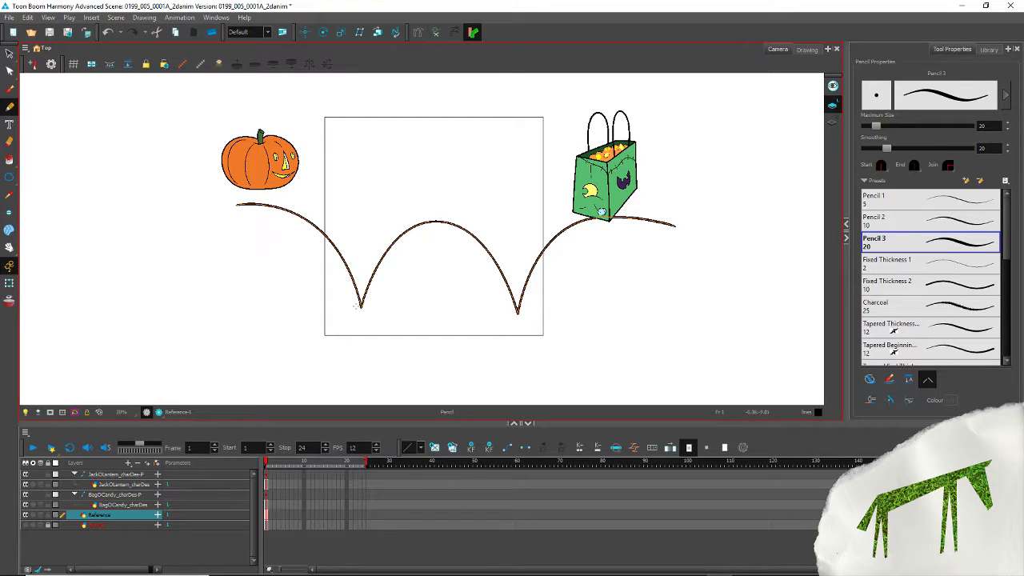
mouse_move(354, 299)
mouse_down()
mouse_move(367, 312)
mouse_move(355, 312)
mouse_up()
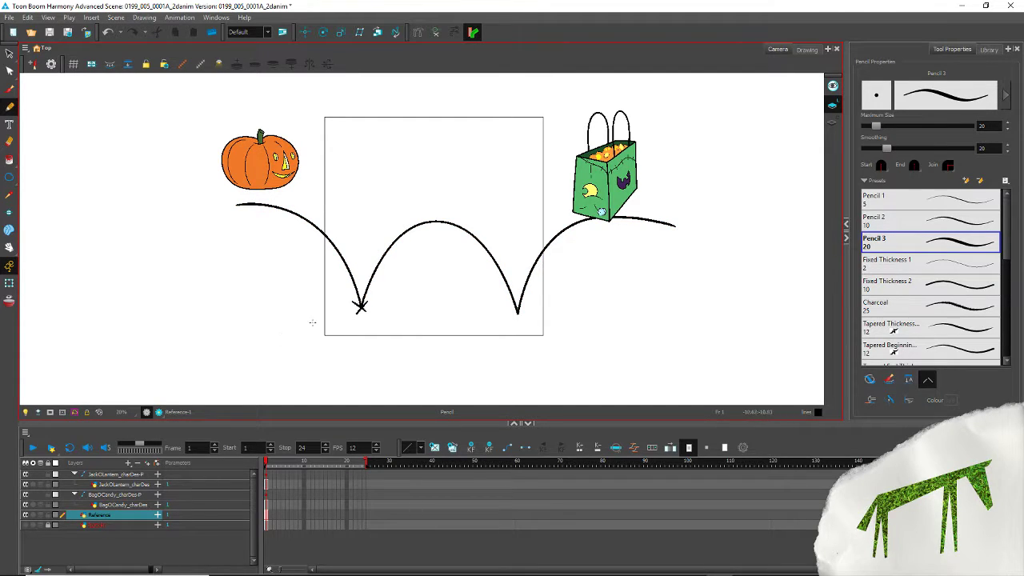
mouse_move(513, 306)
mouse_down()
mouse_move(522, 317)
mouse_move(511, 317)
mouse_up()
mouse_move(429, 212)
mouse_down()
mouse_move(438, 224)
mouse_move(428, 224)
mouse_up()
drag(248, 198, 258, 209)
drag(259, 199, 249, 209)
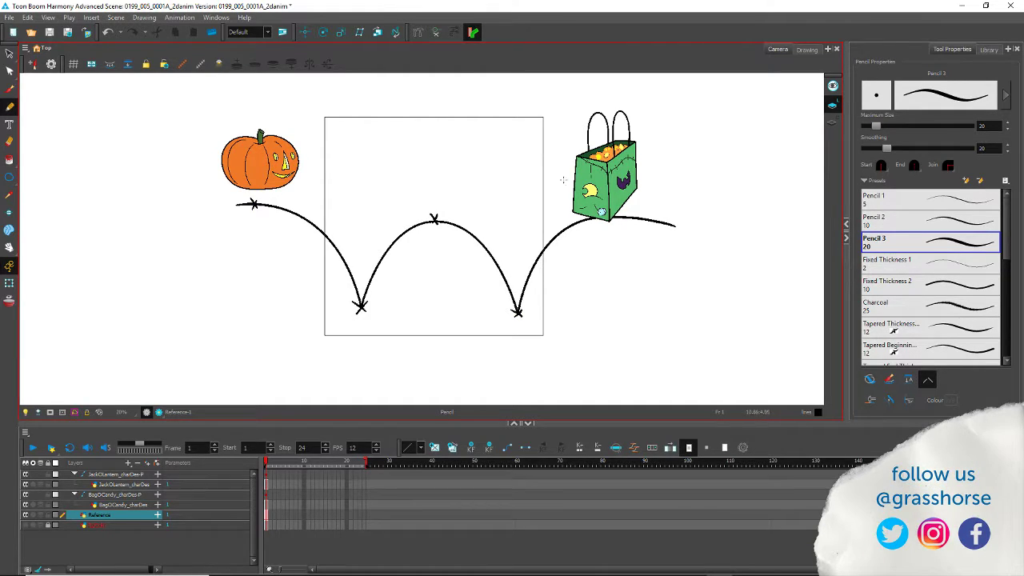
mouse_move(597, 212)
mouse_down()
mouse_move(606, 223)
mouse_move(596, 223)
mouse_up()
Step: Mark a cross about halfway along each slope between the arc peaks and the bounce contacts
mouse_move(318, 231)
mouse_down()
mouse_move(328, 242)
mouse_move(318, 243)
mouse_up()
mouse_move(379, 249)
mouse_down()
mouse_move(390, 260)
mouse_move(380, 260)
mouse_up()
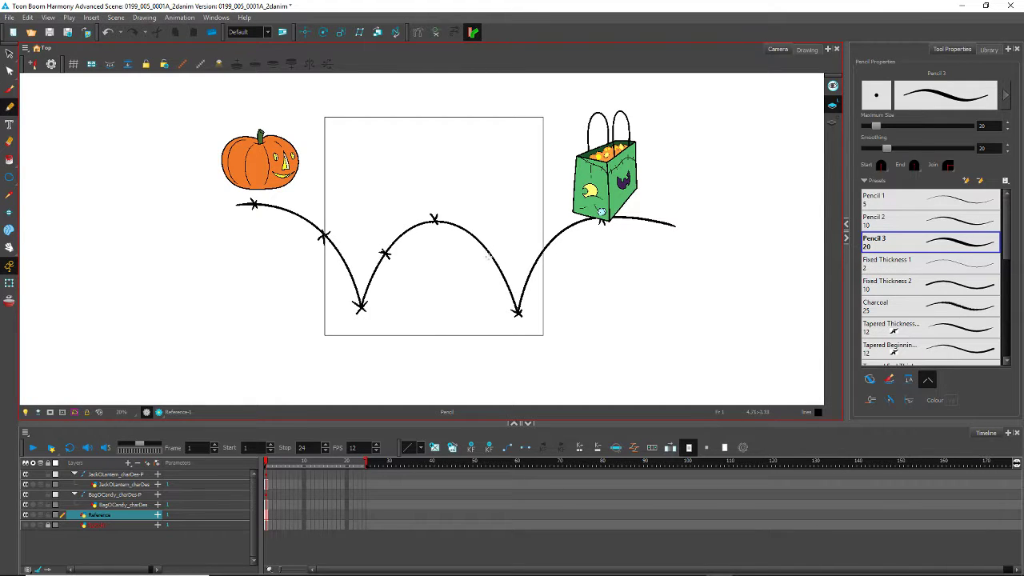
mouse_move(486, 251)
mouse_down()
mouse_move(495, 262)
mouse_move(485, 262)
mouse_up()
mouse_move(540, 244)
mouse_down()
mouse_move(549, 256)
mouse_move(540, 256)
mouse_up()
Step: Add a cross between each peak and the neighbouring mid-slope mark on all three arcs
mouse_move(285, 204)
mouse_down()
mouse_move(296, 220)
mouse_move(281, 219)
mouse_up()
mouse_move(397, 227)
mouse_down()
mouse_move(410, 239)
mouse_move(400, 241)
mouse_up()
mouse_move(462, 223)
mouse_down()
mouse_move(472, 238)
mouse_move(460, 238)
mouse_up()
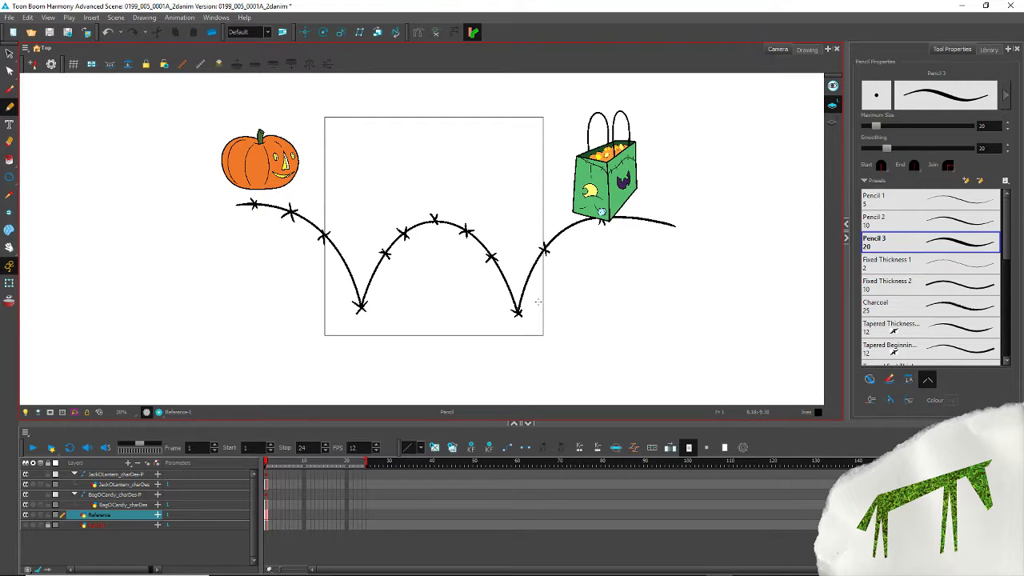
drag(563, 221, 570, 230)
Step: Try adding cross marks on the lower slopes, between the mid-slope marks and the bounce contacts
mouse_move(337, 258)
mouse_down()
mouse_move(349, 270)
mouse_move(336, 270)
mouse_move(378, 281)
mouse_up()
drag(378, 268, 370, 280)
mouse_move(501, 278)
mouse_down()
mouse_move(511, 289)
mouse_move(500, 288)
mouse_up()
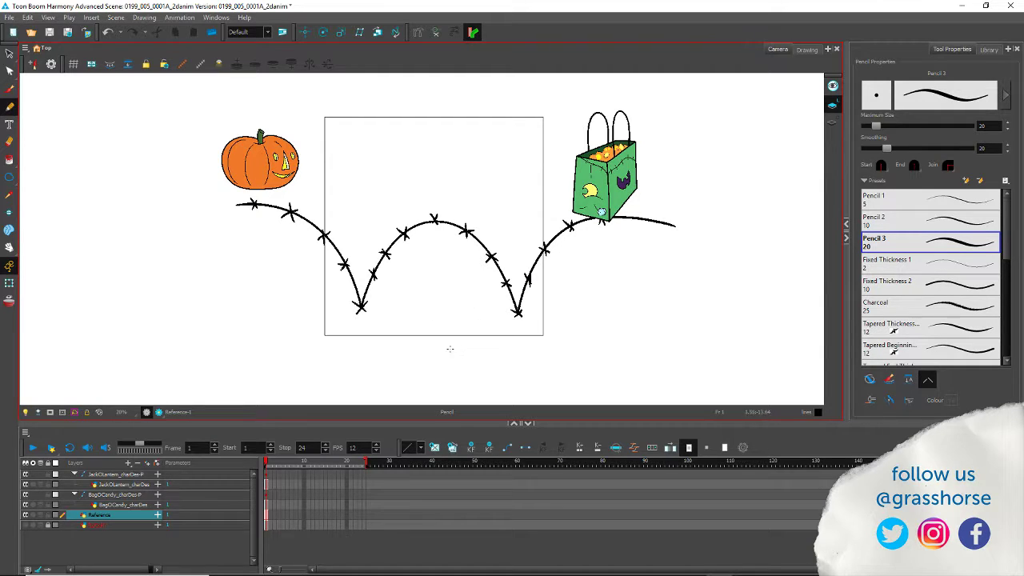
Step: Undo the lower-slope marks and add small crosses close to both sides of the middle arc's peak
key(ctrl+z)
key(alt+s)
key(alt+x)
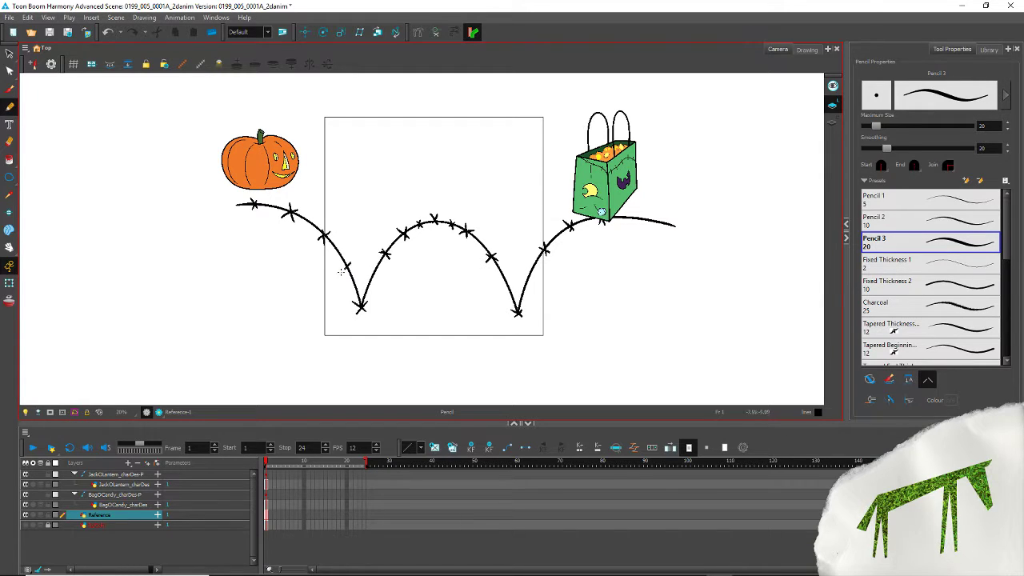
Step: Try crosses on the slopes just above the first bounce contact, and undo them
mouse_move(365, 268)
mouse_down()
mouse_move(377, 282)
mouse_move(366, 280)
mouse_up()
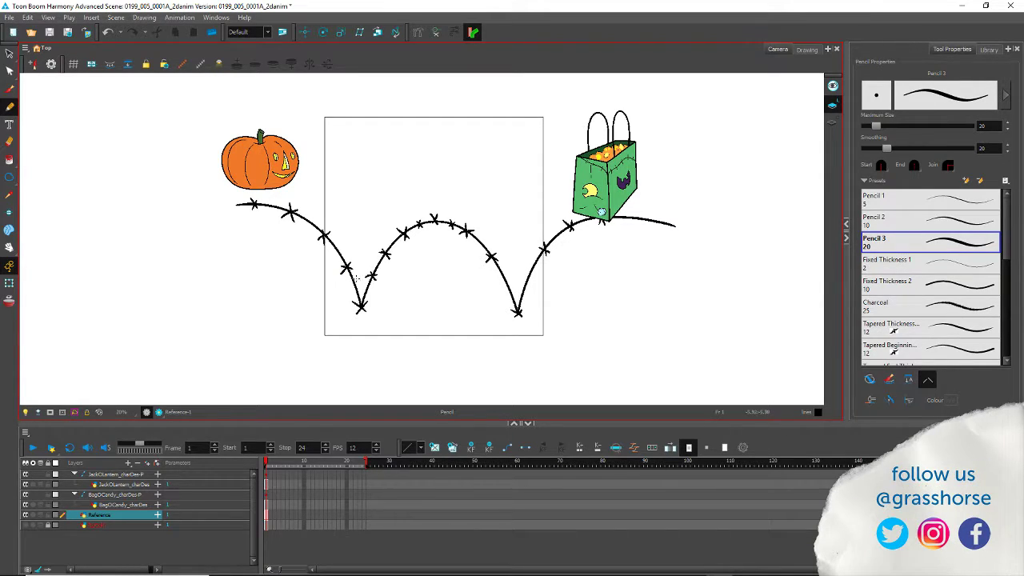
key(ctrl+z)
key(ctrl+z)
key(ctrl+z)
key(ctrl+z)
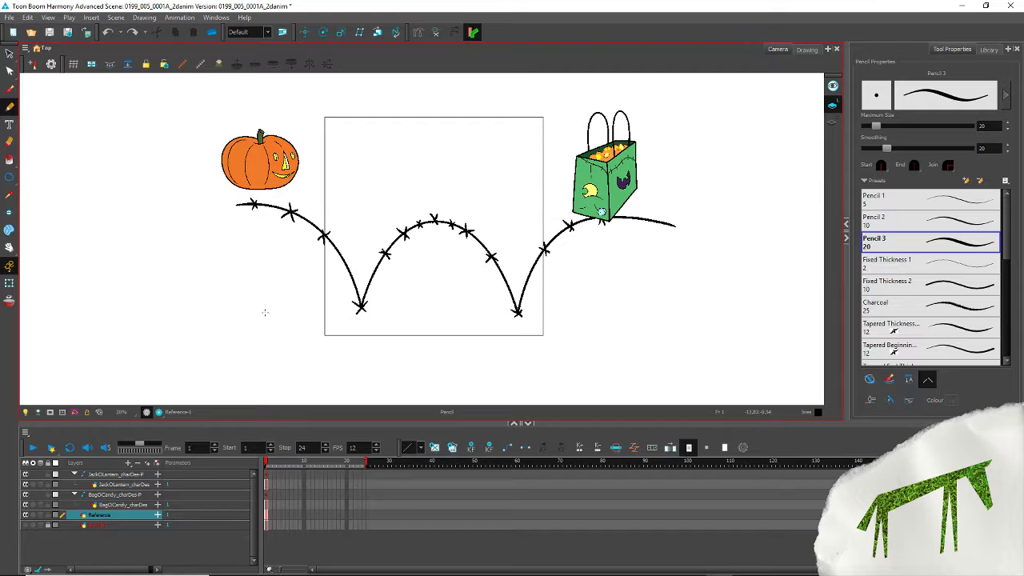
mouse_move(265, 312)
mouse_down()
mouse_move(287, 335)
mouse_move(283, 320)
mouse_up()
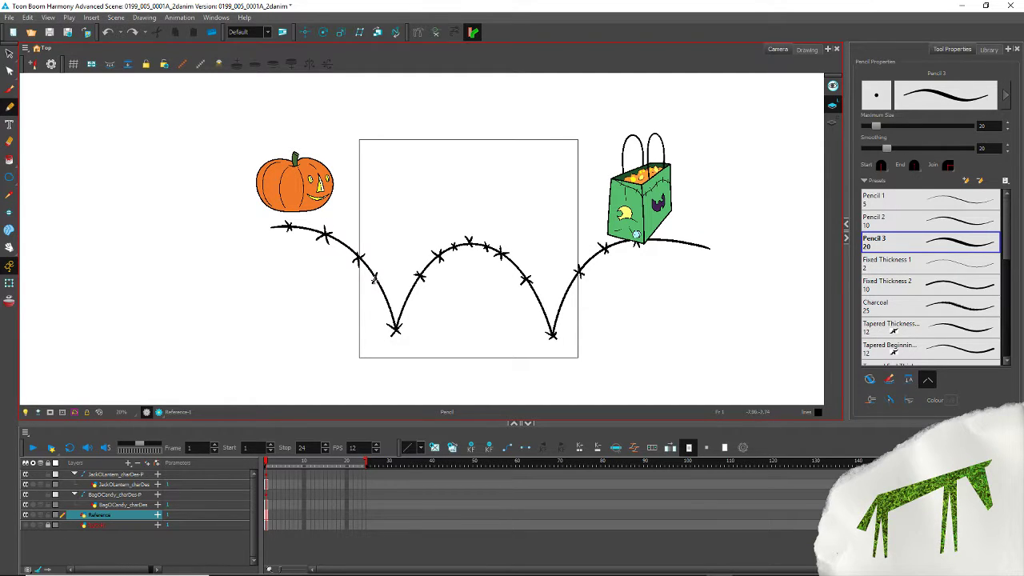
drag(371, 275, 380, 281)
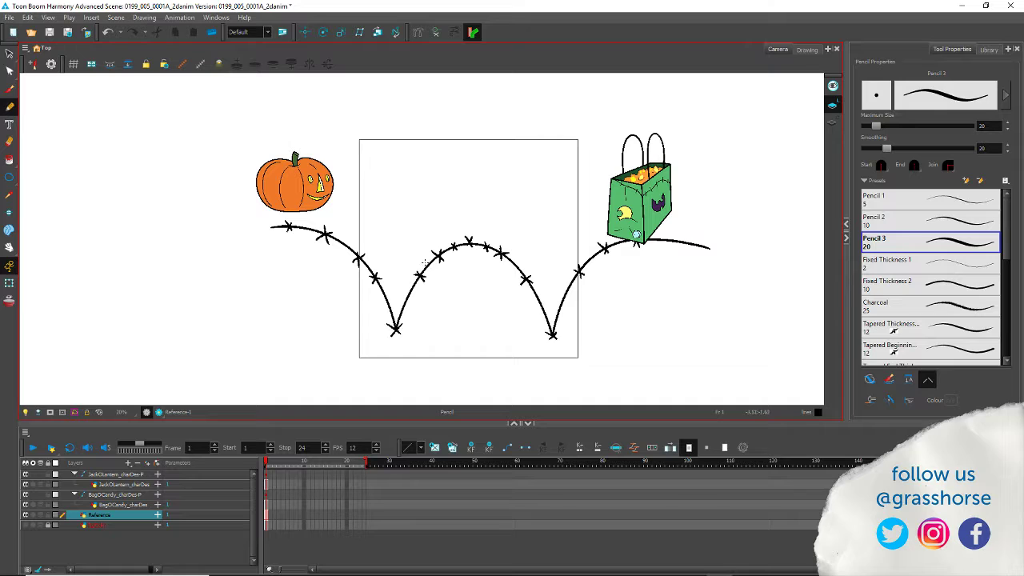
mouse_move(431, 260)
mouse_down()
mouse_move(425, 269)
mouse_move(465, 248)
mouse_move(455, 250)
mouse_move(490, 256)
mouse_up()
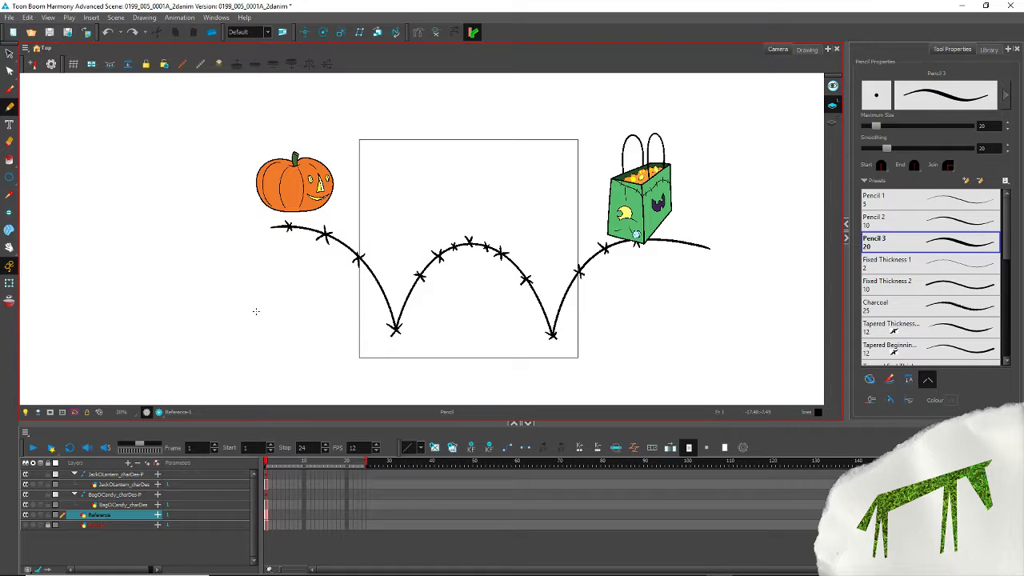
Step: Extend the exposure of the Reference layer's drawing to frame 24
click(362, 515)
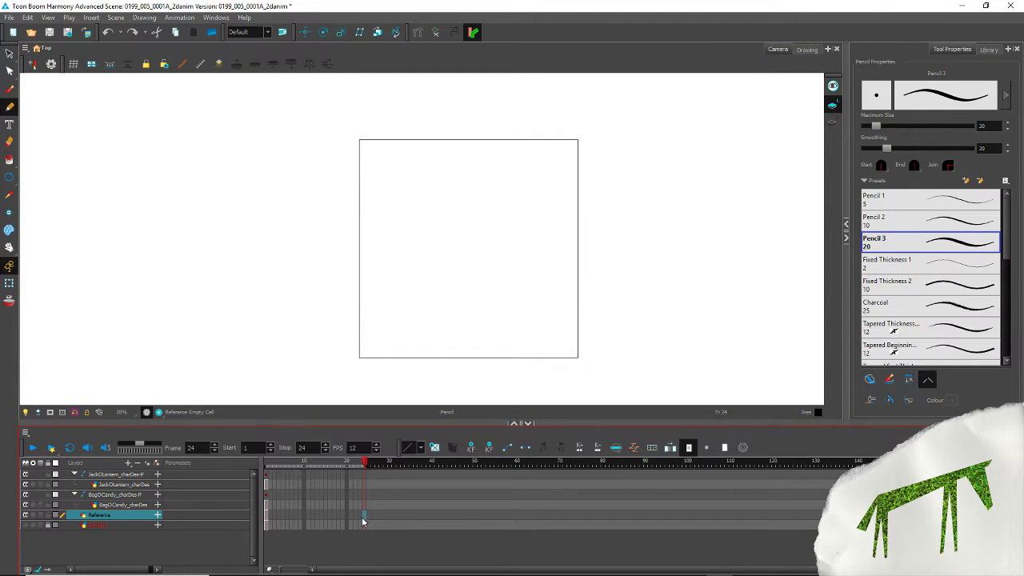
key(F5)
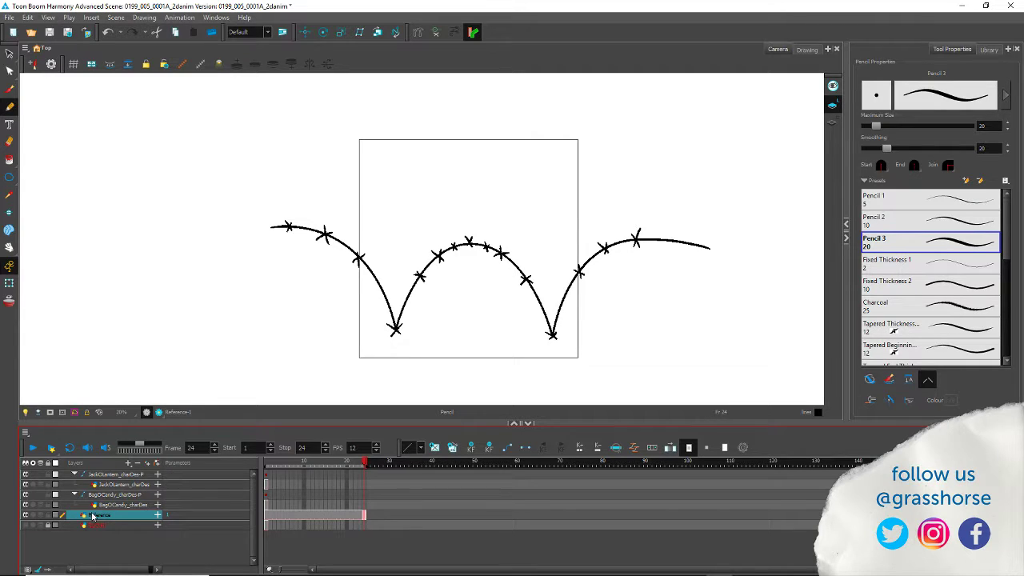
Step: Add a vector drawing layer named "rough" and place it directly above the Reference layer
click(128, 464)
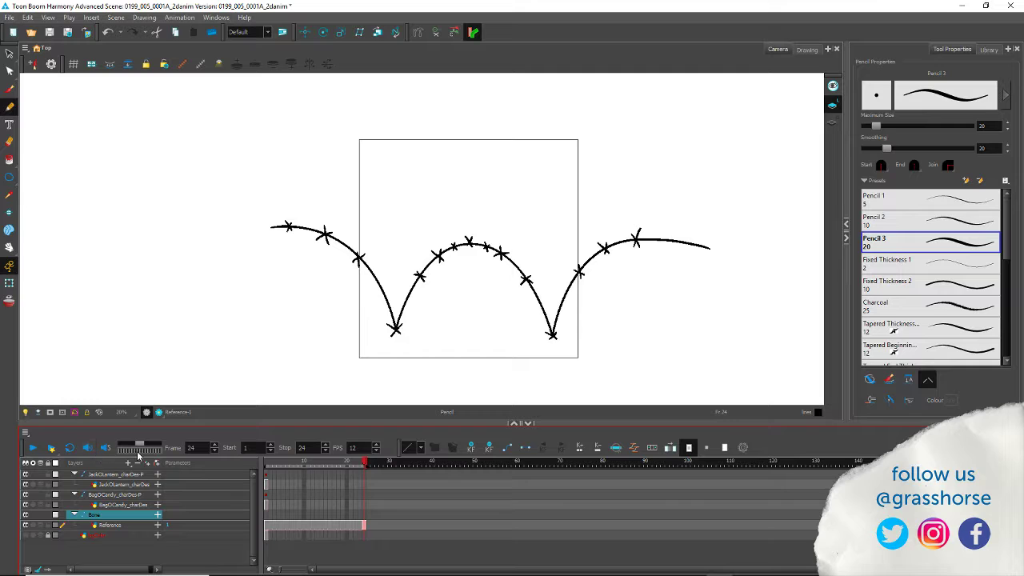
key(ctrl+z)
click(126, 464)
click(135, 517)
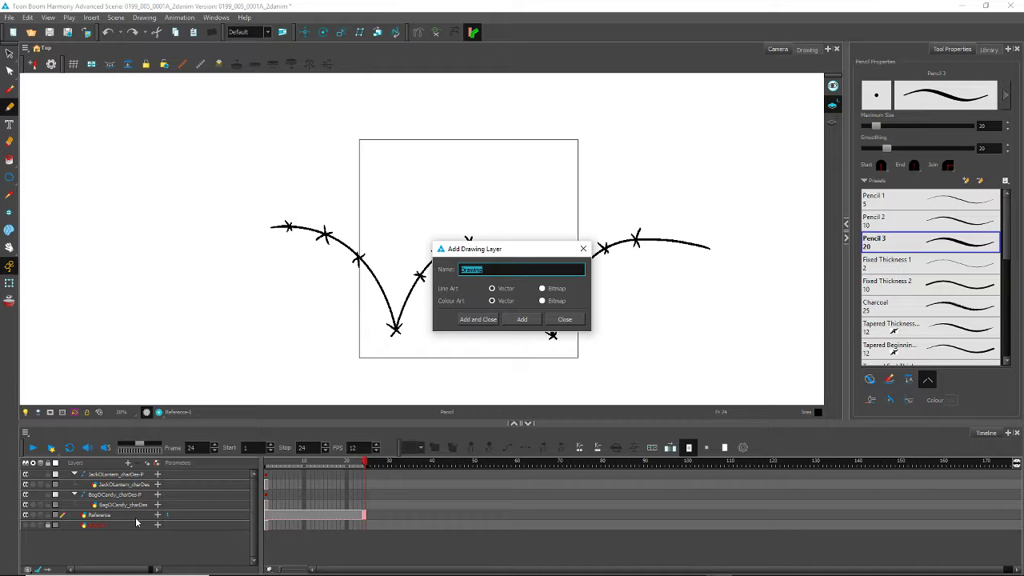
text(rough)
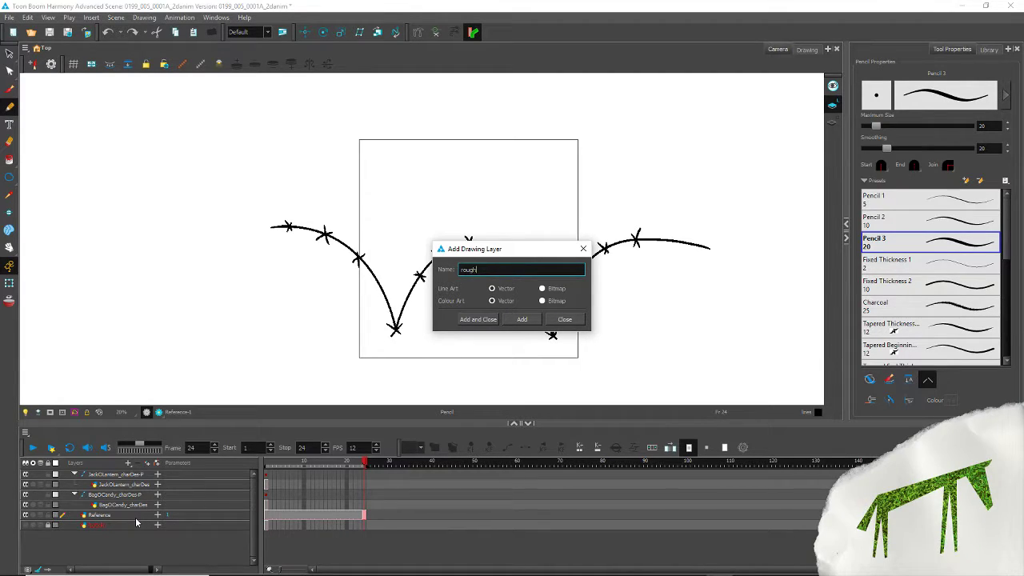
click(468, 319)
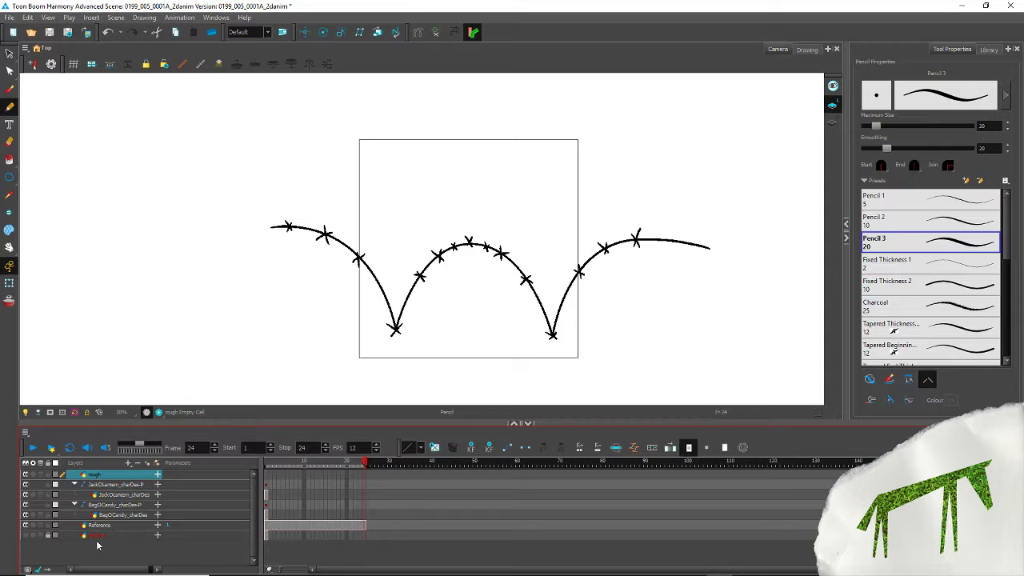
drag(95, 474, 99, 518)
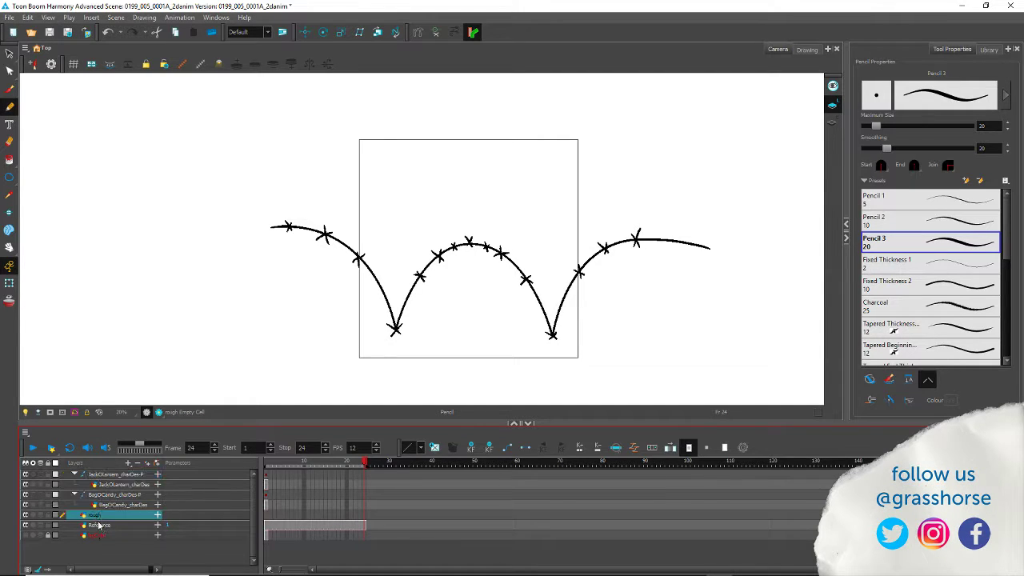
Step: On frame 1 of the rough layer, sketch a rough angled box shape over the descending slope of the first arc
click(103, 525)
click(267, 516)
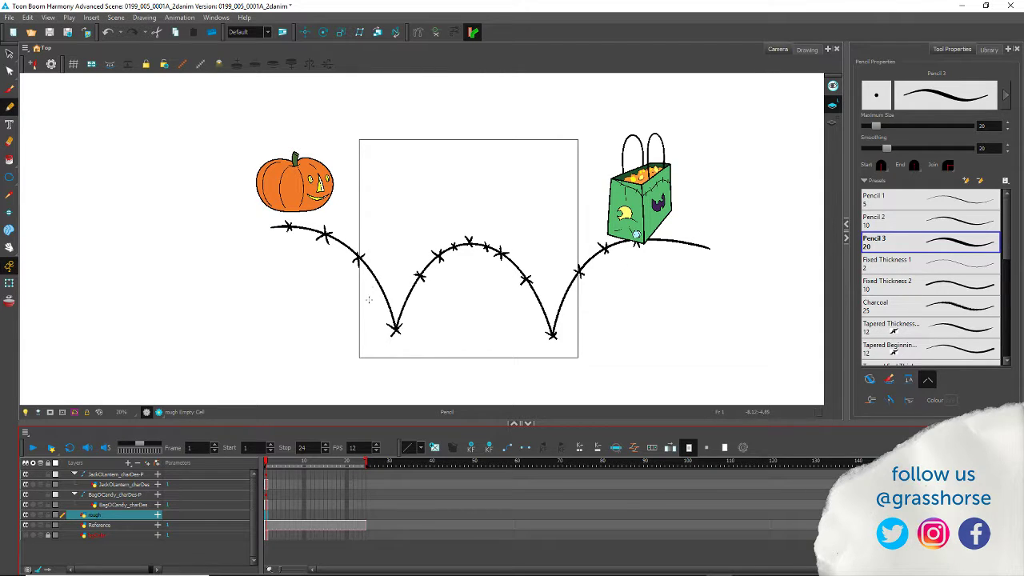
scroll(366, 348, up, 4)
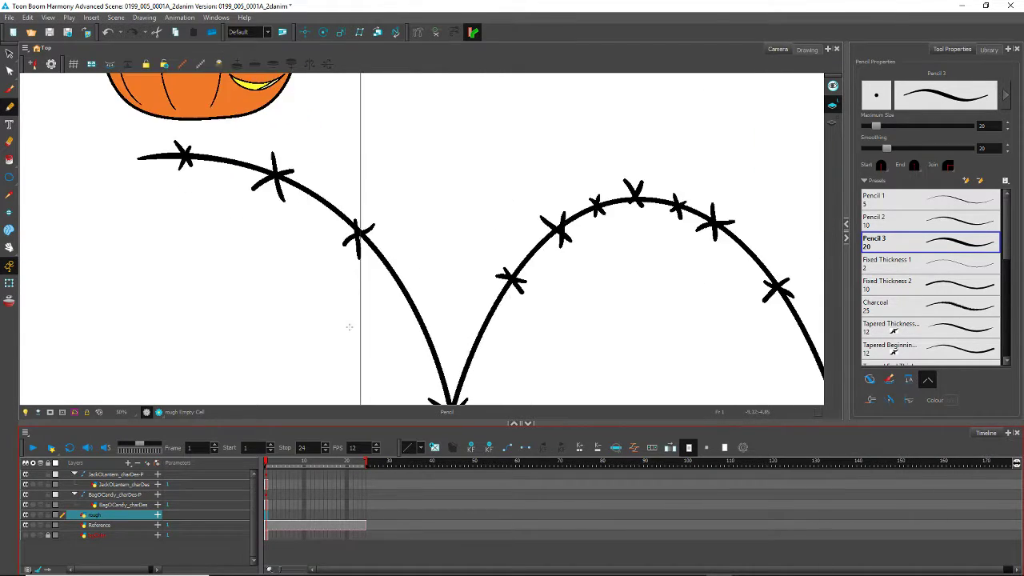
scroll(347, 327, down, 3)
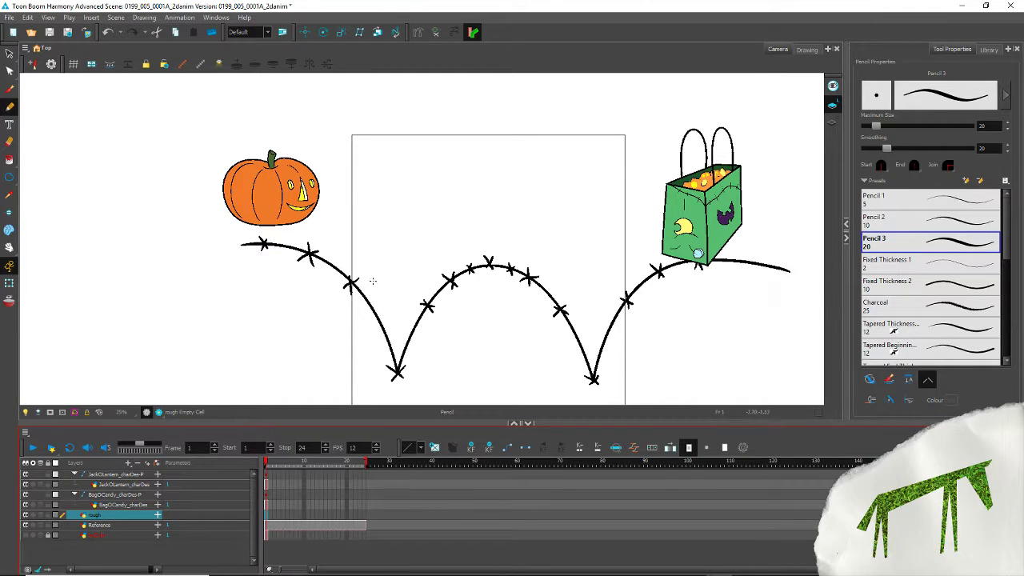
drag(379, 277, 350, 320)
drag(350, 255, 326, 295)
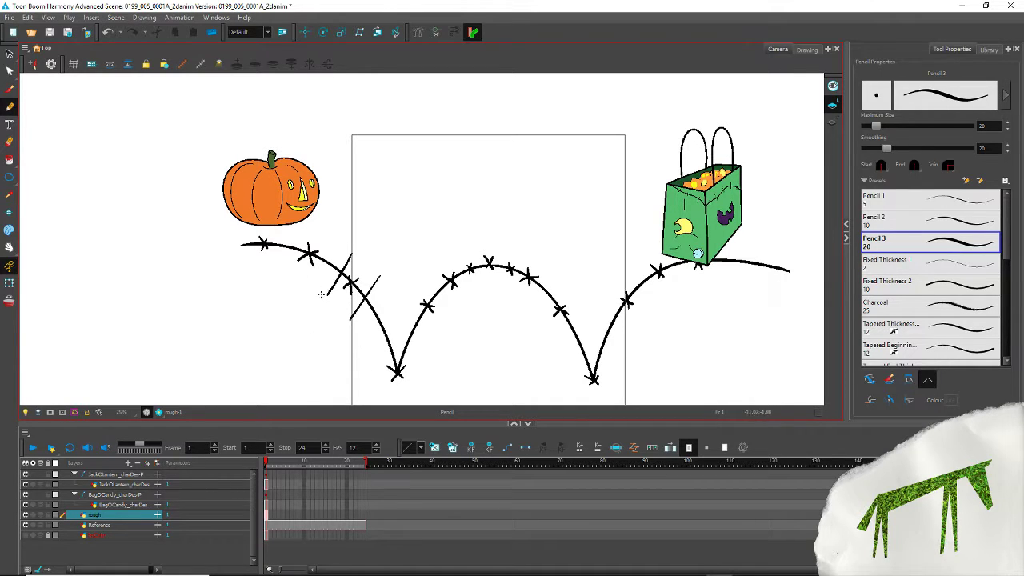
drag(280, 267, 328, 297)
drag(352, 253, 304, 225)
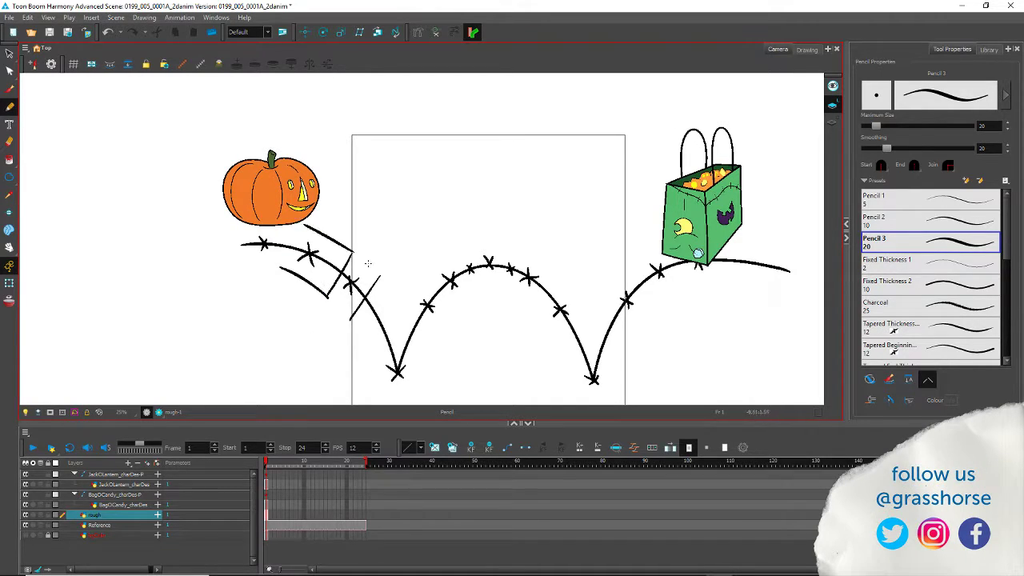
drag(376, 277, 355, 251)
mouse_move(346, 323)
mouse_down()
mouse_move(328, 293)
mouse_move(278, 279)
mouse_move(269, 255)
mouse_up()
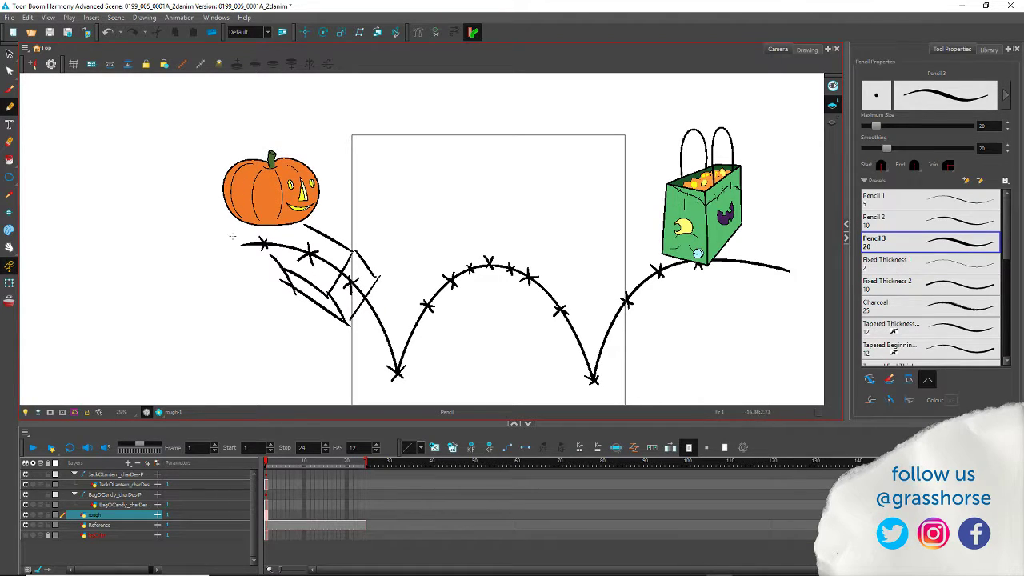
drag(305, 227, 280, 271)
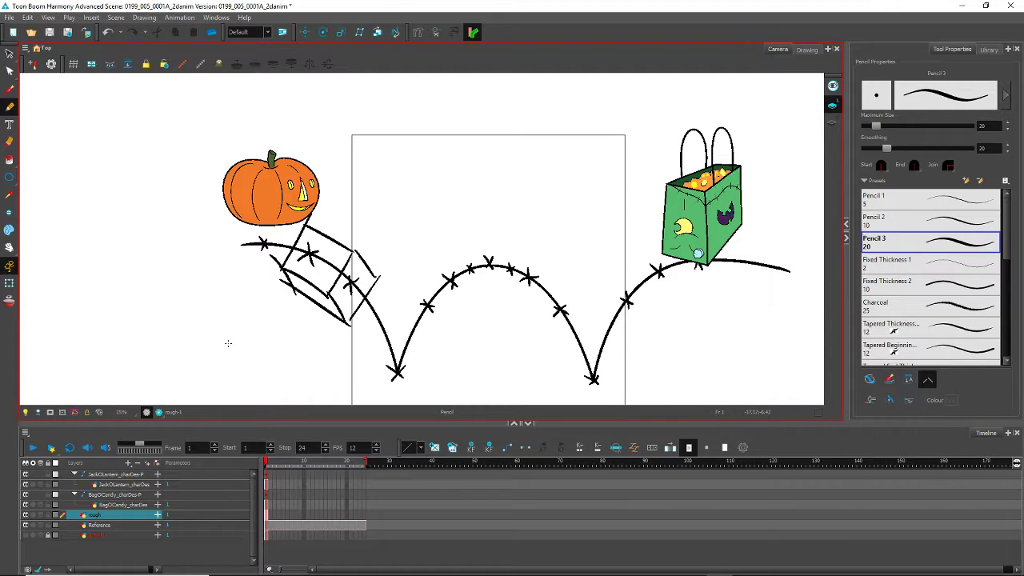
Step: Go to frame 2 and enable onion skinning for the rough layer
key(period)
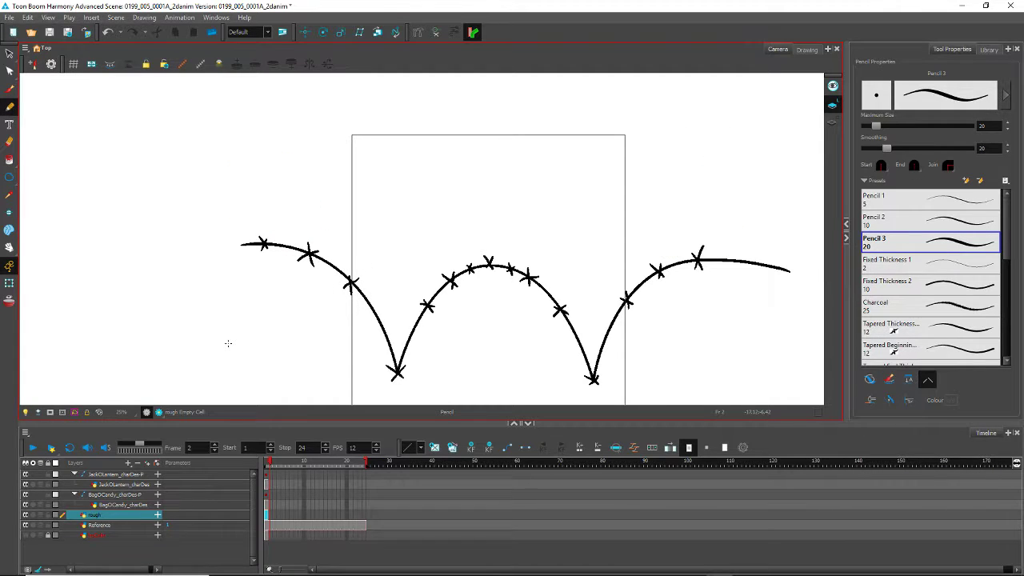
click(40, 515)
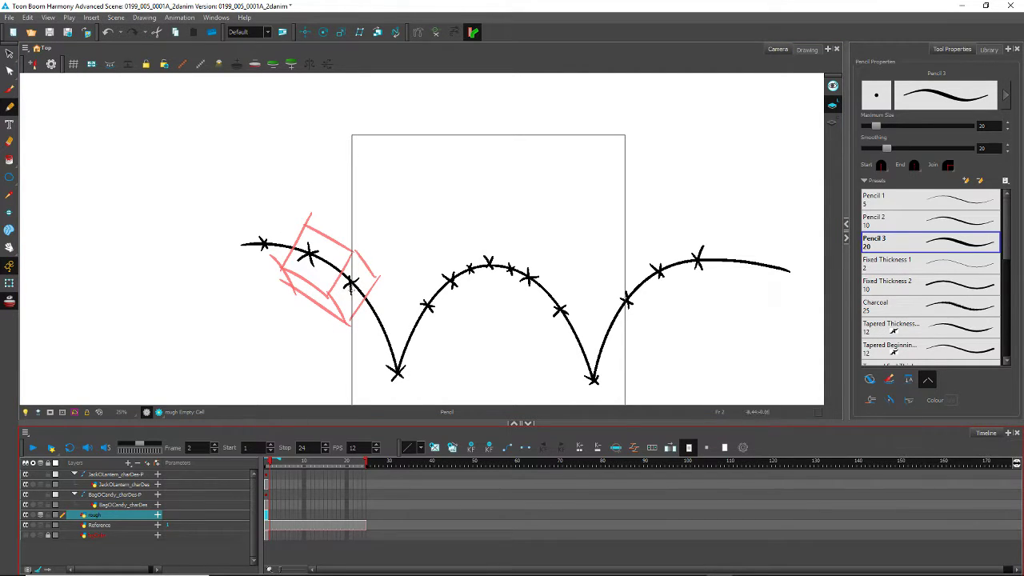
Step: Select the whole box sketch on frame 1, then move and rotate it along the first arc, placing it nearer the arc's start
click(10, 53)
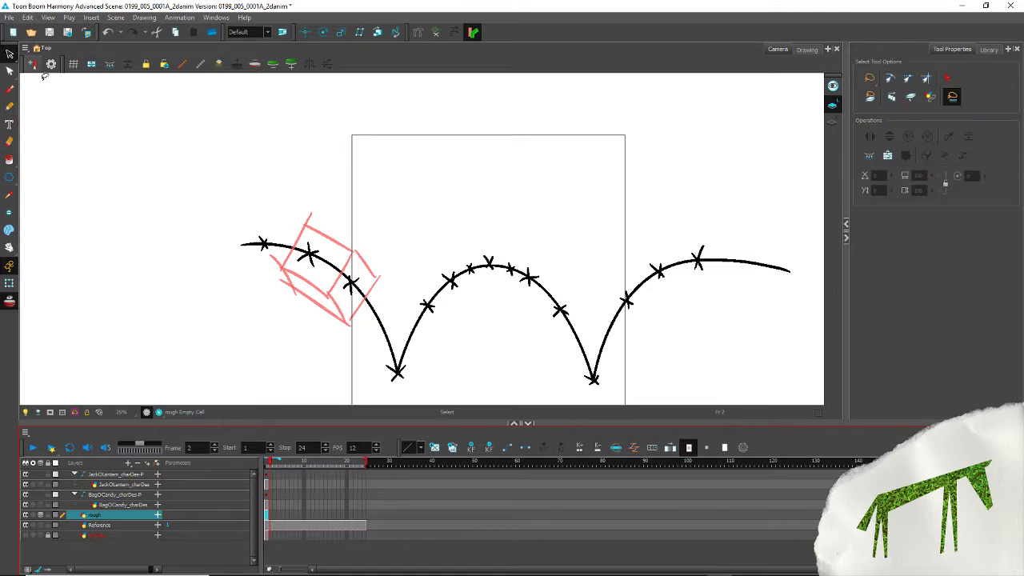
click(268, 515)
mouse_move(364, 200)
mouse_down()
mouse_move(264, 215)
mouse_move(328, 322)
mouse_move(352, 196)
mouse_up()
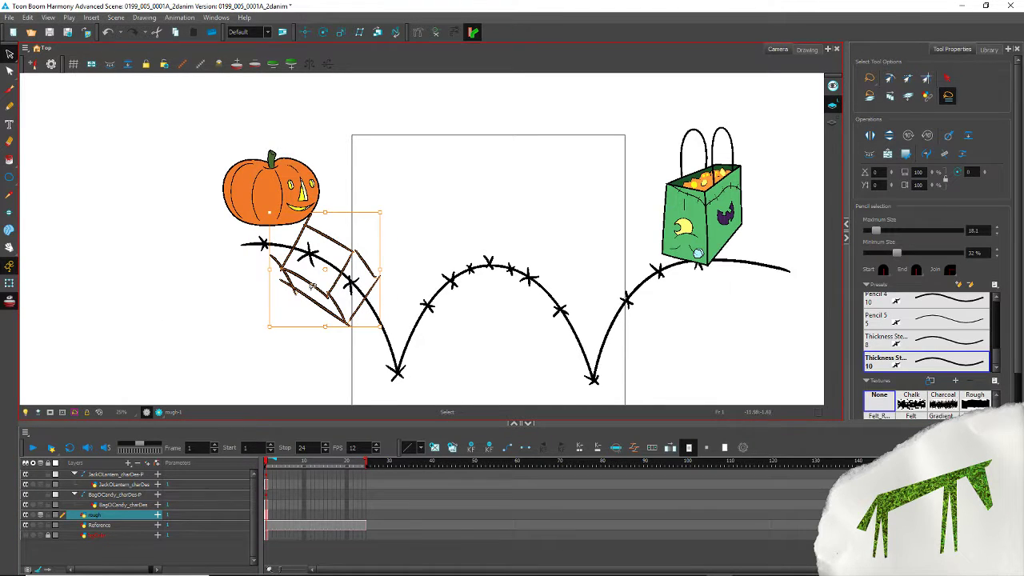
drag(308, 280, 331, 298)
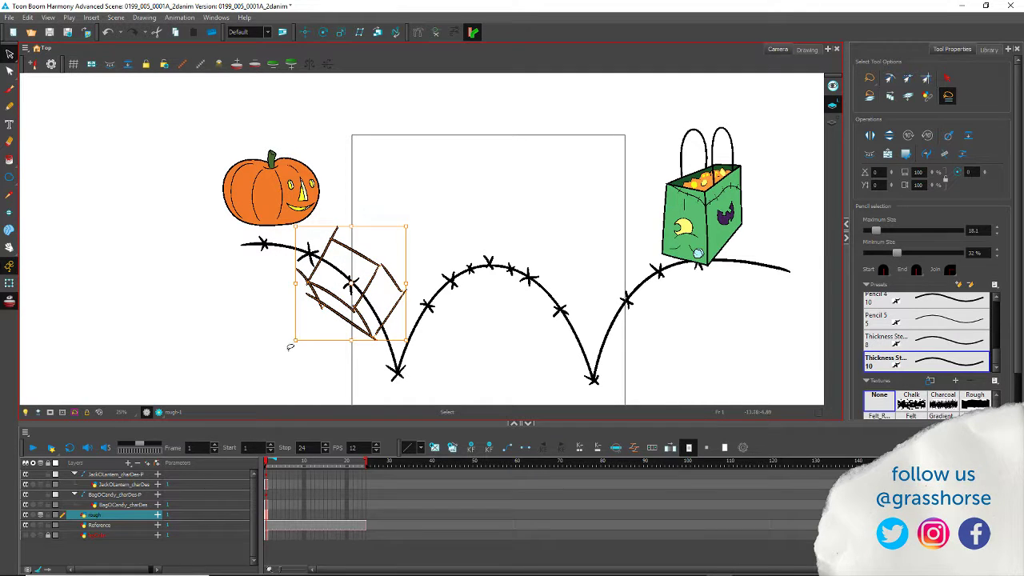
drag(288, 350, 289, 335)
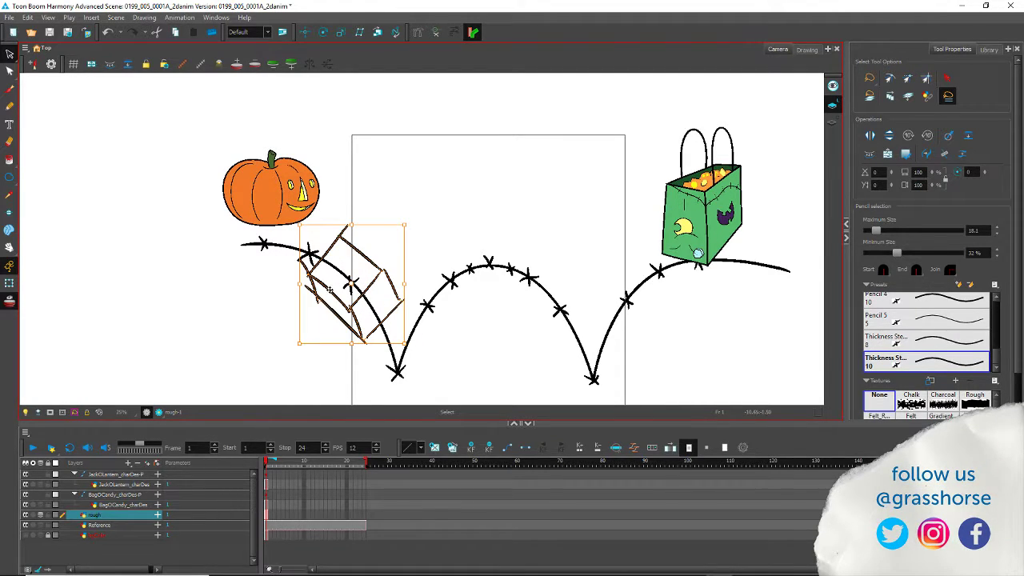
drag(332, 294, 293, 268)
drag(253, 326, 268, 333)
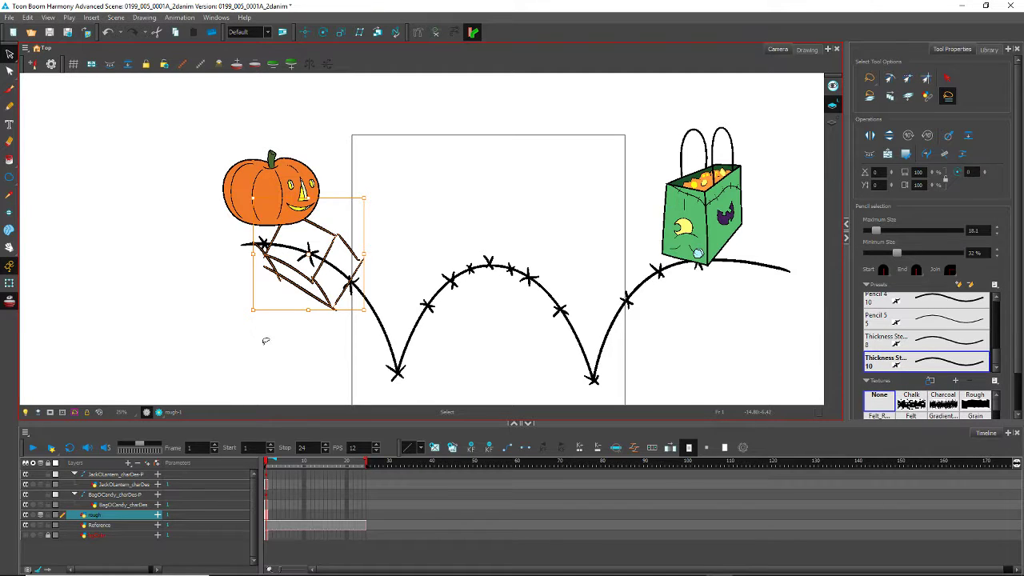
click(267, 337)
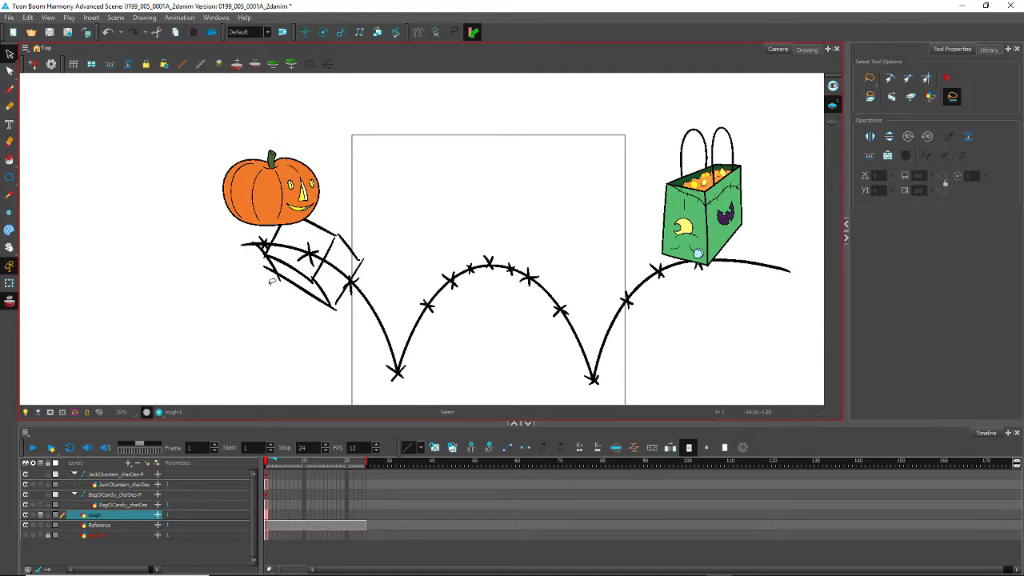
click(9, 107)
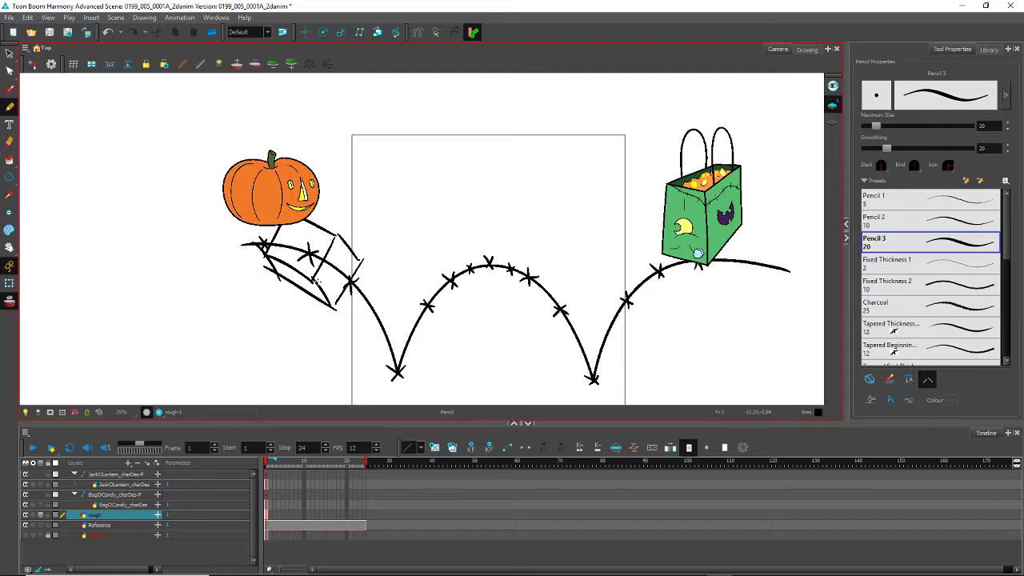
drag(322, 283, 349, 311)
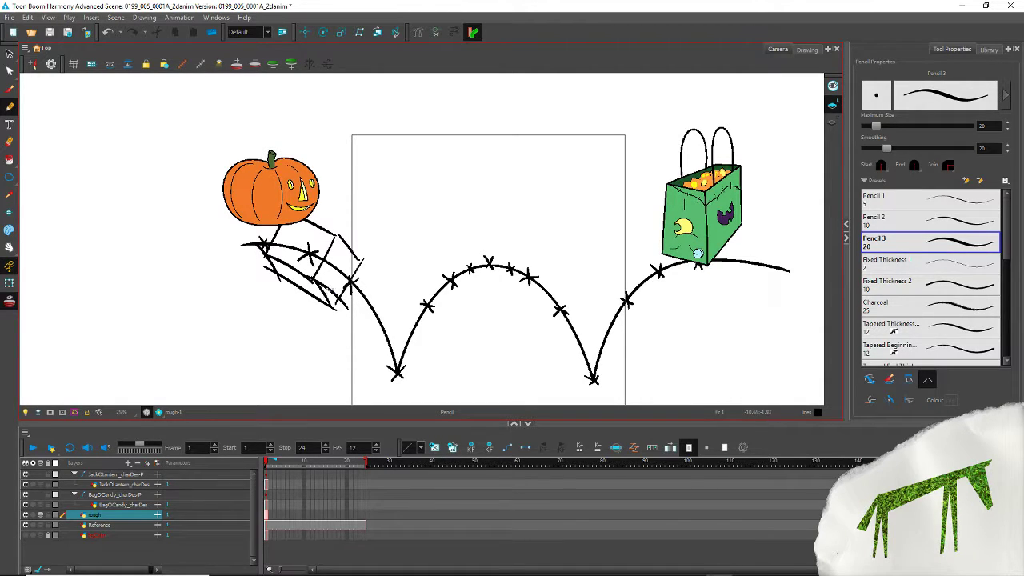
key(ctrl+z)
drag(335, 232, 359, 280)
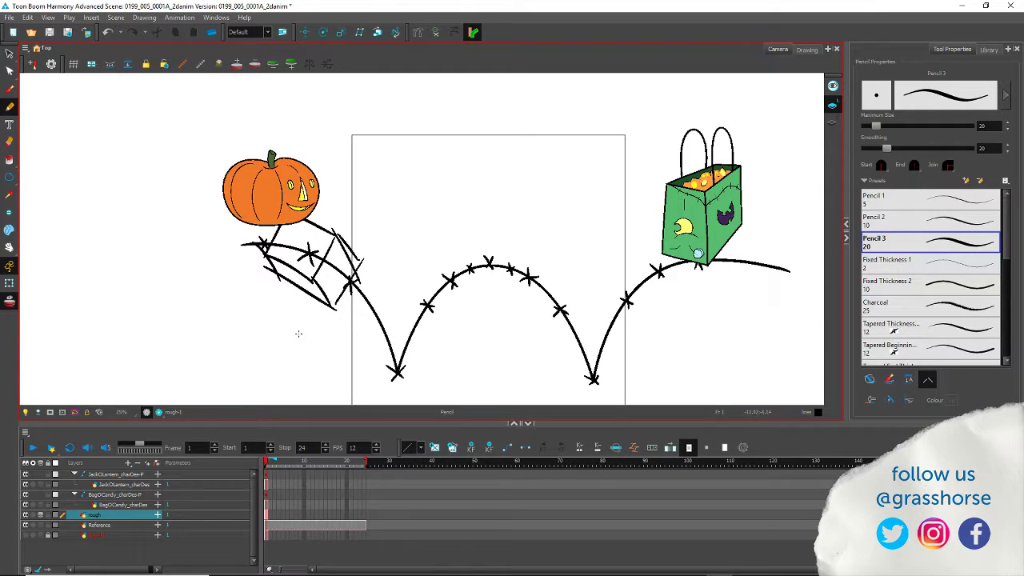
key(period)
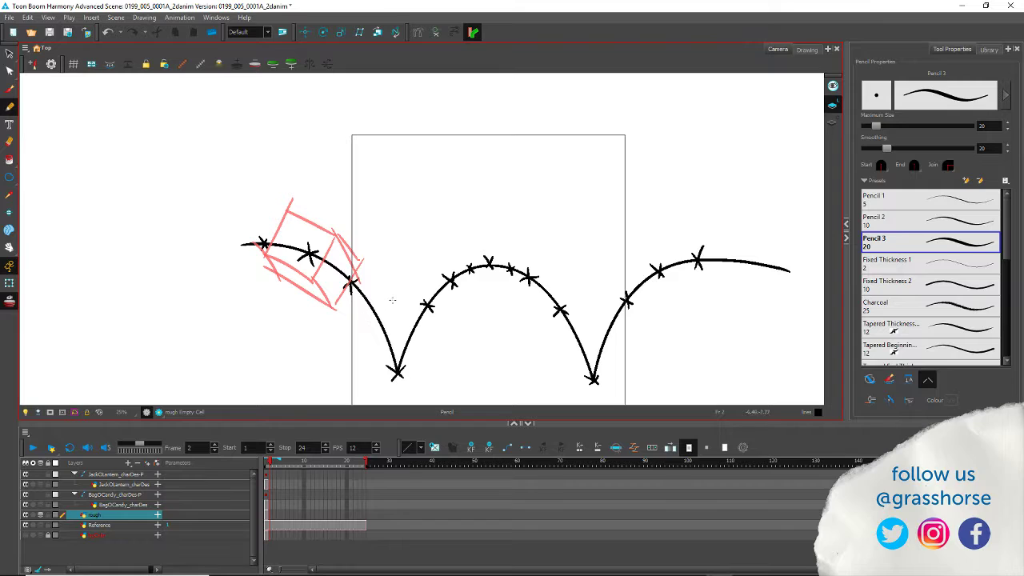
mouse_move(392, 299)
mouse_down()
mouse_move(356, 330)
mouse_move(315, 283)
mouse_up()
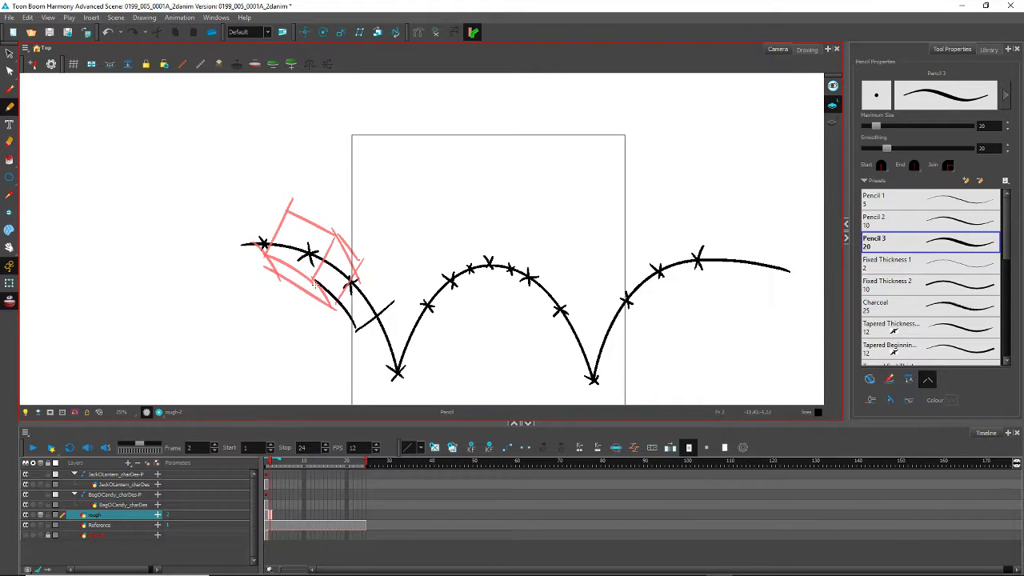
mouse_move(394, 298)
mouse_down()
mouse_move(358, 256)
mouse_move(314, 266)
mouse_up()
key(ctrl+z)
key(ctrl+z)
key(ctrl+z)
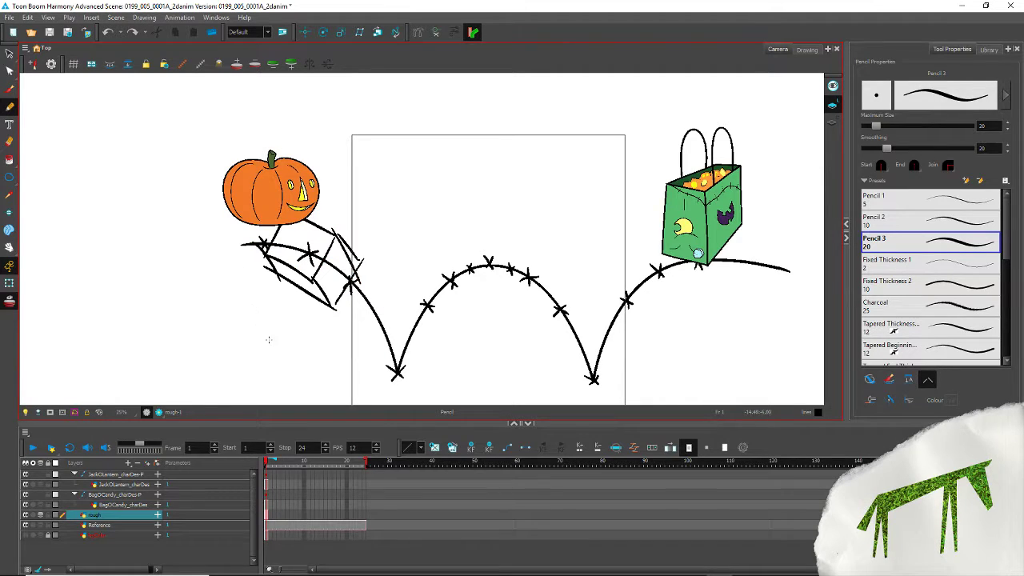
Step: Delete the entire box sketch from frame 1 of the rough layer
click(10, 54)
mouse_move(267, 281)
mouse_down()
mouse_move(327, 313)
mouse_move(288, 235)
mouse_move(272, 313)
mouse_up()
key(Delete)
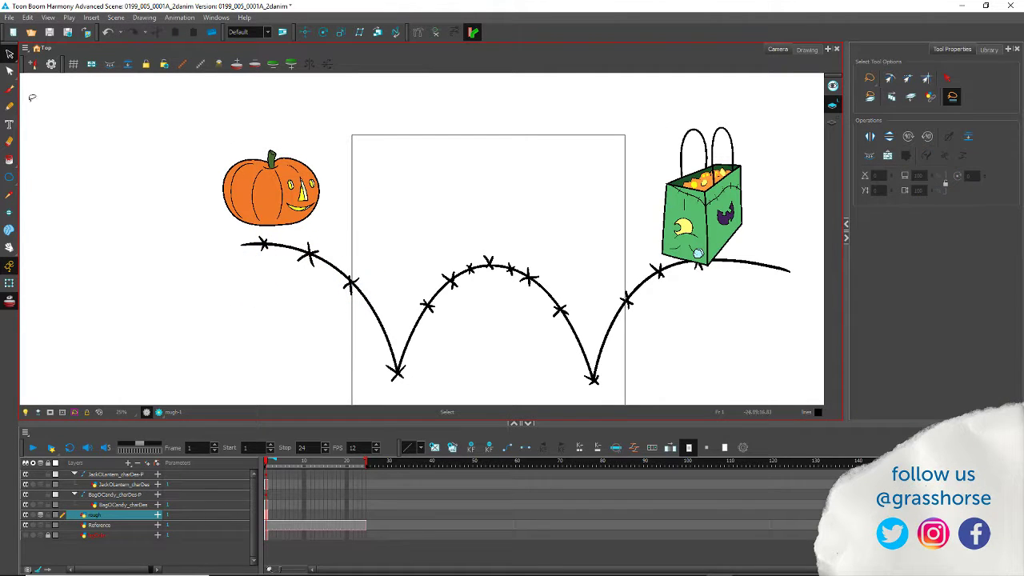
Step: On frame 1, sketch a tilted bag with a round eye and a crescent eye, following the start of the first arc
click(9, 106)
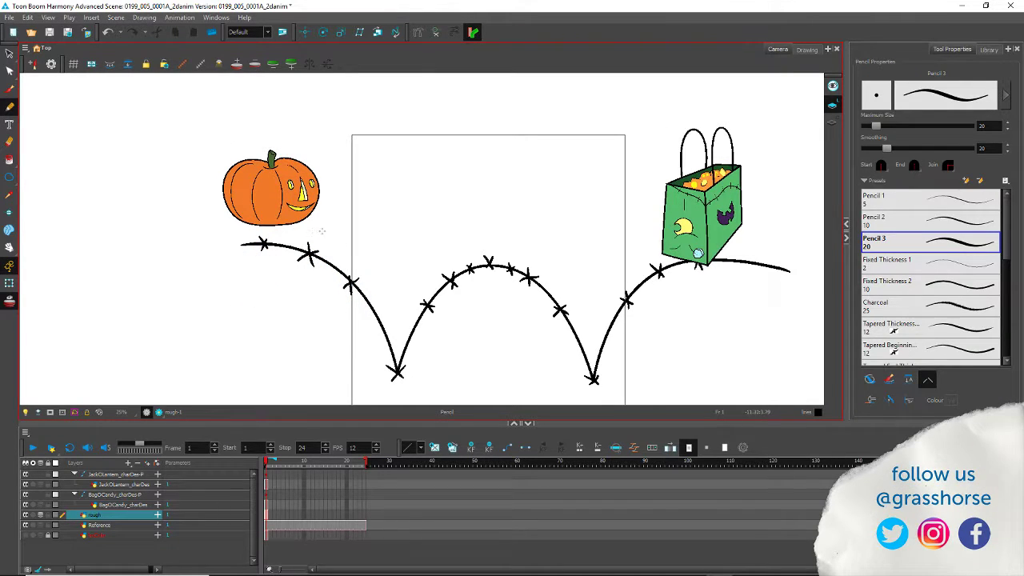
drag(301, 223, 348, 248)
drag(318, 200, 377, 237)
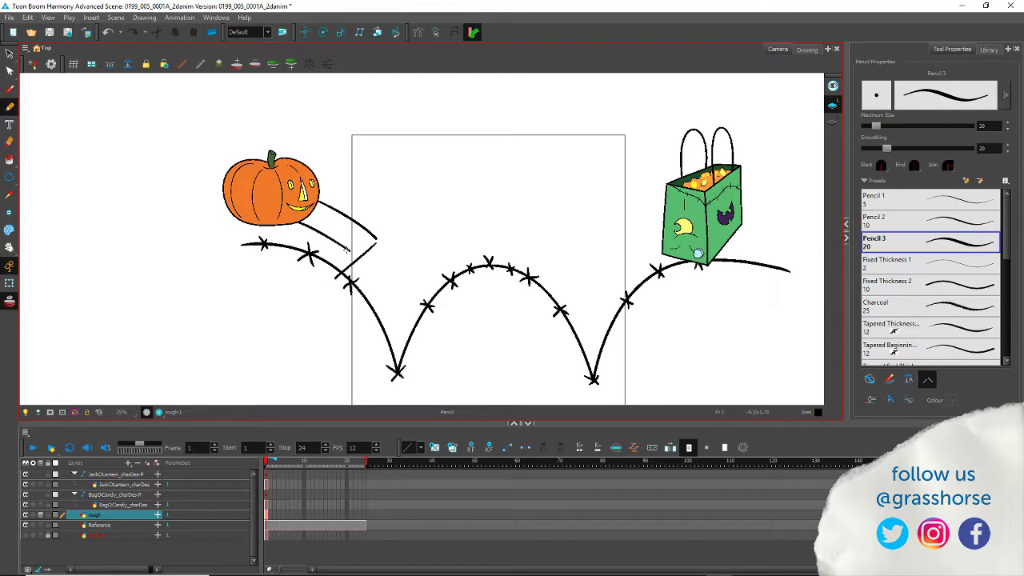
mouse_move(347, 251)
mouse_down()
mouse_move(322, 280)
mouse_move(269, 253)
mouse_move(273, 244)
mouse_up()
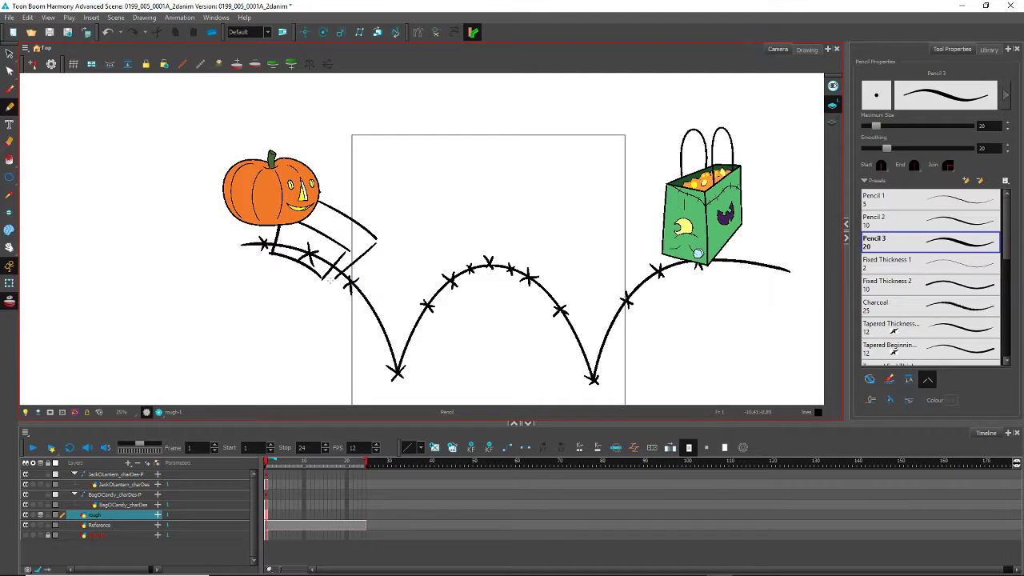
mouse_move(320, 249)
mouse_down()
mouse_move(309, 251)
mouse_move(349, 220)
mouse_move(342, 236)
mouse_up()
Step: On frame 2, sketch the bag stretched down the first arc's descending slope, with a round eye and a crescent eye
key(period)
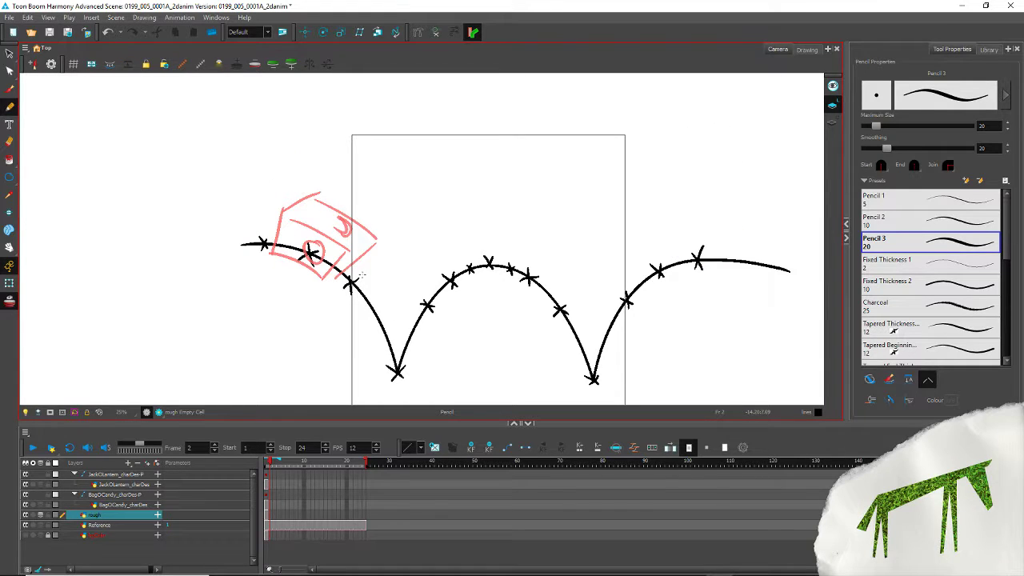
drag(318, 278, 353, 318)
key(ctrl+z)
drag(312, 276, 365, 340)
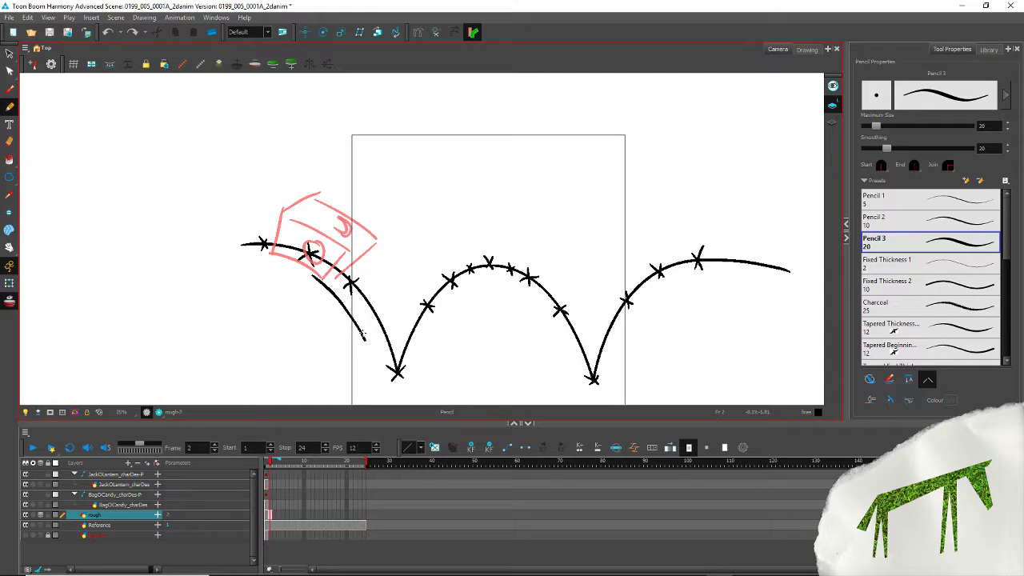
drag(404, 303, 353, 341)
mouse_move(404, 304)
mouse_down()
mouse_move(373, 251)
mouse_move(368, 300)
mouse_up()
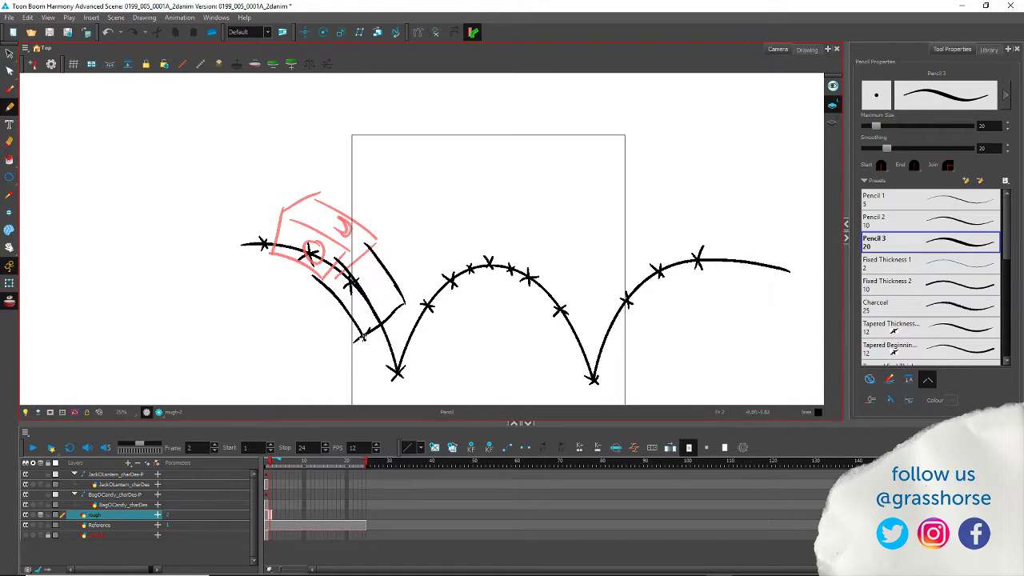
drag(363, 233, 319, 253)
mouse_move(357, 301)
mouse_down()
mouse_move(364, 318)
mouse_move(356, 297)
mouse_move(352, 311)
mouse_move(388, 291)
mouse_up()
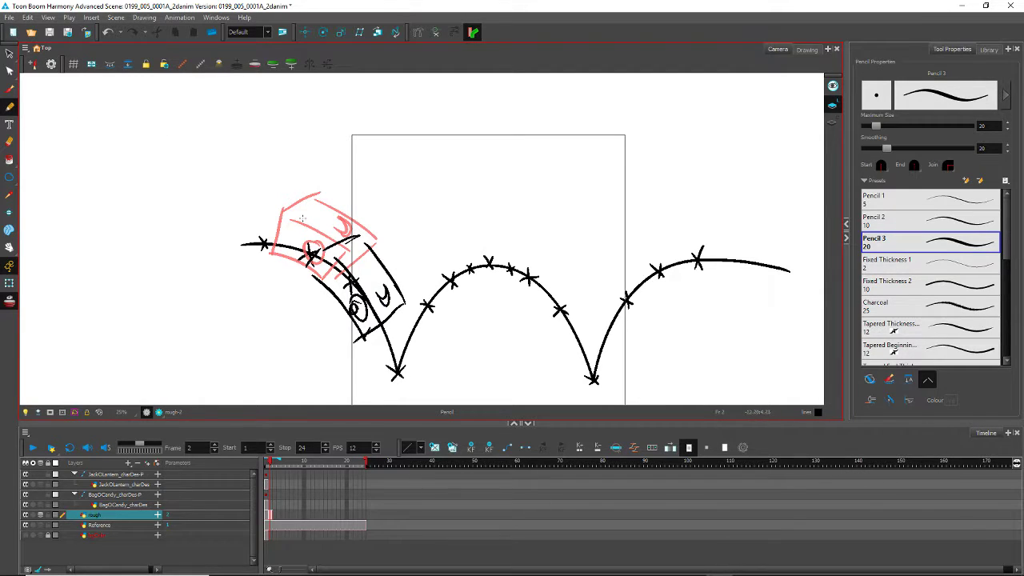
Step: On frame 3, draw a squashed, rounded bag outline around the first ground-contact mark of the arc
key(period)
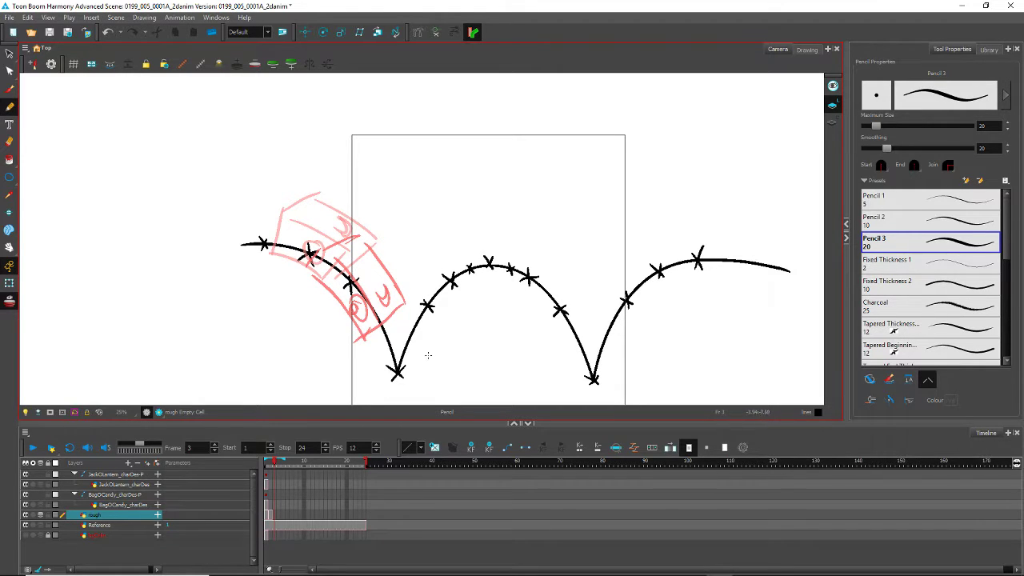
mouse_move(407, 381)
mouse_down()
mouse_move(373, 380)
mouse_move(430, 331)
mouse_up()
drag(370, 381, 373, 315)
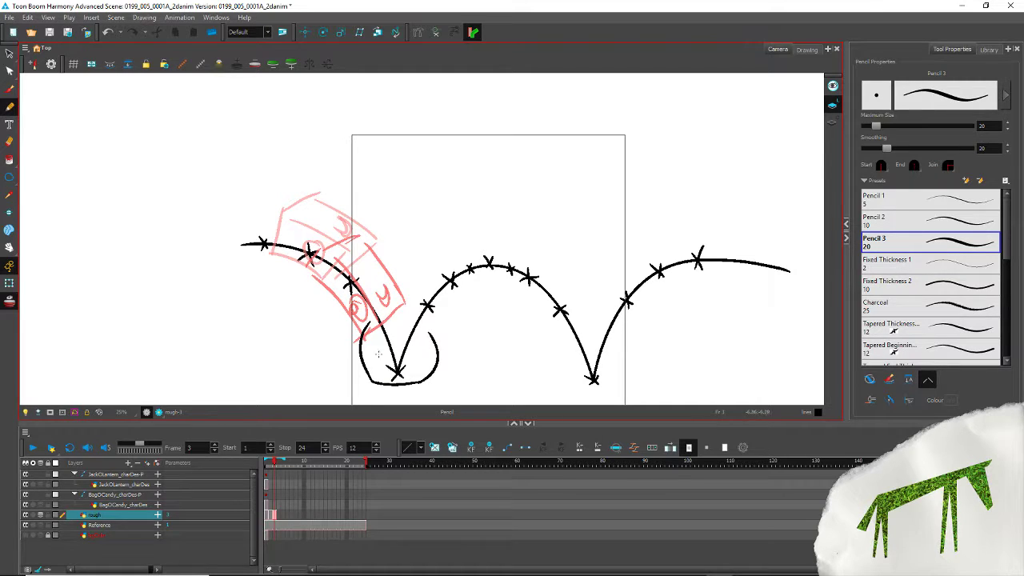
key(ctrl+z)
key(ctrl+z)
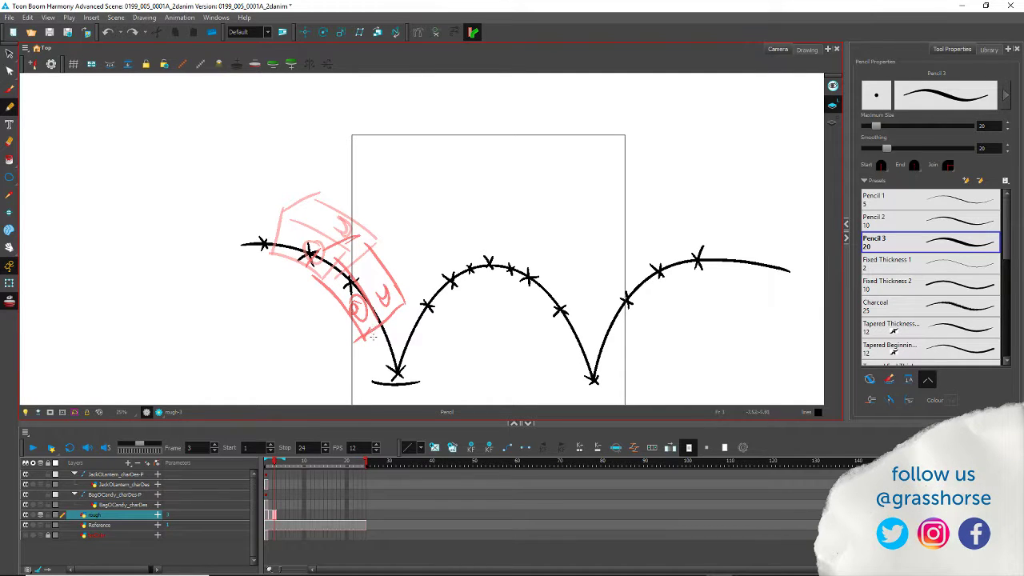
mouse_move(378, 334)
mouse_down()
mouse_move(350, 352)
mouse_move(420, 384)
mouse_up()
mouse_move(410, 330)
mouse_down()
mouse_move(437, 363)
mouse_move(408, 383)
mouse_up()
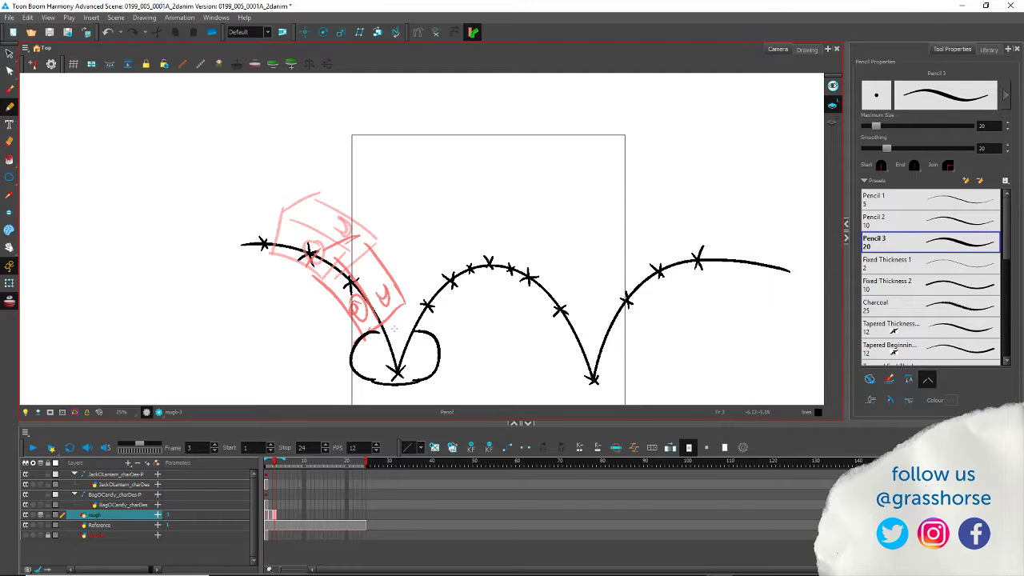
drag(405, 329, 372, 334)
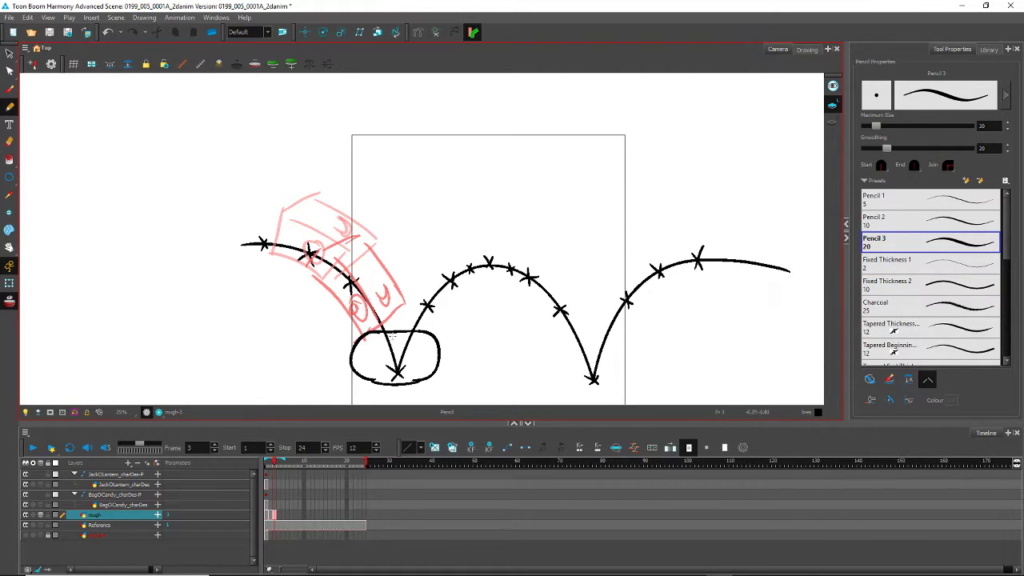
Step: Add the curved corner line, squinting eyes and top opening edge to the squashed bag on frame 3
mouse_move(390, 335)
mouse_down()
mouse_move(385, 370)
mouse_move(396, 386)
mouse_move(375, 368)
mouse_move(364, 374)
mouse_up()
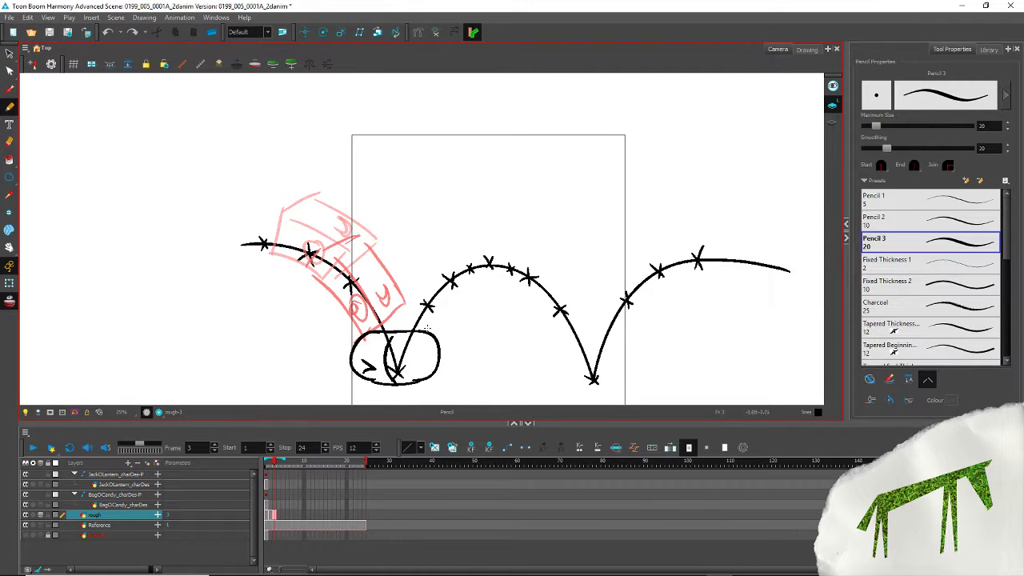
drag(428, 363, 412, 364)
drag(396, 341, 355, 337)
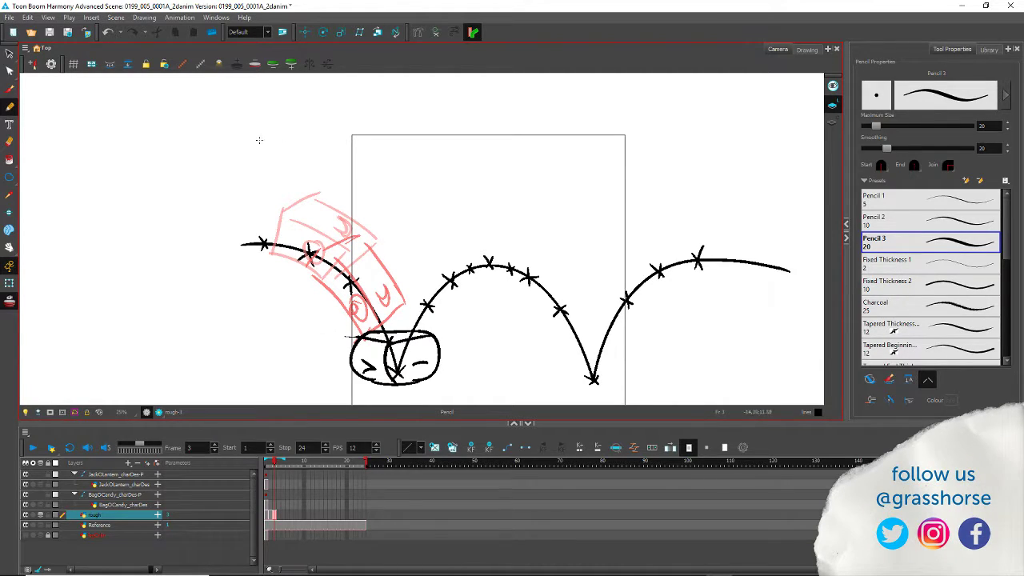
Step: Return to frame 1 and move the jack-o'-lantern artwork straight down, below the start of the arc
key(comma)
key(comma)
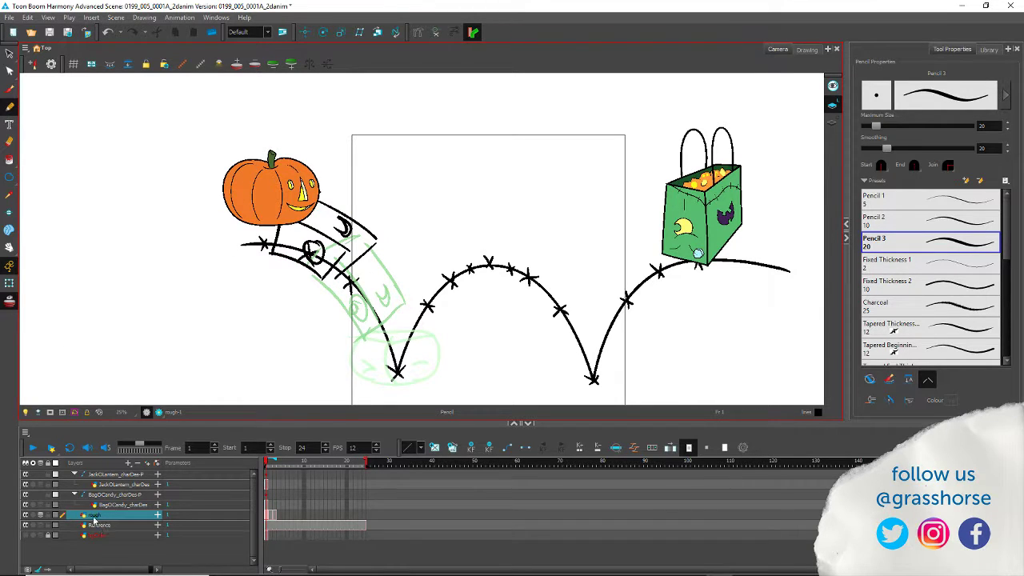
click(148, 477)
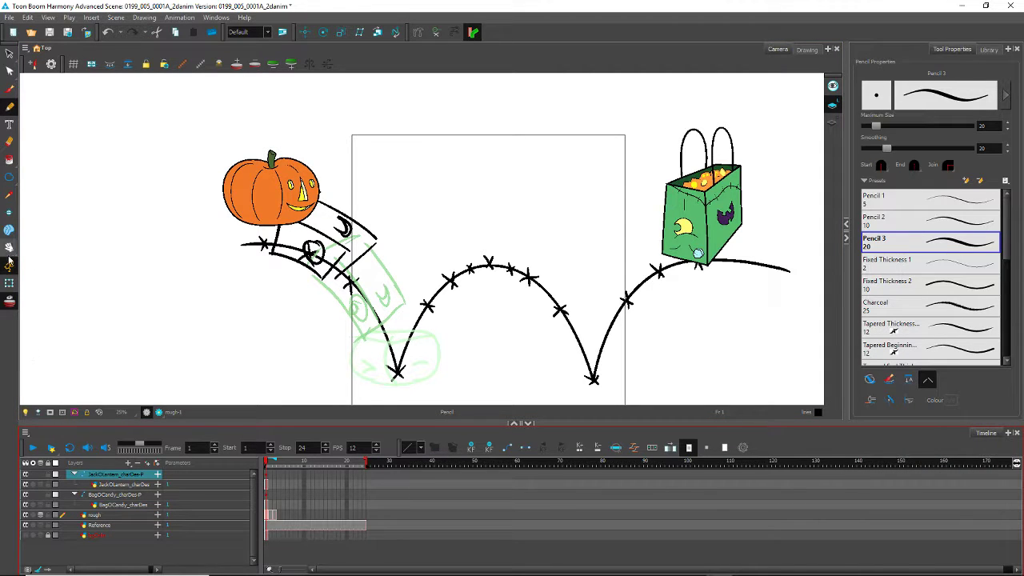
click(10, 283)
mouse_move(253, 178)
mouse_down()
mouse_move(228, 180)
mouse_move(188, 299)
mouse_move(203, 176)
mouse_move(251, 339)
mouse_up()
click(176, 235)
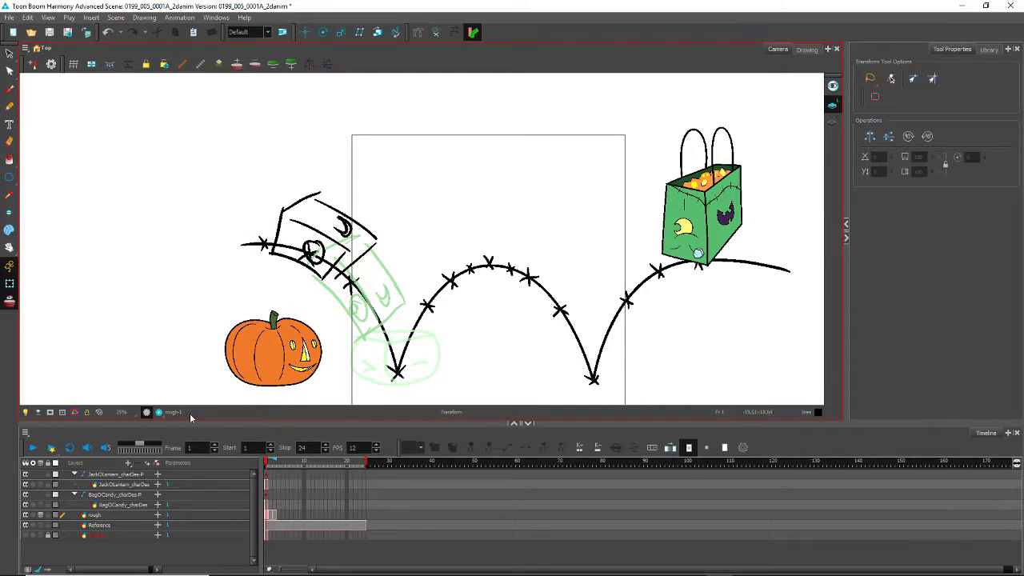
Step: On the rough layer, draw two looped handles trailing behind the bag sketches on frames 1 and 2
click(272, 513)
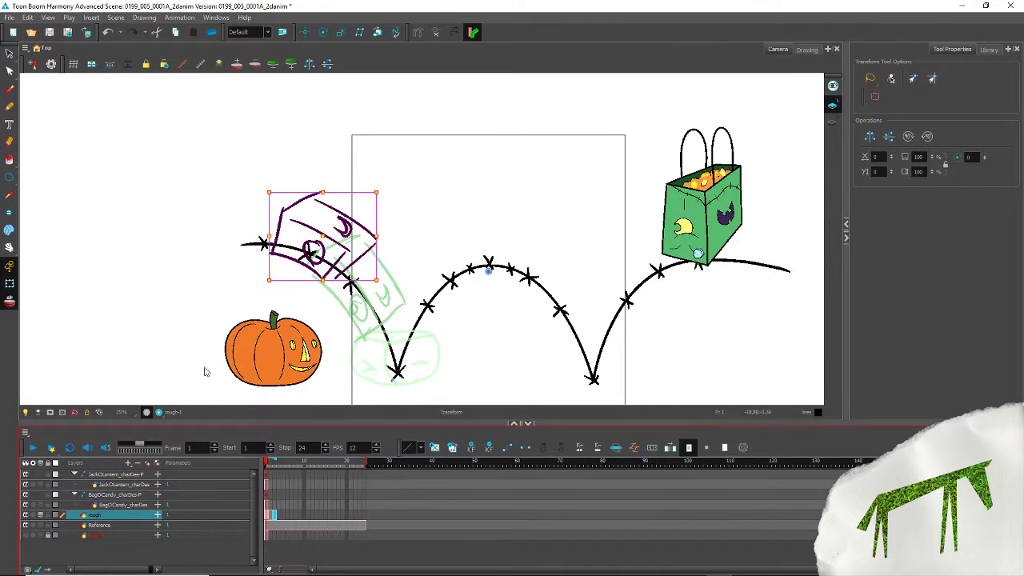
click(9, 105)
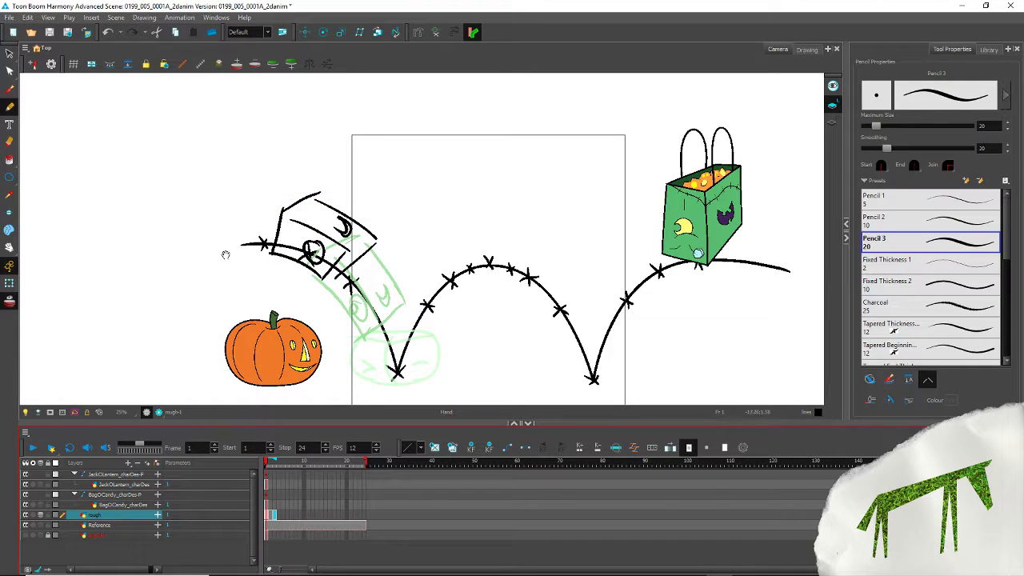
mouse_move(298, 197)
mouse_down()
mouse_move(243, 234)
mouse_move(280, 244)
mouse_up()
key(ctrl+z)
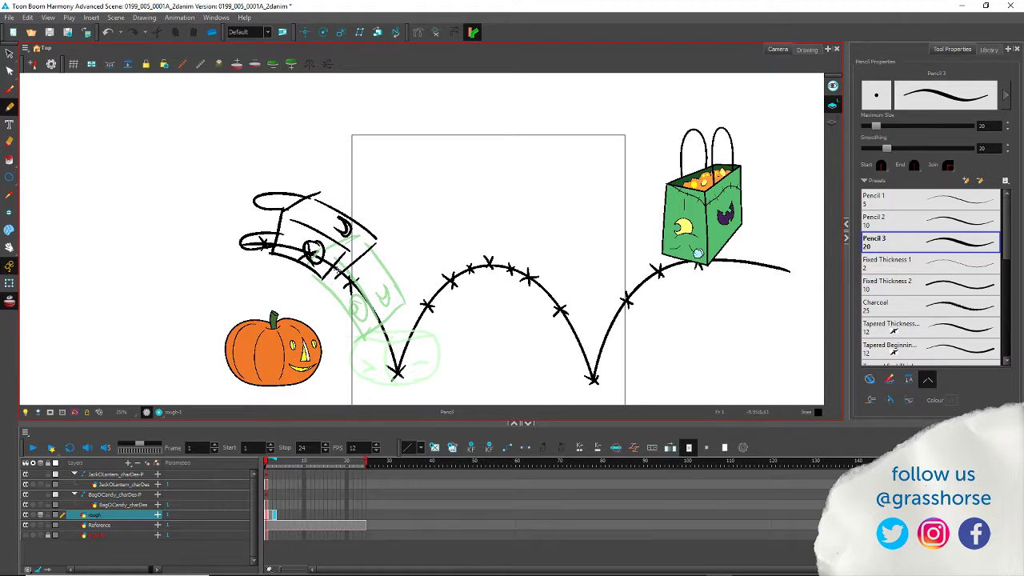
key(period)
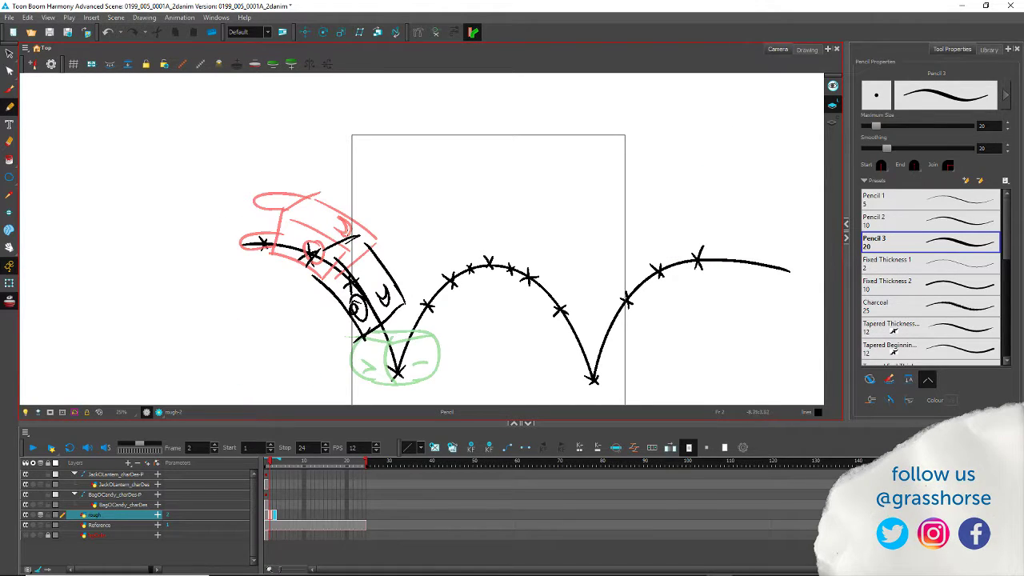
mouse_move(358, 238)
mouse_down()
mouse_move(312, 216)
mouse_move(339, 250)
mouse_move(294, 238)
mouse_move(325, 251)
mouse_move(297, 236)
mouse_move(312, 262)
mouse_up()
Step: On frame 3, draw two short, bent handles above the squashed bag, undoing the unsatisfactory strokes
key(period)
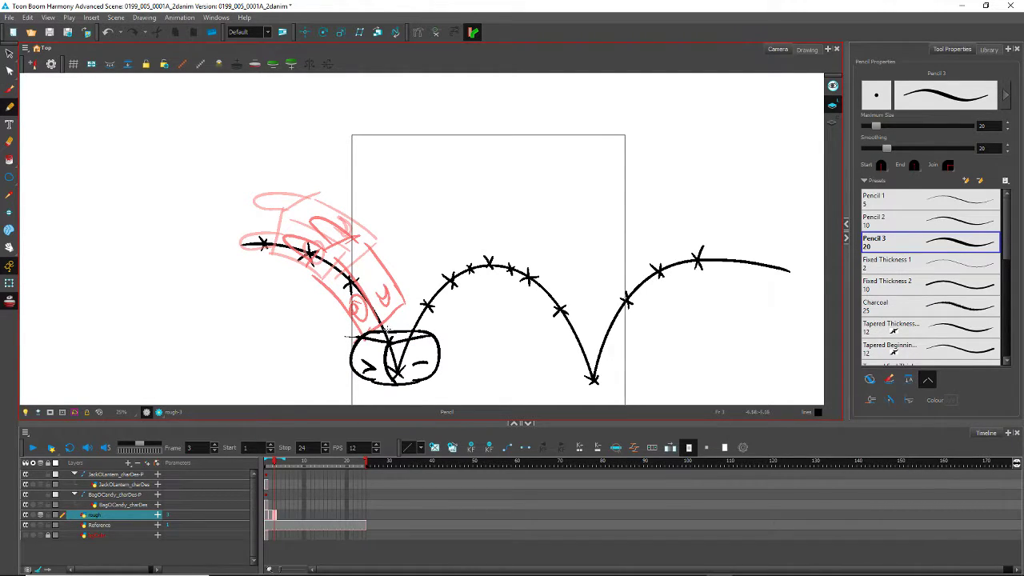
mouse_move(388, 330)
mouse_down()
mouse_move(363, 311)
mouse_move(338, 321)
mouse_move(342, 336)
mouse_move(375, 328)
mouse_up()
key(ctrl+z)
mouse_move(392, 331)
mouse_down()
mouse_move(387, 316)
mouse_move(364, 318)
mouse_move(382, 335)
mouse_move(420, 310)
mouse_move(392, 310)
mouse_move(402, 337)
mouse_move(397, 309)
mouse_move(387, 332)
mouse_move(403, 338)
mouse_move(384, 309)
mouse_move(413, 330)
mouse_up()
key(ctrl+z)
key(ctrl+z)
key(ctrl+z)
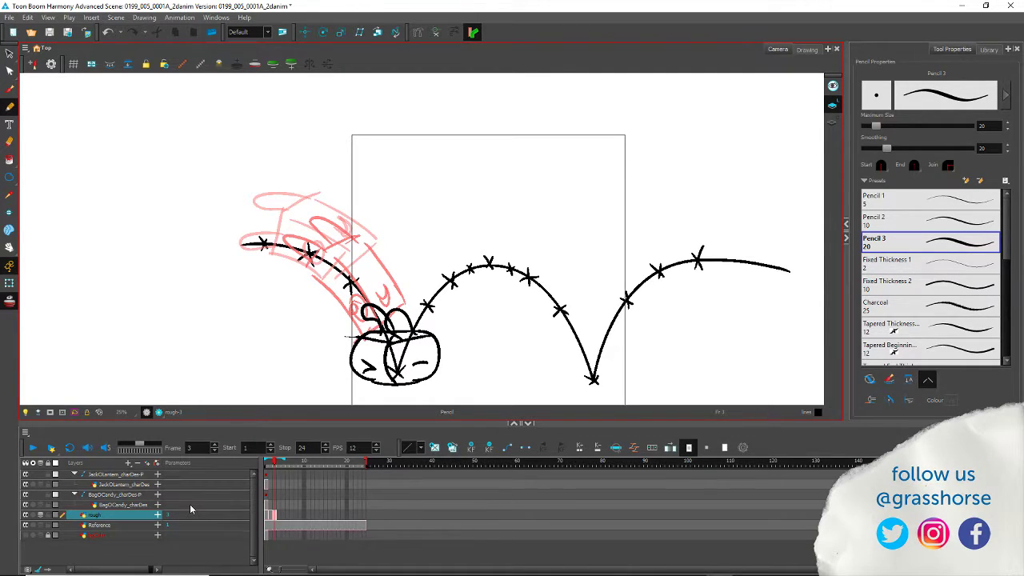
Step: On frame 4, sketch the bag stretched up the second arc's rising slope, with its bottom edge and both eyes
key(period)
key(comma)
key(period)
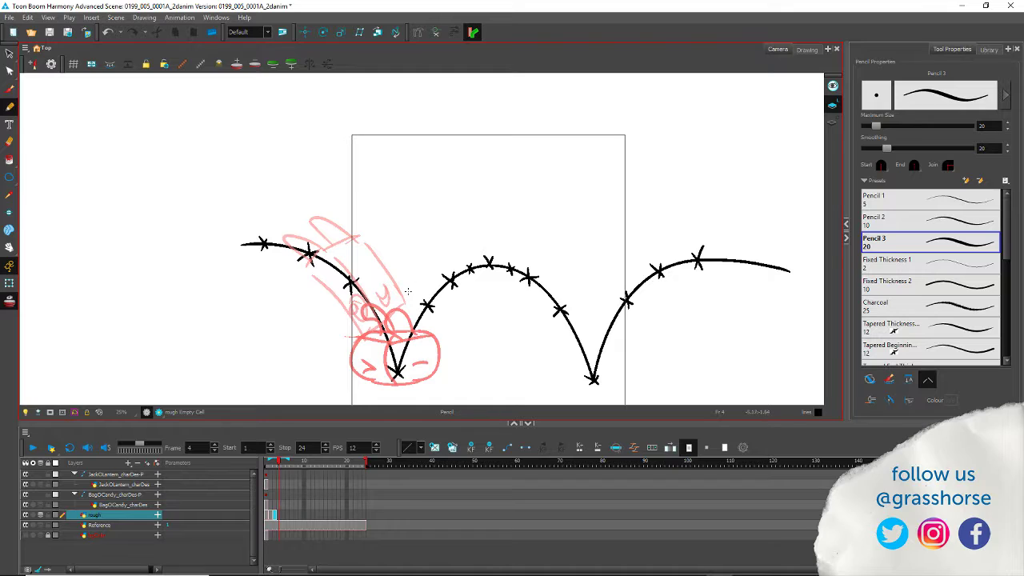
drag(420, 277, 386, 339)
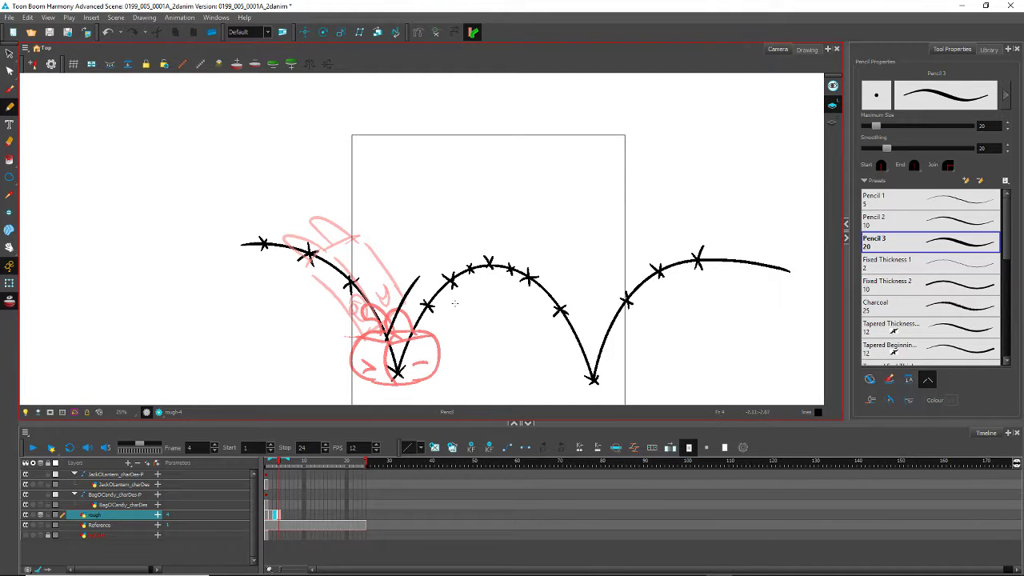
drag(465, 294, 436, 342)
key(ctrl+z)
mouse_move(456, 295)
mouse_down()
mouse_move(426, 350)
mouse_move(452, 342)
mouse_move(441, 359)
mouse_move(404, 348)
mouse_move(421, 351)
mouse_up()
mouse_move(414, 307)
mouse_down()
mouse_move(402, 316)
mouse_move(424, 310)
mouse_move(416, 308)
mouse_move(450, 331)
mouse_move(437, 340)
mouse_up()
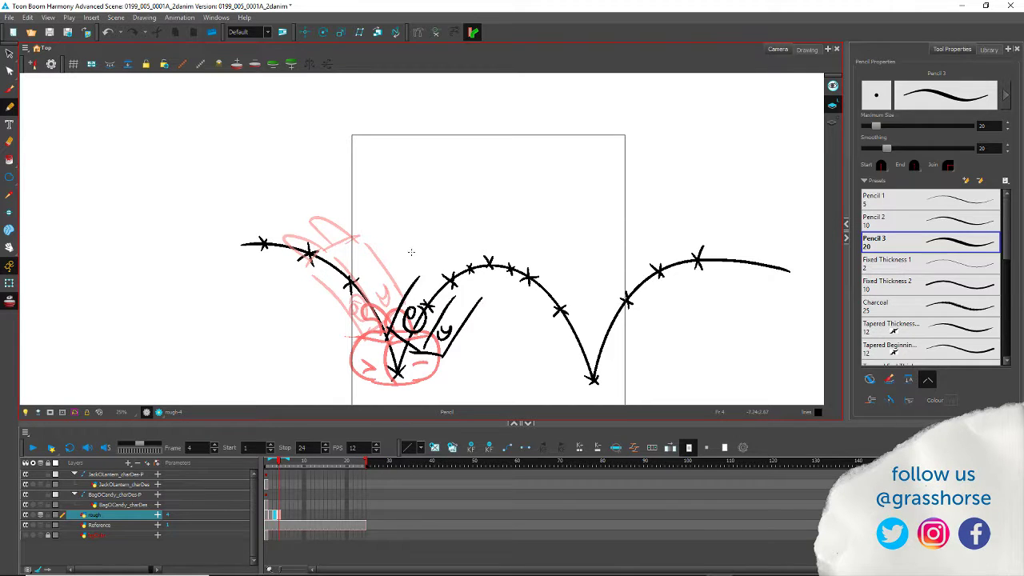
Step: Redraw the three long side lines of the frame 4 bag sketch just beside the existing ones
scroll(365, 255, up, 3)
drag(383, 342, 420, 171)
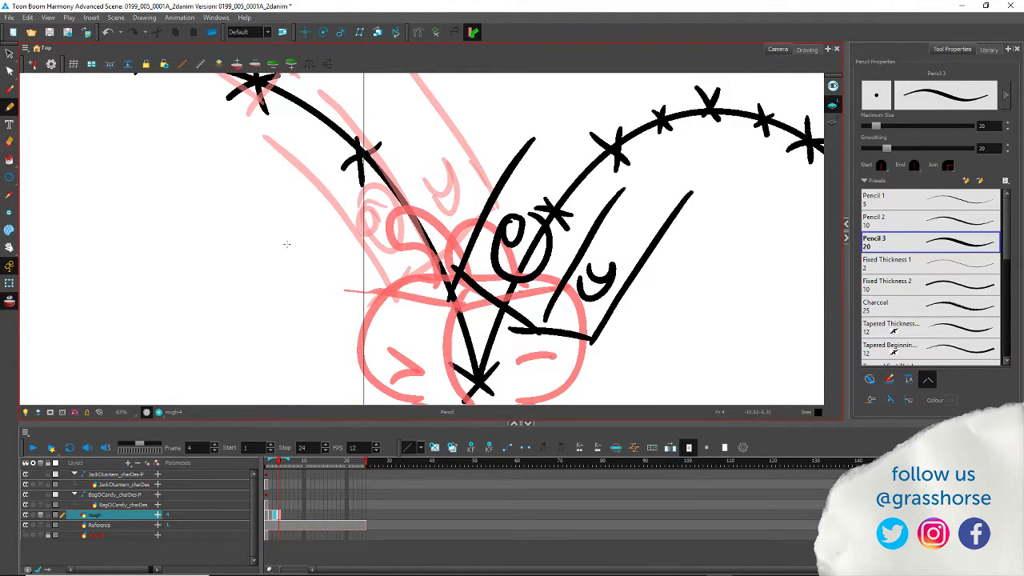
mouse_move(550, 126)
mouse_down()
mouse_move(458, 291)
mouse_move(485, 226)
mouse_up()
mouse_move(661, 144)
mouse_down()
mouse_move(586, 226)
mouse_move(535, 319)
mouse_up()
drag(693, 172, 566, 357)
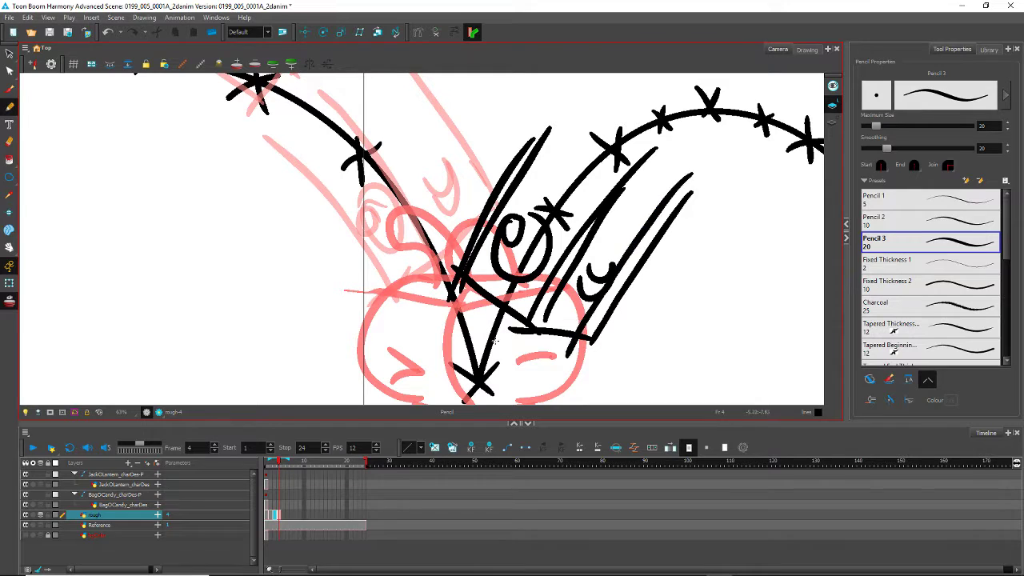
Step: Delete the superfluous duplicate side lines from the frame 4 bag sketch and move its crescent eye slightly left
click(9, 53)
click(500, 197)
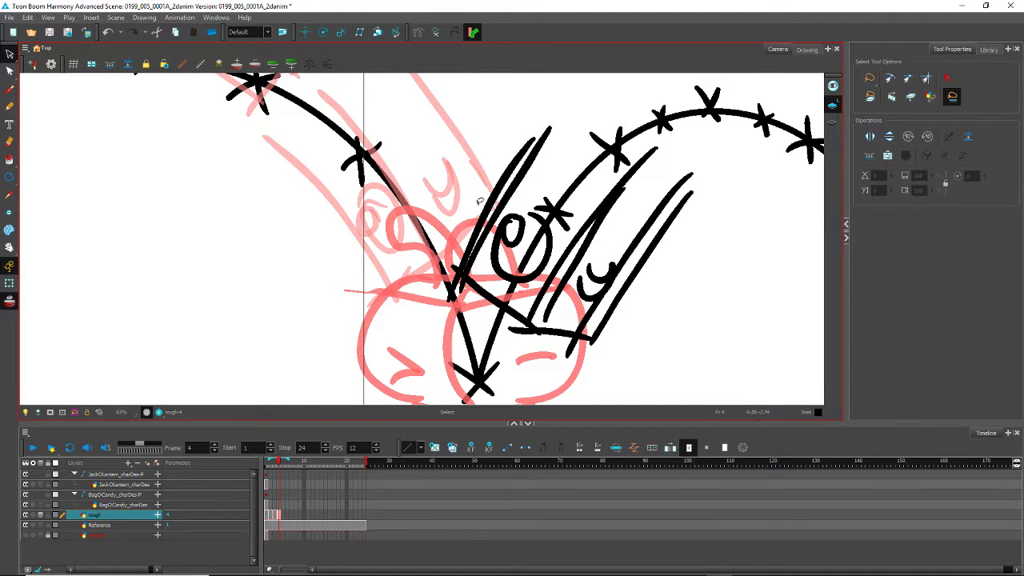
click(586, 264)
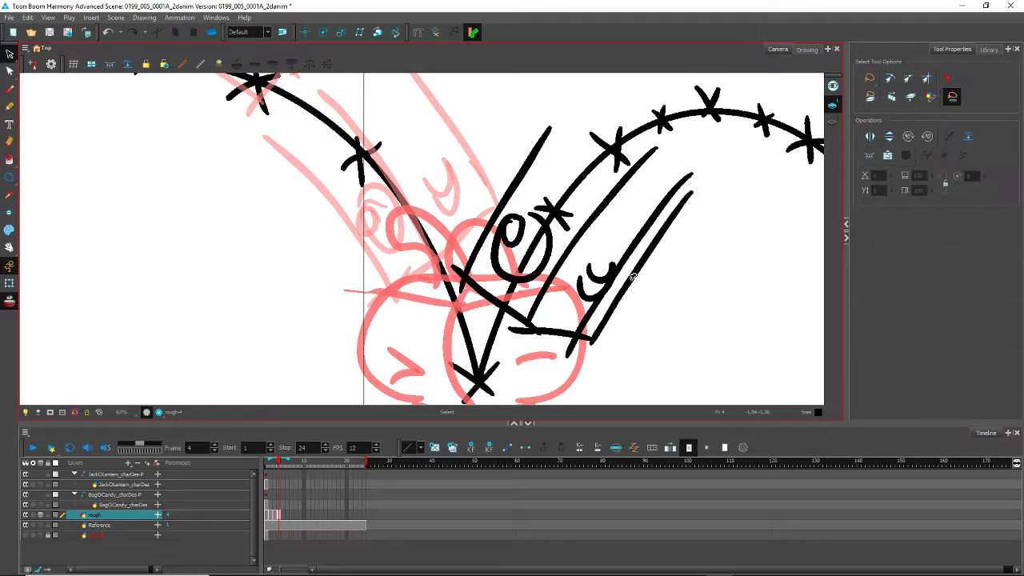
key(Delete)
click(590, 273)
drag(590, 274, 577, 270)
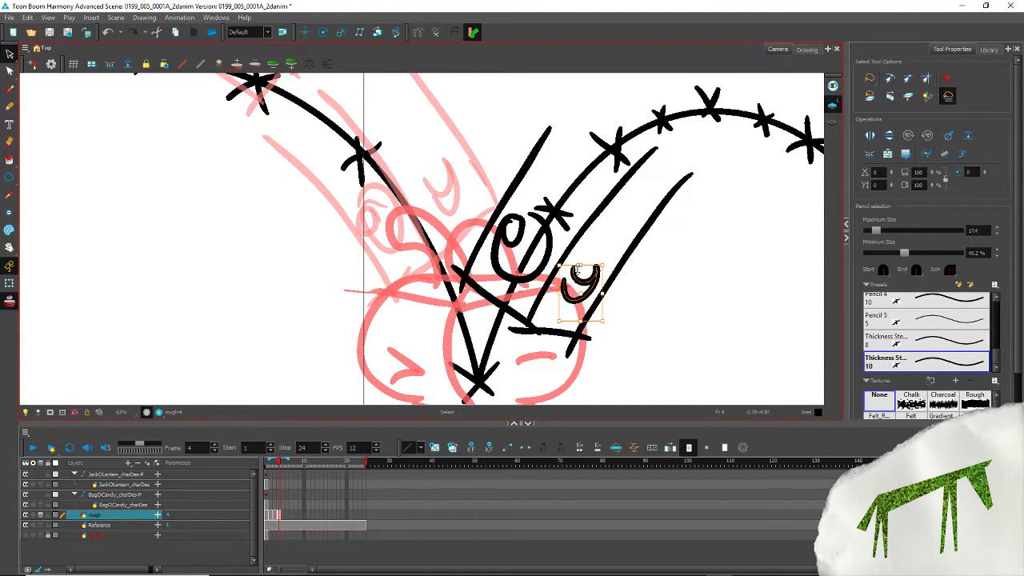
Step: Draw the two short top edges and two curved handles on the stretched frame 4 bag
click(9, 105)
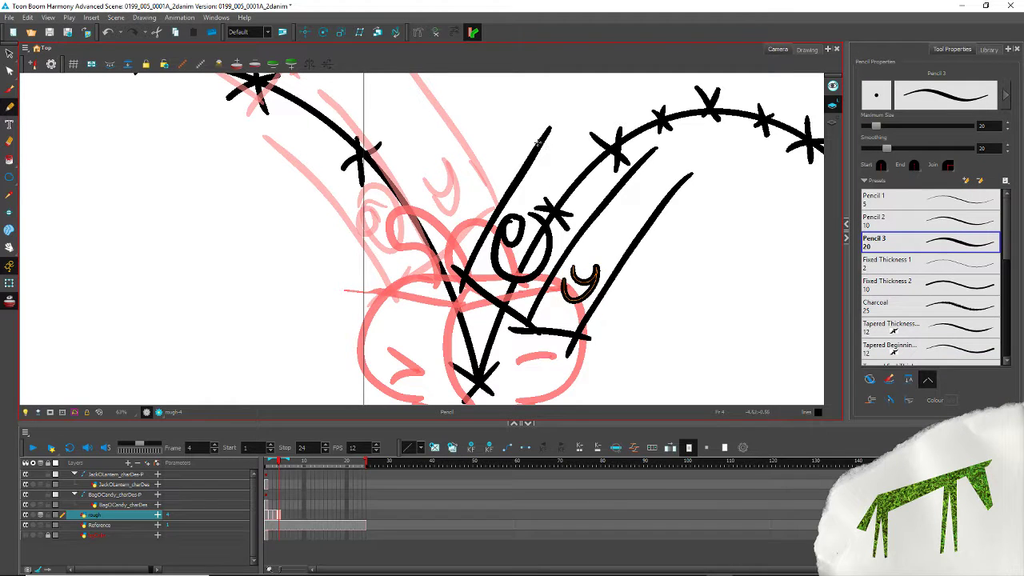
drag(543, 142, 656, 222)
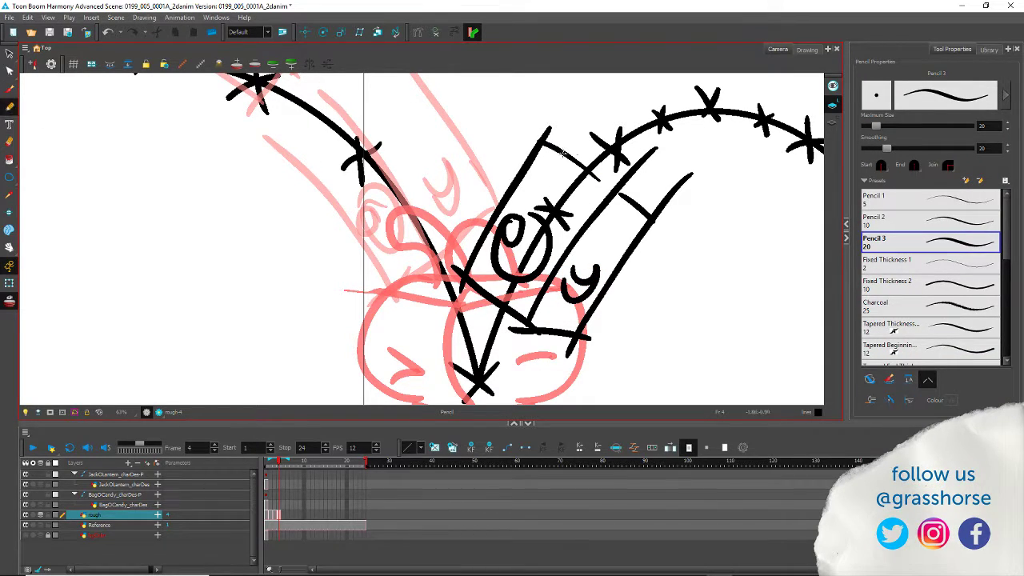
mouse_move(588, 164)
mouse_down()
mouse_move(566, 128)
mouse_move(510, 132)
mouse_move(532, 152)
mouse_up()
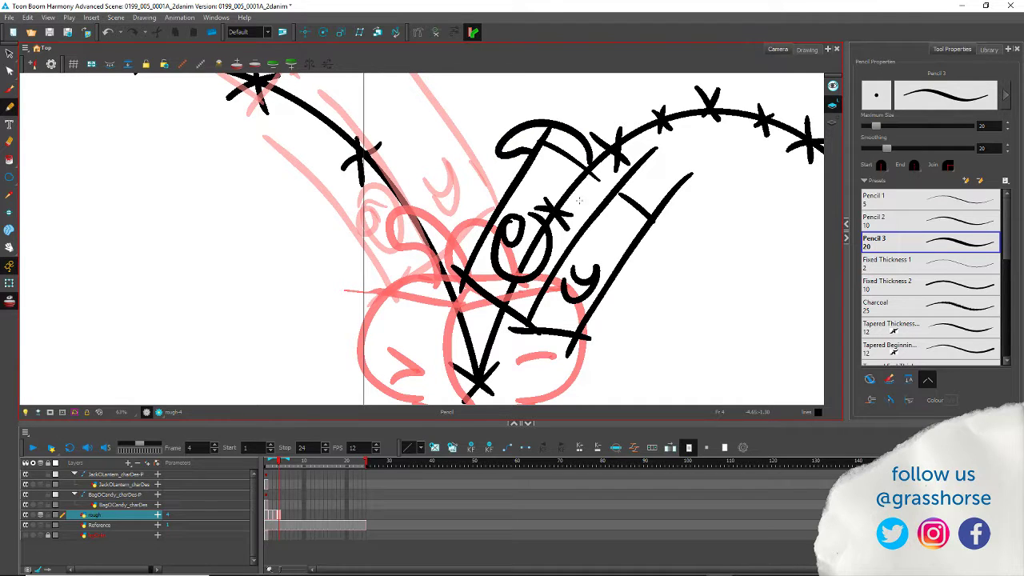
mouse_move(634, 194)
mouse_down()
mouse_move(602, 153)
mouse_move(611, 192)
mouse_up()
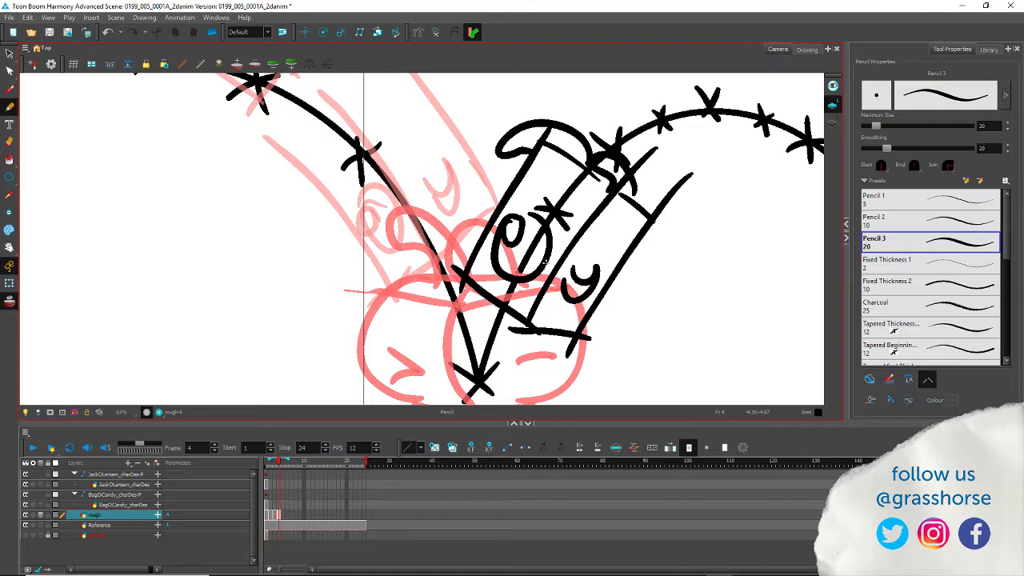
Step: Flip back and forth through the rough frames to examine the bag's movement up to frame 4
key(period)
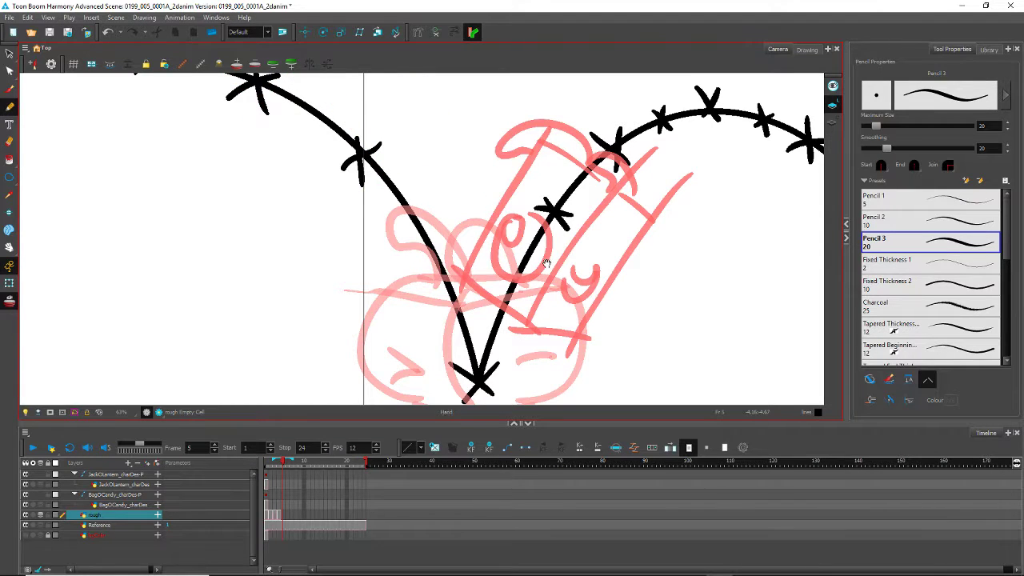
mouse_move(379, 206)
mouse_down()
mouse_move(328, 298)
mouse_move(306, 313)
mouse_up()
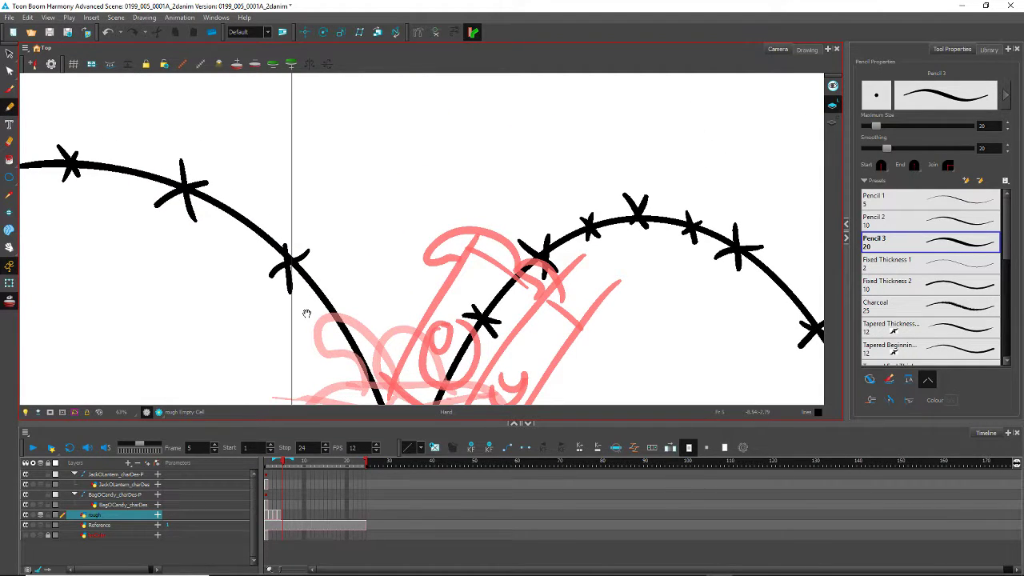
mouse_move(320, 351)
mouse_down()
mouse_move(315, 228)
mouse_move(284, 290)
mouse_up()
key(comma)
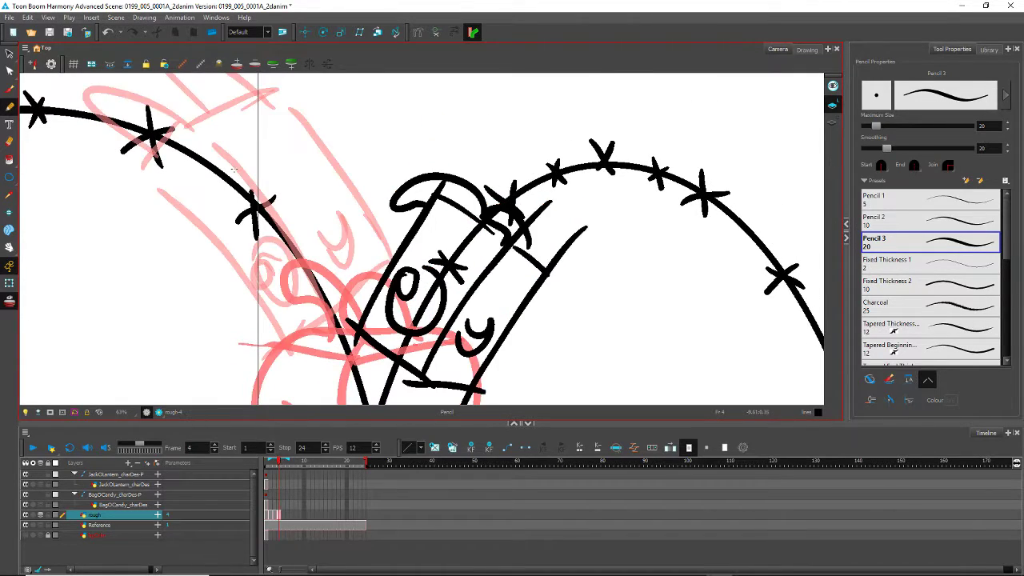
key(comma)
key(comma)
key(comma)
key(period)
key(period)
key(period)
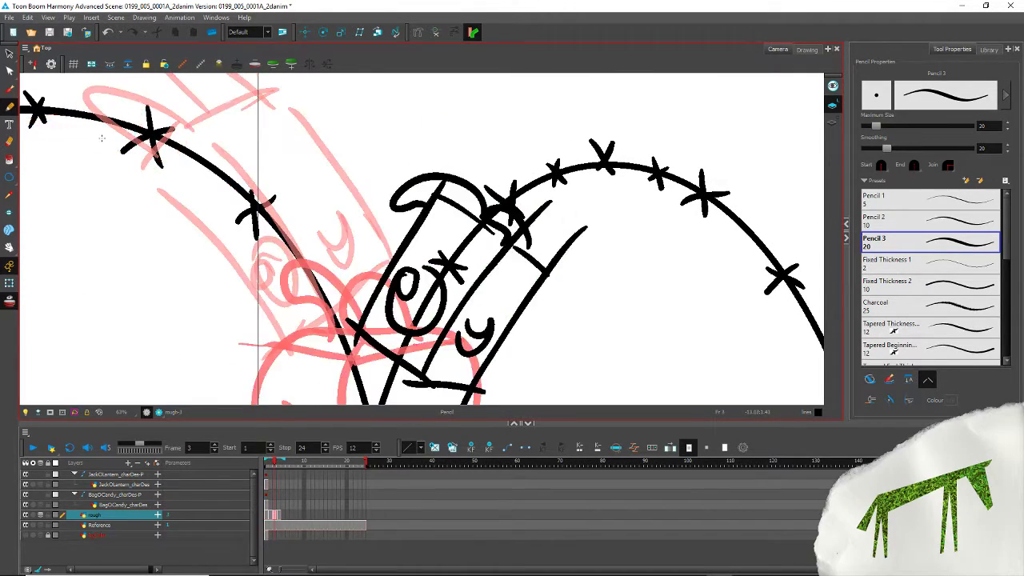
key(period)
key(comma)
key(comma)
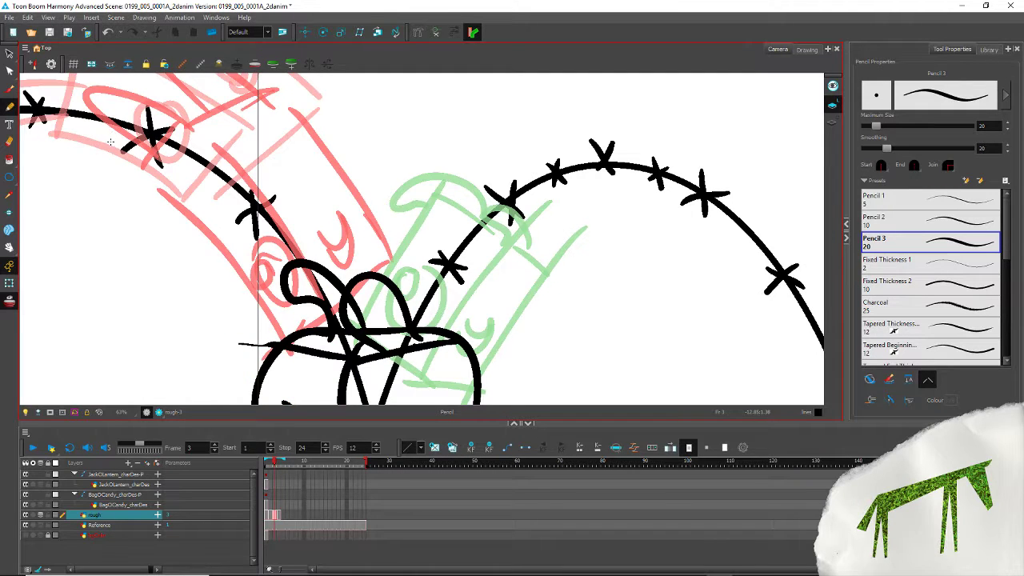
key(period)
key(comma)
key(period)
Step: Select the whole frame 4 bag sketch and scale it down beside the second arc's rising slope
drag(344, 307, 404, 229)
key(alt+s)
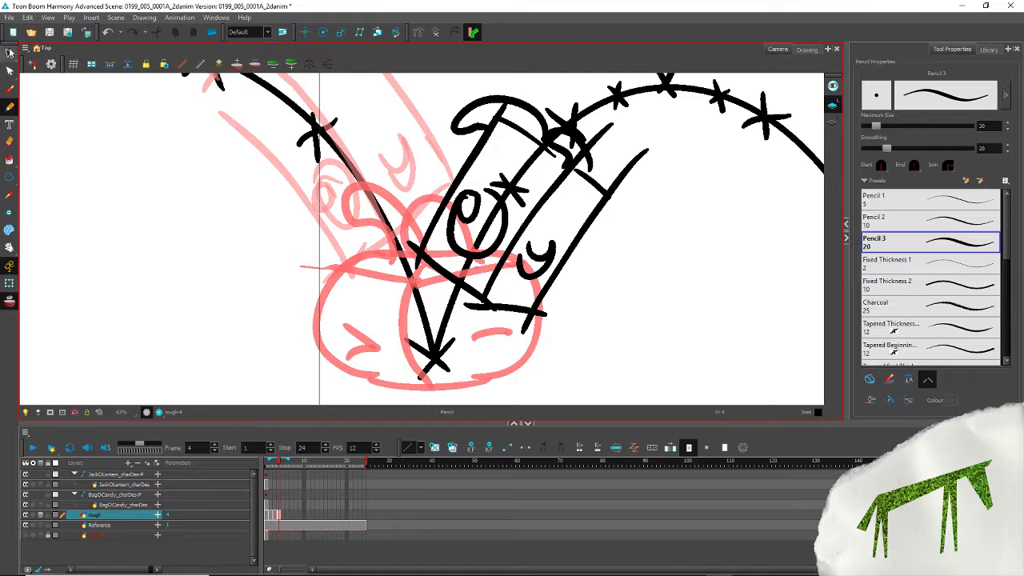
mouse_move(525, 80)
mouse_down()
mouse_move(434, 102)
mouse_move(401, 275)
mouse_move(628, 291)
mouse_move(554, 72)
mouse_move(428, 209)
mouse_move(438, 236)
mouse_up()
drag(644, 334, 606, 301)
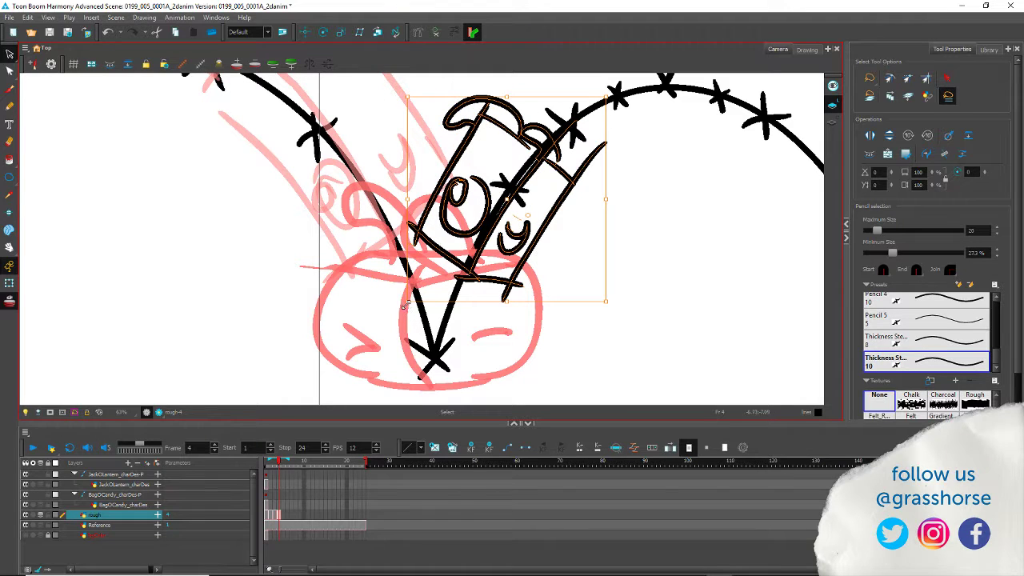
Step: Try to enlarge the frame 4 bag sketch and shift it up and right, and undo both changes
mouse_move(408, 301)
mouse_down()
mouse_move(369, 383)
mouse_move(376, 365)
mouse_up()
drag(419, 203, 456, 170)
scroll(419, 199, down, 4)
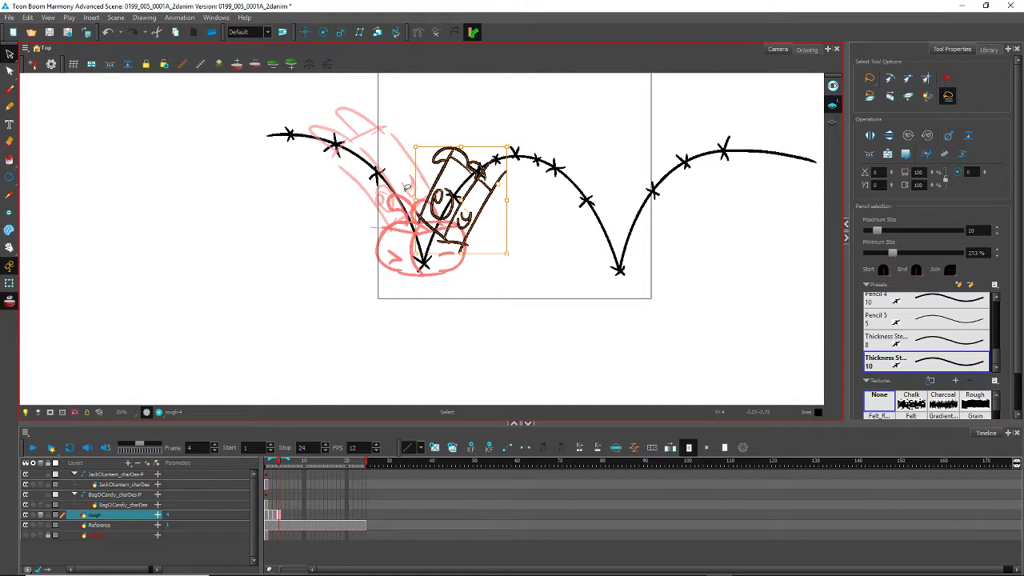
scroll(408, 187, up, 2)
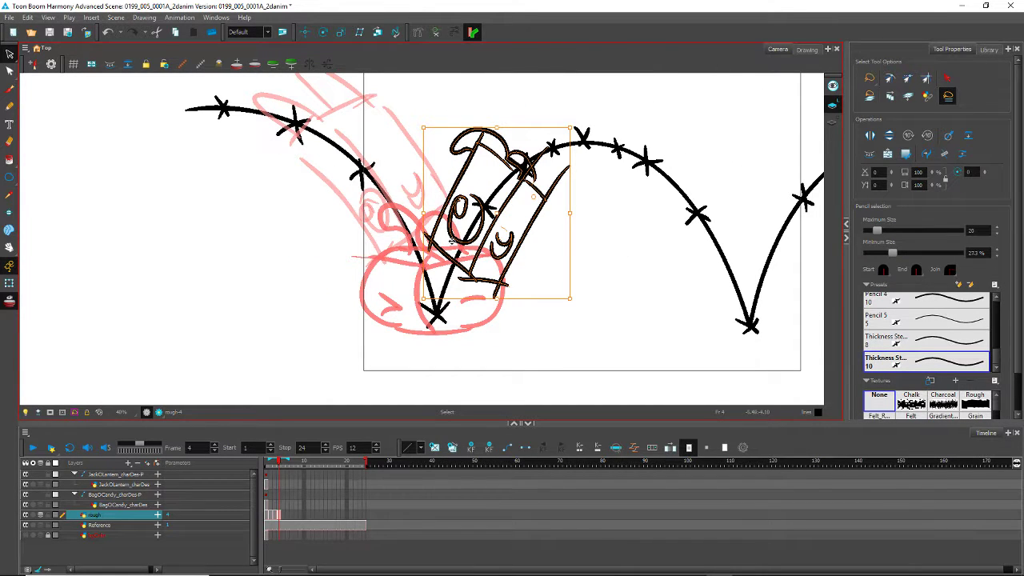
key(ctrl+z)
key(ctrl+z)
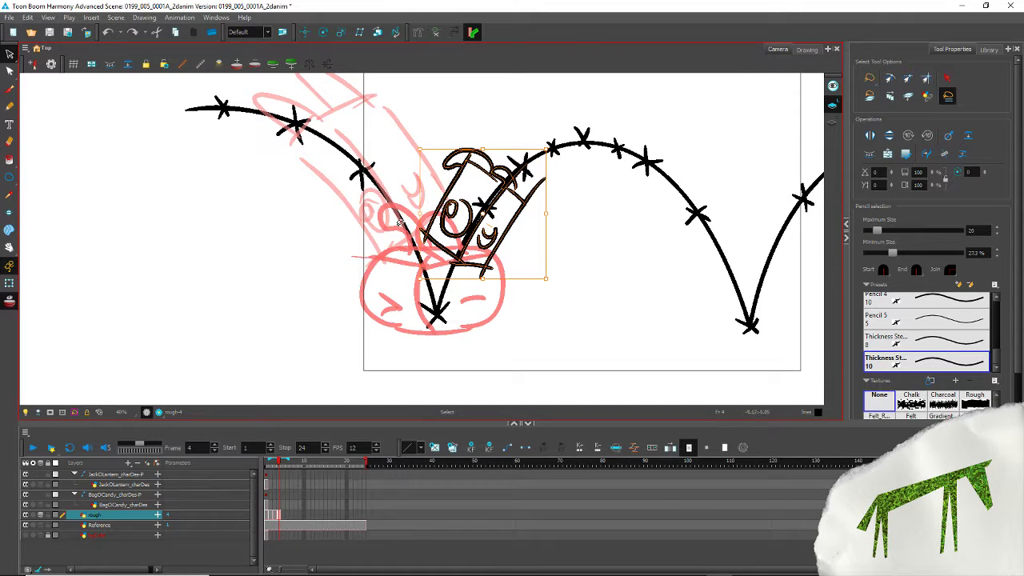
Step: Move the reduced frame 4 bag sketch slightly down along the rising slope
scroll(404, 224, up, 3)
mouse_move(421, 218)
mouse_down()
mouse_move(453, 301)
mouse_move(445, 330)
mouse_up()
drag(437, 218, 438, 221)
drag(404, 173, 361, 213)
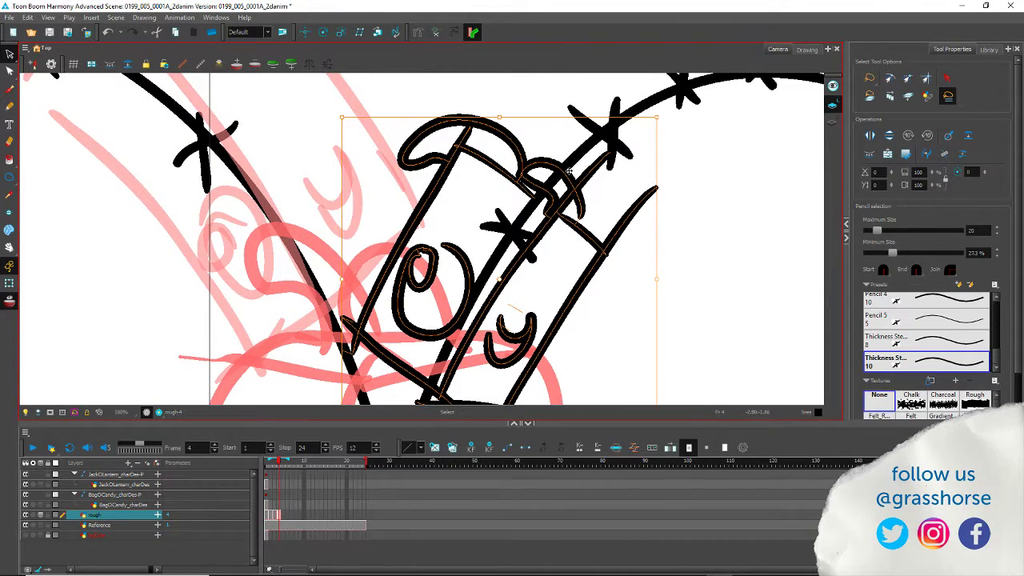
Step: Select the frame 4 bag's handles and top edges and move them up and right to the ends of the side lines
click(707, 206)
drag(576, 216, 551, 168)
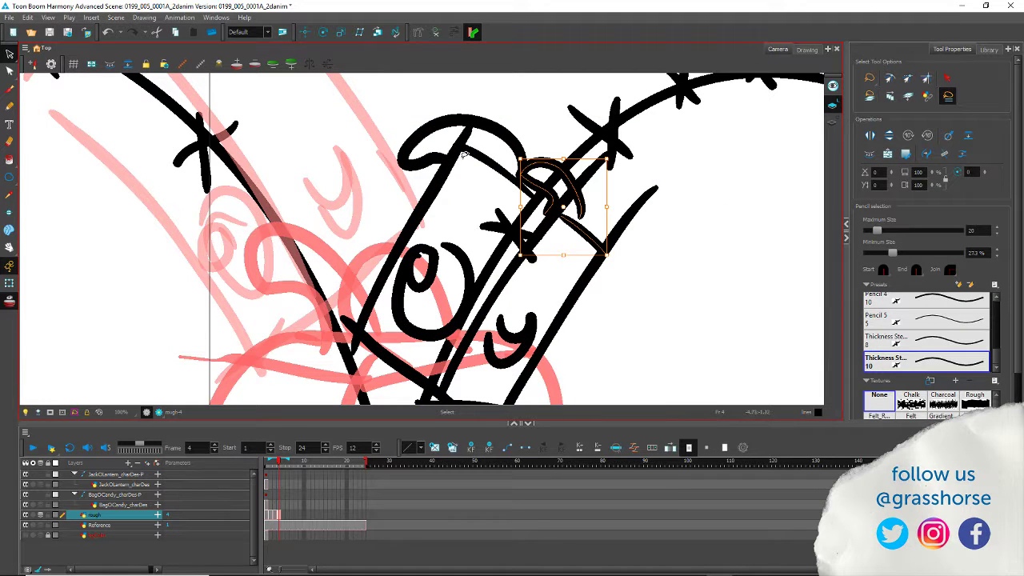
drag(483, 174, 521, 103)
mouse_move(417, 228)
mouse_down()
mouse_move(419, 243)
mouse_move(417, 233)
mouse_up()
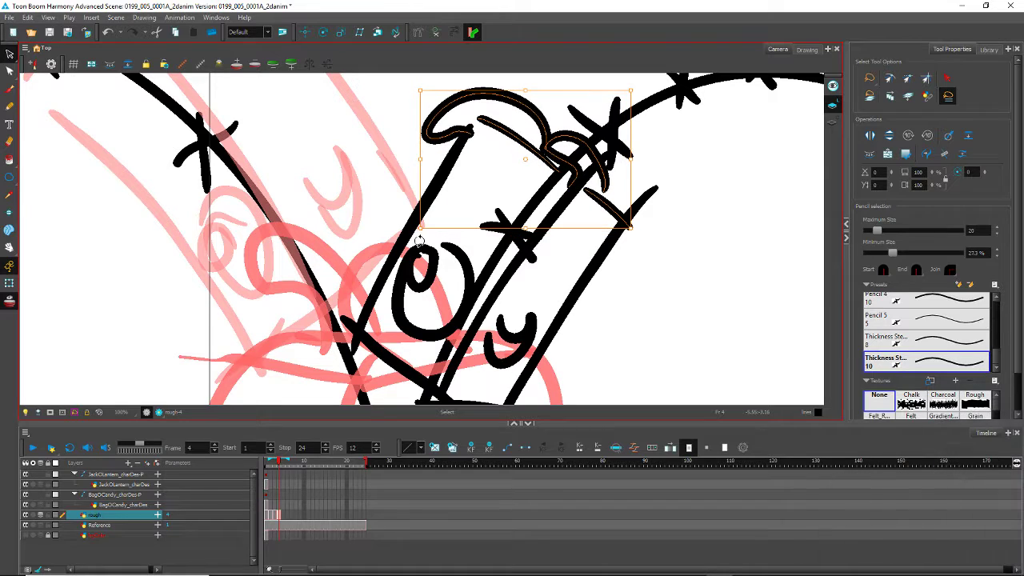
click(386, 158)
scroll(420, 209, down, 3)
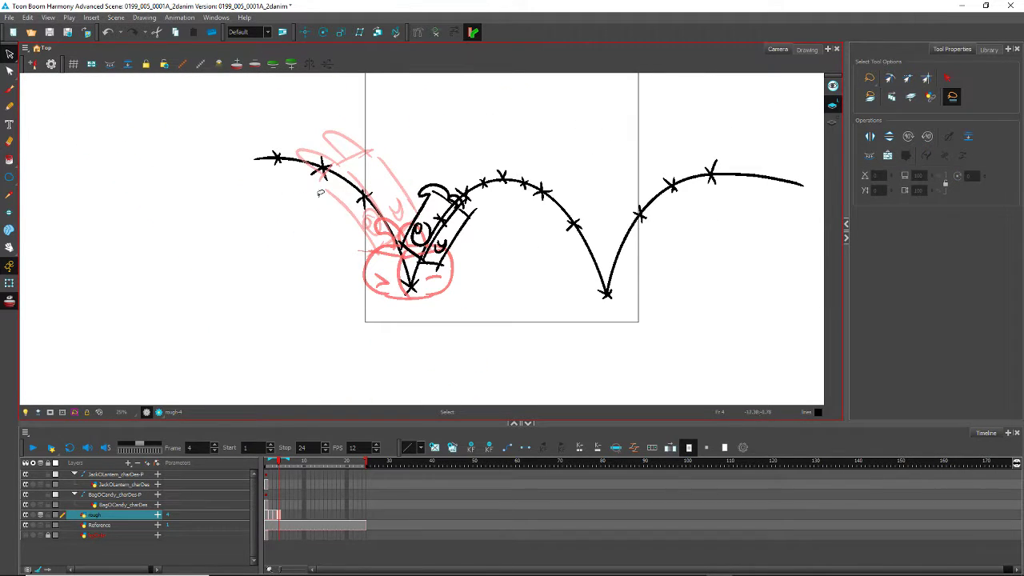
Step: Step through frames 1 to 4 to examine how the bag's size and position change through the squash
key(comma)
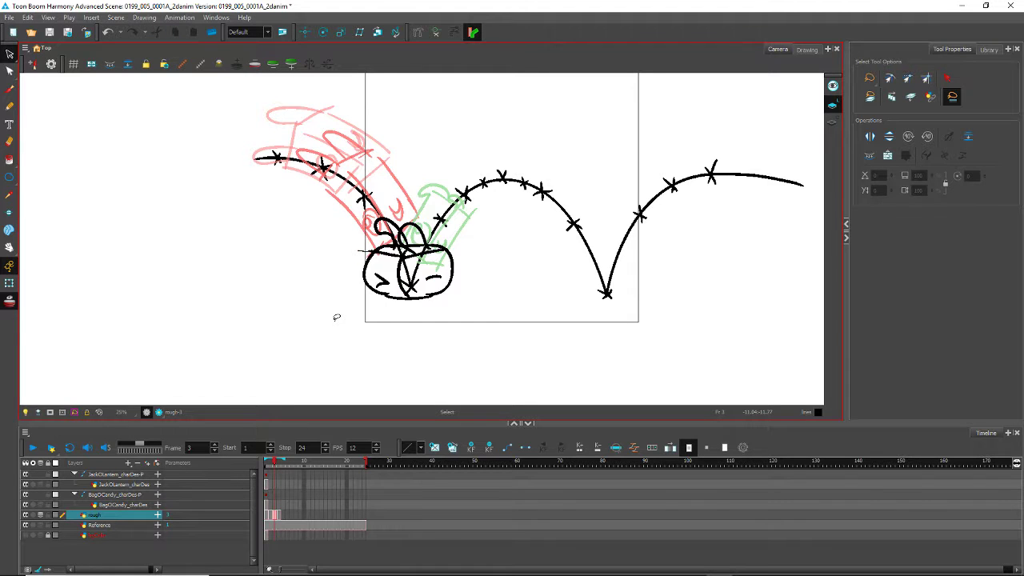
key(comma)
key(comma)
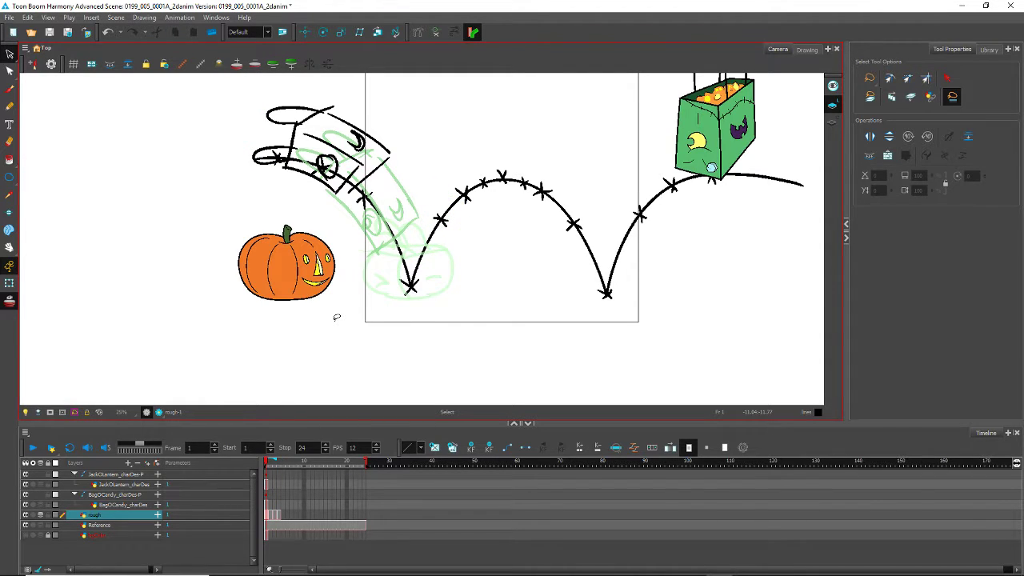
key(period)
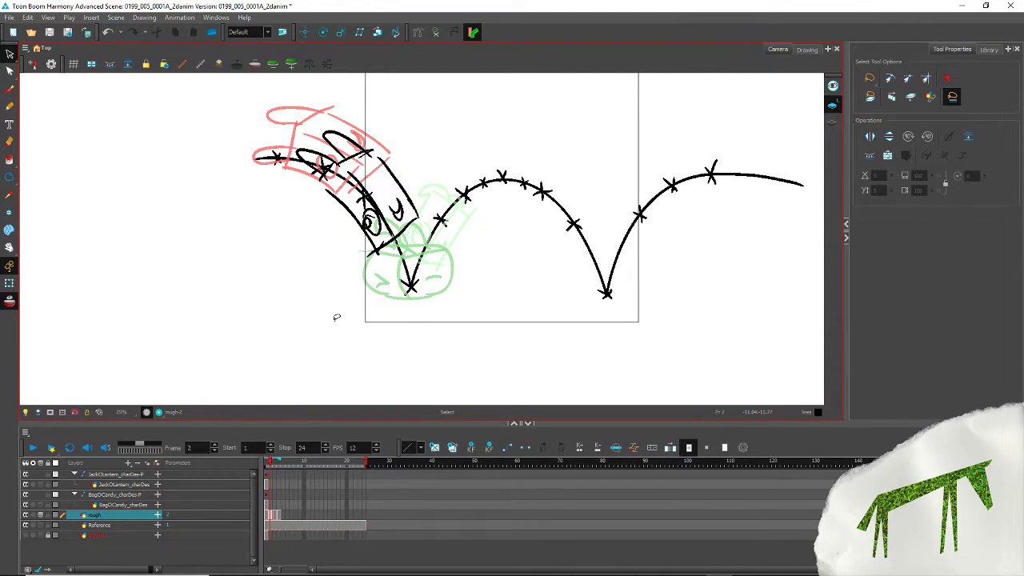
key(period)
key(period)
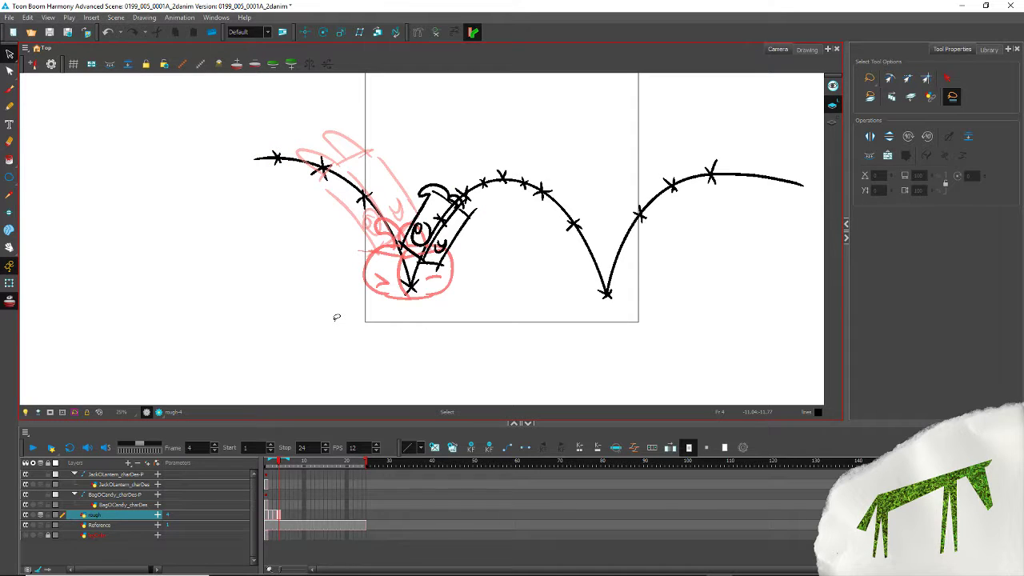
key(comma)
key(comma)
key(period)
key(period)
Step: Enlarge the whole frame 4 bag sketch slightly and compare it with the drawings on frames 2 and 3
mouse_move(456, 154)
mouse_down()
mouse_move(385, 252)
mouse_move(491, 204)
mouse_up()
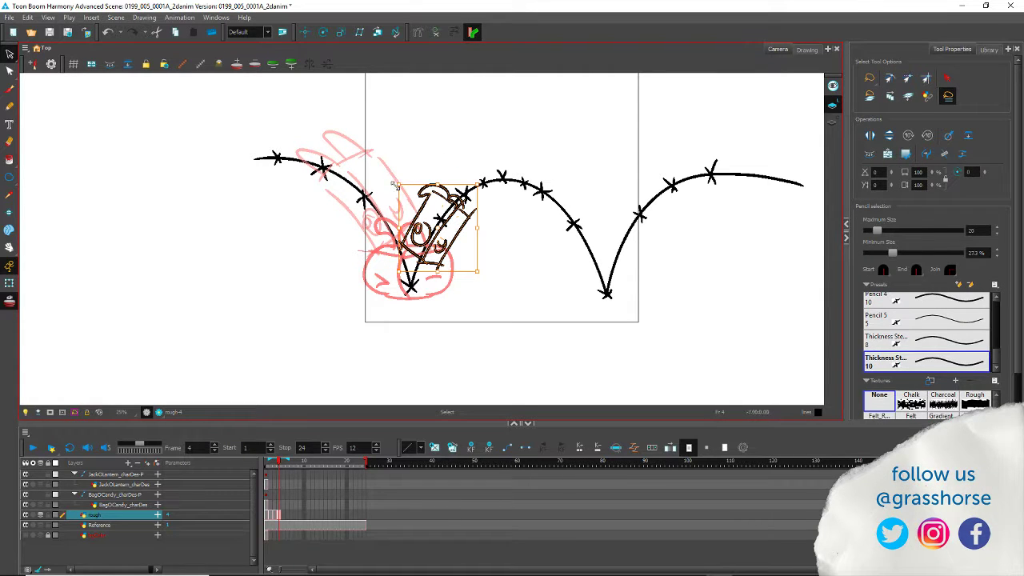
drag(392, 183, 388, 167)
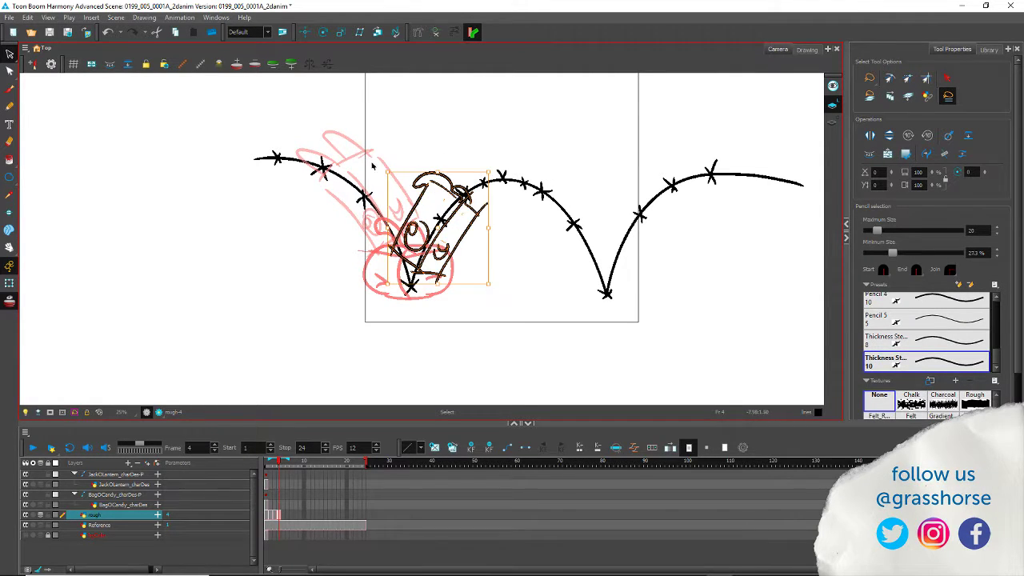
key(comma)
key(period)
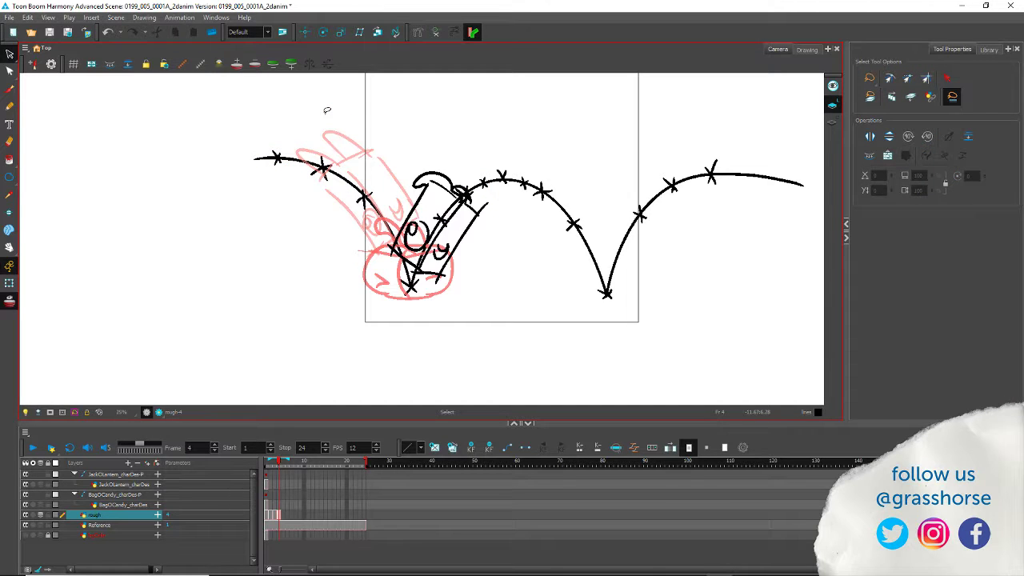
key(comma)
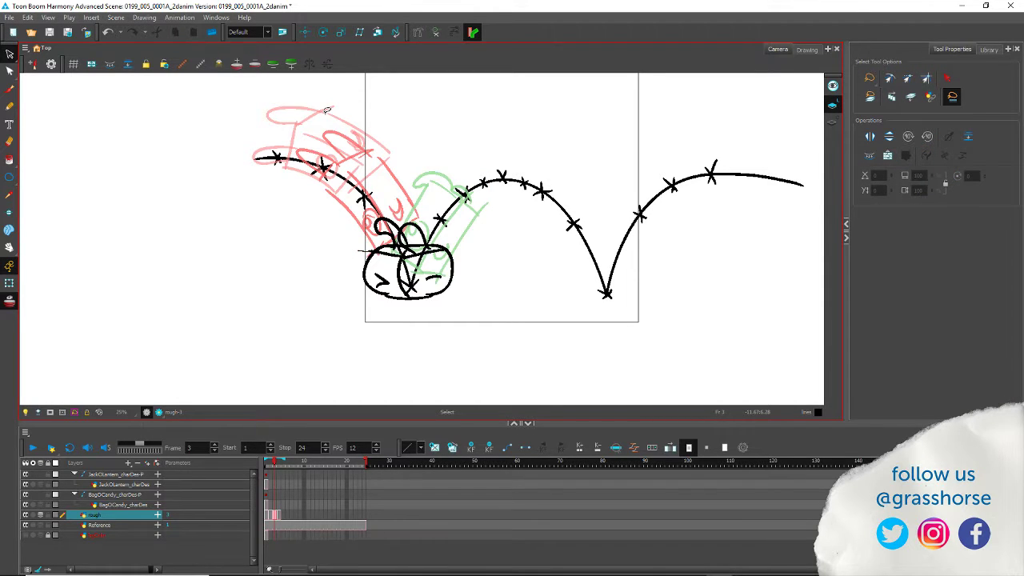
key(comma)
key(period)
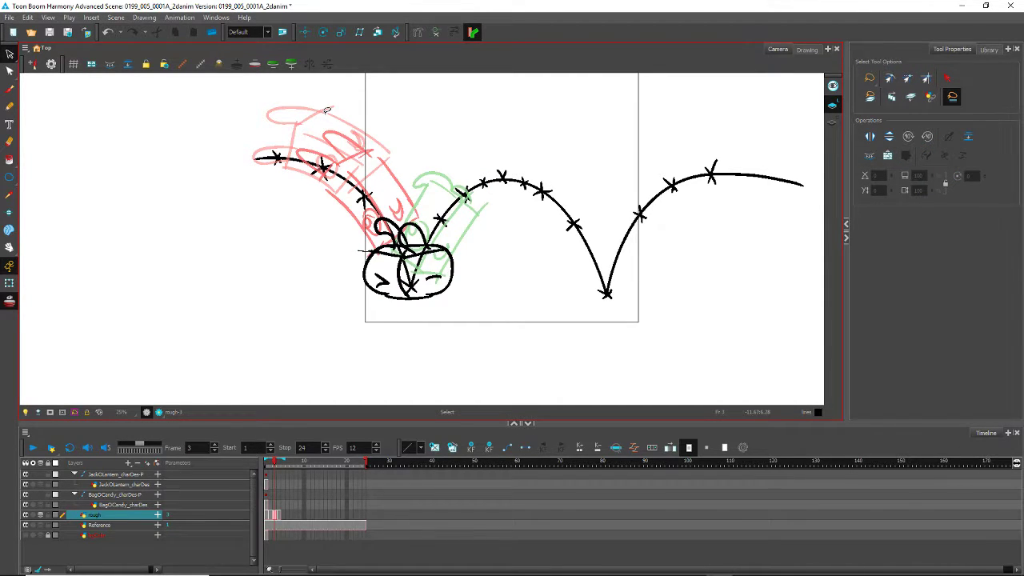
key(period)
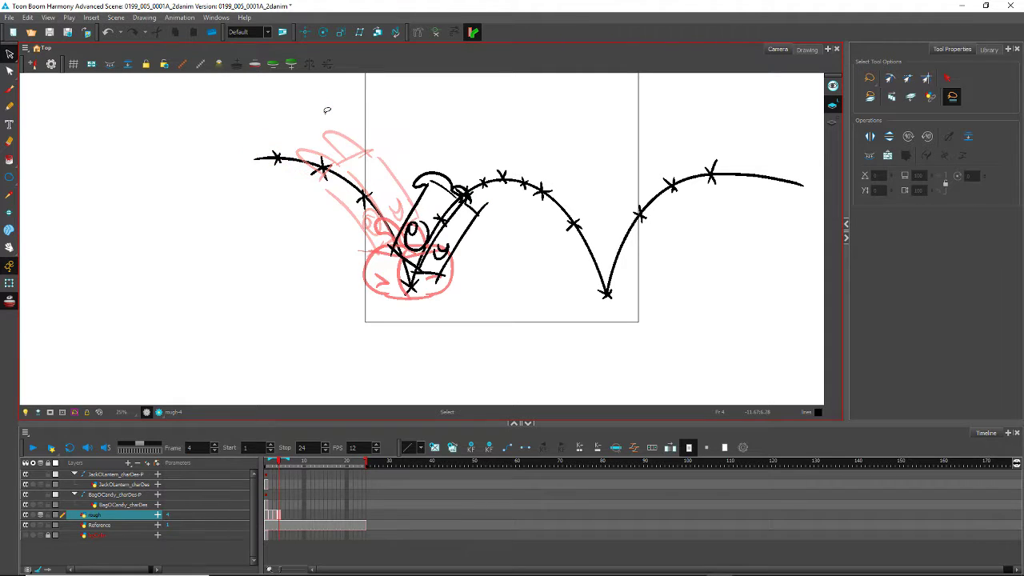
Step: On frame 5 of the rough layer, draw the bag's two curved side lines on either side of the rising slope
key(period)
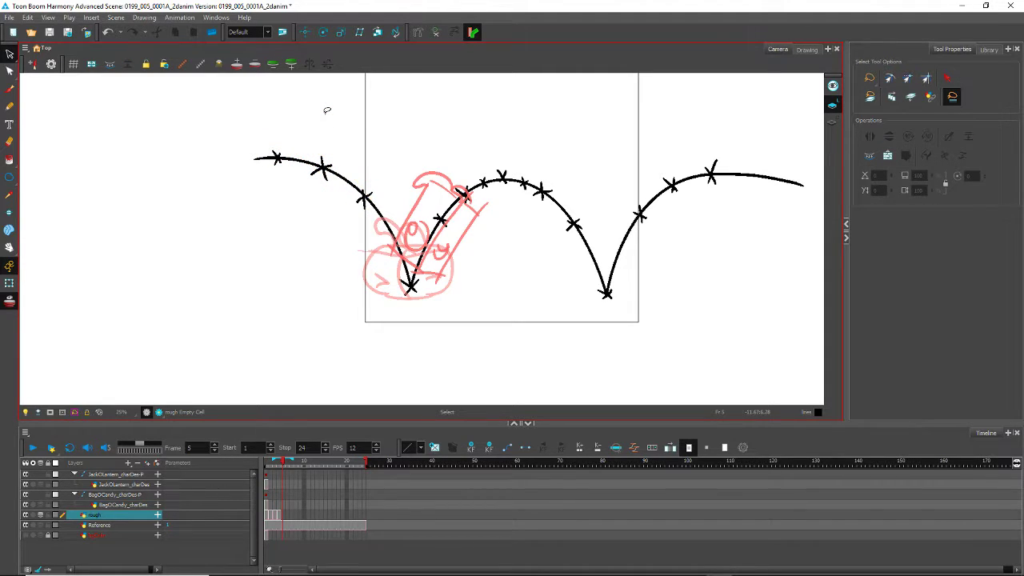
scroll(430, 195, up, 5)
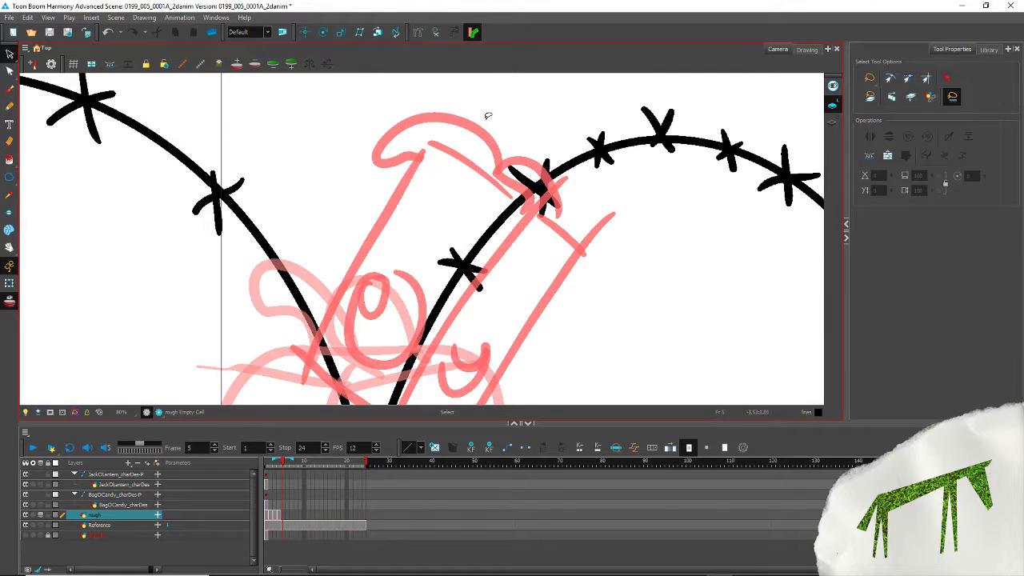
scroll(488, 116, down, 4)
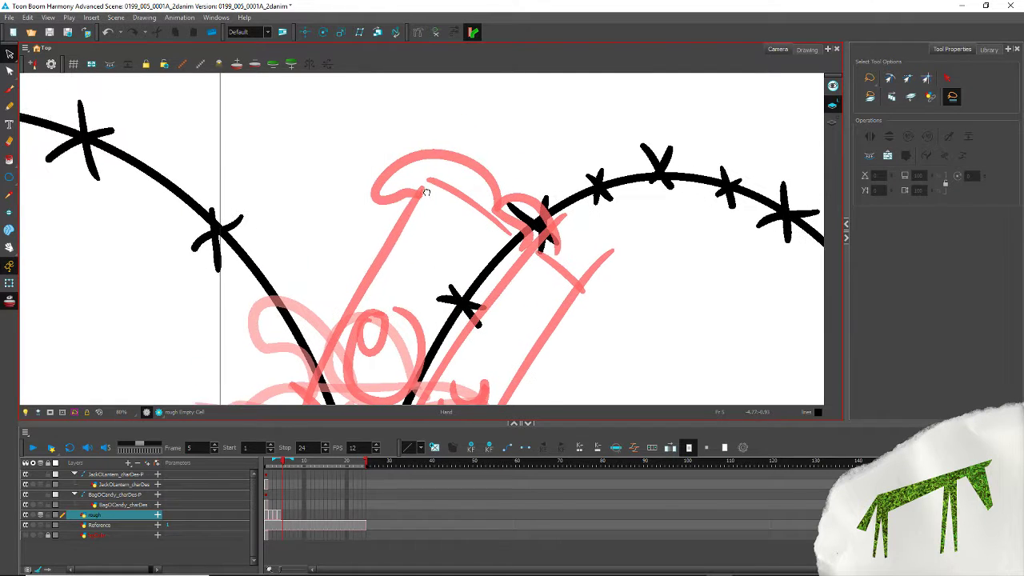
scroll(457, 156, up, 2)
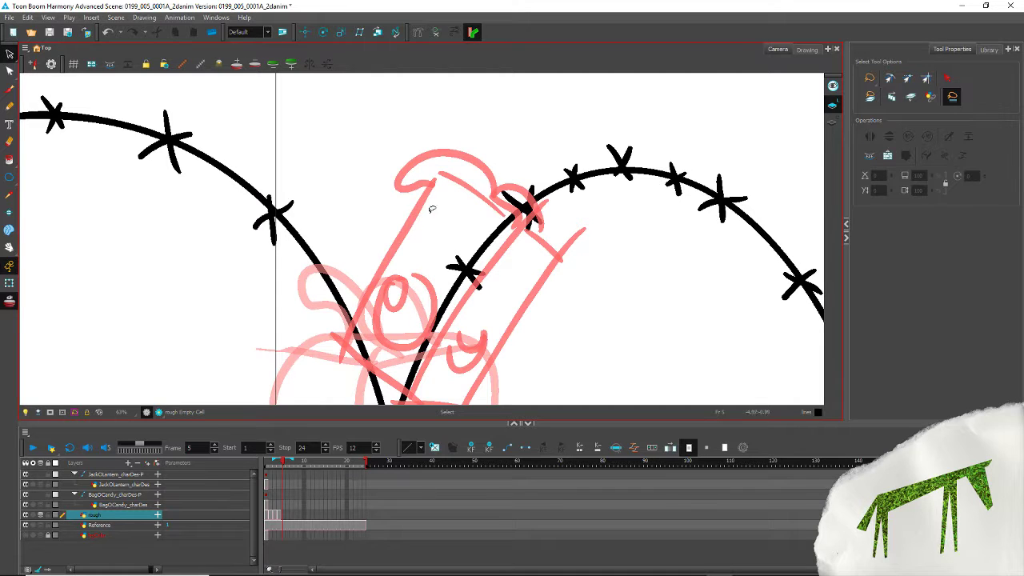
click(8, 105)
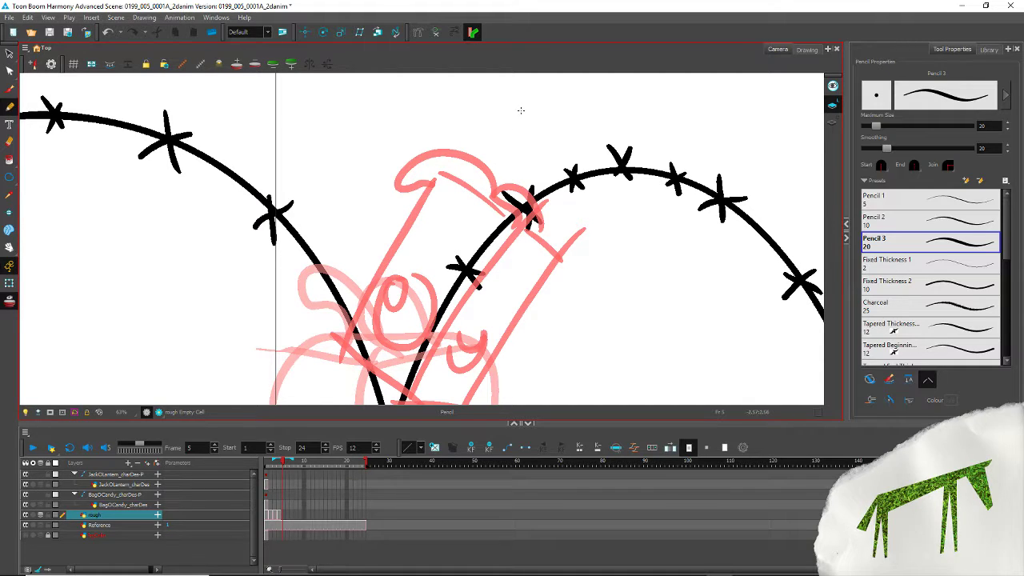
drag(512, 102, 402, 215)
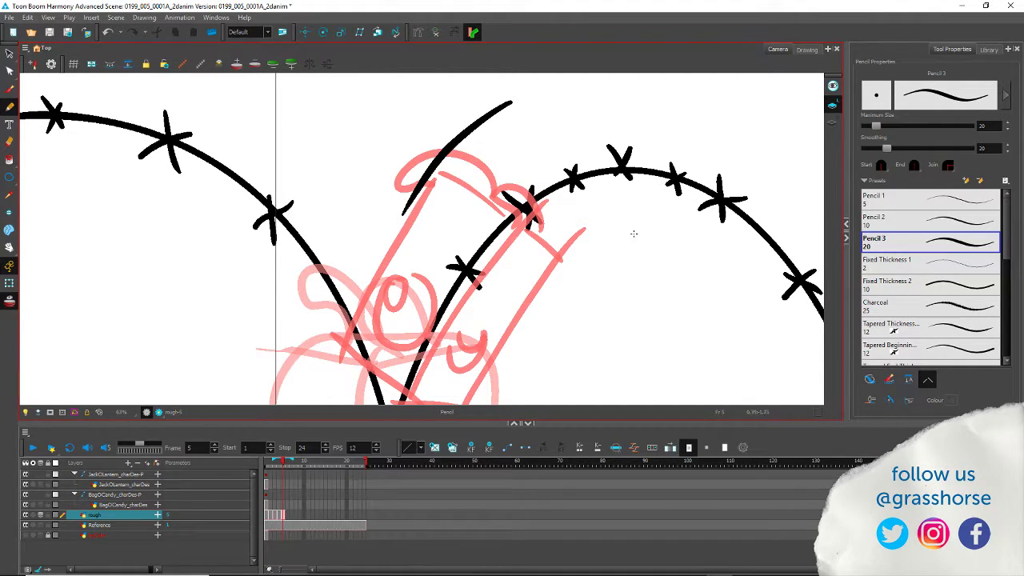
mouse_move(633, 234)
mouse_down()
mouse_move(567, 279)
mouse_move(512, 345)
mouse_up()
drag(354, 296, 288, 207)
key(ctrl+z)
drag(384, 335, 337, 267)
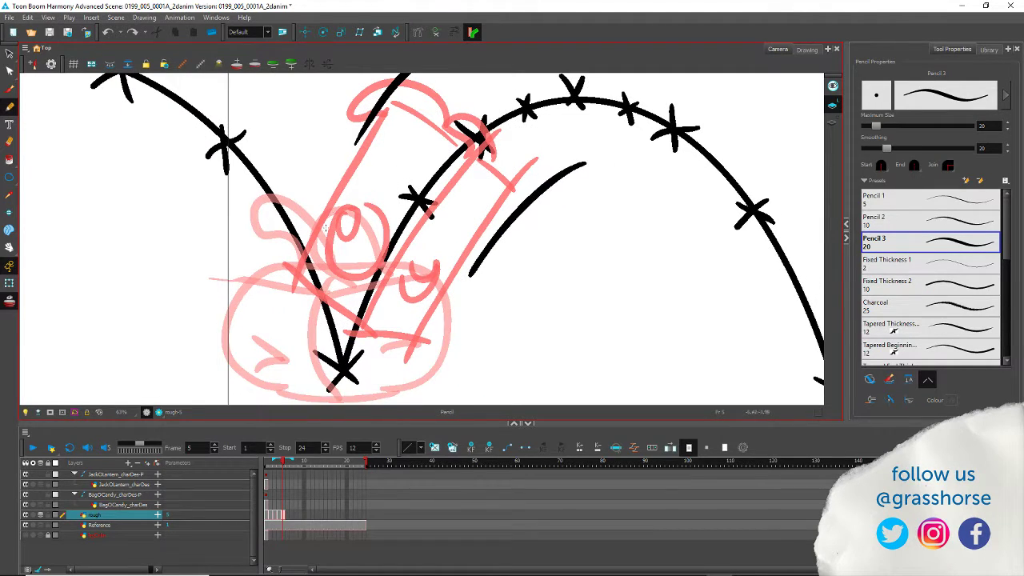
Step: Draw the frame 5 bag's curved bottom edge between the side lines and a middle edge curving along the arc
scroll(294, 209, down, 1)
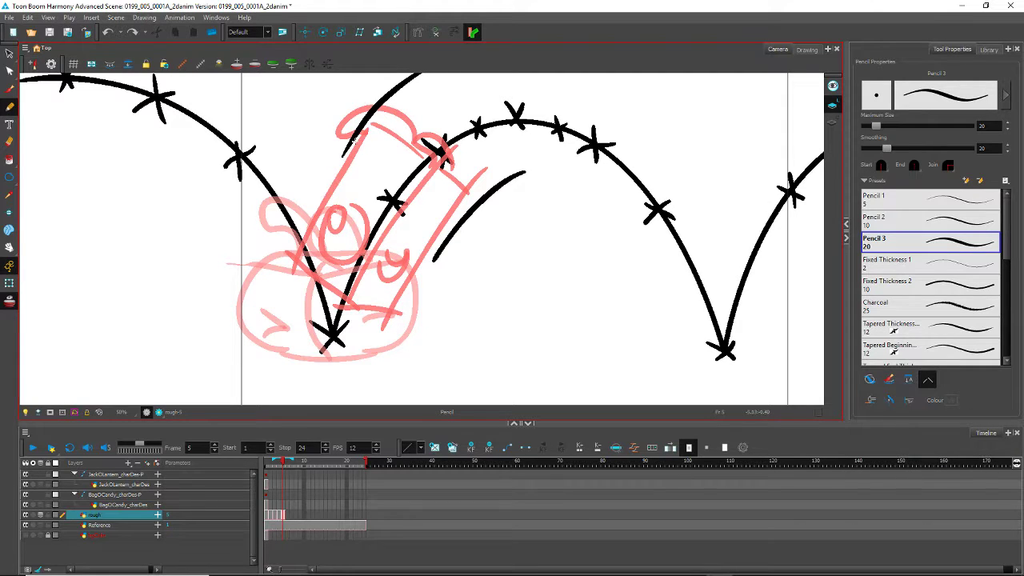
mouse_move(347, 142)
mouse_down()
mouse_move(388, 169)
mouse_move(449, 244)
mouse_up()
drag(460, 126, 452, 203)
drag(488, 169, 387, 225)
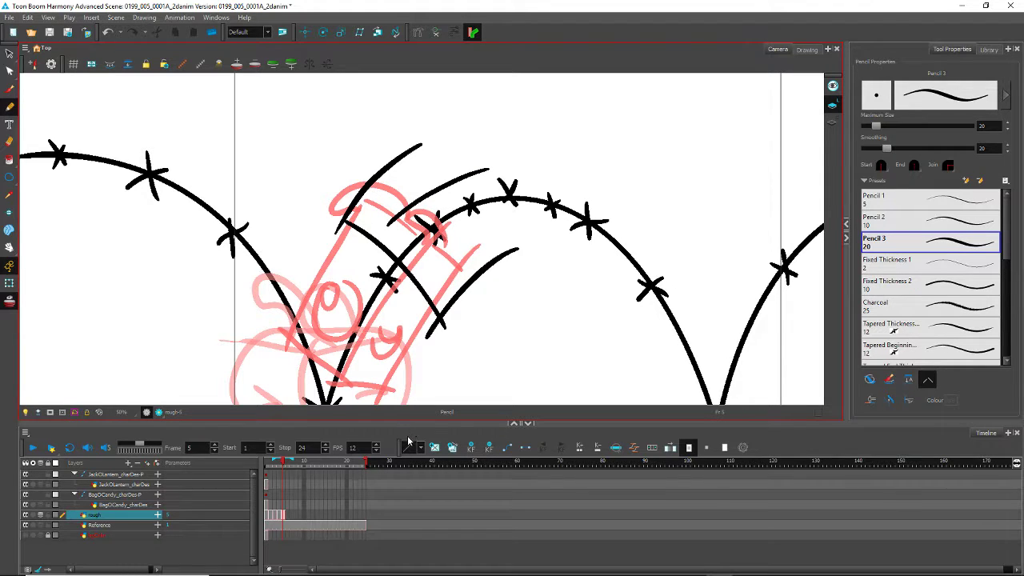
key(ctrl+z)
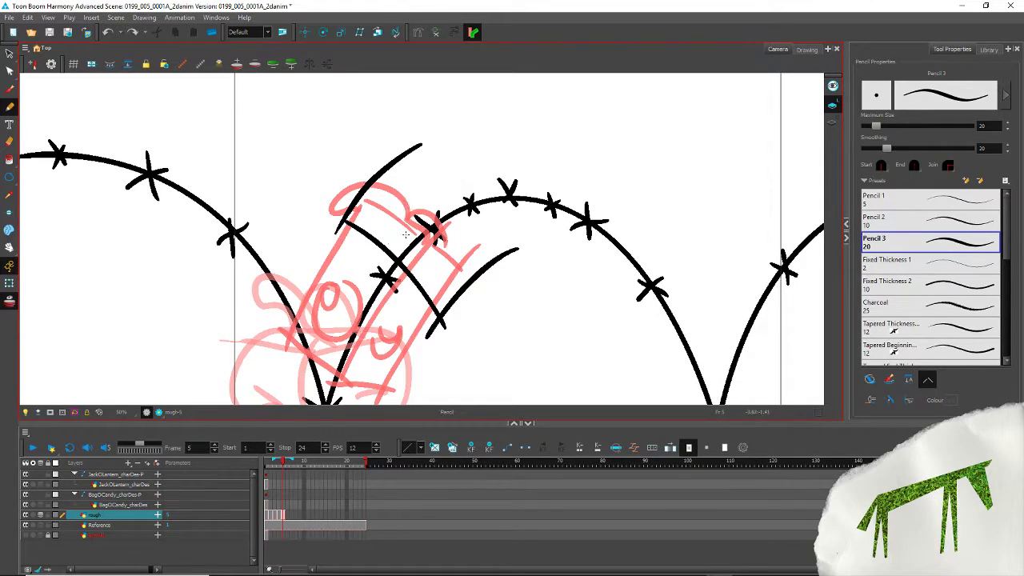
drag(411, 269, 504, 200)
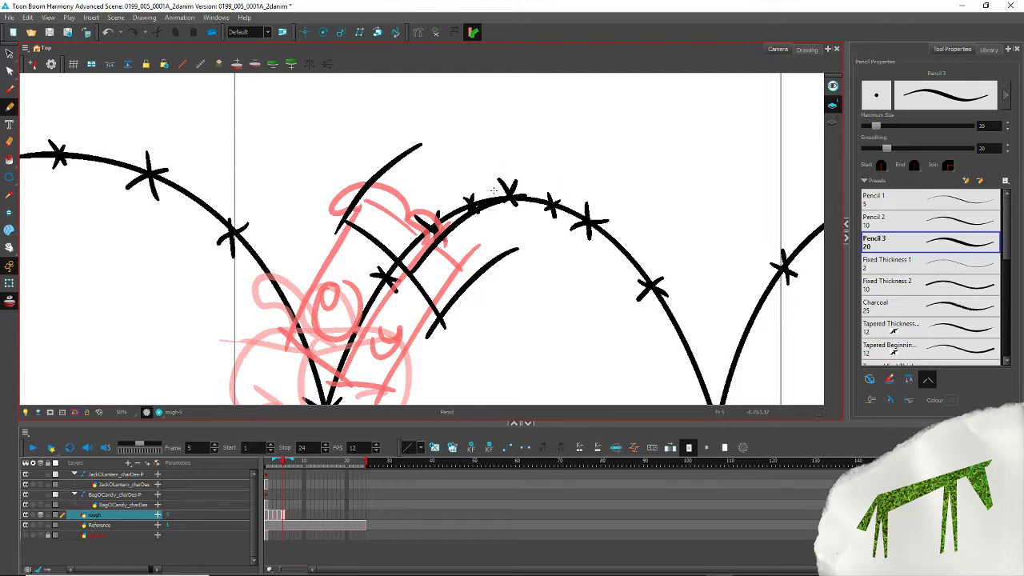
Step: Draw the frame 5 bag's angled top edges, the circle and crescent details on its two faces, and a straighter bottom edge
mouse_move(535, 250)
mouse_down()
mouse_move(551, 178)
mouse_move(548, 189)
mouse_move(454, 118)
mouse_move(472, 121)
mouse_move(430, 135)
mouse_up()
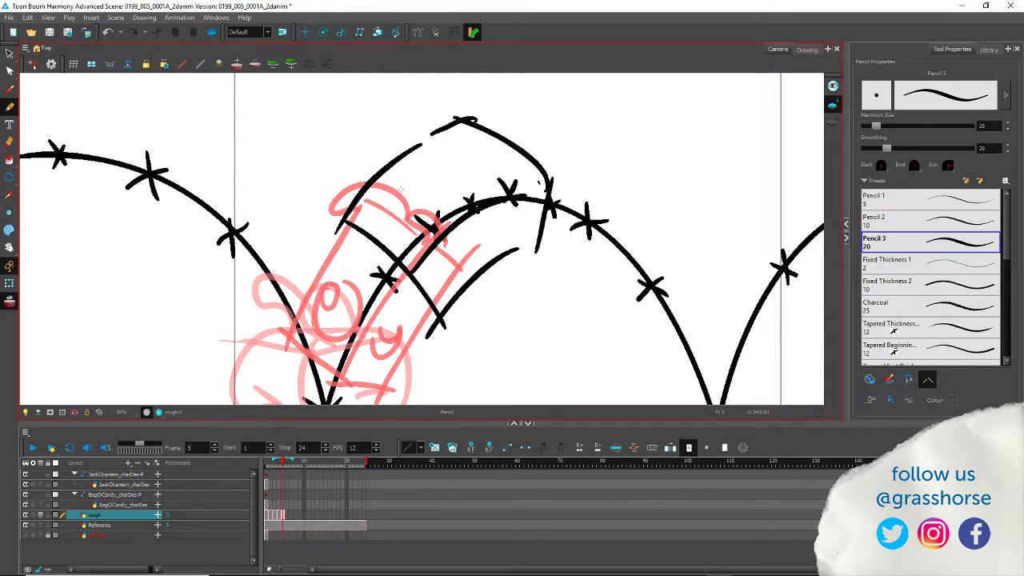
mouse_move(400, 189)
mouse_down()
mouse_move(430, 210)
mouse_move(404, 181)
mouse_move(399, 197)
mouse_up()
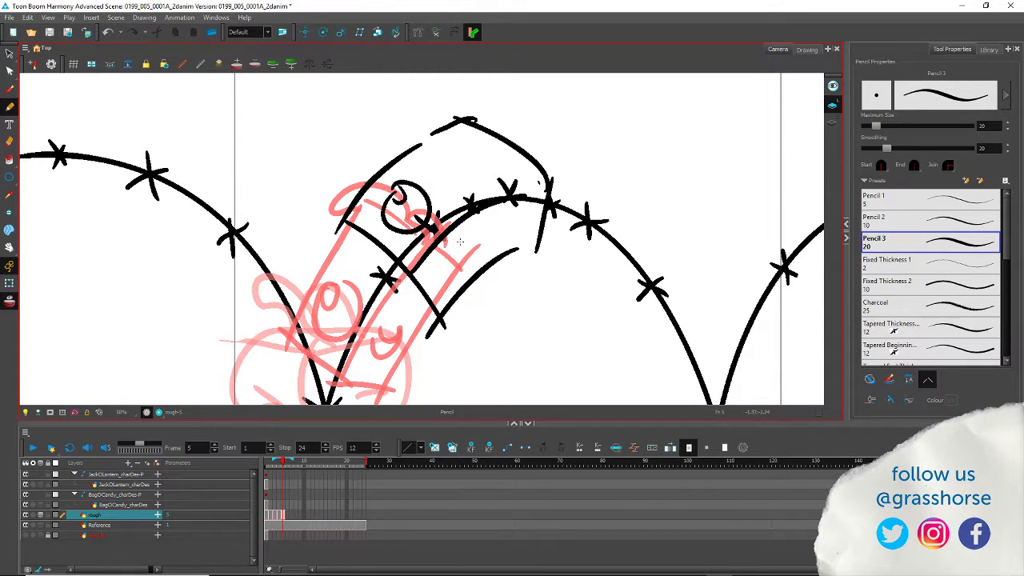
mouse_move(457, 244)
mouse_down()
mouse_move(453, 254)
mouse_move(471, 263)
mouse_move(448, 251)
mouse_up()
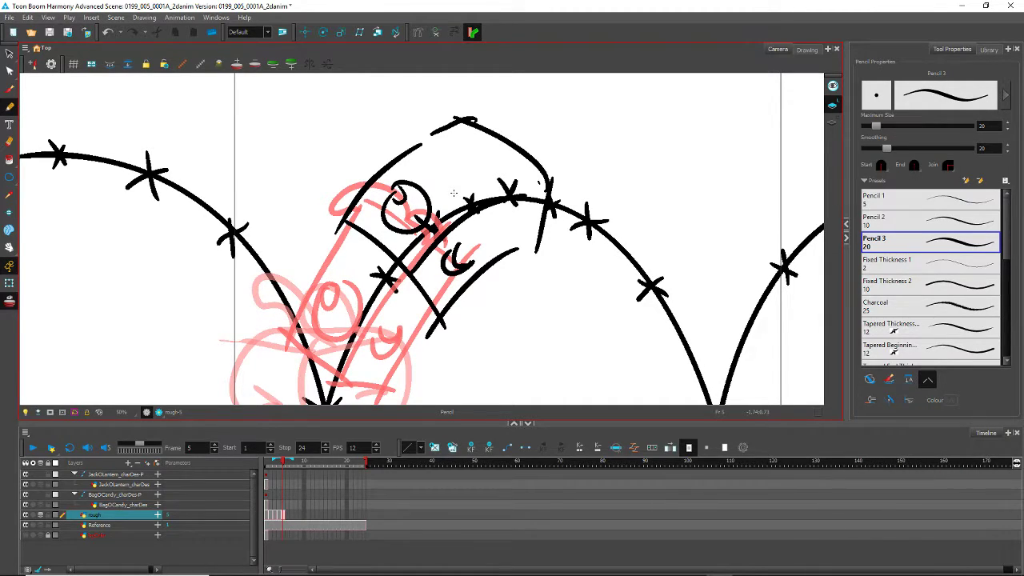
mouse_move(341, 215)
mouse_down()
mouse_move(380, 271)
mouse_move(363, 249)
mouse_move(450, 328)
mouse_up()
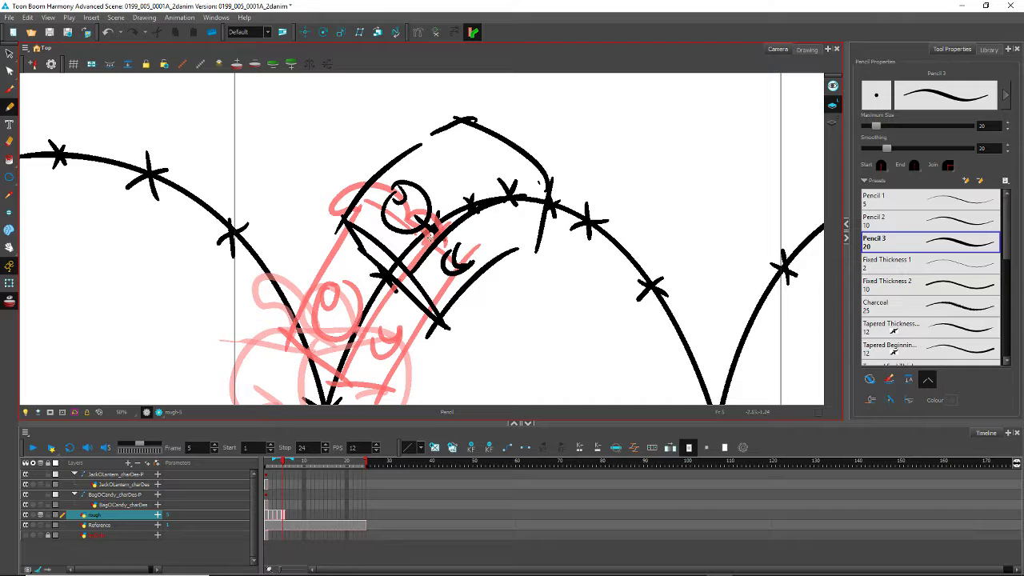
Step: Go to frame 9 and extend the onion skin back far enough to include the frame 5 drawing
key(period)
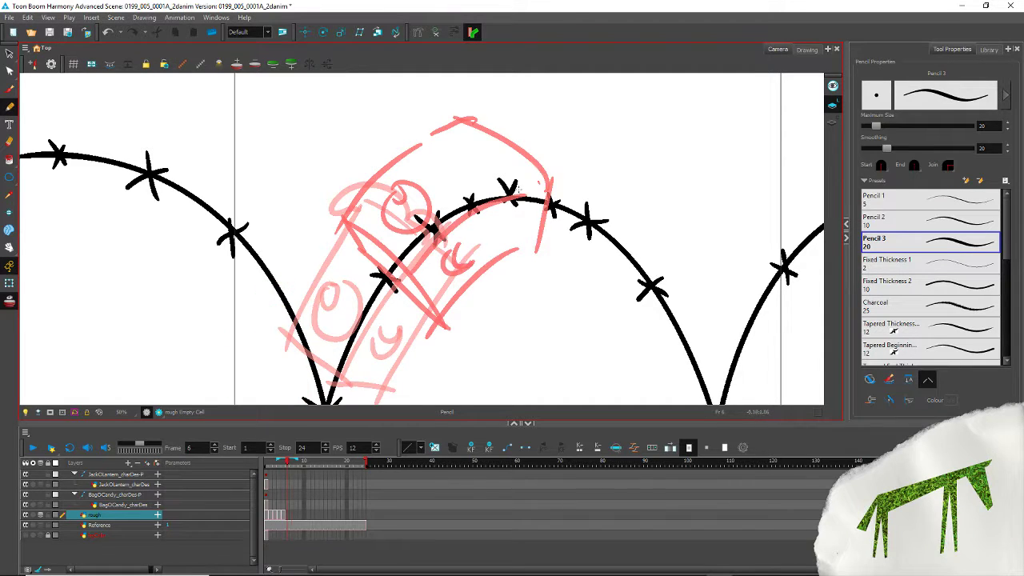
key(period)
key(period)
key(period)
key(period)
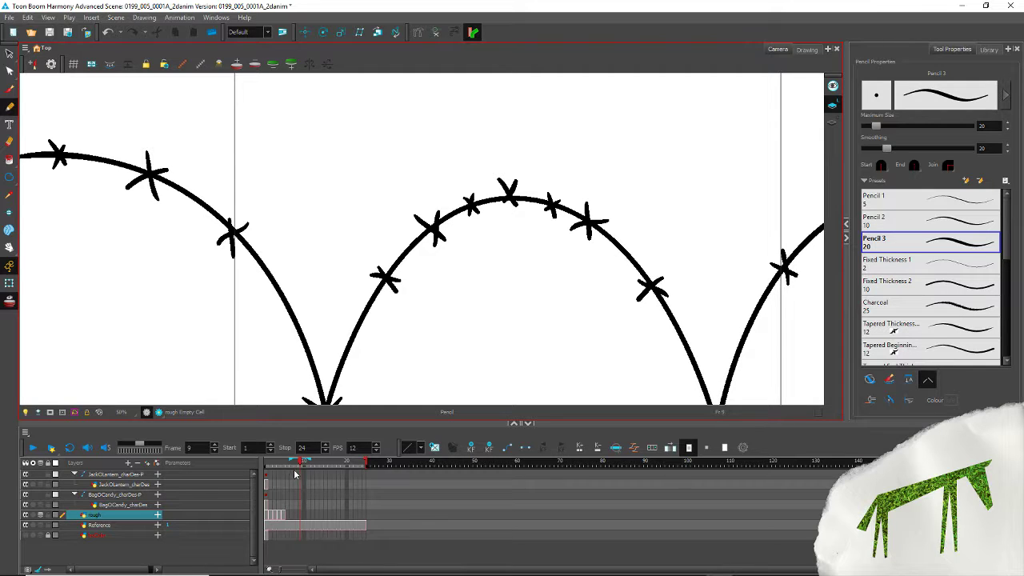
drag(294, 460, 282, 460)
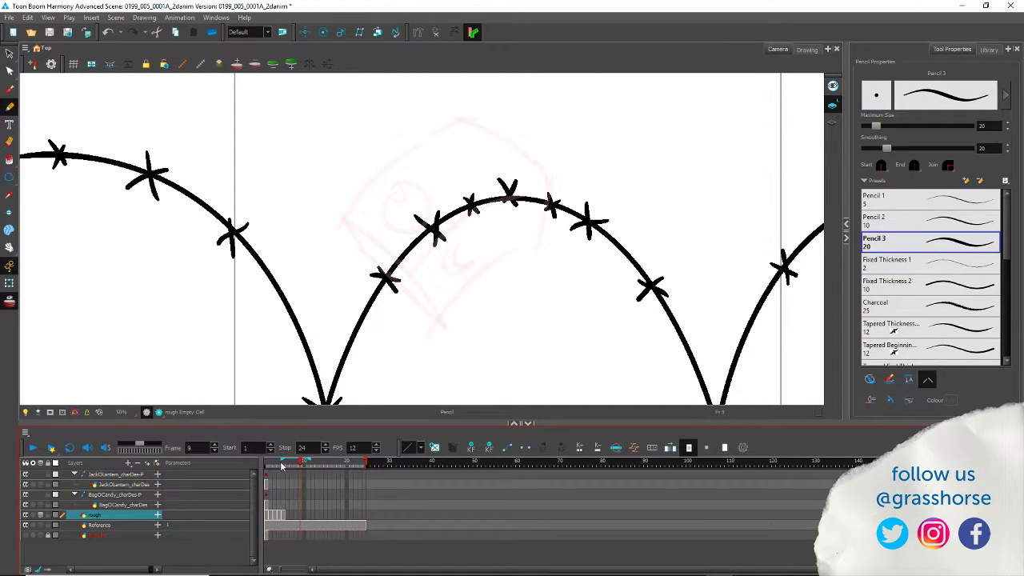
Step: Circle the mark at the middle arc's apex on the Reference layer instead of the rough layer
click(13, 105)
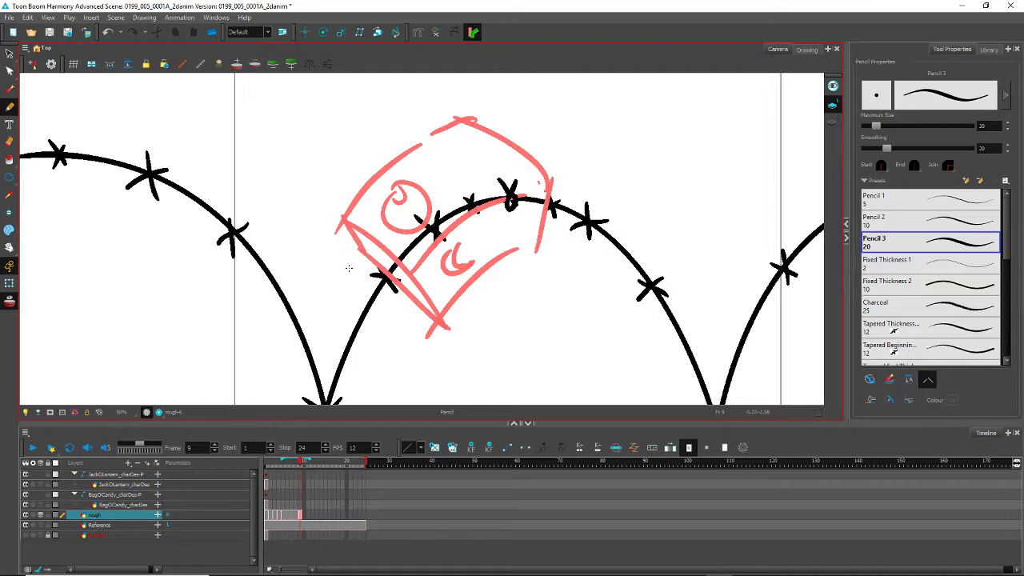
key(ctrl+z)
click(104, 525)
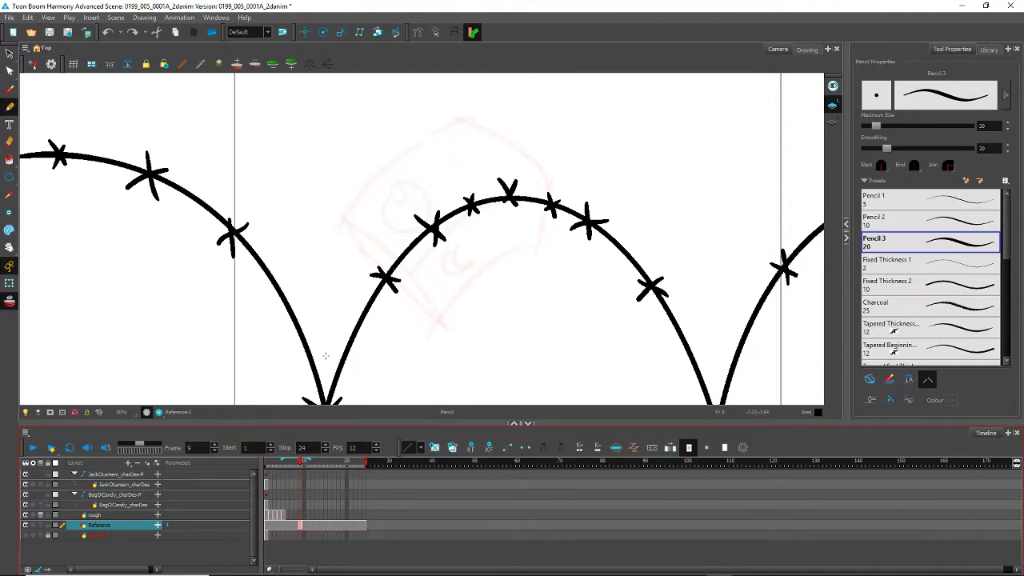
drag(509, 197, 509, 198)
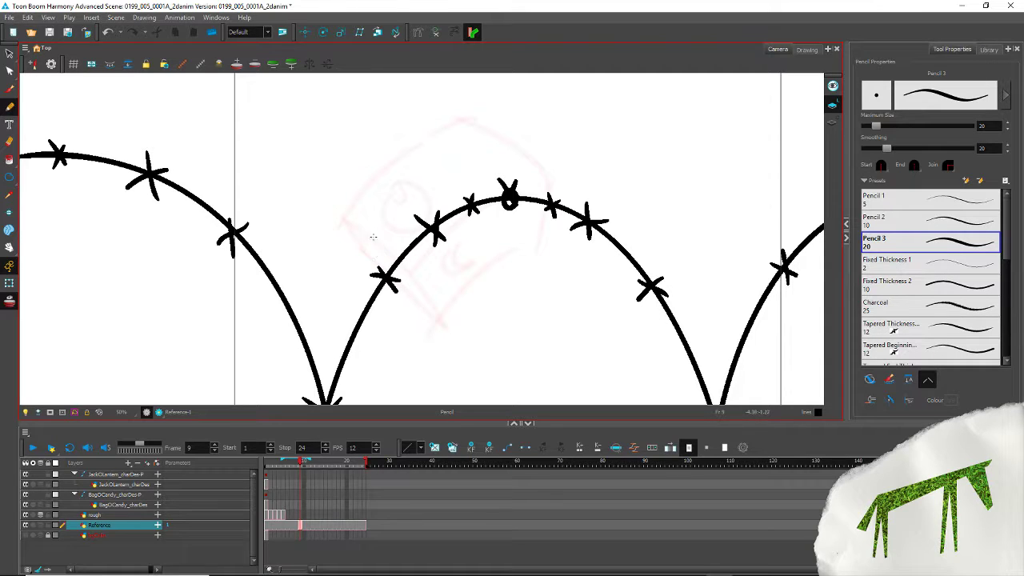
Step: Draw three sagging curves linking the matching marks on both sides of the middle arc, and a small circle above its apex
mouse_move(371, 246)
mouse_down()
mouse_move(444, 302)
mouse_move(558, 319)
mouse_move(656, 275)
mouse_up()
mouse_move(394, 198)
mouse_down()
mouse_move(428, 226)
mouse_move(591, 222)
mouse_up()
mouse_move(445, 174)
mouse_down()
mouse_move(473, 205)
mouse_move(569, 191)
mouse_up()
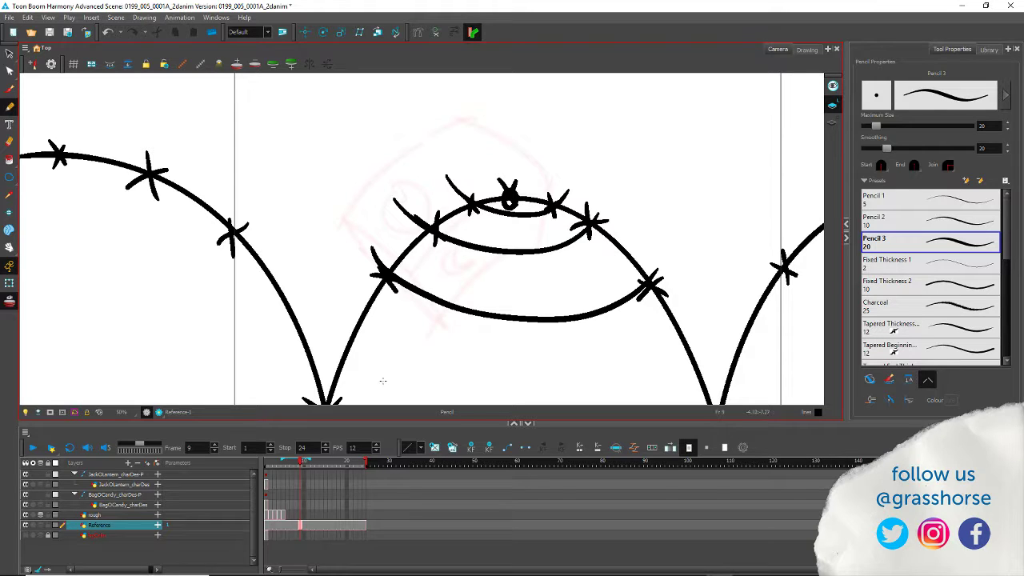
mouse_move(489, 166)
mouse_down()
mouse_move(483, 158)
mouse_move(490, 168)
mouse_up()
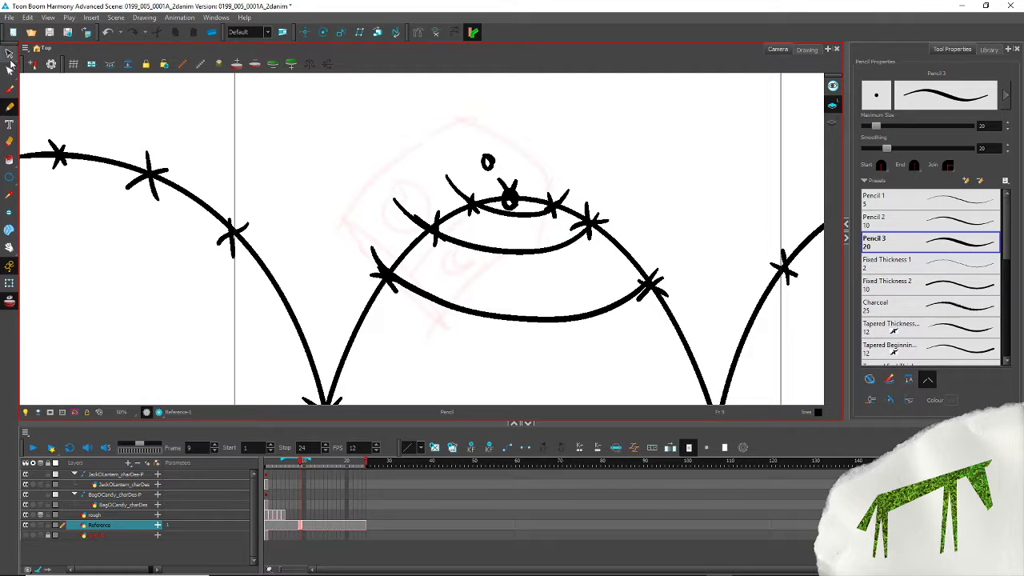
Step: Delete the two upper connecting curves, keeping only the lowest one between the outermost marks
click(8, 53)
drag(531, 250, 530, 260)
key(Delete)
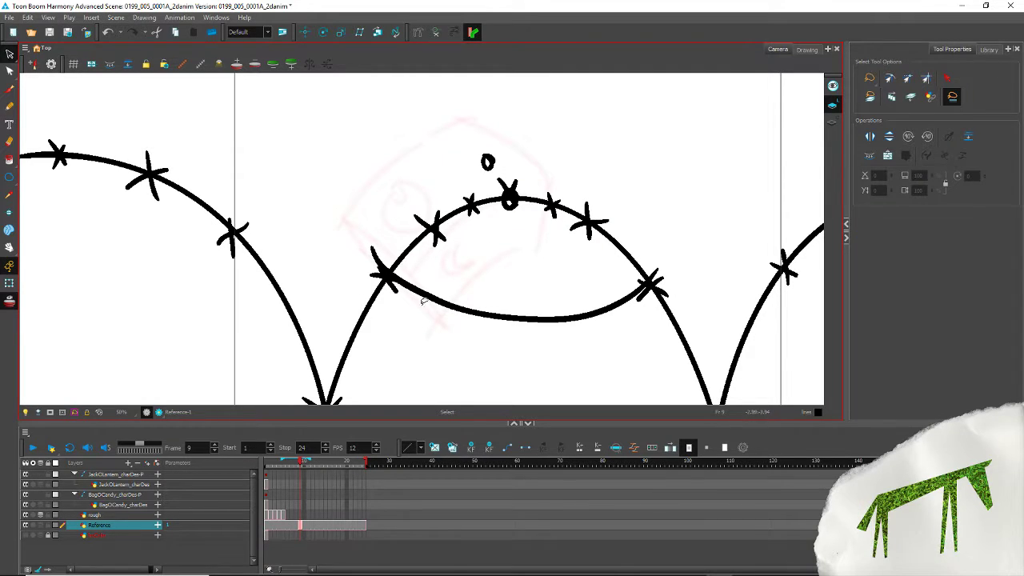
Step: Add five spacing marks along the lower curve and a vertical line from the arc's apex to its middle mark
click(10, 105)
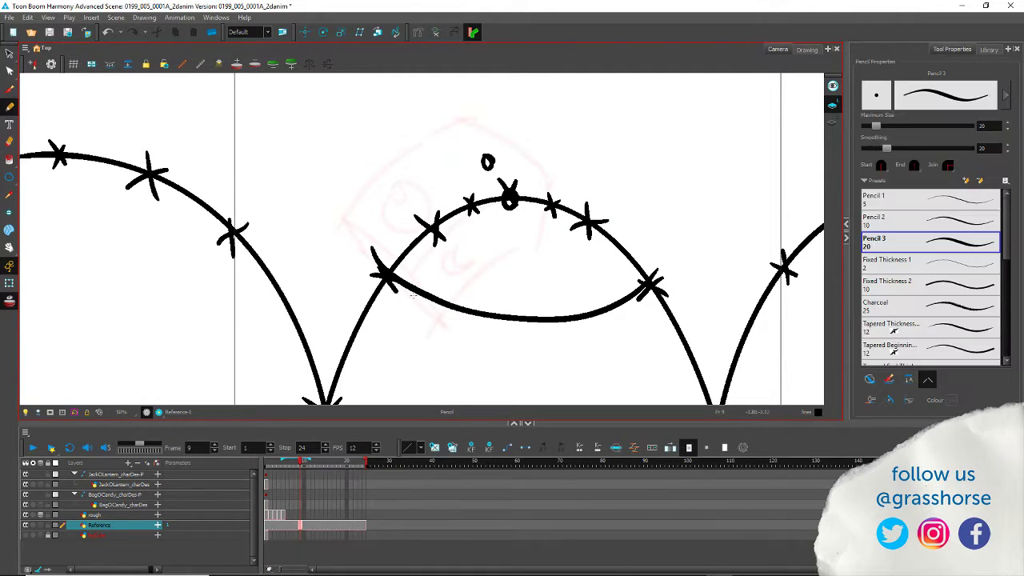
drag(508, 308, 517, 326)
drag(510, 202, 510, 316)
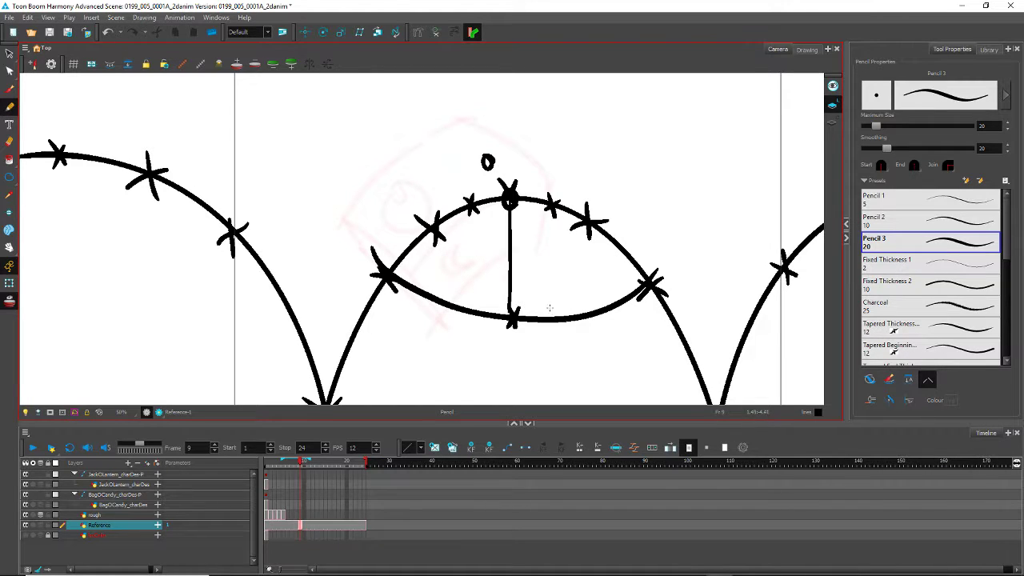
drag(557, 312, 560, 328)
drag(598, 299, 612, 310)
drag(612, 299, 603, 320)
drag(470, 300, 472, 310)
mouse_move(423, 287)
mouse_down()
mouse_move(432, 299)
mouse_move(421, 302)
mouse_up()
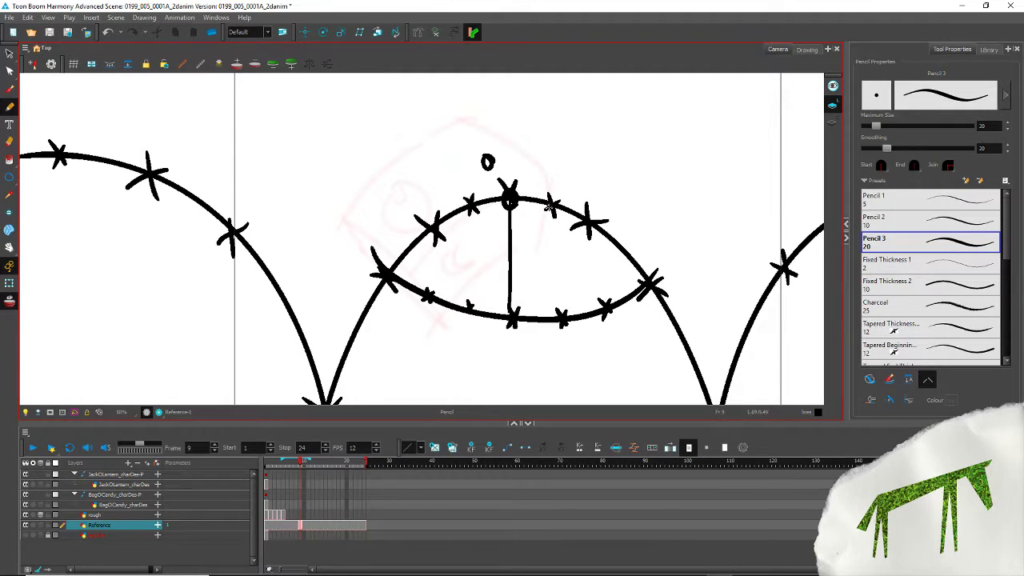
drag(551, 206, 470, 306)
drag(582, 225, 432, 296)
drag(478, 209, 553, 313)
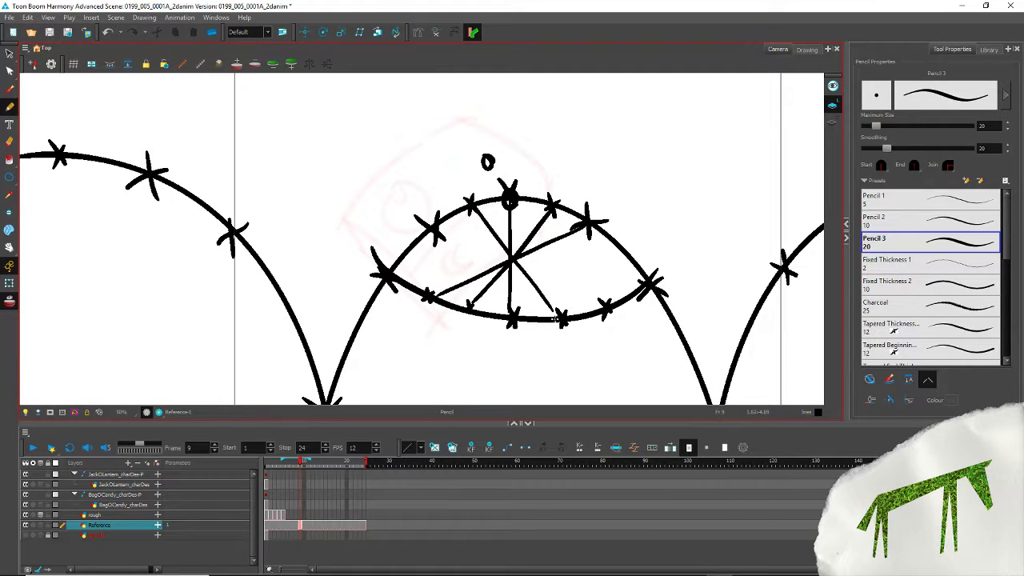
drag(437, 229, 608, 305)
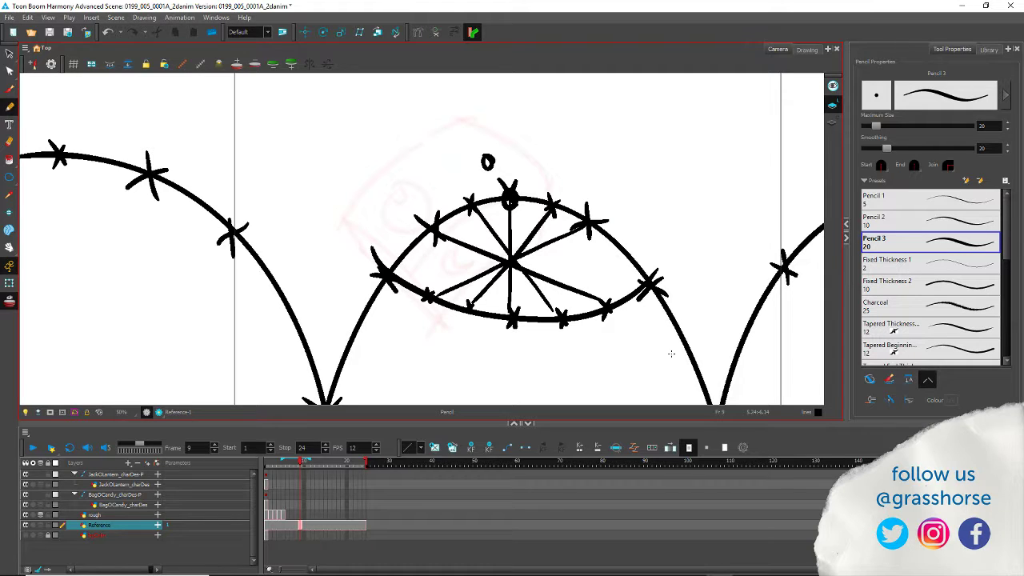
key(ctrl+z)
key(ctrl+z)
key(ctrl+z)
key(ctrl+z)
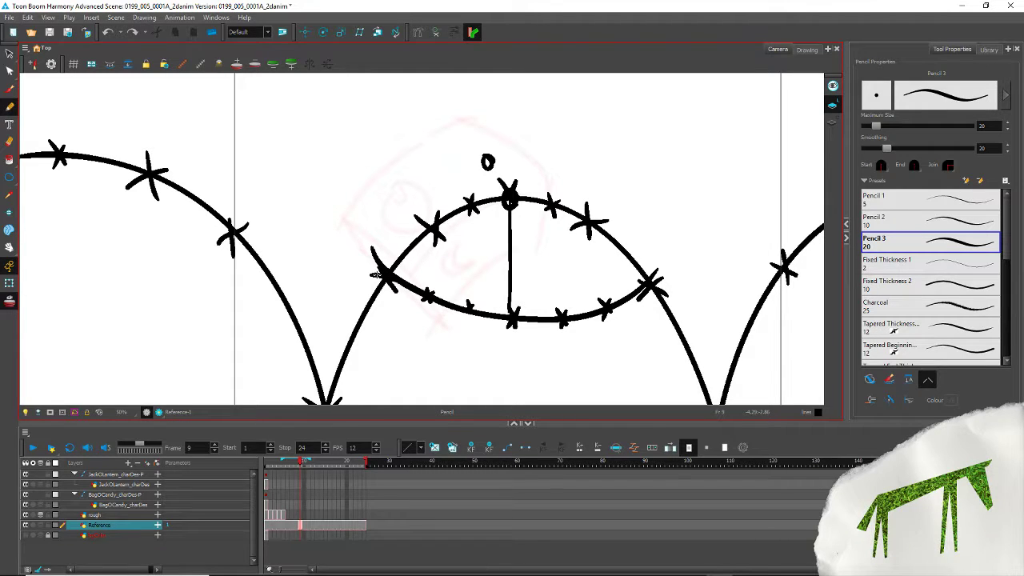
Step: Try a slanted guide line from the mark before the apex to the lower curve, check it on frames 6 to 8, and remove it
drag(470, 204, 429, 294)
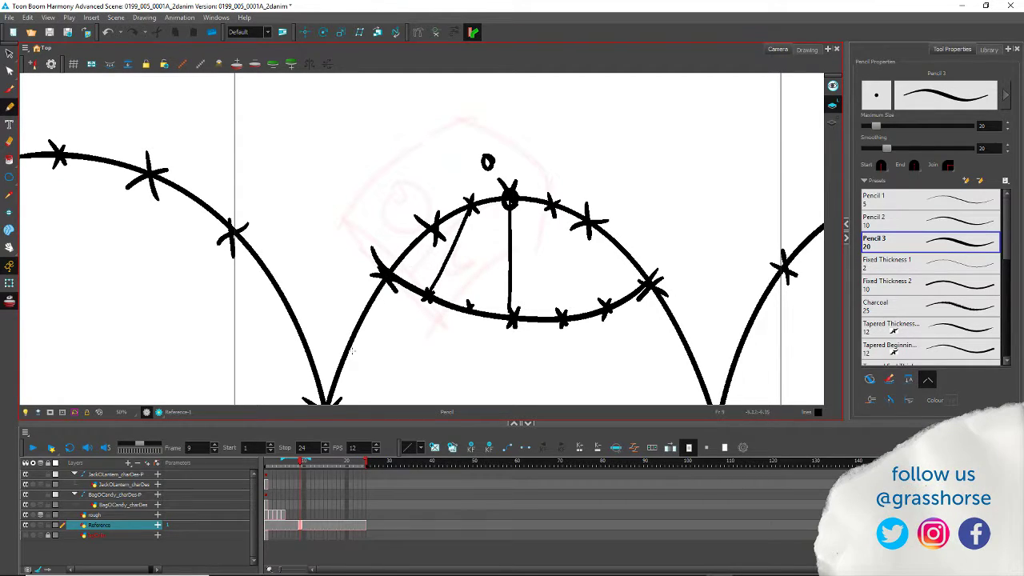
key(comma)
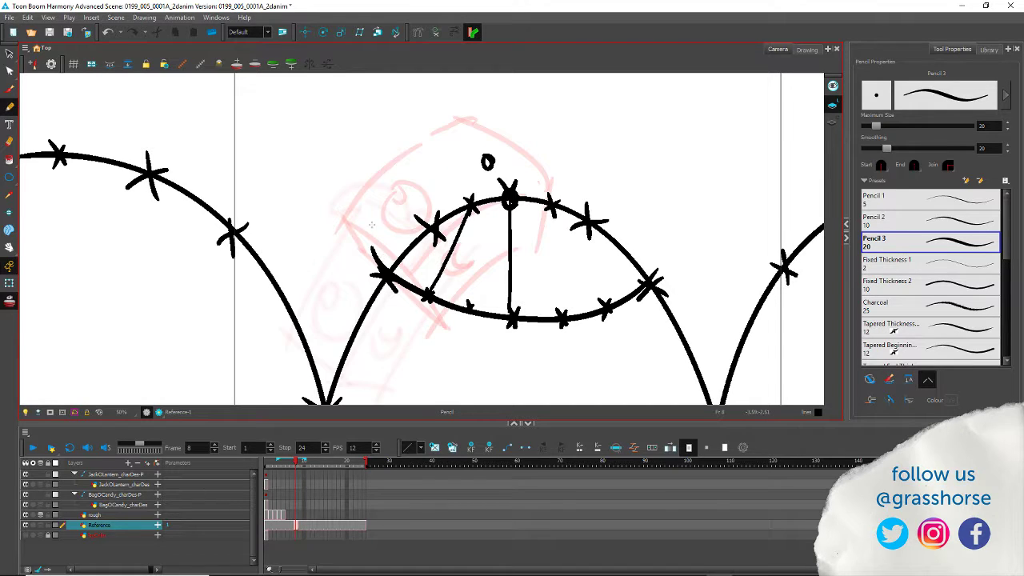
key(comma)
key(comma)
key(period)
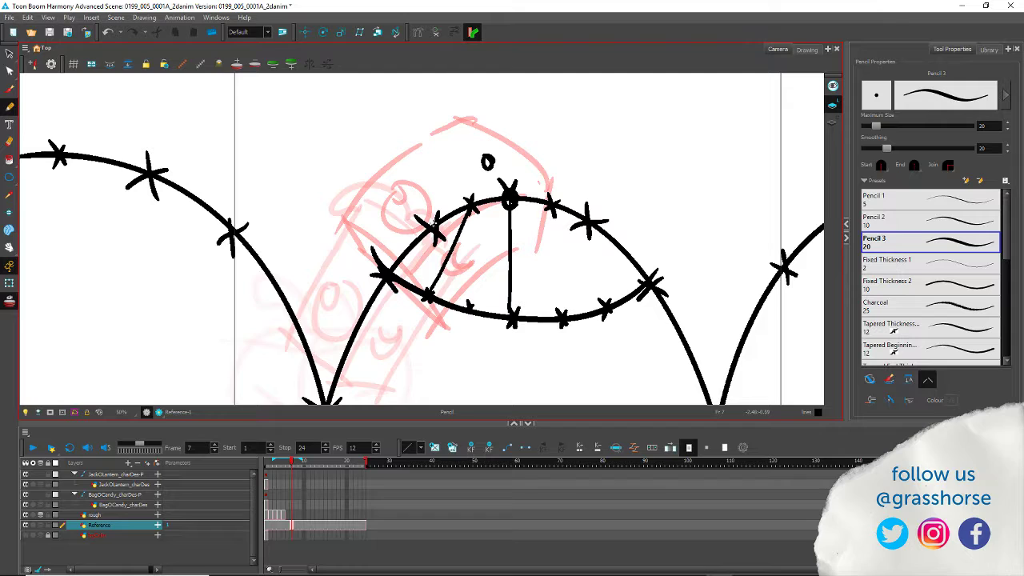
key(period)
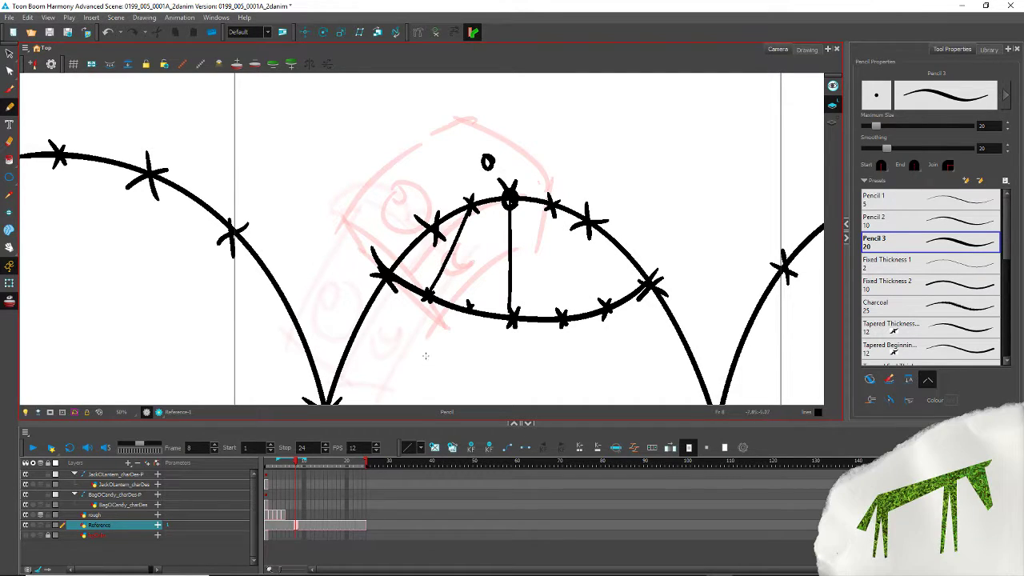
click(9, 53)
key(ctrl+z)
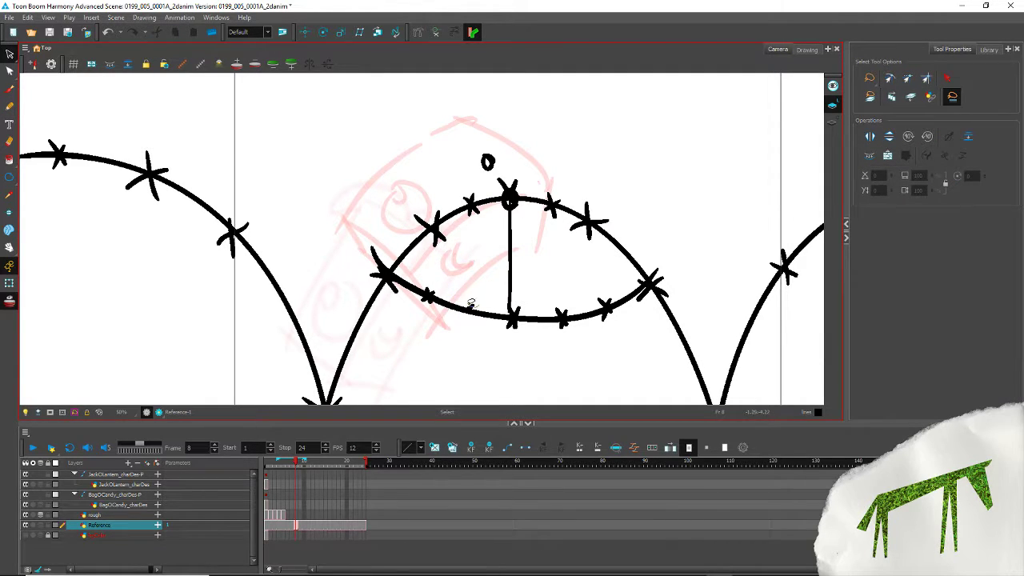
Step: Delete the four spacing marks beside the middle mark on the lower curve of the central arc
click(471, 307)
key(Delete)
drag(434, 287, 435, 293)
key(Delete)
key(Delete)
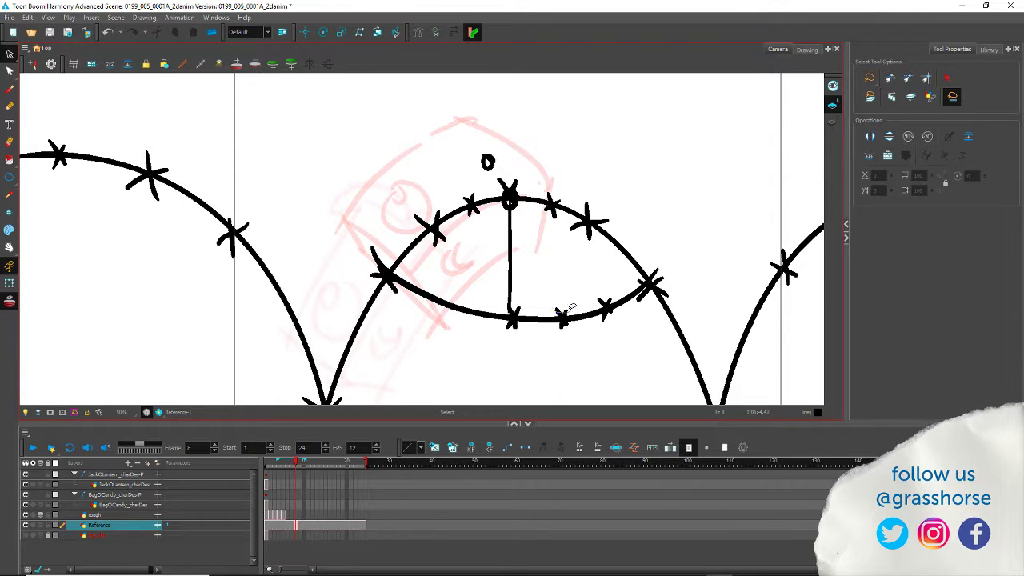
key(Delete)
drag(570, 309, 600, 297)
key(Delete)
Step: Draw one spacing mark on each side of the lower curve's middle, and guide lines linking the arc's marks to their lower counterparts
click(10, 107)
mouse_move(451, 293)
mouse_down()
mouse_move(453, 316)
mouse_move(459, 300)
mouse_up()
mouse_move(575, 304)
mouse_down()
mouse_move(591, 324)
mouse_move(575, 323)
mouse_up()
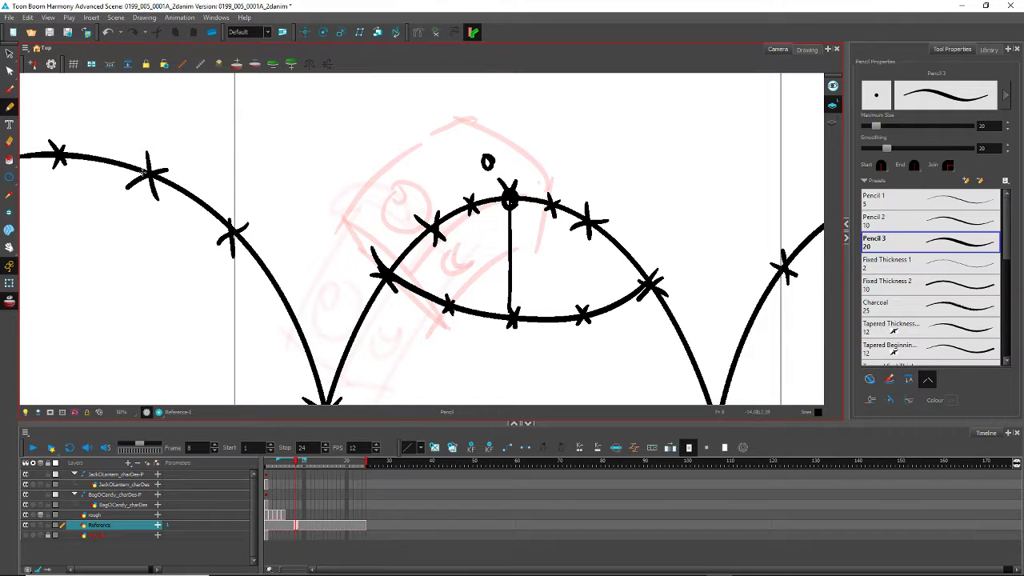
drag(472, 213, 458, 286)
drag(557, 221, 574, 285)
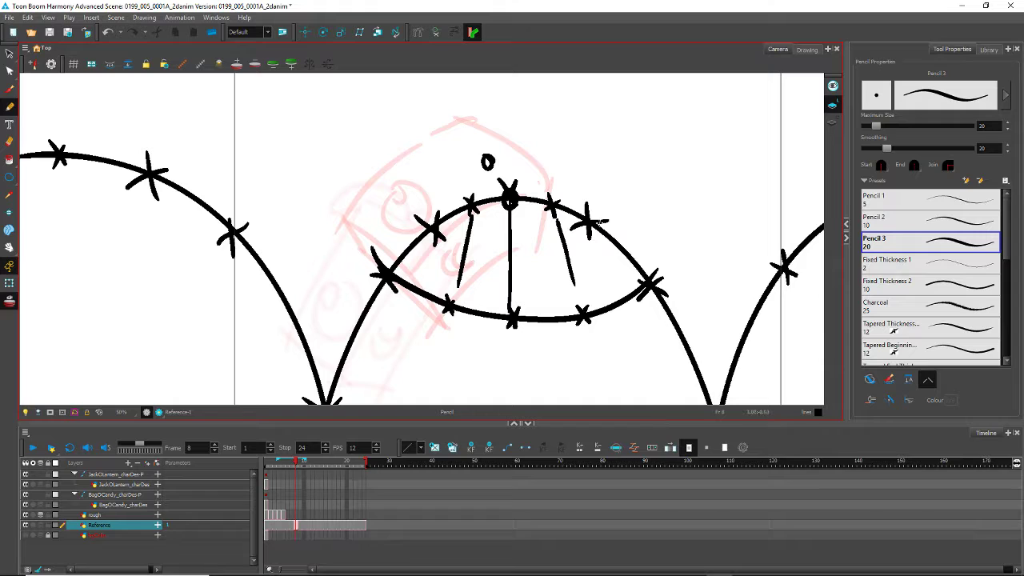
drag(596, 226, 647, 283)
drag(425, 232, 390, 278)
Step: Sketch the tilted candy bag over the arc's apex, with its side, top and base edges, a front circle and a side-face curl
drag(481, 116, 419, 233)
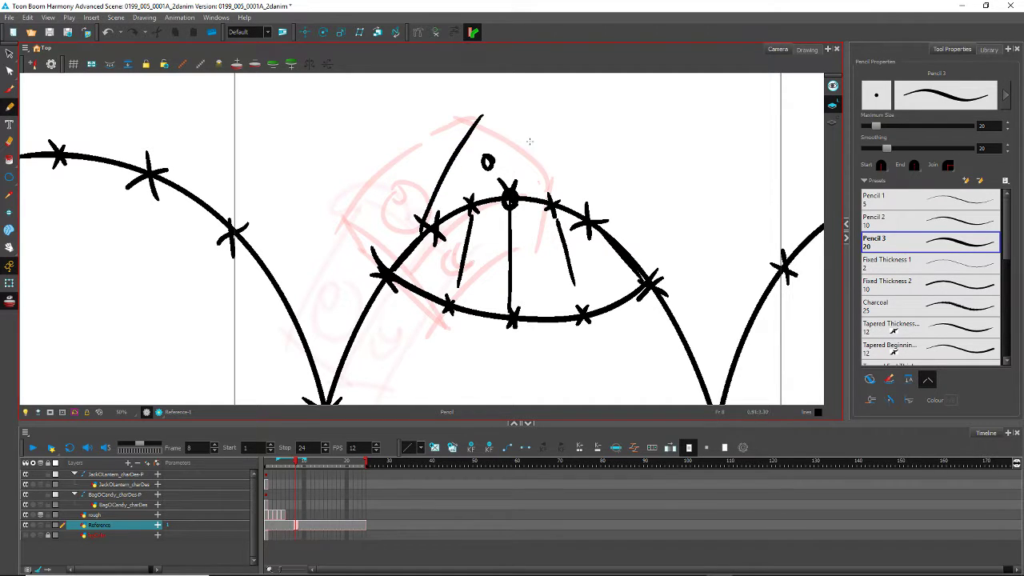
mouse_move(534, 142)
mouse_down()
mouse_move(507, 237)
mouse_move(416, 243)
mouse_move(392, 240)
mouse_up()
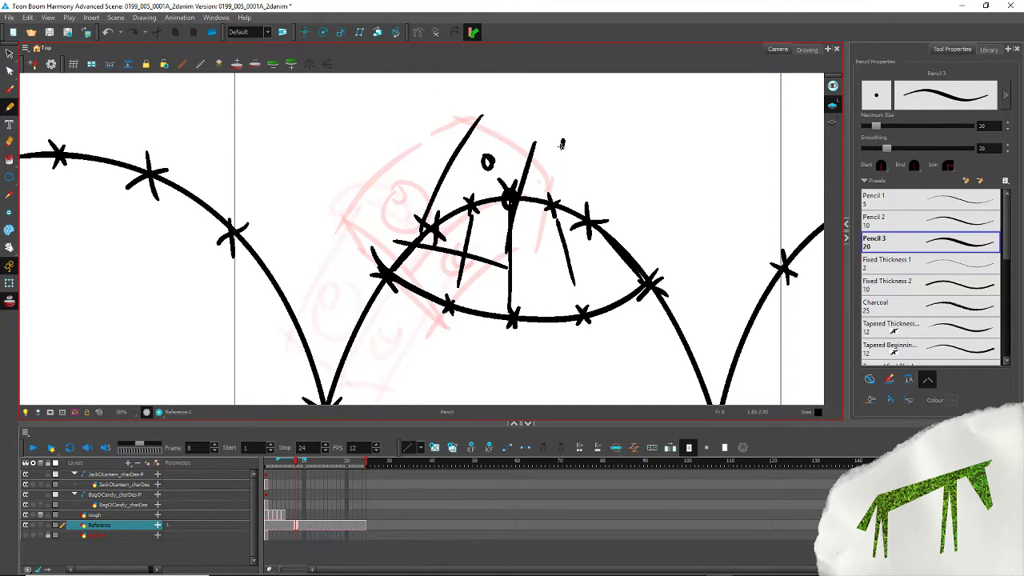
drag(561, 144, 525, 267)
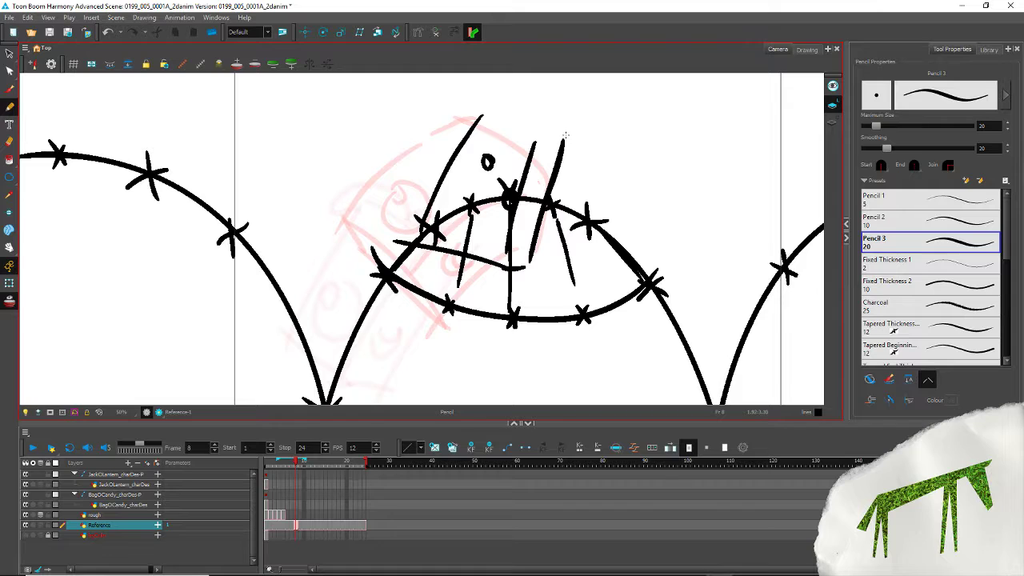
mouse_move(565, 137)
mouse_down()
mouse_move(538, 119)
mouse_move(464, 116)
mouse_up()
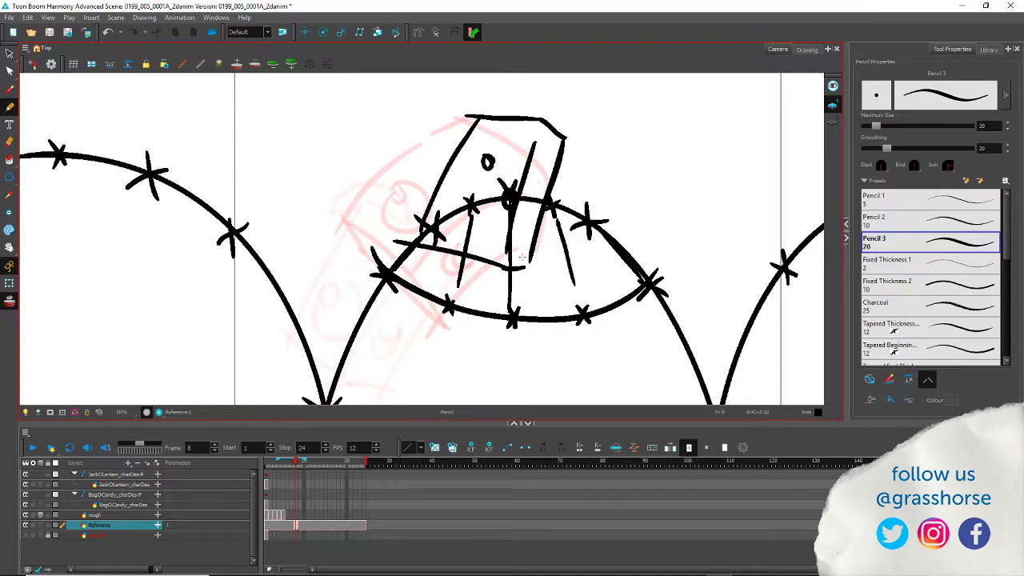
drag(523, 257, 397, 230)
mouse_move(466, 190)
mouse_down()
mouse_move(487, 218)
mouse_move(463, 191)
mouse_up()
mouse_move(524, 210)
mouse_down()
mouse_move(525, 229)
mouse_move(534, 214)
mouse_up()
drag(471, 203, 458, 219)
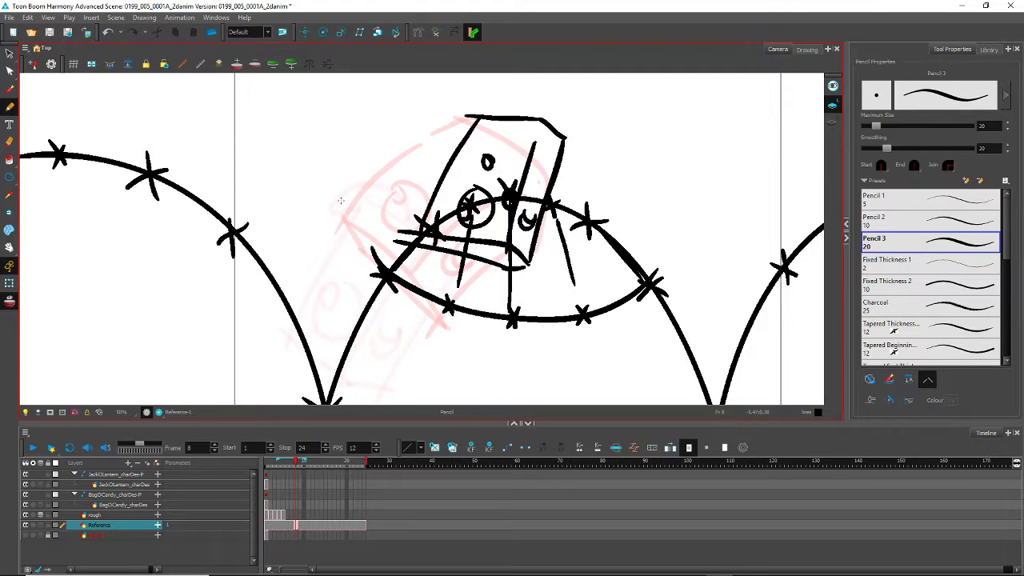
Step: Lower the bag's top edge and redraw both outer sides as curves from it down to the base
key(alt+s)
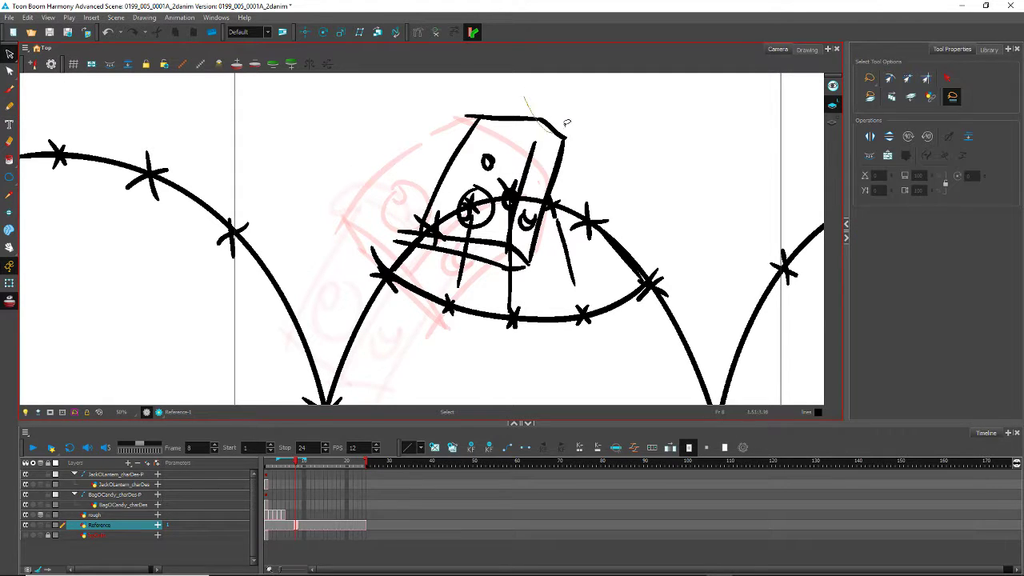
click(504, 116)
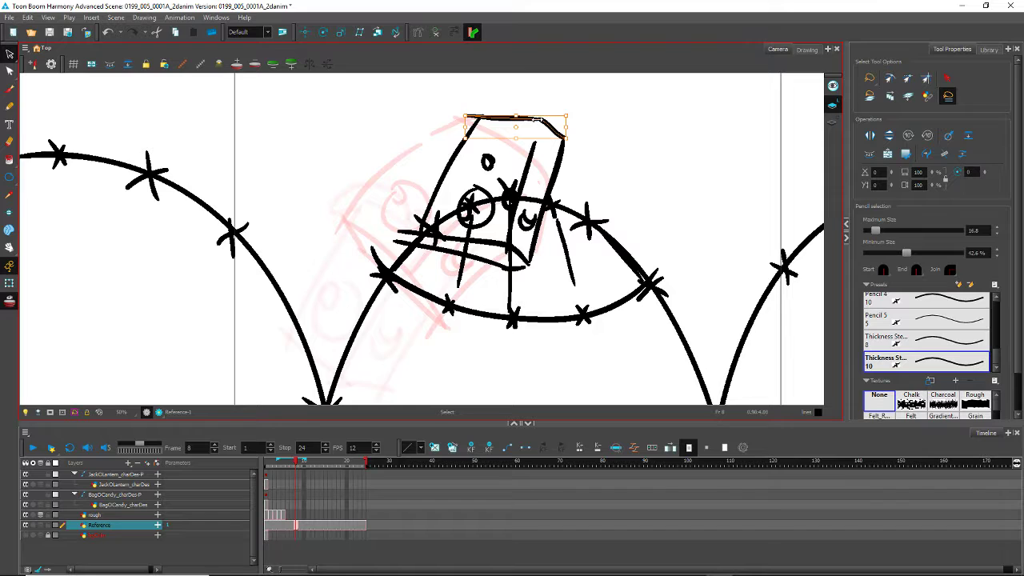
drag(527, 119, 521, 134)
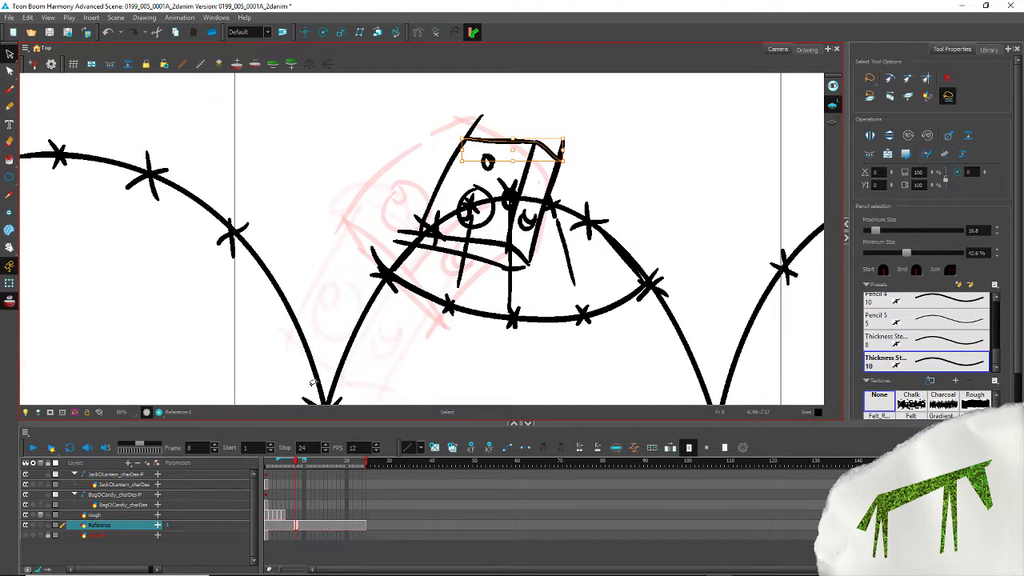
key(alt+/)
mouse_move(464, 139)
mouse_down()
mouse_move(418, 198)
mouse_move(413, 228)
mouse_up()
key(ctrl+z)
mouse_move(462, 137)
mouse_down()
mouse_move(436, 165)
mouse_move(417, 236)
mouse_up()
drag(561, 157, 526, 266)
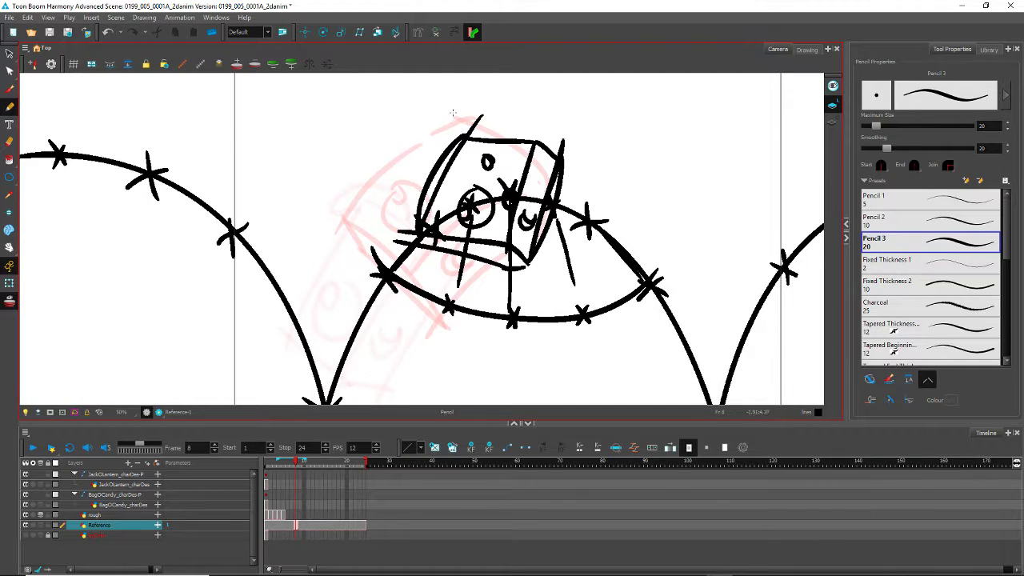
mouse_move(453, 114)
mouse_down()
mouse_move(428, 127)
mouse_move(374, 235)
mouse_up()
key(ctrl+z)
Step: Cut the bag sketch from the Reference layer and paste it into the rough layer at frame 8
key(alt+s)
mouse_move(418, 103)
mouse_down()
mouse_move(470, 293)
mouse_move(480, 92)
mouse_up()
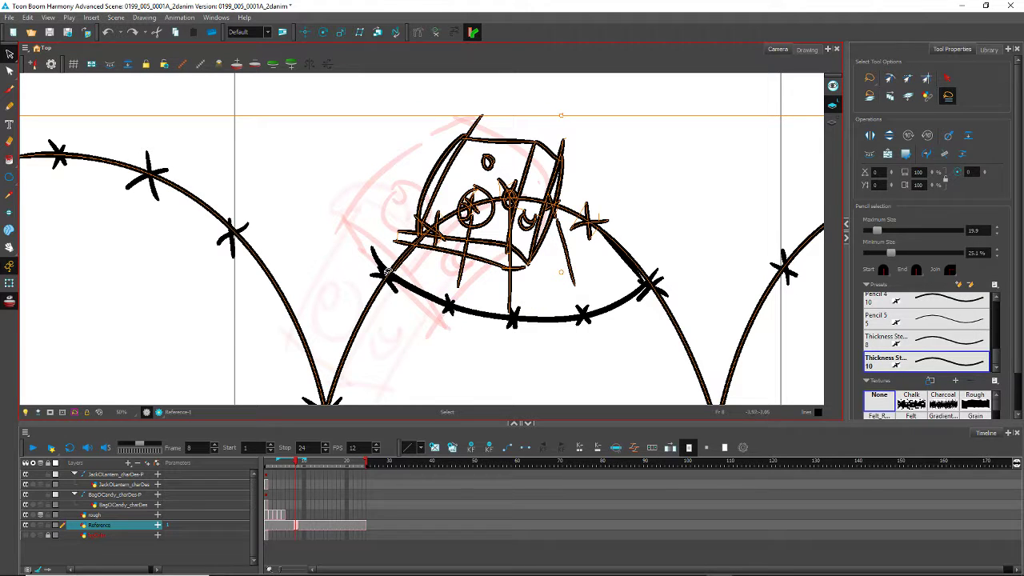
click(339, 217)
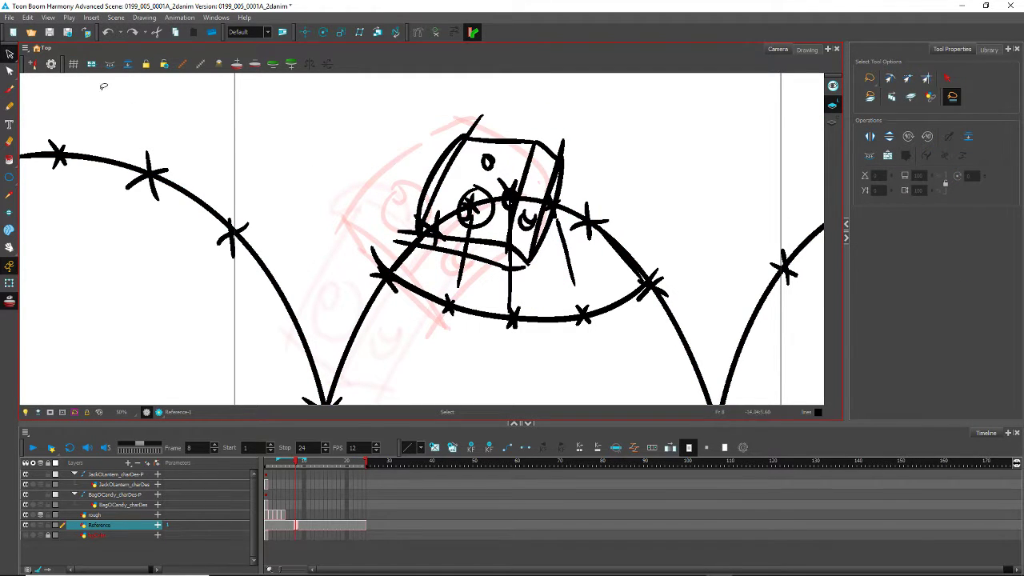
mouse_move(408, 162)
mouse_down()
mouse_move(485, 156)
mouse_move(573, 174)
mouse_move(361, 147)
mouse_up()
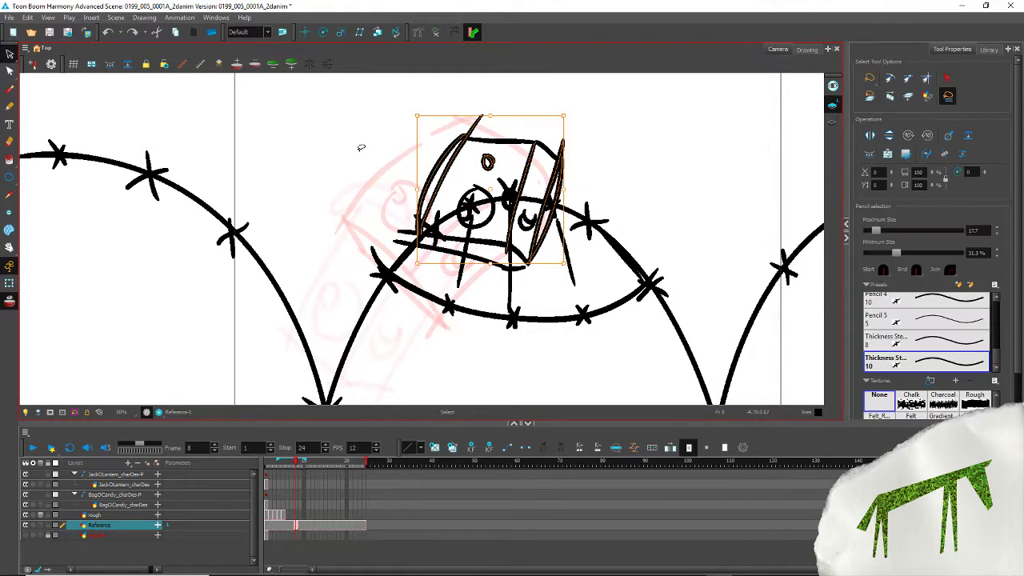
drag(487, 272, 494, 238)
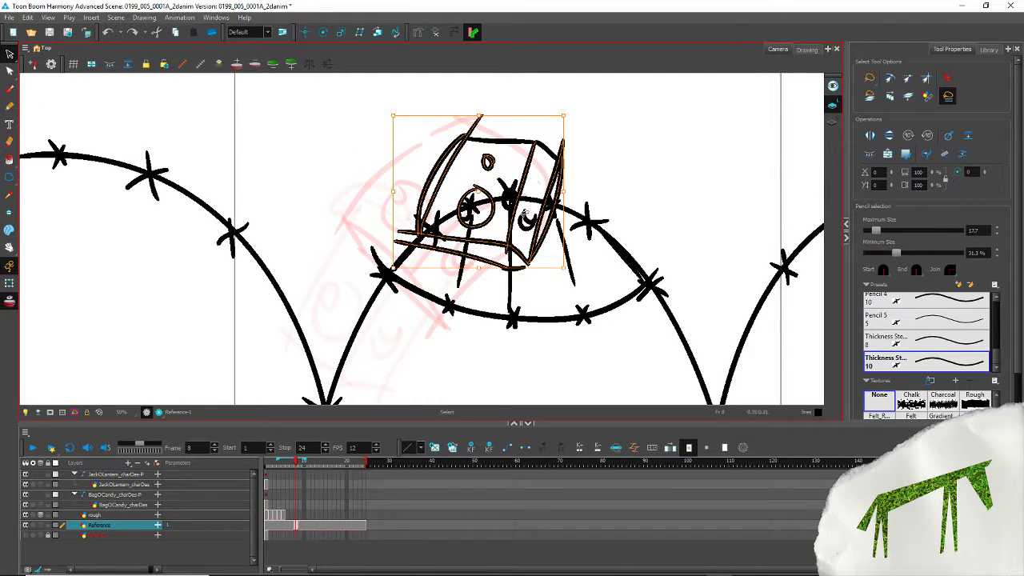
key(Delete)
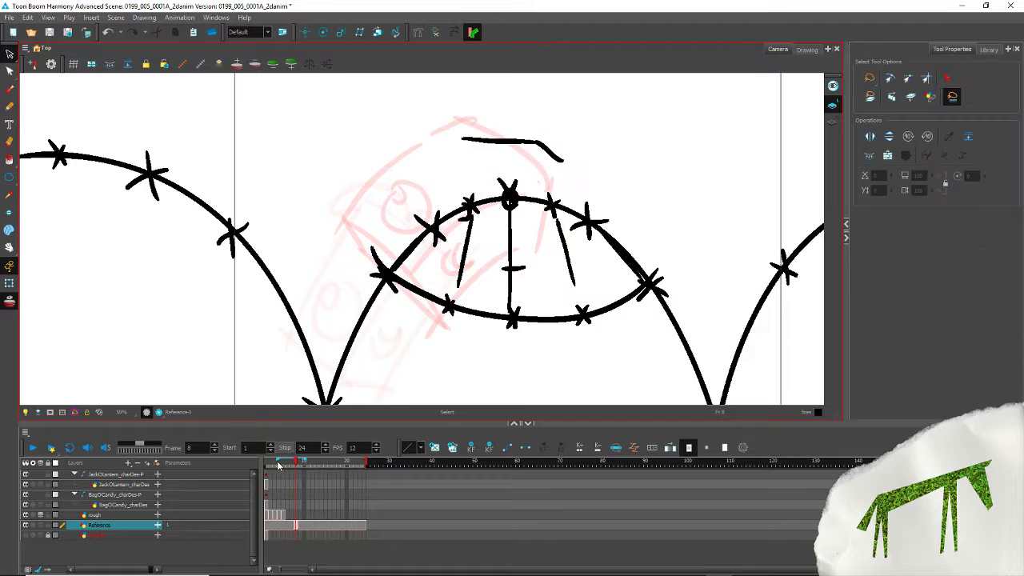
click(296, 514)
key(ctrl+z)
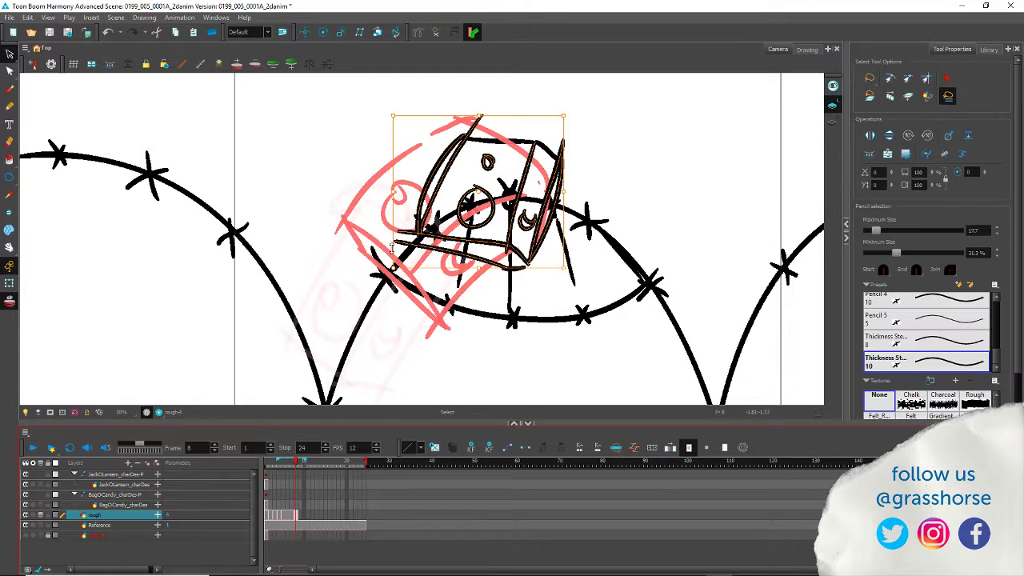
Step: Clear the held exposures on frames 6 and 7 of the rough layer and flip through frames 5 to 8
click(289, 516)
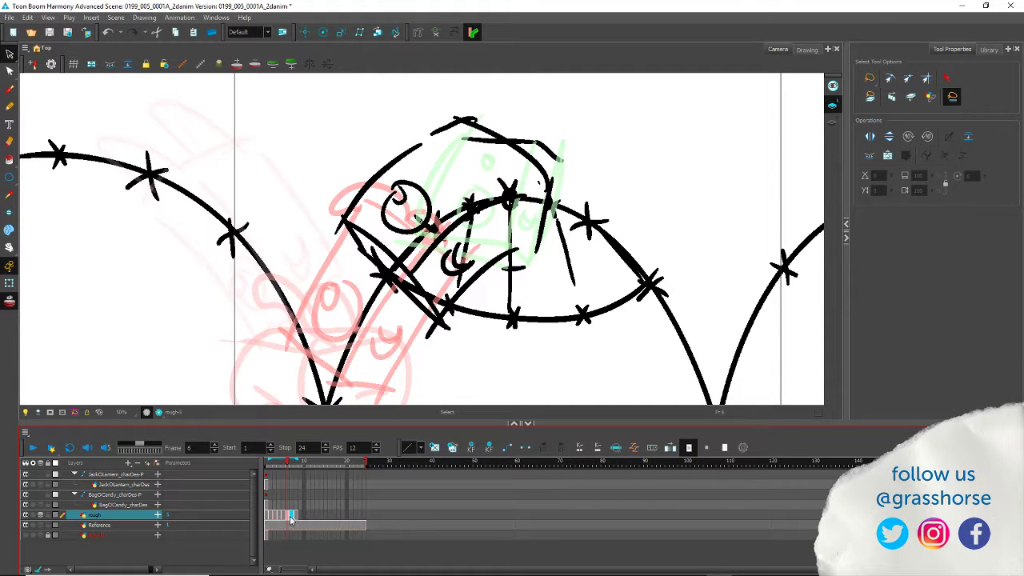
key(Delete)
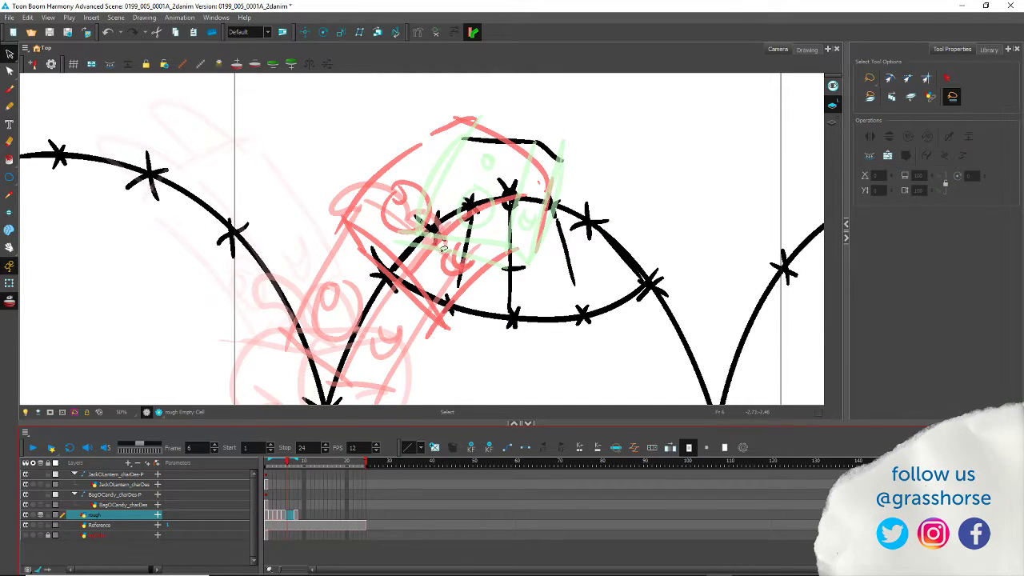
key(comma)
key(period)
key(period)
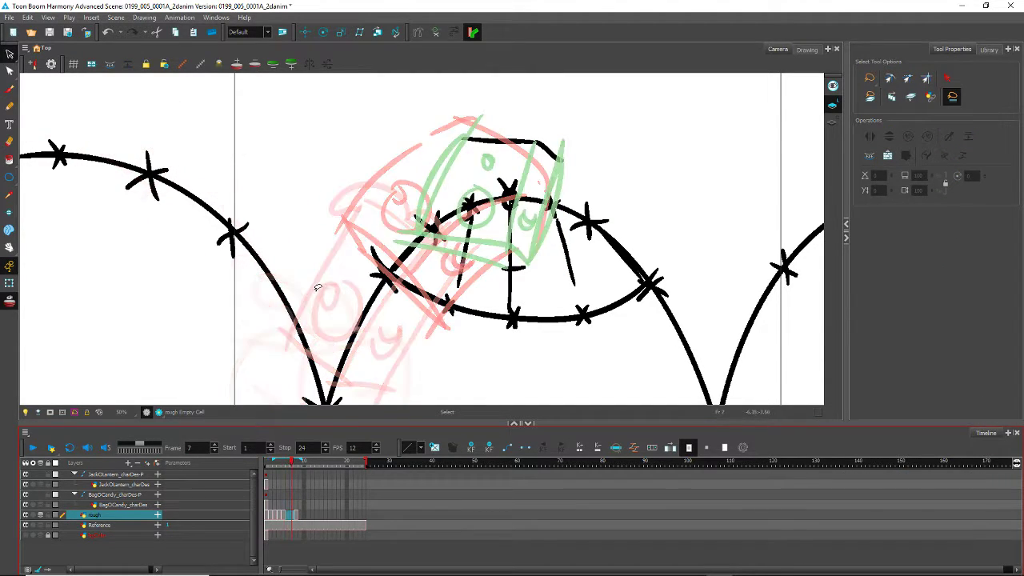
key(period)
key(comma)
key(period)
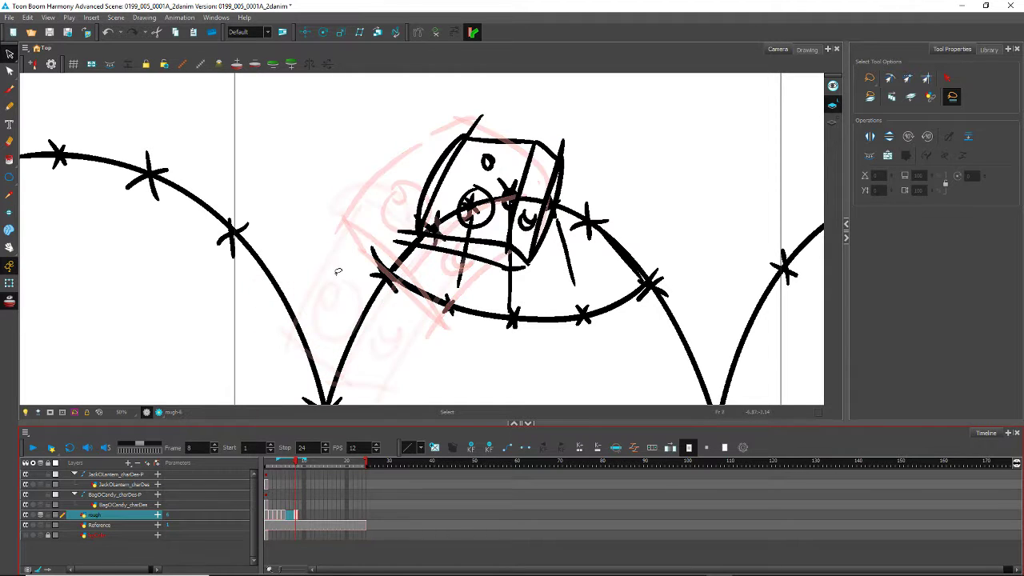
Step: Shift the new bag drawing on the rough layer from frame 8 back to frame 6, directly after the frame 5 pose
click(284, 516)
drag(293, 516, 287, 515)
click(293, 516)
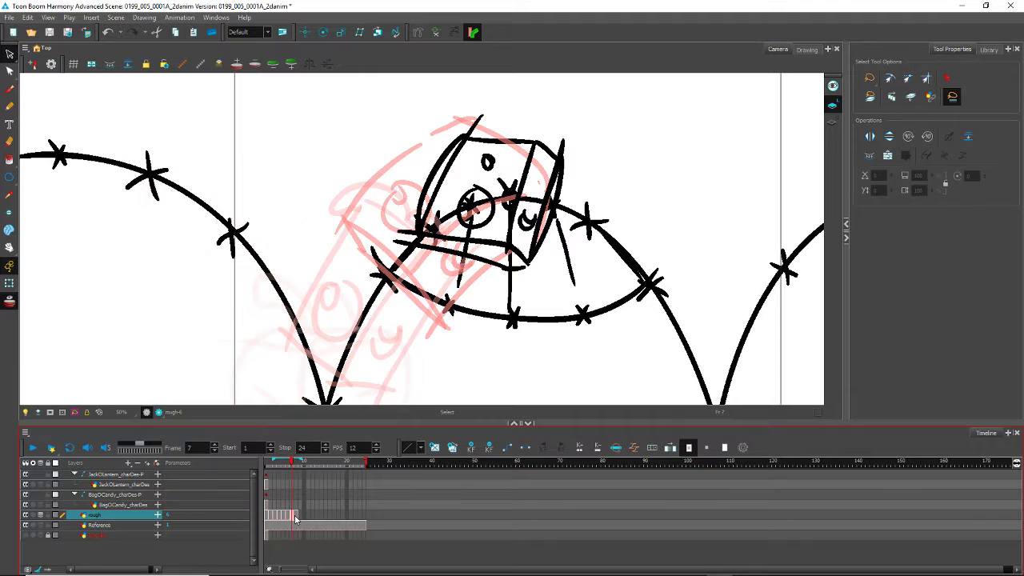
click(291, 514)
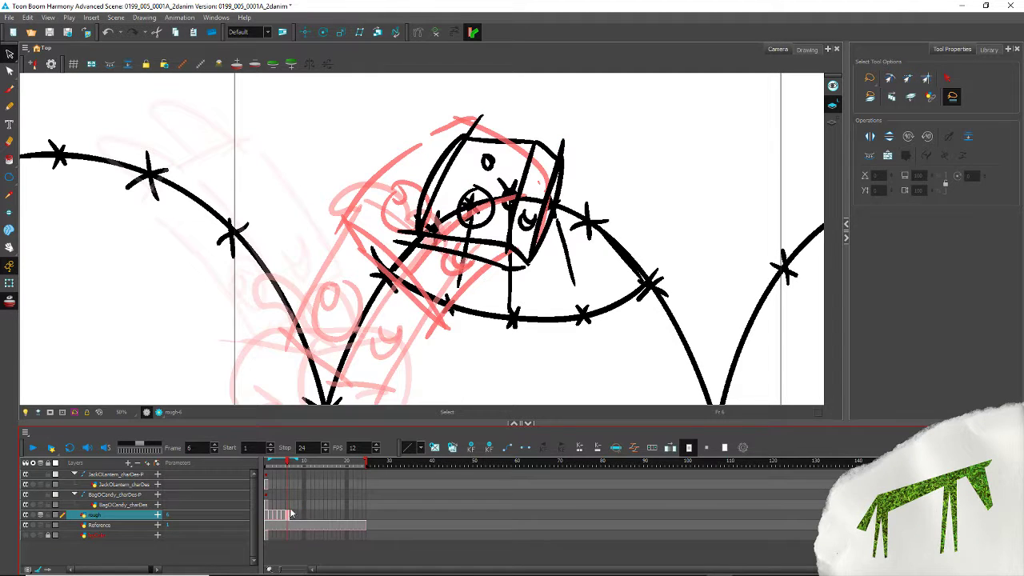
key(.)
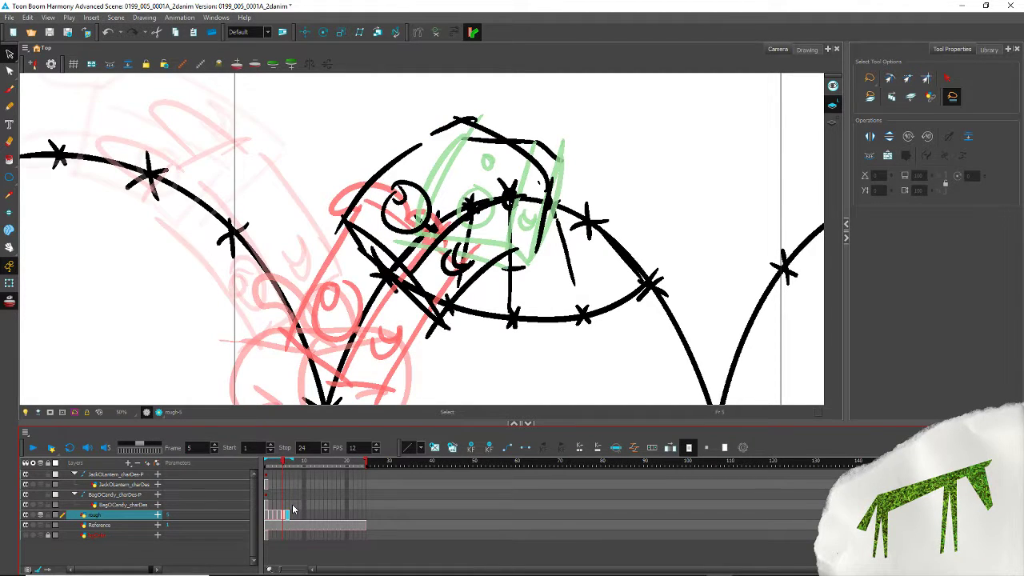
key(period)
Step: Scale up the frame 6 bag drawing about its centre and compare its size with the frame 5 pose
mouse_move(564, 105)
mouse_down()
mouse_move(439, 103)
mouse_move(560, 120)
mouse_move(562, 109)
mouse_up()
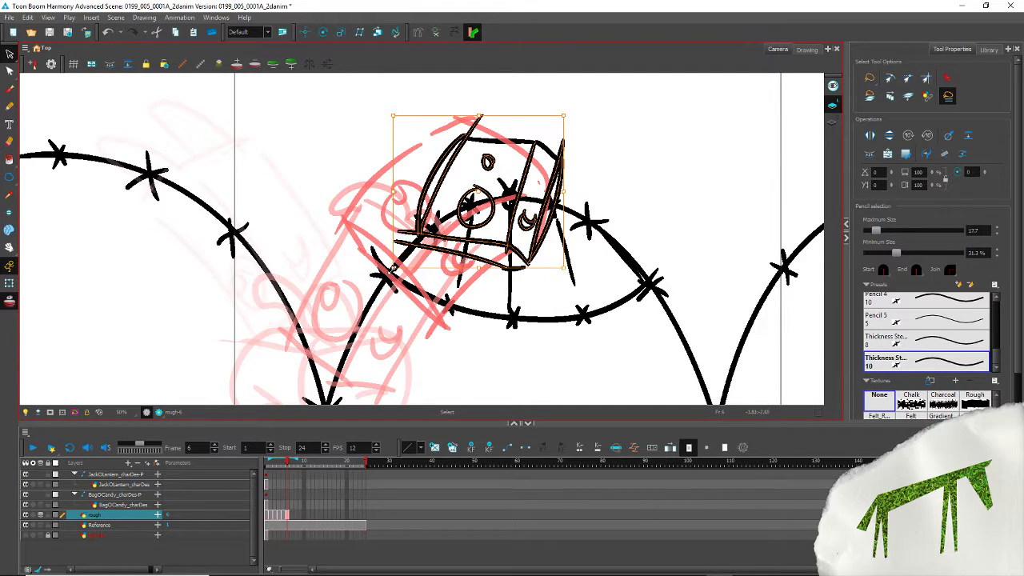
drag(393, 267, 366, 293)
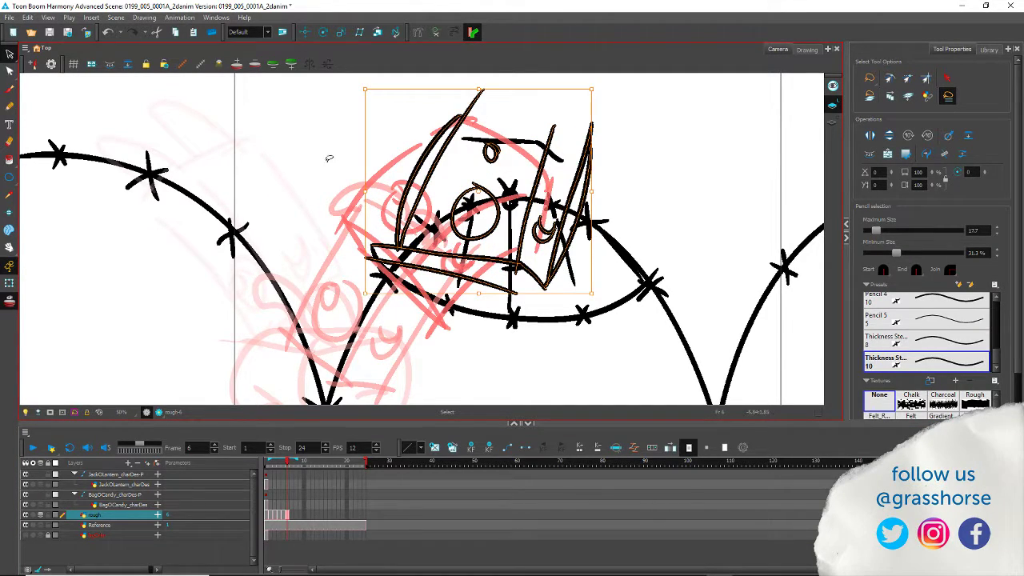
key(comma)
key(period)
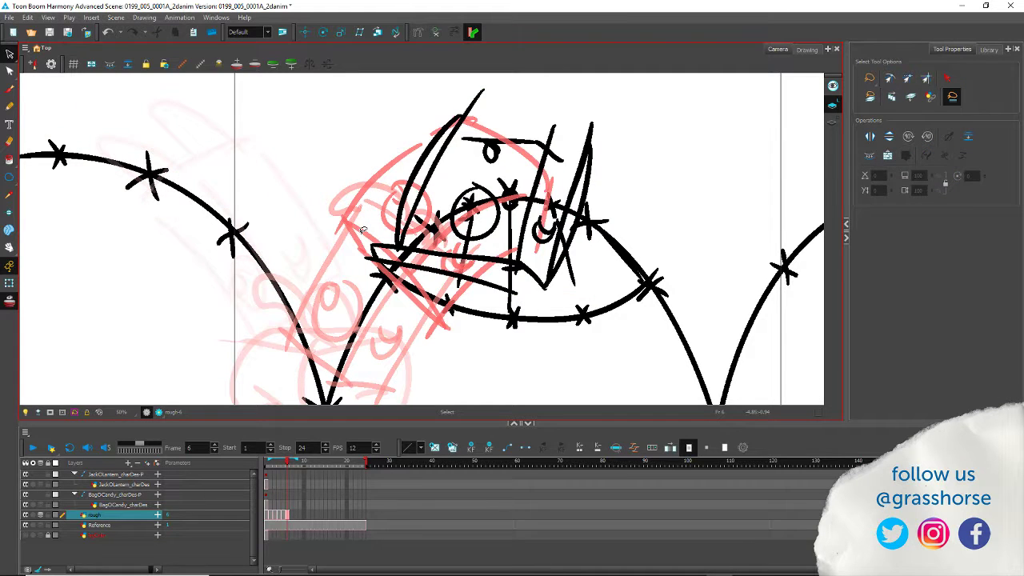
key(comma)
key(period)
key(comma)
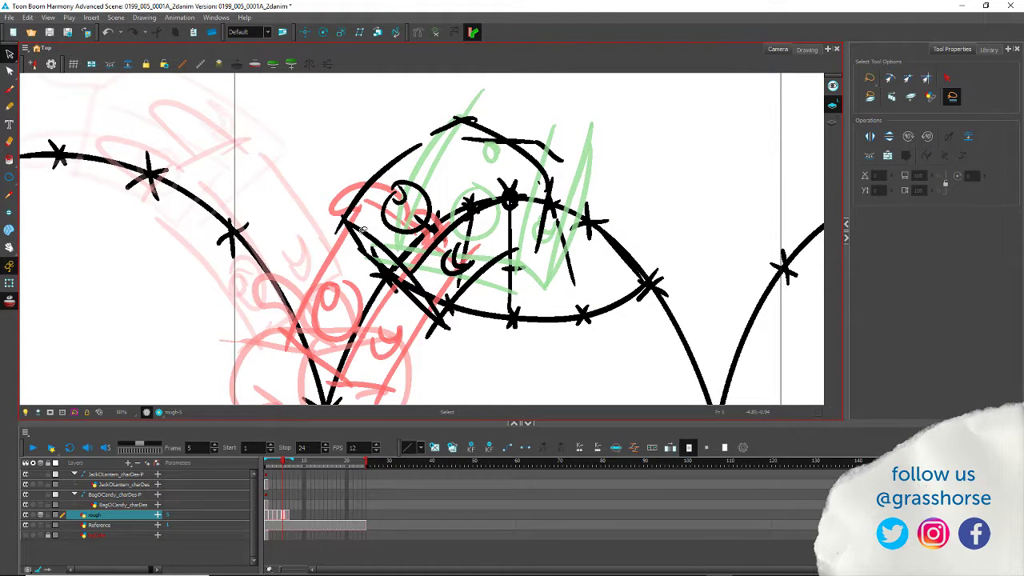
key(period)
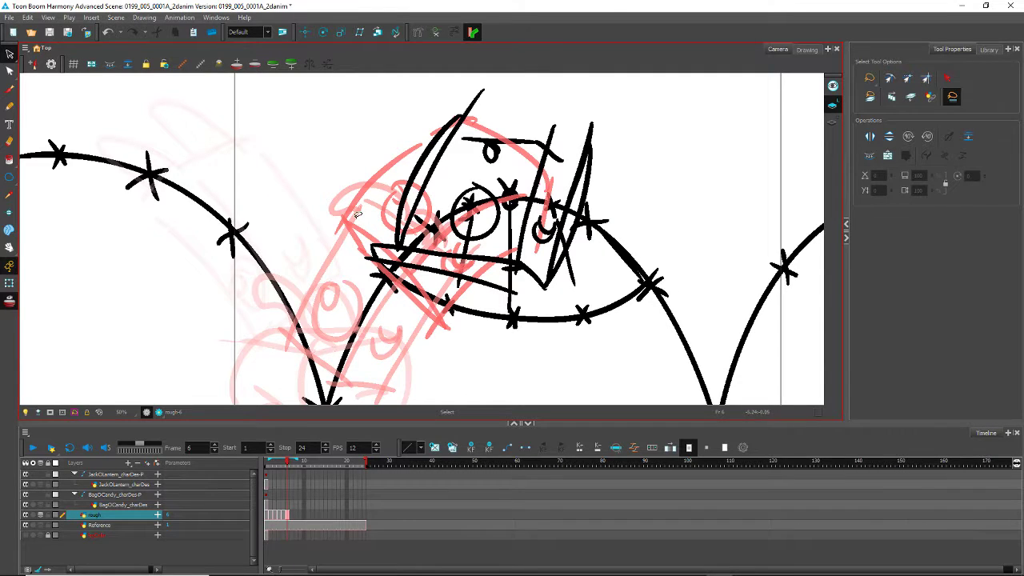
Step: Draw two rounded lobes across the top of the frame 6 candy bag on the rough layer
scroll(351, 269, down, 2)
scroll(350, 275, up, 1)
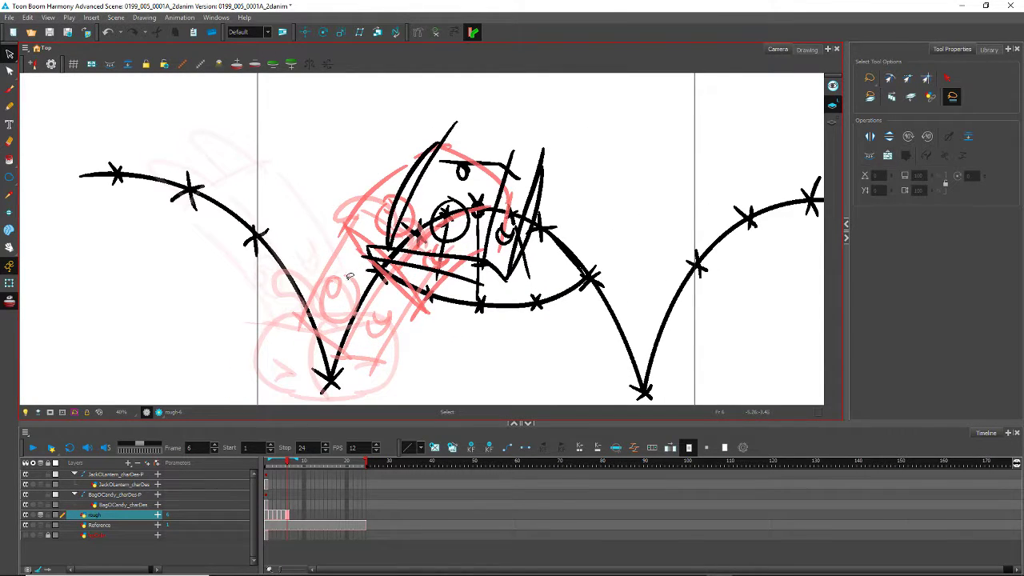
scroll(349, 276, down, 1)
scroll(349, 277, up, 2)
click(9, 106)
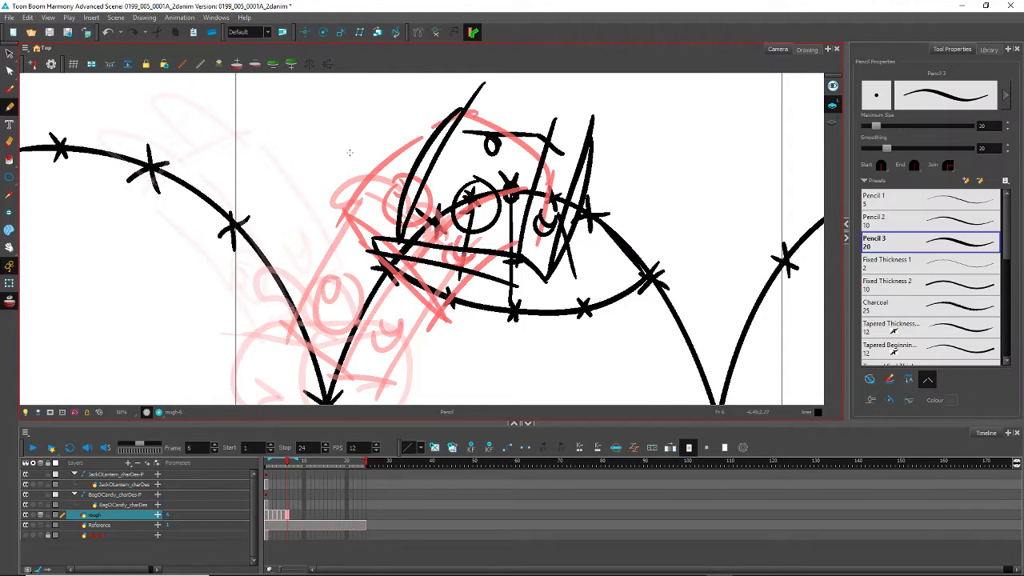
mouse_move(504, 128)
mouse_down()
mouse_move(398, 132)
mouse_move(452, 134)
mouse_move(503, 114)
mouse_move(565, 150)
mouse_up()
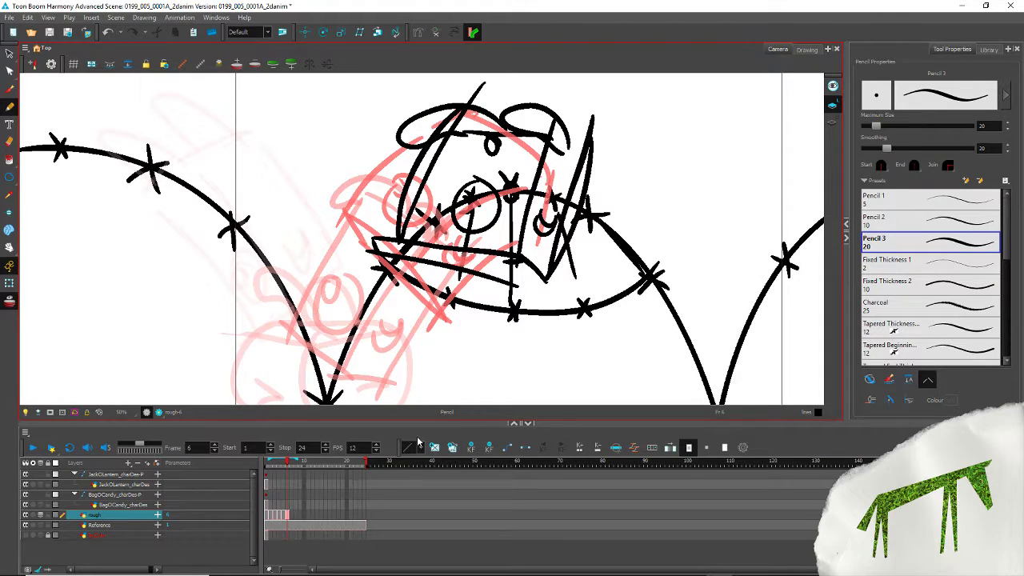
Step: Delete the slanted lower base line of the frame 6 bag and redraw its bottom edge and front corner
click(9, 53)
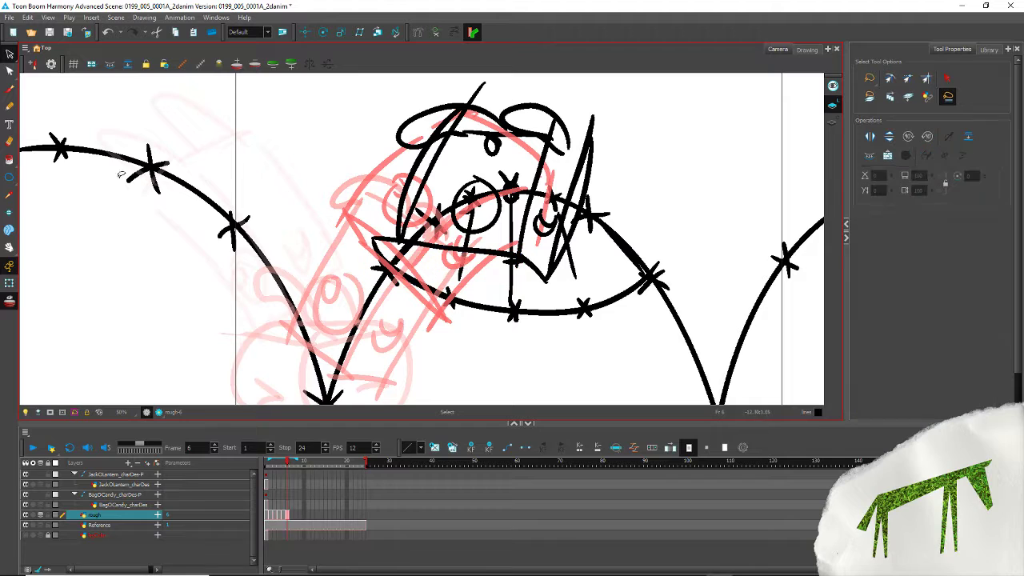
click(8, 106)
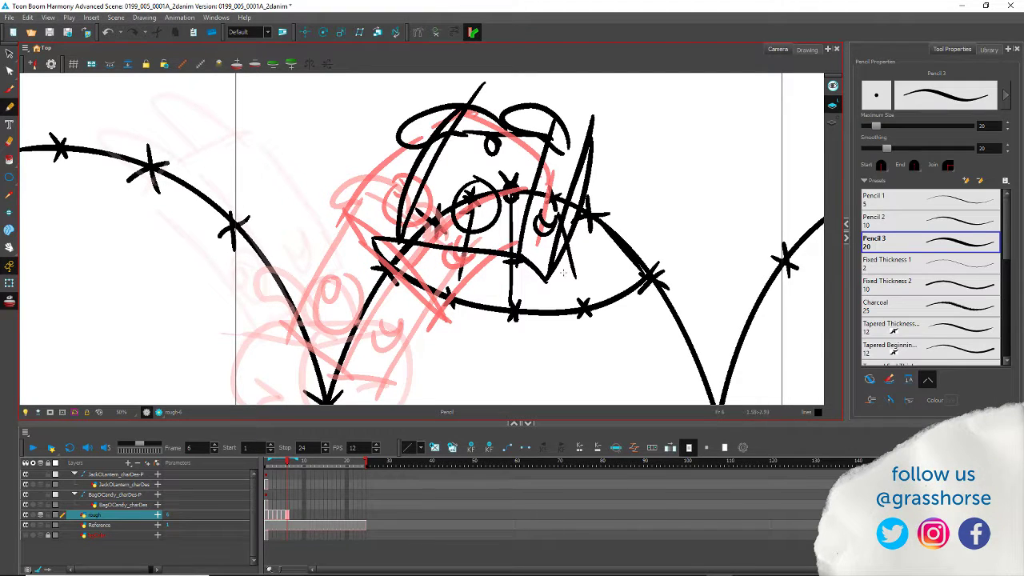
drag(550, 282, 422, 272)
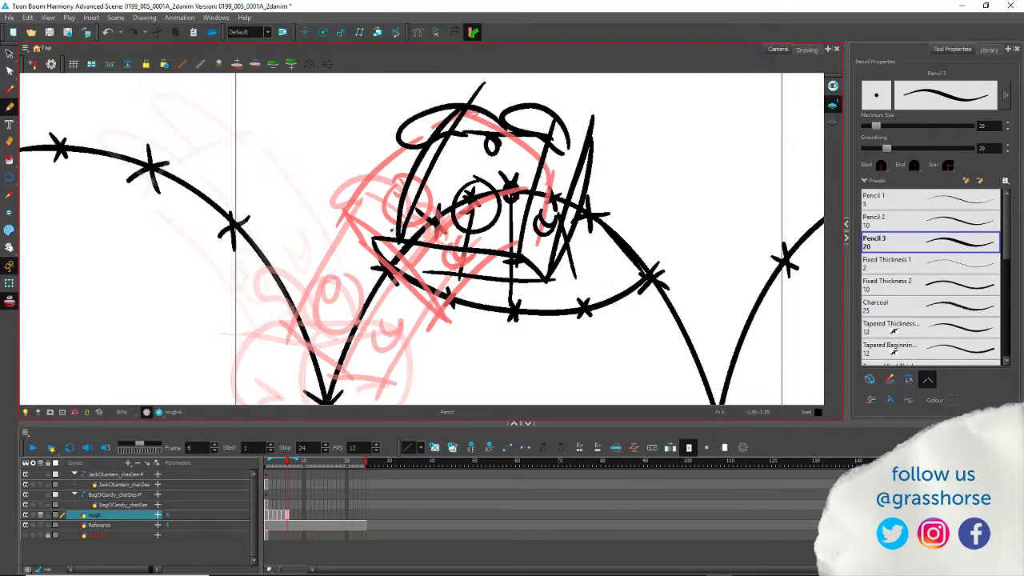
drag(392, 230, 424, 274)
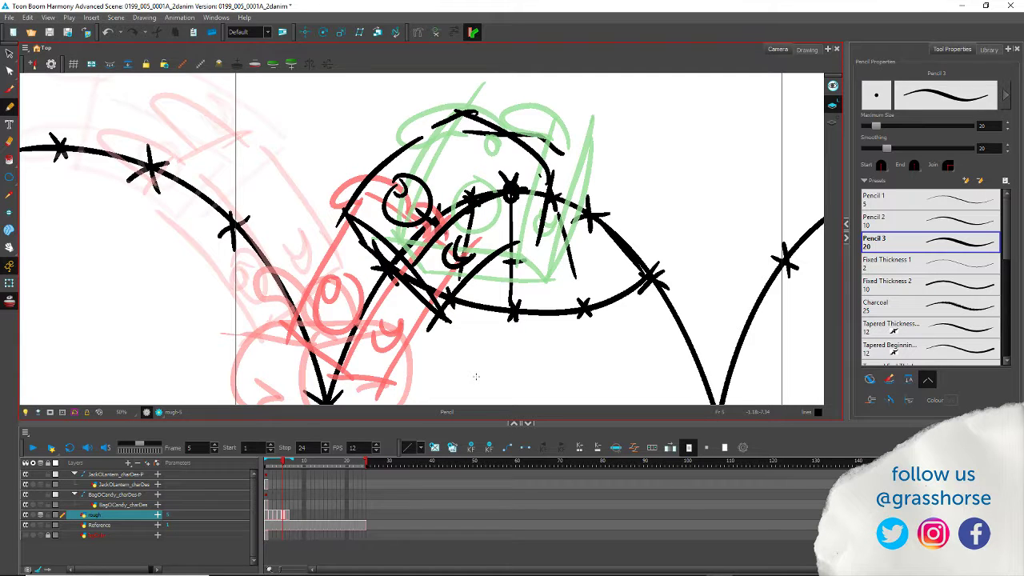
Step: Delete the two leftover top-edge strokes of the bag from the Reference layer
key(.)
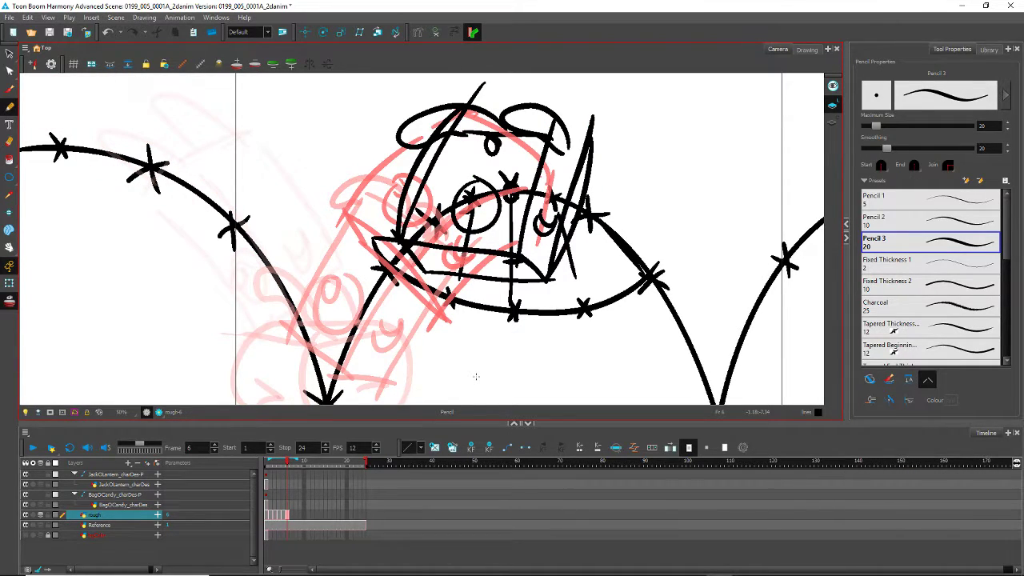
key(.)
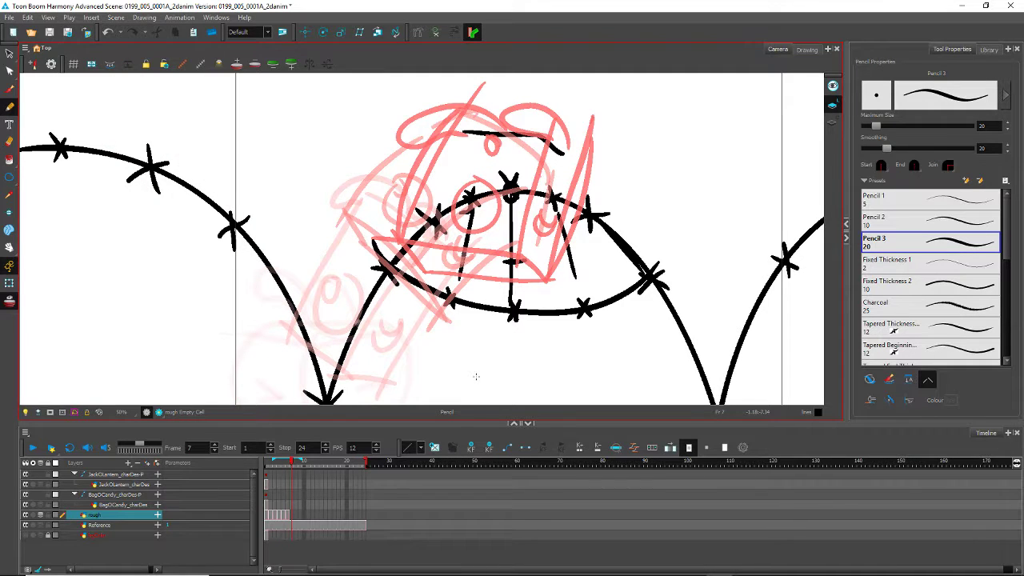
click(288, 523)
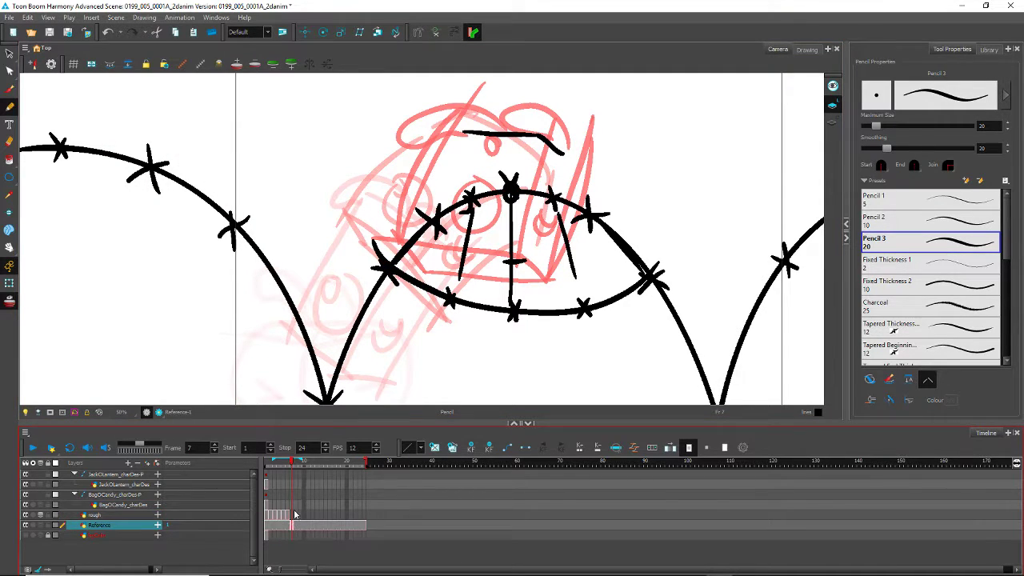
click(9, 53)
click(500, 133)
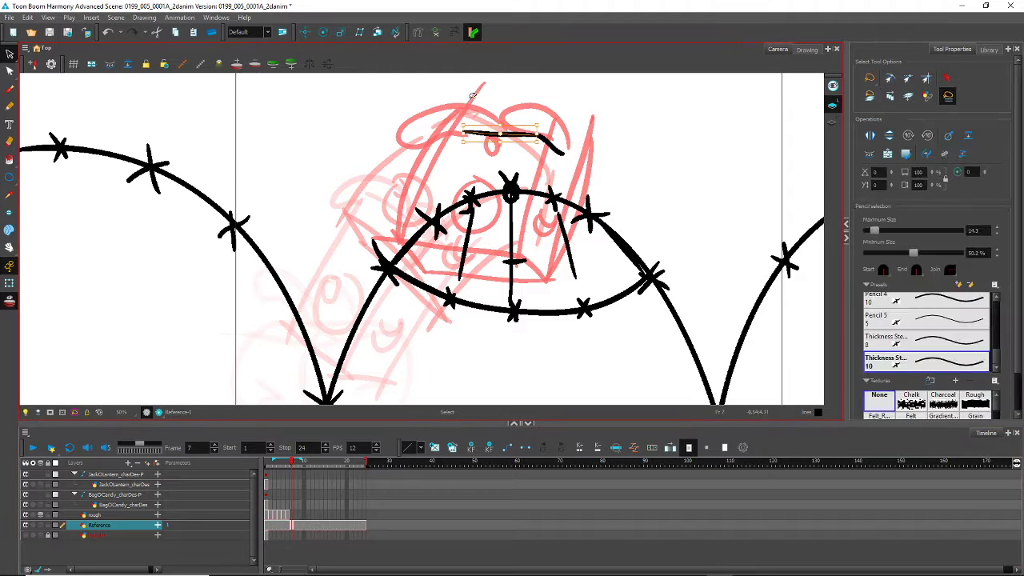
key(Delete)
click(550, 144)
key(Delete)
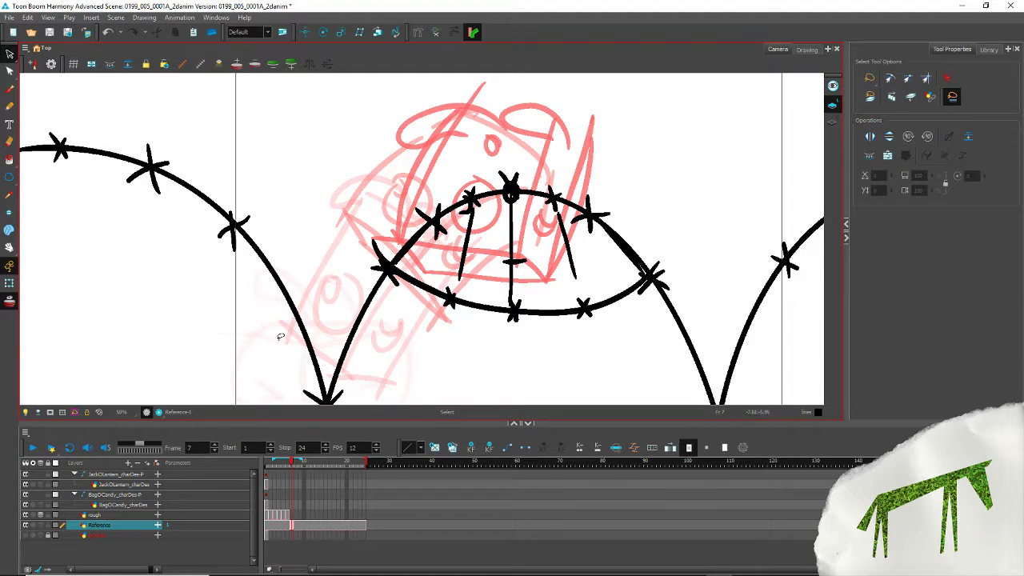
Step: Redraw the bag's top edge on frame 6 of the rough layer and advance to frame 7
key(comma)
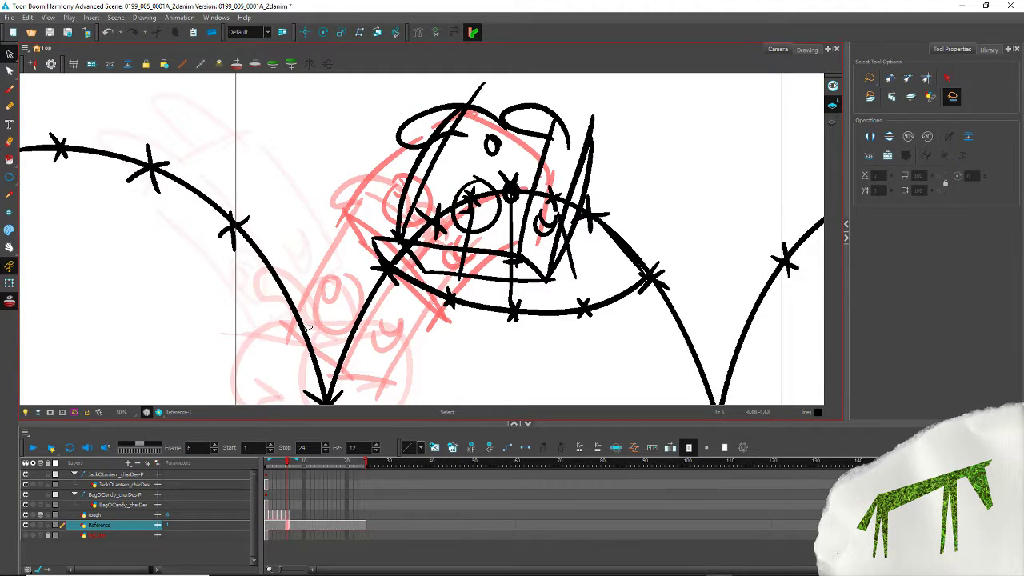
click(9, 106)
click(94, 515)
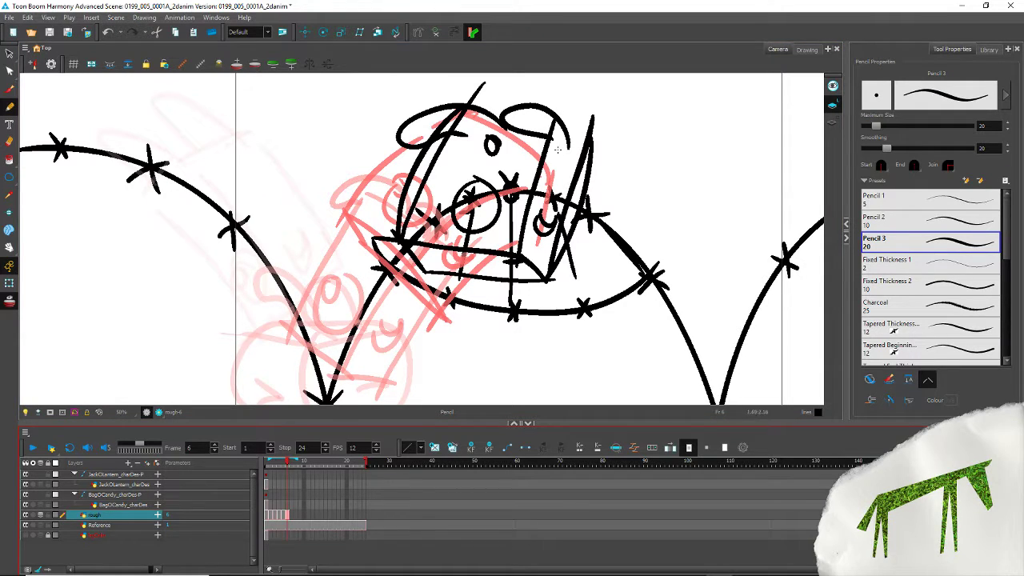
mouse_move(558, 142)
mouse_down()
mouse_move(526, 120)
mouse_move(500, 75)
mouse_move(558, 142)
mouse_move(491, 131)
mouse_move(333, 226)
mouse_move(291, 338)
mouse_move(509, 119)
mouse_move(571, 135)
mouse_up()
key(period)
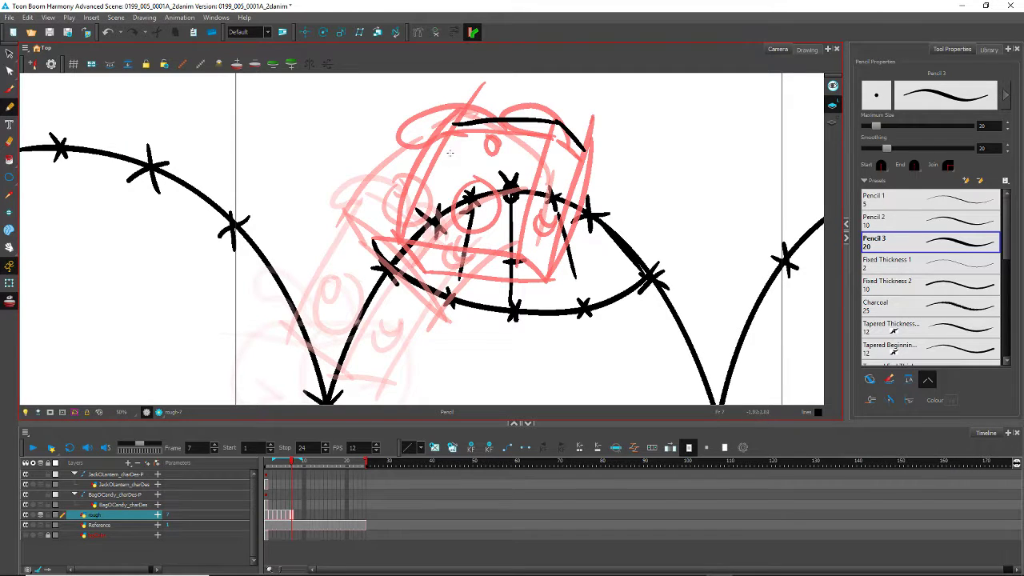
drag(451, 118, 444, 233)
drag(585, 145, 578, 248)
drag(553, 136, 548, 242)
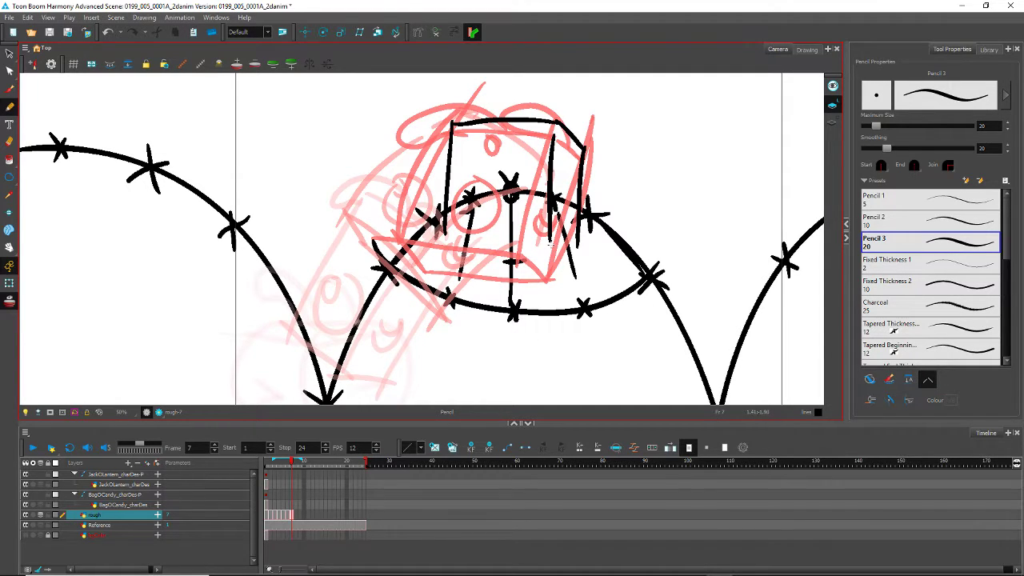
mouse_move(554, 242)
mouse_down()
mouse_move(505, 270)
mouse_move(457, 278)
mouse_up()
mouse_move(568, 251)
mouse_down()
mouse_move(529, 279)
mouse_move(470, 290)
mouse_up()
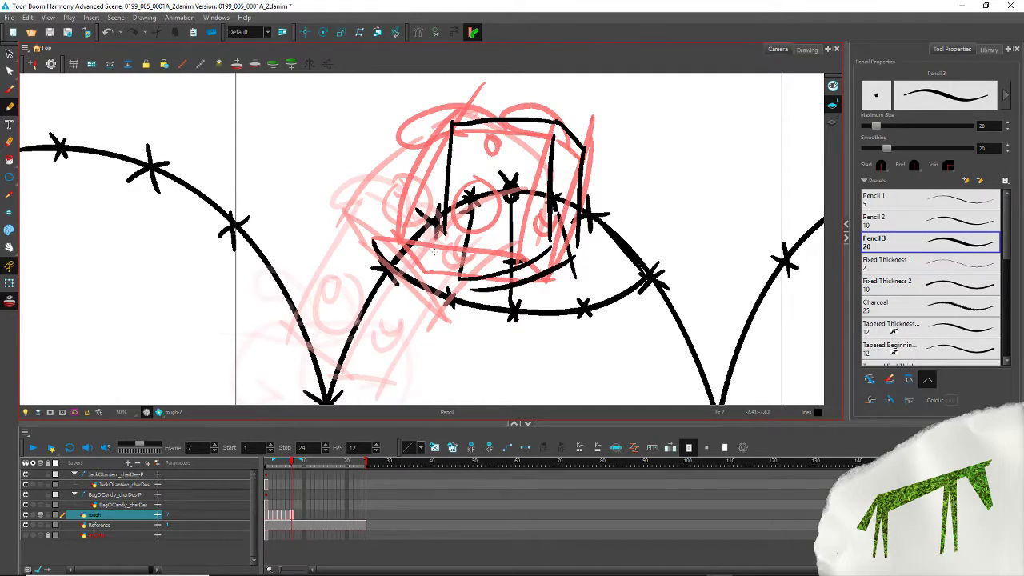
key(ctrl+z)
key(ctrl+z)
key(ctrl+z)
key(ctrl+z)
key(ctrl+z)
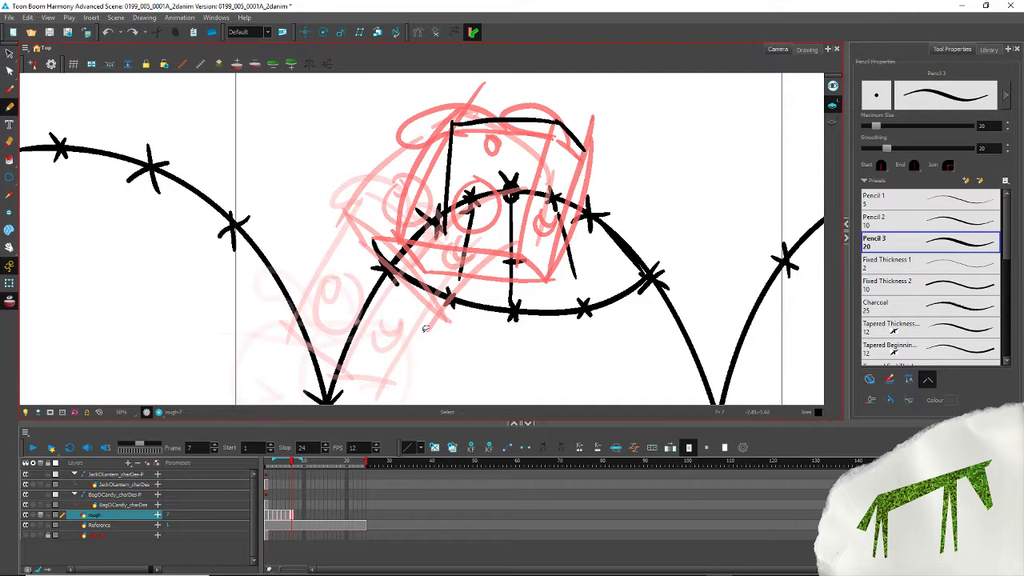
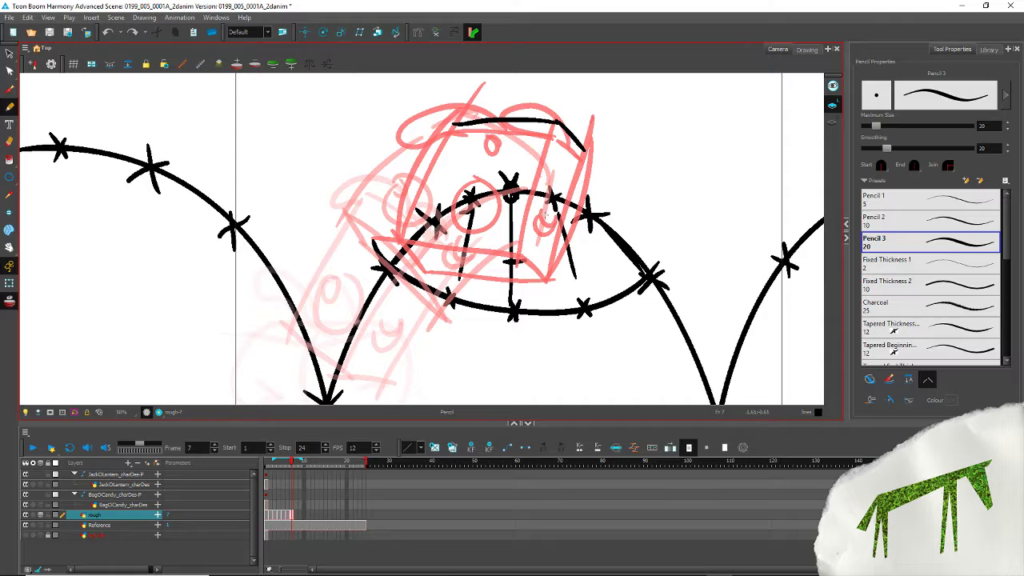
Step: Rough in the frame 7 bag with bulging sides, a folded bottom, a side panel with lettering and a round front emblem
mouse_move(434, 238)
mouse_down()
mouse_move(578, 232)
mouse_move(572, 259)
mouse_up()
mouse_move(583, 148)
mouse_down()
mouse_move(597, 232)
mouse_move(579, 260)
mouse_up()
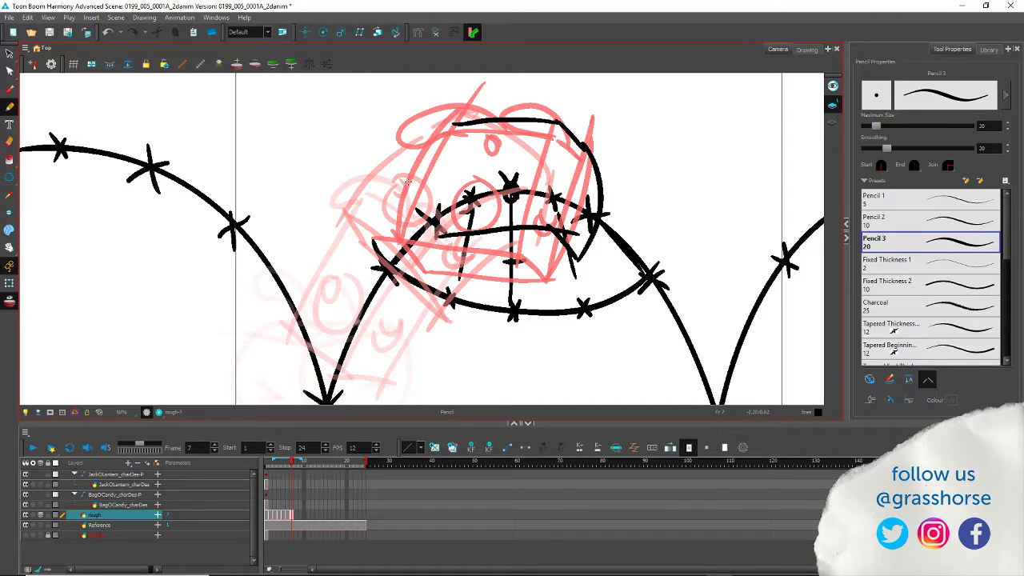
mouse_move(455, 124)
mouse_down()
mouse_move(433, 240)
mouse_move(452, 265)
mouse_move(576, 254)
mouse_up()
mouse_move(554, 121)
mouse_down()
mouse_move(558, 196)
mouse_move(522, 222)
mouse_move(552, 216)
mouse_move(574, 196)
mouse_up()
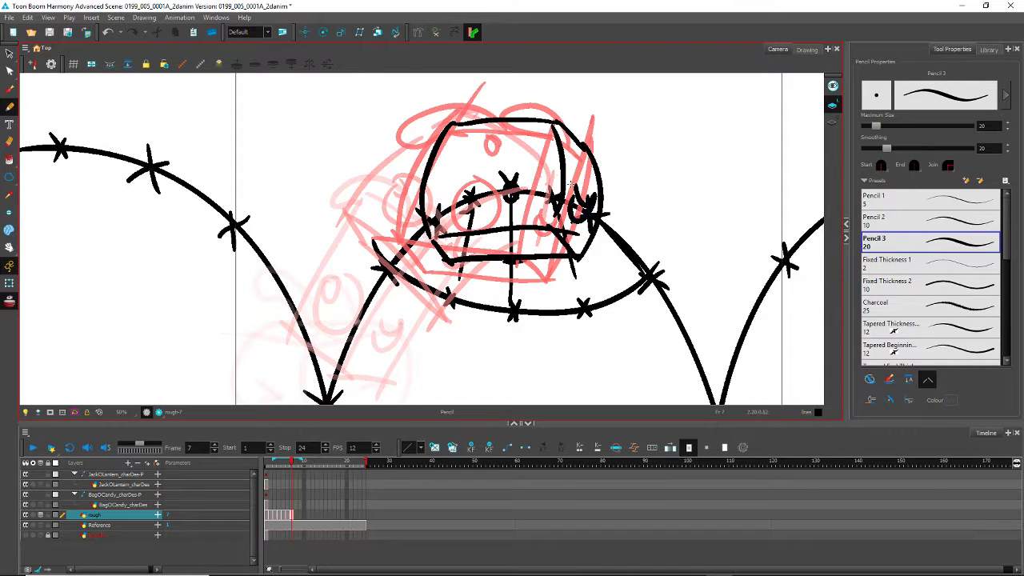
mouse_move(485, 168)
mouse_down()
mouse_move(490, 158)
mouse_move(494, 204)
mouse_move(483, 210)
mouse_up()
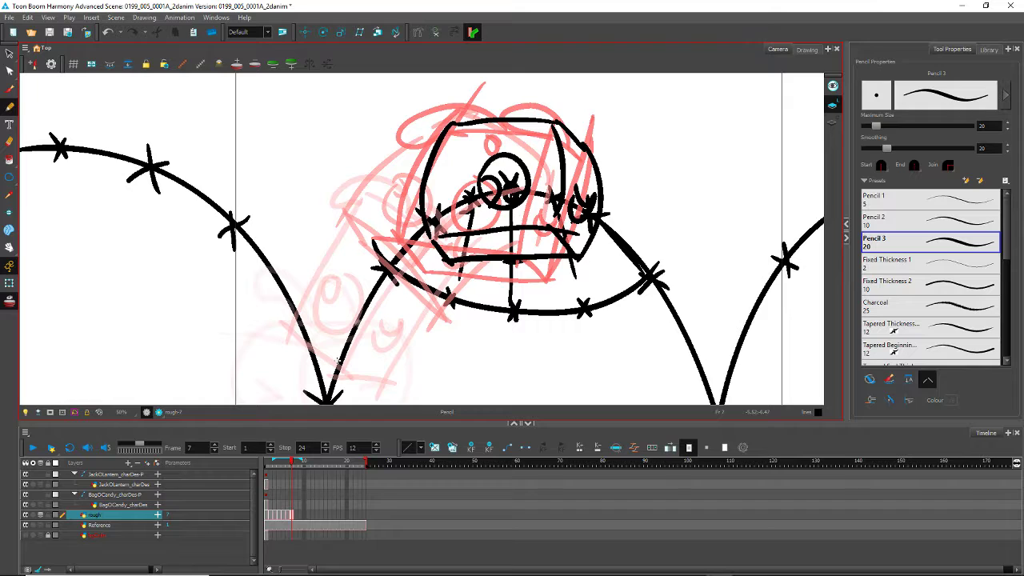
Step: Sketch the frame 8 bag tilted back, with straight sides, a slanted top, a bottom edge and the round emblem and lettering
key(period)
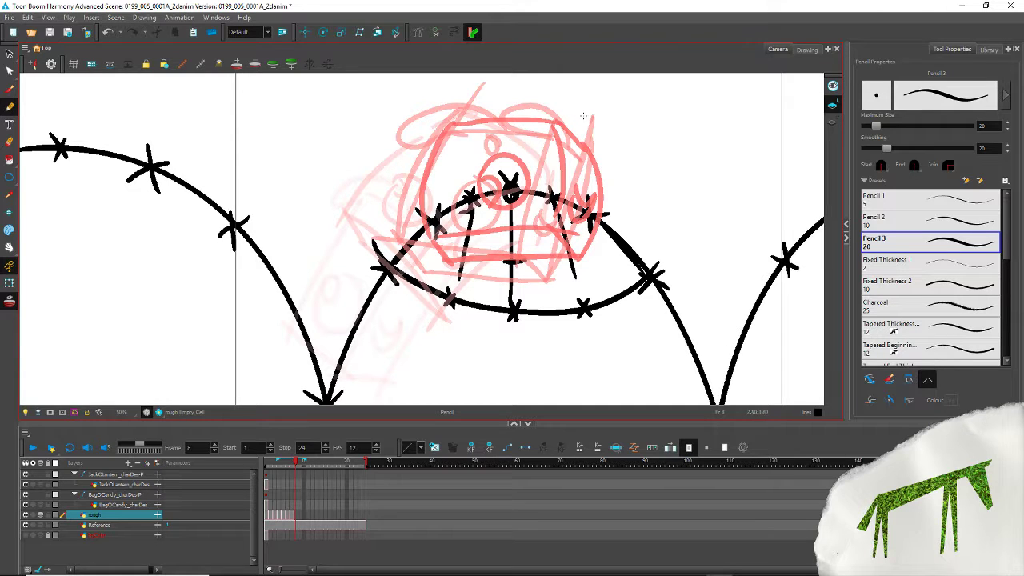
mouse_move(583, 116)
mouse_down()
mouse_move(535, 121)
mouse_move(484, 146)
mouse_up()
mouse_move(587, 109)
mouse_down()
mouse_move(485, 126)
mouse_move(486, 156)
mouse_move(527, 262)
mouse_up()
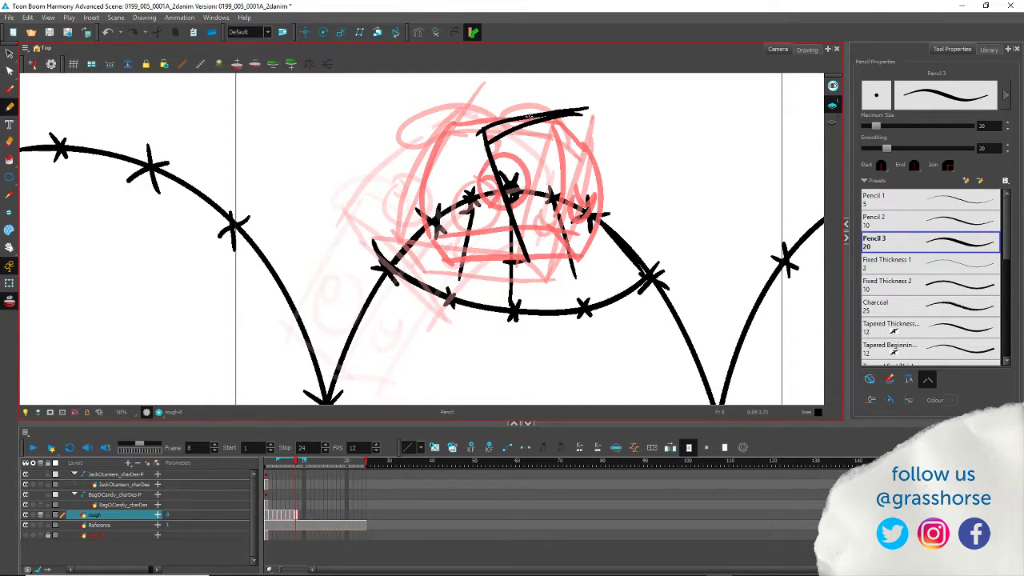
drag(546, 114, 577, 234)
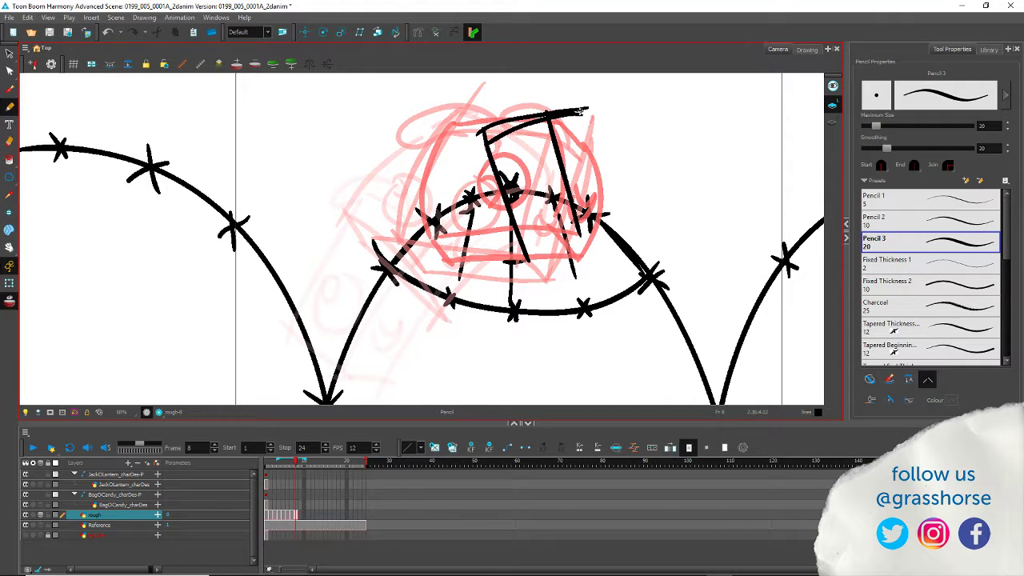
drag(581, 112, 602, 218)
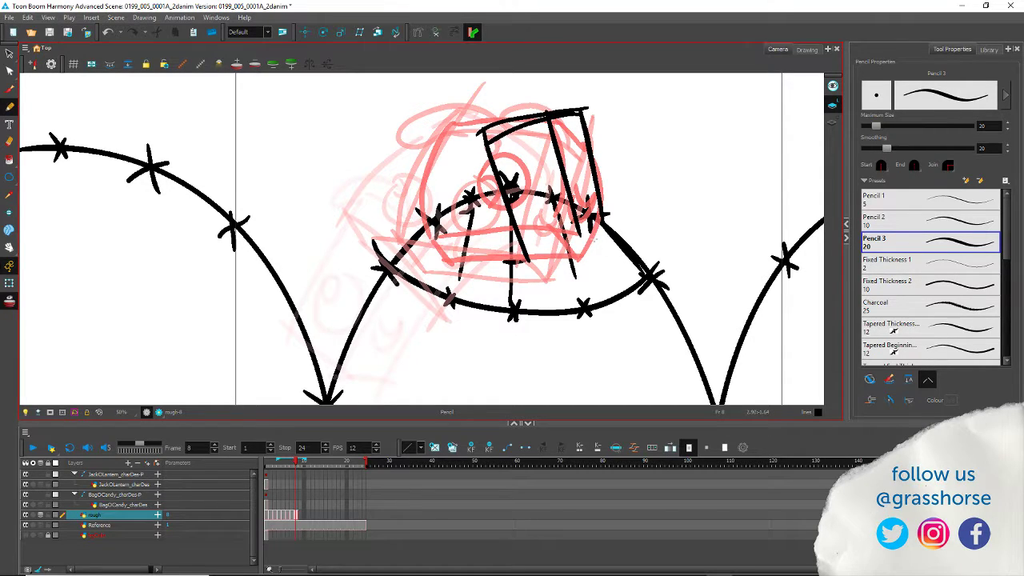
mouse_move(609, 234)
mouse_down()
mouse_move(590, 256)
mouse_move(520, 261)
mouse_up()
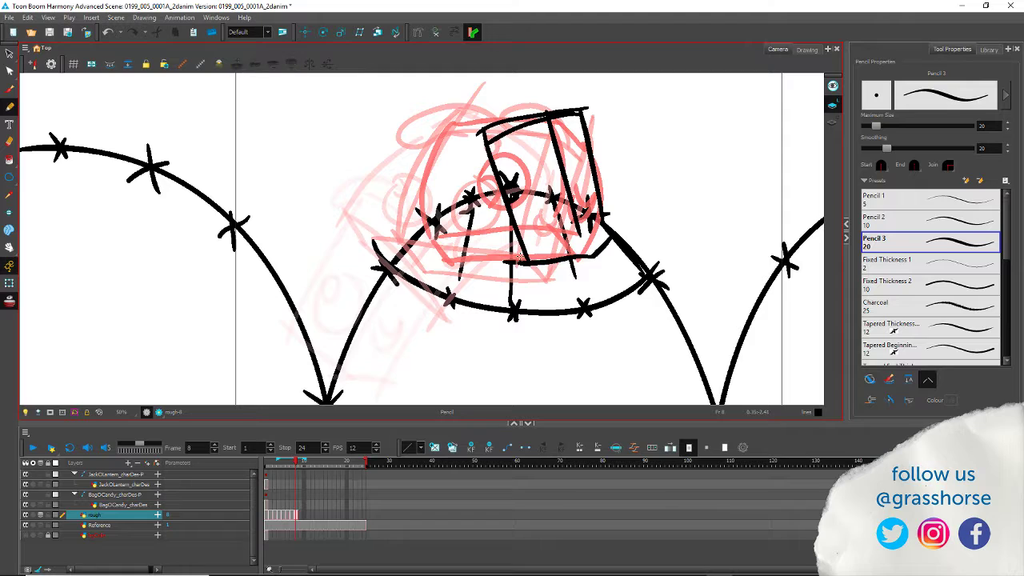
mouse_move(592, 200)
mouse_down()
mouse_move(584, 222)
mouse_move(531, 207)
mouse_move(540, 227)
mouse_up()
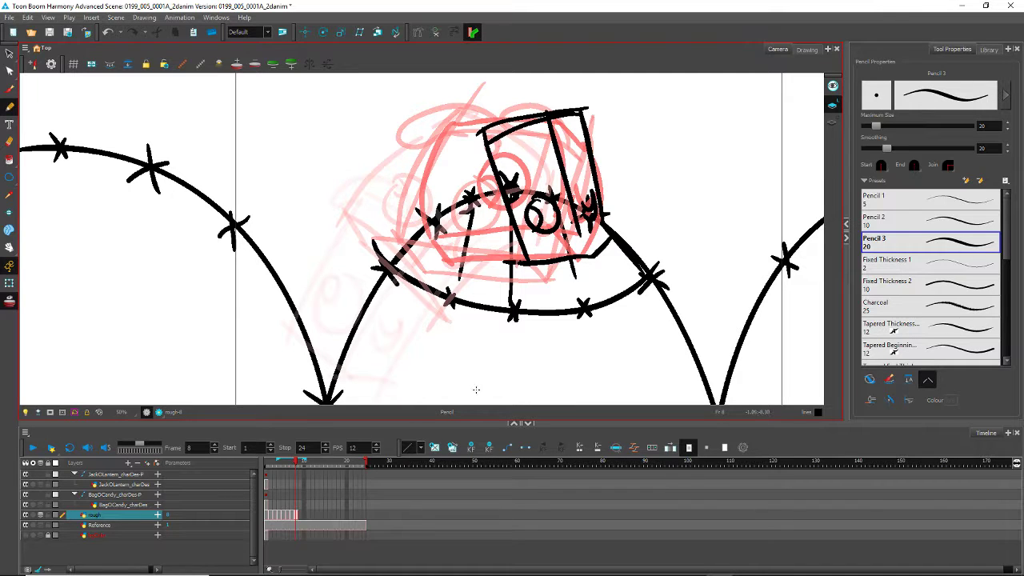
key(period)
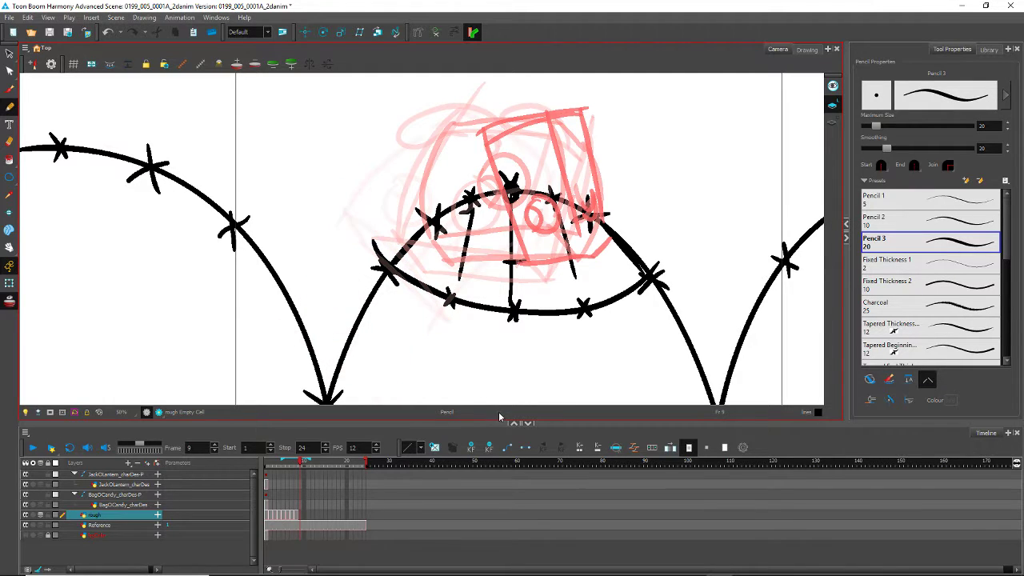
drag(544, 208, 601, 165)
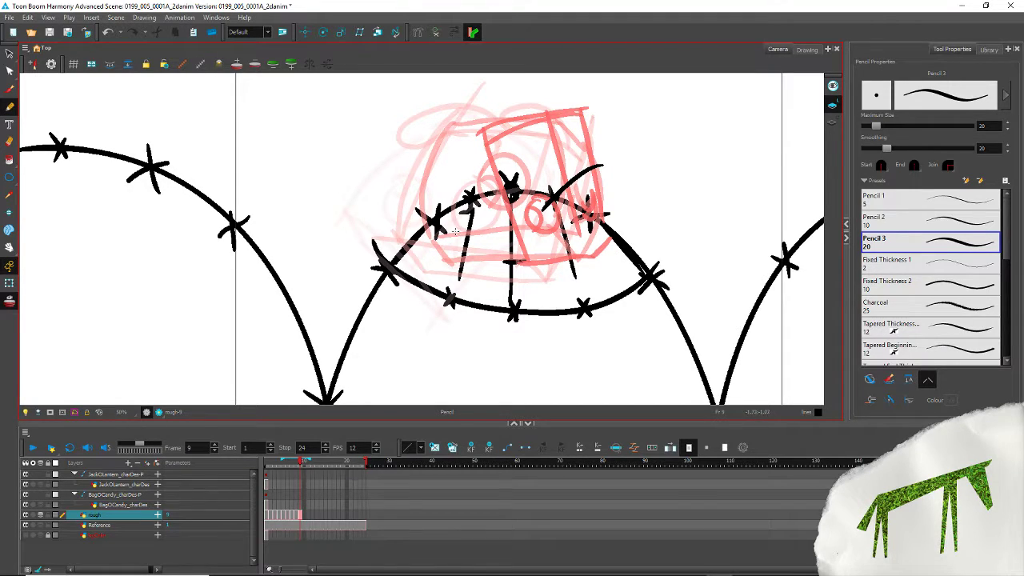
key(ctrl+z)
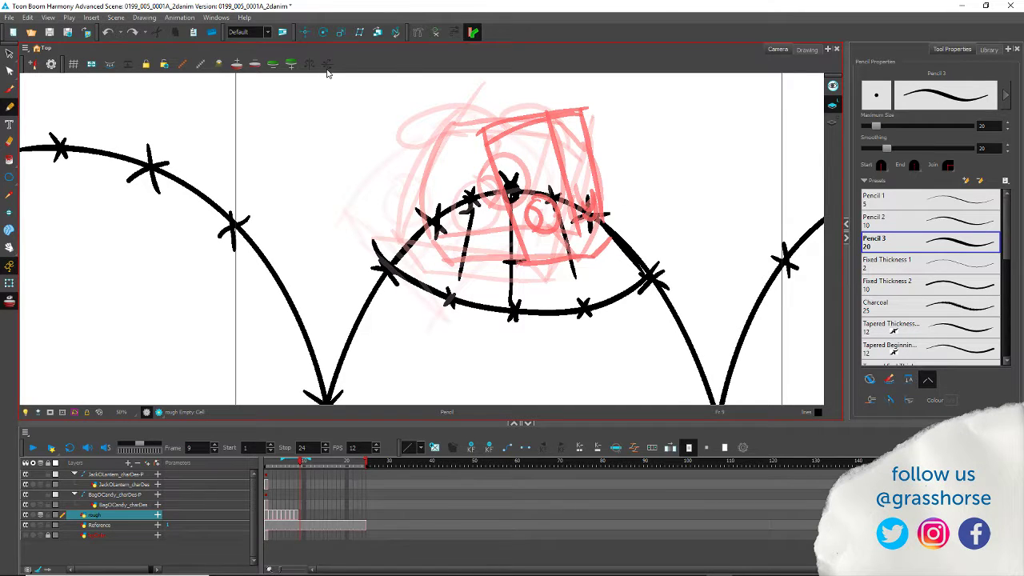
Step: Flip through the rough bag poses between frames 5 and 9 to examine the motion
key(comma)
key(comma)
key(comma)
key(comma)
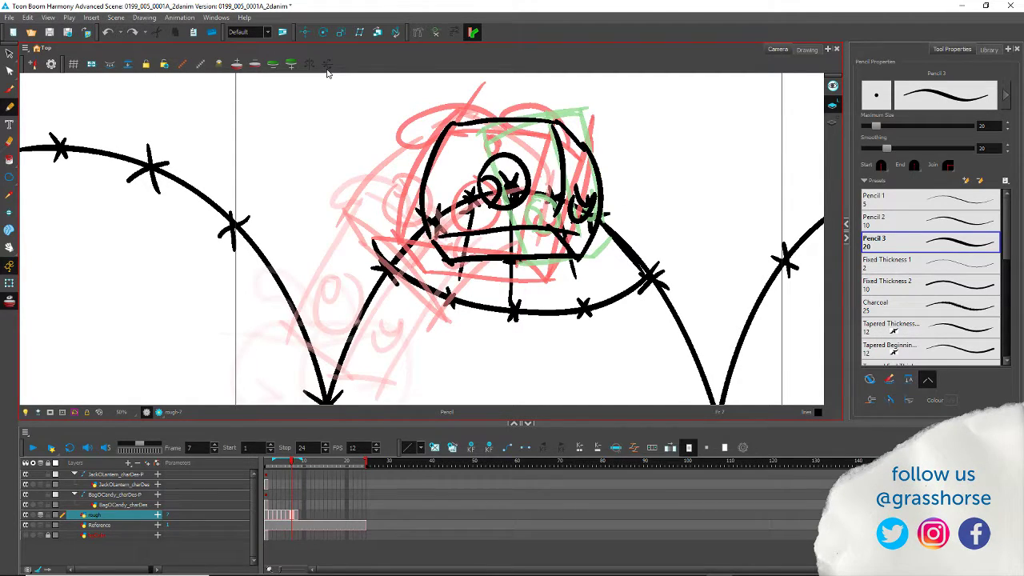
key(comma)
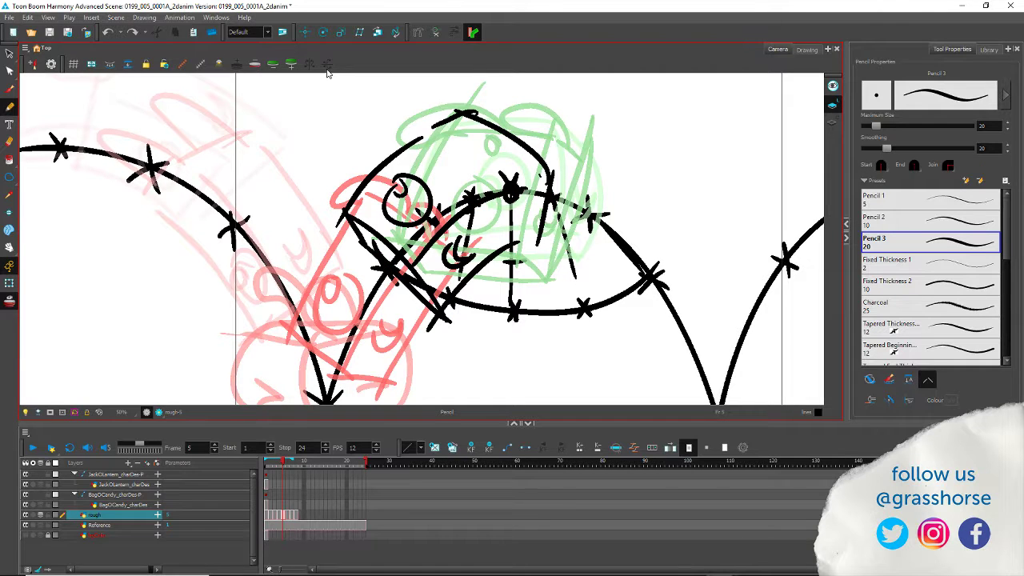
key(period)
key(comma)
key(period)
key(period)
key(period)
key(period)
key(period)
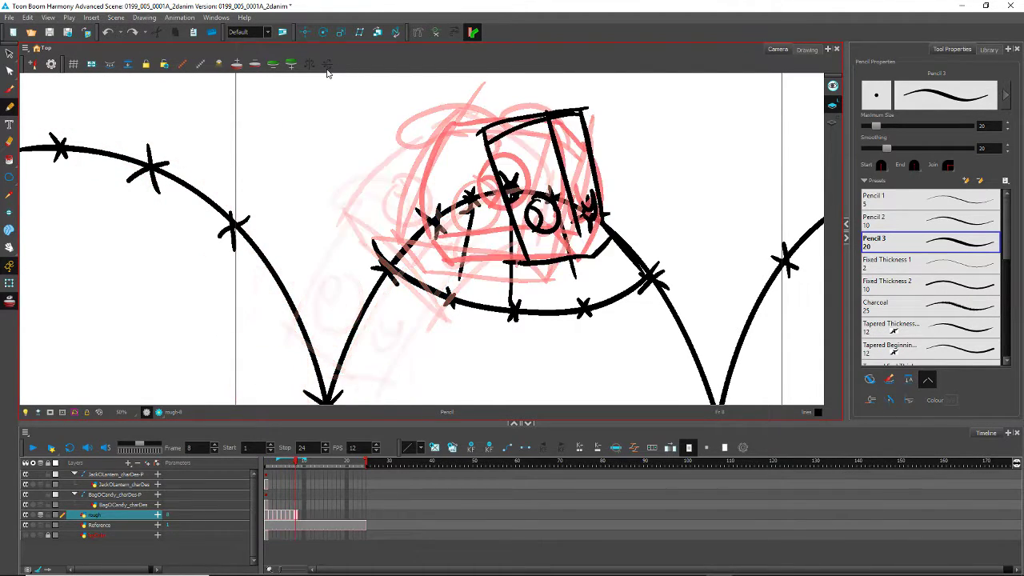
Step: Sketch the bottom edge and the front face's outer side of the forward-tilted bag on frame 9 of the rough layer
drag(676, 253, 604, 288)
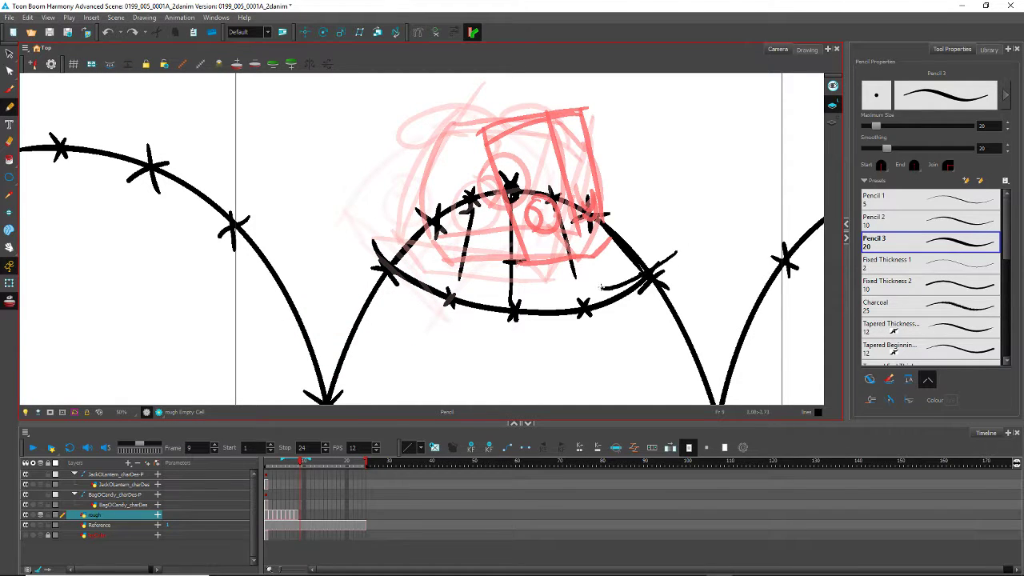
mouse_move(524, 188)
mouse_down()
mouse_move(591, 248)
mouse_move(526, 177)
mouse_up()
key(ctrl+z)
mouse_move(675, 250)
mouse_down()
mouse_move(647, 197)
mouse_move(590, 151)
mouse_up()
key(ctrl+z)
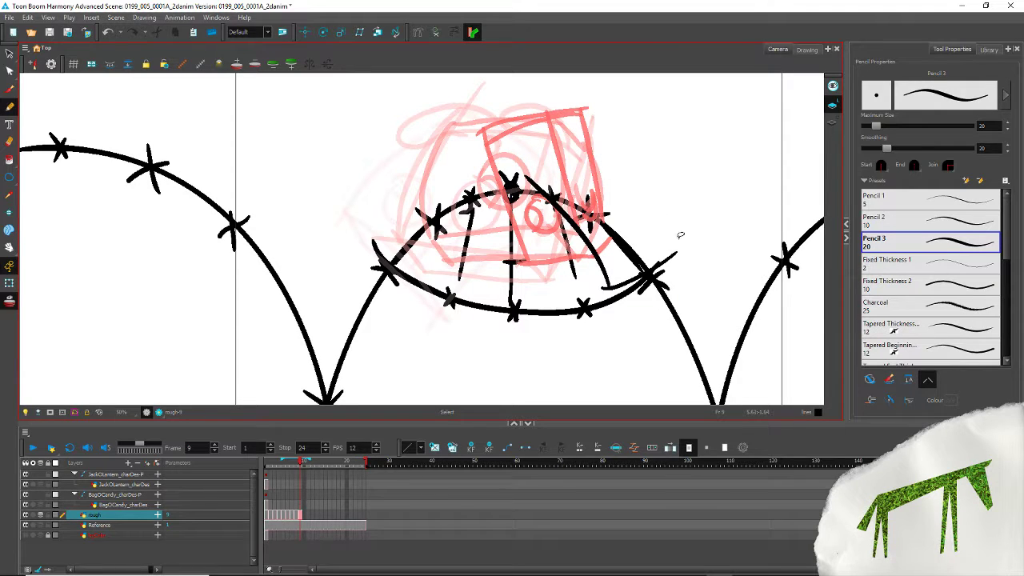
Step: Complete the frame 9 bag with its side panel lines, lettering, round emblem and top edge, and advance to frame 10
drag(689, 238, 616, 144)
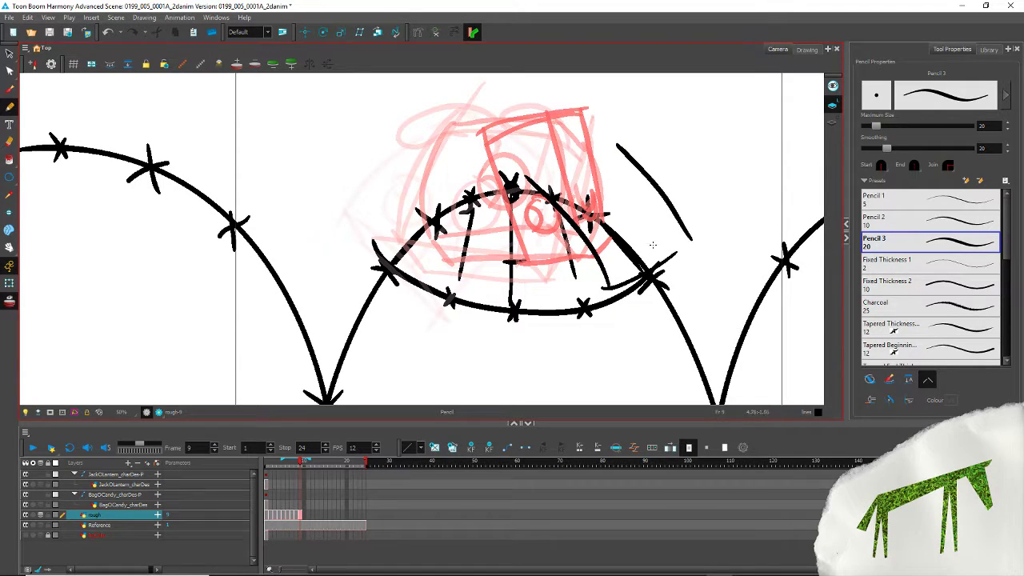
drag(653, 242, 593, 156)
mouse_move(656, 217)
mouse_down()
mouse_move(666, 227)
mouse_move(669, 205)
mouse_up()
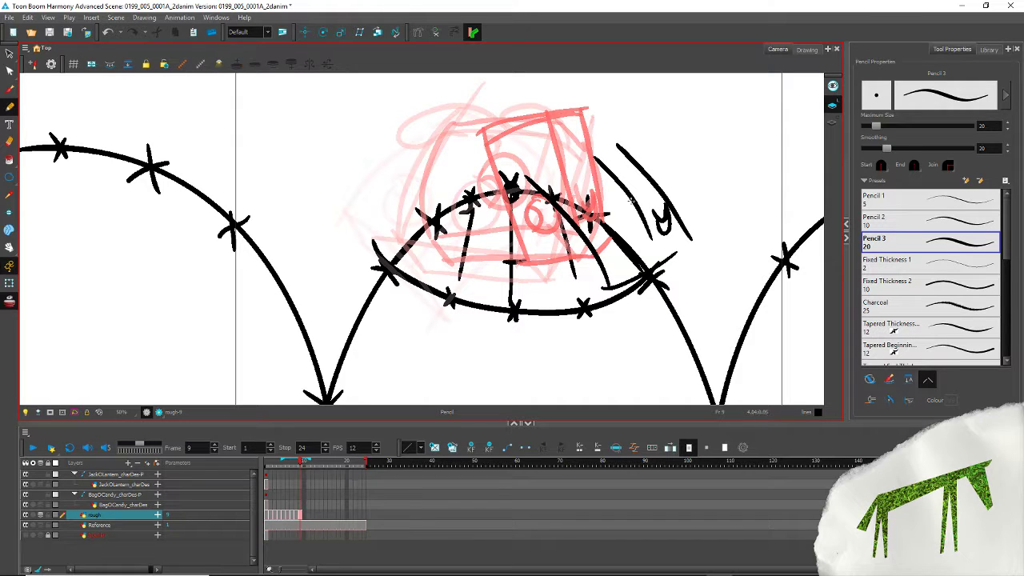
mouse_move(617, 224)
mouse_down()
mouse_move(626, 252)
mouse_move(610, 232)
mouse_up()
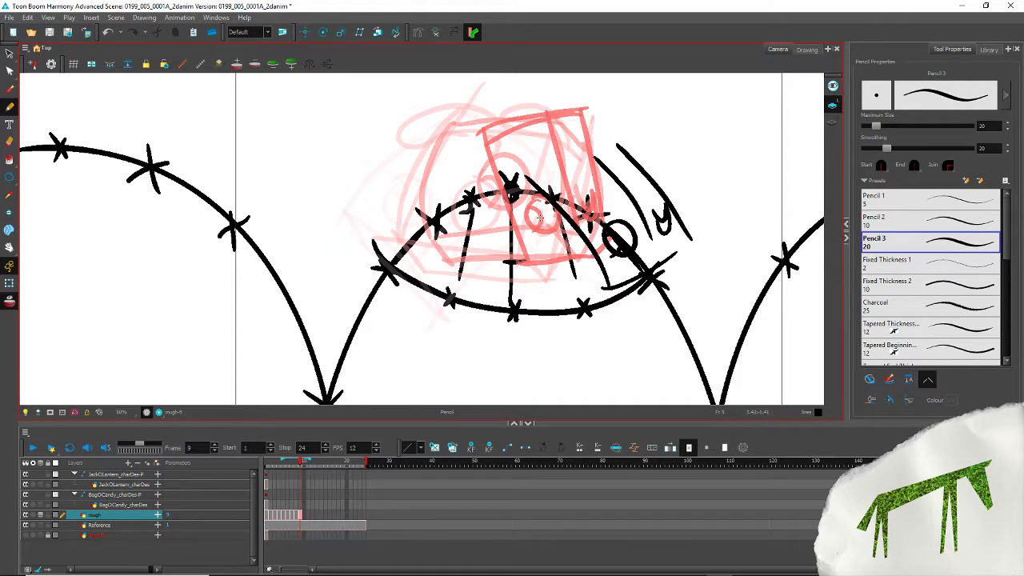
mouse_move(561, 208)
mouse_down()
mouse_move(595, 156)
mouse_move(629, 144)
mouse_up()
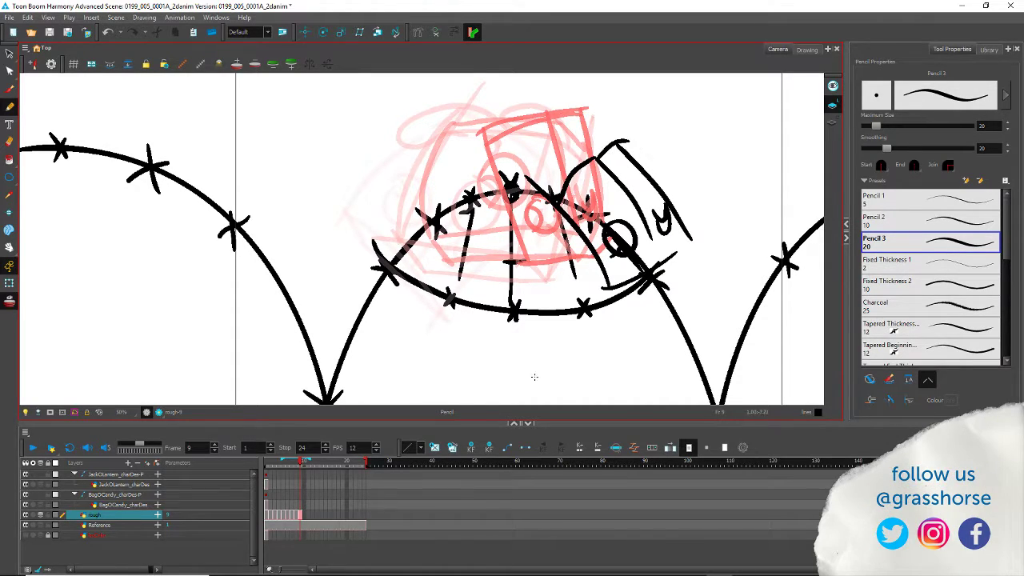
key(period)
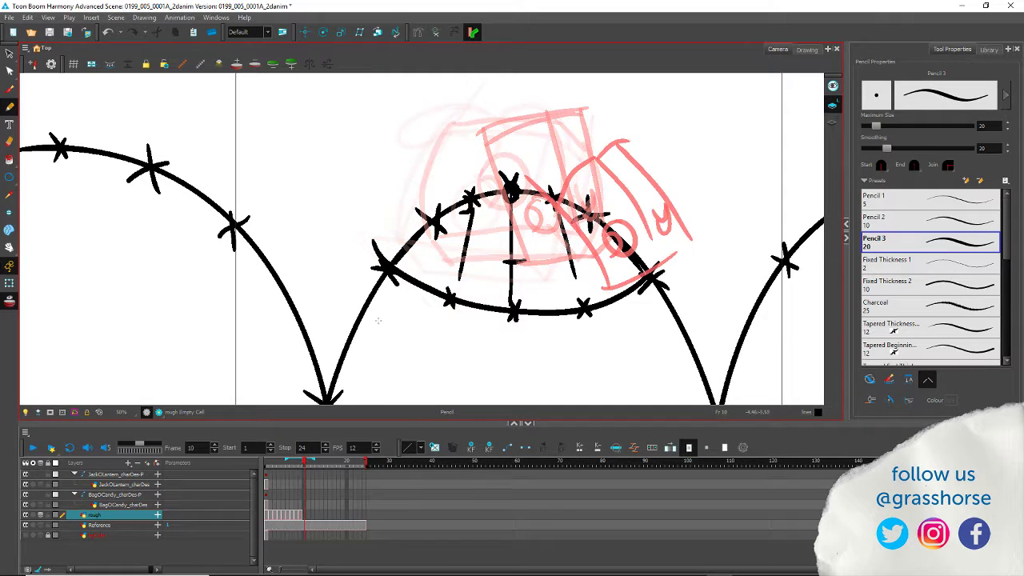
Step: Draw three curved, stretched side lines for the frame 10 bag falling along the downward arc
drag(504, 339, 287, 275)
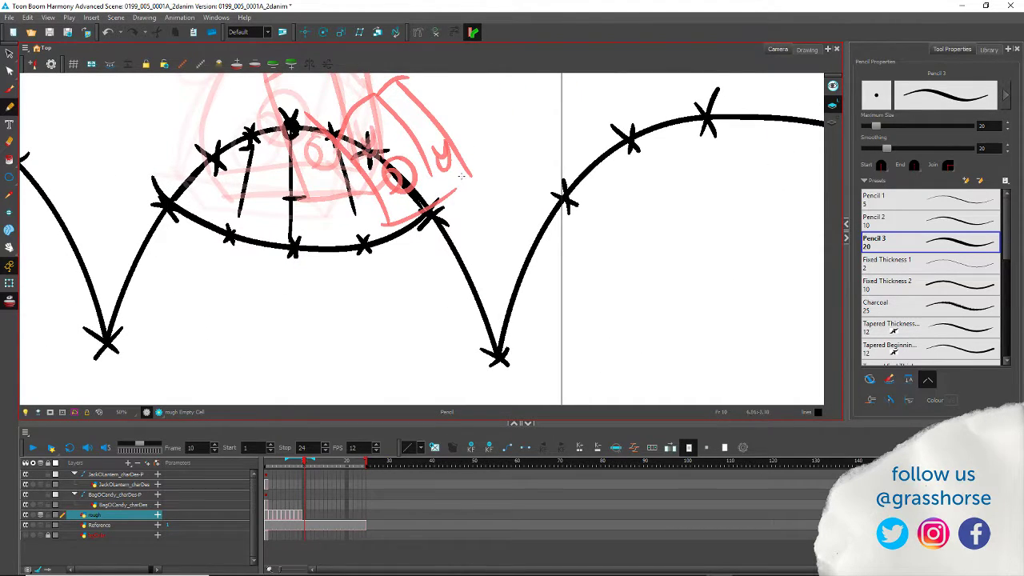
drag(440, 150, 502, 264)
key(ctrl+z)
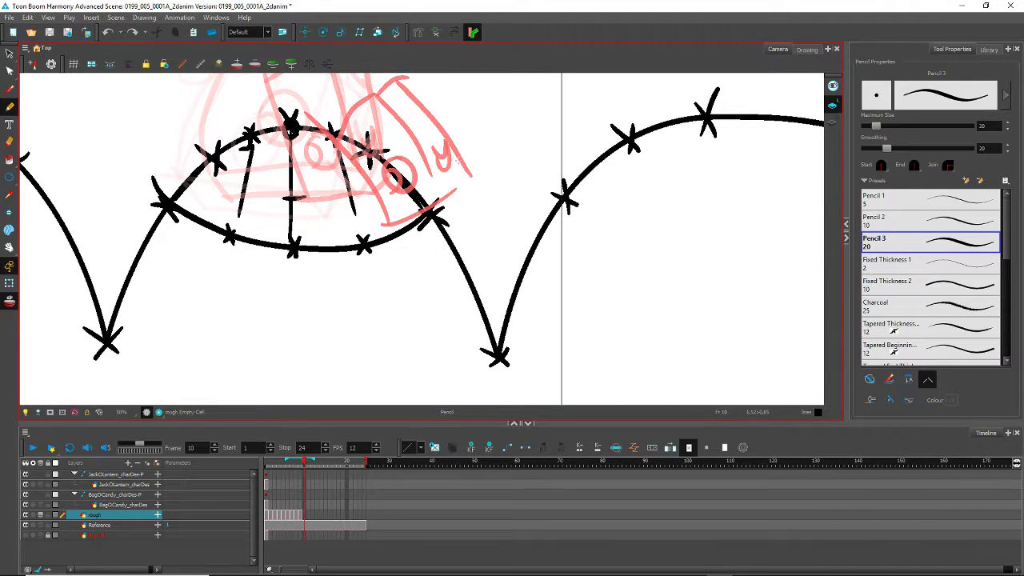
drag(445, 137, 519, 267)
drag(444, 176, 496, 280)
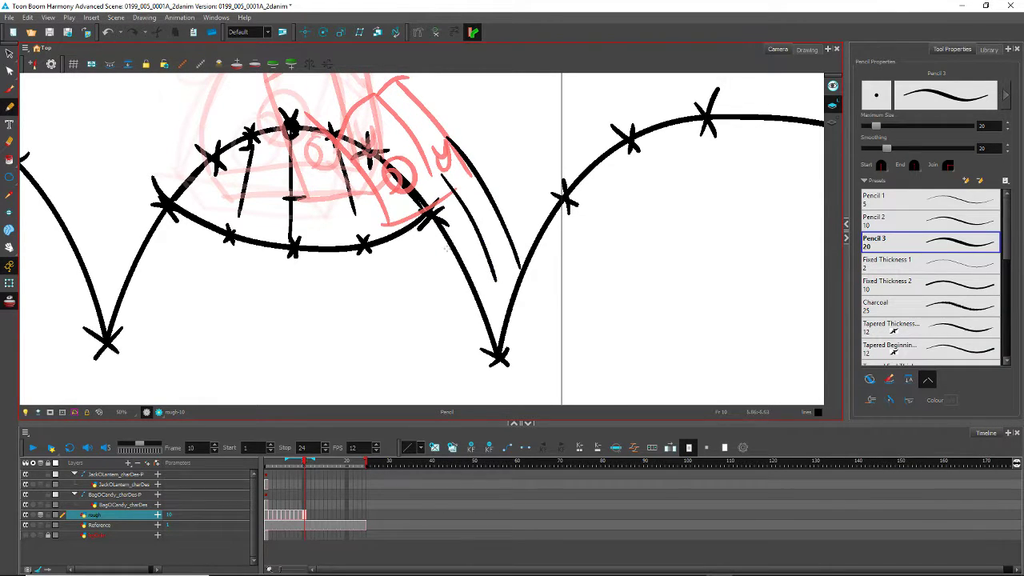
drag(379, 197, 441, 315)
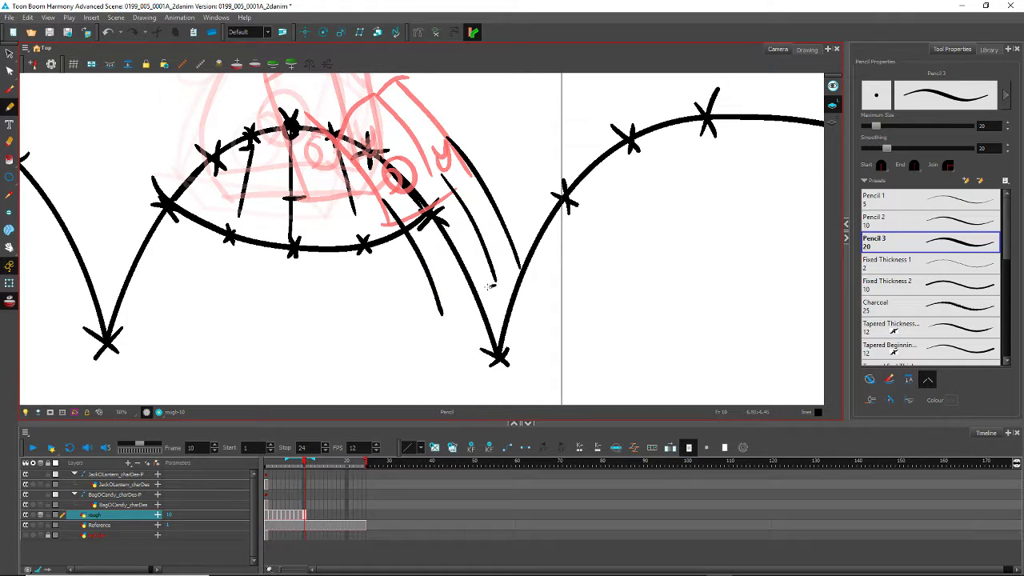
Step: Close the bottom of the frame 10 bag and add the side lettering and the round front emblem
drag(491, 286, 439, 309)
key(ctrl+z)
drag(517, 259, 441, 313)
mouse_move(457, 250)
mouse_down()
mouse_move(441, 267)
mouse_move(494, 250)
mouse_move(502, 230)
mouse_move(498, 258)
mouse_move(441, 285)
mouse_move(445, 269)
mouse_up()
key(ctrl+z)
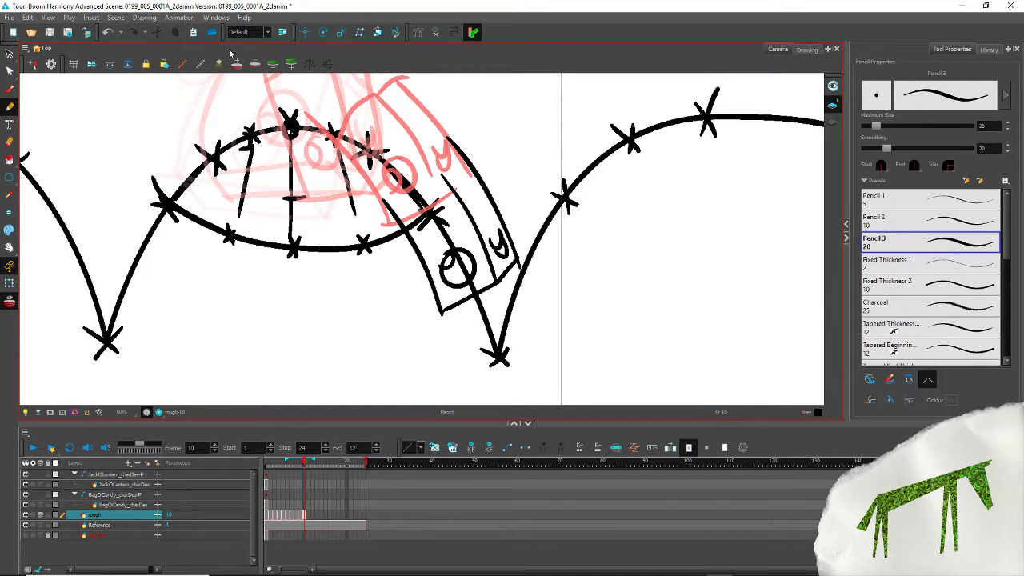
Step: Add the top edge and two trailing loops to the frame 10 bag and advance to frame 11
mouse_move(383, 187)
mouse_down()
mouse_move(442, 164)
mouse_move(453, 142)
mouse_move(433, 170)
mouse_move(443, 168)
mouse_move(432, 160)
mouse_move(450, 142)
mouse_move(392, 170)
mouse_up()
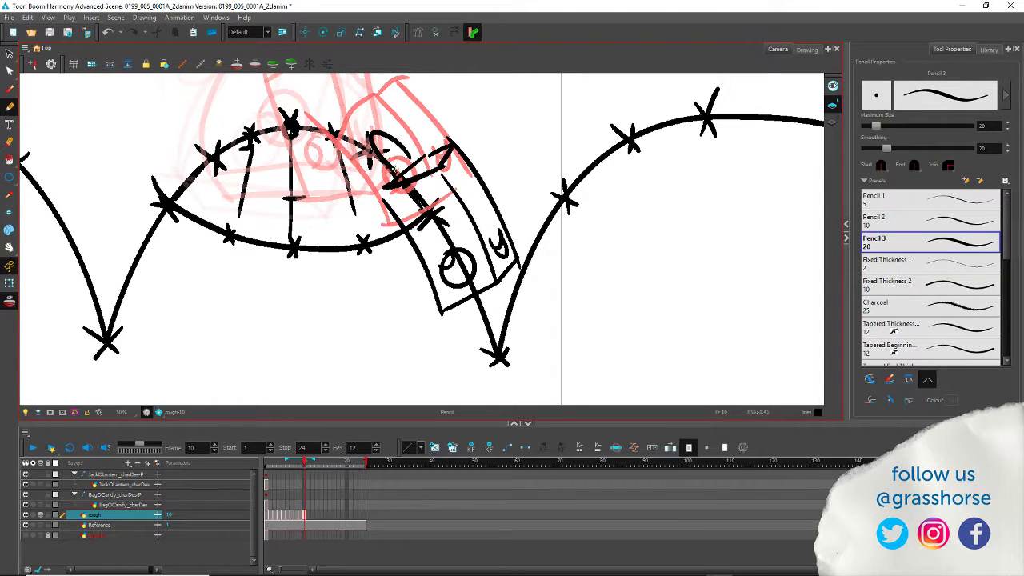
mouse_move(442, 149)
mouse_down()
mouse_move(407, 118)
mouse_move(428, 160)
mouse_move(369, 128)
mouse_move(385, 176)
mouse_up()
key(ctrl+z)
key(ctrl+z)
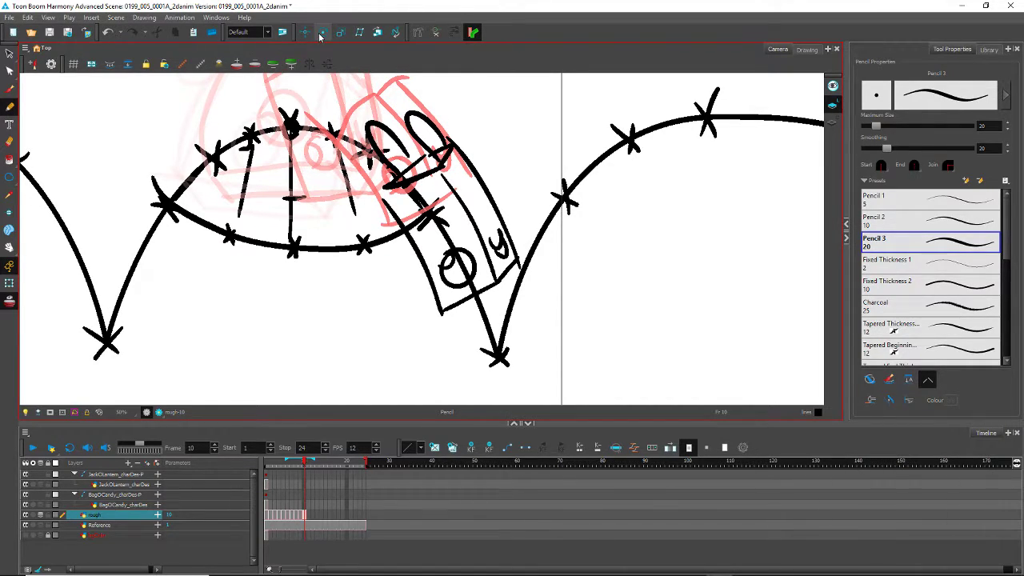
key(period)
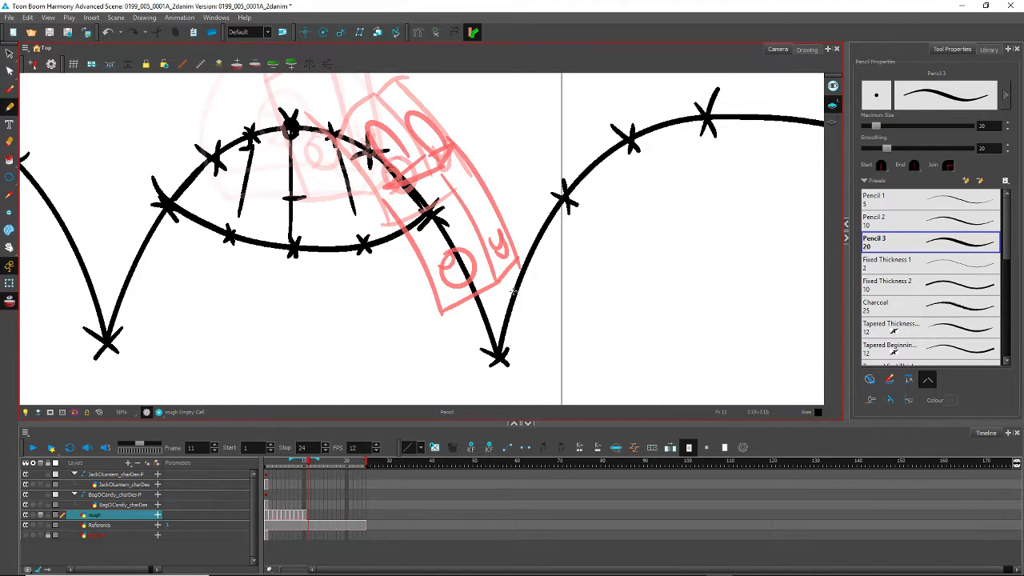
Step: Go back to frame 3 of the rough layer and copy the whole squashed bag drawing
key(comma)
key(comma)
key(comma)
key(comma)
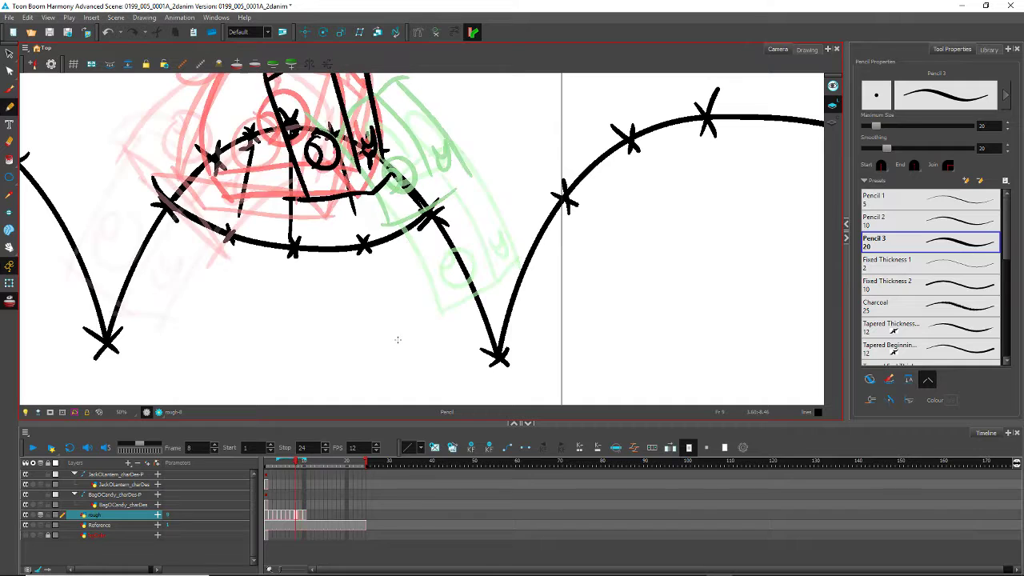
key(comma)
key(comma)
key(comma)
key(comma)
key(comma)
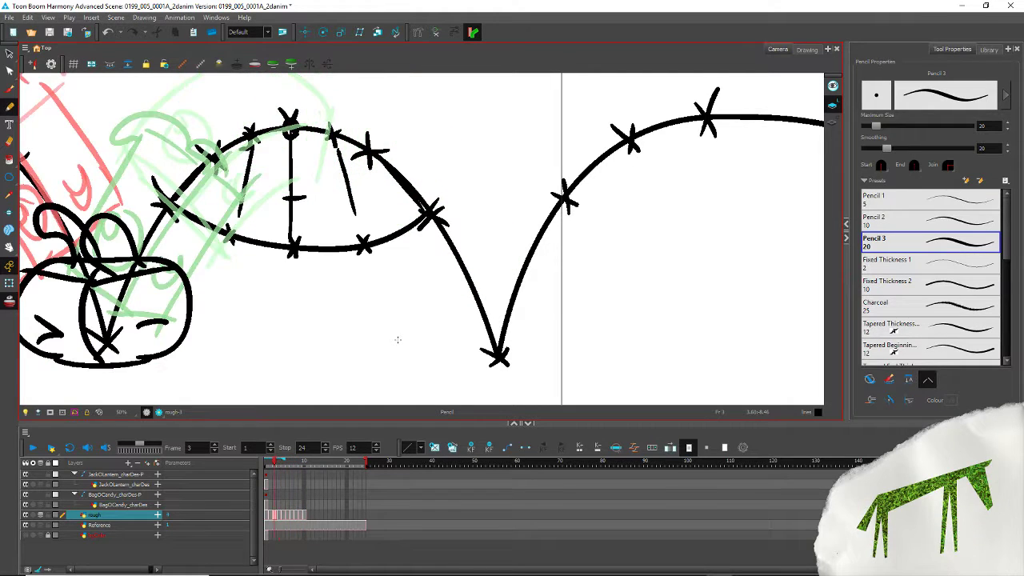
key(period)
drag(198, 349, 371, 343)
click(9, 53)
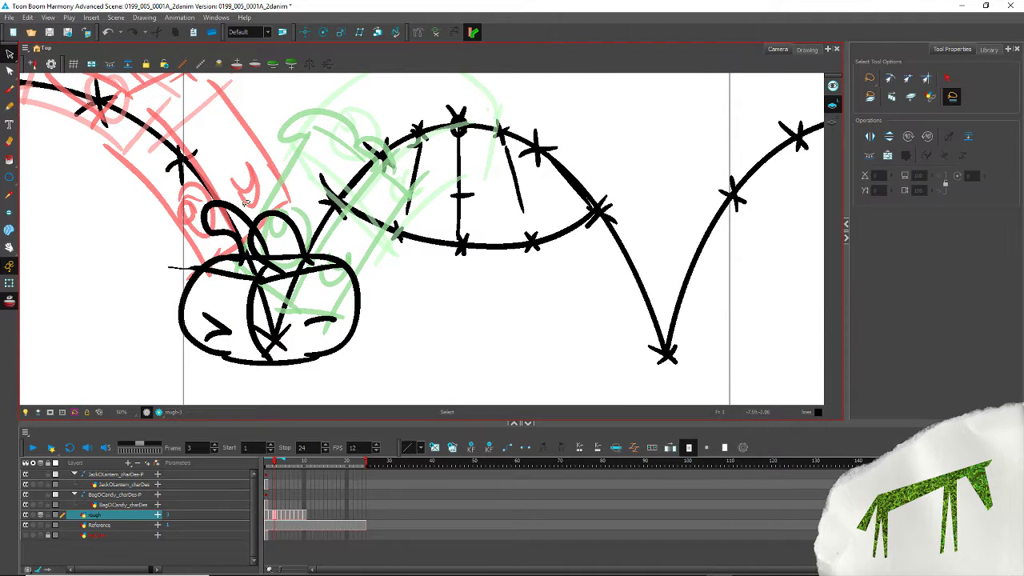
mouse_move(388, 215)
mouse_down()
mouse_move(128, 258)
mouse_move(372, 196)
mouse_up()
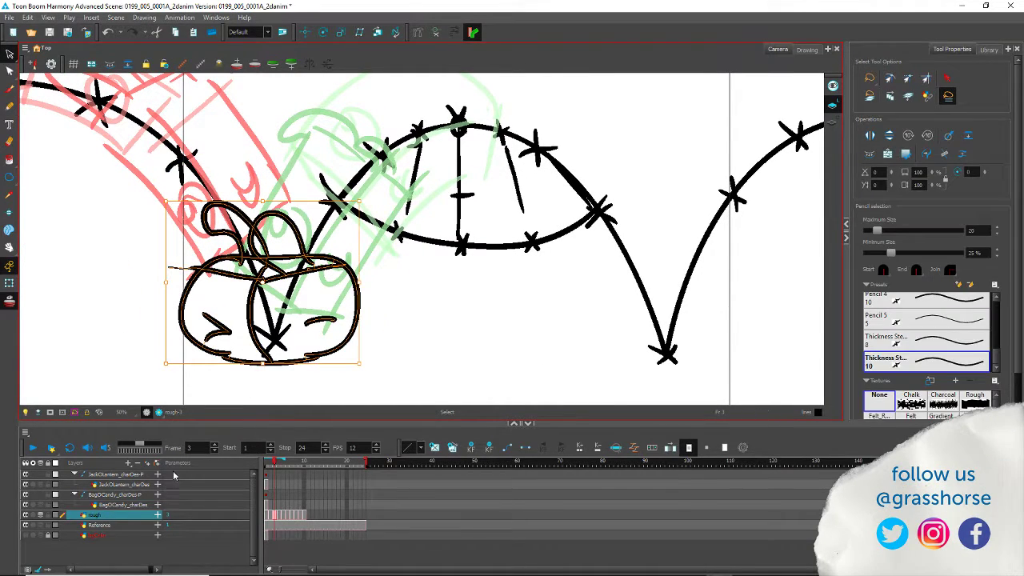
Step: Paste the squashed bag onto frame 11 and move it to the arc's second ground contact point
key(period)
key(period)
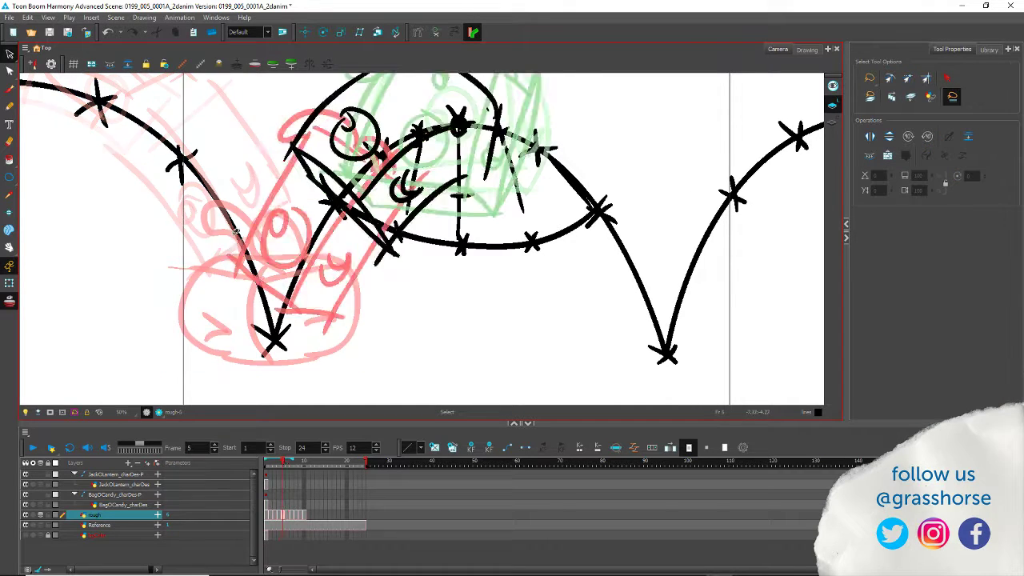
key(period)
key(period)
key(period)
key(period)
key(period)
key(period)
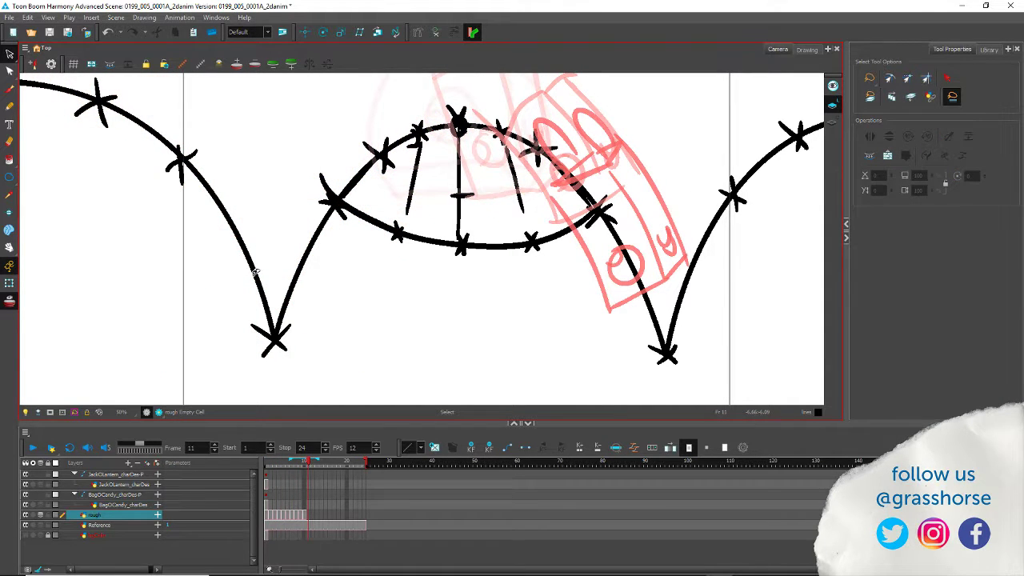
key(ctrl+v)
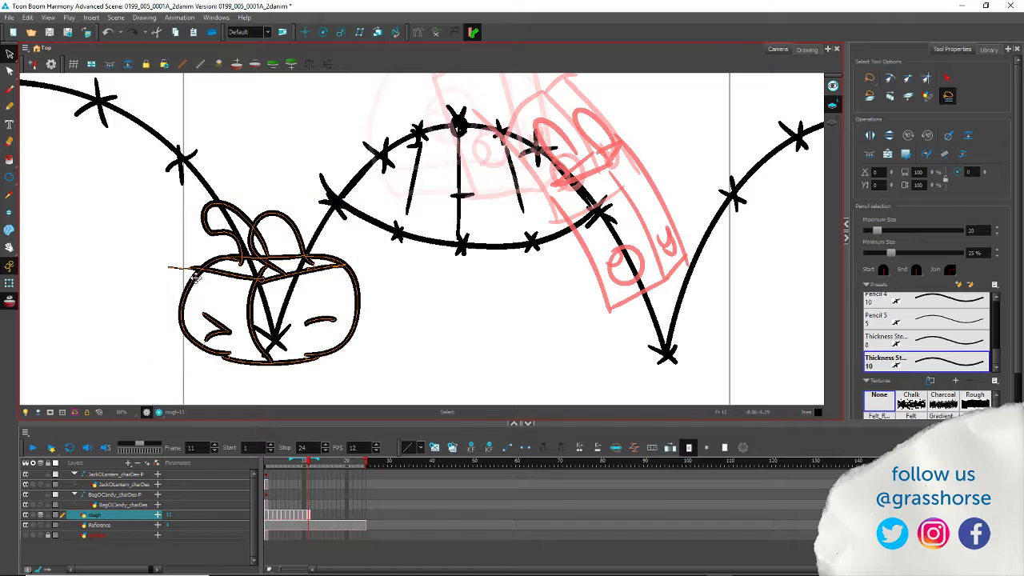
mouse_move(194, 274)
mouse_down()
mouse_move(596, 276)
mouse_move(588, 280)
mouse_up()
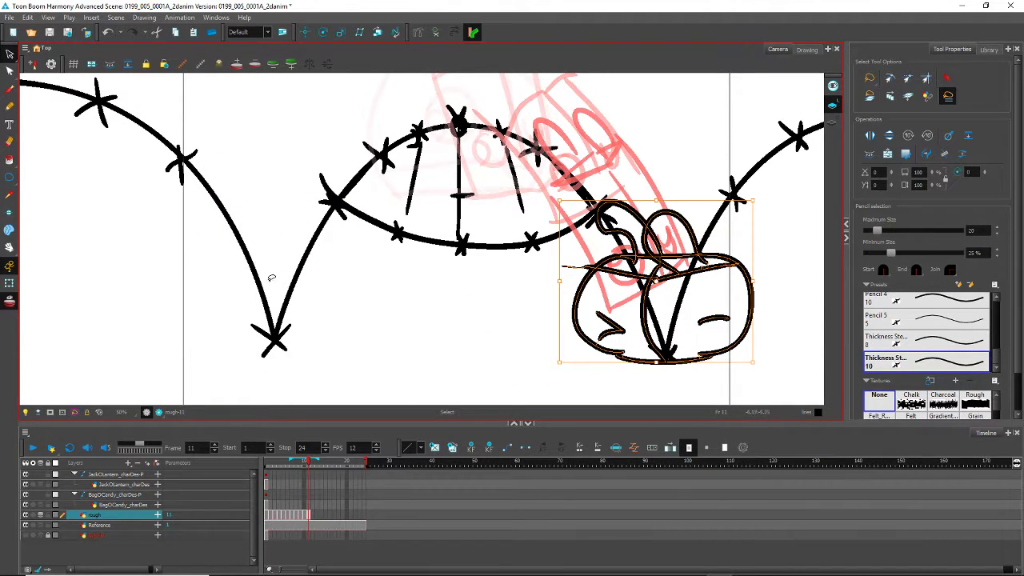
Step: Return to frame 4 and copy the whole stretched take-off bag drawing
key(comma)
key(comma)
key(comma)
key(comma)
key(comma)
key(comma)
key(comma)
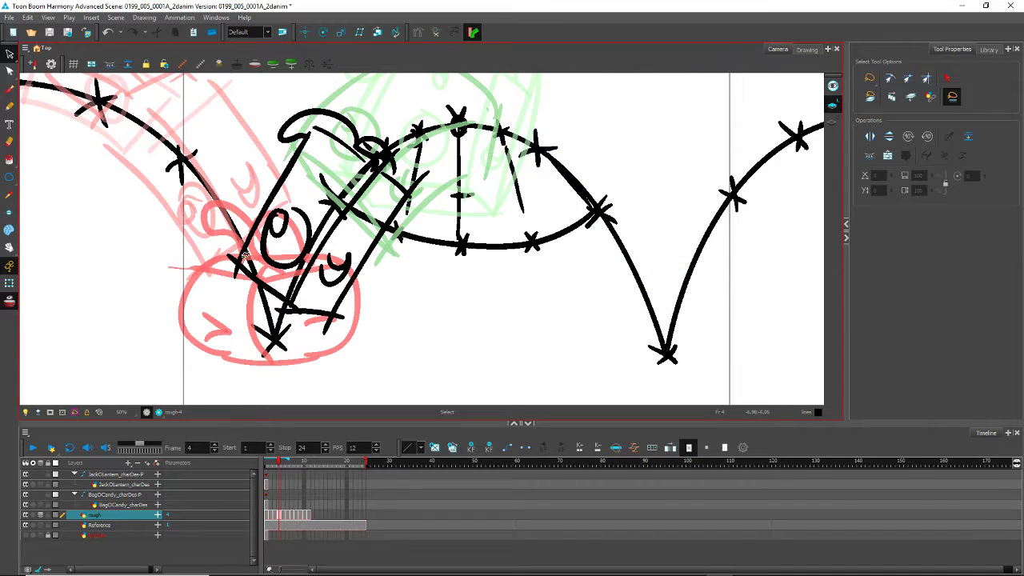
mouse_move(244, 254)
mouse_down()
mouse_move(201, 268)
mouse_move(416, 76)
mouse_move(212, 232)
mouse_up()
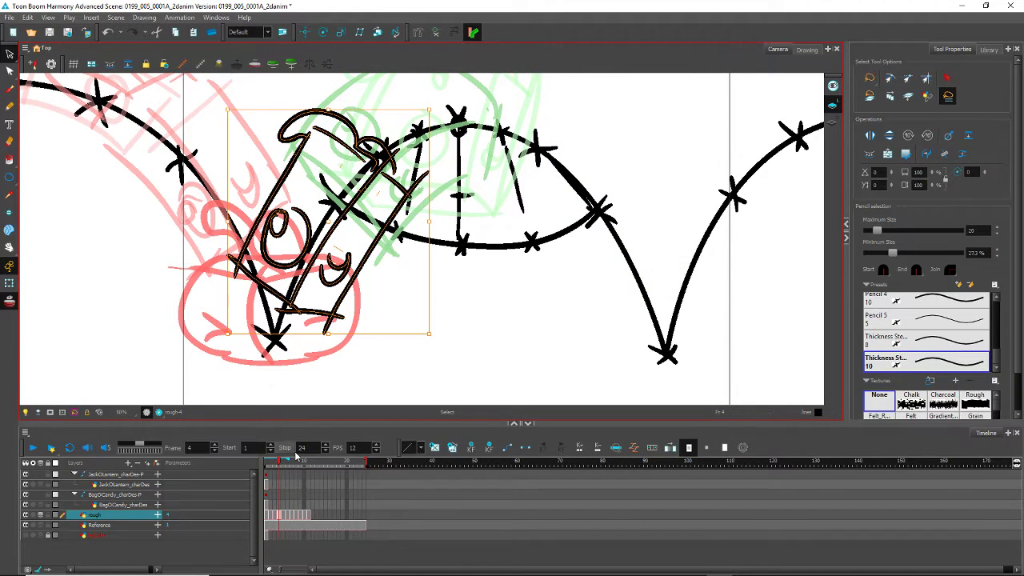
Step: Paste the stretched bag onto frame 12 and position it on the rising arc after the second bounce
key(period)
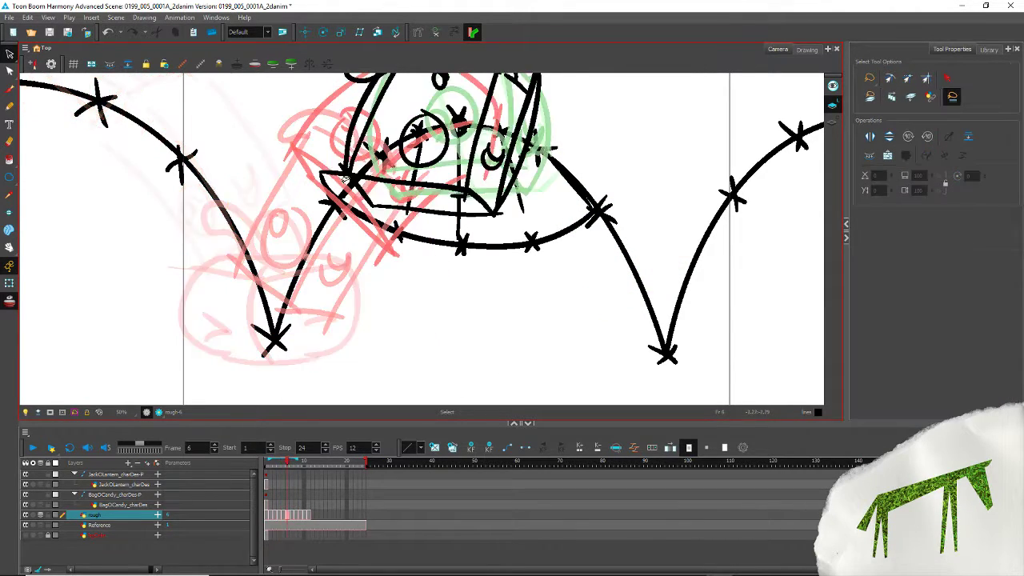
key(period)
key(period)
key(period)
key(period)
key(period)
key(period)
key(period)
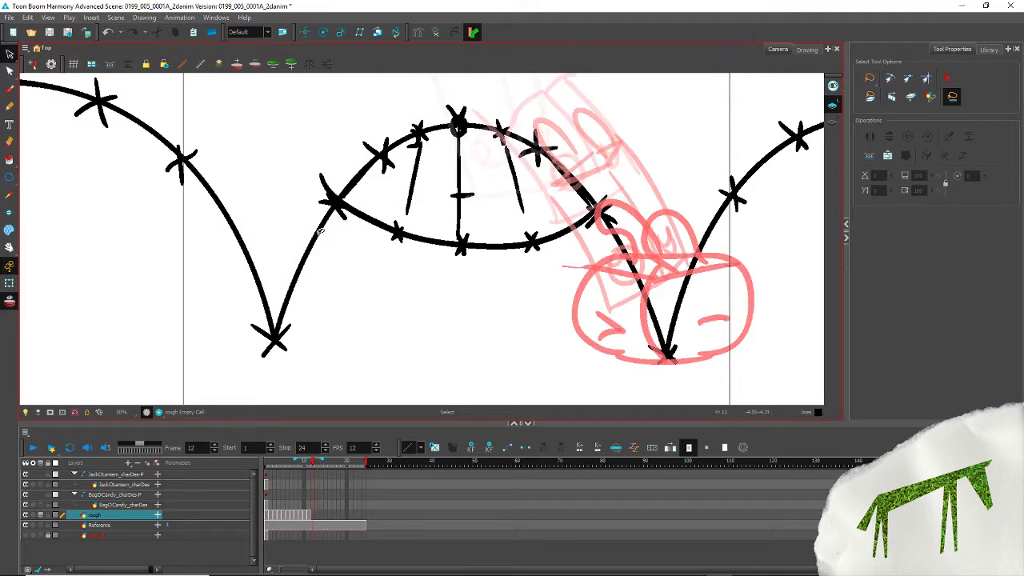
key(comma)
key(period)
key(ctrl+v)
mouse_move(269, 201)
mouse_down()
mouse_move(674, 152)
mouse_move(670, 166)
mouse_up()
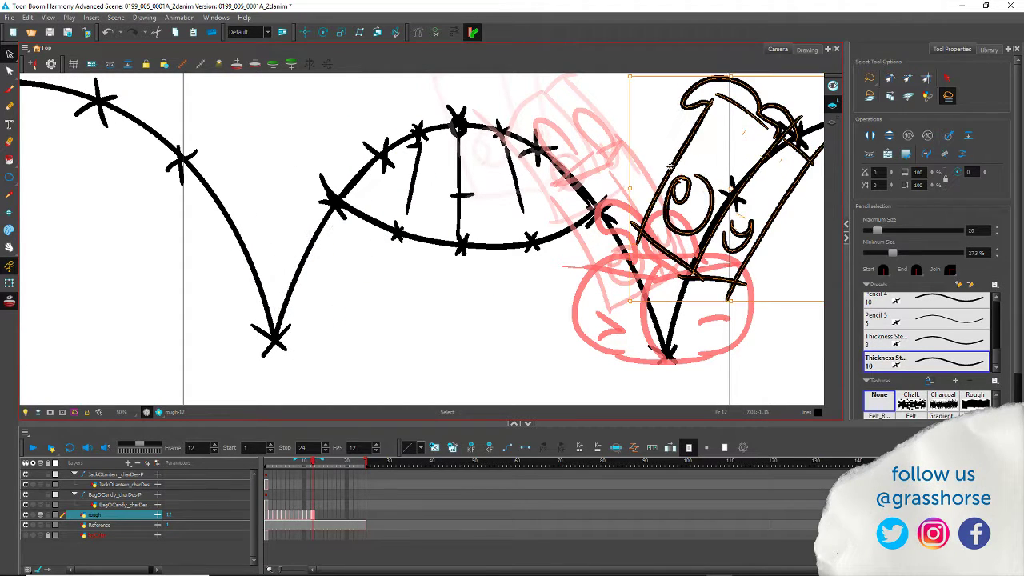
click(463, 351)
Step: Hide the Reference layer and play the rough animation in a loop to check the bounce
scroll(252, 238, down, 4)
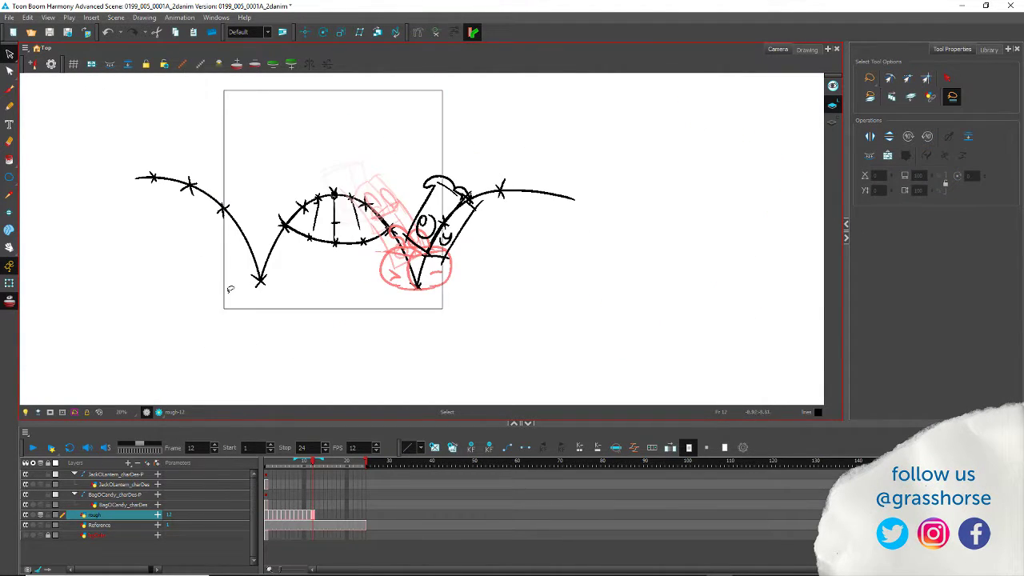
click(24, 525)
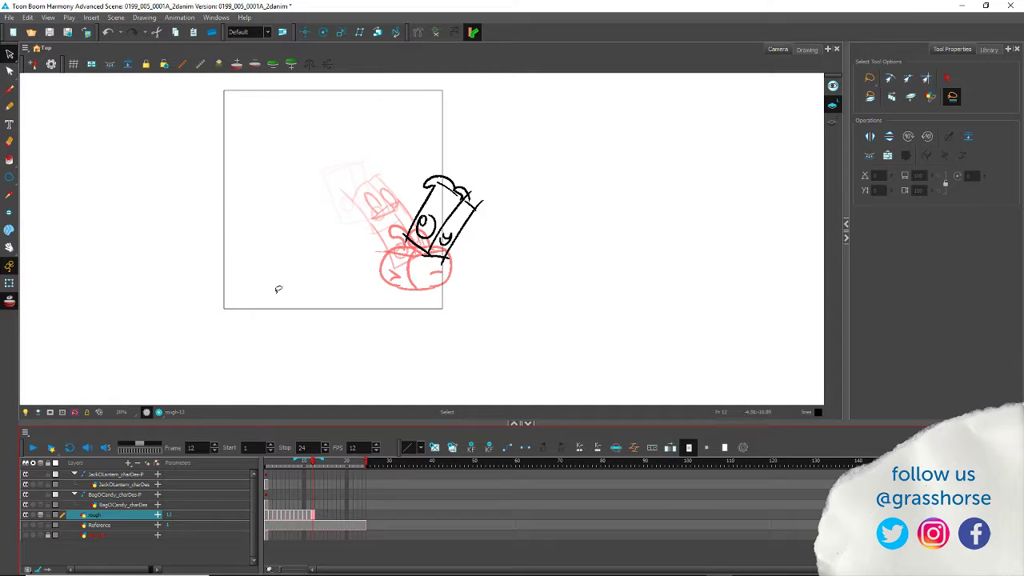
click(33, 447)
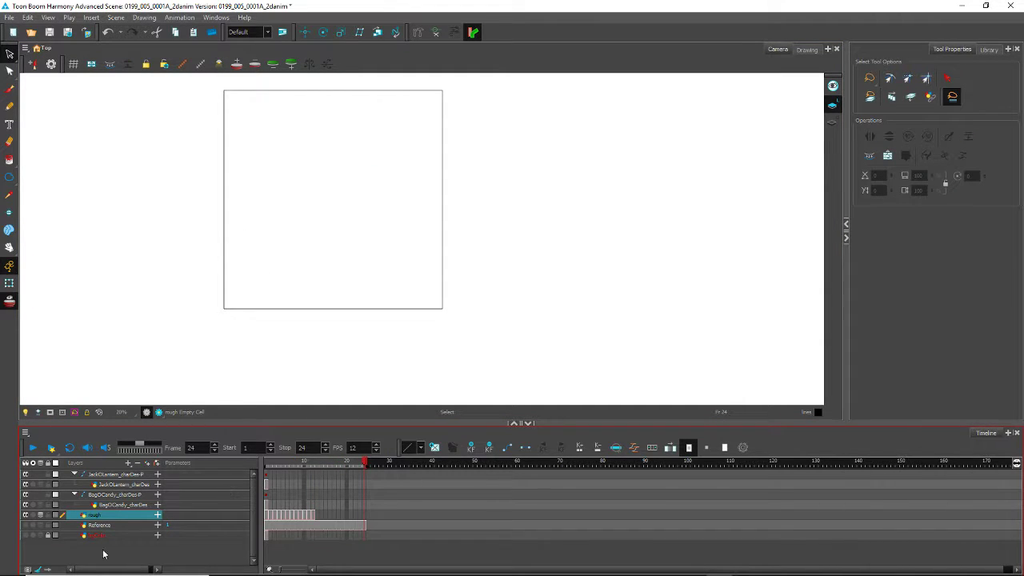
click(69, 448)
click(30, 447)
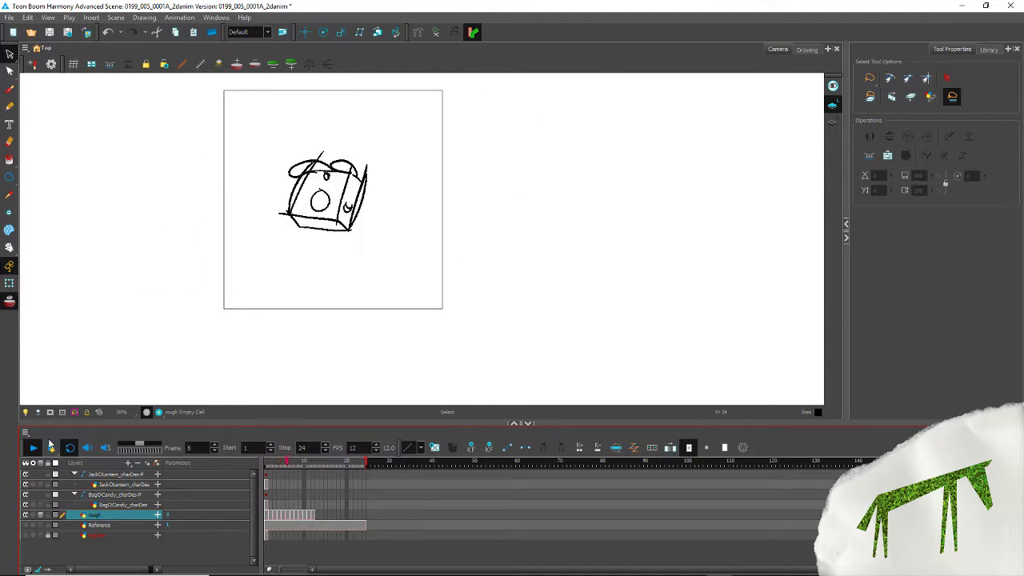
click(32, 448)
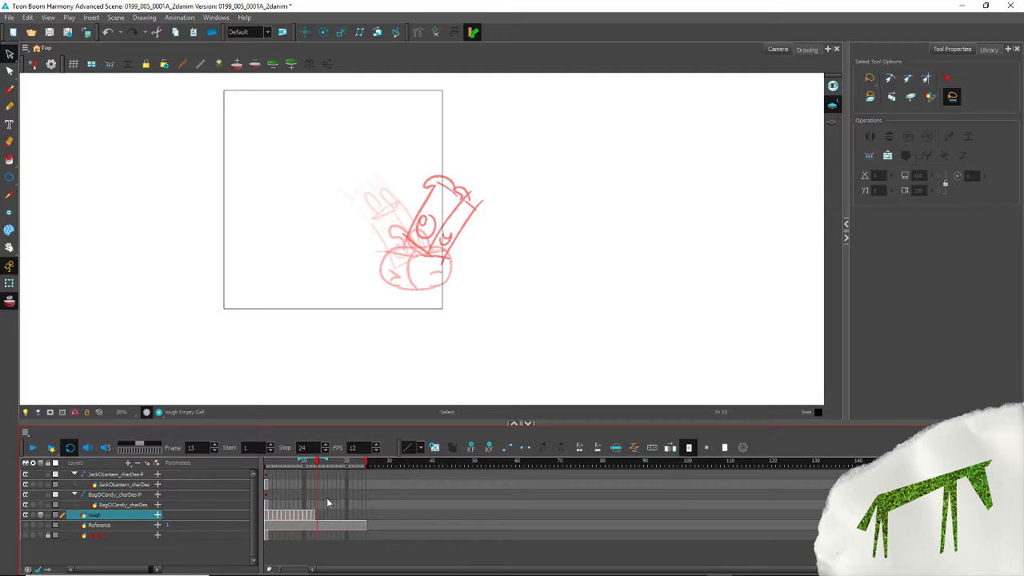
Step: Extend the exposure of the JackOLantern_charDes and BagOCandy_charDes drawings through frame 24
click(364, 495)
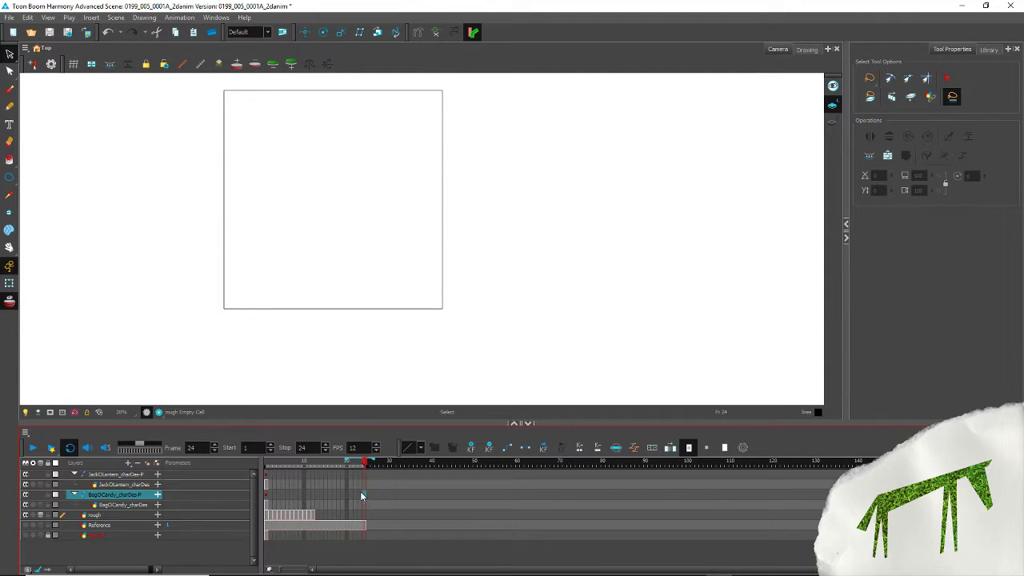
click(364, 473)
click(363, 485)
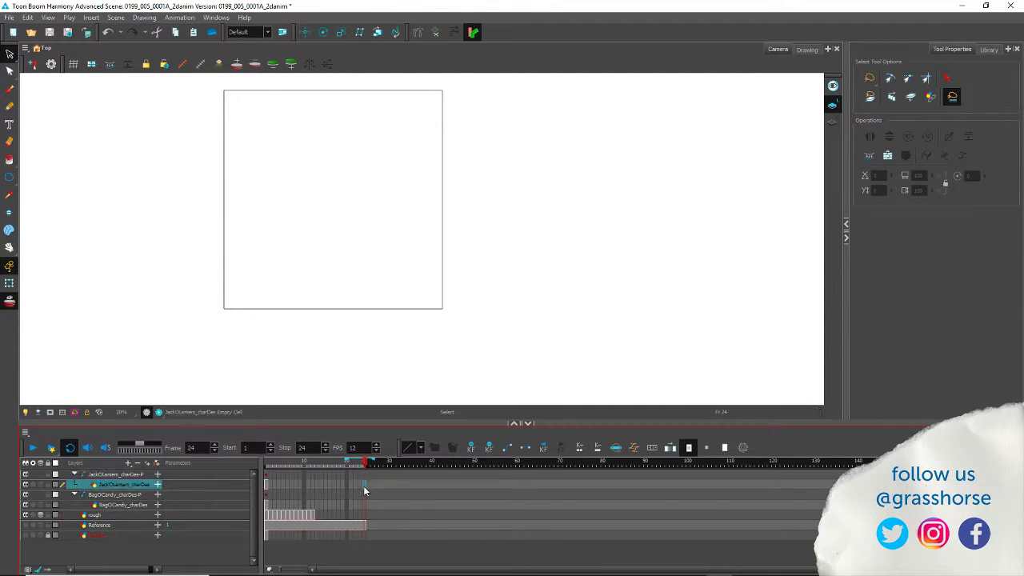
key(F5)
click(363, 504)
key(F5)
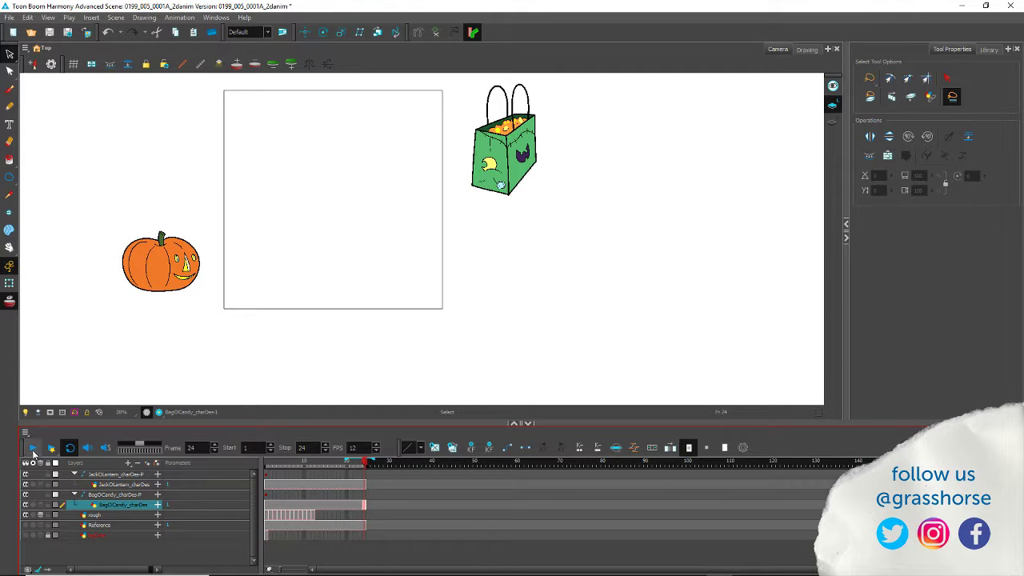
Step: Play the looped animation from frame 1 to check the rough bounce together with the coloured character designs
click(33, 450)
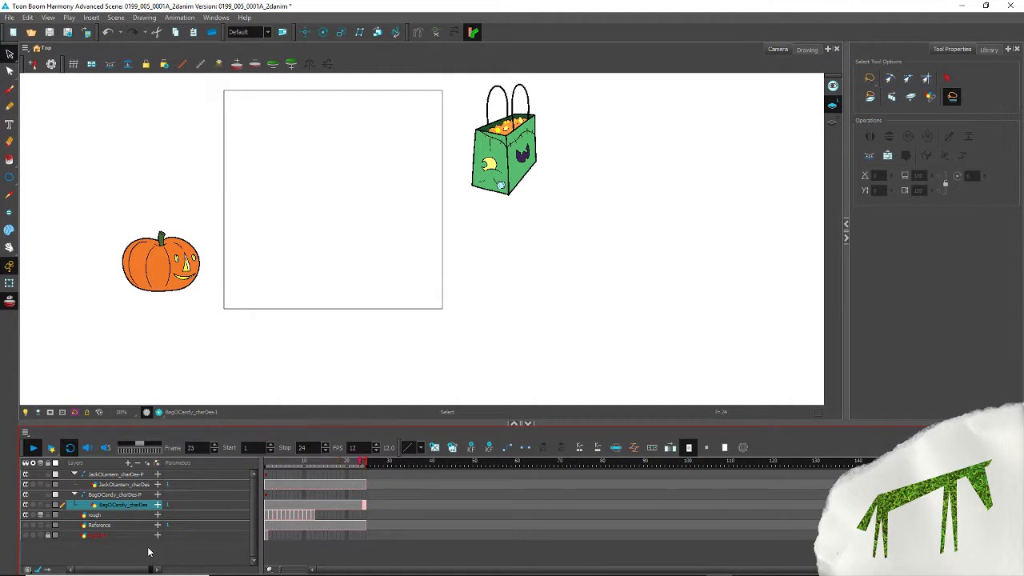
click(32, 450)
click(33, 450)
mouse_move(357, 462)
mouse_down()
mouse_move(276, 464)
mouse_move(314, 469)
mouse_move(266, 474)
mouse_move(313, 482)
mouse_move(267, 485)
mouse_up()
click(30, 449)
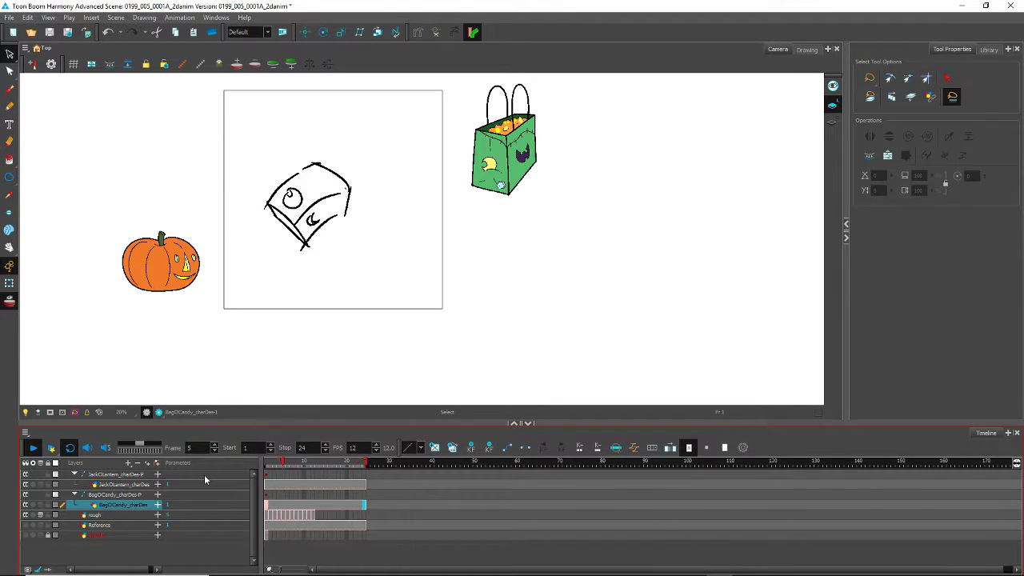
click(34, 449)
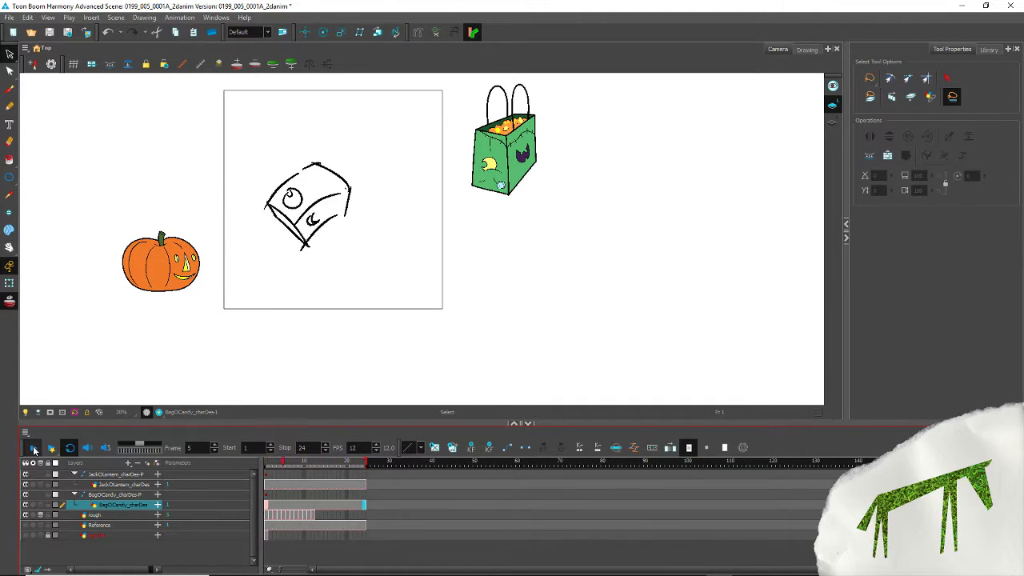
click(33, 449)
click(33, 449)
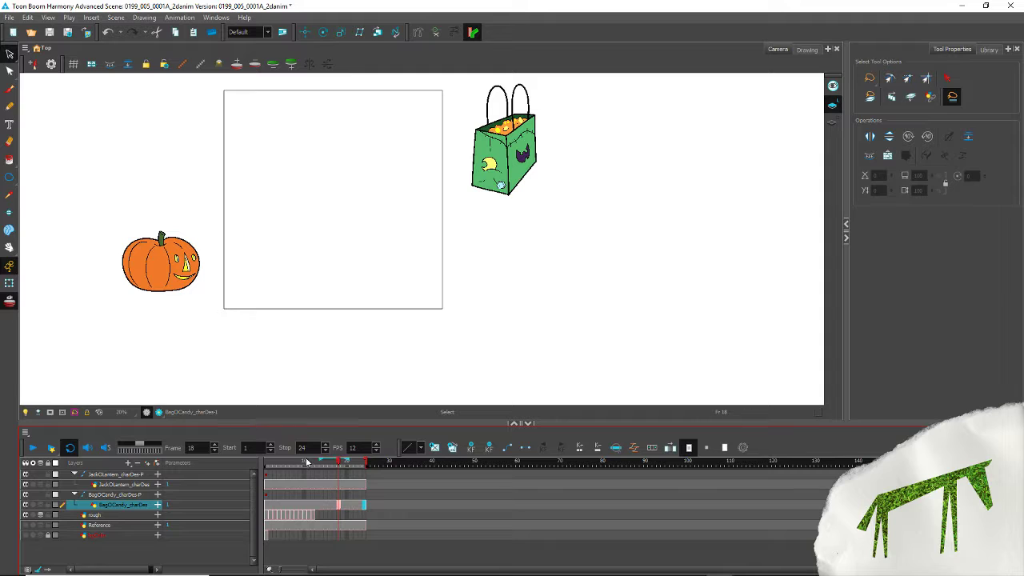
Step: Return to frame 1 and add a vector drawing layer named bagOCandy_rough above the rough layer
drag(339, 462, 254, 458)
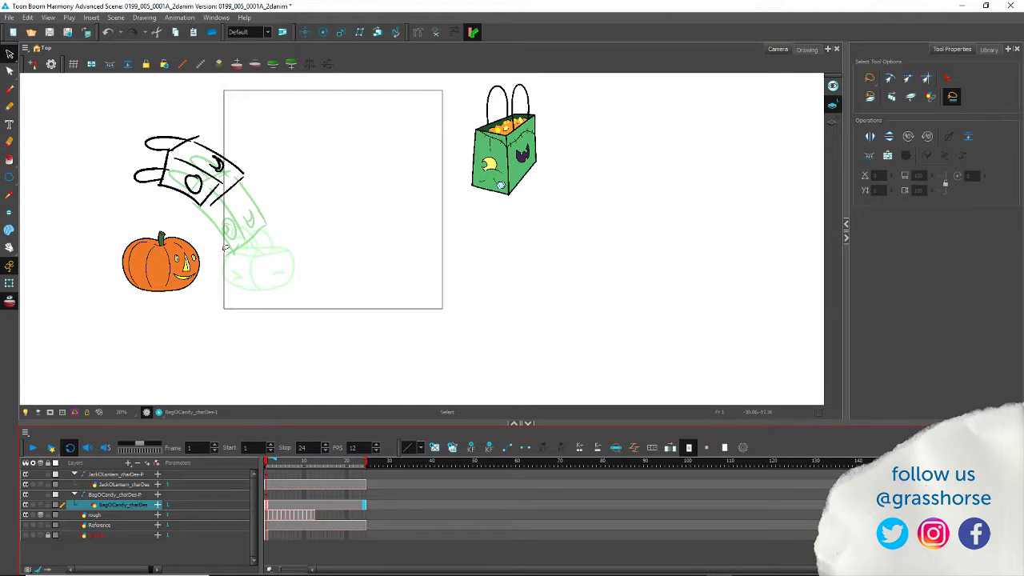
scroll(201, 212, up, 3)
scroll(215, 247, down, 1)
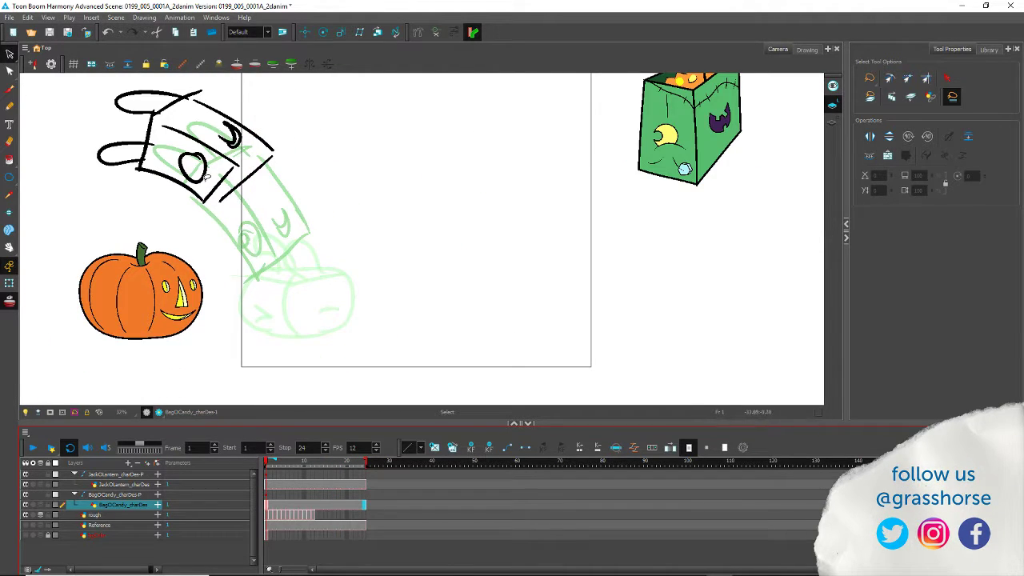
mouse_move(215, 247)
mouse_down()
mouse_move(352, 319)
mouse_move(359, 267)
mouse_move(256, 253)
mouse_up()
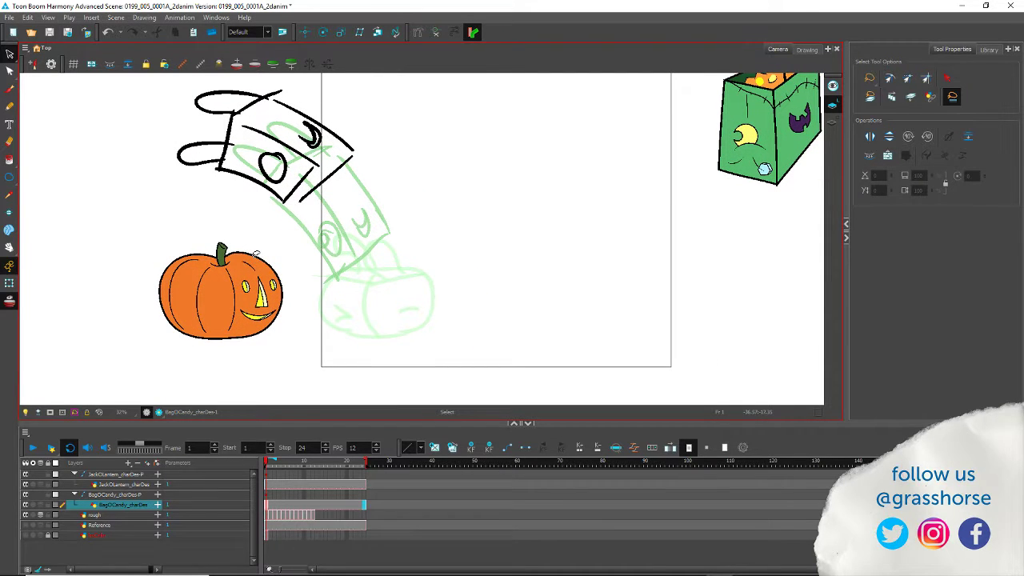
click(94, 514)
click(128, 463)
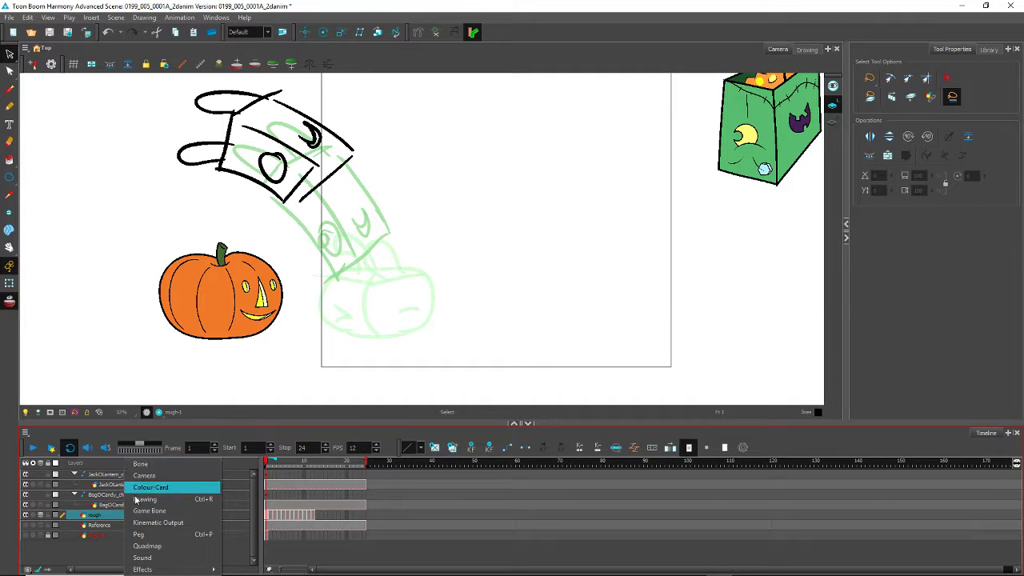
click(136, 499)
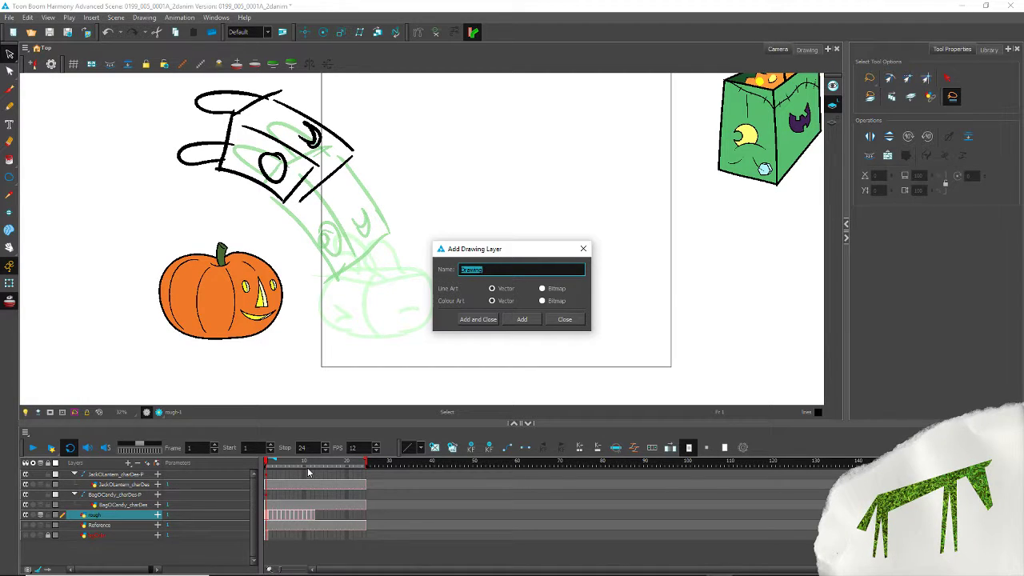
text(bagOCandy_ro)
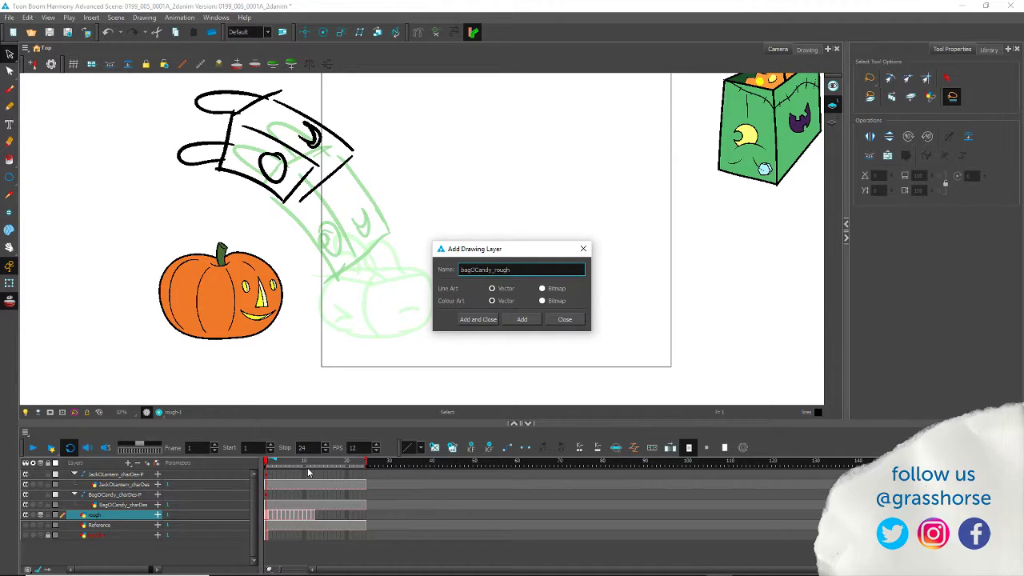
text(ugh)
click(470, 316)
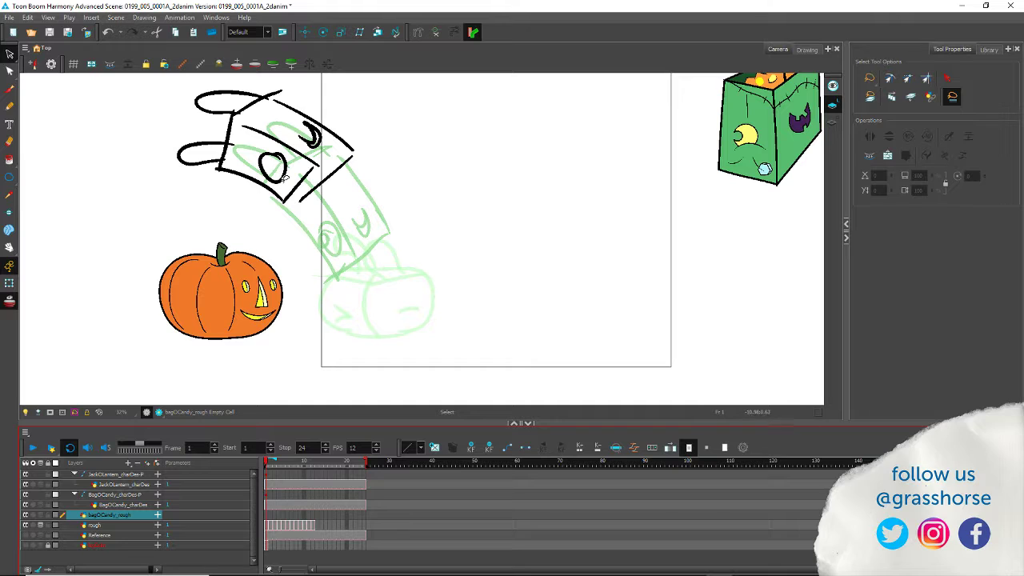
Step: Turn off onion skinning for the rough layer, keep it on for bagOCandy_rough, and return to the Select tool
click(40, 526)
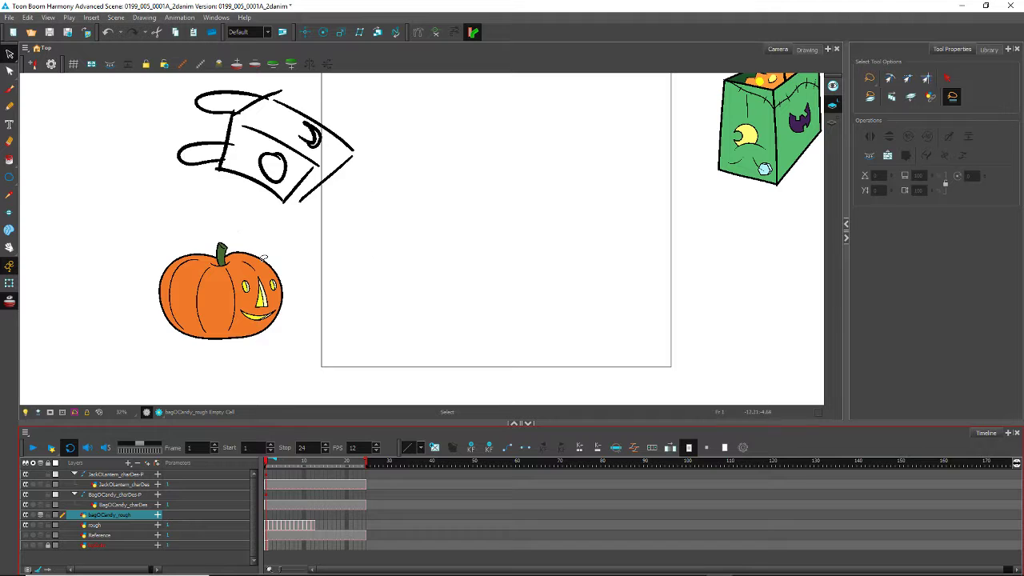
drag(505, 231, 493, 326)
click(10, 124)
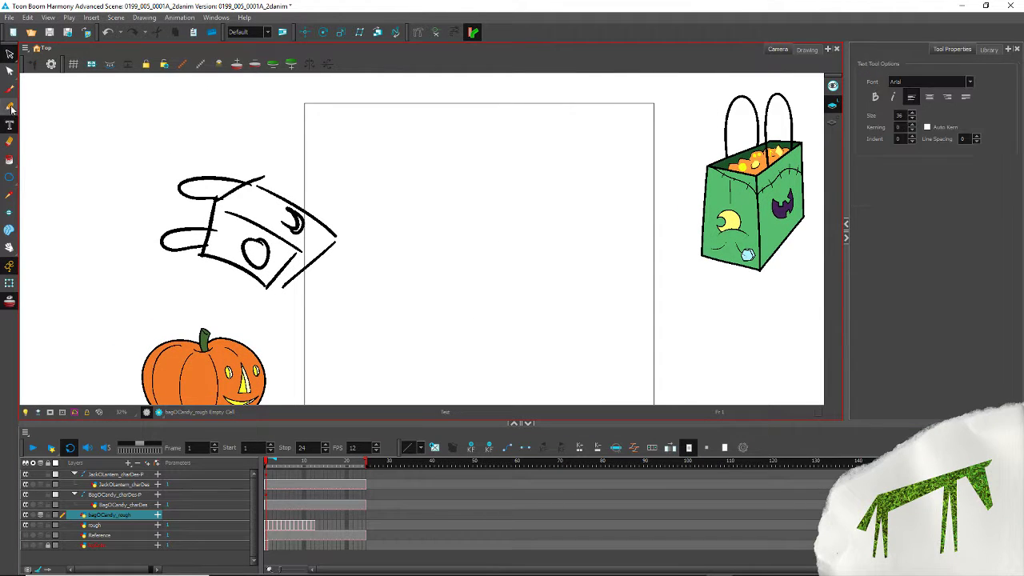
click(10, 107)
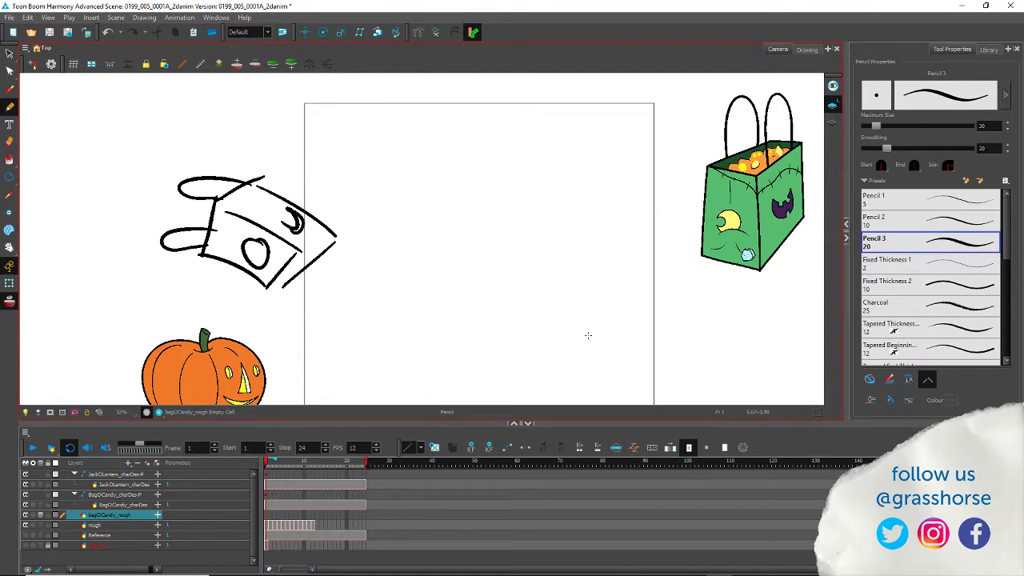
key(alt+s)
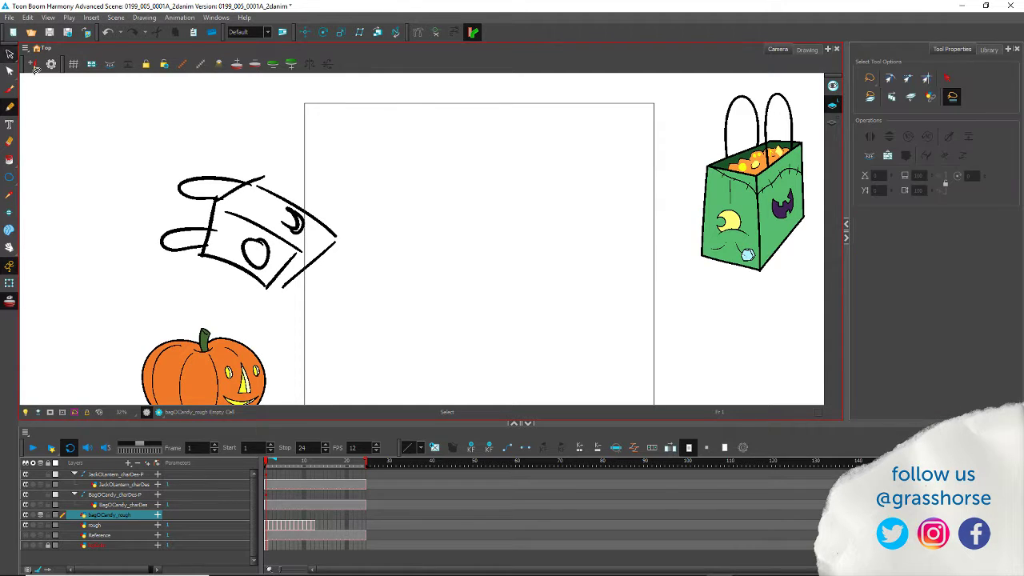
Step: Using the BagOCandy_charDes-P peg, move the coloured bag onto frame 1's rough pose and rotate it counter-clockwise to match
click(100, 495)
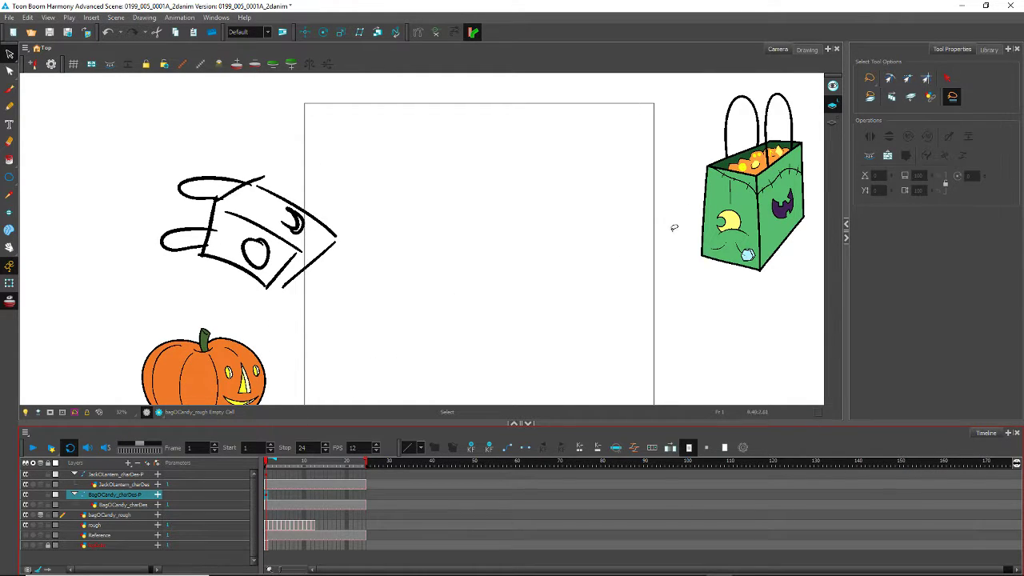
click(8, 284)
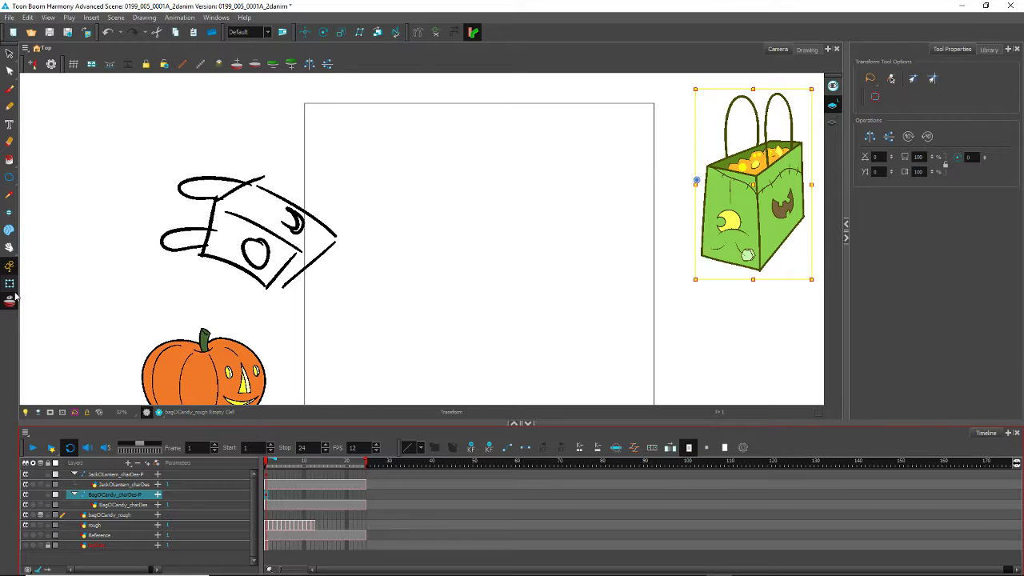
mouse_move(719, 227)
mouse_down()
mouse_move(626, 213)
mouse_move(221, 275)
mouse_move(226, 255)
mouse_up()
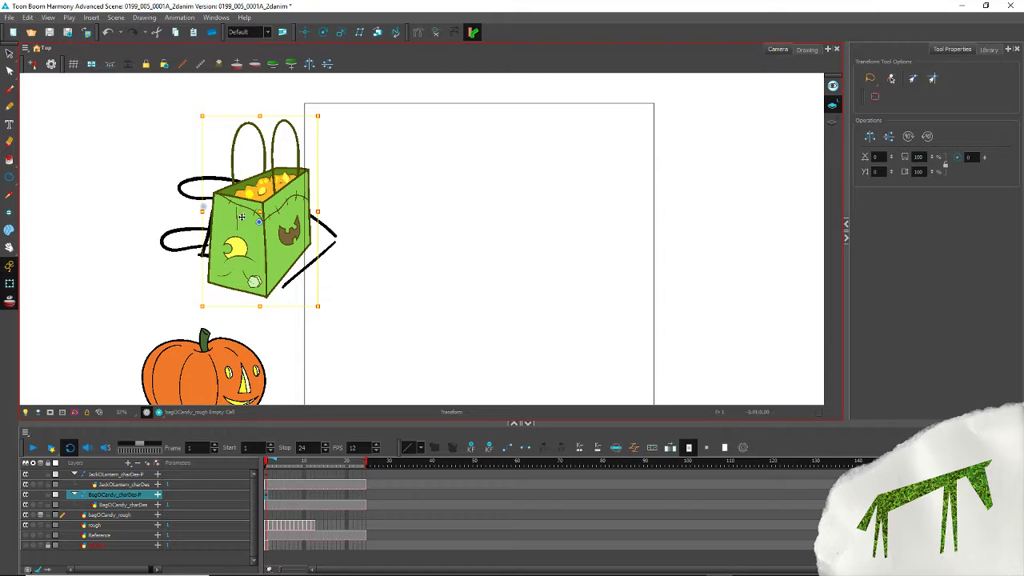
mouse_move(199, 314)
mouse_down()
mouse_move(334, 325)
mouse_move(304, 320)
mouse_up()
mouse_move(246, 254)
mouse_down()
mouse_move(242, 319)
mouse_move(244, 198)
mouse_move(249, 272)
mouse_up()
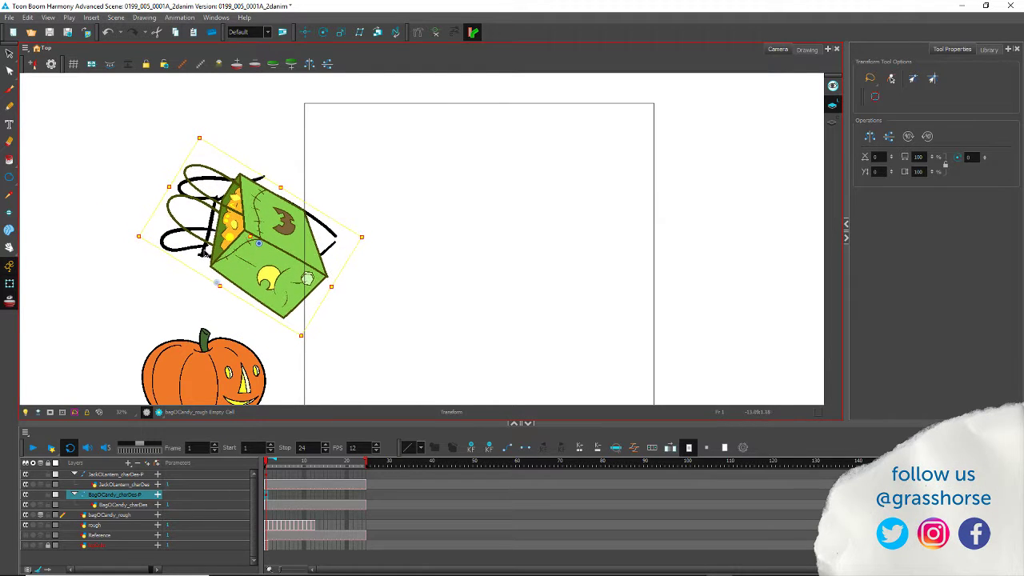
Step: Move the bag down the falling arc on frame 2 and onto the ground contact on frame 3, rotating it clockwise to match each rough
key(period)
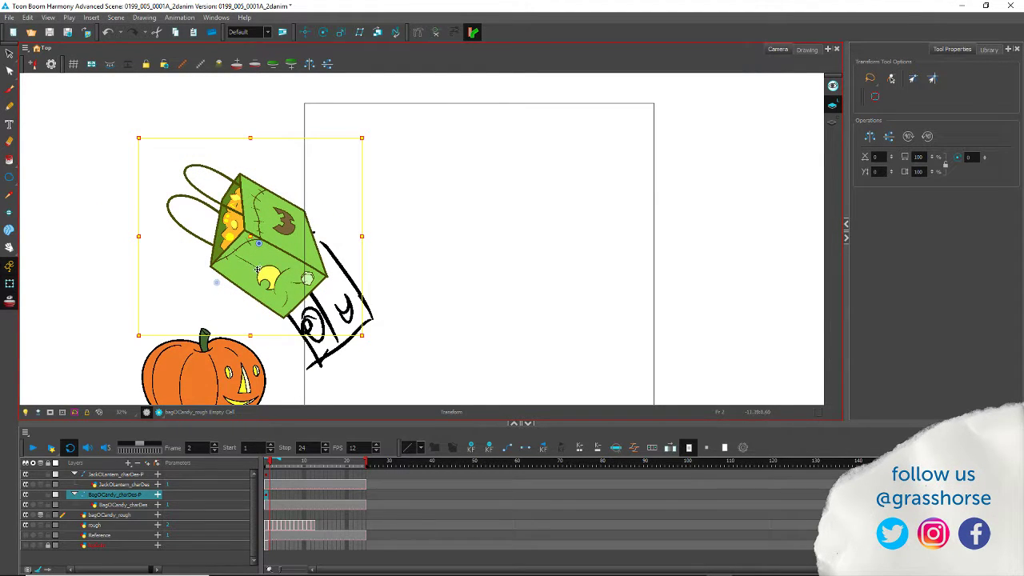
mouse_move(258, 269)
mouse_down()
mouse_move(315, 354)
mouse_move(311, 372)
mouse_up()
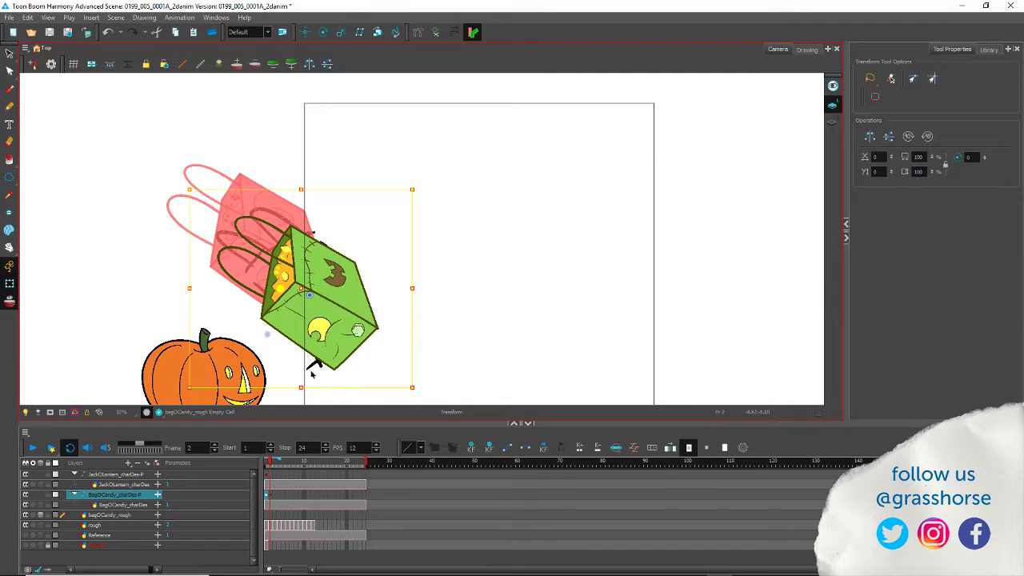
drag(184, 394, 151, 345)
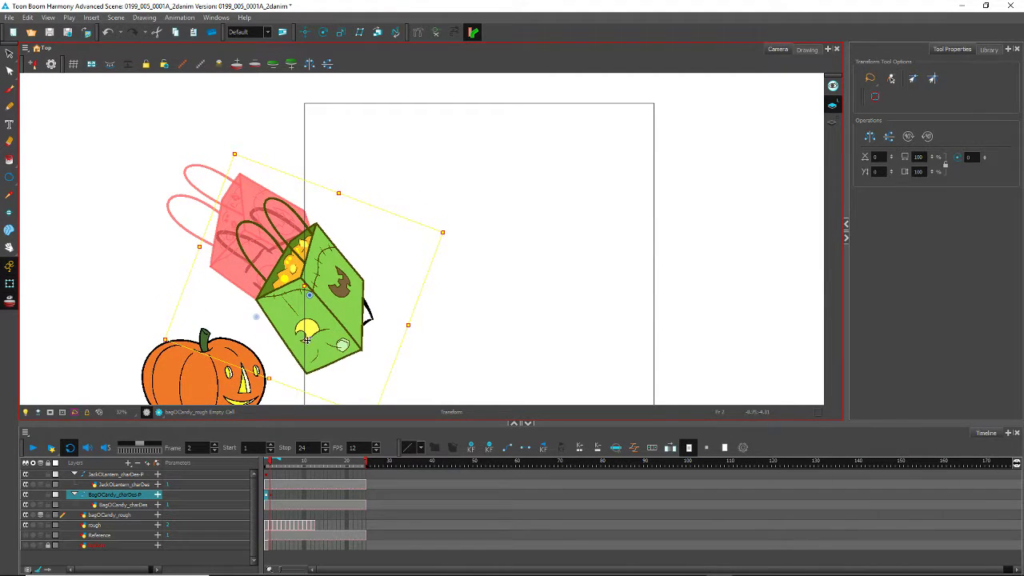
key(period)
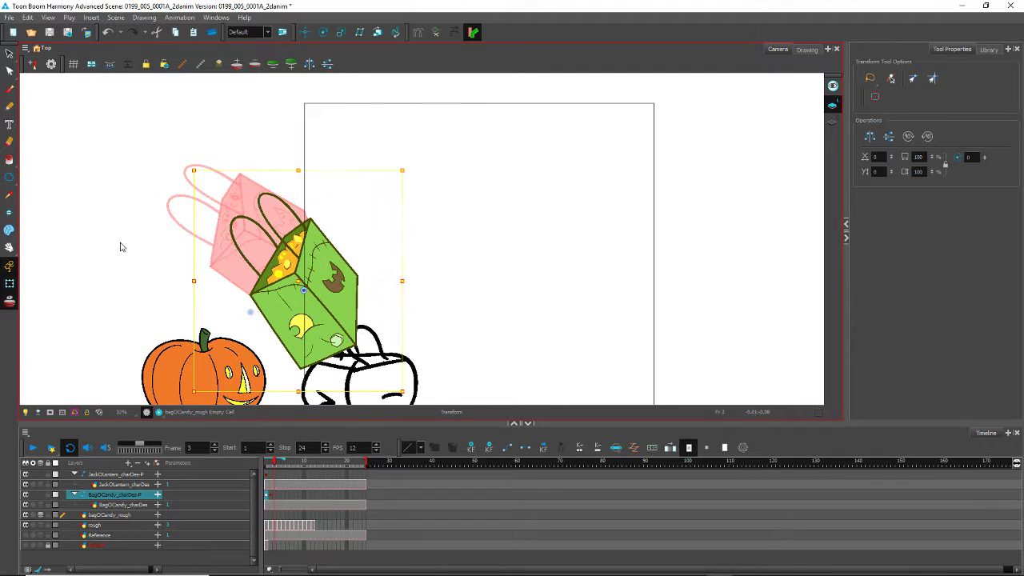
key(space)
drag(263, 352, 339, 279)
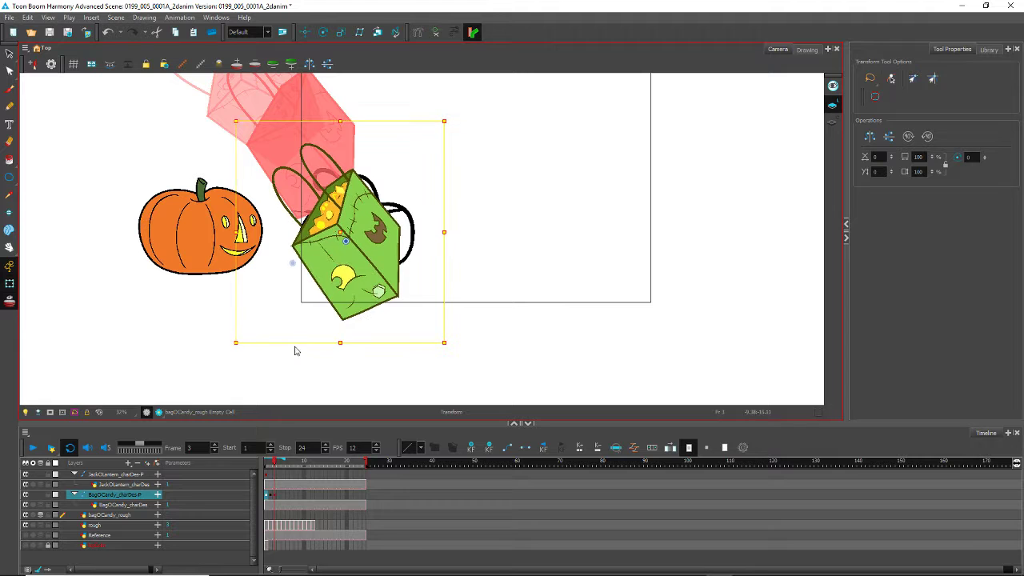
drag(233, 349, 181, 262)
Step: Position the bag on the rising arc over the roughs on frames 4 and 5, tilting it further clockwise on each frame
drag(329, 279, 361, 201)
key(period)
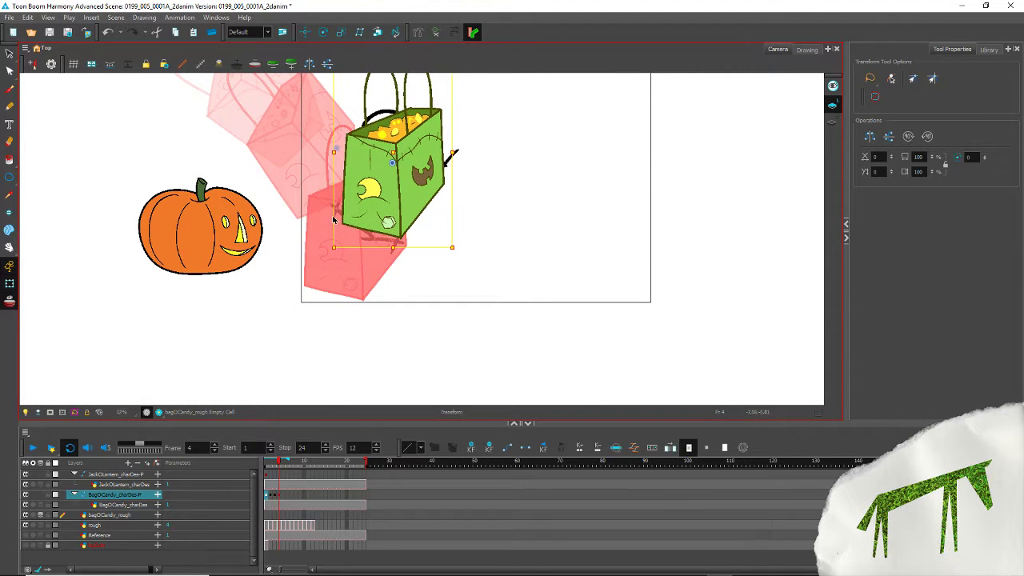
drag(328, 254, 294, 212)
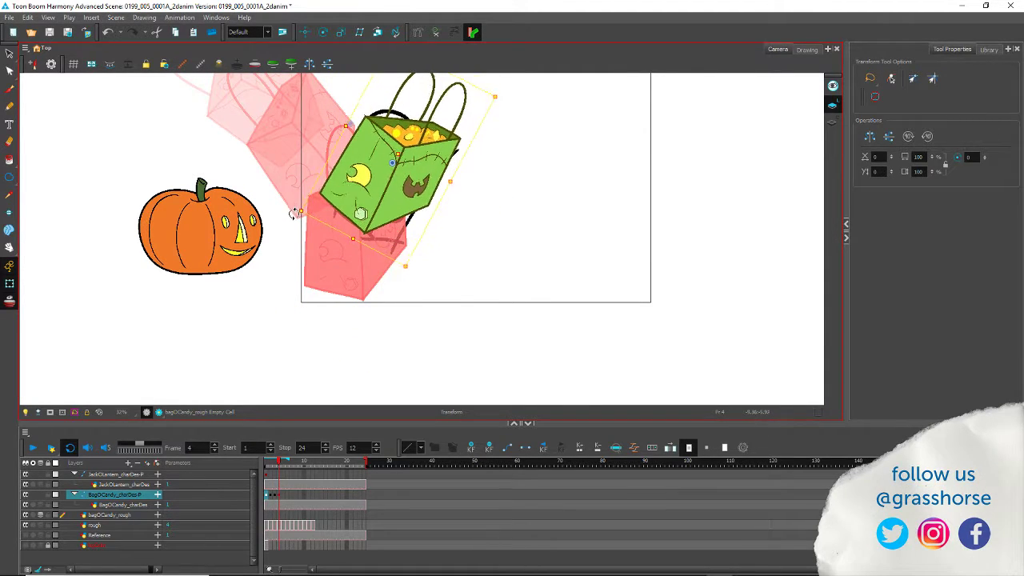
key(period)
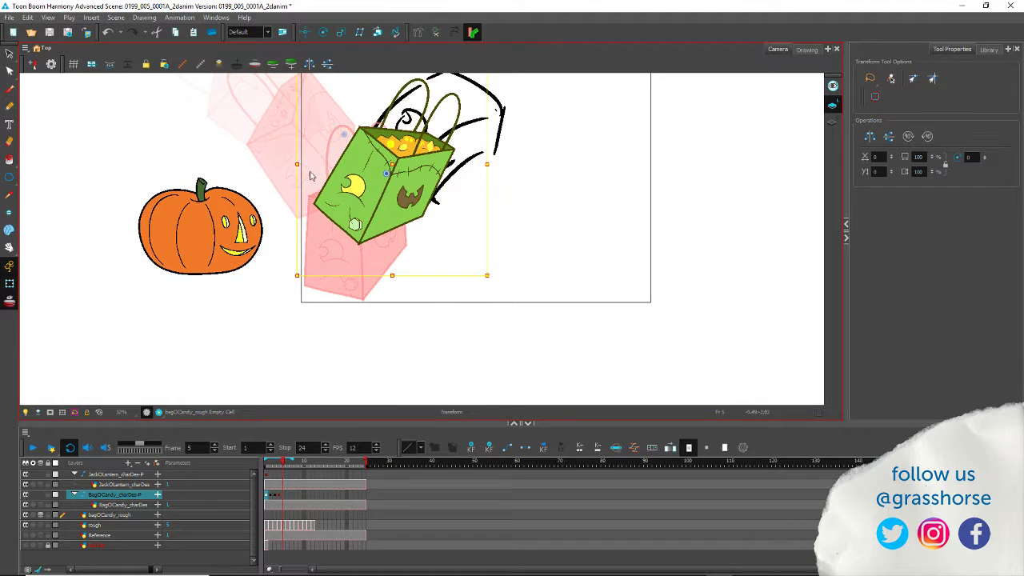
drag(331, 161, 246, 251)
drag(264, 288, 315, 239)
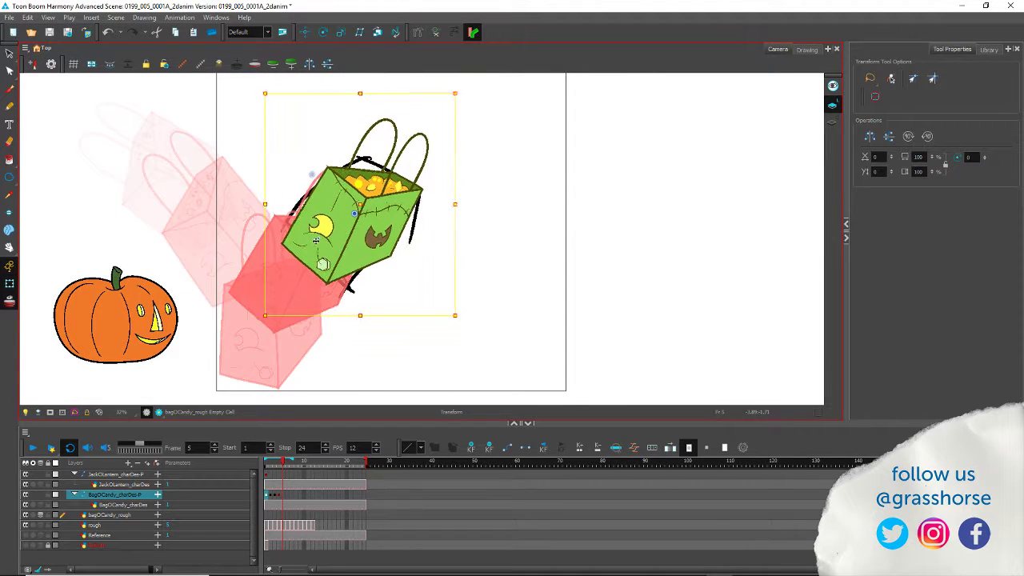
drag(260, 323, 232, 290)
Step: Move the bag onto the rough poses near the arc's peak on frames 6 and 7, rotating it back counter-clockwise toward upright
key(period)
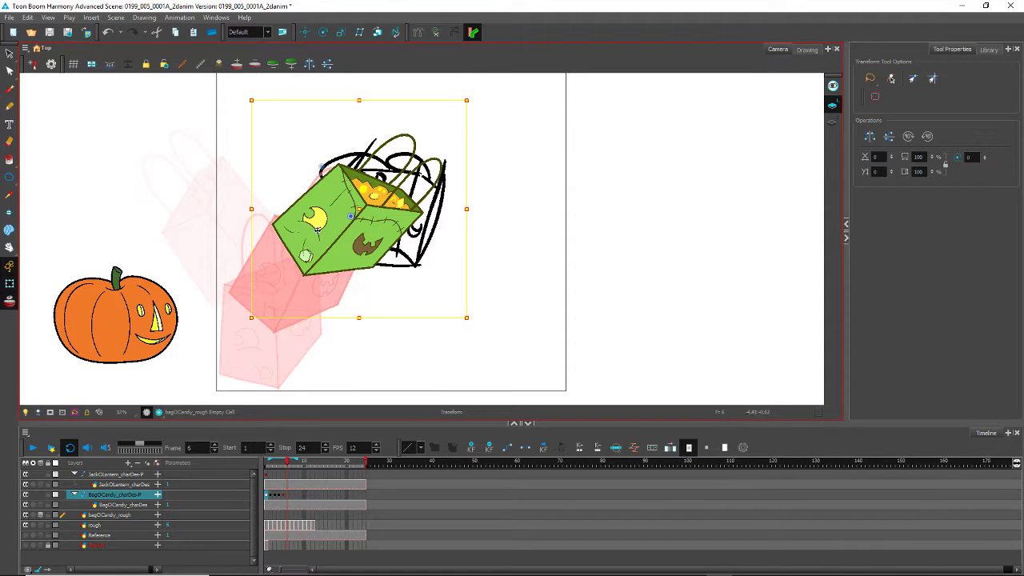
drag(305, 239, 334, 228)
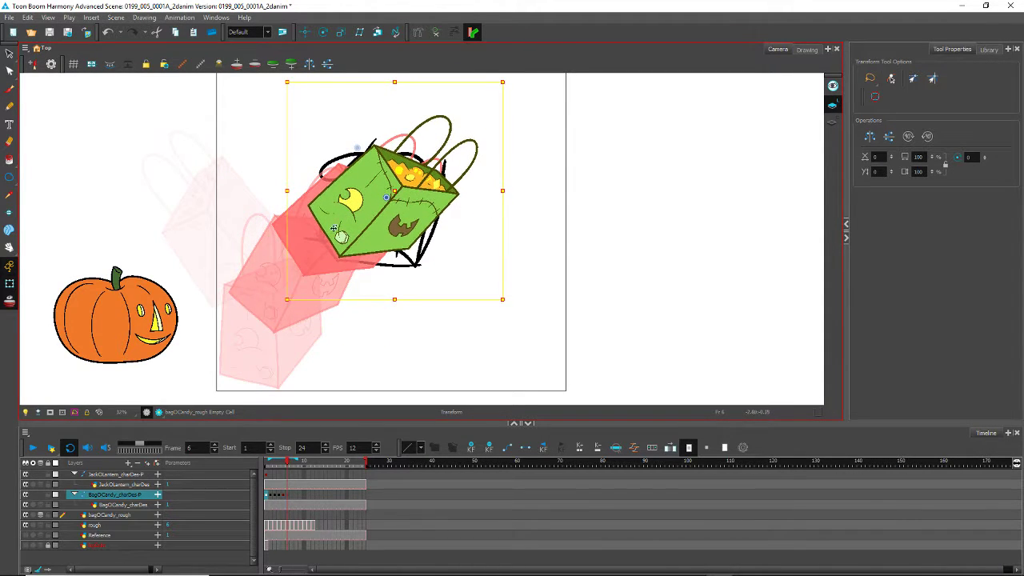
drag(280, 306, 332, 353)
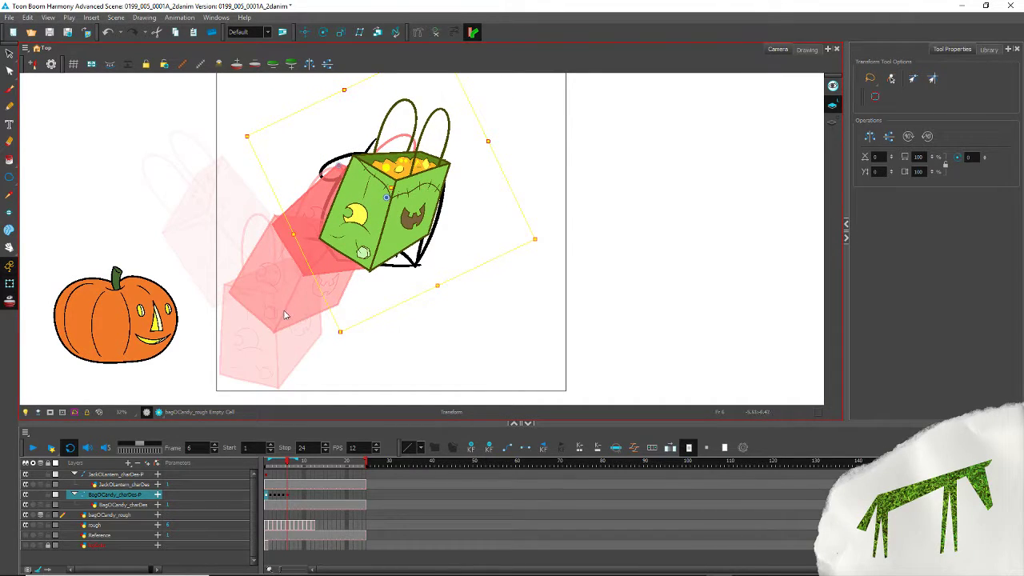
key(period)
drag(361, 237, 371, 228)
drag(312, 296, 354, 301)
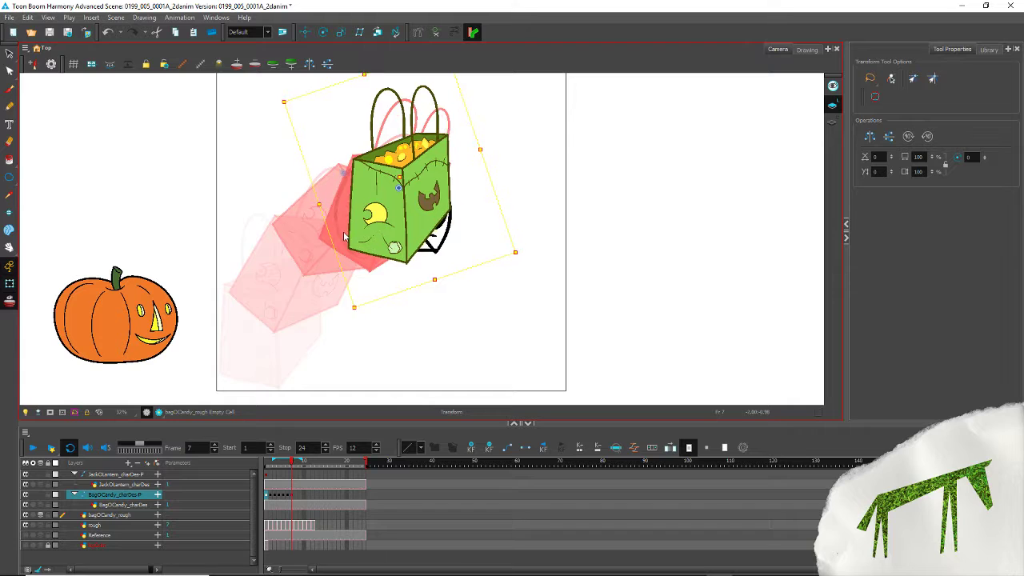
Step: On frame 8, shift the bag slightly right onto the rough and tilt it counter-clockwise to match
key(period)
drag(367, 238, 374, 238)
key(Up)
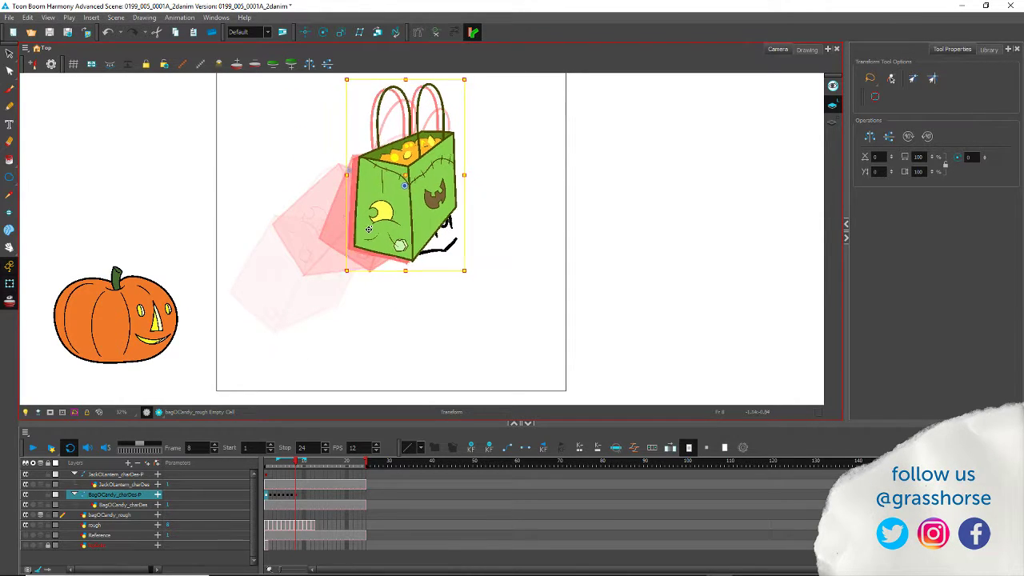
key(Left)
key(Up)
key(Left)
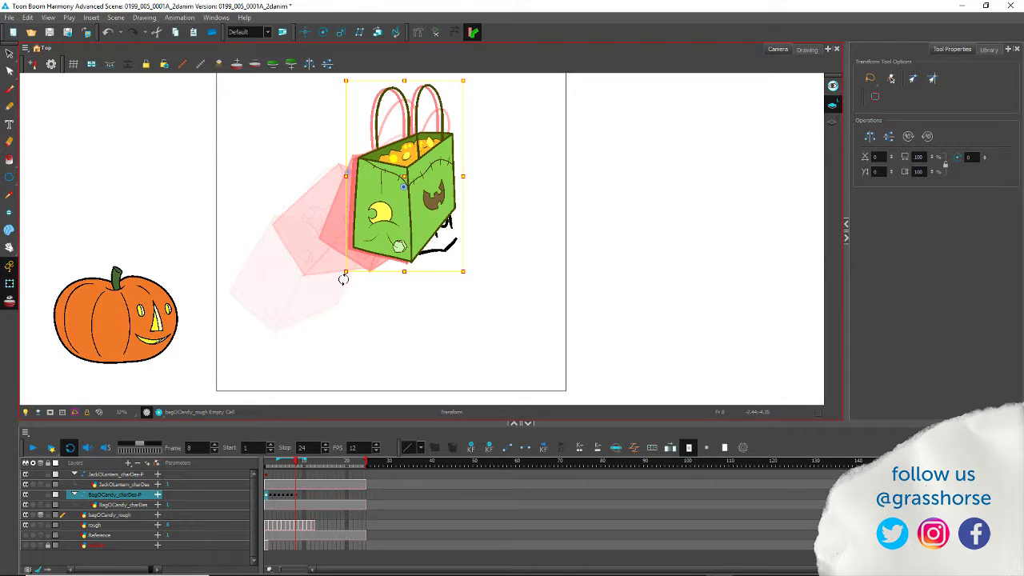
drag(343, 278, 355, 290)
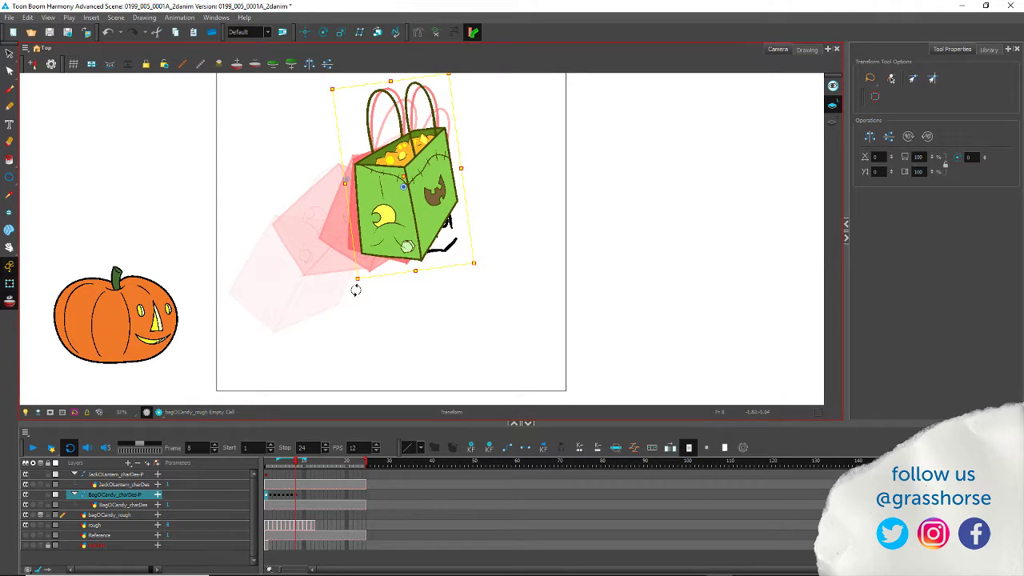
Step: Position the bag down the second falling arc on frames 9 and 10, rotating it further counter-clockwise to match each rough
key(.)
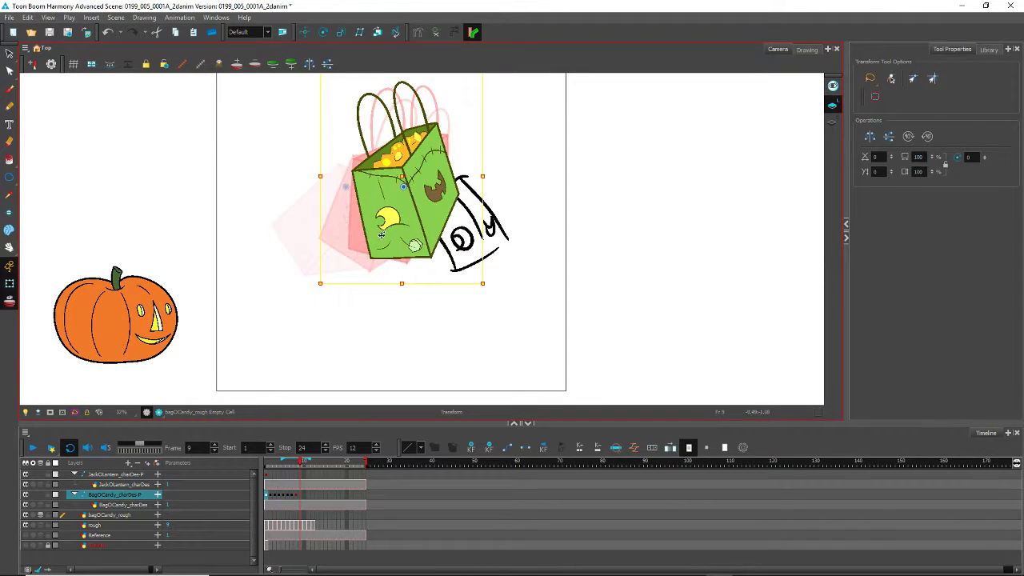
drag(381, 235, 437, 258)
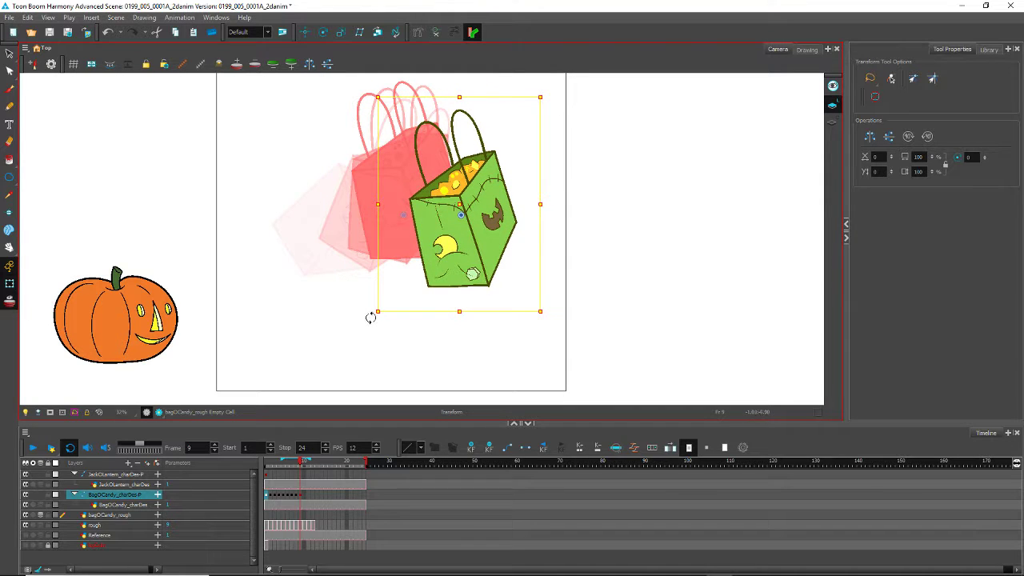
drag(370, 318, 397, 327)
drag(443, 247, 468, 300)
key(period)
drag(535, 292, 544, 298)
Step: Move the bag onto the second ground contact on frame 11 and rotate it clockwise to nearly upright
key(.)
drag(471, 303, 488, 344)
drag(408, 188, 477, 147)
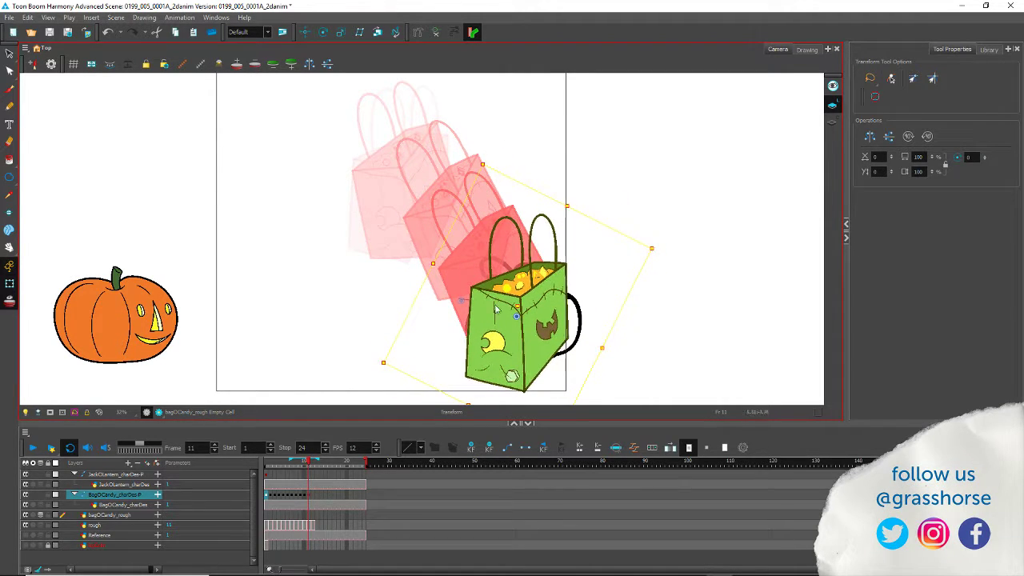
mouse_move(489, 362)
mouse_down()
mouse_move(501, 344)
mouse_move(501, 358)
mouse_up()
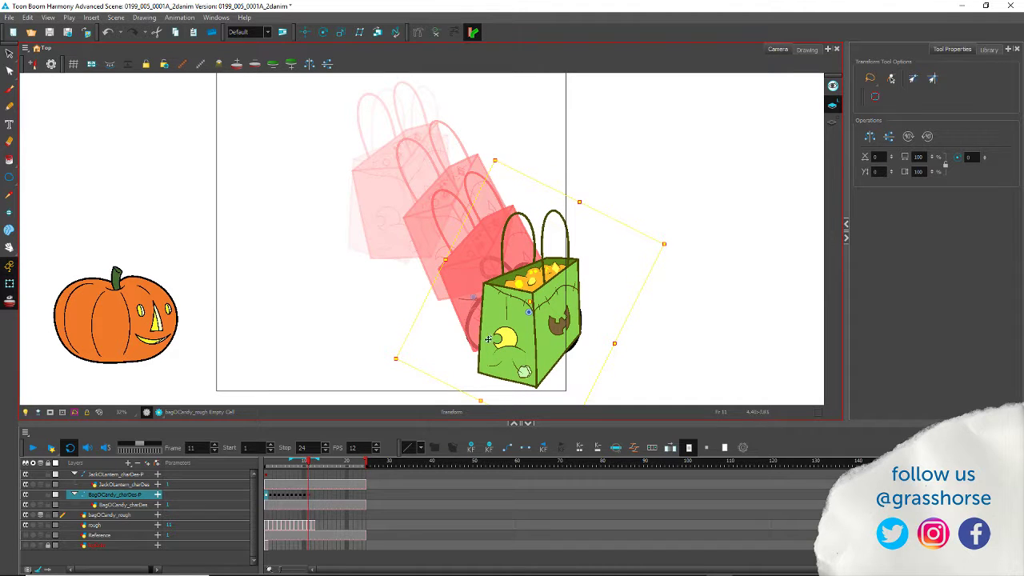
Step: Move the bag up the rising arc on frames 12 and 13, tilting it clockwise to match the rough and exit past the camera frame
key(period)
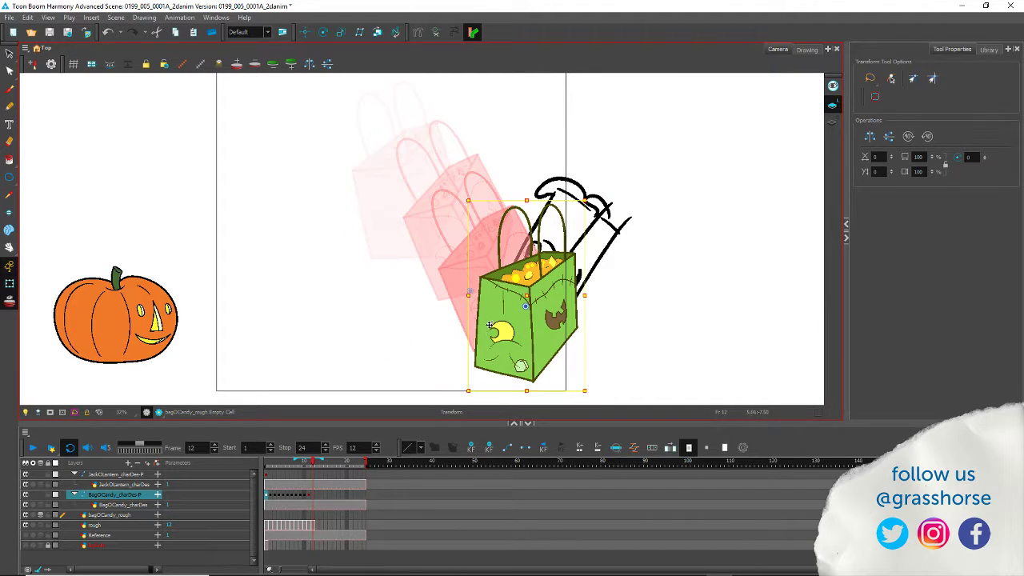
drag(489, 324, 531, 257)
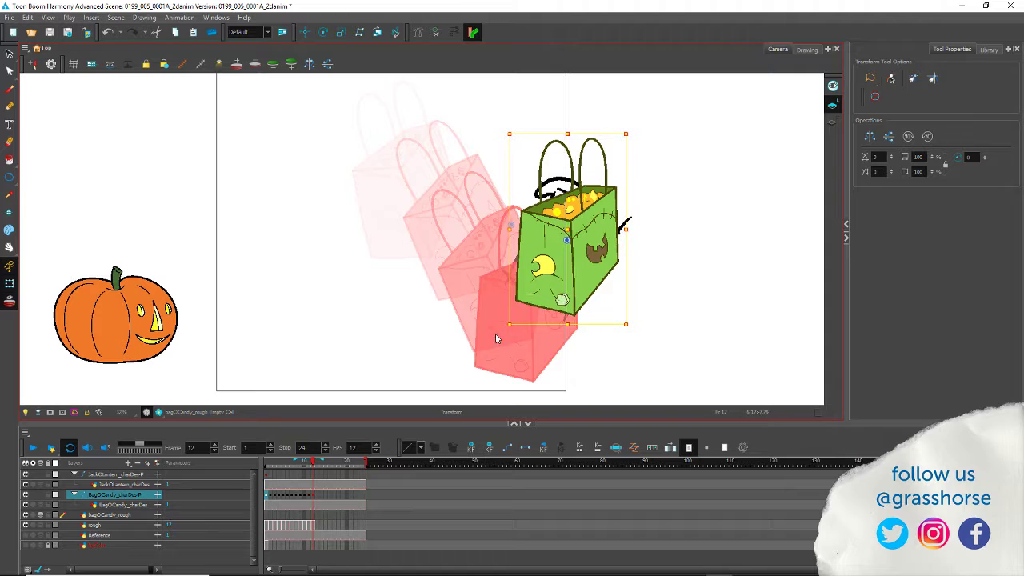
drag(507, 343, 472, 298)
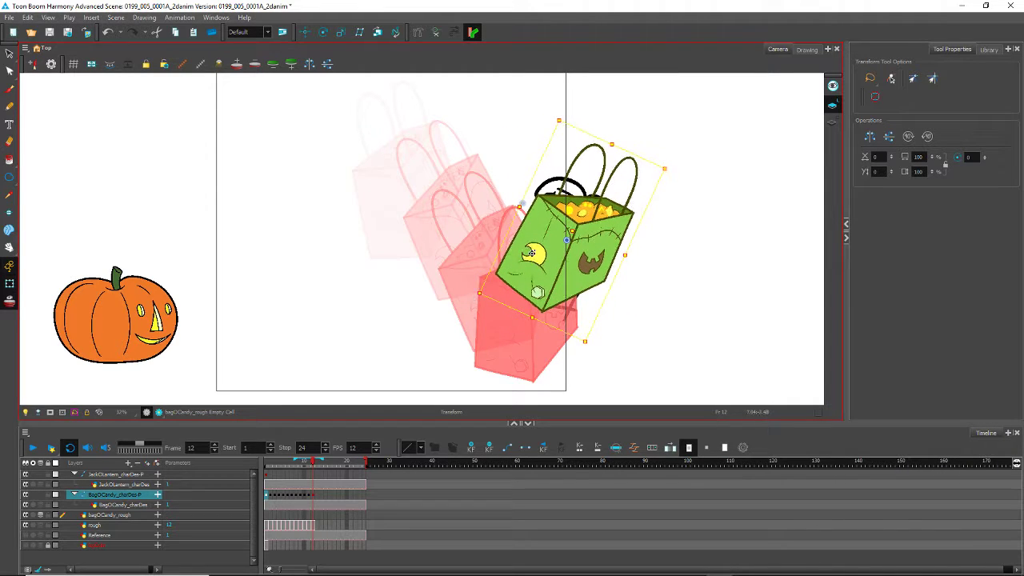
mouse_move(532, 253)
mouse_down()
mouse_move(406, 134)
mouse_move(516, 279)
mouse_move(525, 260)
mouse_up()
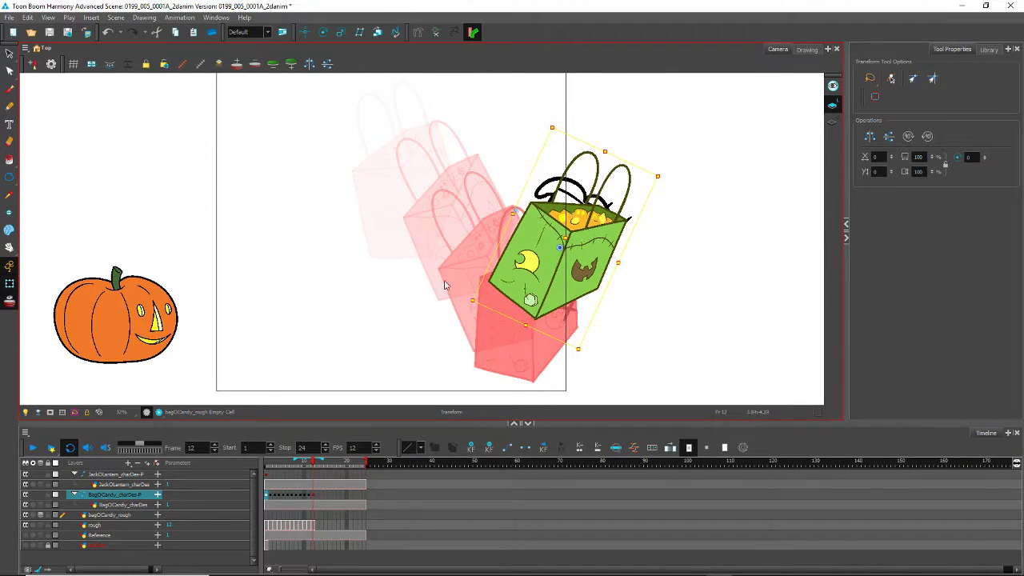
drag(465, 308, 462, 301)
drag(525, 258, 572, 199)
key(period)
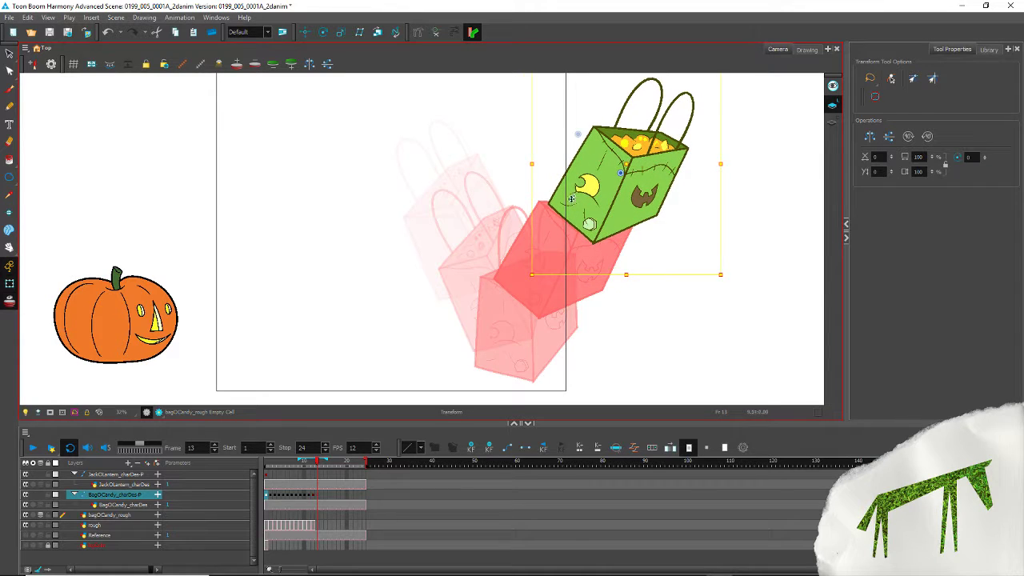
Step: Return to frame 1 and play back the bag's bounce to check the motion
key(comma)
key(comma)
key(comma)
key(comma)
key(comma)
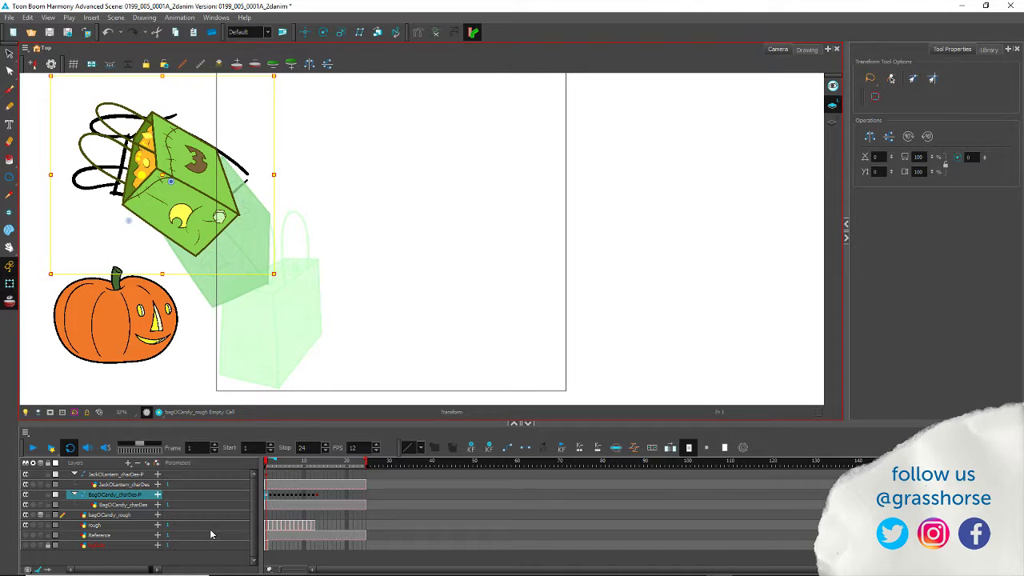
click(32, 449)
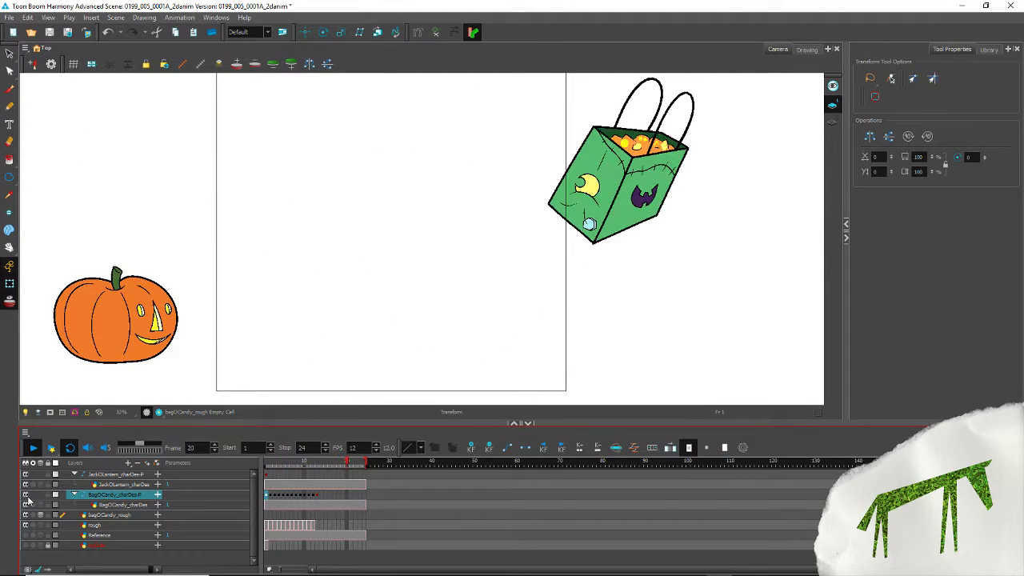
click(32, 448)
Step: Reorder the bagOCandy_rough and rough layers so both sit above the BagOCandy_charDes-P peg
click(102, 515)
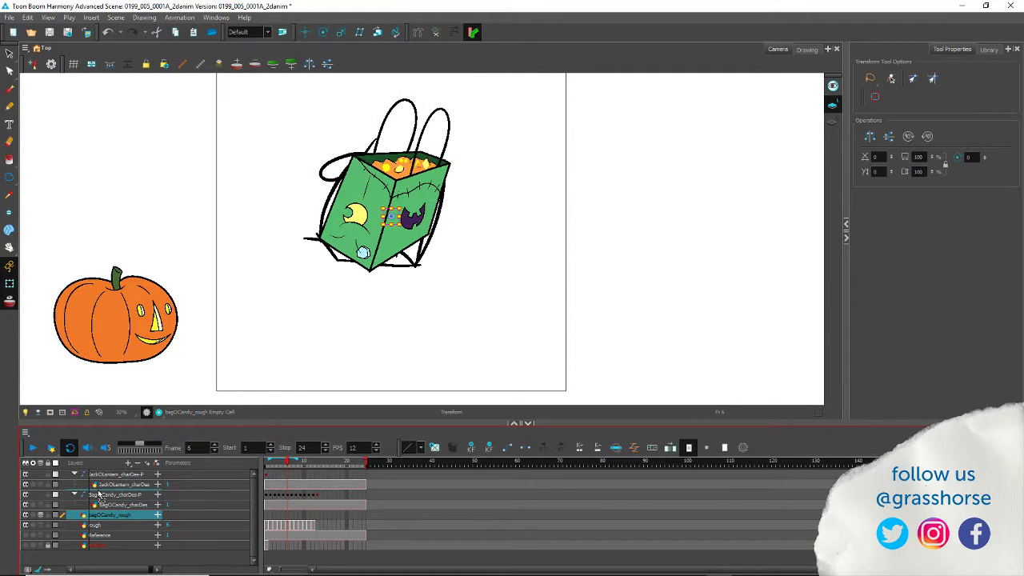
drag(101, 494, 109, 496)
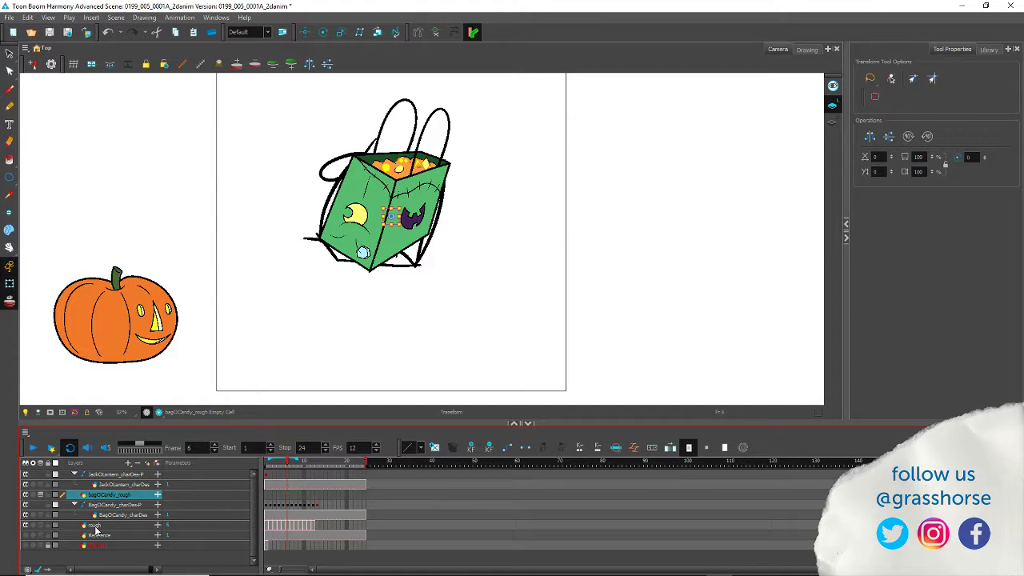
click(95, 525)
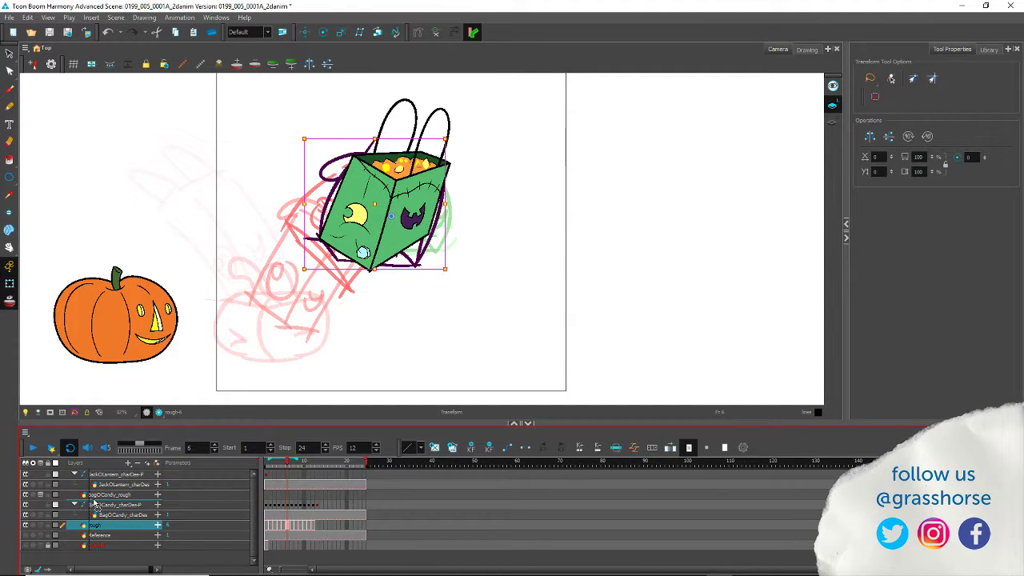
drag(94, 504, 95, 503)
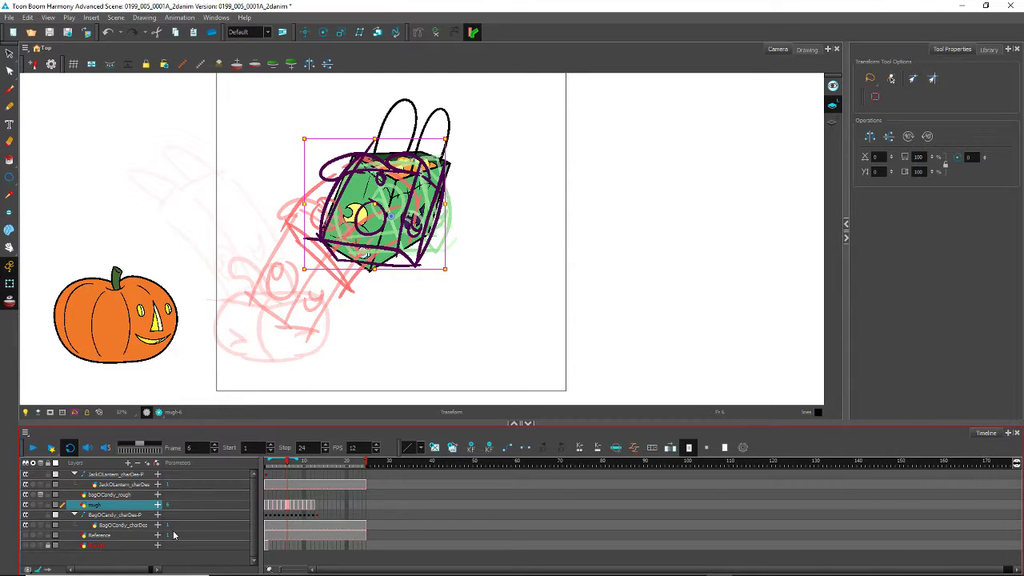
Step: On frame 1, reposition the bag with the BagOCandy_charDes-P peg, shifting it up and left over the rough
key(comma)
key(comma)
key(comma)
key(comma)
key(comma)
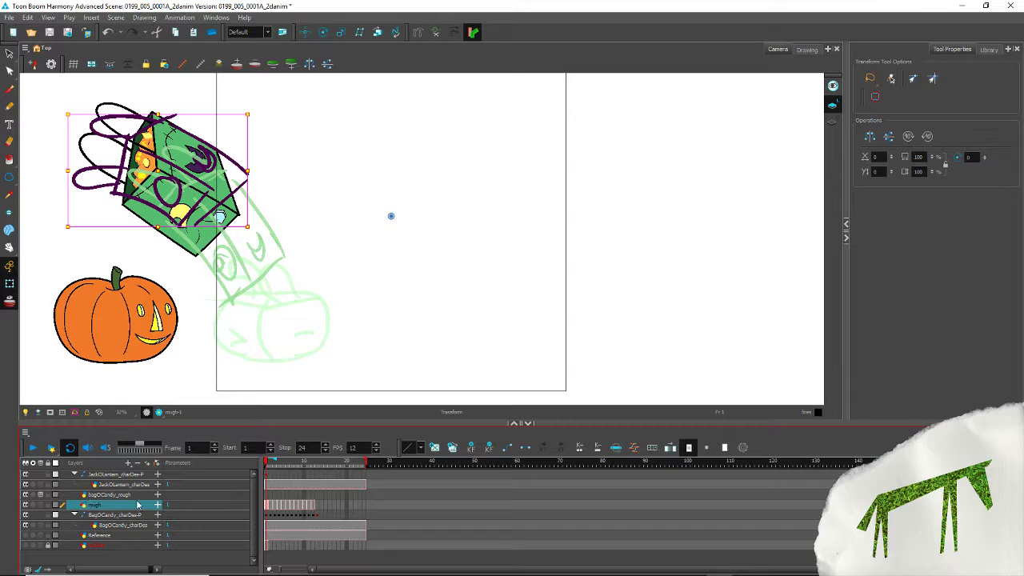
click(9, 106)
scroll(146, 195, up, 2)
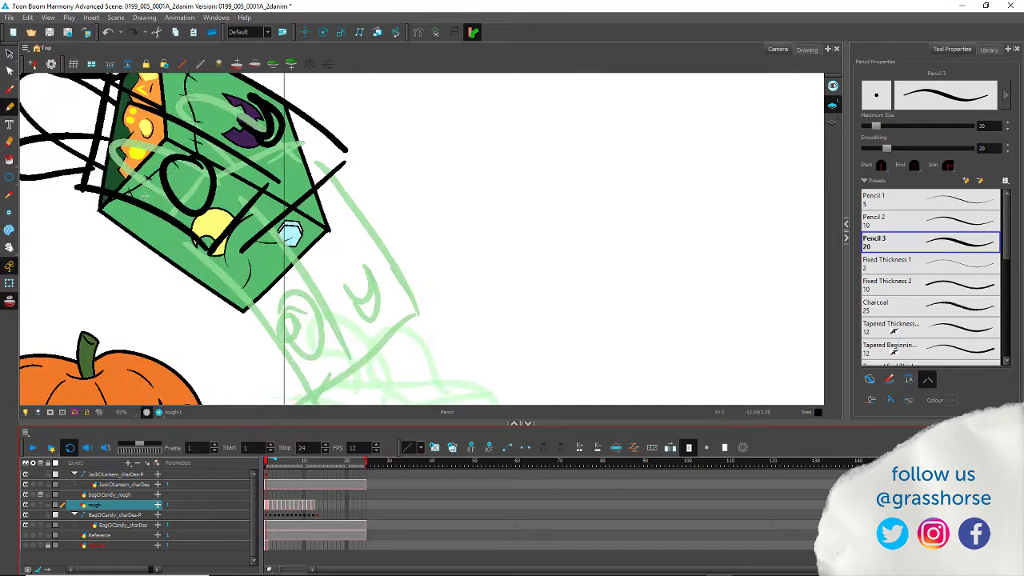
drag(192, 214, 294, 275)
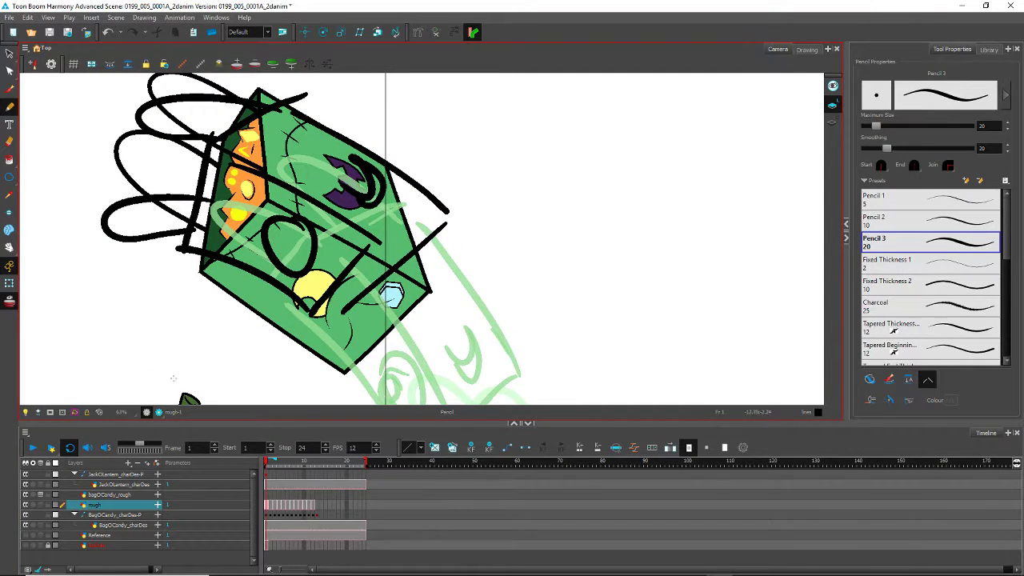
click(266, 516)
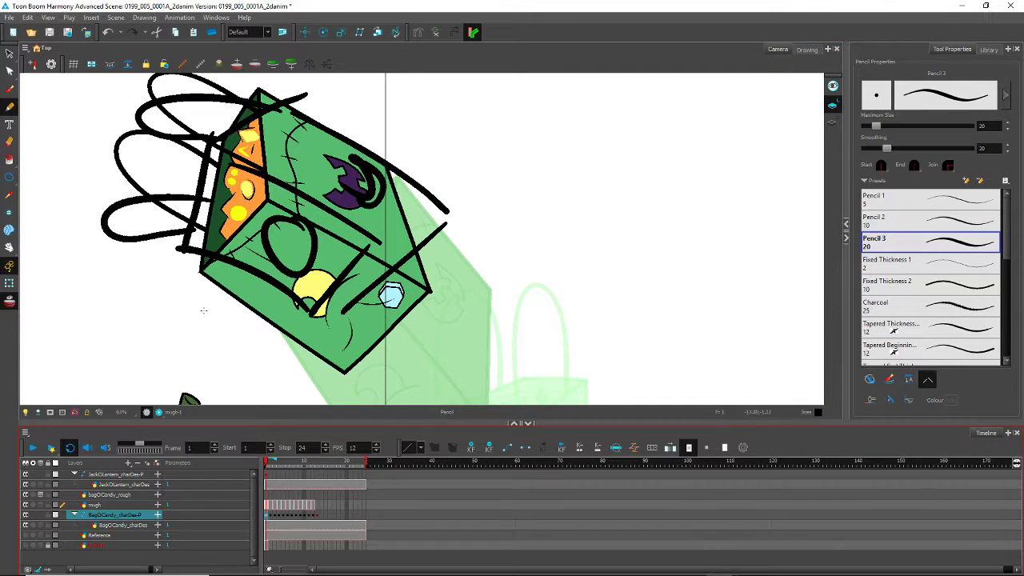
click(9, 300)
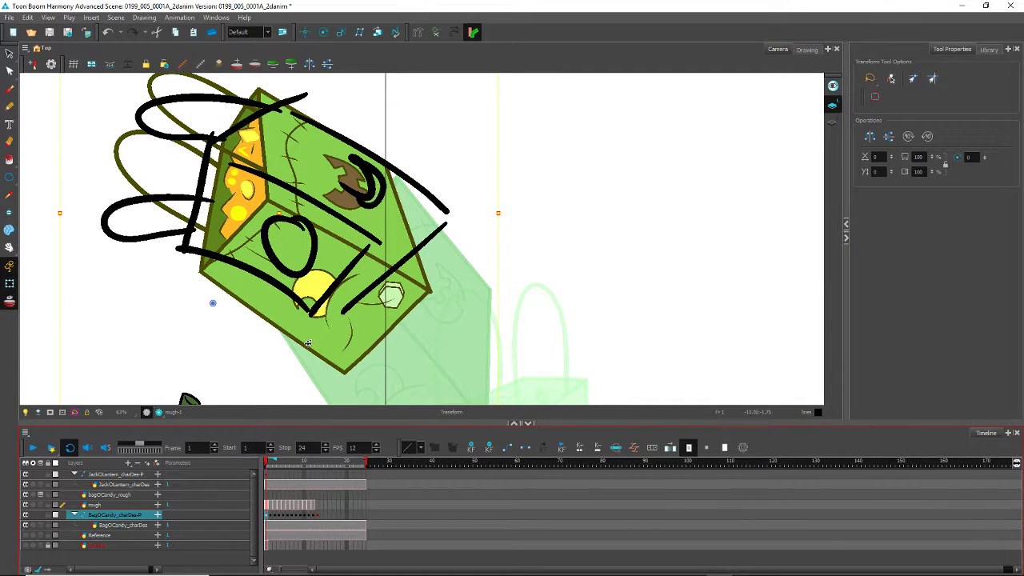
drag(306, 344, 284, 314)
Step: On frame 2, rotate the BagOCandy_charDes-P peg slightly counter-clockwise to align the bag with the rough
key(period)
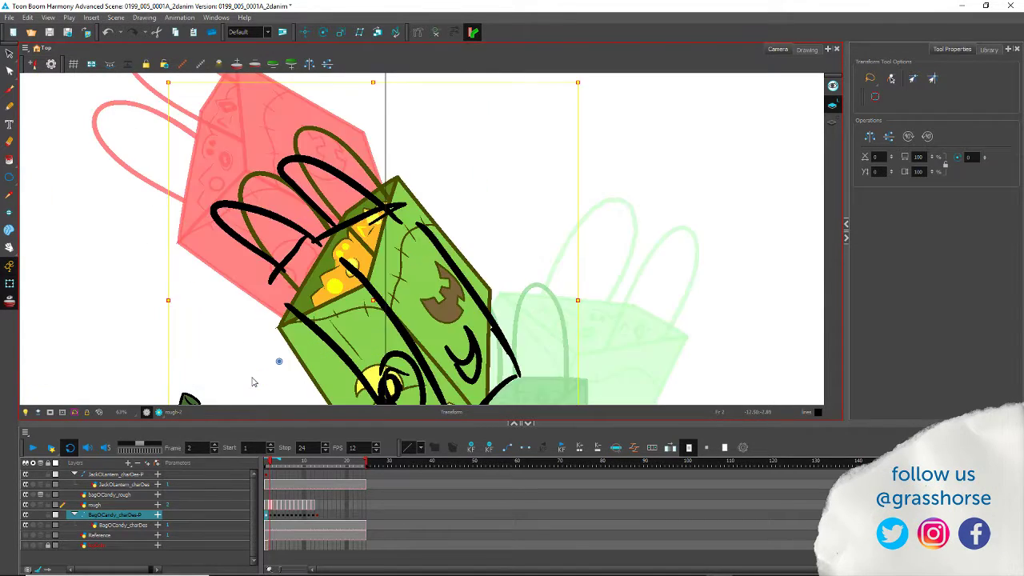
drag(272, 347, 168, 217)
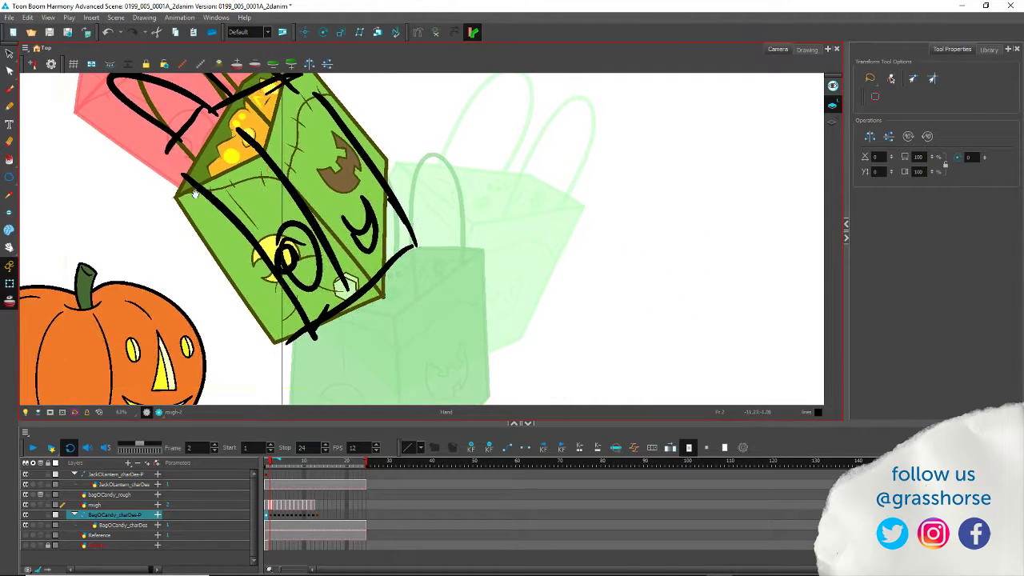
mouse_move(248, 290)
mouse_down()
mouse_move(232, 296)
mouse_move(247, 289)
mouse_up()
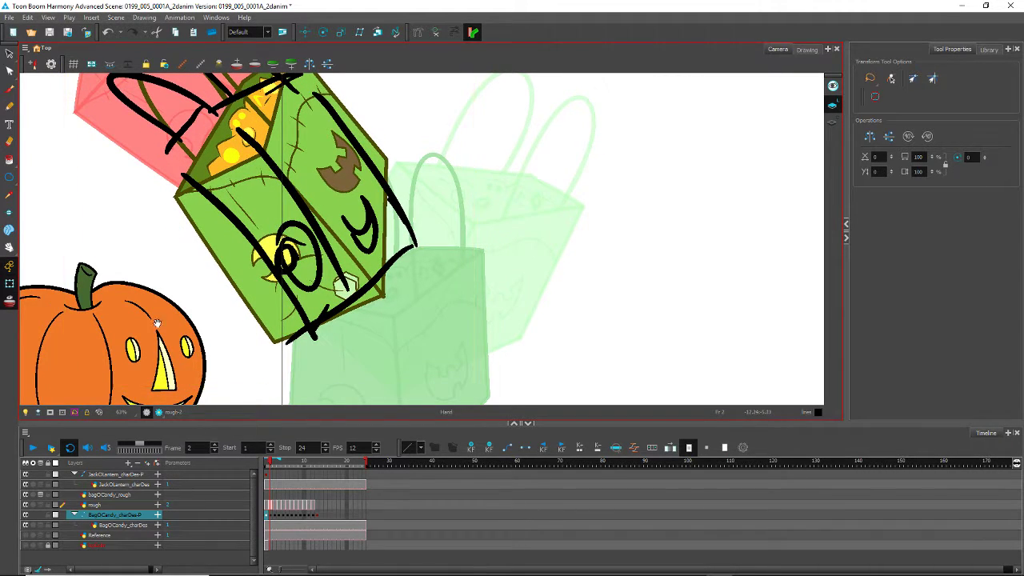
drag(110, 290, 183, 251)
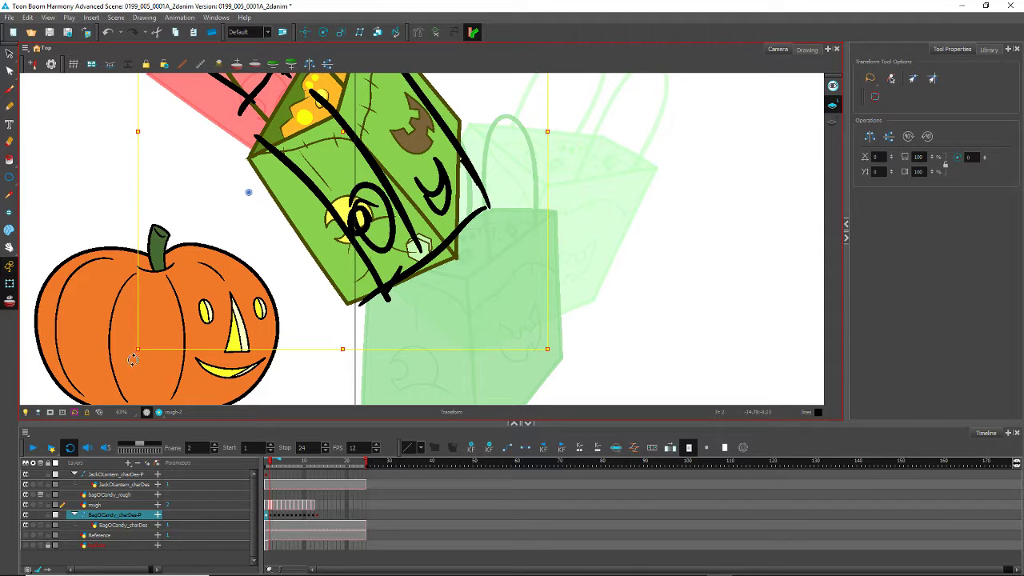
click(146, 380)
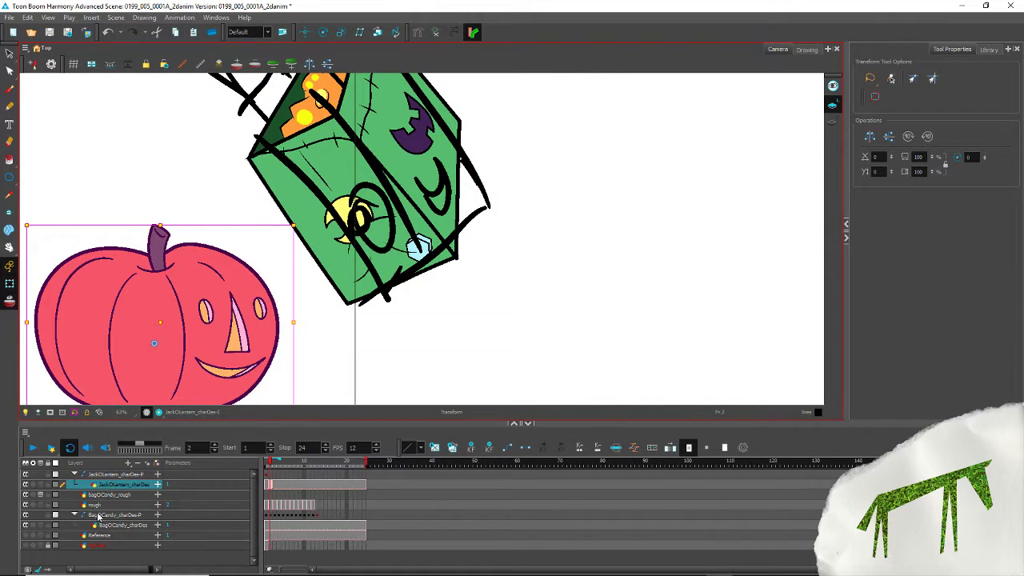
click(124, 515)
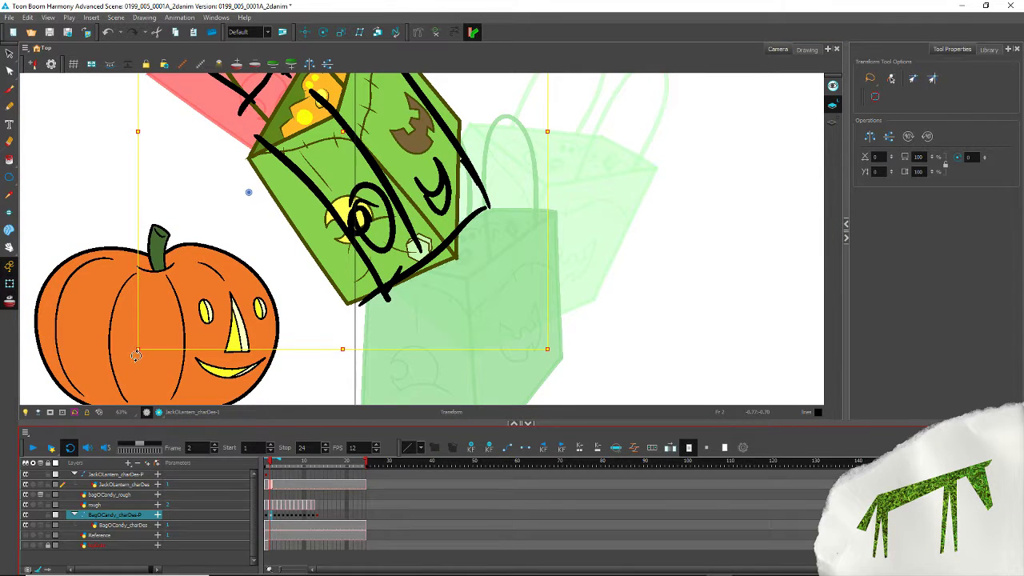
mouse_move(136, 355)
mouse_down()
mouse_move(88, 308)
mouse_move(148, 357)
mouse_up()
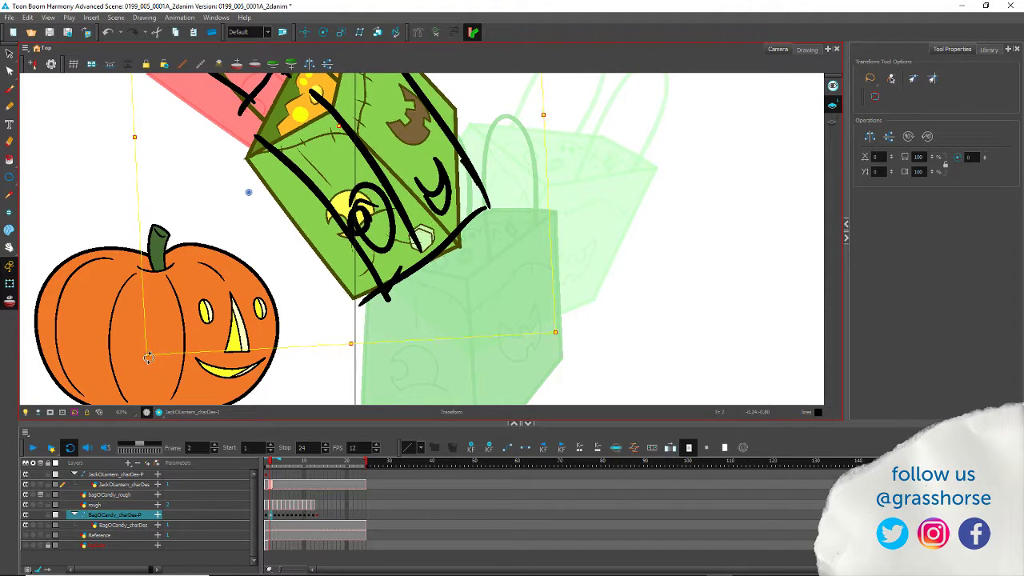
Step: Raise the bag slightly on frame 3 to center it better over the squashed ground-contact rough
key(.)
key(space)
drag(263, 371, 248, 284)
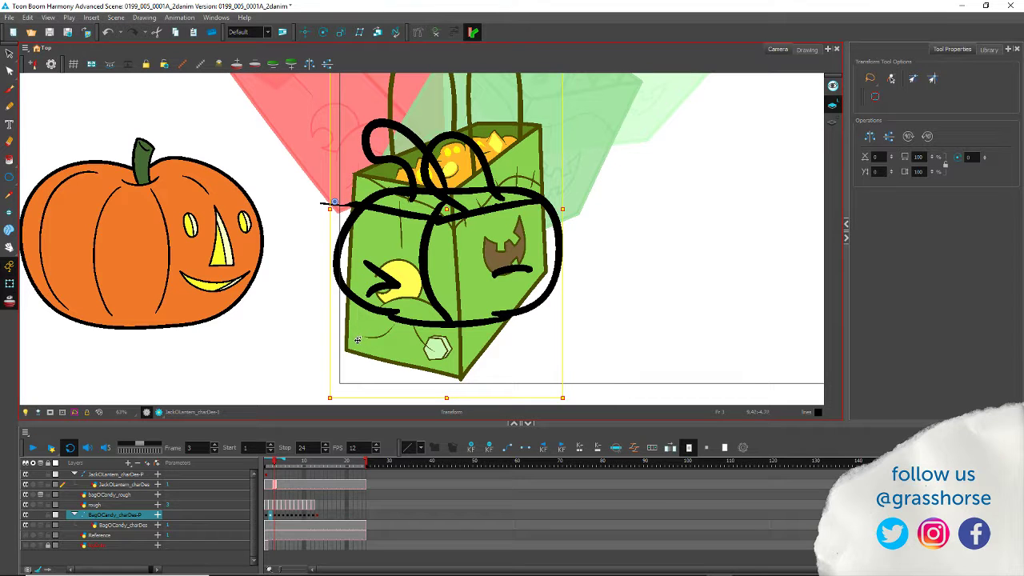
mouse_move(358, 343)
mouse_down()
mouse_move(363, 292)
mouse_move(363, 325)
mouse_up()
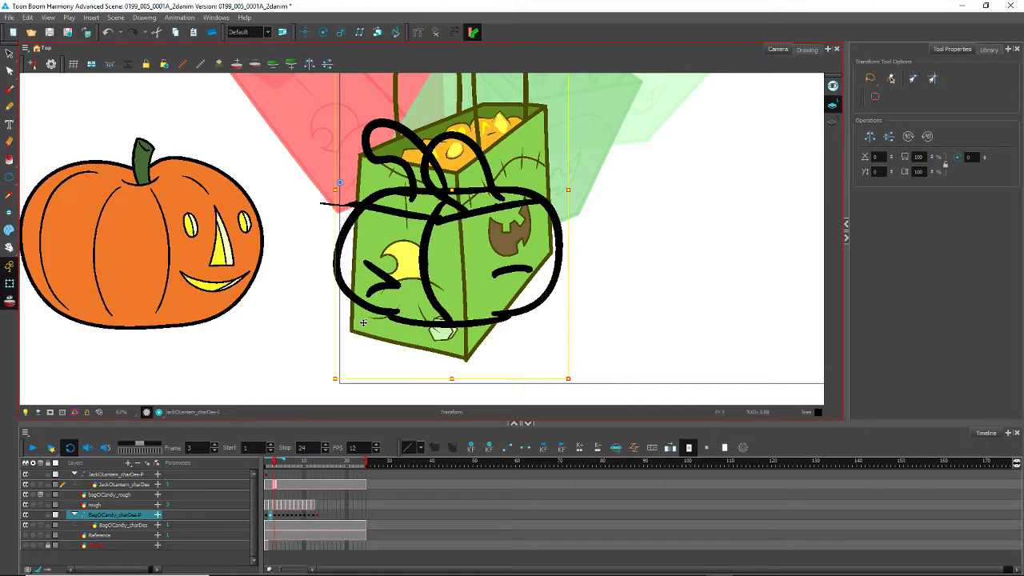
Step: On frame 4, shift the BagOCandy_charDes-P peg slightly down and right over the rough, and advance to frame 5
key(period)
drag(301, 203, 345, 273)
click(503, 243)
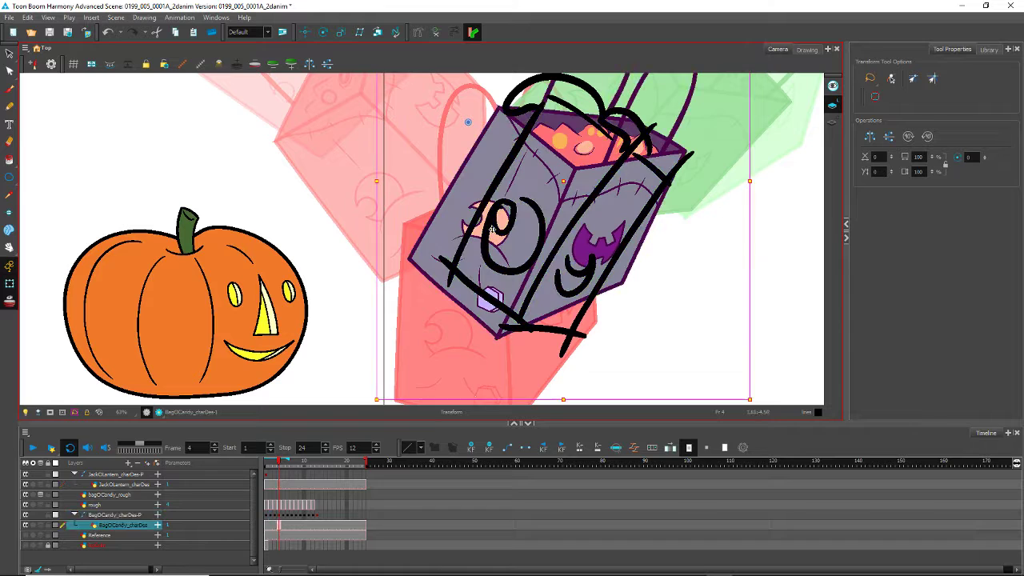
click(279, 516)
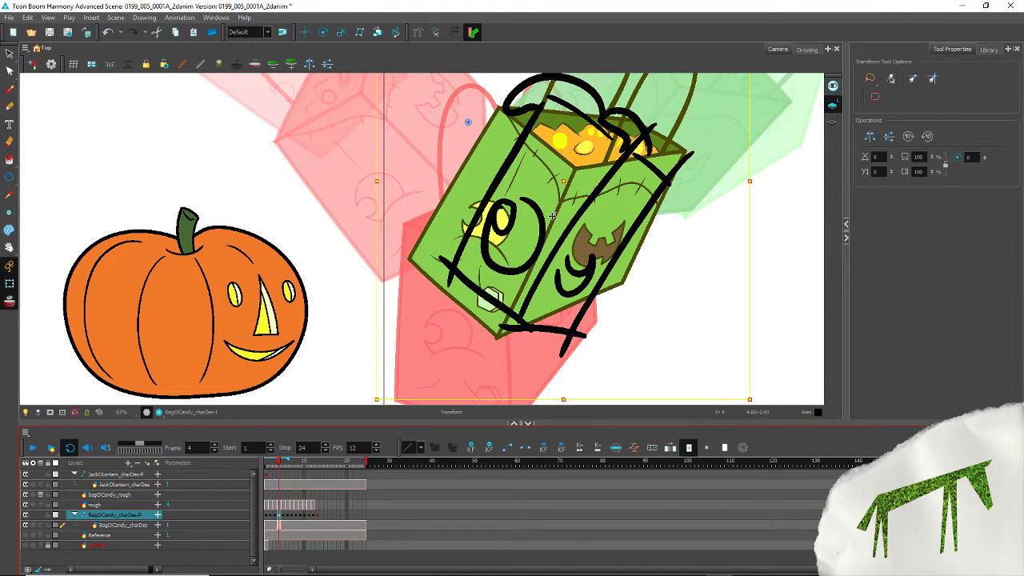
drag(446, 221, 457, 230)
key(.)
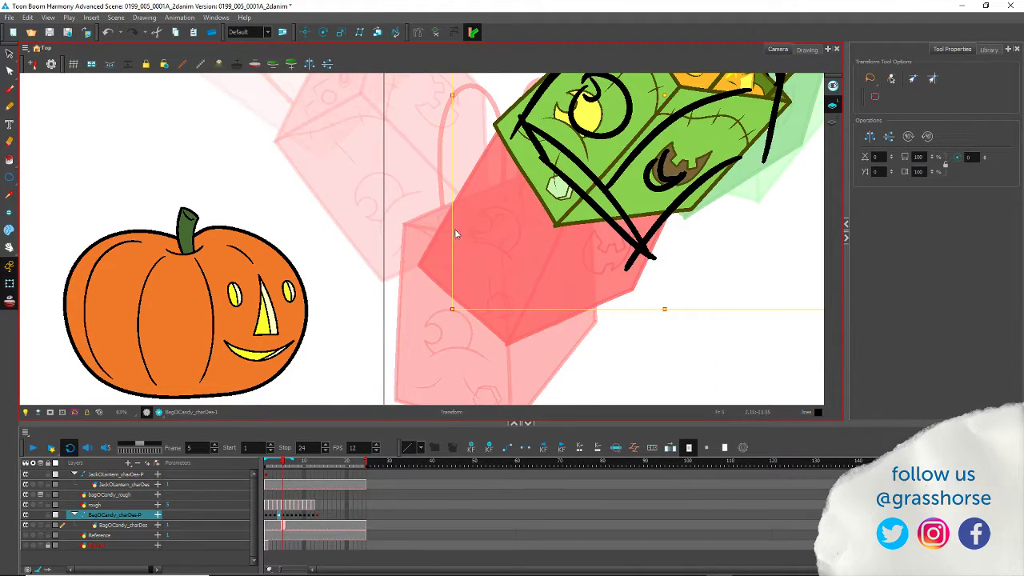
Step: On frame 5, nudge the BagOCandy_charDes-P peg slightly down and left over the rough
key(space)
drag(544, 148, 482, 303)
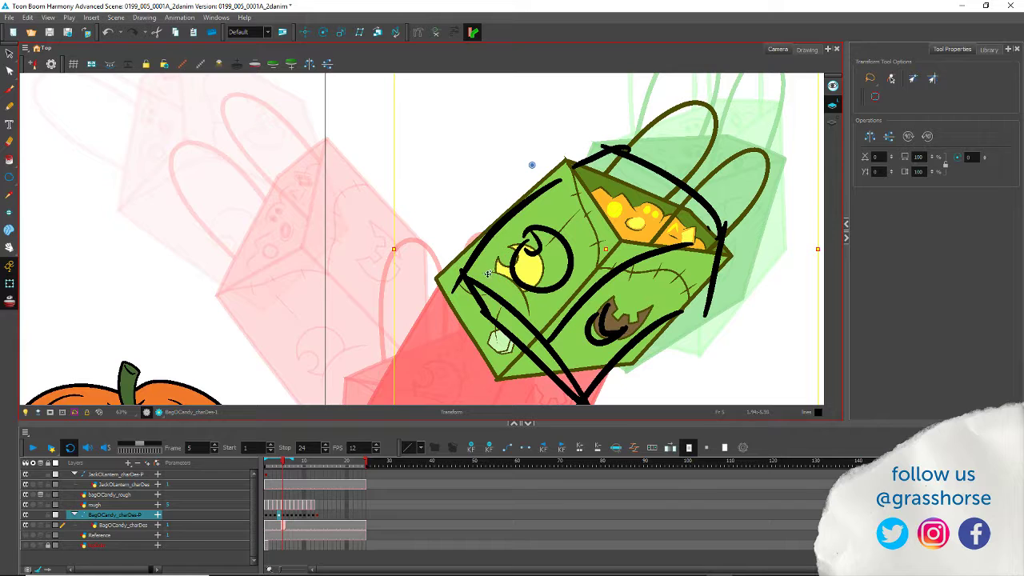
drag(443, 283, 439, 290)
Step: On frame 7, reposition the bag slightly with the BagOCandy_charDes-P peg to fit it better over the rough
key(period)
drag(476, 260, 361, 235)
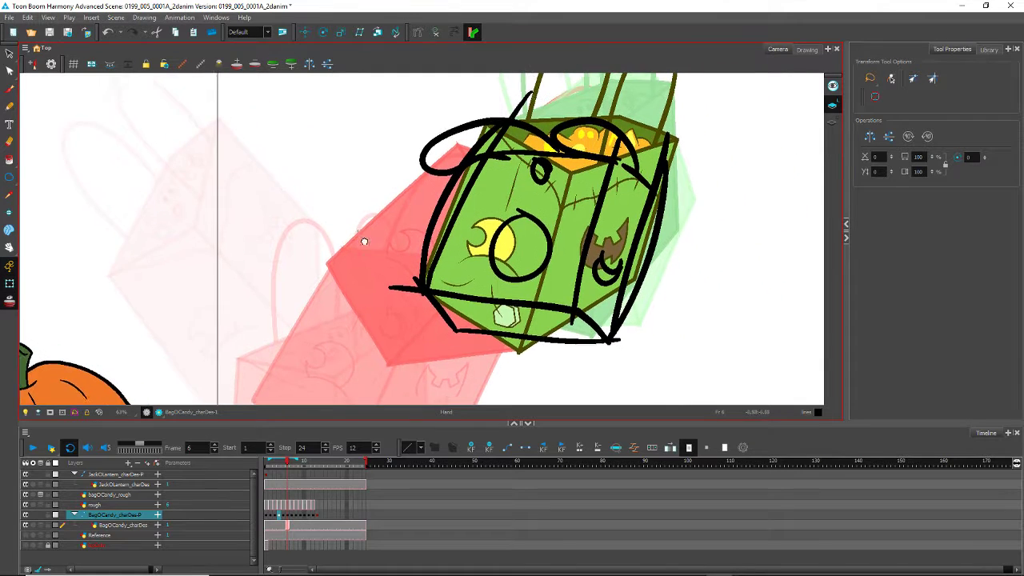
key(period)
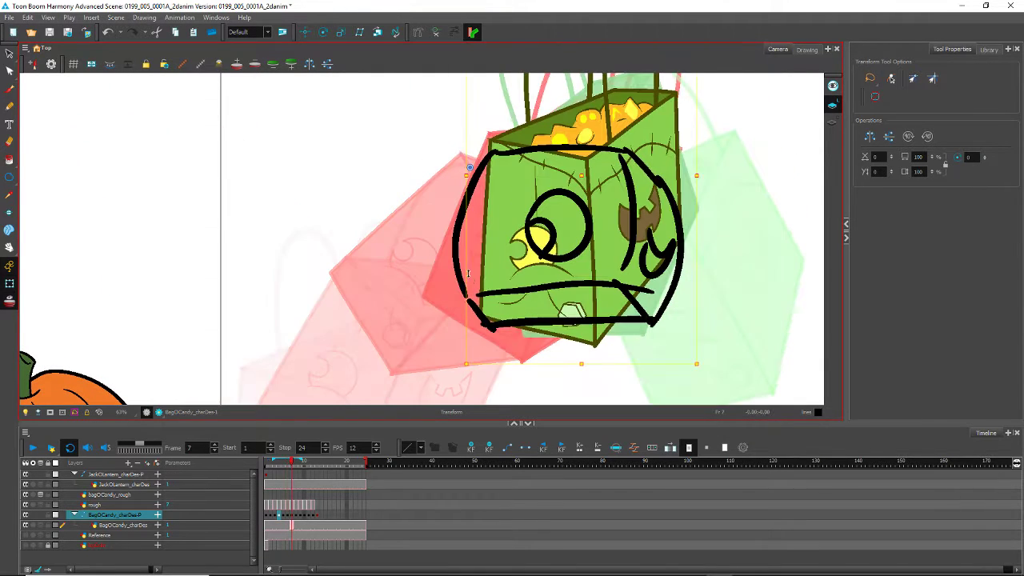
mouse_move(503, 248)
mouse_down()
mouse_move(488, 262)
mouse_move(546, 284)
mouse_move(472, 246)
mouse_move(518, 261)
mouse_up()
Step: On frame 10, shift the BagOCandy_charDes-P peg slightly to align the tilted bag with the rough
key(period)
key(period)
key(period)
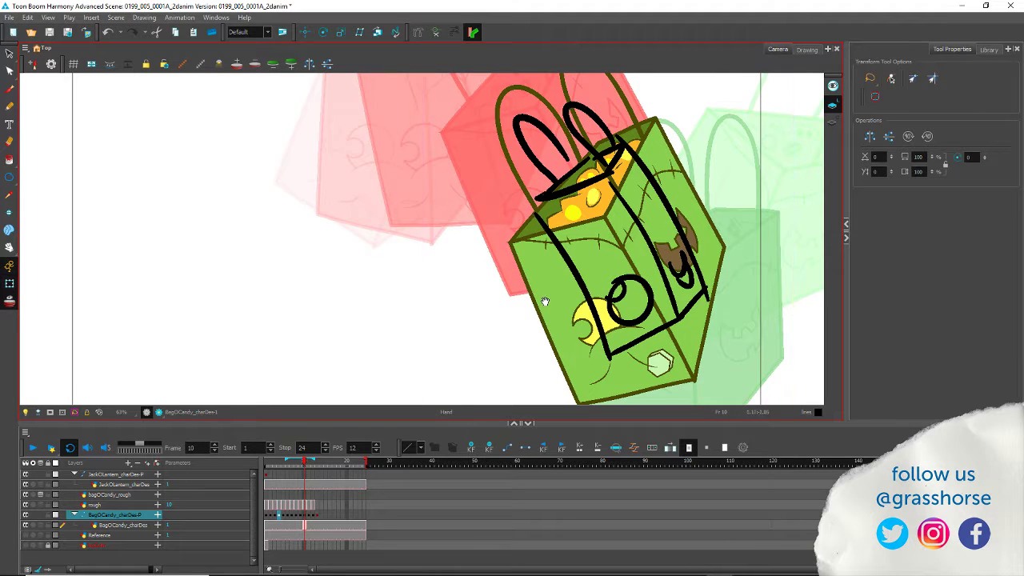
drag(563, 325, 530, 241)
drag(537, 234, 539, 250)
Step: Raise the bag slightly over the squashed rough on frame 11, and shift it slightly up and right on frame 12
key(period)
key(space)
drag(576, 325, 571, 301)
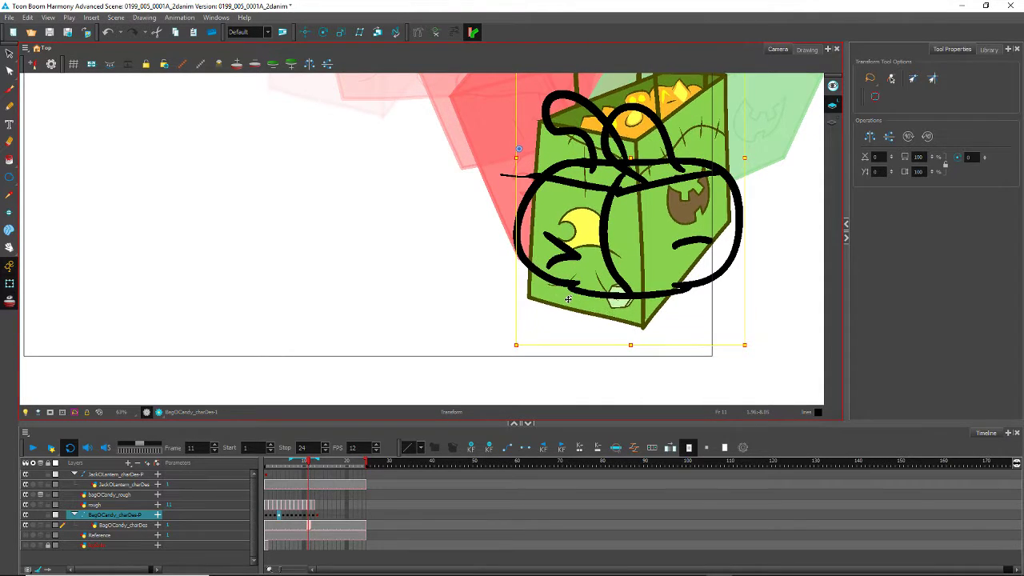
key(period)
drag(516, 230, 455, 347)
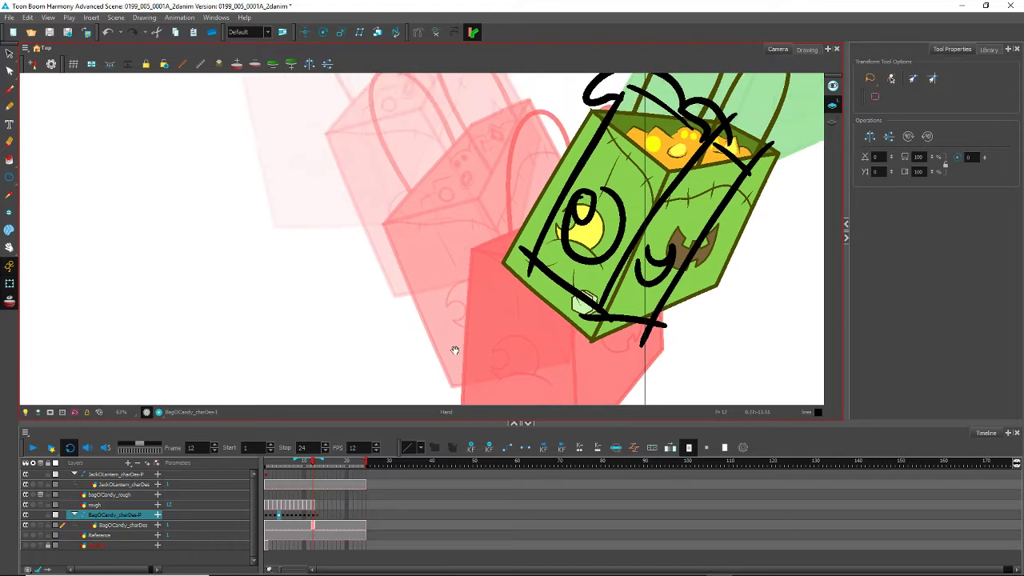
drag(532, 230, 538, 219)
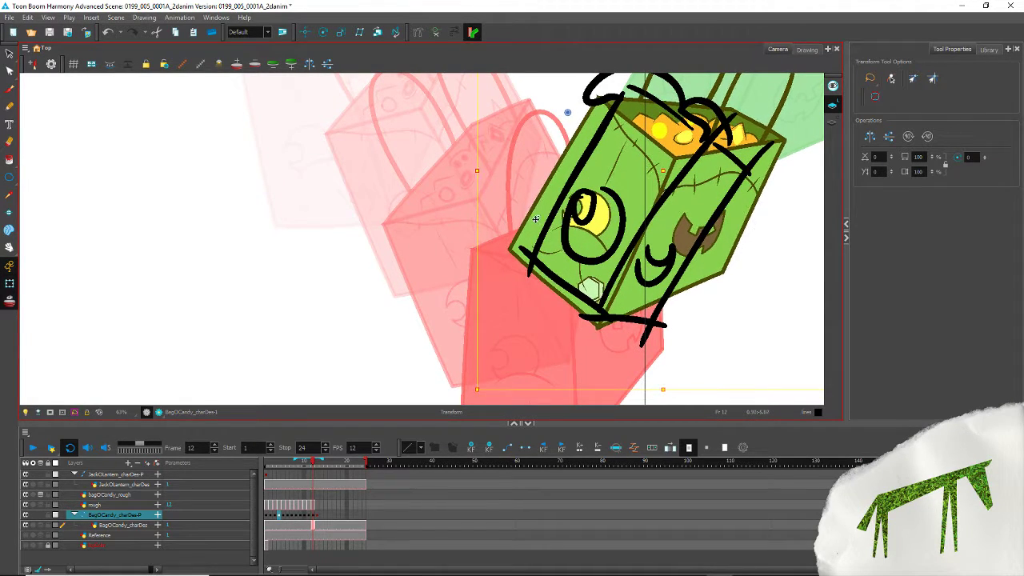
Step: Step back through the animation to frame 1 and select the empty bagOCandy_rough cell there for drawing
key(period)
key(comma)
key(comma)
key(comma)
key(comma)
key(comma)
key(comma)
key(comma)
key(comma)
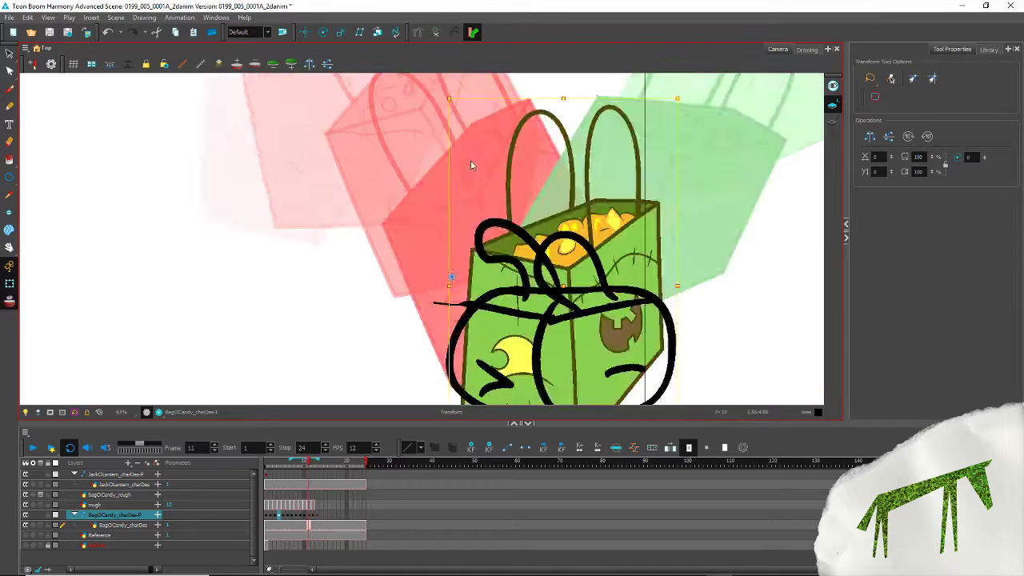
key(comma)
key(comma)
key(comma)
key(comma)
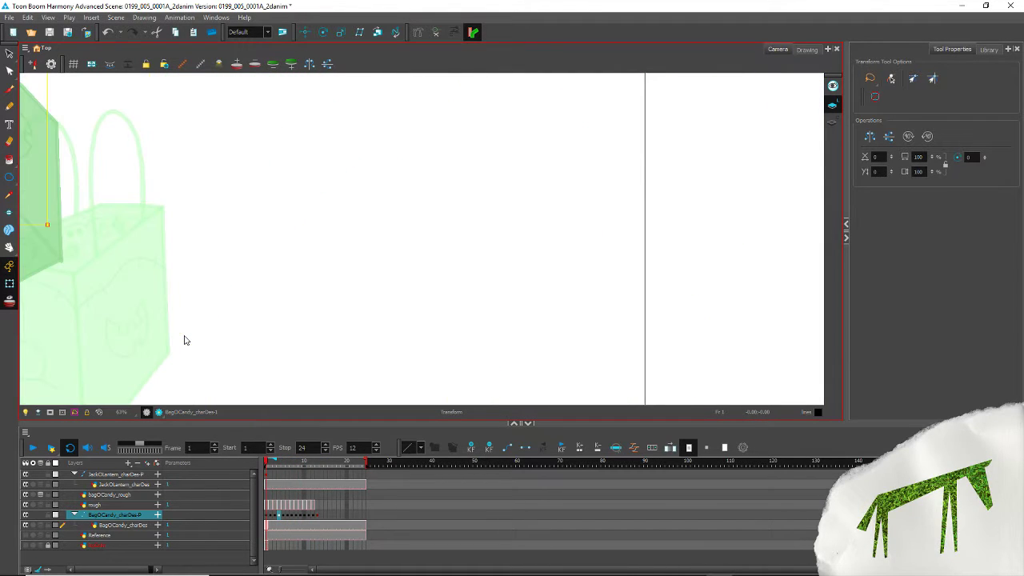
mouse_move(183, 339)
mouse_down()
mouse_move(407, 277)
mouse_move(647, 360)
mouse_up()
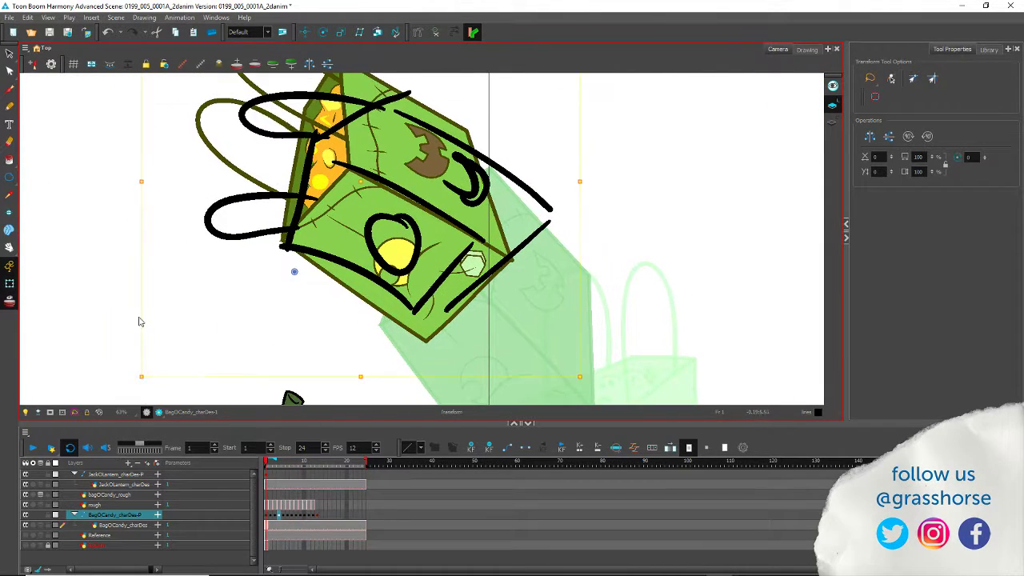
click(267, 495)
drag(225, 231, 201, 262)
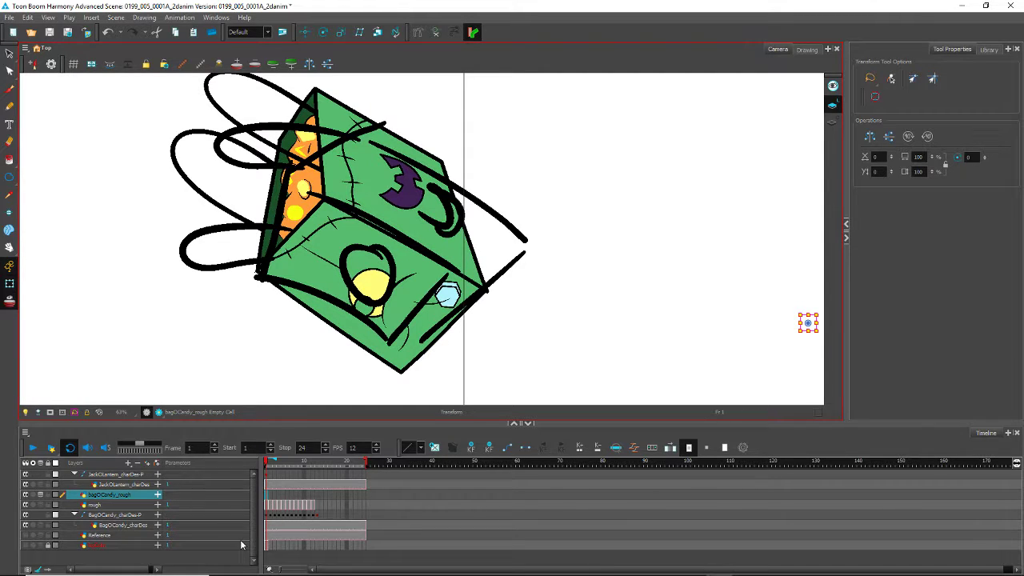
Step: With the Pencil tool, draw the bag's curved side, centre and bottom edges and trace the yellow moon and purple face shape on frame 1
click(9, 107)
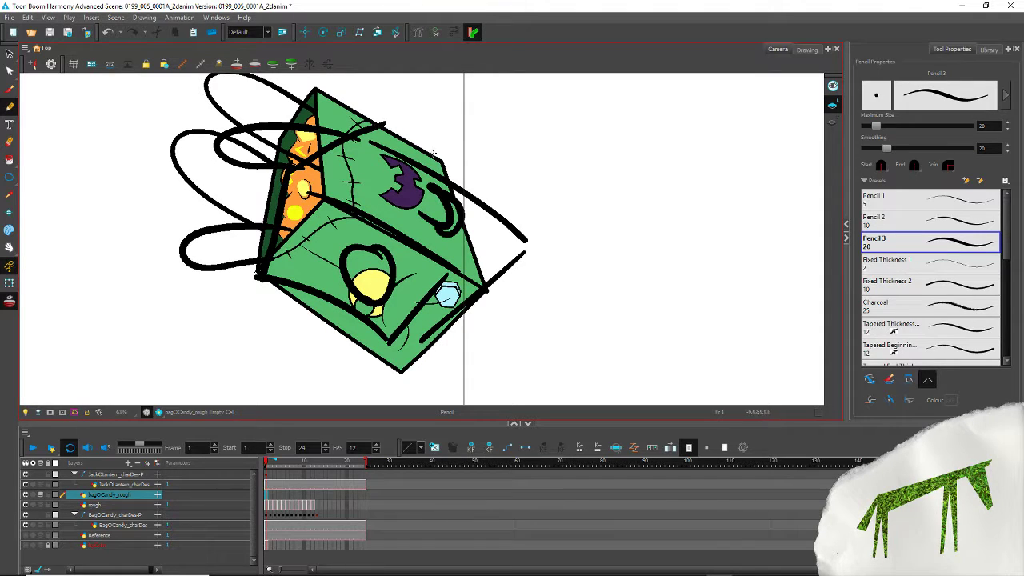
mouse_move(448, 165)
mouse_down()
mouse_move(392, 119)
mouse_move(251, 74)
mouse_up()
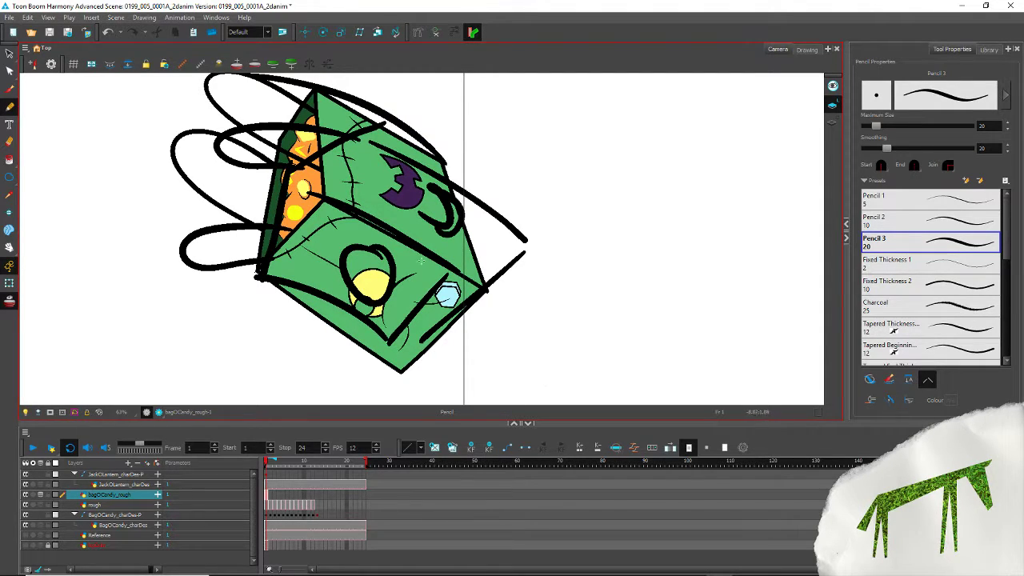
drag(483, 291, 304, 185)
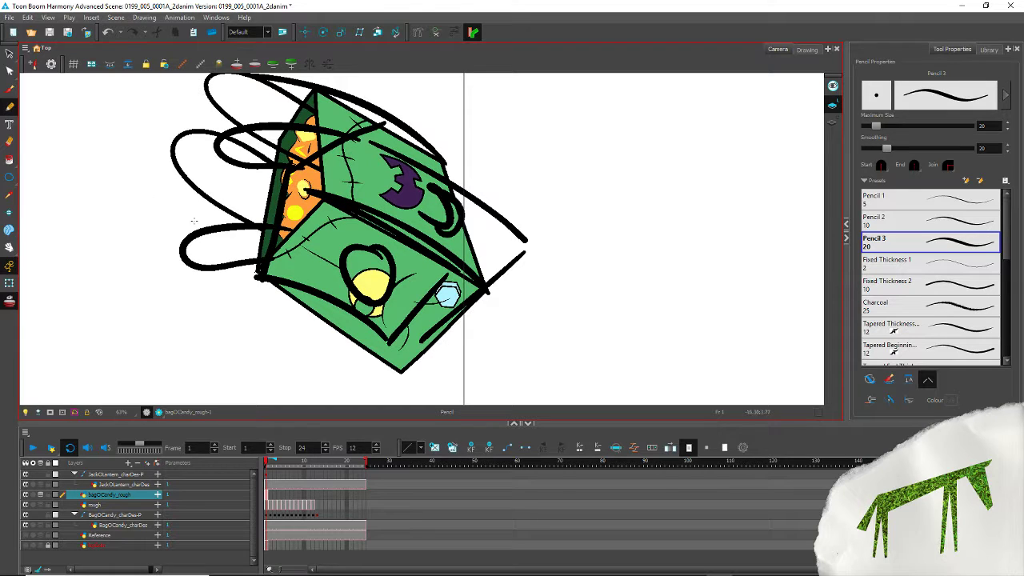
mouse_move(398, 369)
mouse_down()
mouse_move(356, 333)
mouse_move(188, 260)
mouse_up()
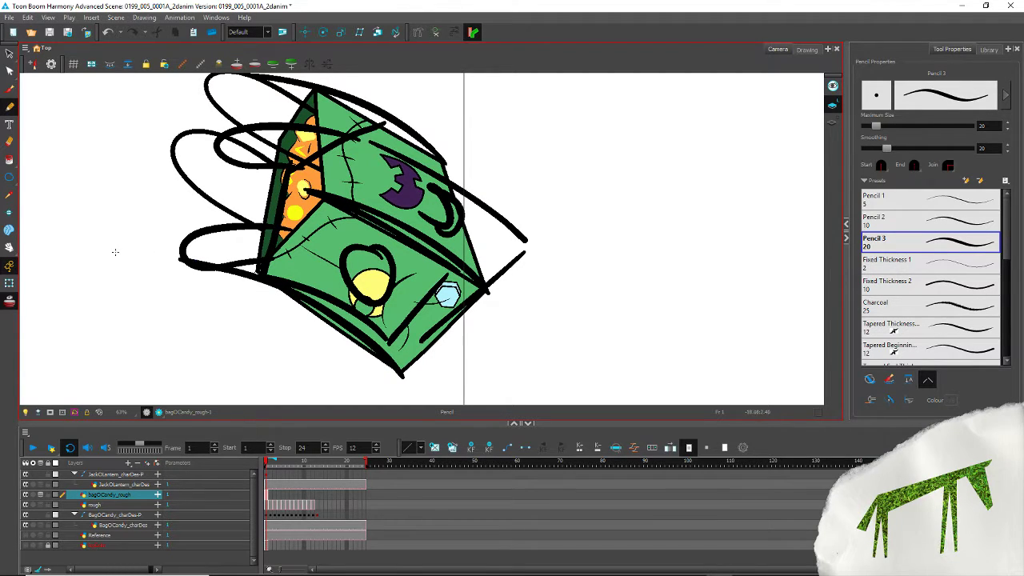
drag(483, 297, 400, 374)
mouse_move(423, 125)
mouse_down()
mouse_move(471, 238)
mouse_move(480, 314)
mouse_up()
mouse_move(392, 186)
mouse_down()
mouse_move(376, 194)
mouse_move(382, 164)
mouse_move(412, 164)
mouse_move(424, 202)
mouse_move(385, 202)
mouse_up()
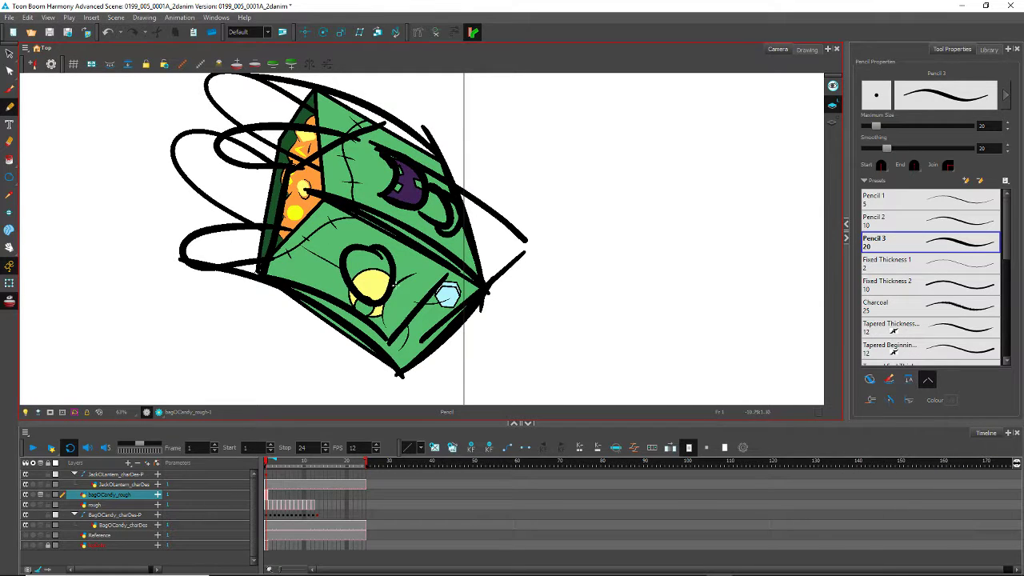
mouse_move(391, 276)
mouse_down()
mouse_move(360, 269)
mouse_move(351, 287)
mouse_move(363, 312)
mouse_move(383, 311)
mouse_move(406, 277)
mouse_up()
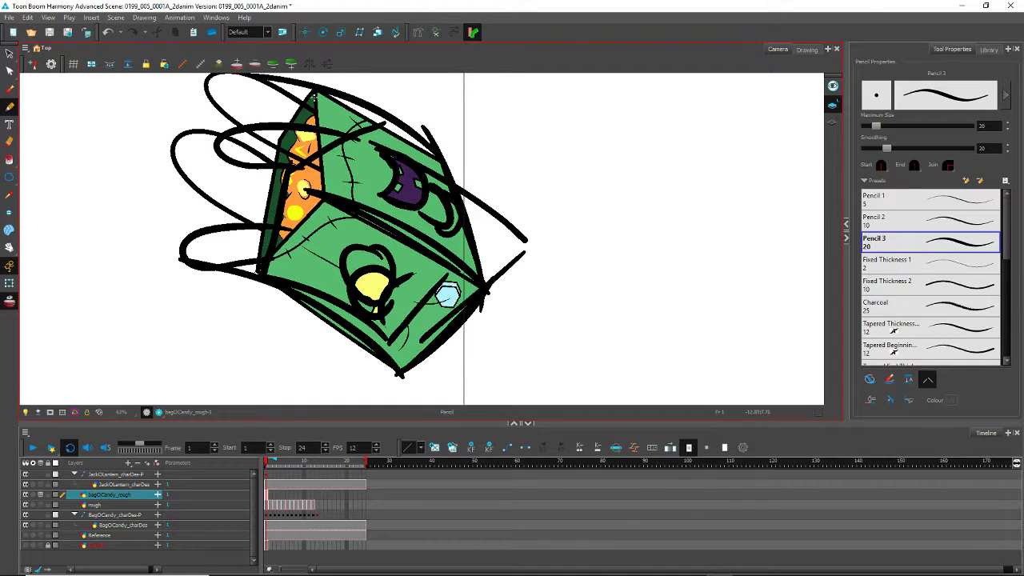
Step: Draw the edges around the bag's candy-filled opening with slight curves, and hide the rough layer
drag(314, 96, 324, 192)
mouse_move(323, 79)
mouse_down()
mouse_move(260, 181)
mouse_move(282, 121)
mouse_move(255, 273)
mouse_up()
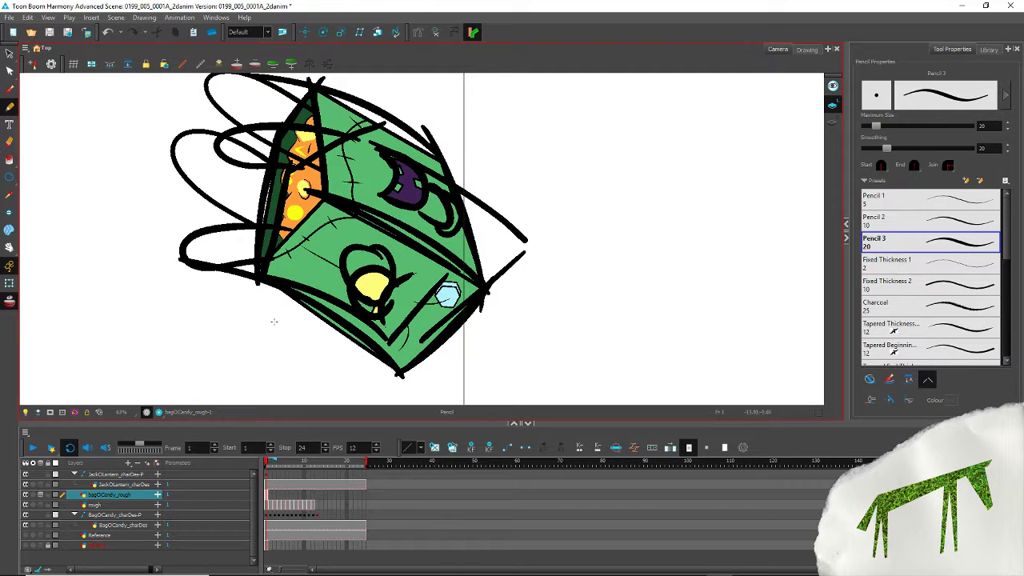
drag(324, 206, 268, 269)
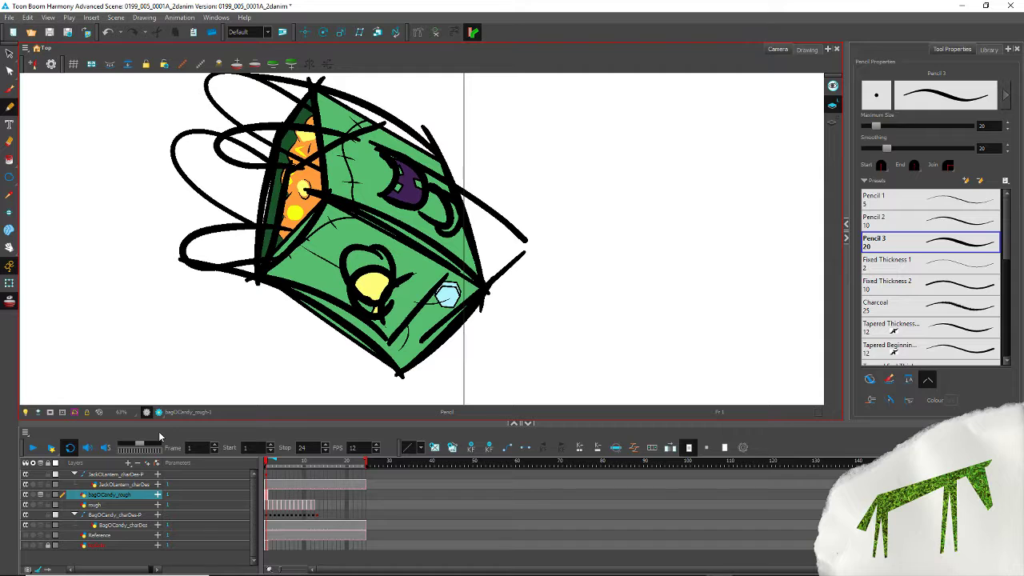
click(24, 505)
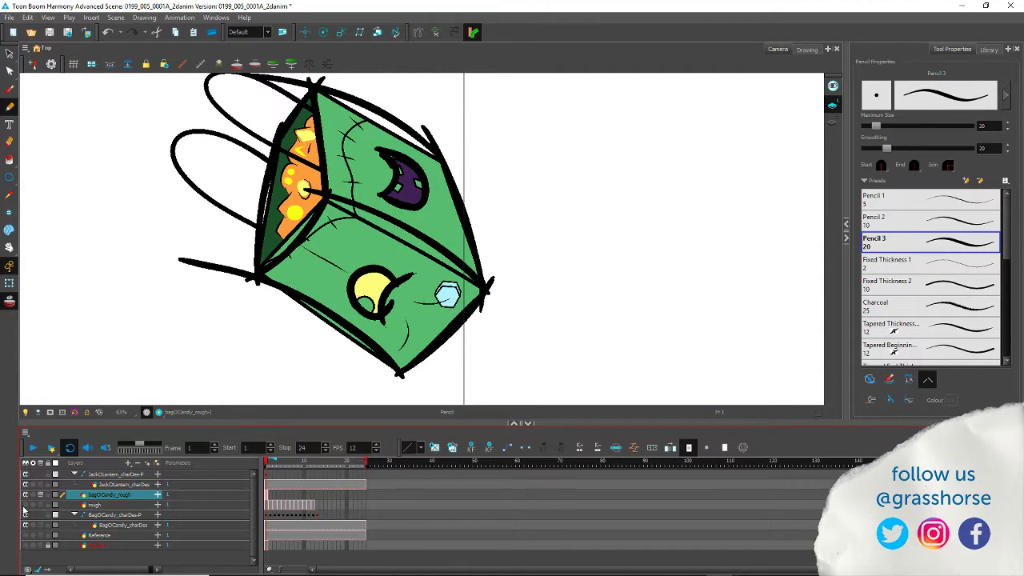
Step: Show the rough layer and draw the bag's two looped handles and wavy candy line on frame 1 of bagOCandy_rough
click(25, 506)
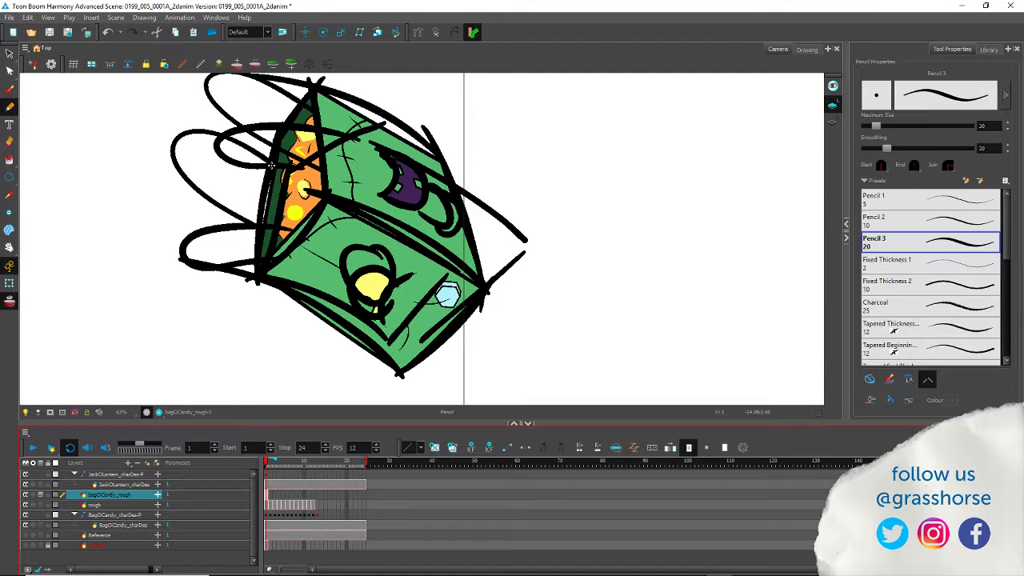
mouse_move(250, 165)
mouse_down()
mouse_move(149, 204)
mouse_move(272, 242)
mouse_move(261, 227)
mouse_move(146, 214)
mouse_move(172, 179)
mouse_move(273, 160)
mouse_up()
key(ctrl+z)
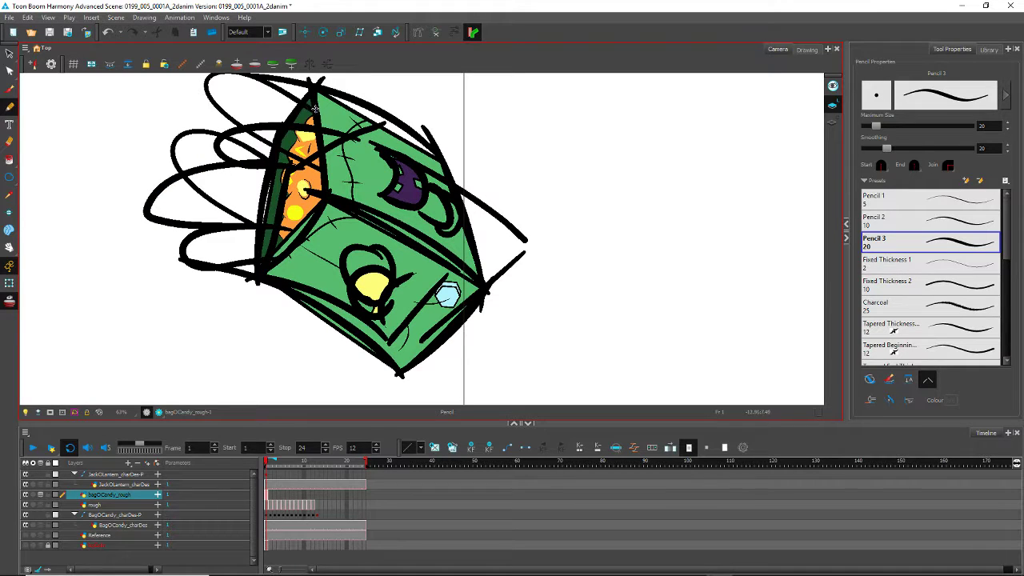
mouse_move(315, 109)
mouse_down()
mouse_move(176, 157)
mouse_move(268, 169)
mouse_up()
key(ctrl+z)
mouse_move(319, 107)
mouse_down()
mouse_move(260, 105)
mouse_move(188, 138)
mouse_move(248, 166)
mouse_up()
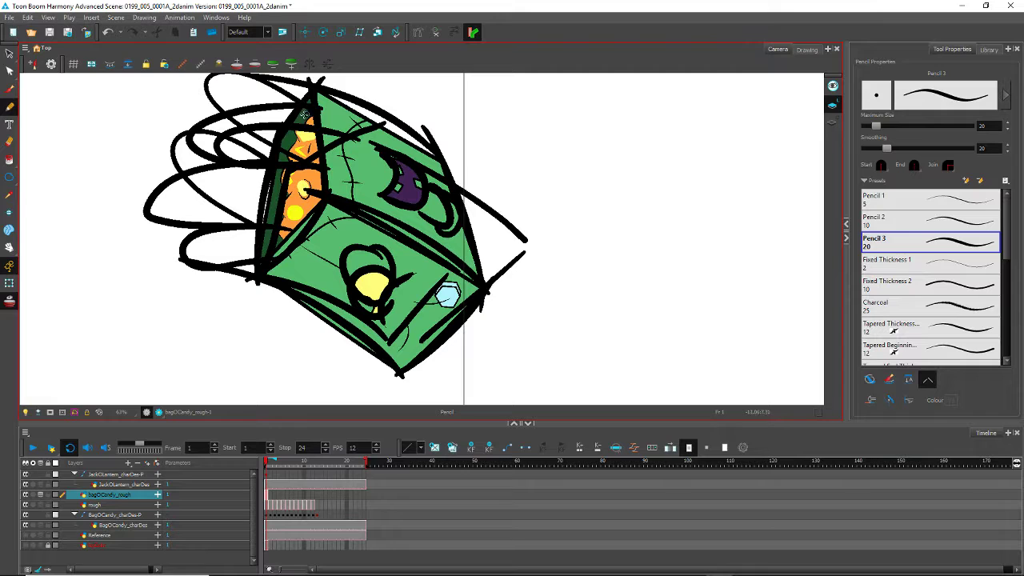
mouse_move(303, 115)
mouse_down()
mouse_move(286, 151)
mouse_move(279, 249)
mouse_move(258, 280)
mouse_up()
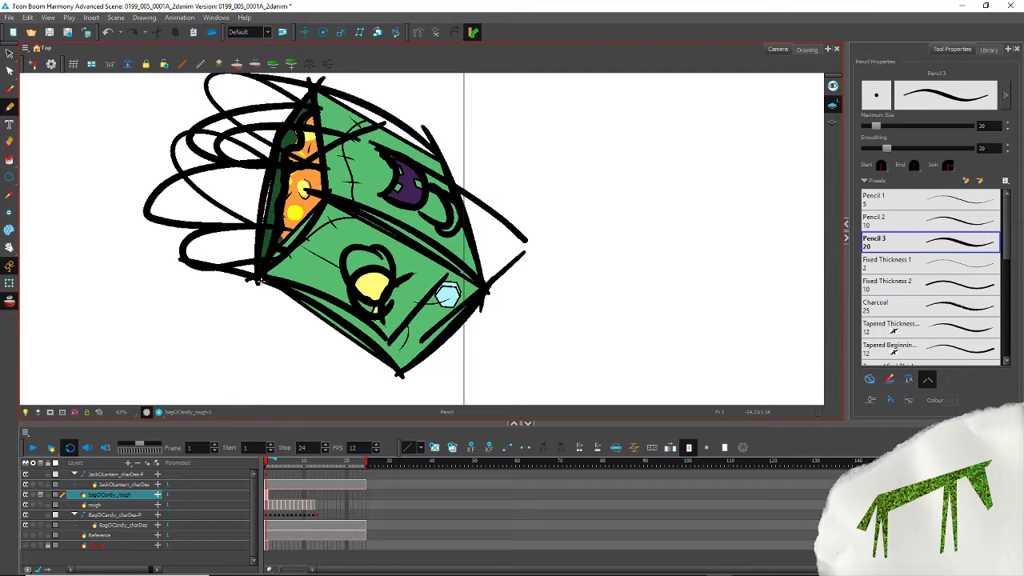
Step: Advance to frame 2 of the bagOCandy_rough layer and bring the whole tilted bag into view
key(period)
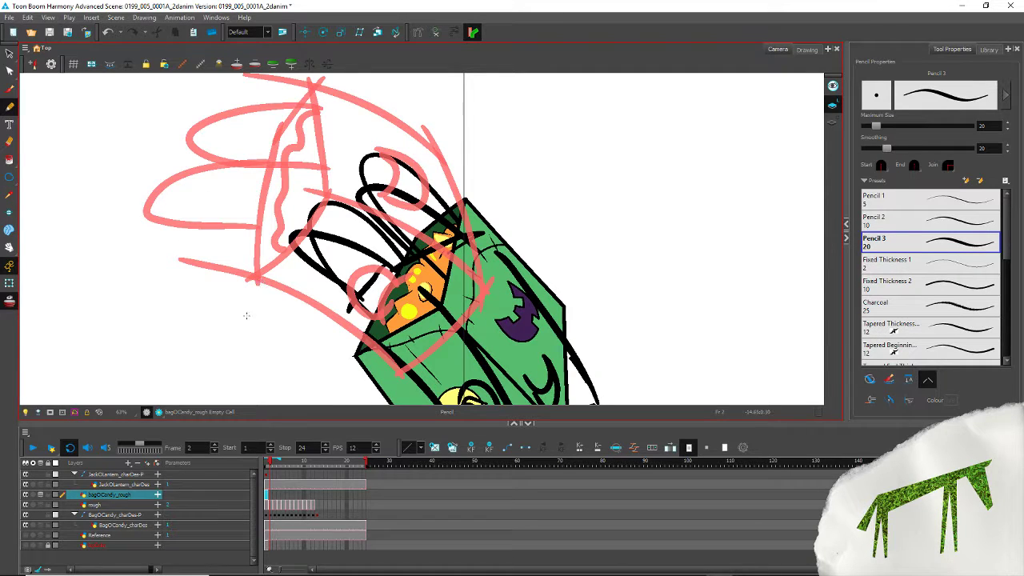
key(space)
mouse_move(226, 357)
mouse_down()
mouse_move(226, 283)
mouse_move(222, 387)
mouse_move(210, 315)
mouse_move(133, 206)
mouse_move(167, 232)
mouse_up()
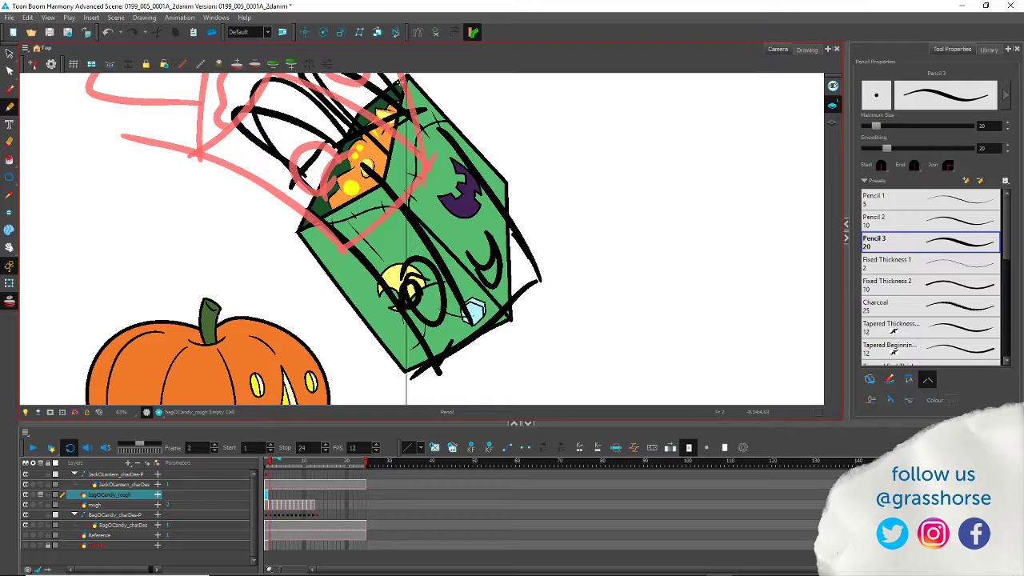
mouse_move(399, 83)
mouse_down()
mouse_move(505, 209)
mouse_move(458, 144)
mouse_up()
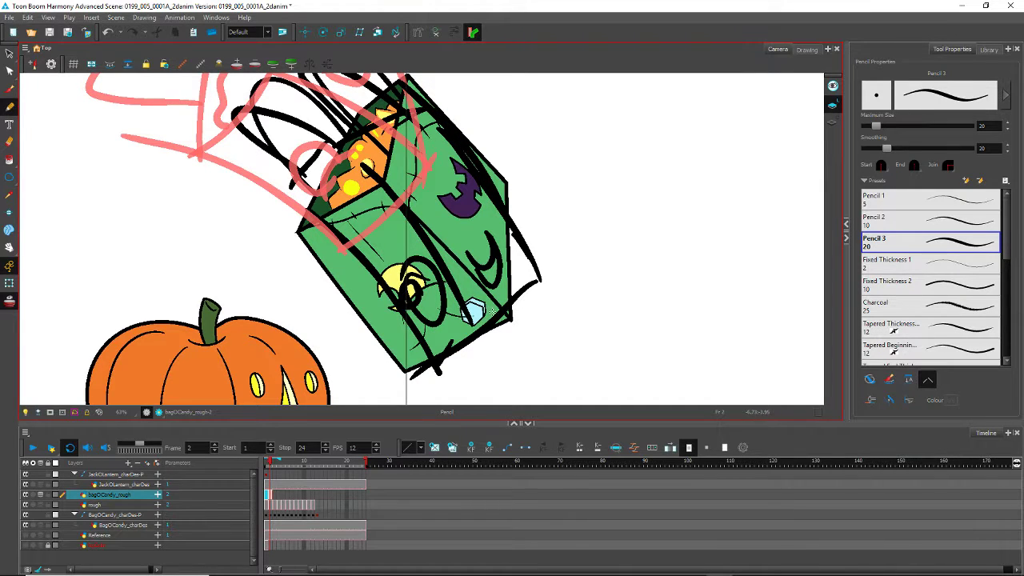
mouse_move(372, 163)
mouse_down()
mouse_move(440, 241)
mouse_move(496, 345)
mouse_up()
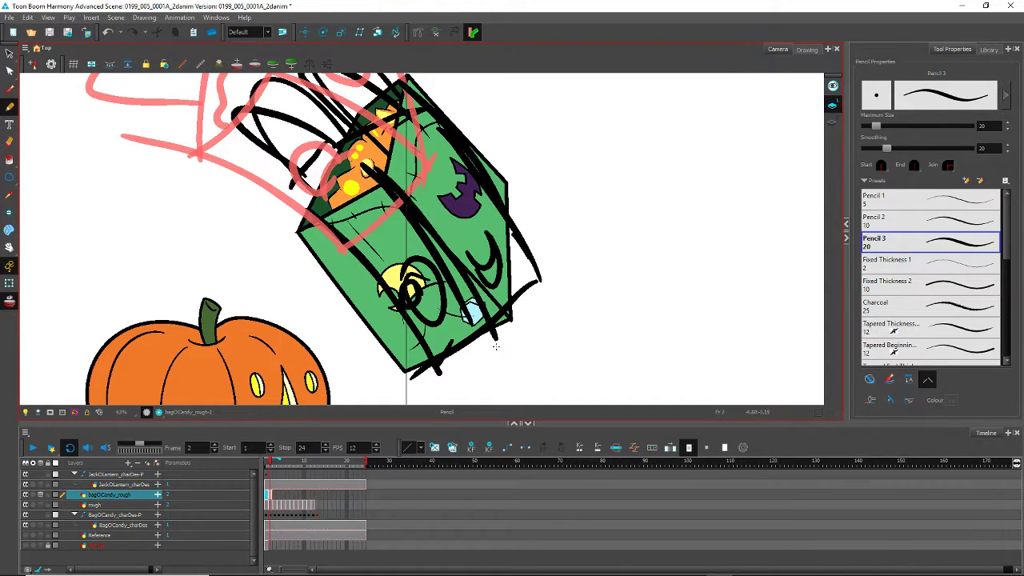
key(ctrl+z)
mouse_move(388, 180)
mouse_down()
mouse_move(469, 254)
mouse_move(514, 322)
mouse_up()
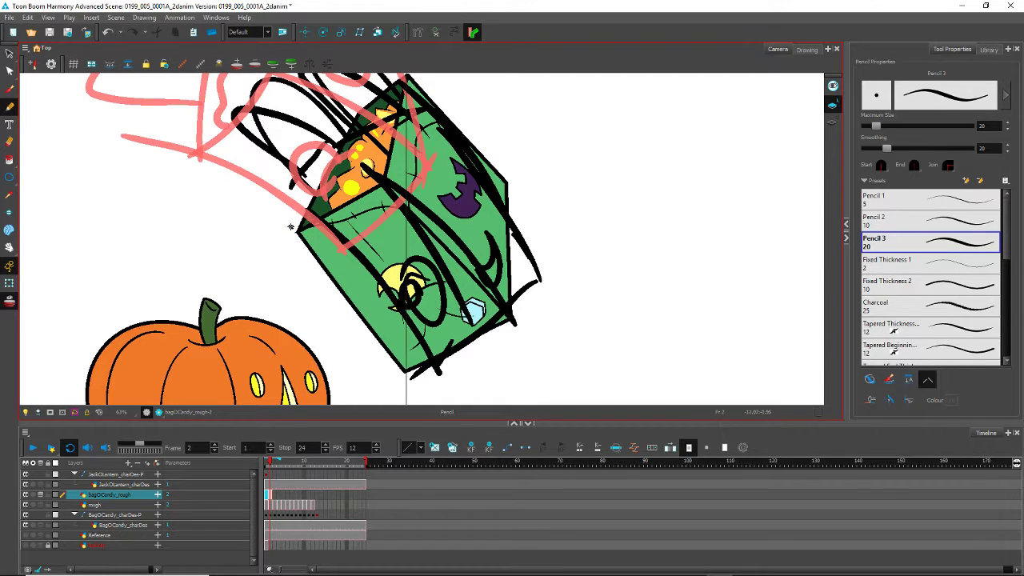
mouse_move(291, 227)
mouse_down()
mouse_move(332, 265)
mouse_move(407, 377)
mouse_up()
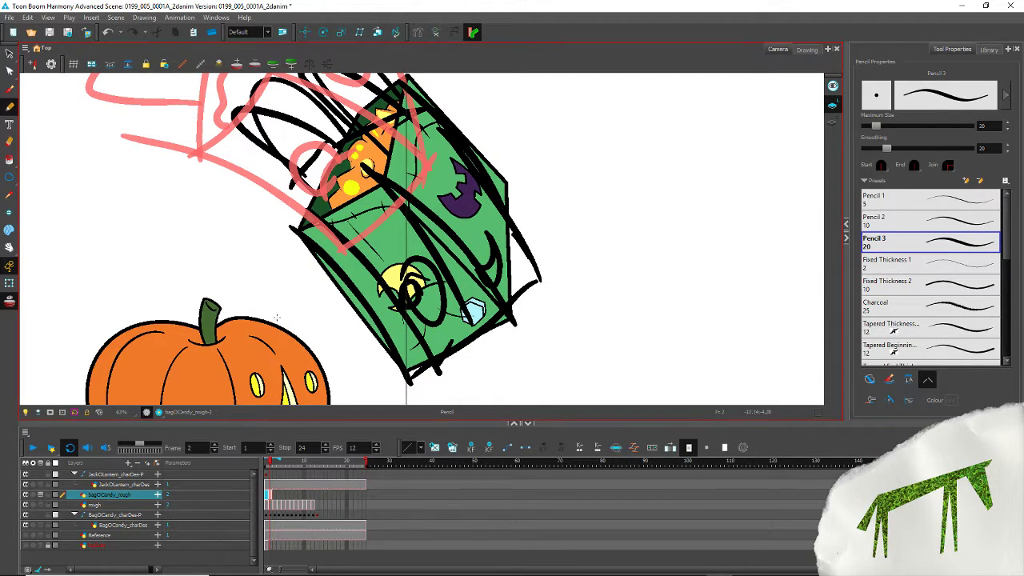
scroll(278, 325, down, 4)
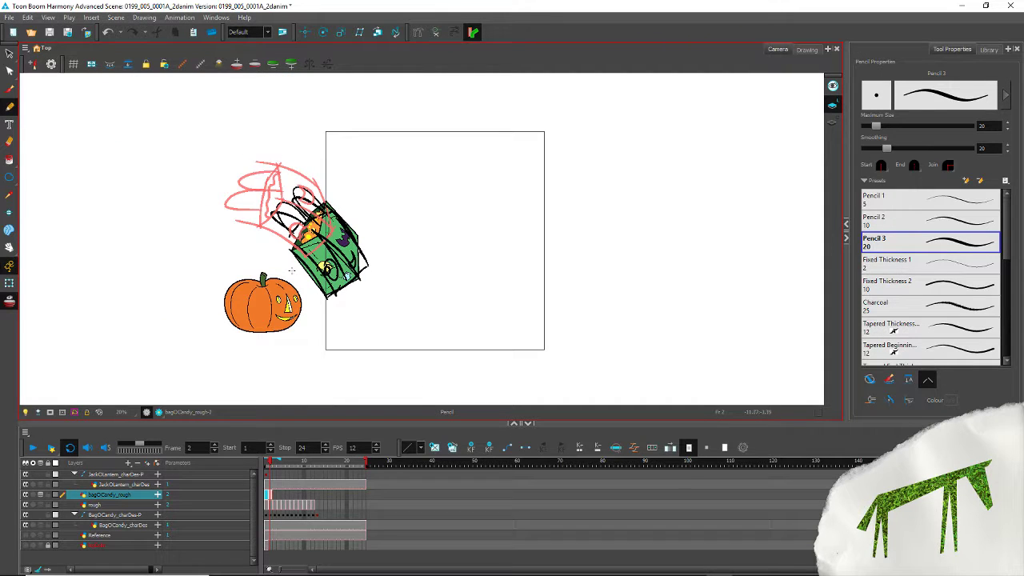
key(period)
key(comma)
scroll(291, 270, up, 4)
scroll(291, 270, down, 1)
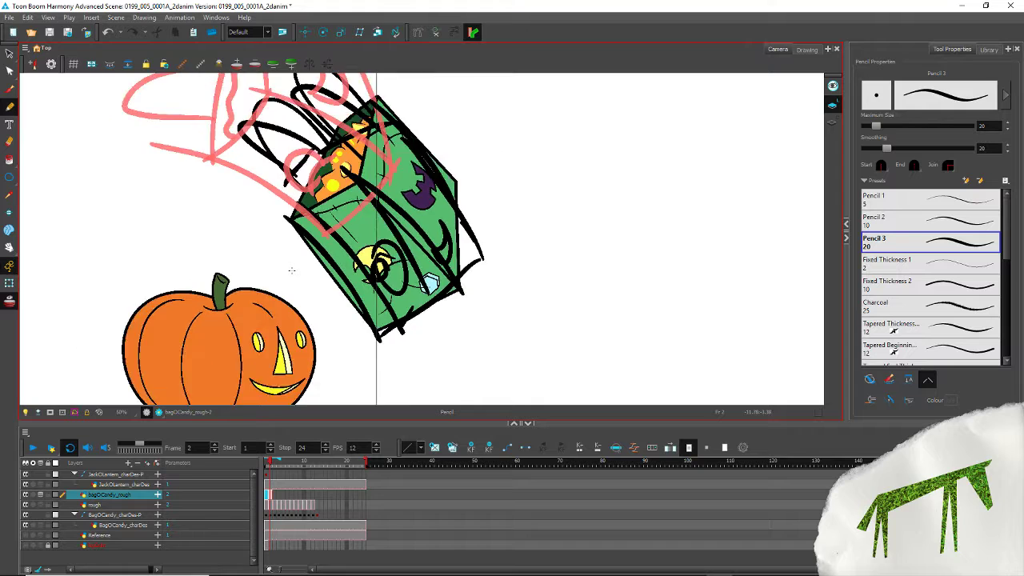
drag(335, 195, 367, 233)
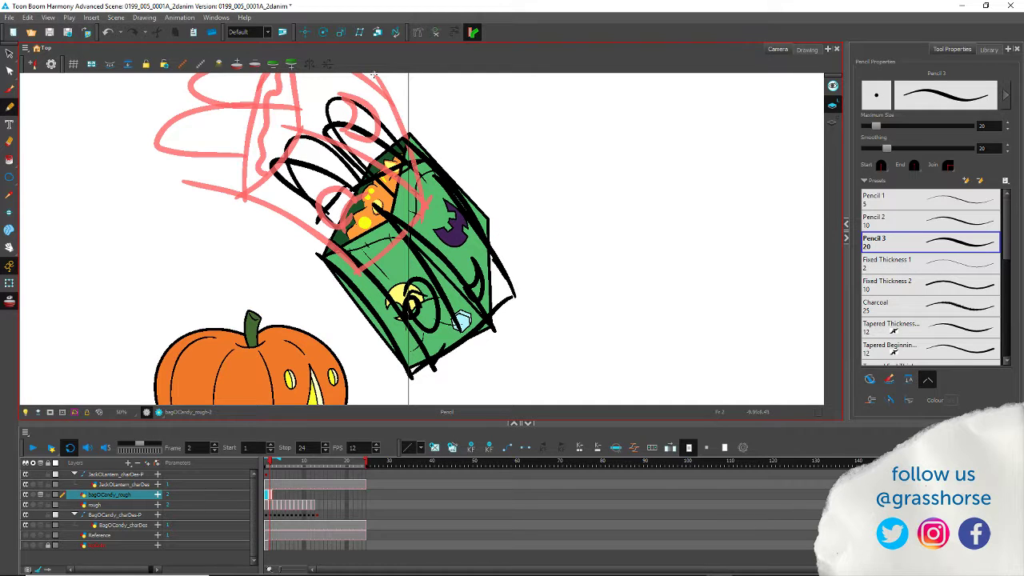
scroll(346, 187, up, 2)
scroll(345, 187, down, 1)
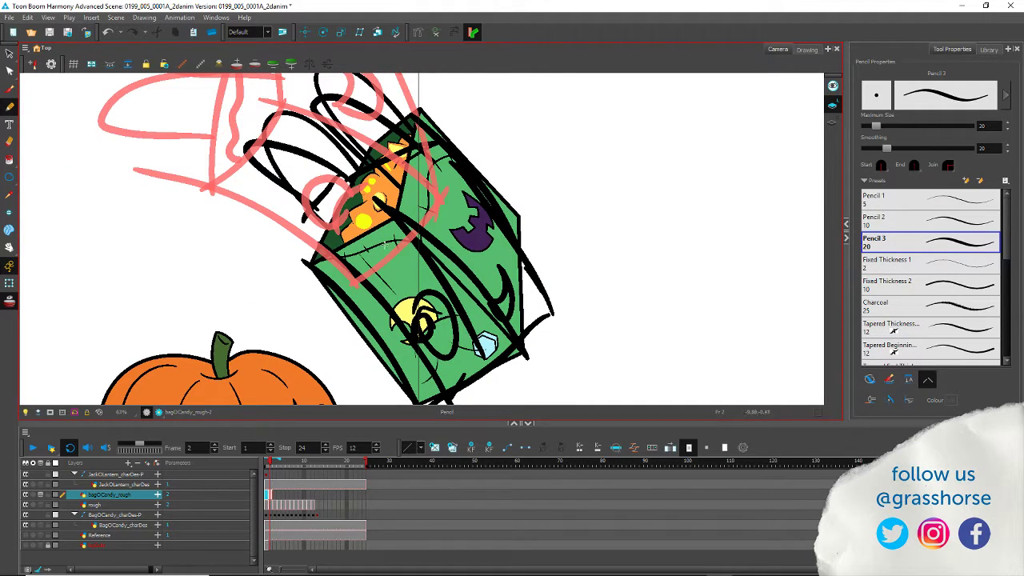
key(ctrl+z)
key(ctrl+z)
key(ctrl+z)
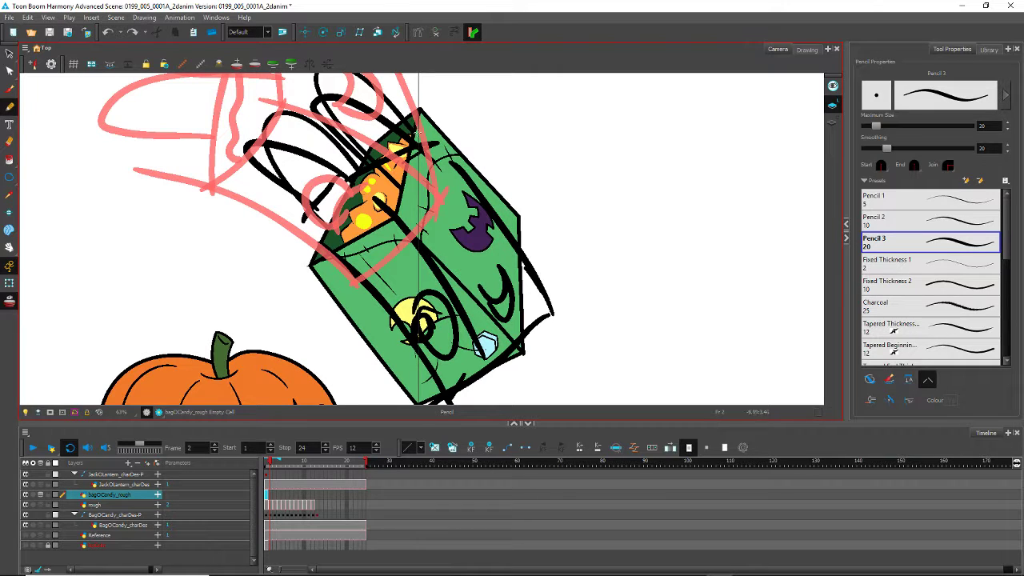
Step: On frame 2, pencil the stretched bag's outer side edges, bottom edge and central fold, extending them below the green bag
mouse_move(414, 120)
mouse_down()
mouse_move(511, 226)
mouse_move(552, 309)
mouse_up()
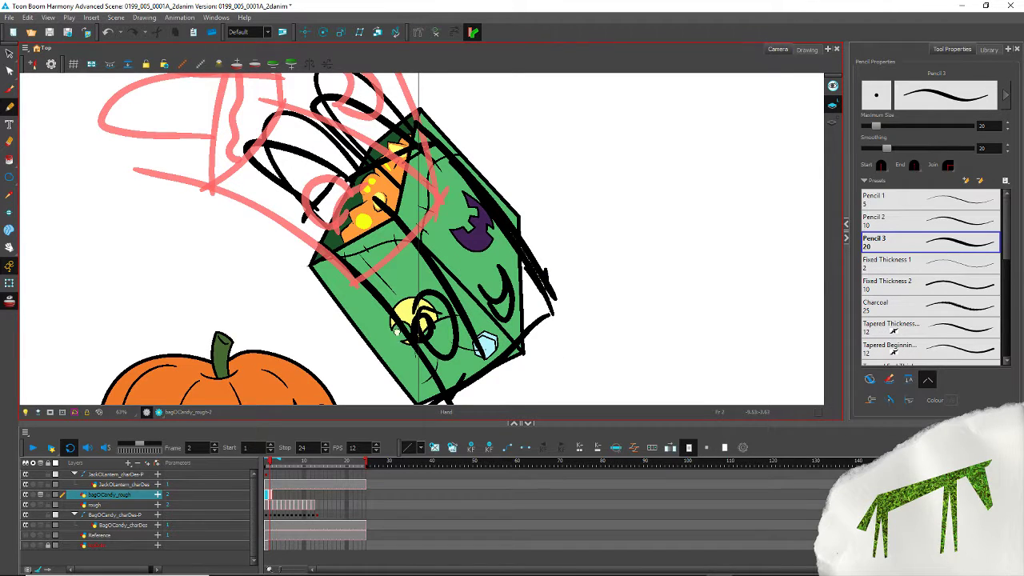
drag(547, 313, 522, 224)
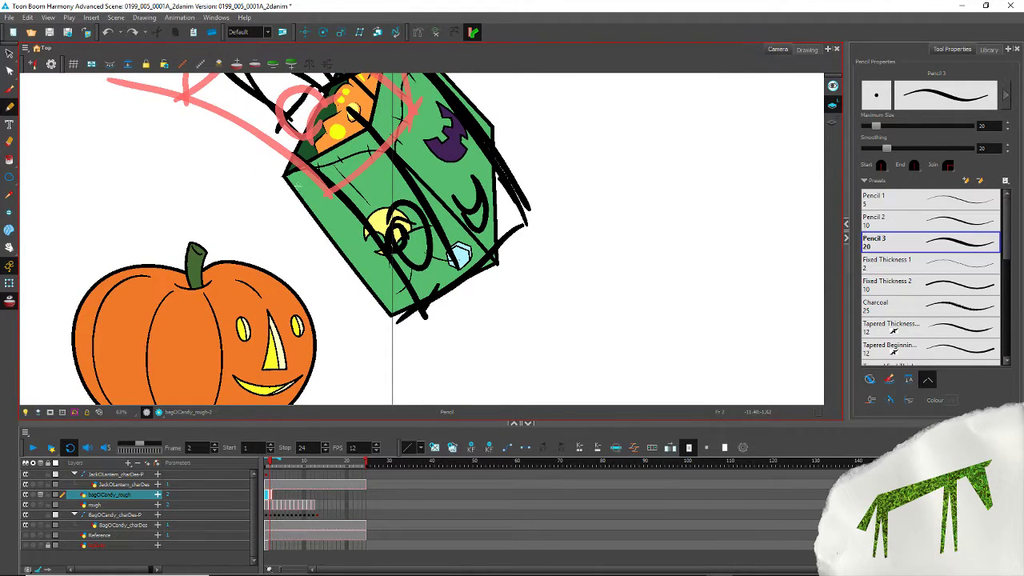
mouse_move(294, 164)
mouse_down()
mouse_move(389, 279)
mouse_move(425, 360)
mouse_up()
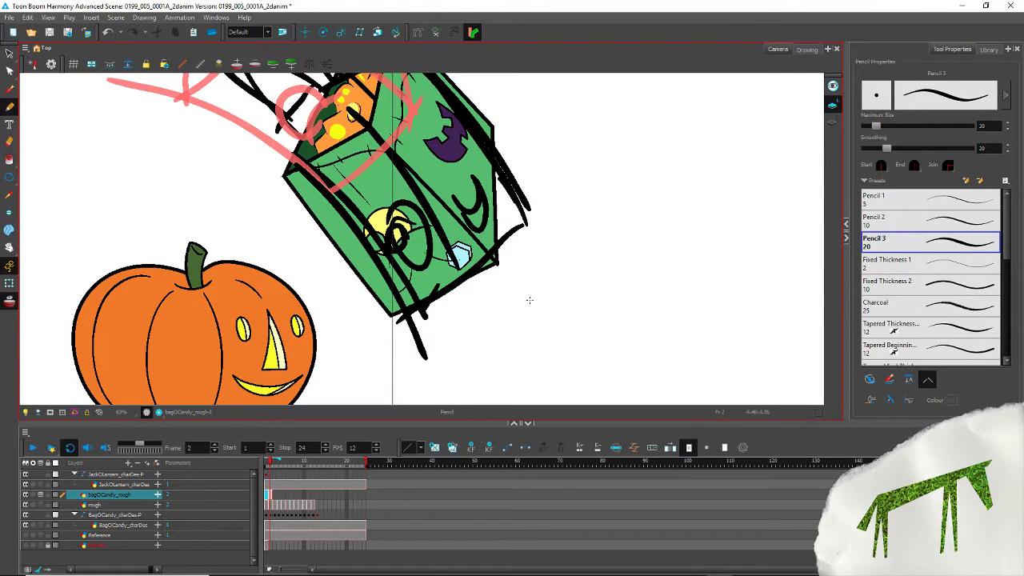
drag(537, 293, 402, 362)
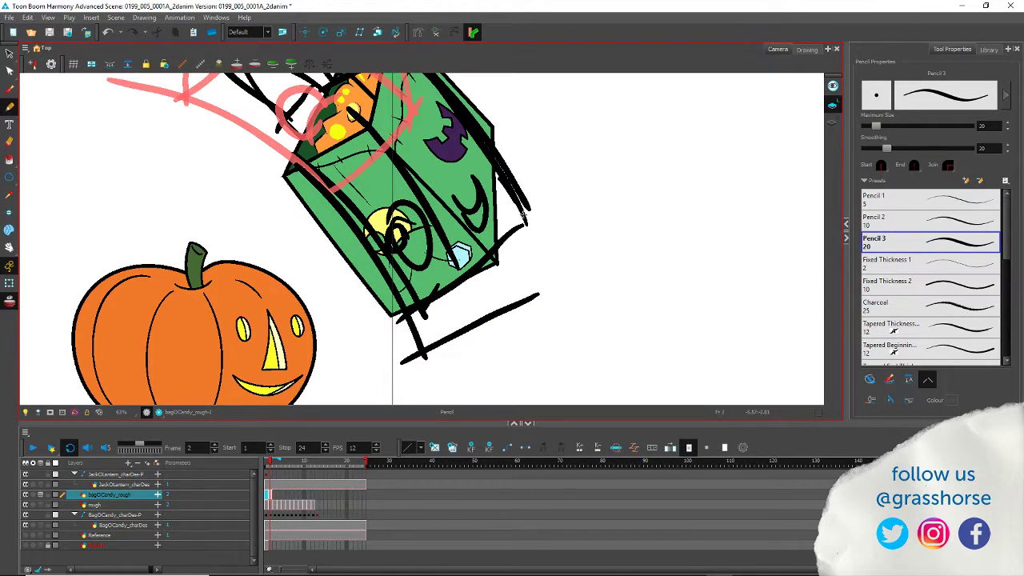
drag(517, 156, 543, 310)
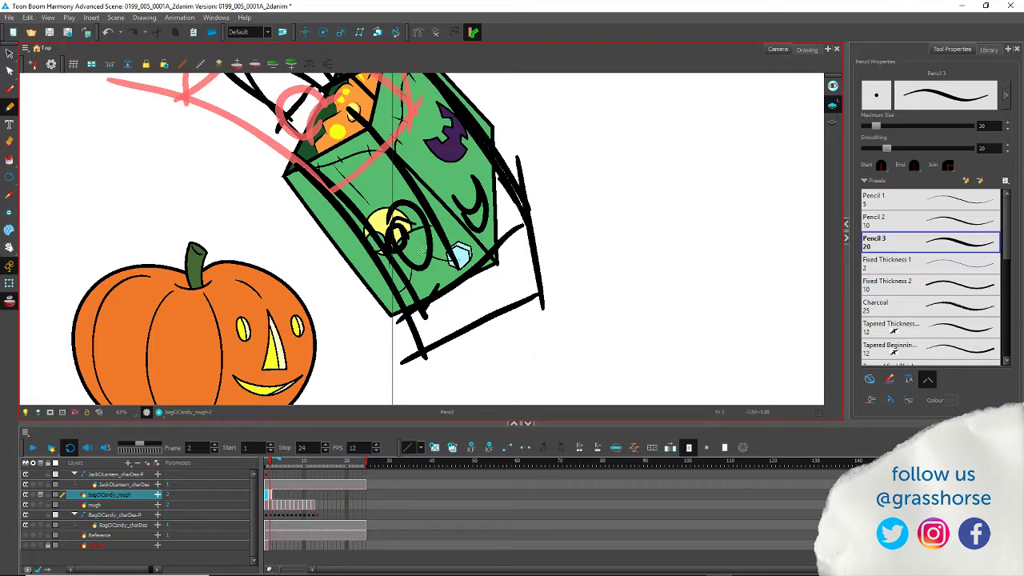
drag(366, 205, 390, 244)
mouse_move(370, 147)
mouse_down()
mouse_move(447, 229)
mouse_move(544, 381)
mouse_up()
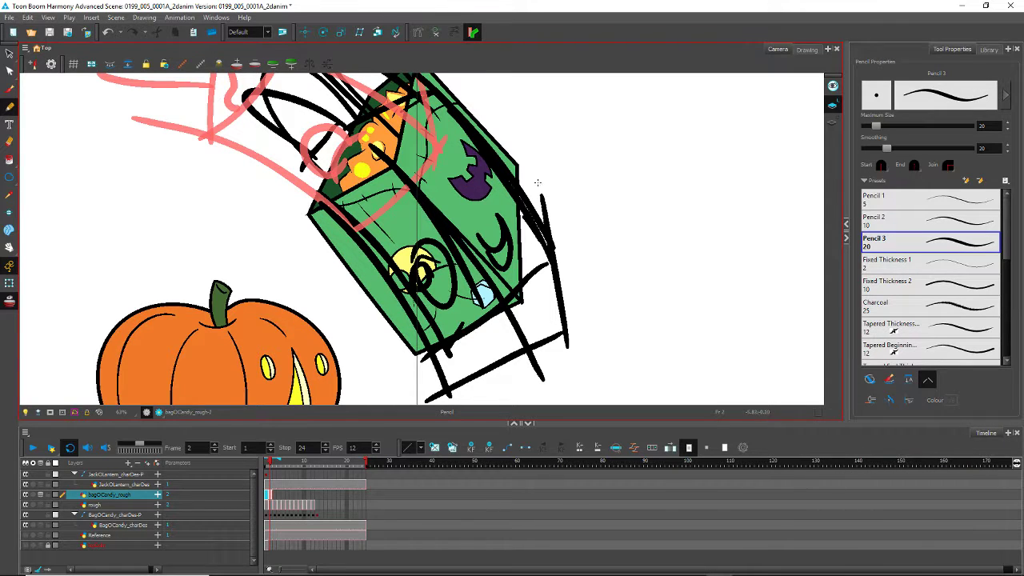
mouse_move(538, 182)
mouse_down()
mouse_move(546, 279)
mouse_move(534, 352)
mouse_up()
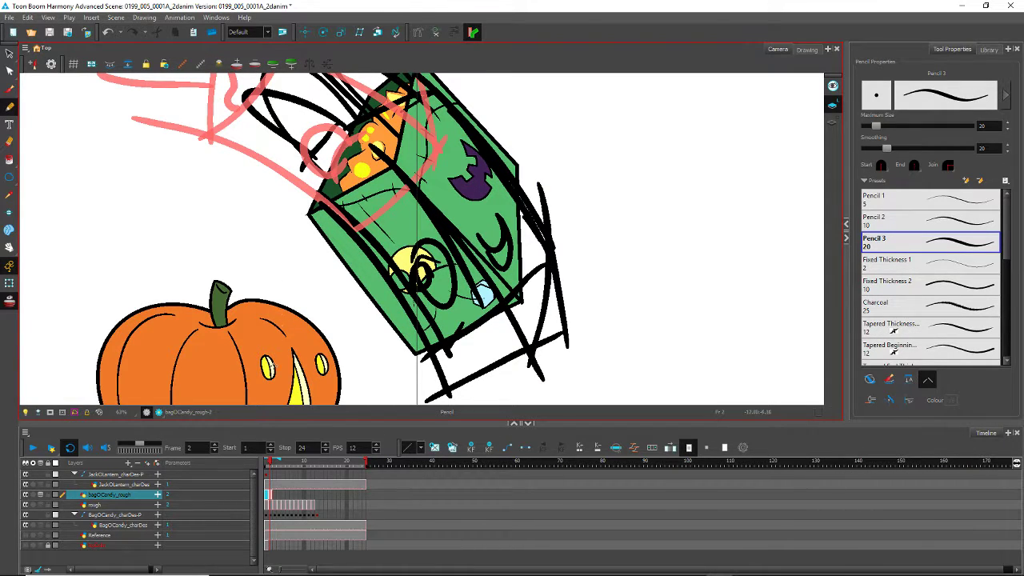
Step: Draw the two front rim edges of the bag's opening on frame 2, meeting at the central fold
drag(334, 197, 416, 237)
mouse_move(493, 114)
mouse_down()
mouse_move(485, 180)
mouse_move(448, 247)
mouse_up()
drag(498, 190, 359, 246)
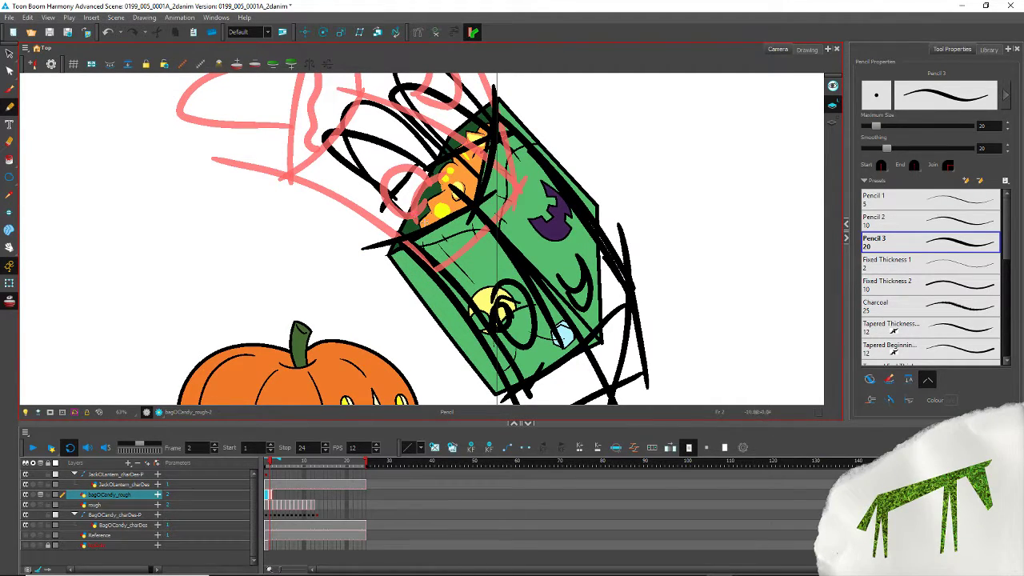
key(alt+s)
drag(496, 192, 397, 248)
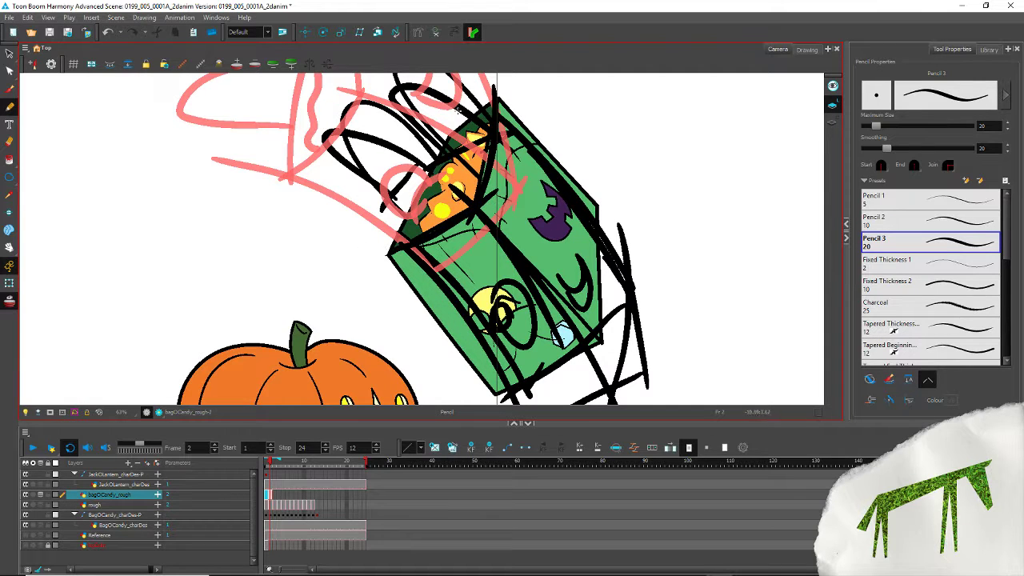
Step: Delete the straight outer stroke at the bag's lower right side, keeping the curved one
scroll(318, 193, down, 3)
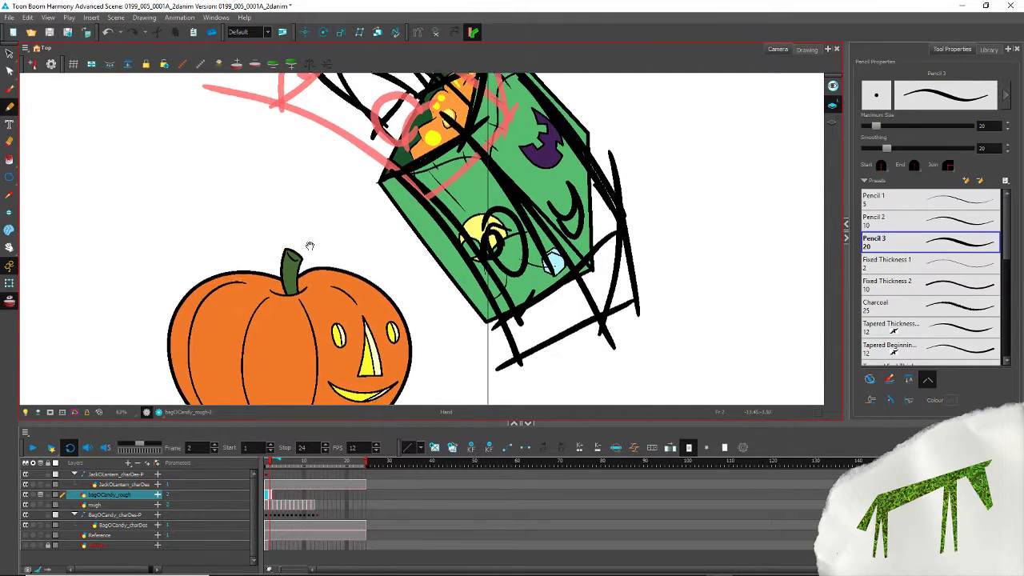
key(alt+s)
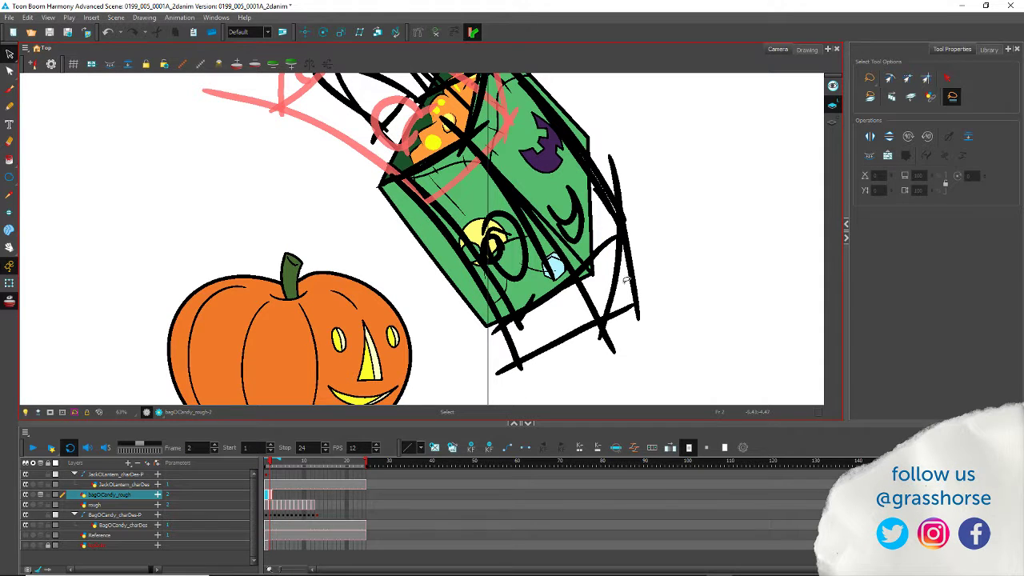
click(630, 278)
key(Delete)
drag(402, 203, 361, 244)
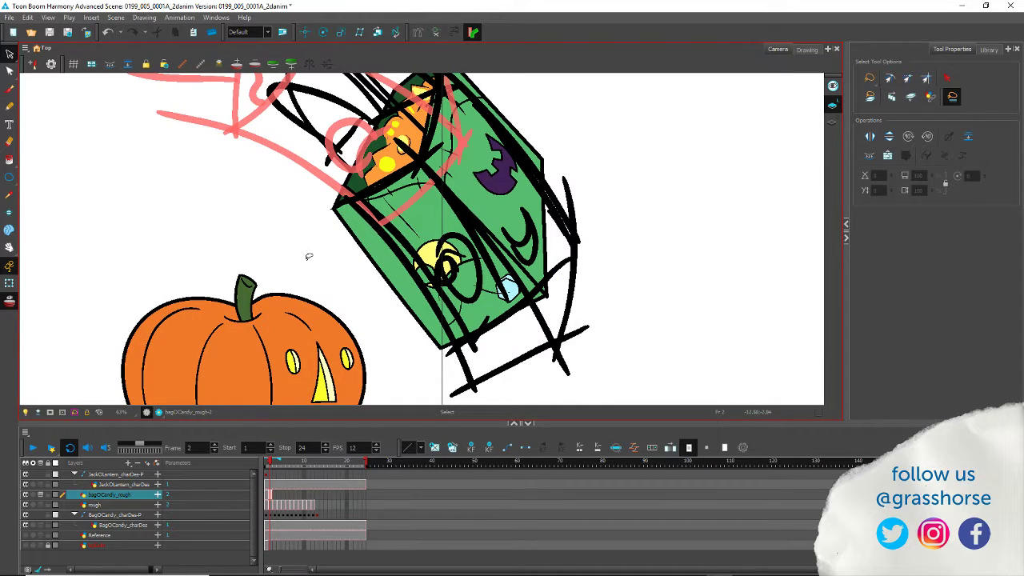
drag(283, 204, 316, 212)
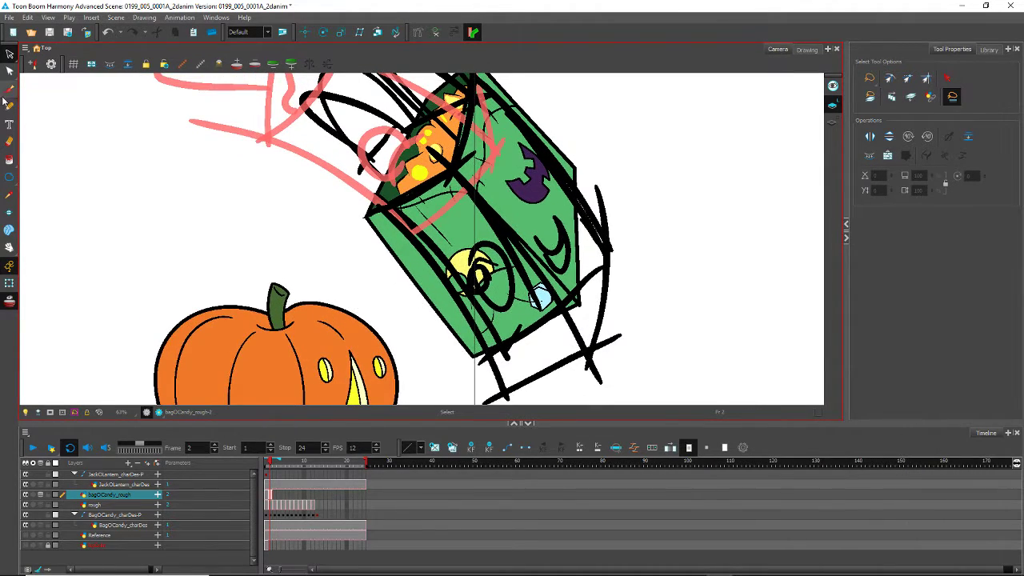
Step: With the Pencil, draw the back left rim of the bag's opening and the wavy candy line inside it
click(10, 107)
drag(390, 158, 388, 167)
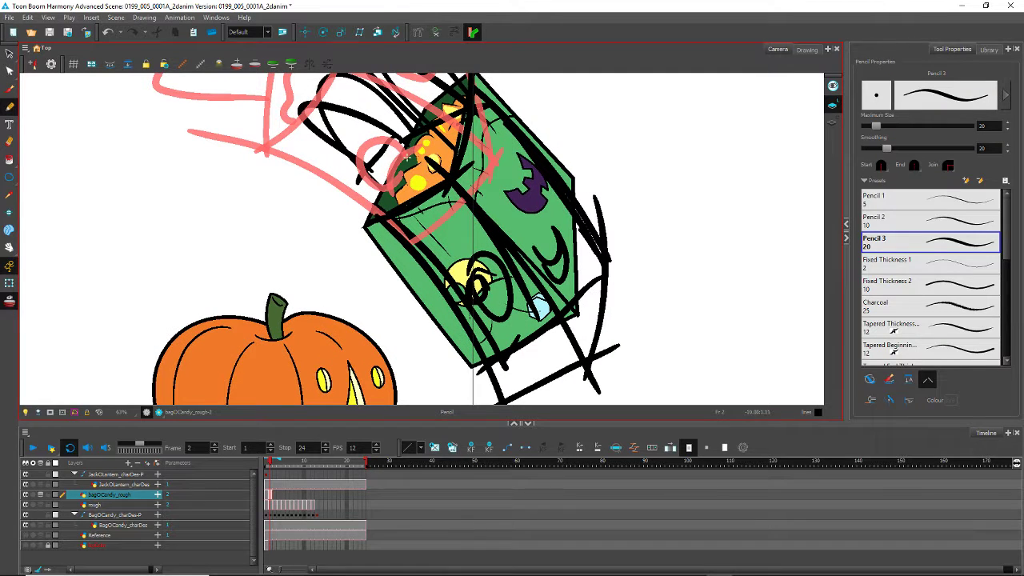
mouse_move(428, 103)
mouse_down()
mouse_move(374, 228)
mouse_move(365, 224)
mouse_up()
key(ctrl+z)
mouse_move(425, 98)
mouse_down()
mouse_move(384, 196)
mouse_move(360, 228)
mouse_up()
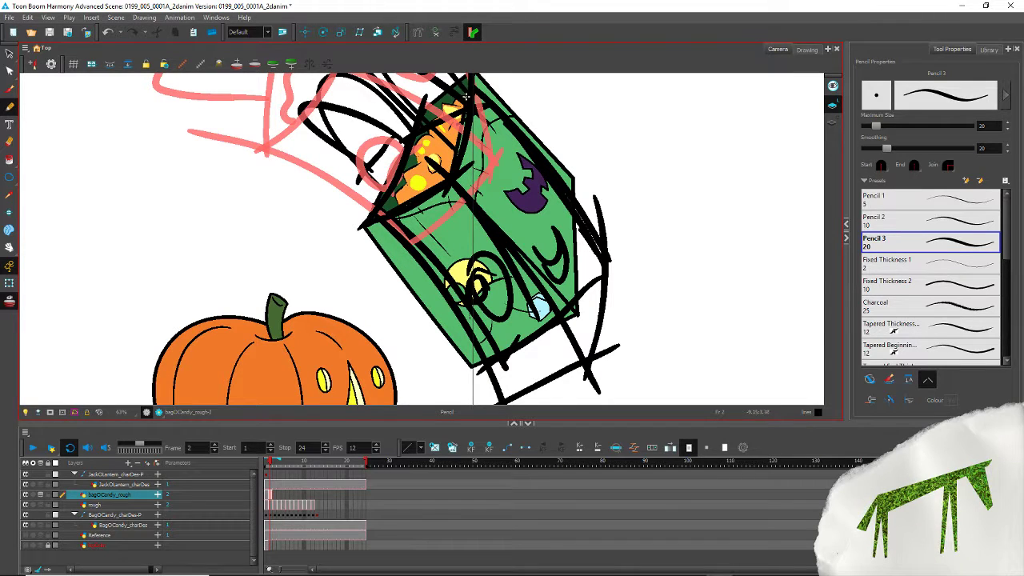
mouse_move(470, 94)
mouse_down()
mouse_move(426, 128)
mouse_move(394, 212)
mouse_up()
Step: Draw the bag's two looped handles rising from the opening on frame 2
drag(312, 232, 334, 323)
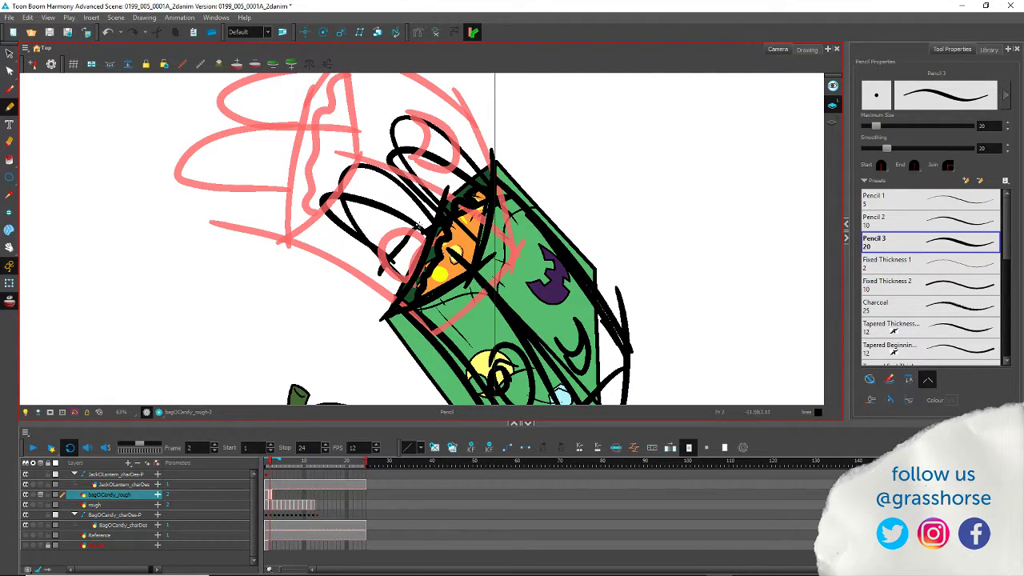
mouse_move(430, 217)
mouse_down()
mouse_move(342, 186)
mouse_move(319, 197)
mouse_move(315, 217)
mouse_move(411, 280)
mouse_up()
mouse_move(474, 192)
mouse_down()
mouse_move(434, 154)
mouse_move(387, 146)
mouse_move(374, 158)
mouse_move(480, 253)
mouse_up()
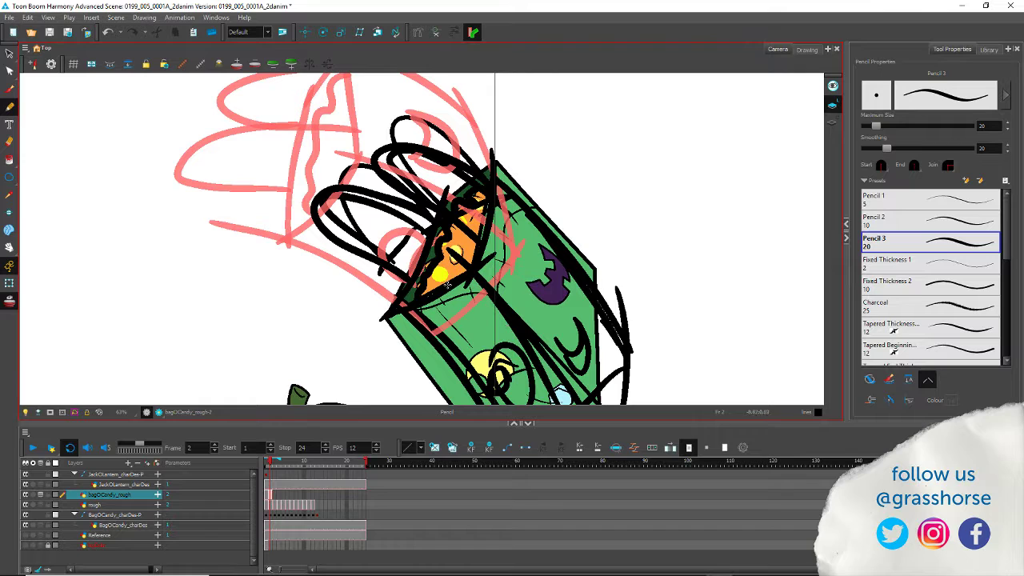
Step: On frame 3, draw the two curved front rim edges of the bag's opening and the bulging left side of the squashed bag
key(.)
key(space)
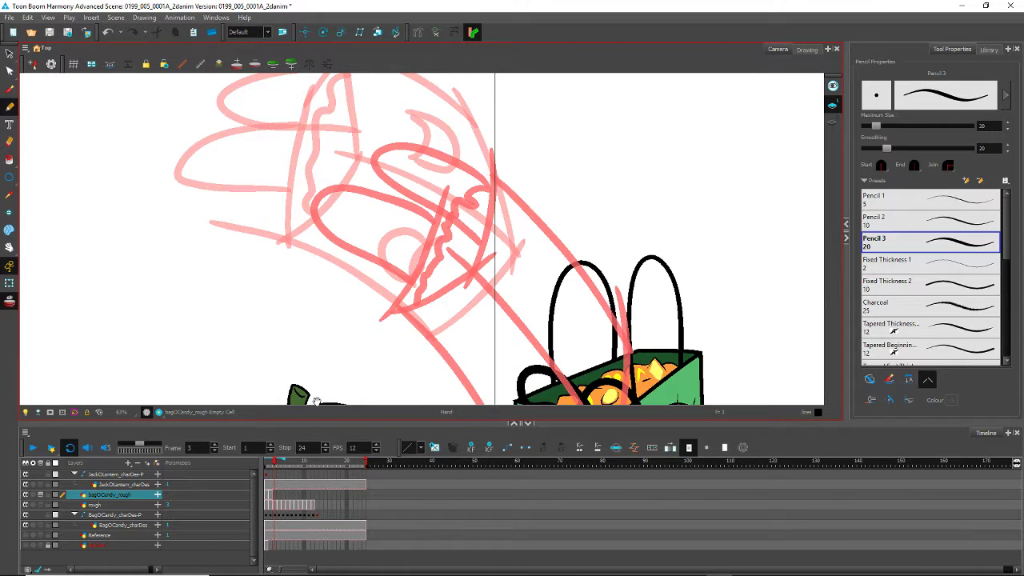
drag(404, 349, 315, 108)
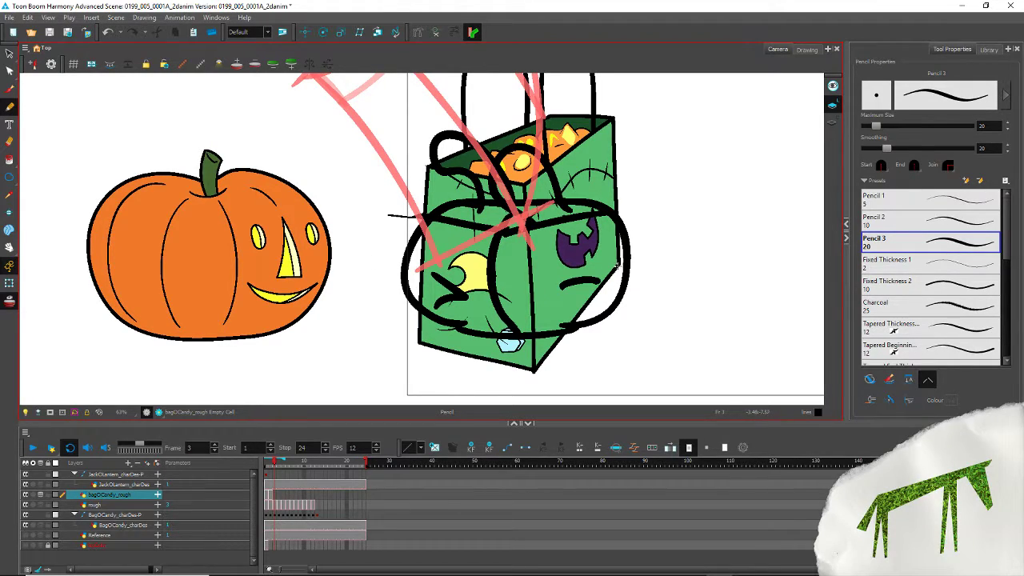
drag(625, 264, 616, 146)
drag(614, 149, 528, 214)
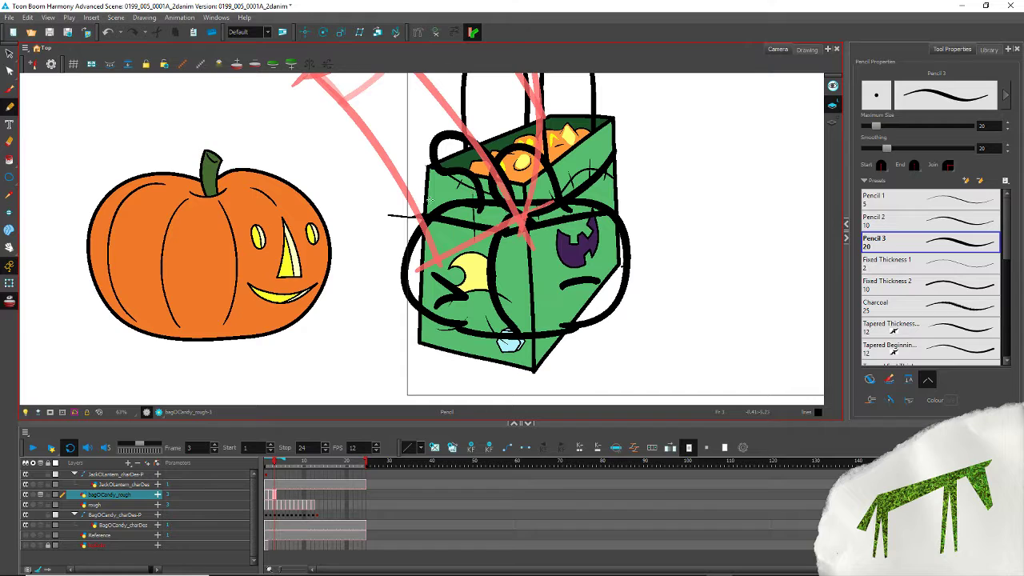
mouse_move(422, 198)
mouse_down()
mouse_move(491, 218)
mouse_move(526, 217)
mouse_up()
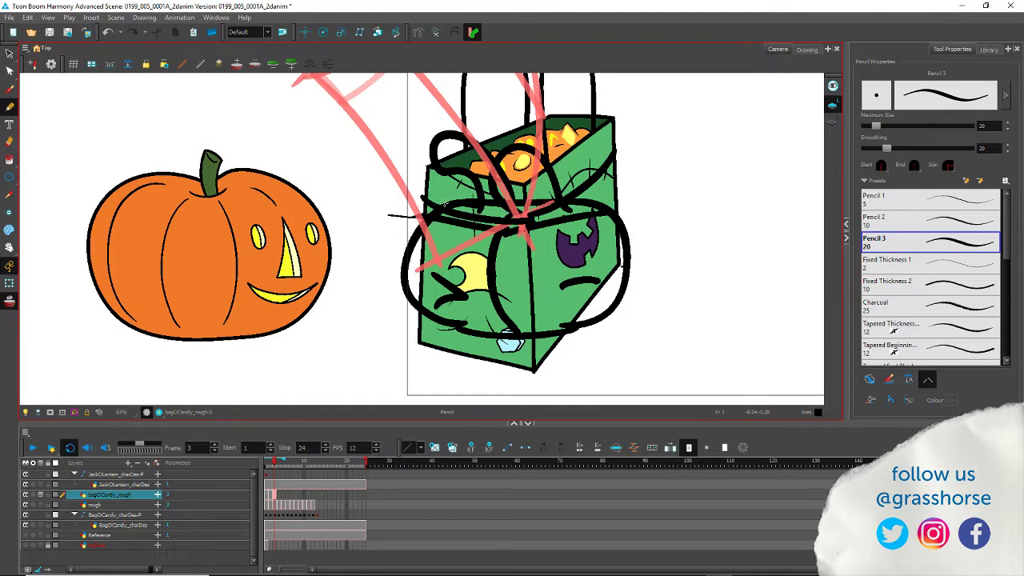
key(ctrl+z)
drag(536, 211, 433, 201)
key(ctrl+z)
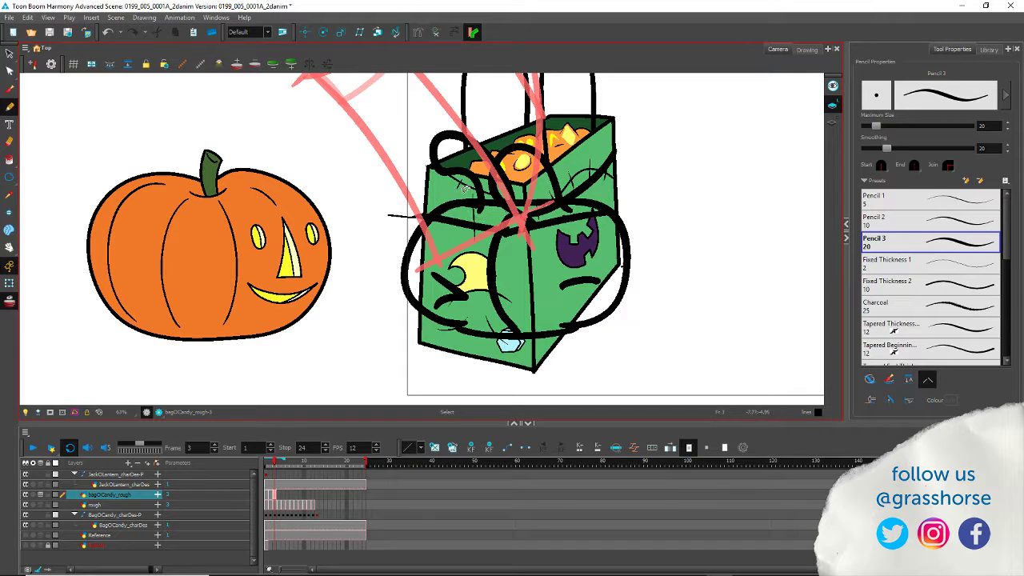
mouse_move(528, 213)
mouse_down()
mouse_move(466, 213)
mouse_move(423, 192)
mouse_move(389, 252)
mouse_move(385, 291)
mouse_move(401, 321)
mouse_move(425, 335)
mouse_up()
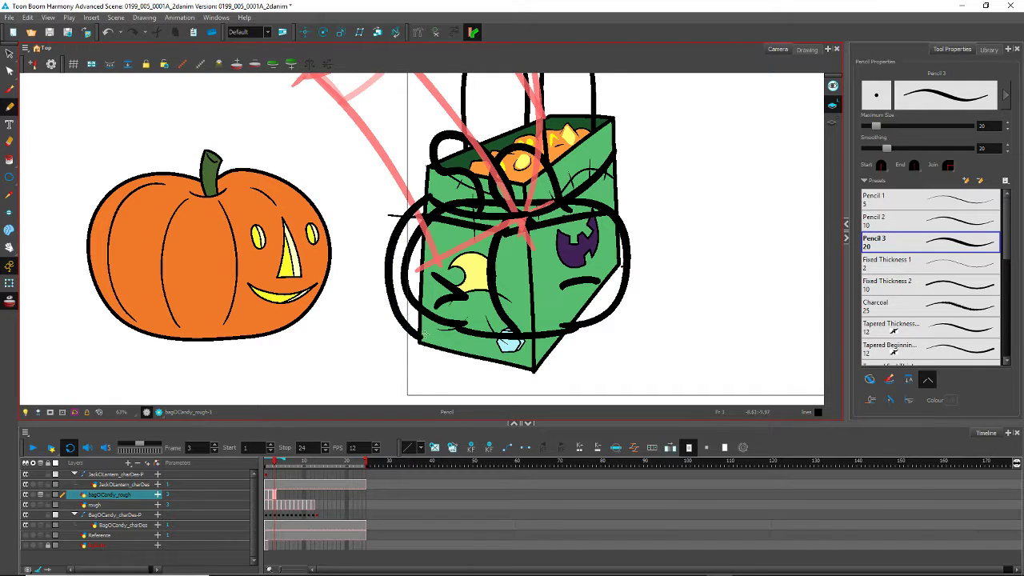
Step: Draw the squashed bag's bulging right side, curved central fold and two bottom edges on frame 3
mouse_move(616, 149)
mouse_down()
mouse_move(639, 179)
mouse_move(645, 222)
mouse_move(608, 282)
mouse_up()
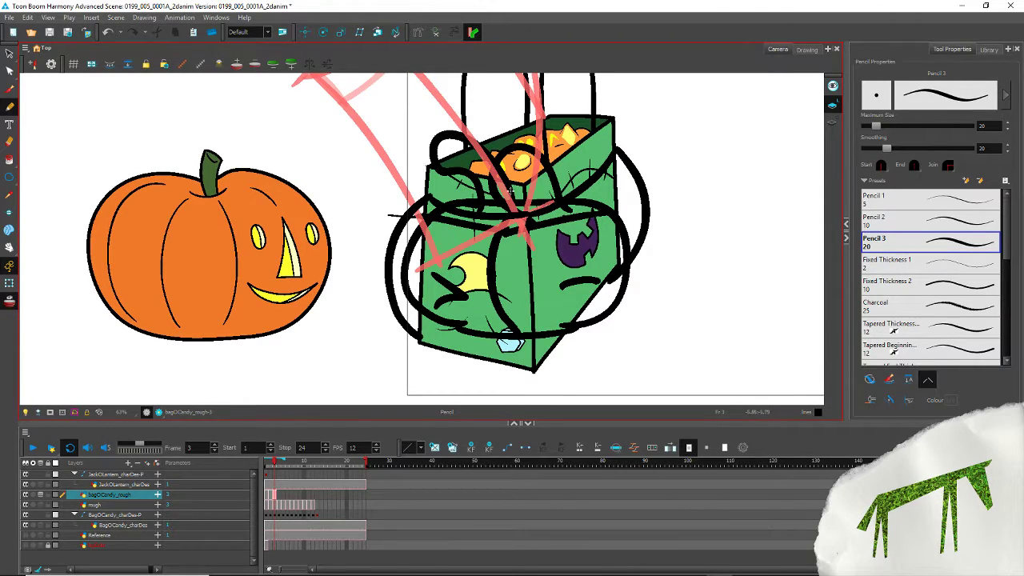
mouse_move(528, 227)
mouse_down()
mouse_move(553, 312)
mouse_move(534, 366)
mouse_up()
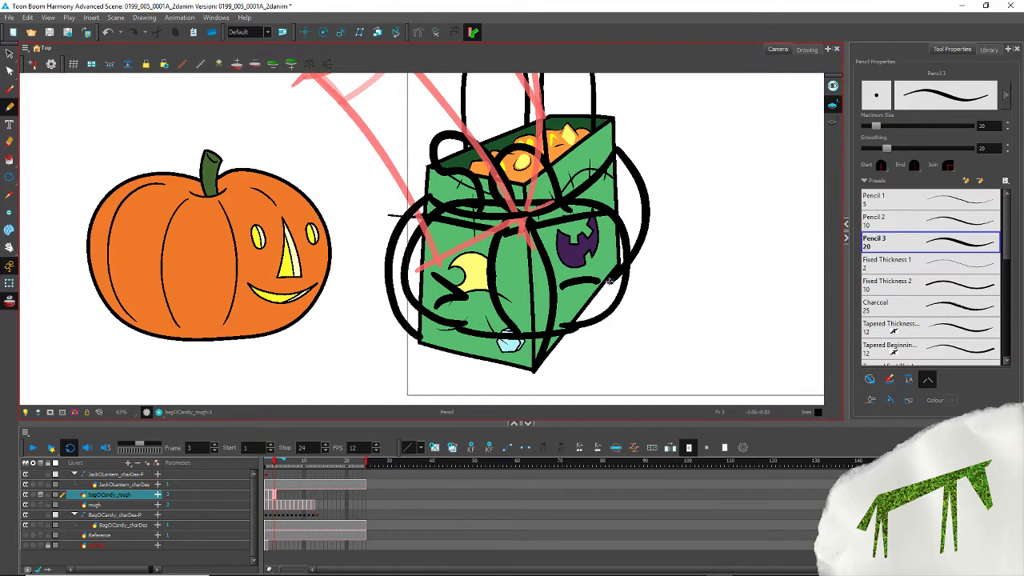
mouse_move(534, 368)
mouse_down()
mouse_move(609, 305)
mouse_move(640, 243)
mouse_move(644, 211)
mouse_move(617, 147)
mouse_up()
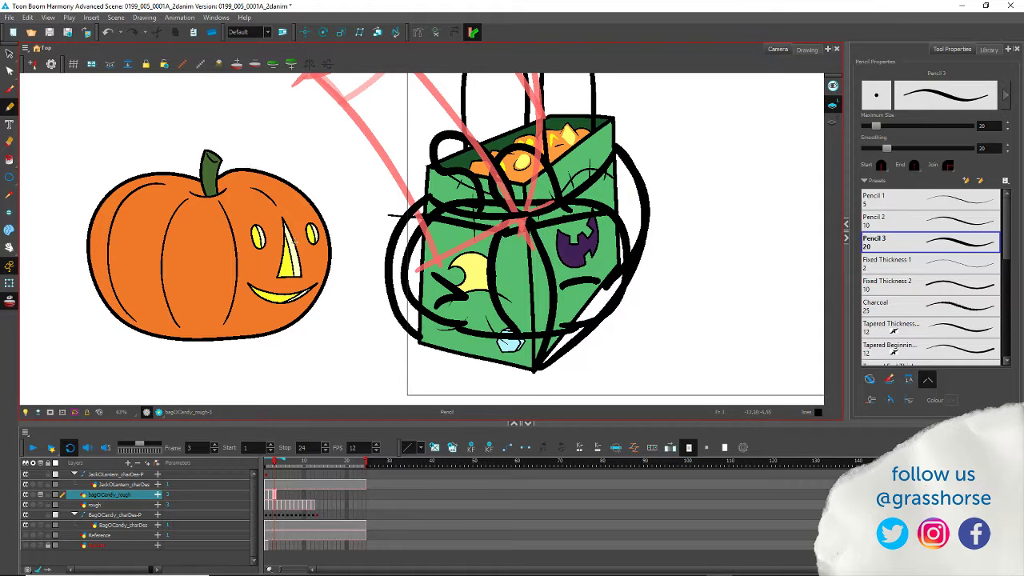
drag(416, 339, 536, 370)
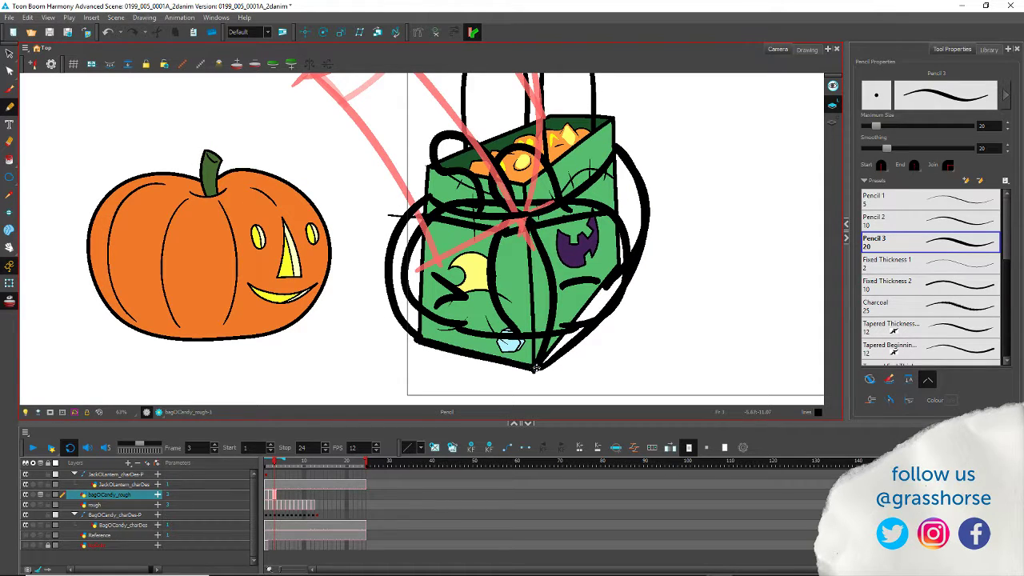
Step: Draw the two back rim edges of the bag's opening on frame 3
drag(375, 245, 454, 288)
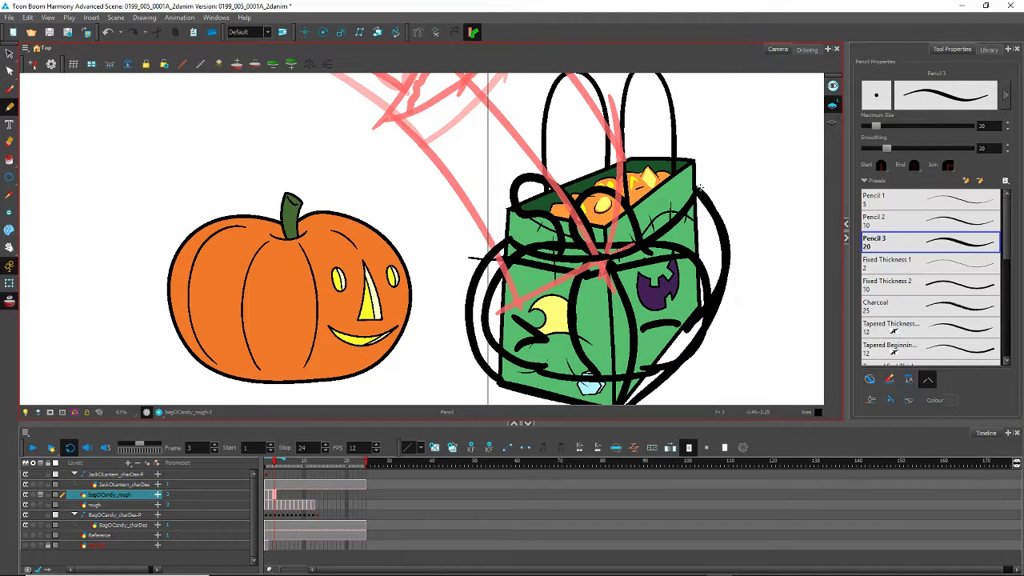
drag(700, 189, 612, 185)
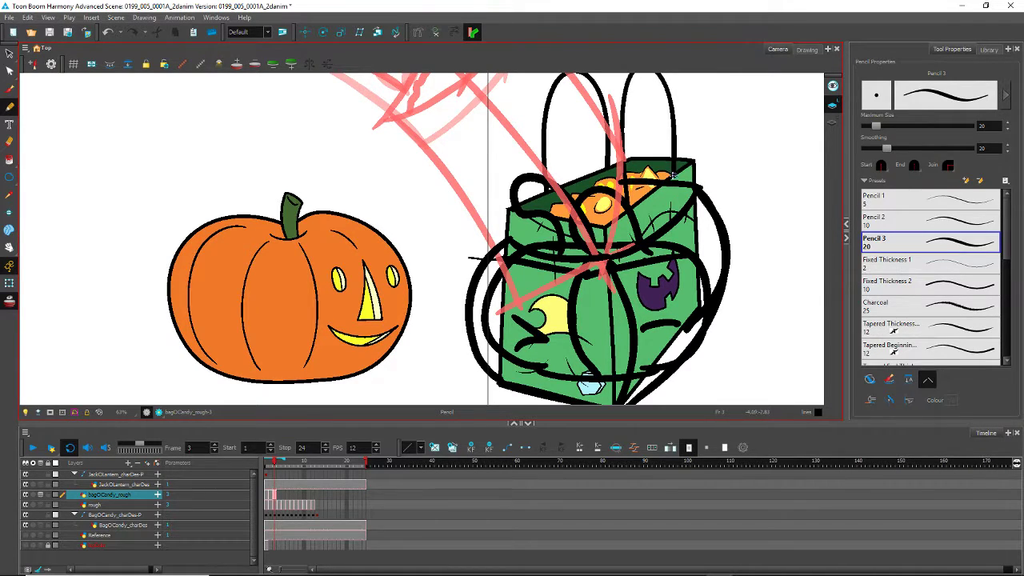
mouse_move(673, 175)
mouse_down()
mouse_move(536, 217)
mouse_move(461, 285)
mouse_up()
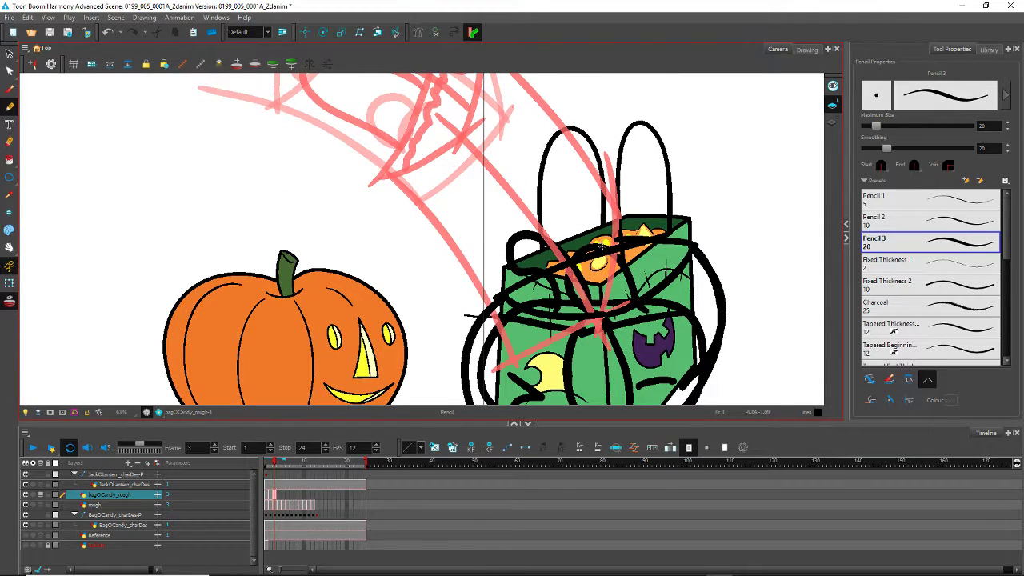
Step: Draw the bag's two drooping looped handles and its squinting face marks on frame 3
mouse_move(602, 250)
mouse_down()
mouse_move(587, 196)
mouse_move(509, 210)
mouse_move(485, 239)
mouse_move(540, 275)
mouse_up()
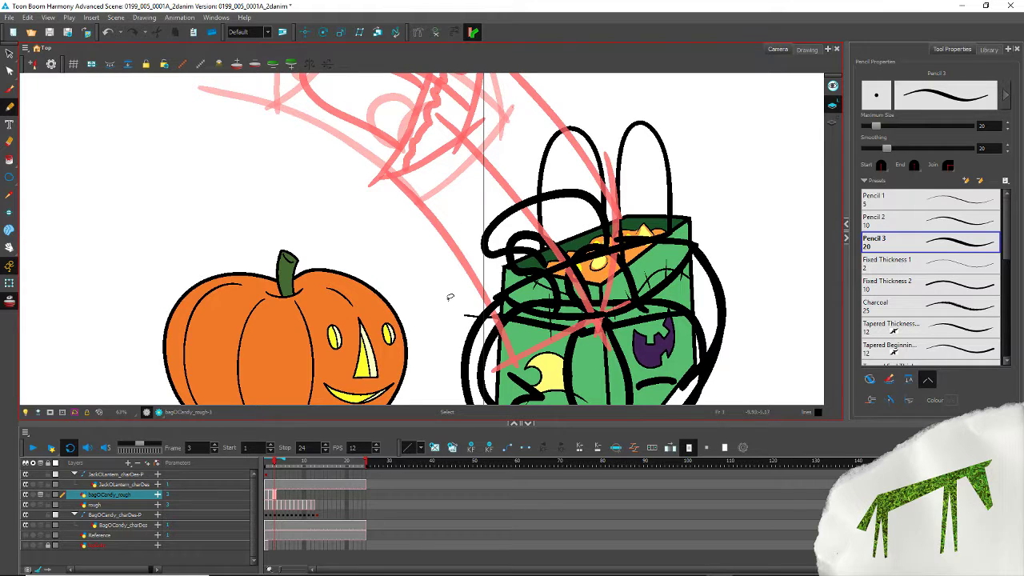
key(ctrl+z)
mouse_move(593, 249)
mouse_down()
mouse_move(556, 196)
mouse_move(492, 215)
mouse_move(488, 242)
mouse_move(555, 268)
mouse_move(557, 293)
mouse_up()
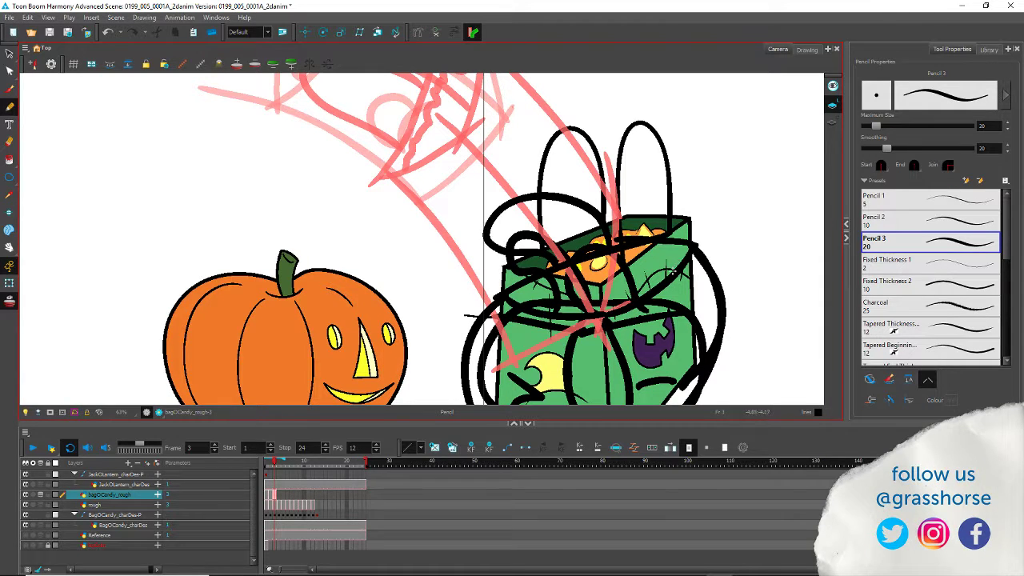
mouse_move(671, 276)
mouse_down()
mouse_move(654, 212)
mouse_move(602, 188)
mouse_move(557, 207)
mouse_move(573, 238)
mouse_move(626, 273)
mouse_move(636, 308)
mouse_up()
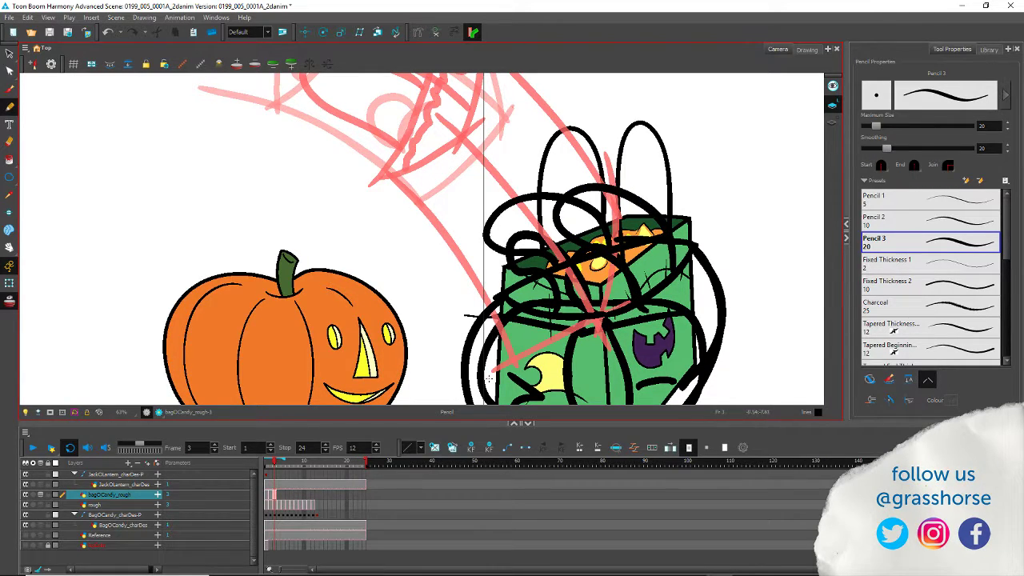
drag(423, 333, 362, 204)
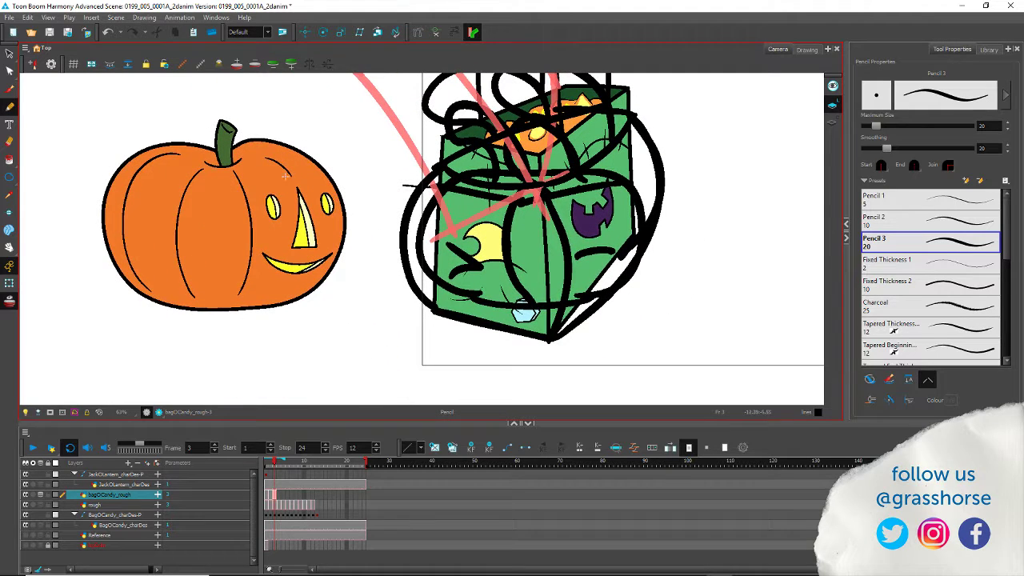
mouse_move(450, 256)
mouse_down()
mouse_move(485, 282)
mouse_move(448, 288)
mouse_up()
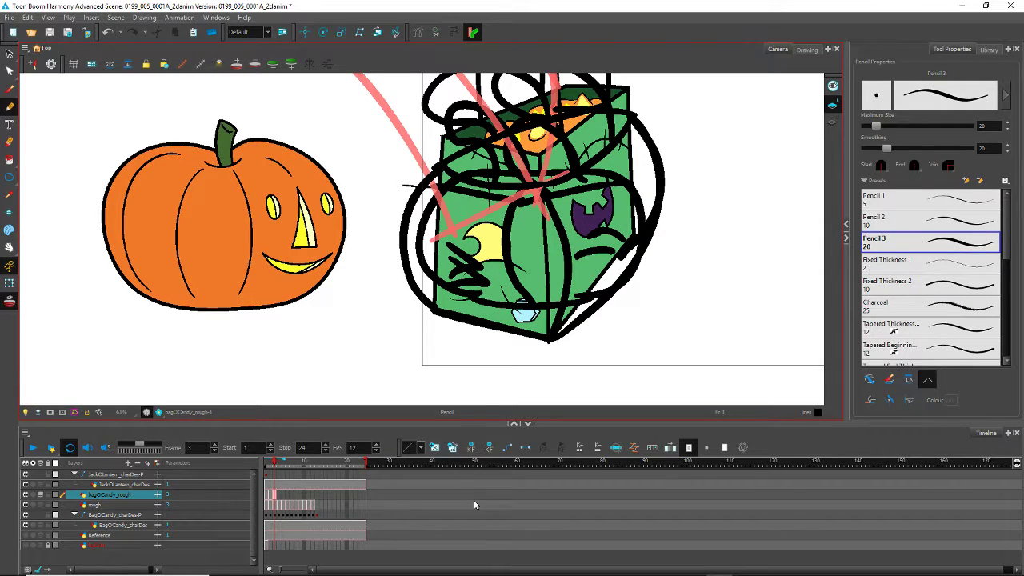
Step: Select the old sketch strokes of the bag on frame 1 of the rough layer
key(.)
click(268, 508)
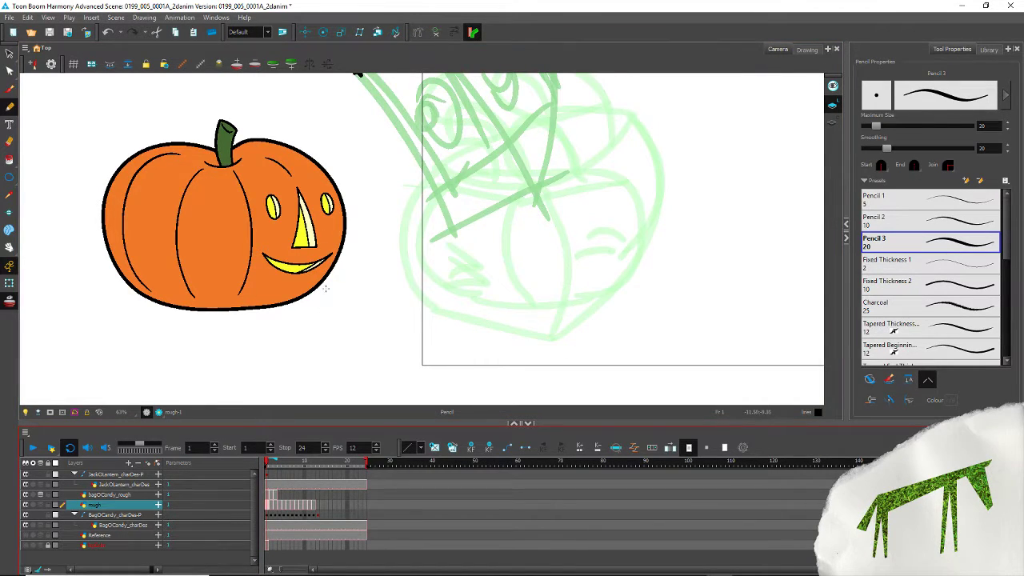
scroll(327, 290, down, 3)
drag(202, 237, 296, 309)
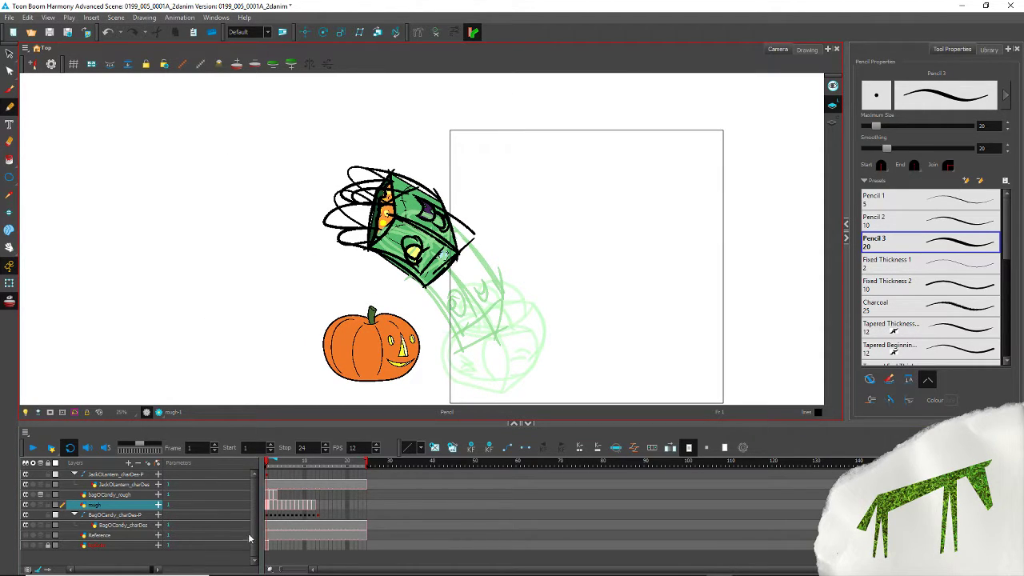
click(26, 505)
click(26, 505)
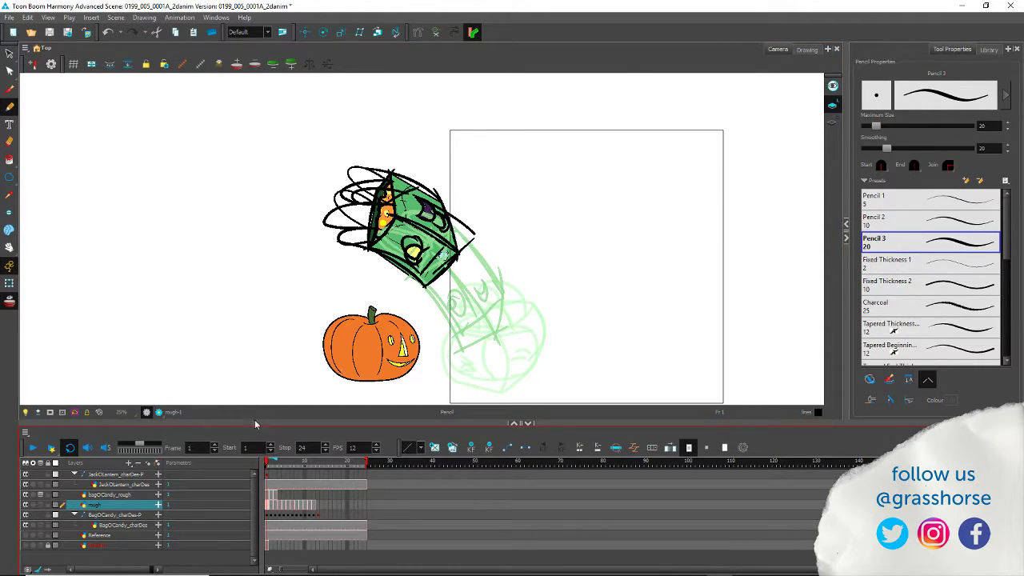
click(8, 53)
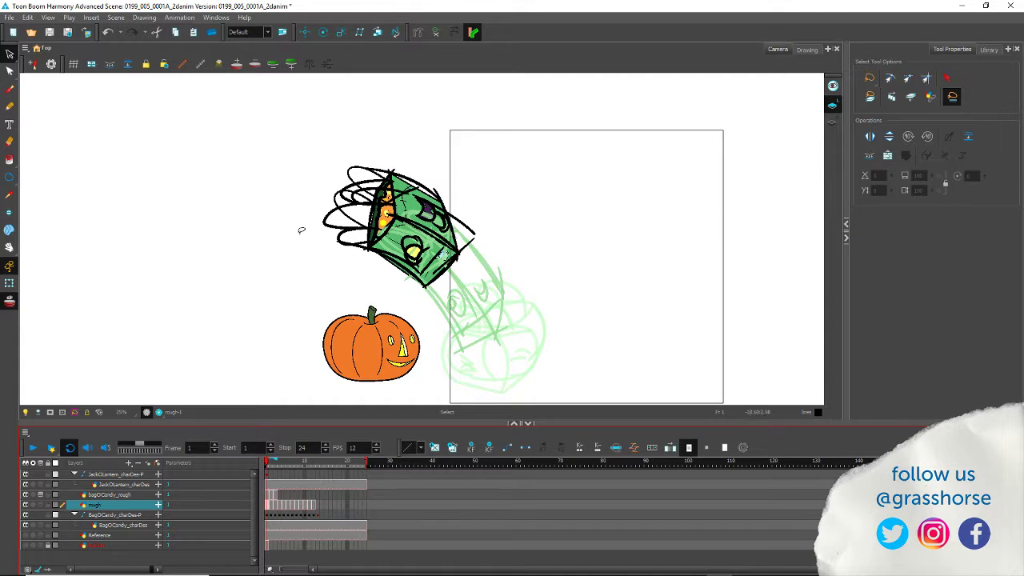
mouse_move(301, 228)
mouse_down()
mouse_move(459, 125)
mouse_move(564, 159)
mouse_move(576, 216)
mouse_up()
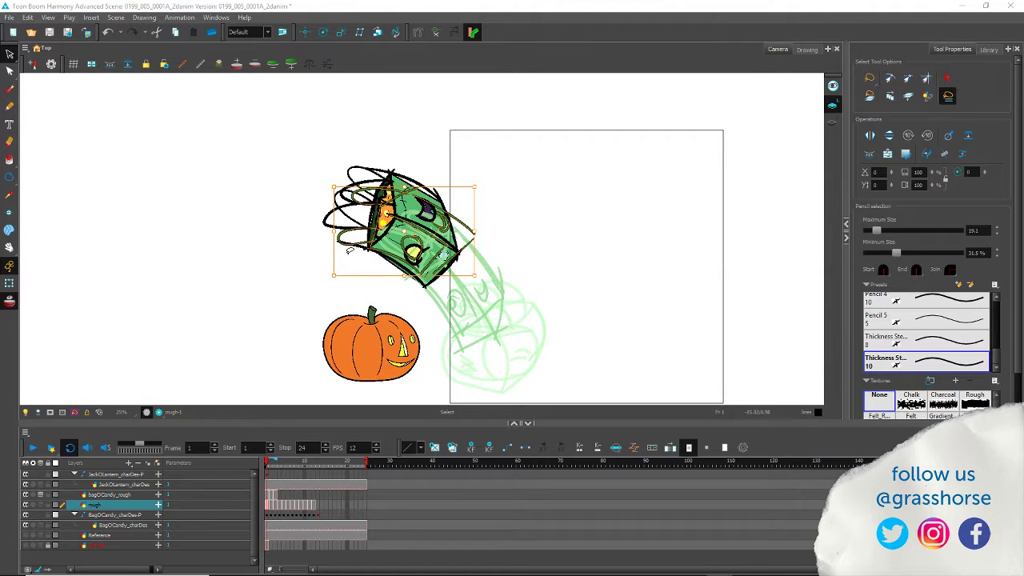
Step: Go through frames 2 to 4 of the rough layer and select the bag's sketch strokes on each frame
scroll(350, 251, up, 3)
scroll(350, 251, down, 1)
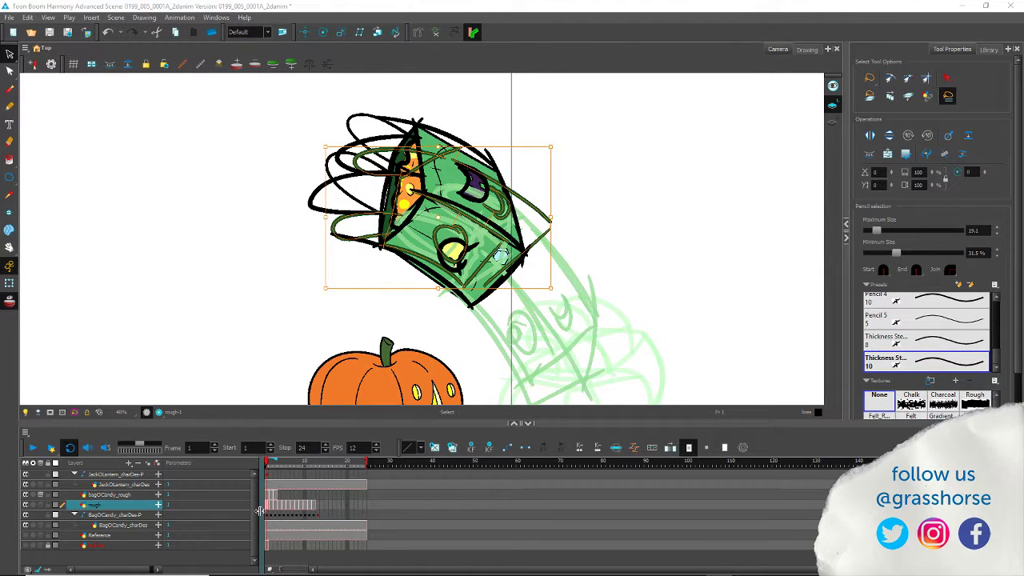
key(.)
mouse_move(387, 283)
mouse_down()
mouse_move(320, 194)
mouse_move(632, 272)
mouse_move(436, 327)
mouse_up()
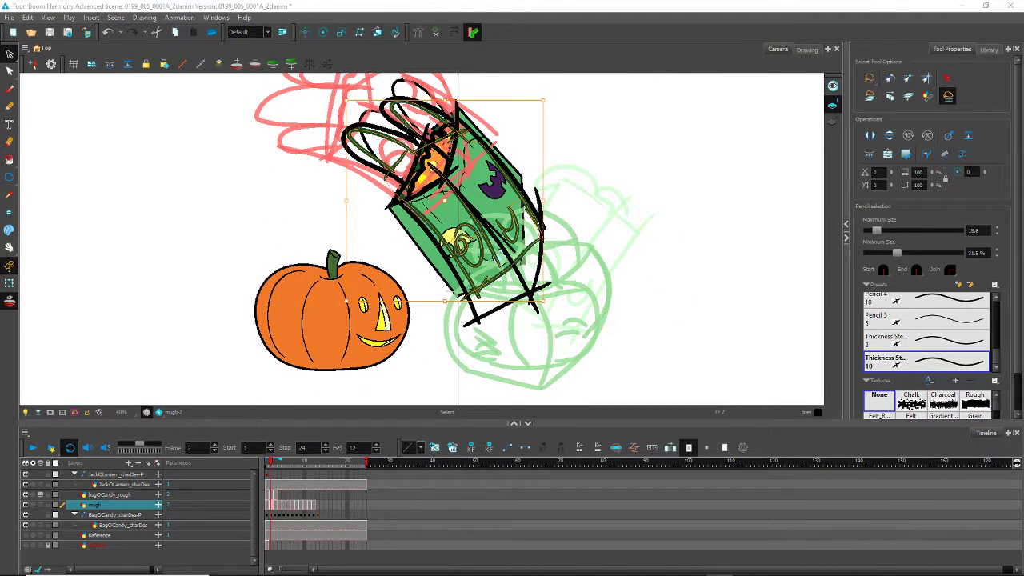
key(period)
mouse_move(757, 295)
mouse_down()
mouse_move(601, 245)
mouse_move(608, 194)
mouse_move(381, 129)
mouse_move(301, 330)
mouse_move(591, 407)
mouse_move(751, 201)
mouse_move(557, 108)
mouse_up()
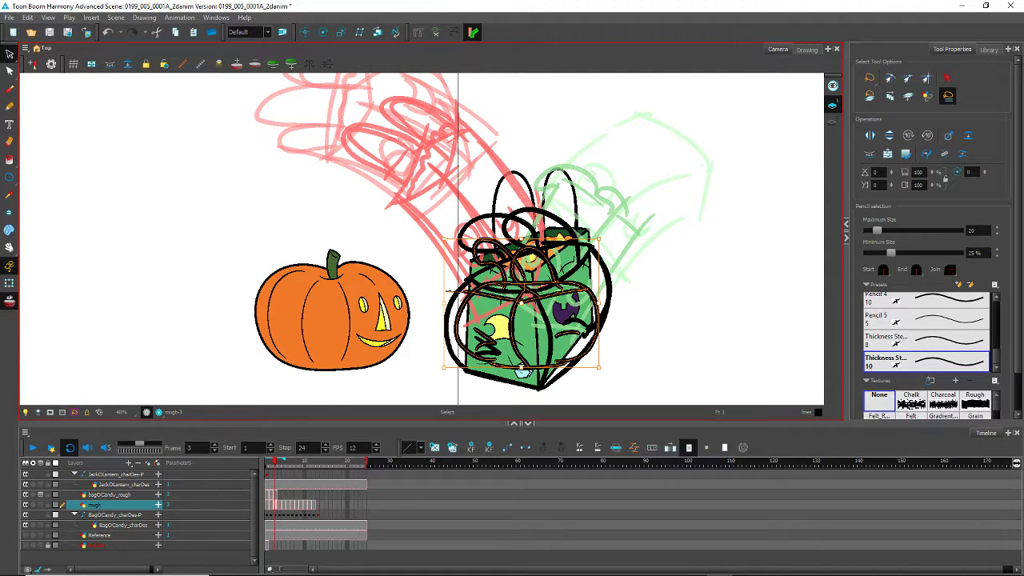
key(period)
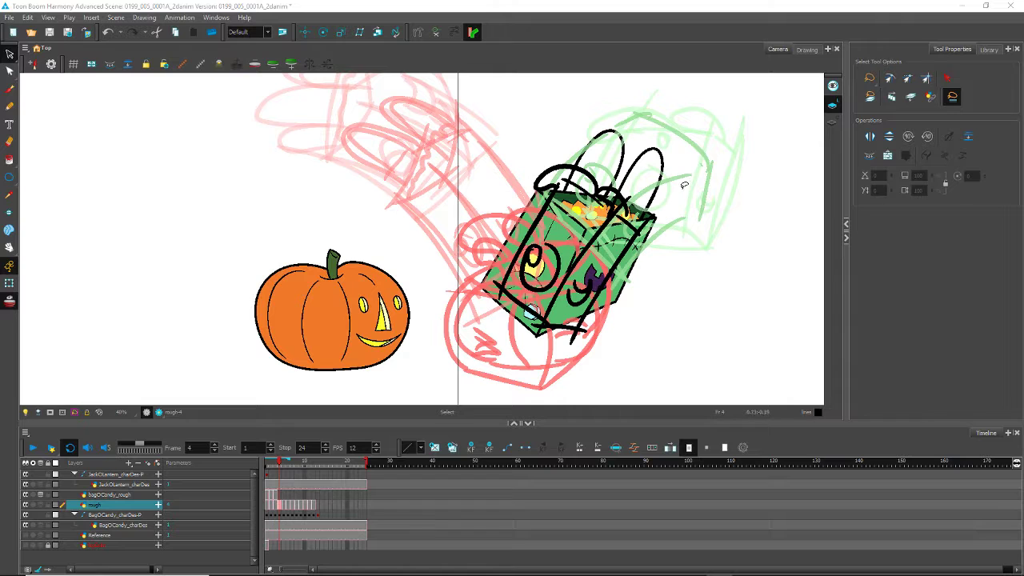
mouse_move(684, 185)
mouse_down()
mouse_move(563, 87)
mouse_move(444, 384)
mouse_move(736, 240)
mouse_up()
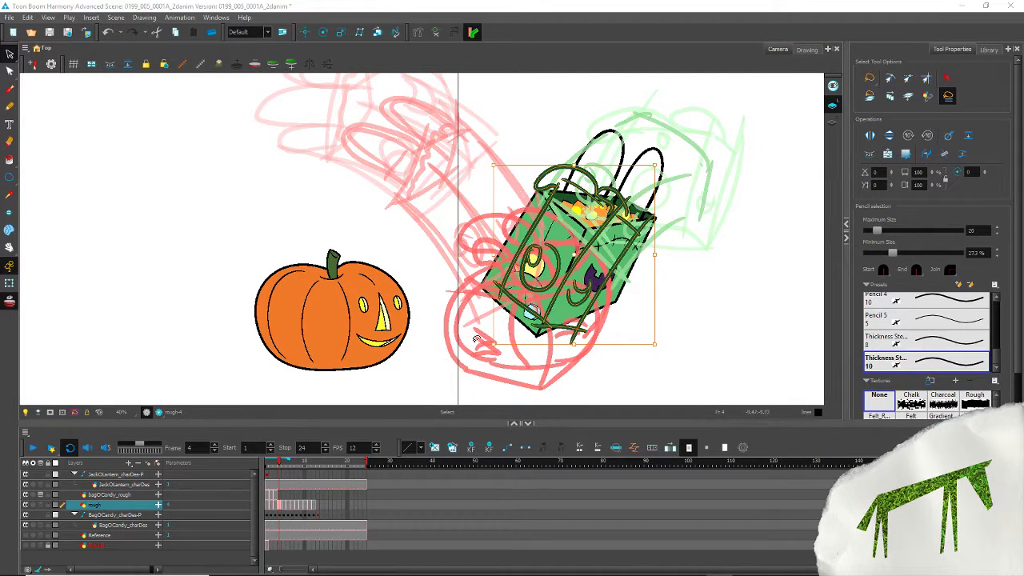
Step: Select the bag's sketch strokes on frames 5, 6 and 7 of the rough layer, one frame at a time
key(period)
mouse_move(764, 254)
mouse_down()
mouse_move(769, 218)
mouse_move(724, 35)
mouse_move(418, 143)
mouse_move(500, 374)
mouse_move(857, 236)
mouse_up()
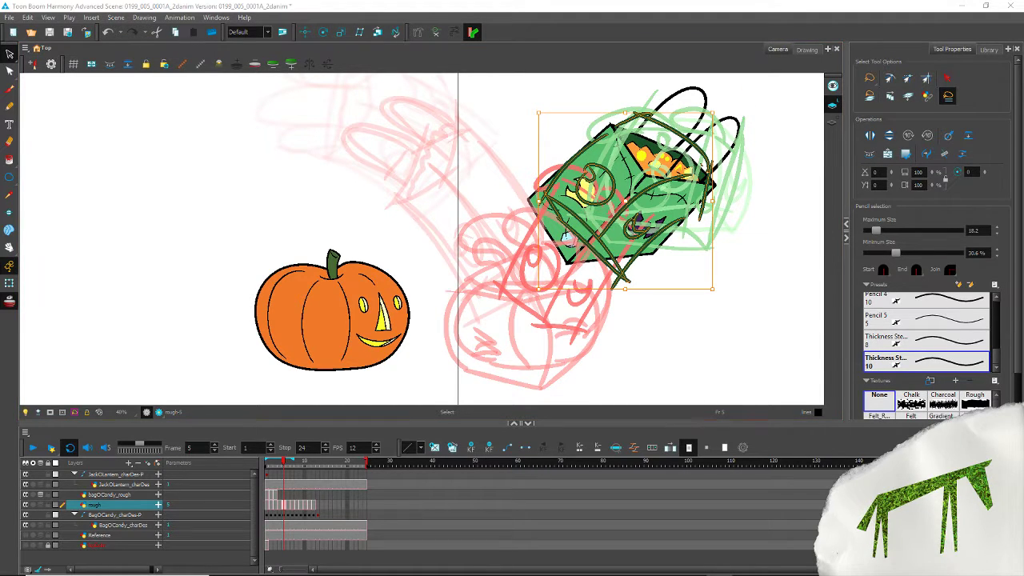
key(period)
mouse_move(718, 328)
mouse_down()
mouse_move(739, 149)
mouse_move(694, 91)
mouse_move(650, 338)
mouse_move(759, 184)
mouse_move(633, 94)
mouse_up()
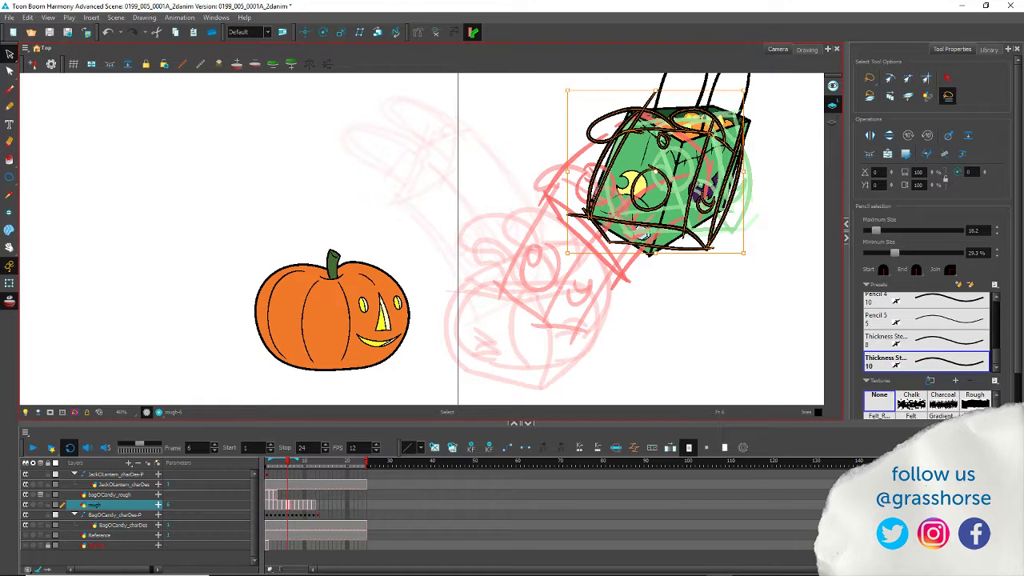
key(period)
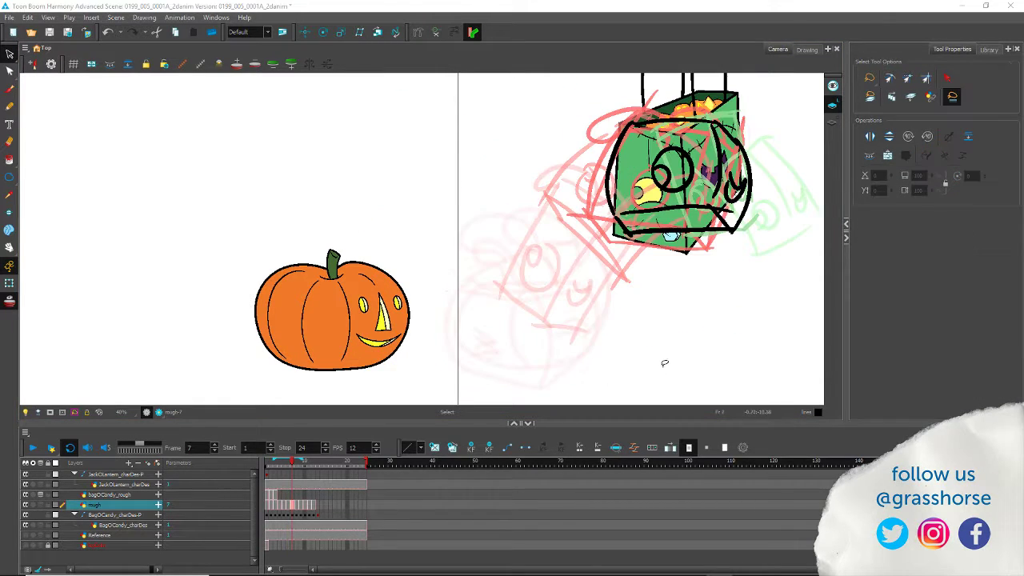
mouse_move(728, 279)
mouse_down()
mouse_move(865, 112)
mouse_move(567, 124)
mouse_move(762, 251)
mouse_up()
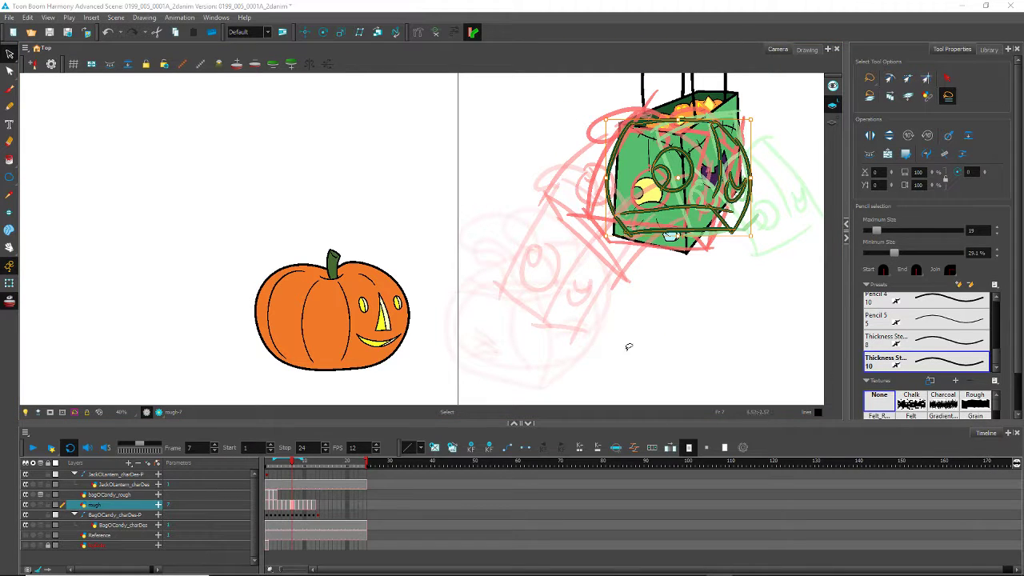
Step: Select the bag's sketch strokes on frame 8 and then frame 9 of the rough layer
key(period)
mouse_move(623, 214)
mouse_down()
mouse_move(772, 226)
mouse_move(769, 88)
mouse_move(608, 115)
mouse_move(568, 224)
mouse_up()
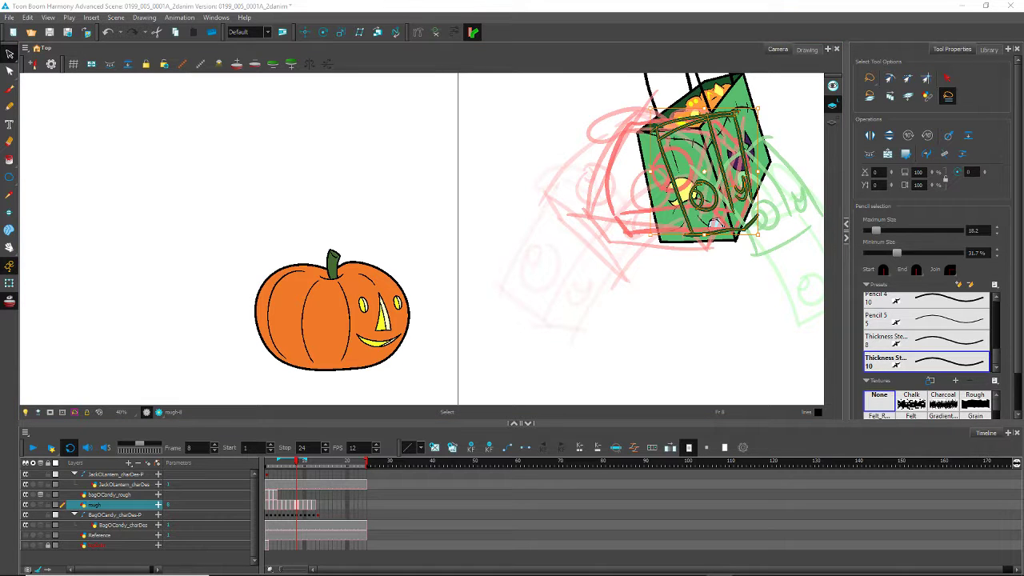
key(period)
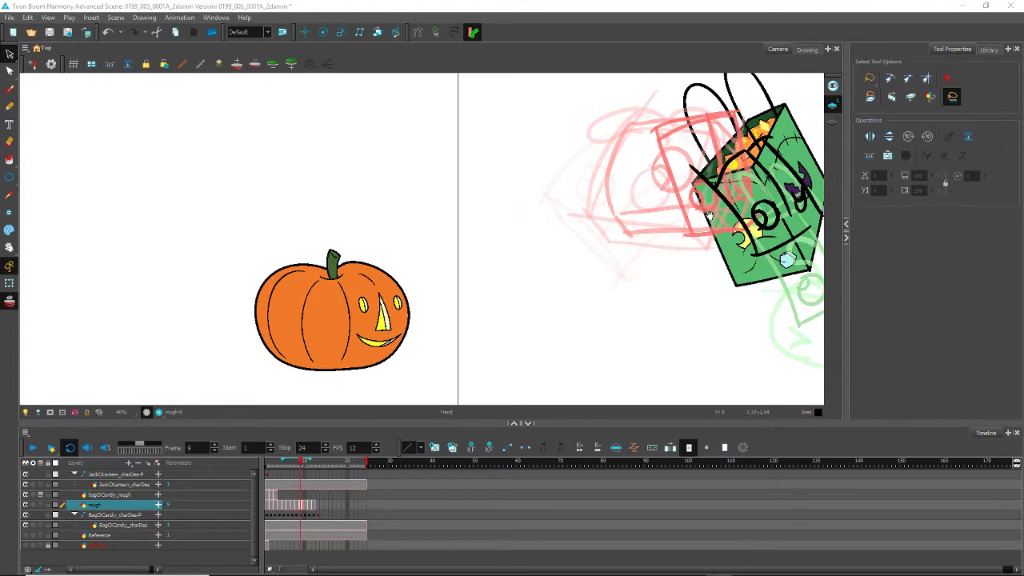
mouse_move(709, 216)
mouse_down()
mouse_move(434, 252)
mouse_move(592, 345)
mouse_move(310, 171)
mouse_move(432, 400)
mouse_up()
key(alt+Tab)
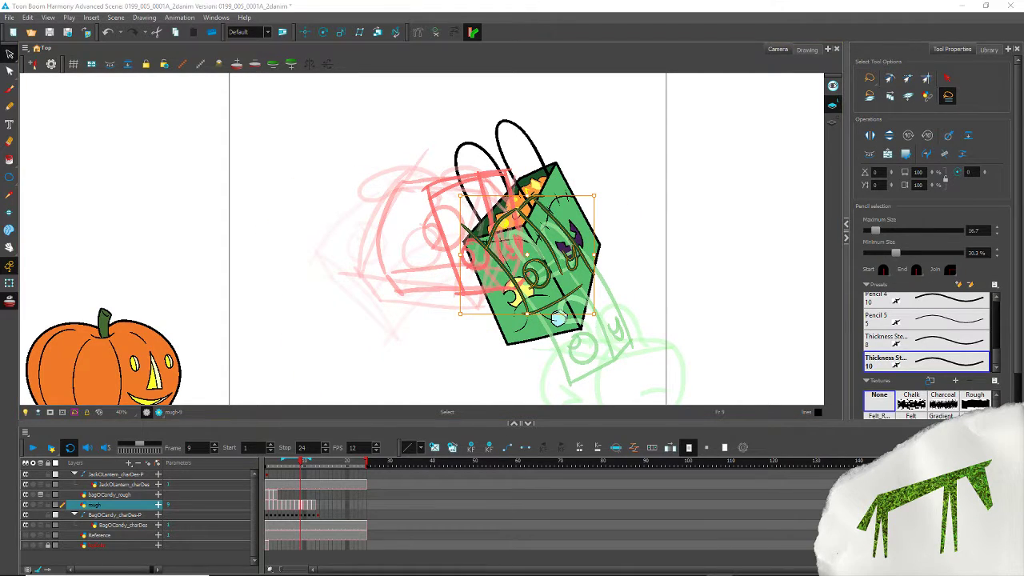
Step: Select the bag's sketch strokes on frames 10, 11 and 12 of the rough layer, one frame at a time
key(period)
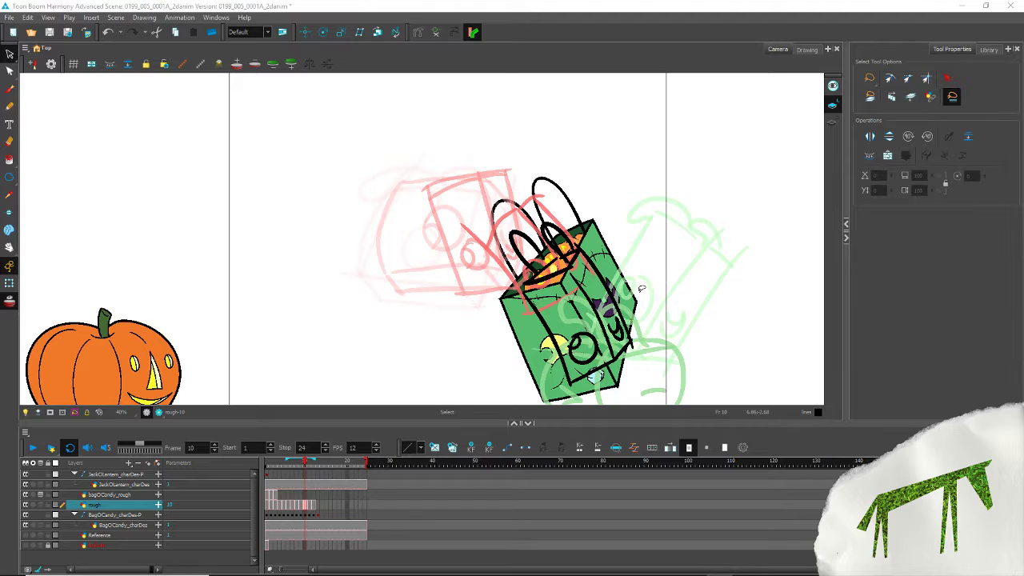
mouse_move(600, 210)
mouse_down()
mouse_move(487, 291)
mouse_move(536, 362)
mouse_move(617, 371)
mouse_move(687, 310)
mouse_move(601, 212)
mouse_up()
key(period)
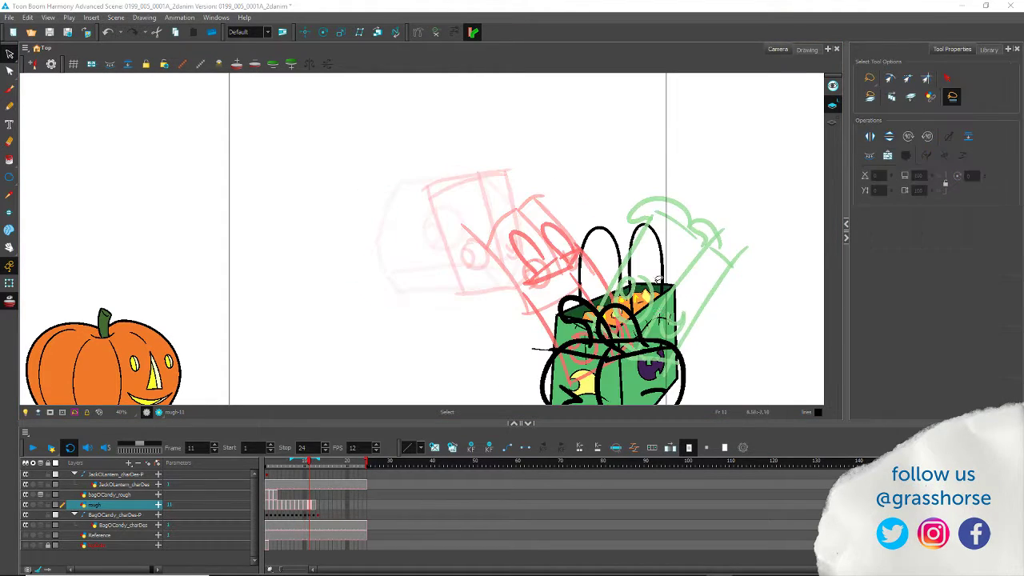
mouse_move(711, 302)
mouse_down()
mouse_move(687, 193)
mouse_move(604, 120)
mouse_move(473, 176)
mouse_move(505, 336)
mouse_move(730, 298)
mouse_move(690, 134)
mouse_up()
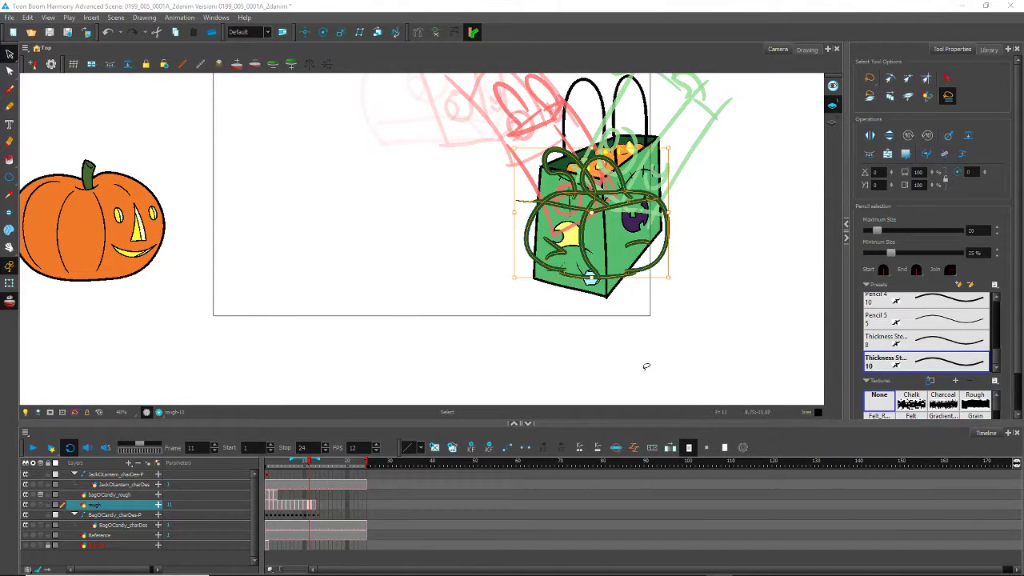
key(period)
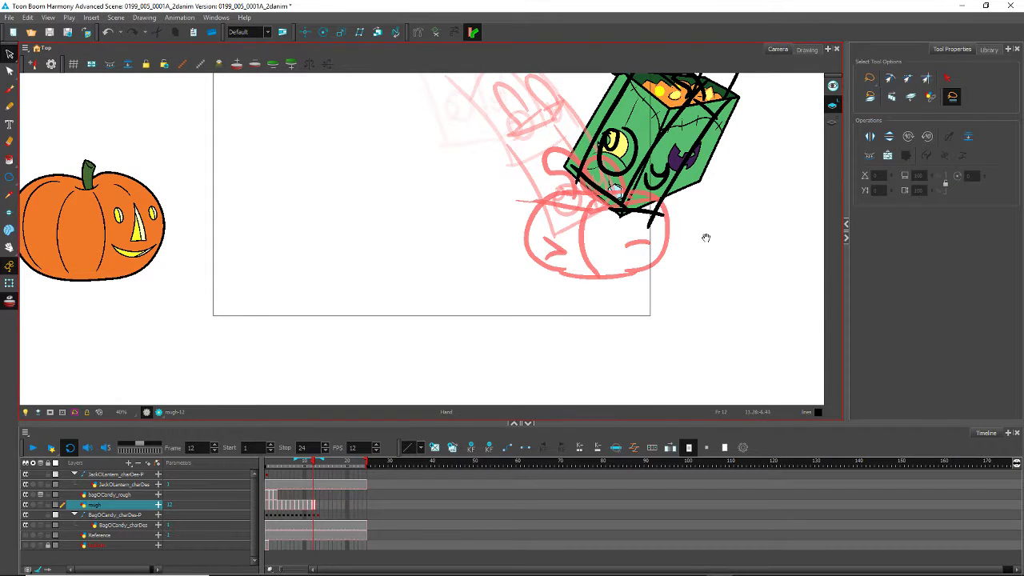
mouse_move(707, 238)
mouse_down()
mouse_move(679, 320)
mouse_move(693, 131)
mouse_move(476, 298)
mouse_move(788, 282)
mouse_move(752, 284)
mouse_up()
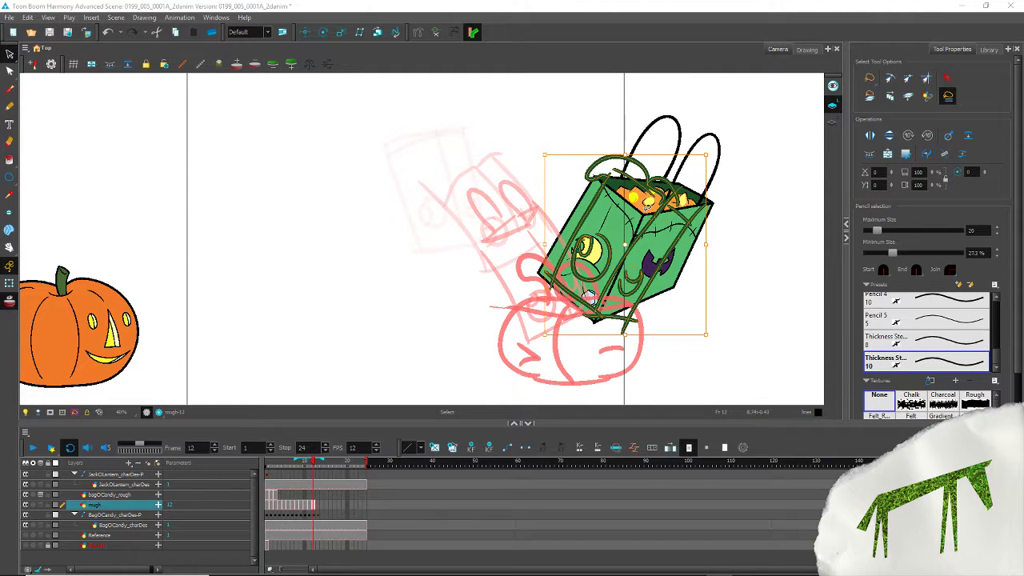
Step: Go back to frame 1 and make bagOCandy_rough the active layer
key(comma)
key(comma)
key(comma)
key(comma)
key(comma)
key(comma)
key(comma)
key(comma)
key(comma)
key(comma)
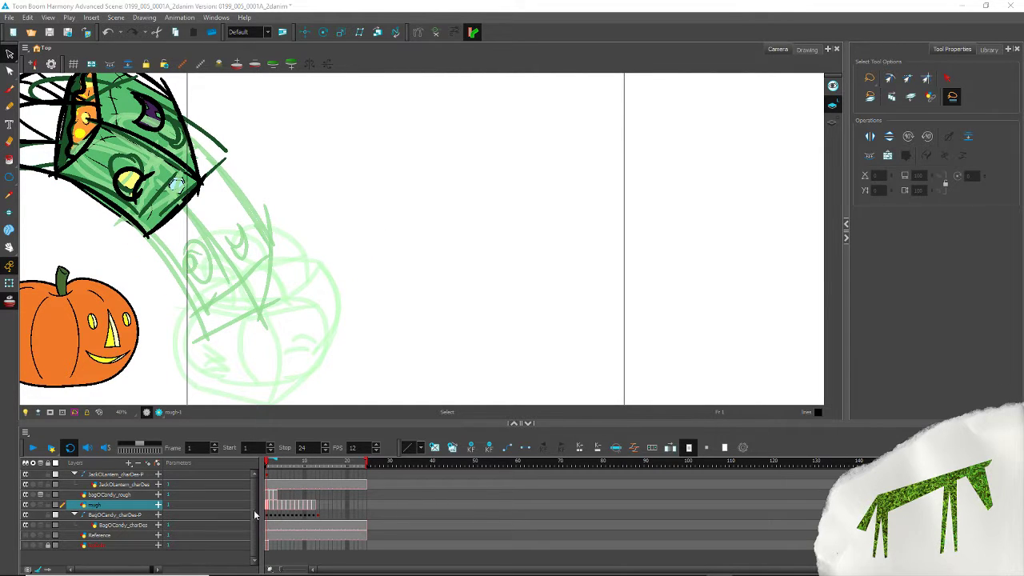
click(278, 494)
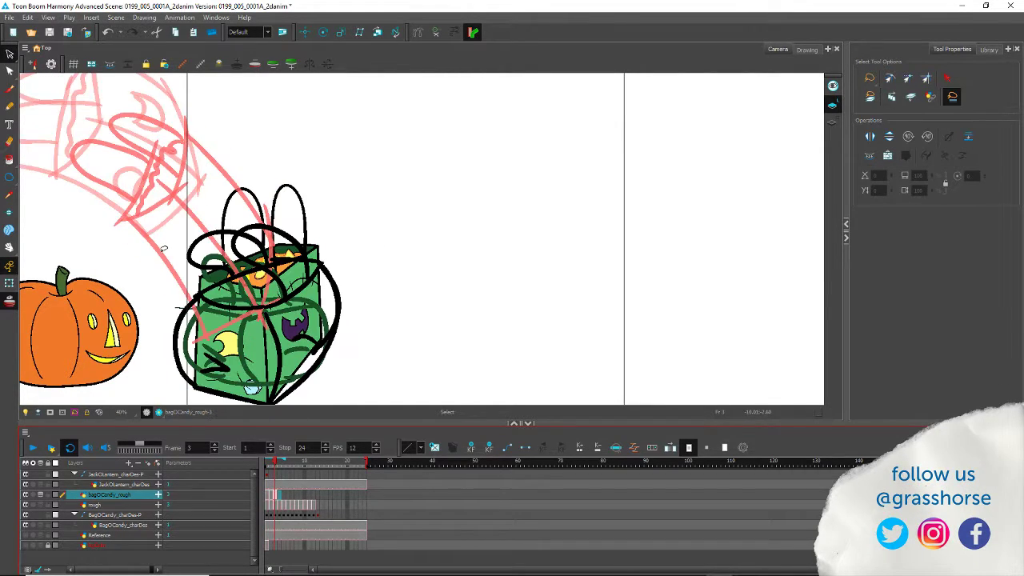
mouse_move(174, 315)
mouse_down()
mouse_move(316, 255)
mouse_move(357, 273)
mouse_up()
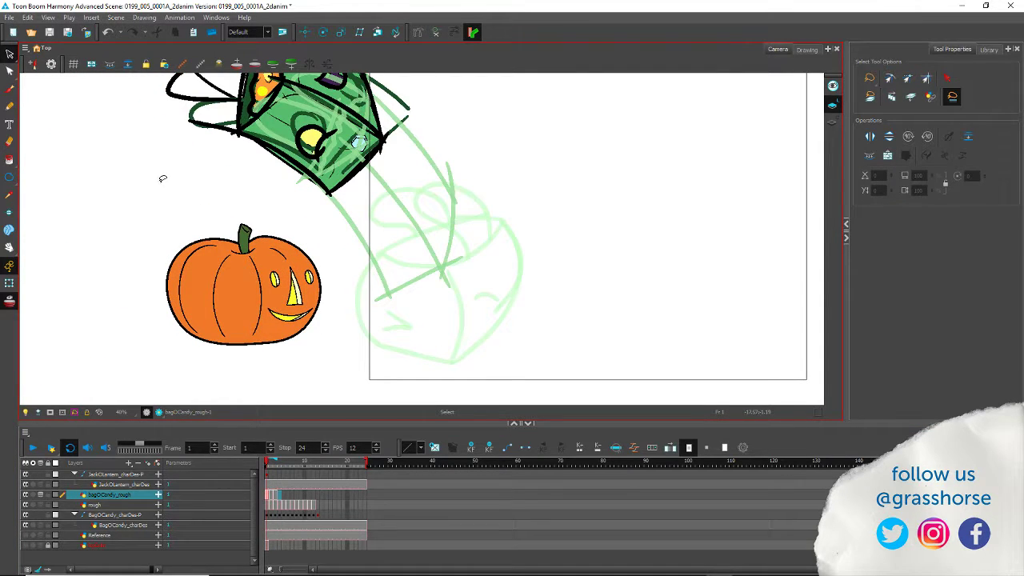
Step: On frame 2 of bagOCandy_rough, draw the bag's round eye with Pencil 3 and move it lower on the bag's front face
key(.)
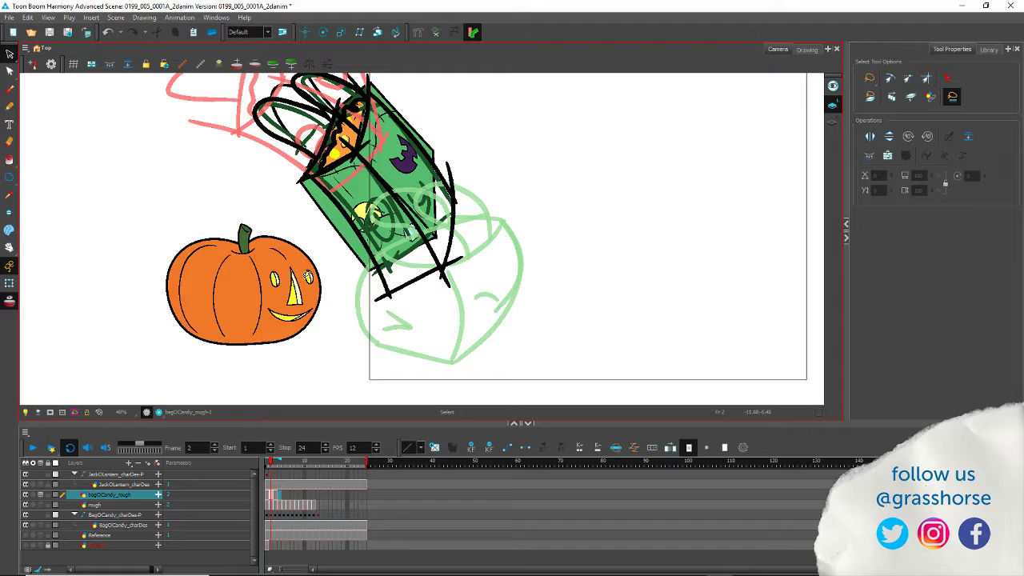
scroll(353, 264, up, 2)
scroll(267, 143, down, 1)
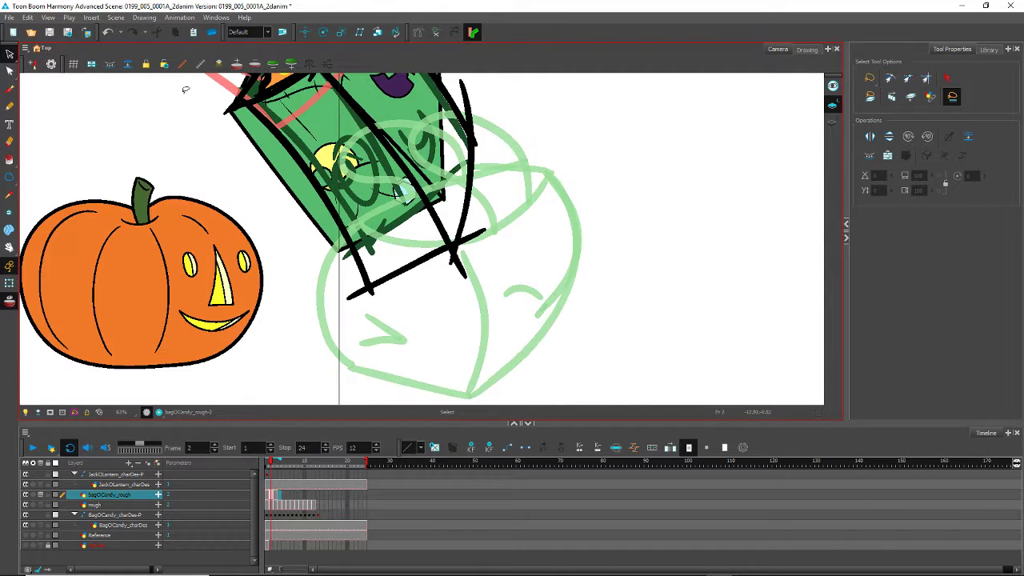
scroll(169, 90, up, 1)
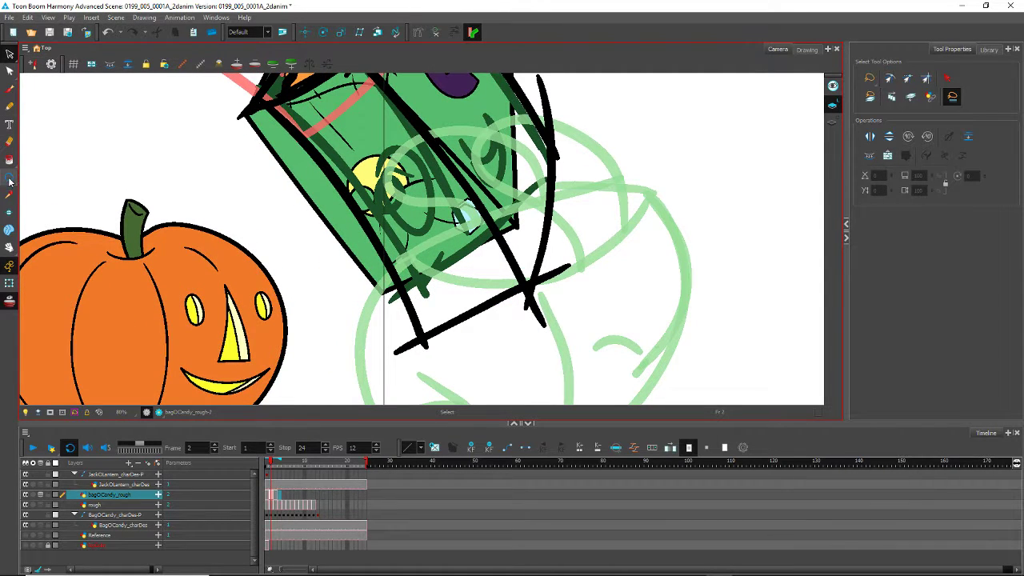
click(10, 105)
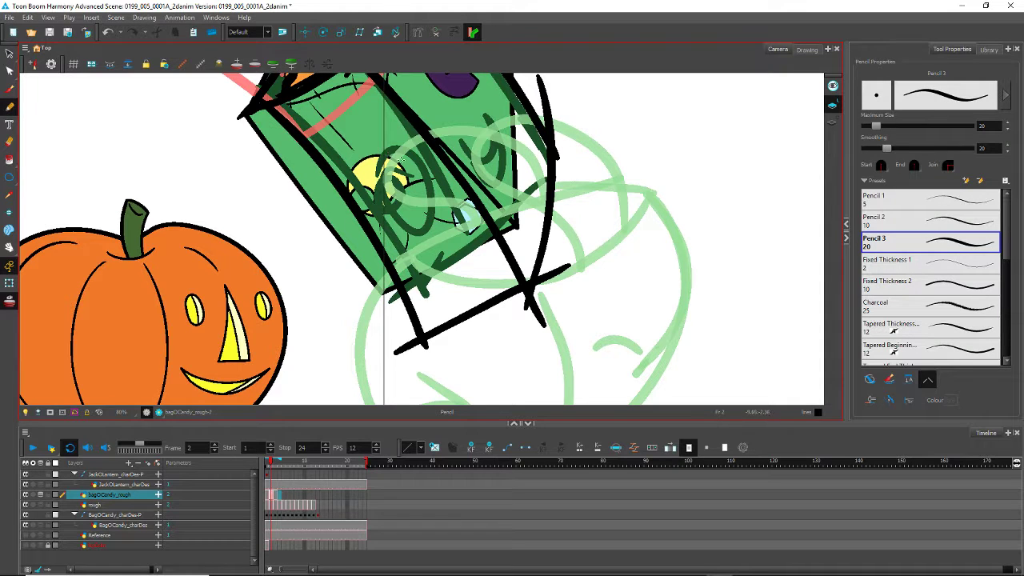
mouse_move(400, 159)
mouse_down()
mouse_move(334, 169)
mouse_move(384, 210)
mouse_move(365, 149)
mouse_up()
key(ctrl+z)
mouse_move(381, 212)
mouse_down()
mouse_move(390, 210)
mouse_move(401, 164)
mouse_move(344, 174)
mouse_move(392, 214)
mouse_move(369, 164)
mouse_up()
click(9, 53)
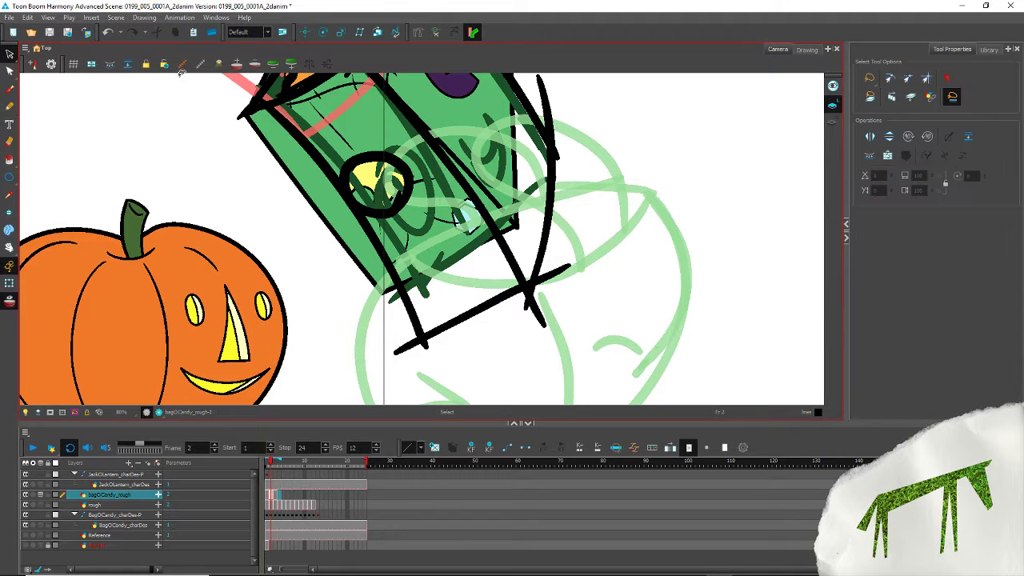
click(354, 159)
drag(400, 230, 425, 228)
Step: Pencil the curved lower lid across the round eye and draw the crescent-shaped eye on the bag's side face on frame 2
click(9, 105)
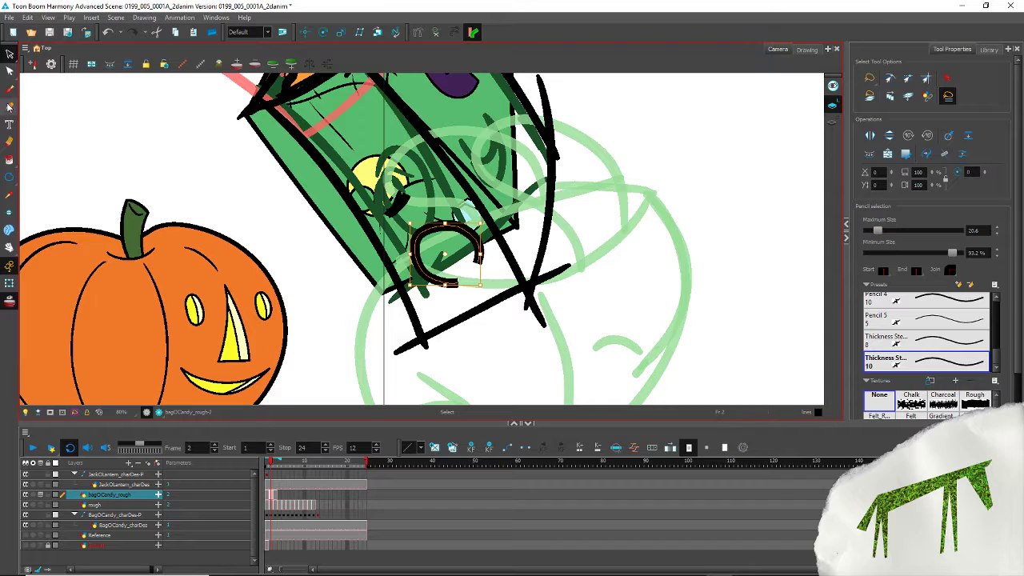
drag(482, 248, 432, 297)
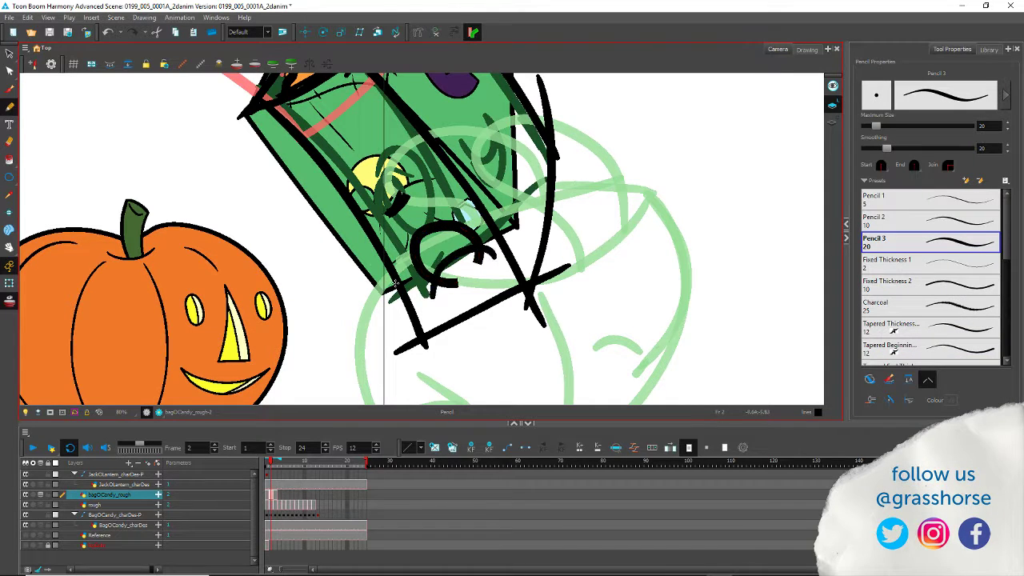
drag(382, 113, 344, 171)
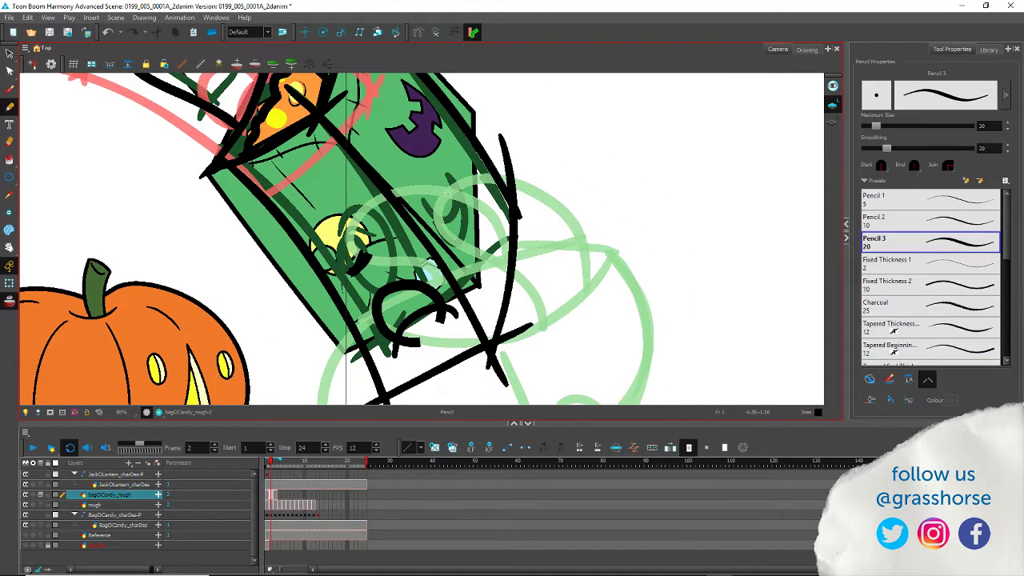
mouse_move(458, 225)
mouse_down()
mouse_move(470, 184)
mouse_move(443, 184)
mouse_move(376, 101)
mouse_move(439, 211)
mouse_move(478, 205)
mouse_move(464, 184)
mouse_move(487, 202)
mouse_move(457, 244)
mouse_up()
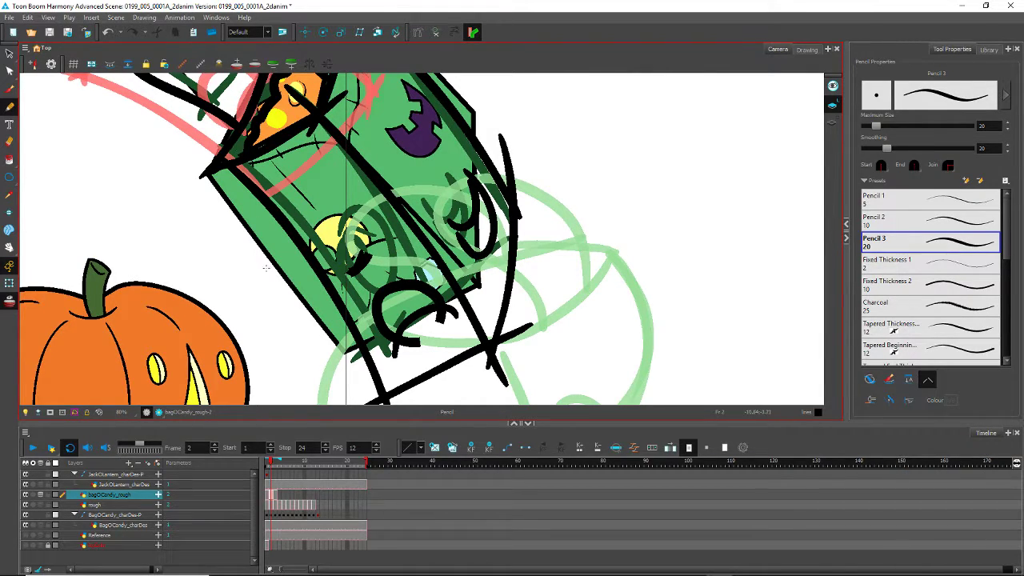
Step: Flip through frames 1 to 3 of bagOCandy_rough to compare the redrawn bag poses
drag(170, 164, 298, 353)
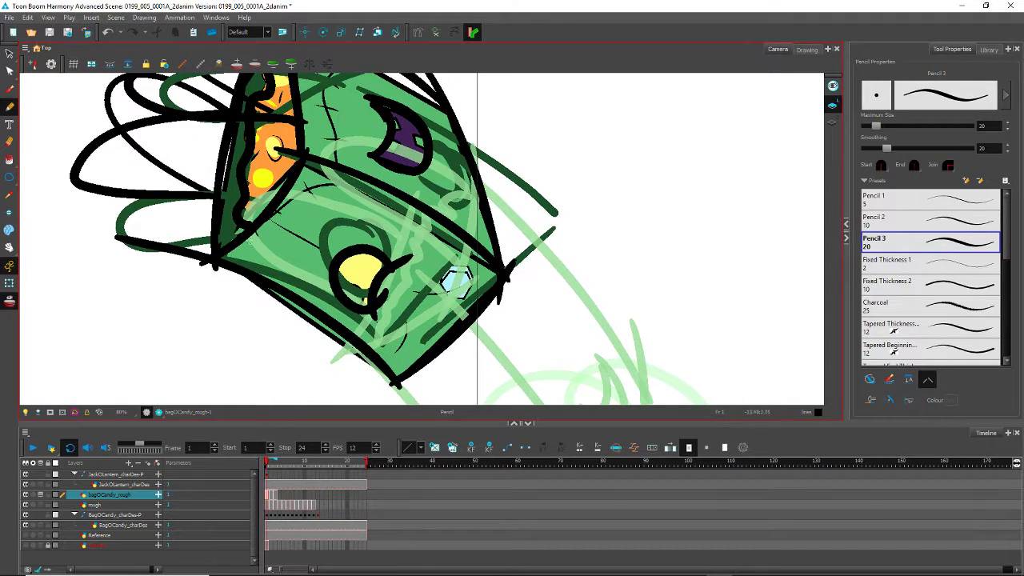
key(period)
drag(373, 361, 311, 180)
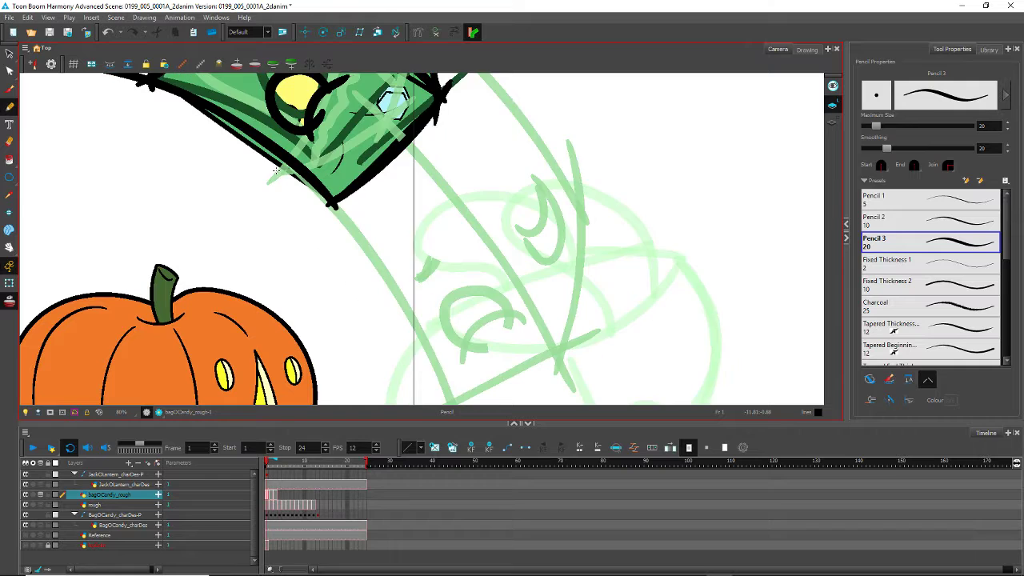
key(.)
click(8, 53)
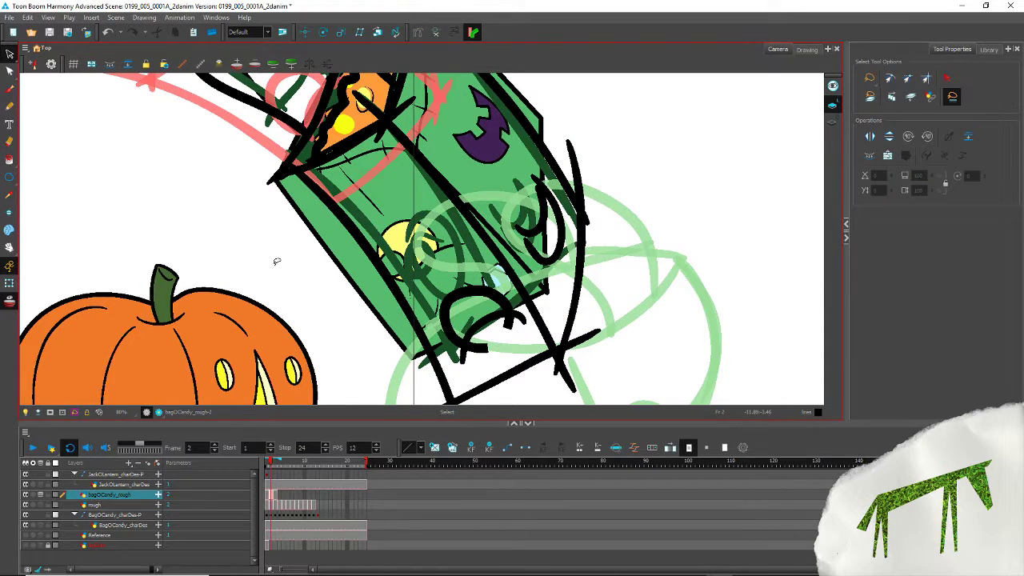
key(comma)
key(period)
mouse_move(240, 142)
mouse_down()
mouse_move(316, 308)
mouse_move(294, 234)
mouse_up()
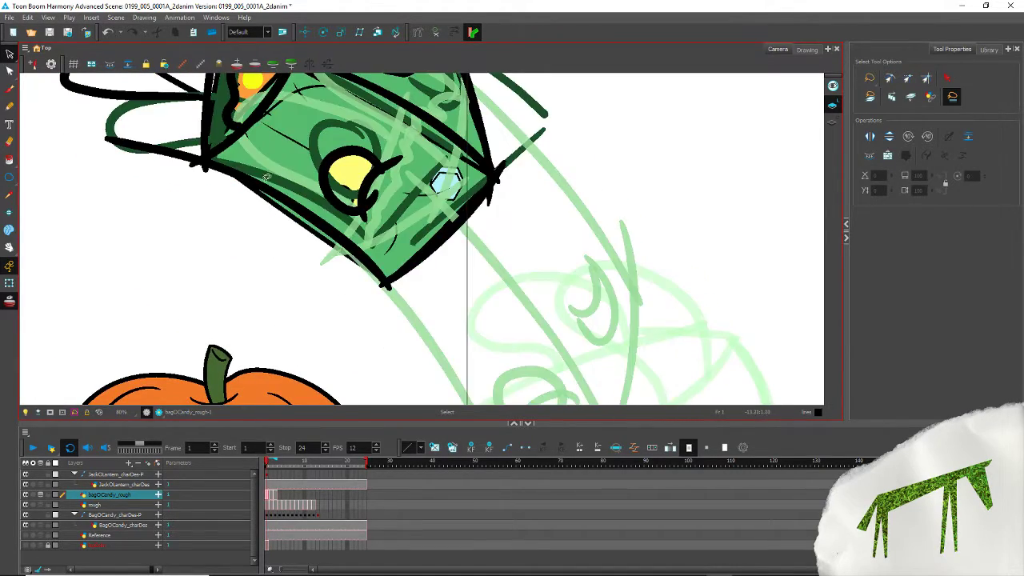
key(.)
key(.)
drag(399, 360, 288, 139)
drag(371, 290, 310, 236)
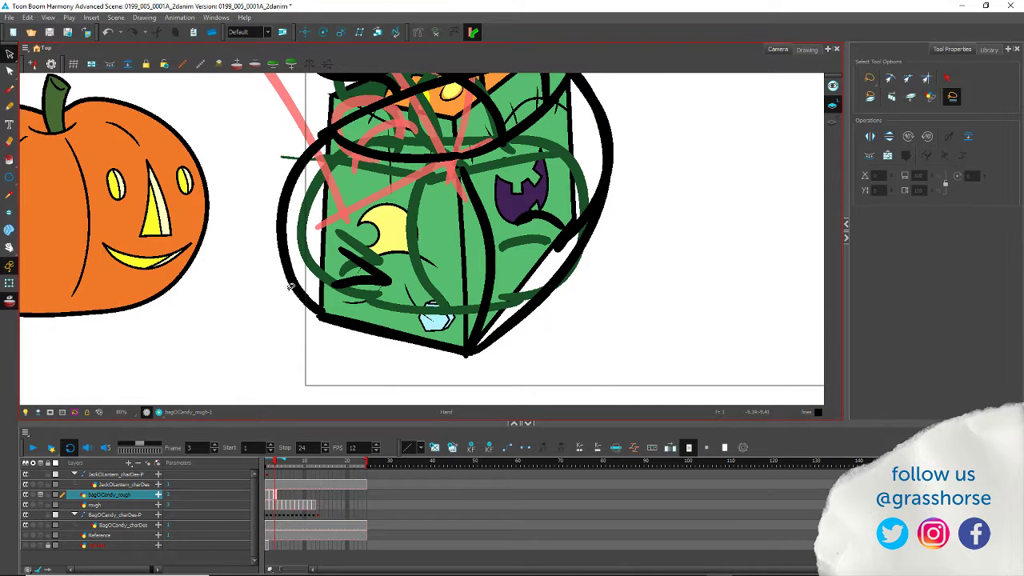
Step: Go to the empty frame 4 and briefly show the Reference layer to check the bag's motion arc, hiding it again
key(period)
drag(384, 194, 340, 315)
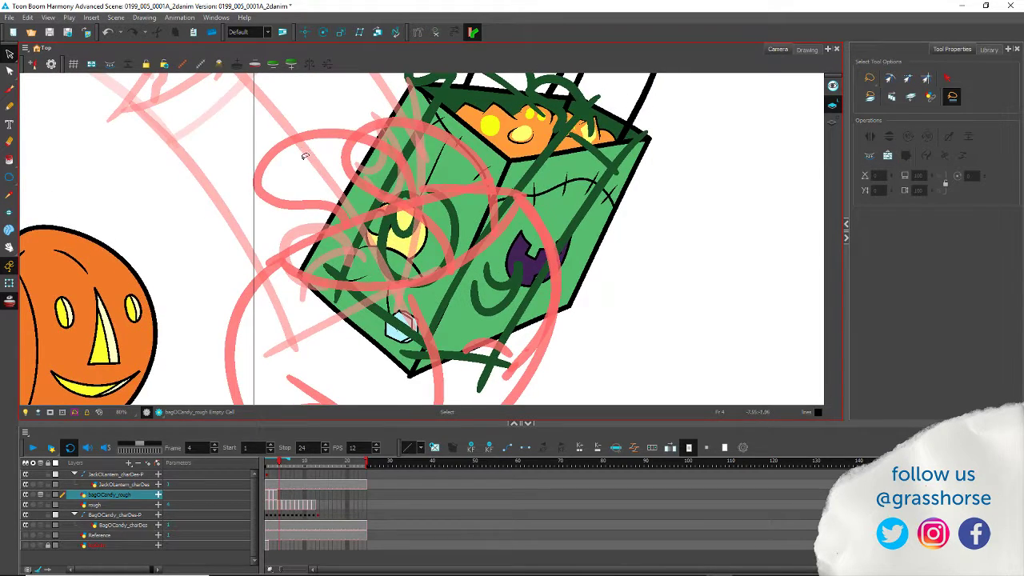
scroll(301, 227, down, 4)
scroll(308, 252, up, 2)
drag(195, 204, 321, 270)
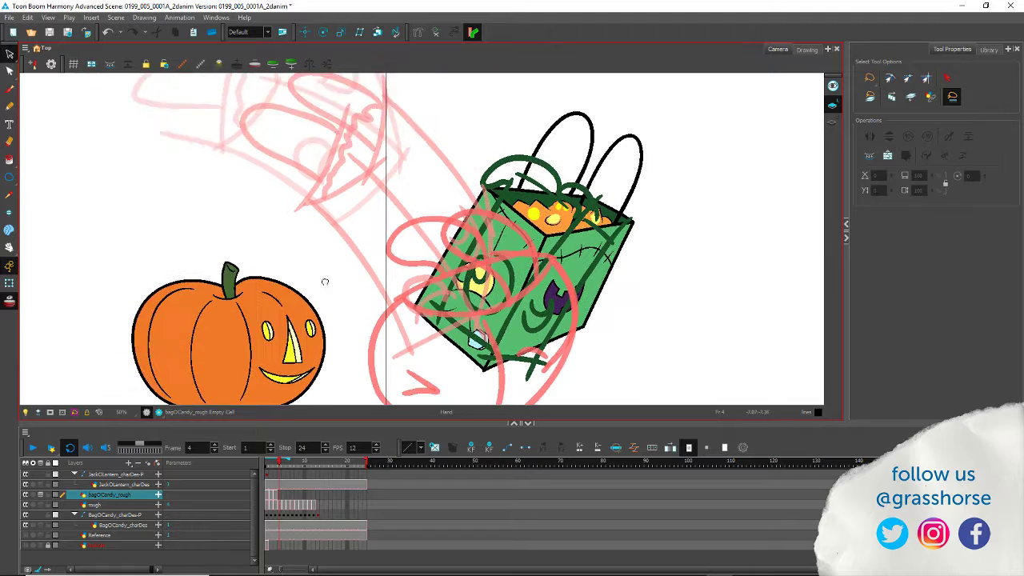
click(9, 106)
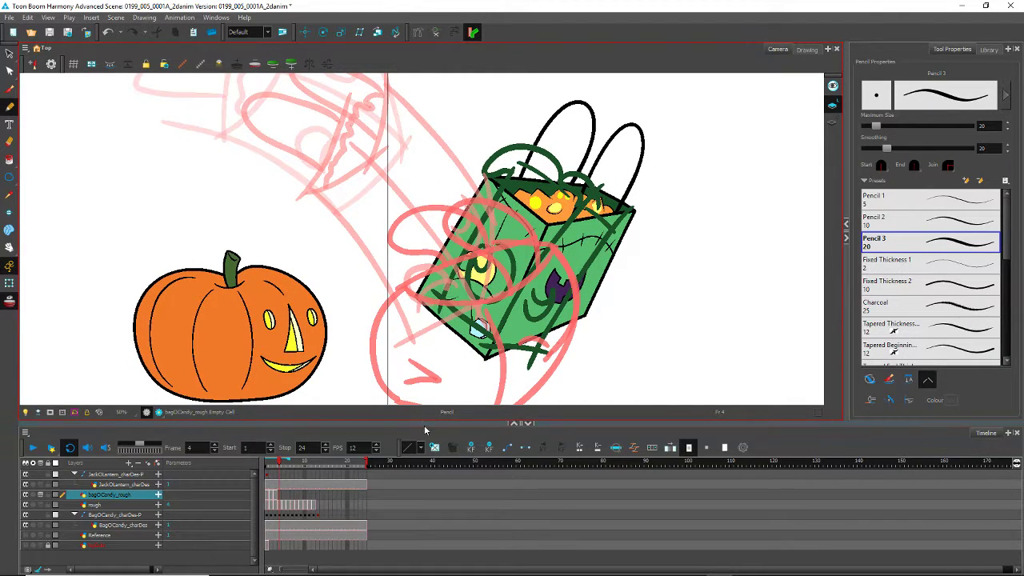
drag(364, 339, 391, 342)
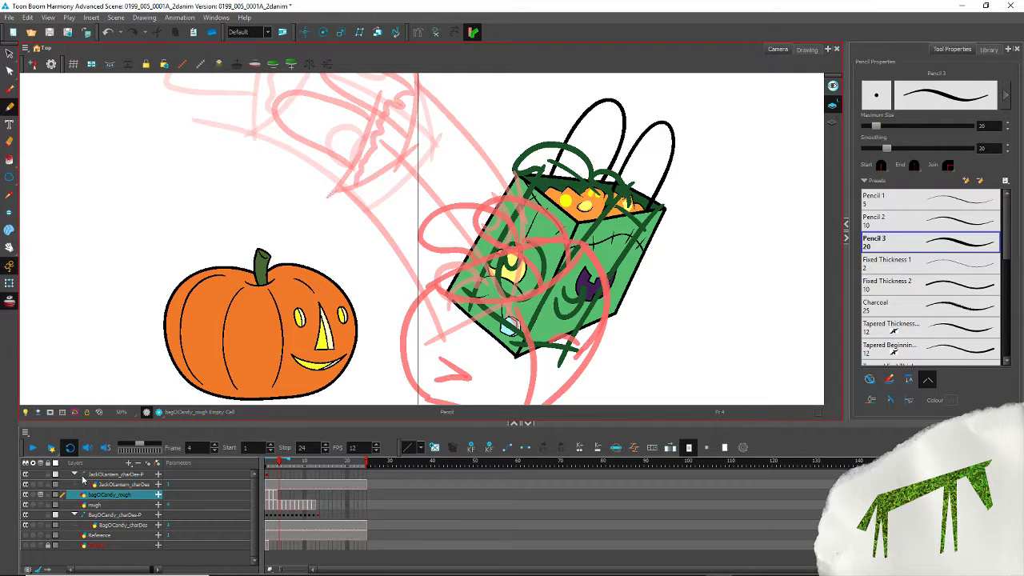
click(26, 536)
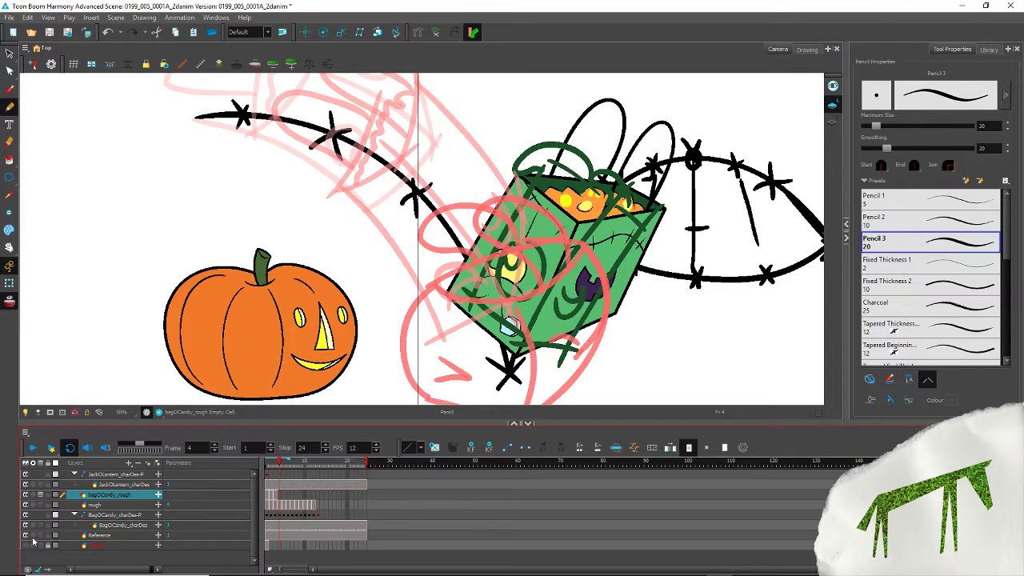
drag(396, 345, 389, 279)
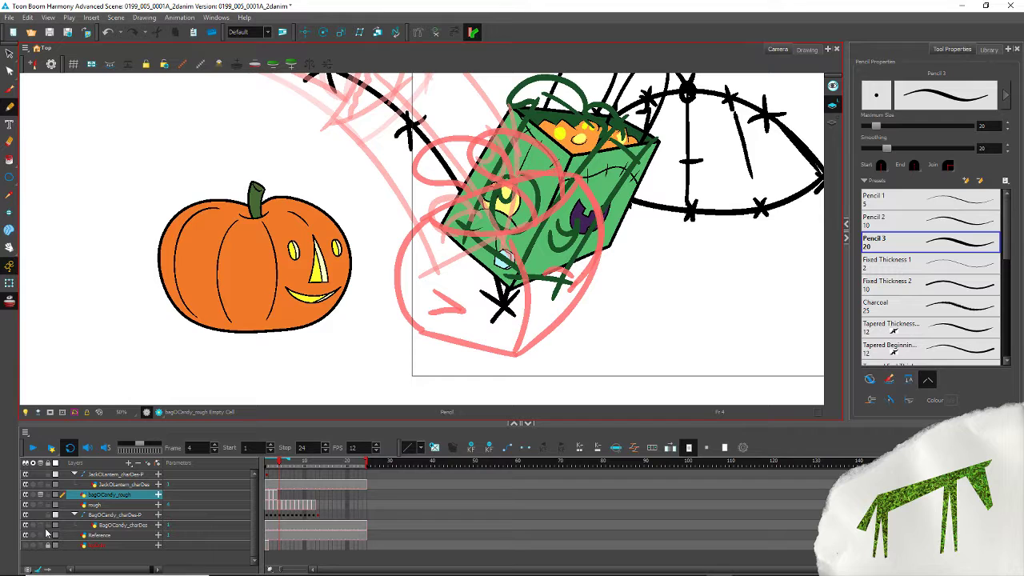
drag(203, 230, 217, 251)
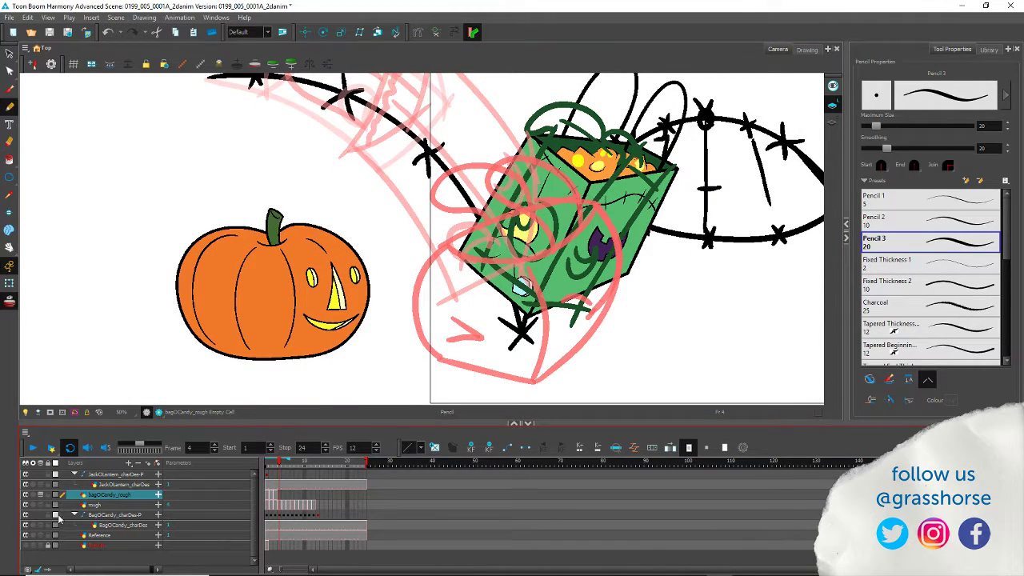
click(24, 536)
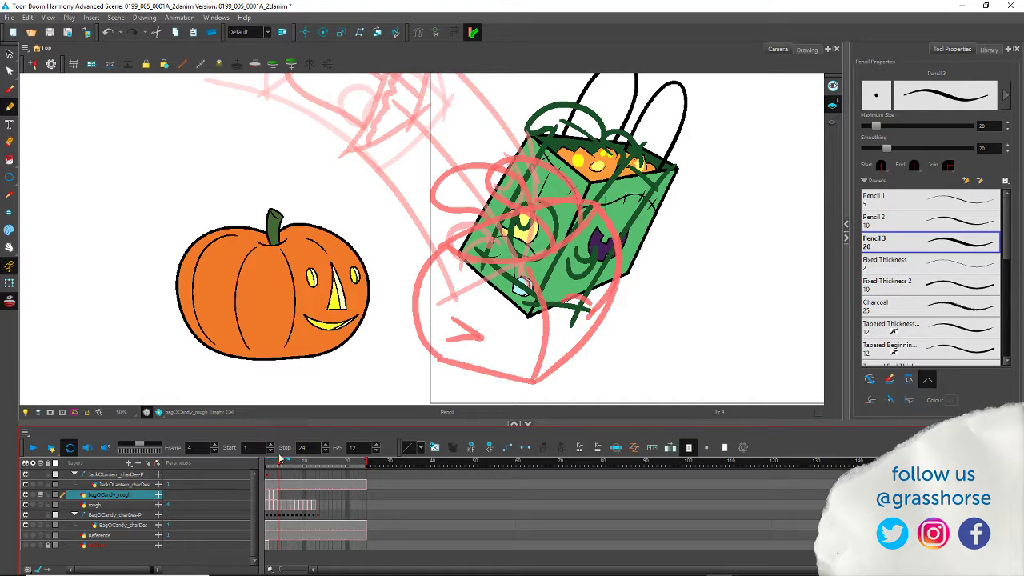
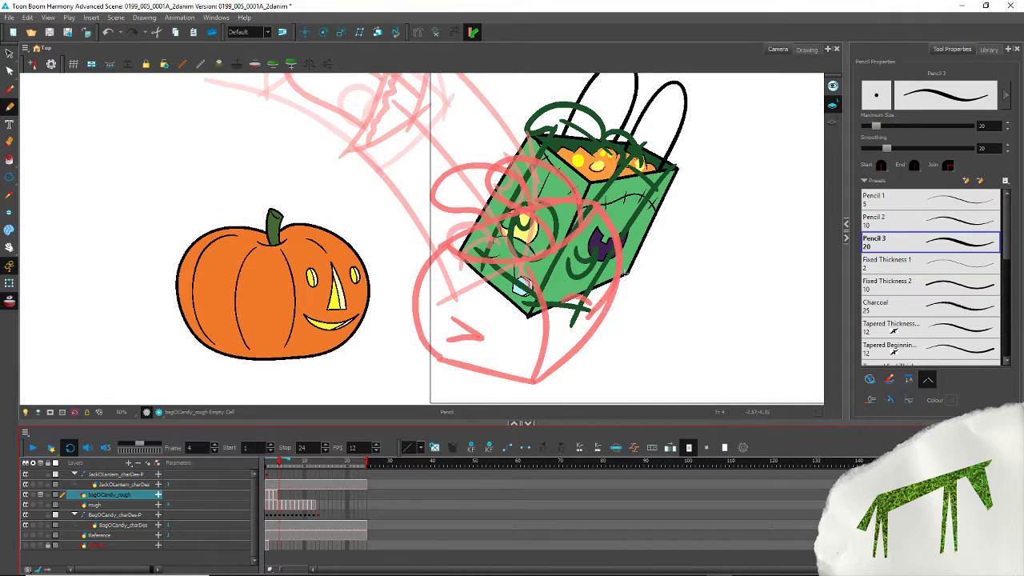
Step: On frame 4 of bagOCandy_rough, pencil the tilted bag's long side edges and the crossing lines of its top opening, stretched past the old sketch
mouse_move(625, 274)
mouse_down()
mouse_move(648, 206)
mouse_move(714, 121)
mouse_up()
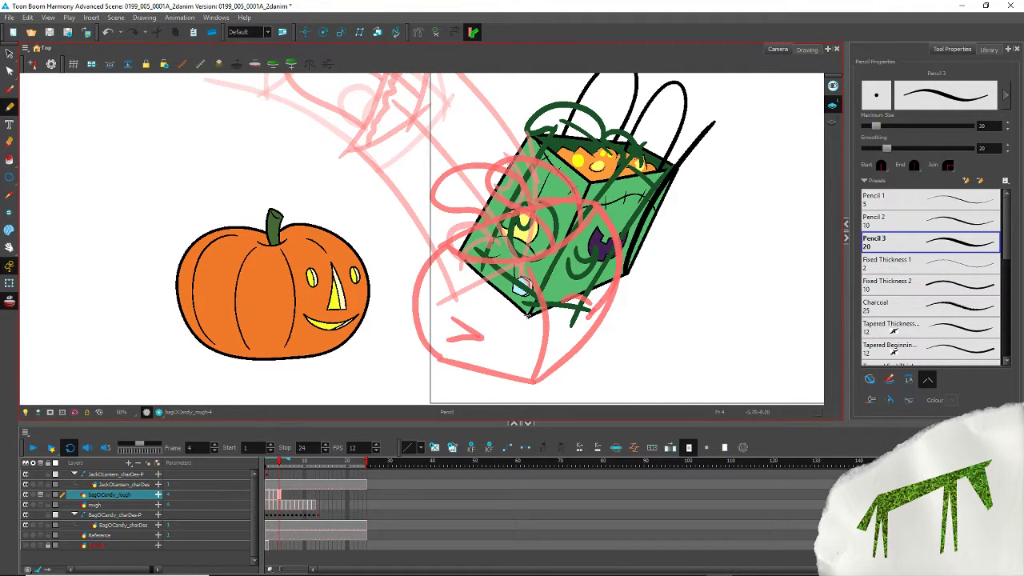
mouse_move(526, 316)
mouse_down()
mouse_move(546, 264)
mouse_move(638, 144)
mouse_up()
mouse_move(456, 256)
mouse_down()
mouse_move(504, 162)
mouse_move(571, 90)
mouse_up()
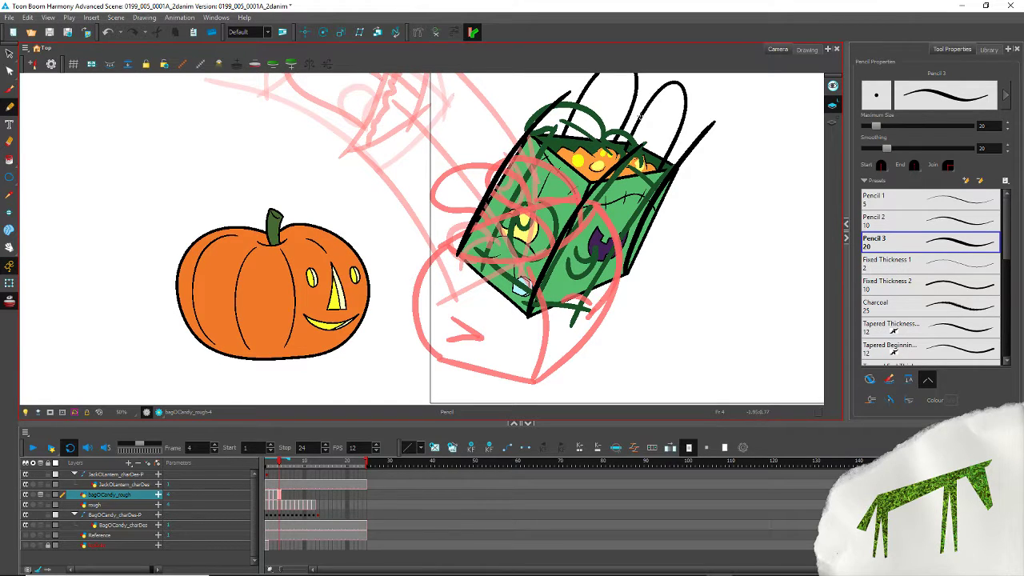
mouse_move(552, 278)
mouse_down()
mouse_move(601, 187)
mouse_move(672, 99)
mouse_up()
mouse_move(686, 142)
mouse_down()
mouse_move(701, 150)
mouse_move(652, 117)
mouse_move(496, 103)
mouse_move(634, 168)
mouse_up()
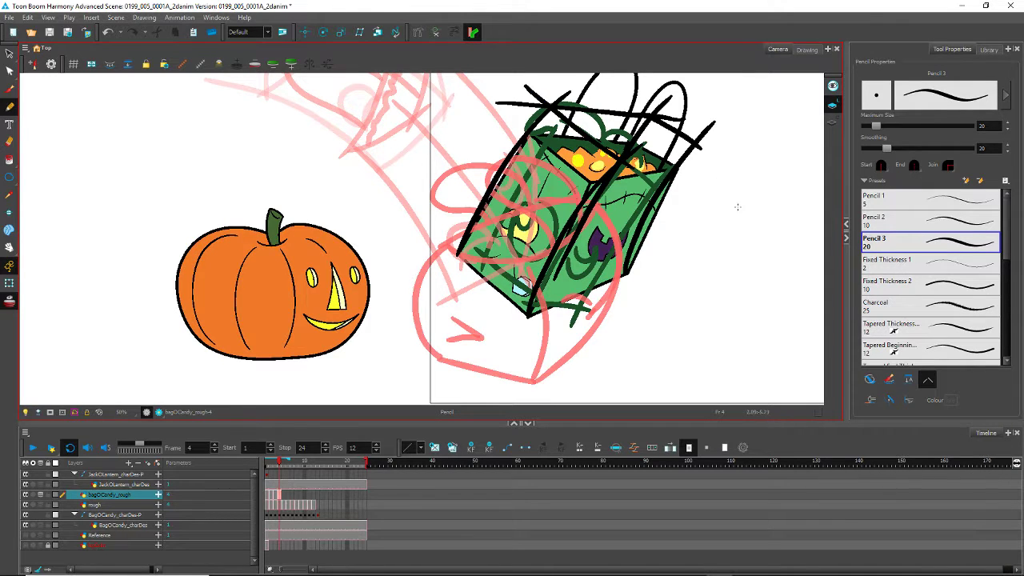
drag(736, 131, 582, 166)
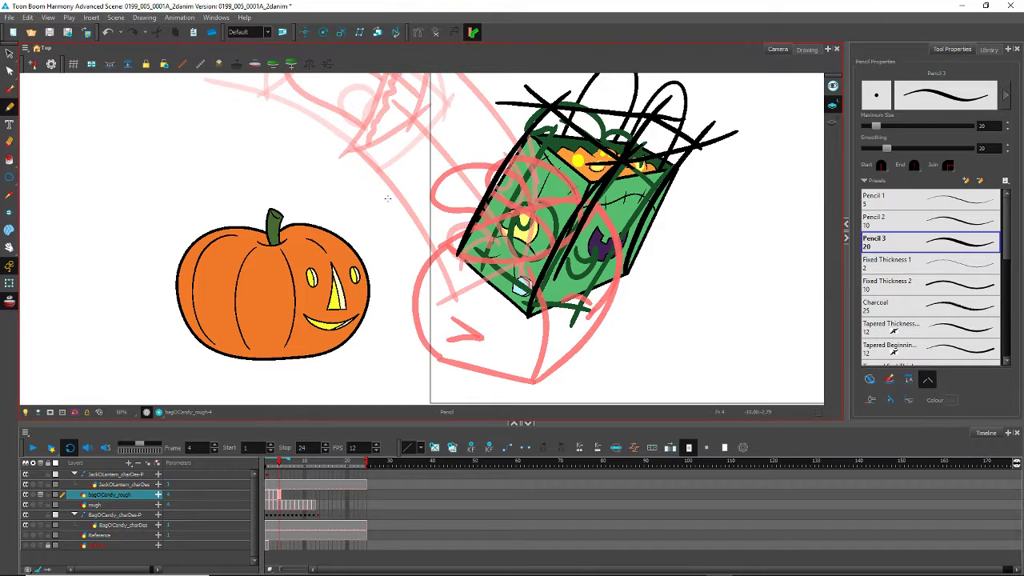
Step: Pencil second strokes along the tilted bag's two outer side edges on frame 4, running slightly past its bottom corners
mouse_move(580, 88)
mouse_down()
mouse_move(514, 160)
mouse_move(459, 274)
mouse_up()
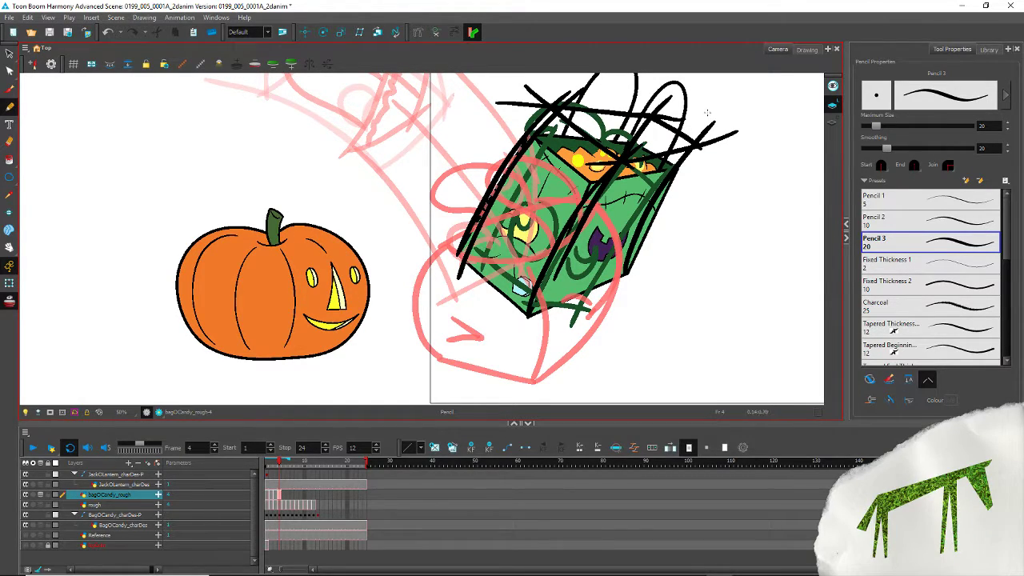
mouse_move(710, 117)
mouse_down()
mouse_move(643, 195)
mouse_move(617, 251)
mouse_move(614, 302)
mouse_up()
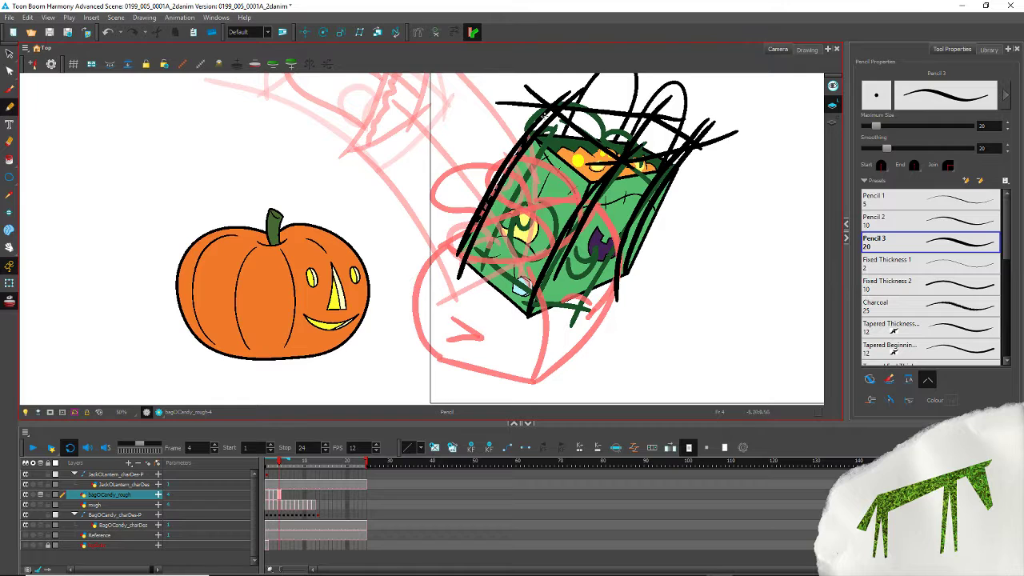
Step: Pencil two swept-back, looping handles over the bag's top opening on frame 4
drag(486, 184, 475, 310)
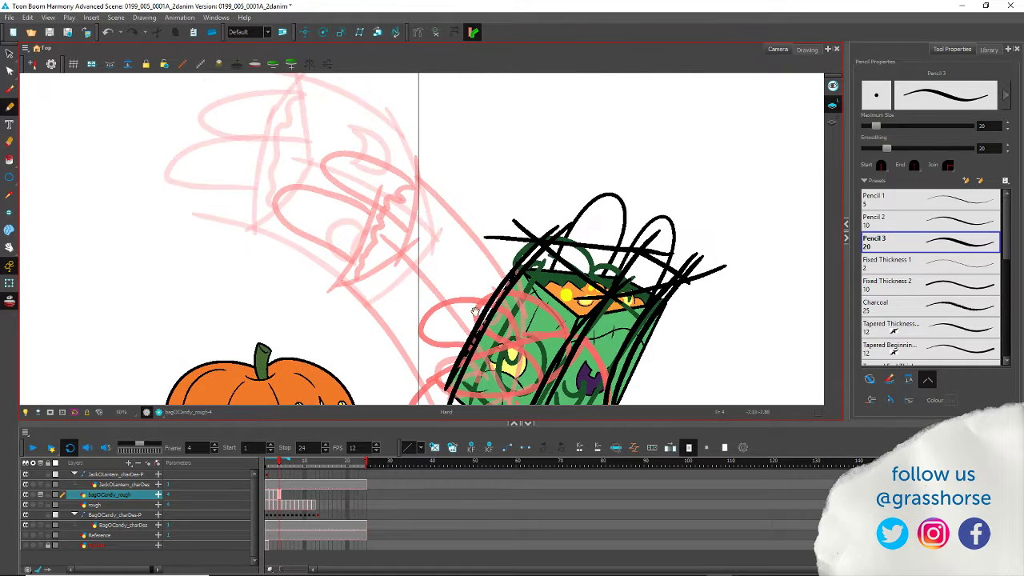
mouse_move(621, 243)
mouse_down()
mouse_move(577, 183)
mouse_move(540, 206)
mouse_move(571, 250)
mouse_up()
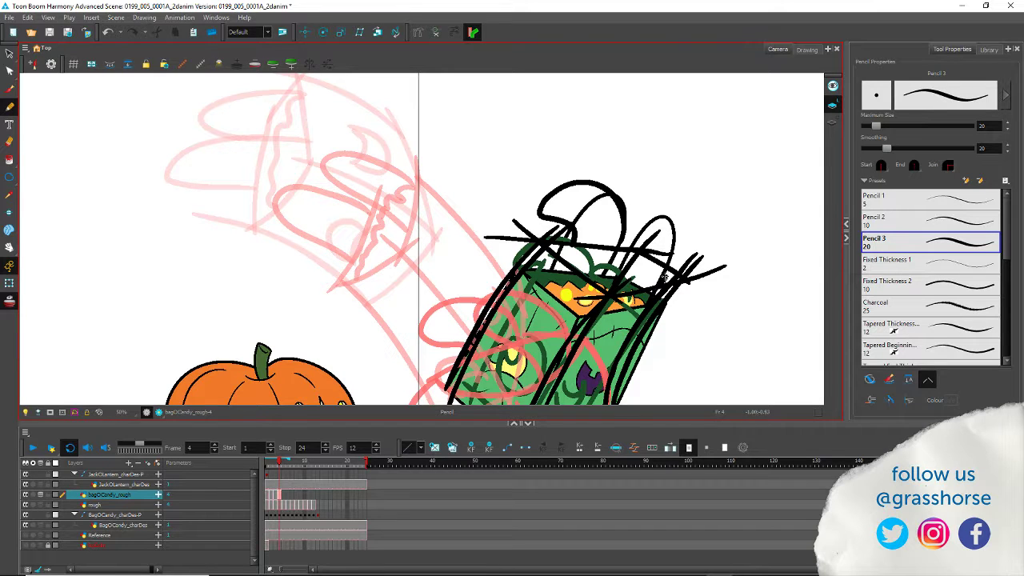
mouse_move(662, 278)
mouse_down()
mouse_move(640, 192)
mouse_move(616, 276)
mouse_move(650, 245)
mouse_move(560, 228)
mouse_move(612, 286)
mouse_move(657, 246)
mouse_move(544, 206)
mouse_move(500, 228)
mouse_move(544, 232)
mouse_up()
key(ctrl+z)
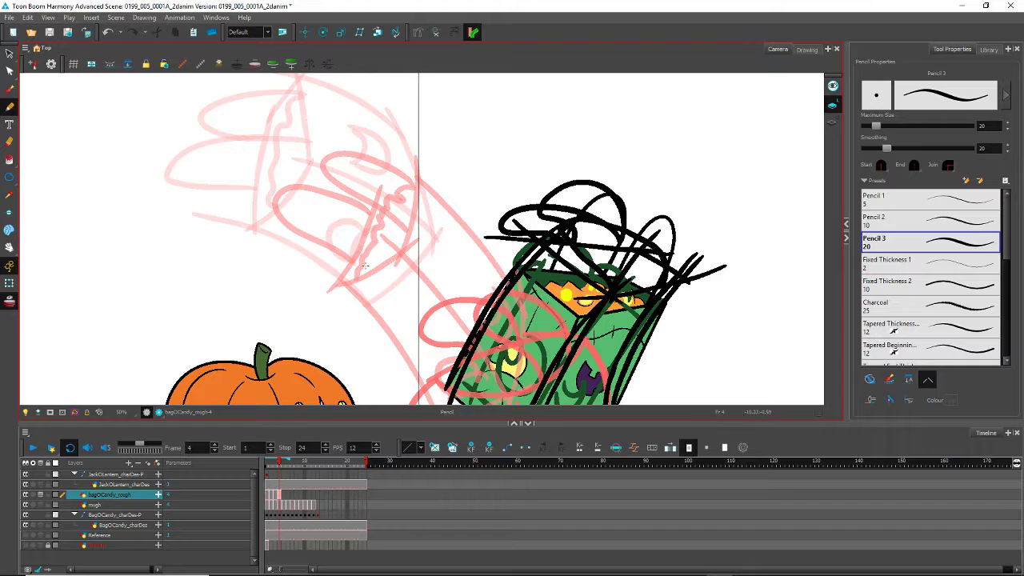
Step: Select the upper, taller handle loop on frame 4 and delete it, keeping the flatter loop
click(10, 54)
drag(573, 189, 559, 156)
key(Delete)
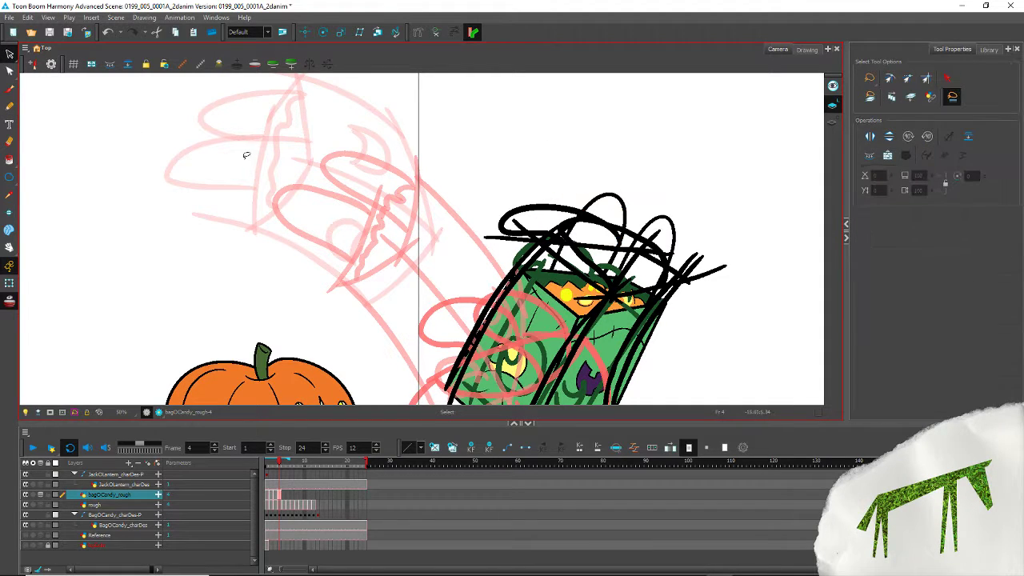
Step: Pencil the round eye with its curved lower lid and the crescent-shaped eye on the bag's two faces on frame 4
scroll(325, 216, down, 5)
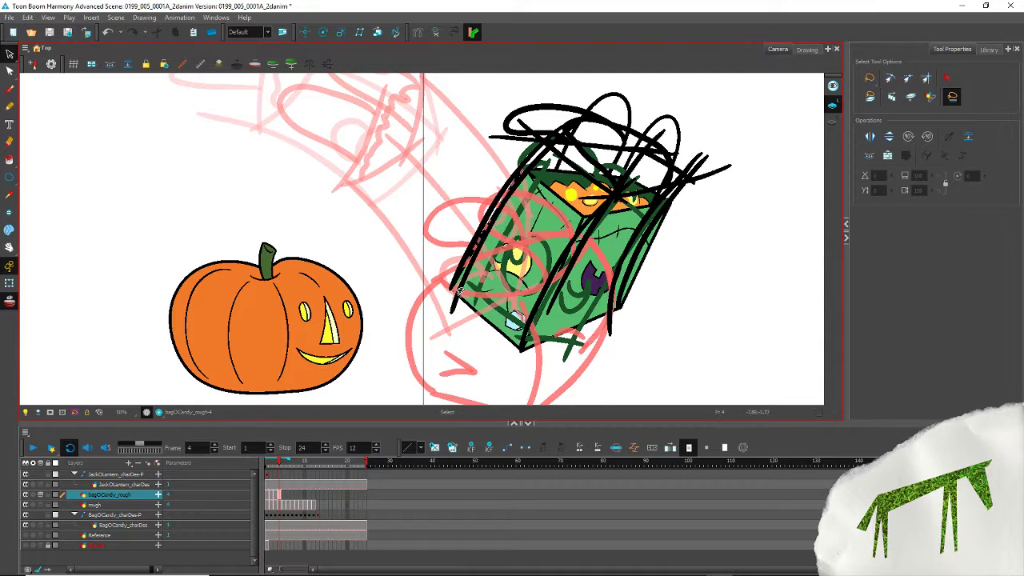
key(alt+x)
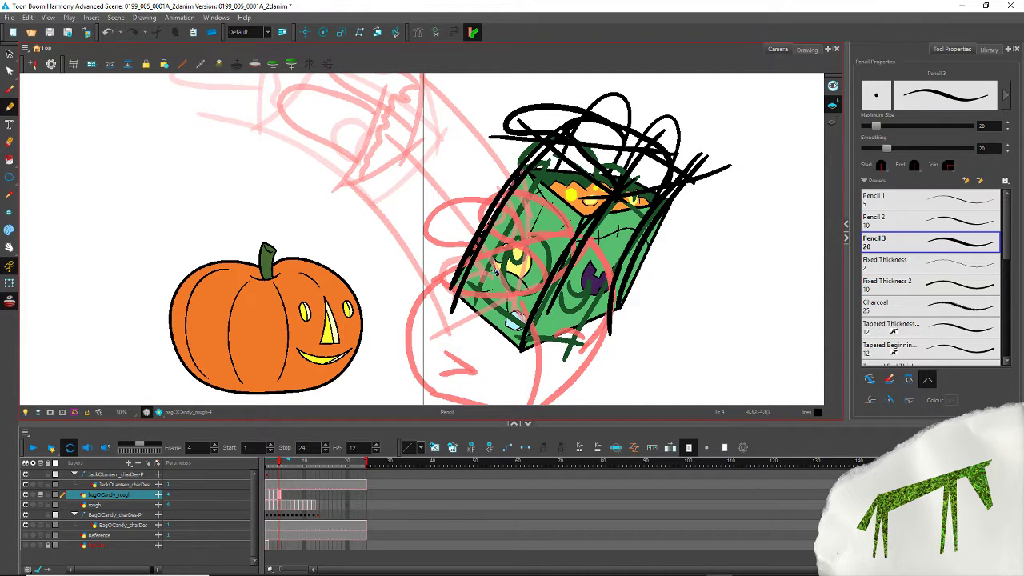
mouse_move(494, 272)
mouse_down()
mouse_move(520, 240)
mouse_move(531, 276)
mouse_move(506, 282)
mouse_move(483, 270)
mouse_move(526, 300)
mouse_up()
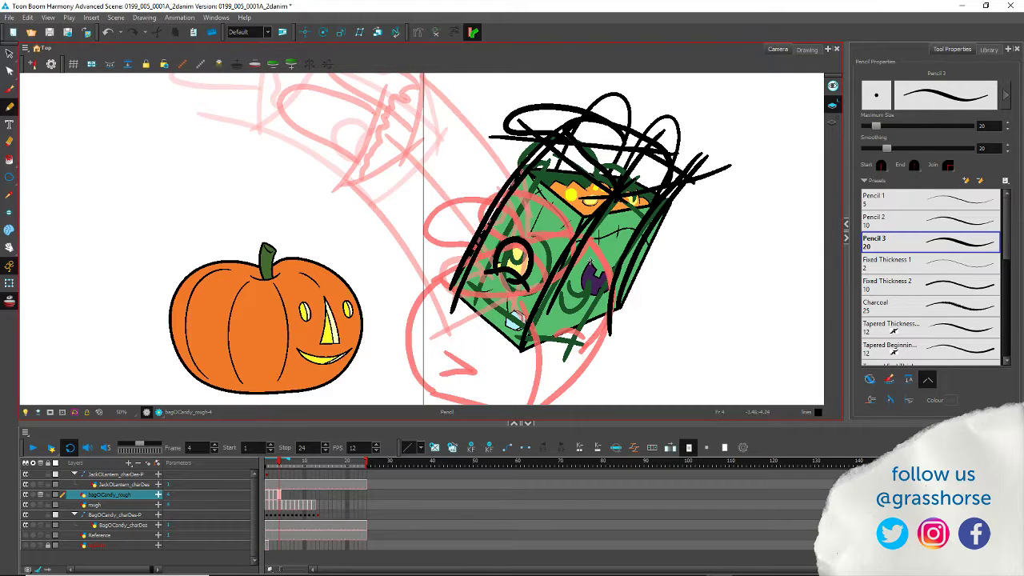
mouse_move(590, 260)
mouse_down()
mouse_move(619, 261)
mouse_move(623, 250)
mouse_up()
drag(608, 287, 584, 264)
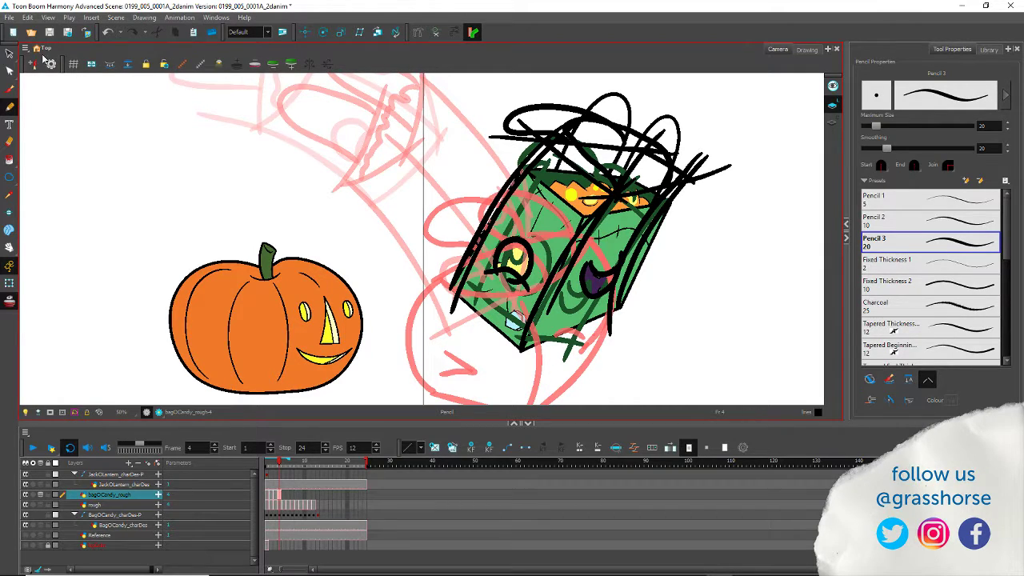
Step: Move the crescent-shaped eye slightly down toward the bag's middle edge and rotate it to match the tilted side face
click(10, 53)
click(587, 267)
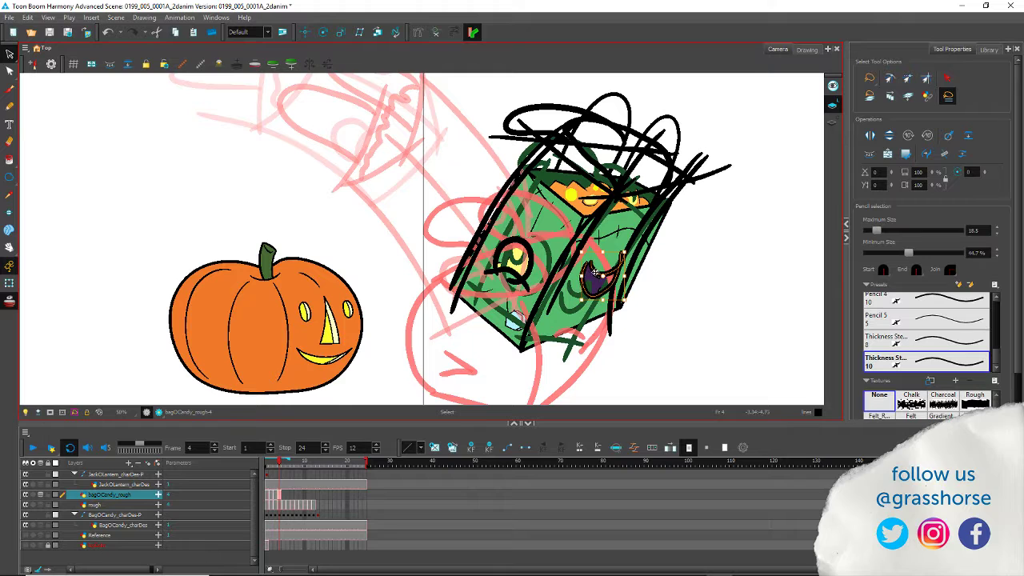
drag(595, 272, 580, 280)
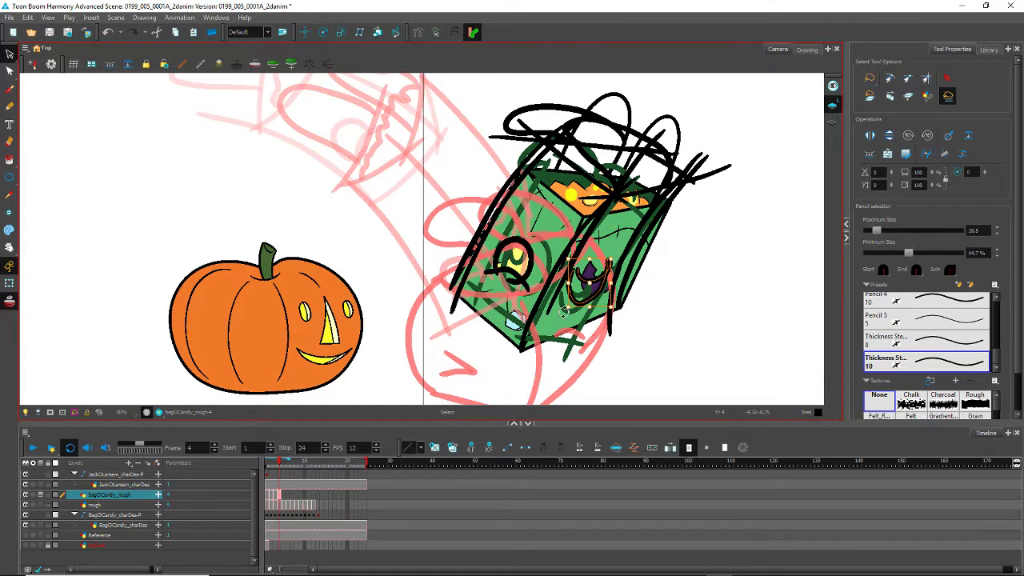
drag(564, 314, 558, 311)
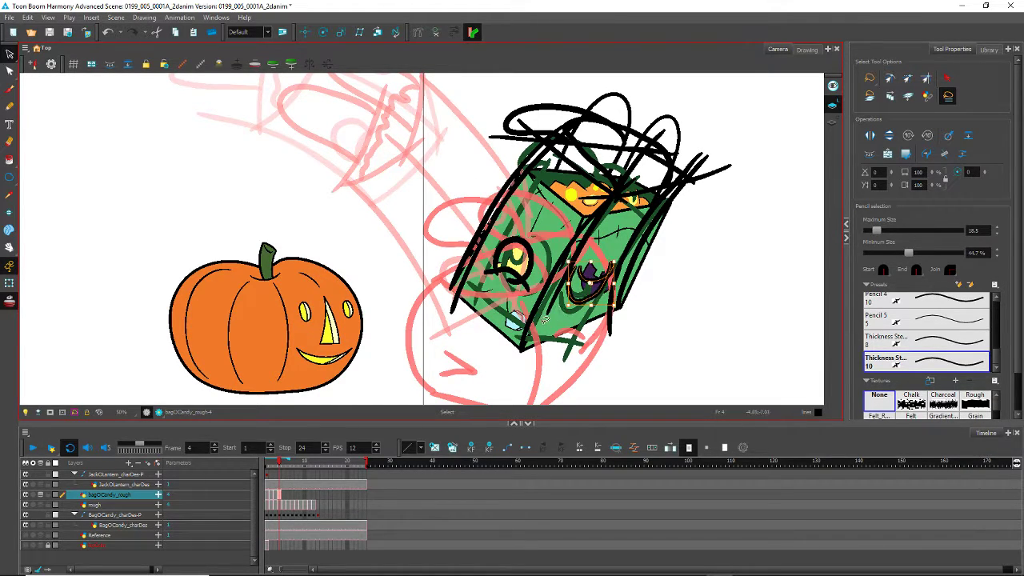
click(400, 137)
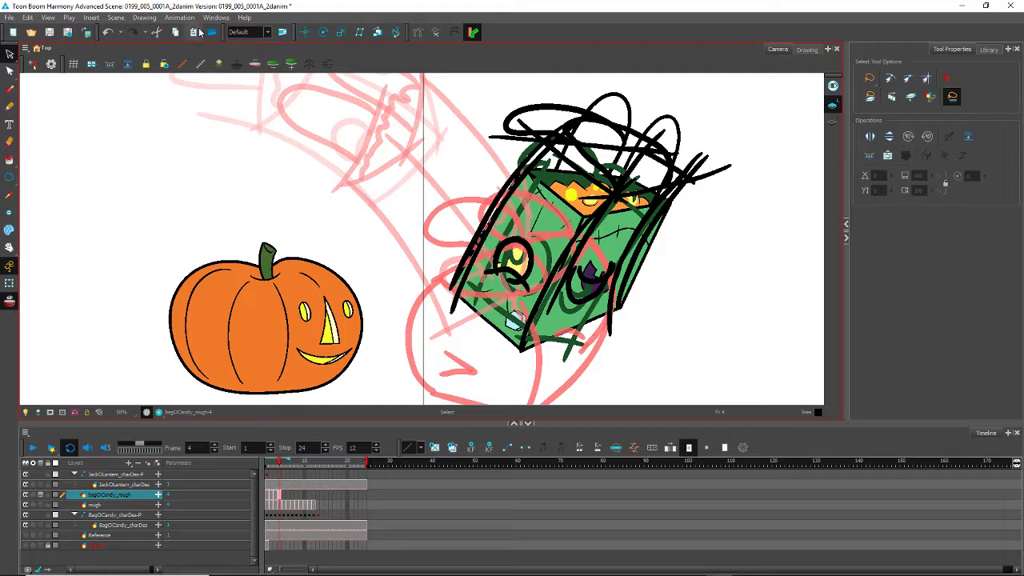
Step: Delete the surplus duplicate strokes along the bag's outer side edges on frame 4
click(682, 187)
key(Delete)
click(484, 221)
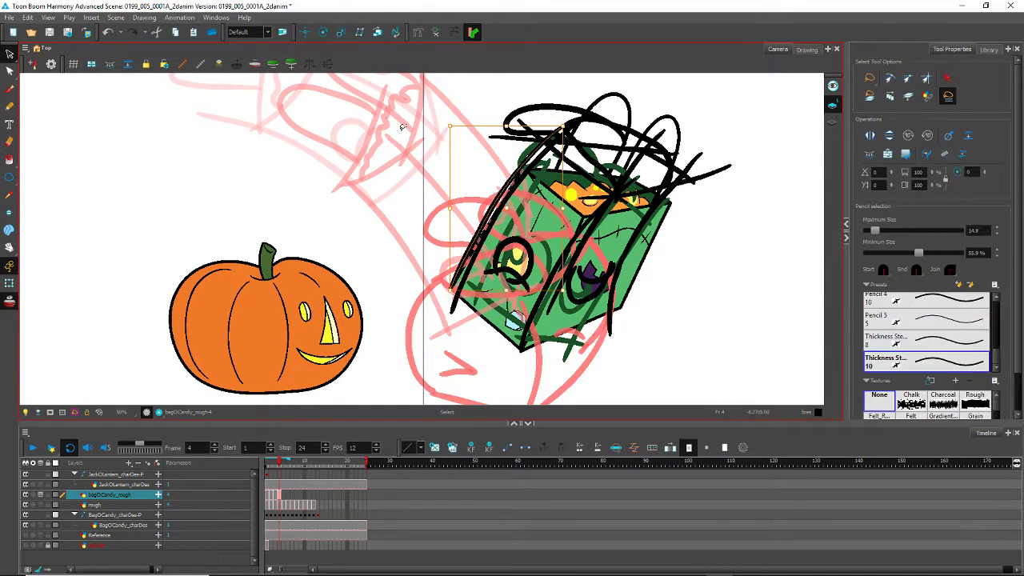
click(380, 153)
Step: Pencil the bag's middle edge and inward-curving bottom edges meeting at a stretched lower point, redrawing the bottom curve under the round eye's face
drag(425, 184, 416, 203)
click(9, 106)
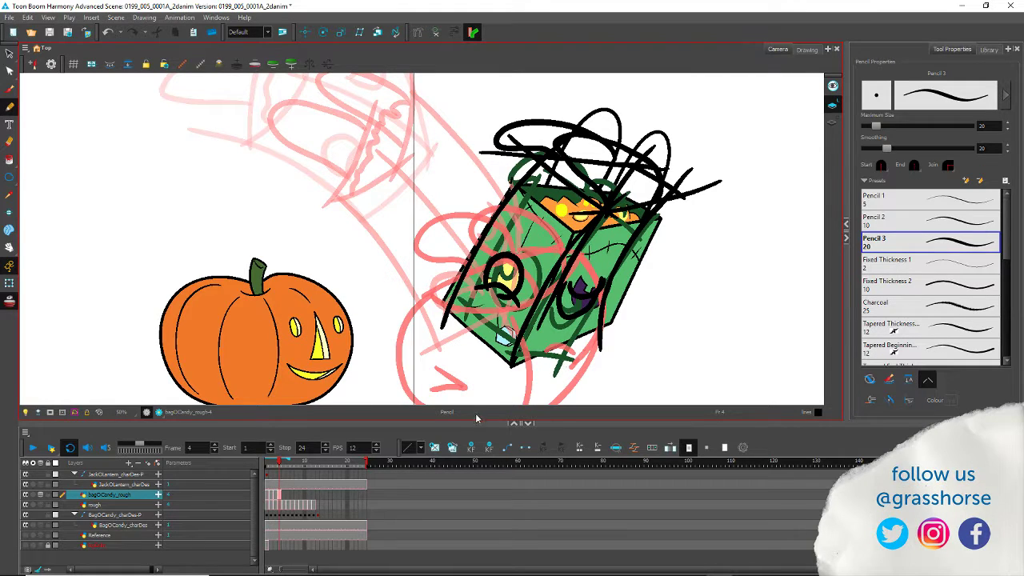
mouse_move(613, 199)
mouse_down()
mouse_move(538, 298)
mouse_move(506, 390)
mouse_move(549, 352)
mouse_move(598, 339)
mouse_move(608, 352)
mouse_up()
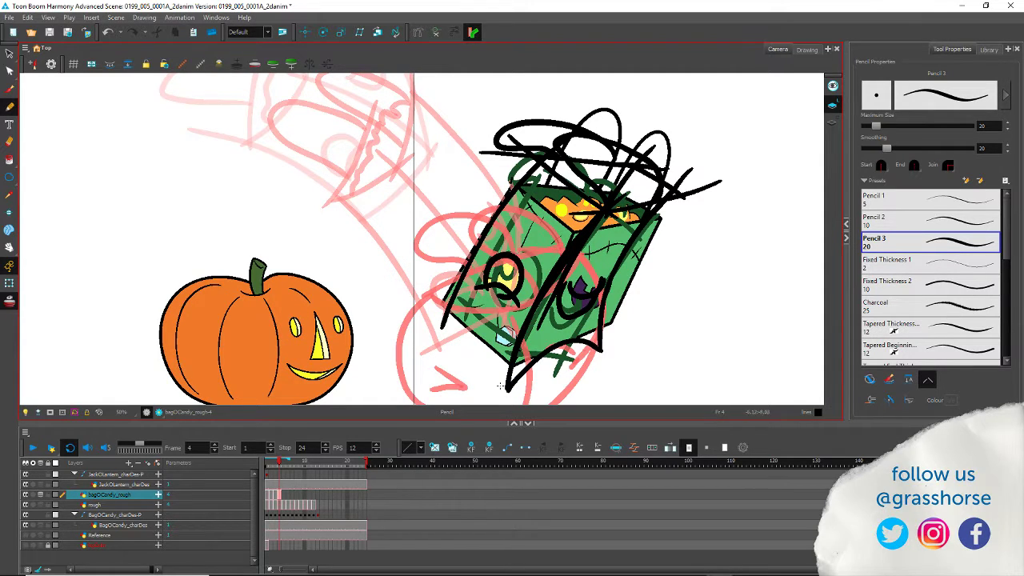
mouse_move(501, 387)
mouse_down()
mouse_move(471, 333)
mouse_move(431, 317)
mouse_up()
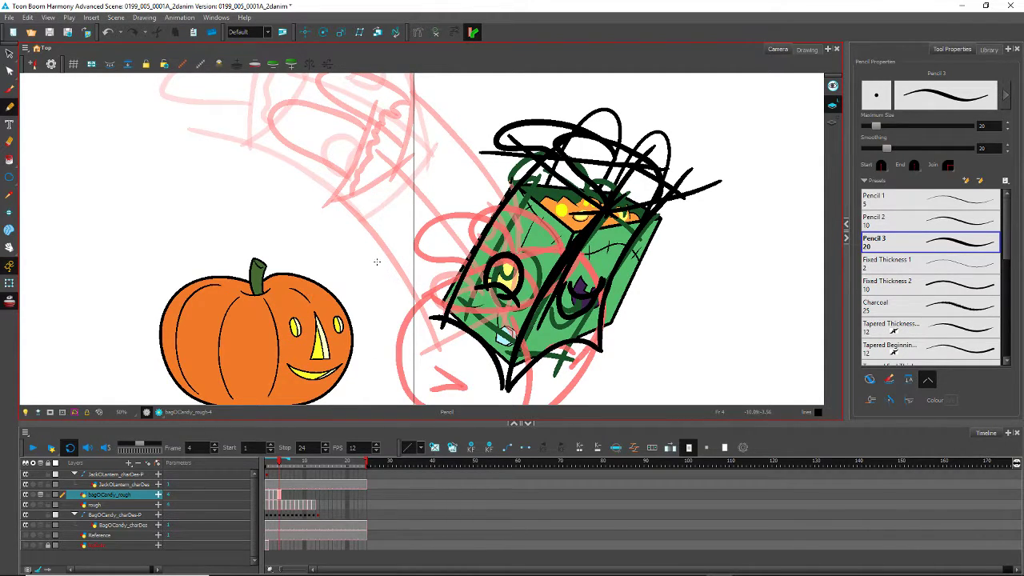
drag(356, 342, 355, 295)
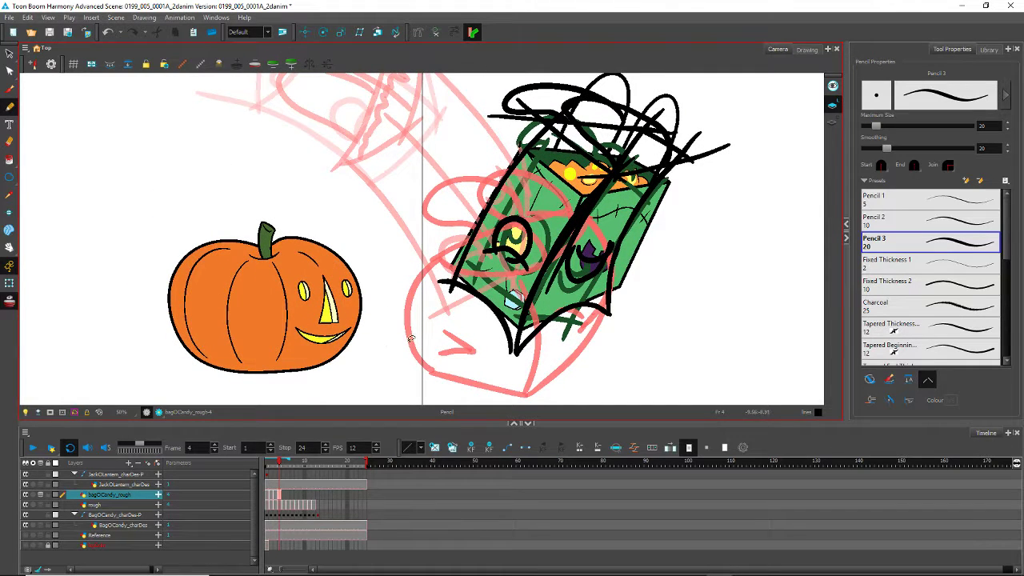
key(ctrl+z)
mouse_move(440, 299)
mouse_down()
mouse_move(488, 296)
mouse_move(514, 356)
mouse_up()
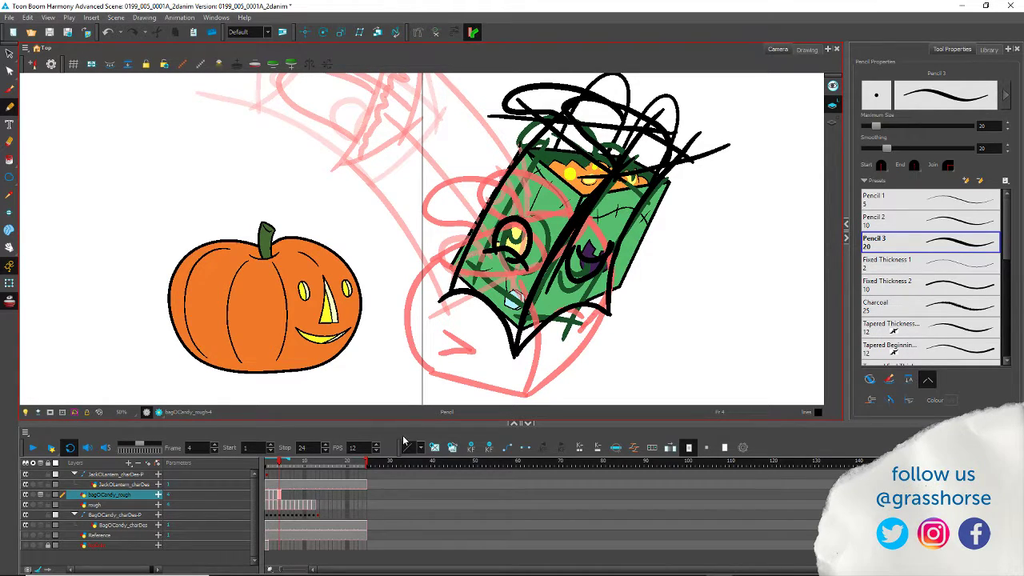
Step: Go to the empty frame 5 and pencil the bag's three curved long edges and its two straight bottom edges over the character design
key(period)
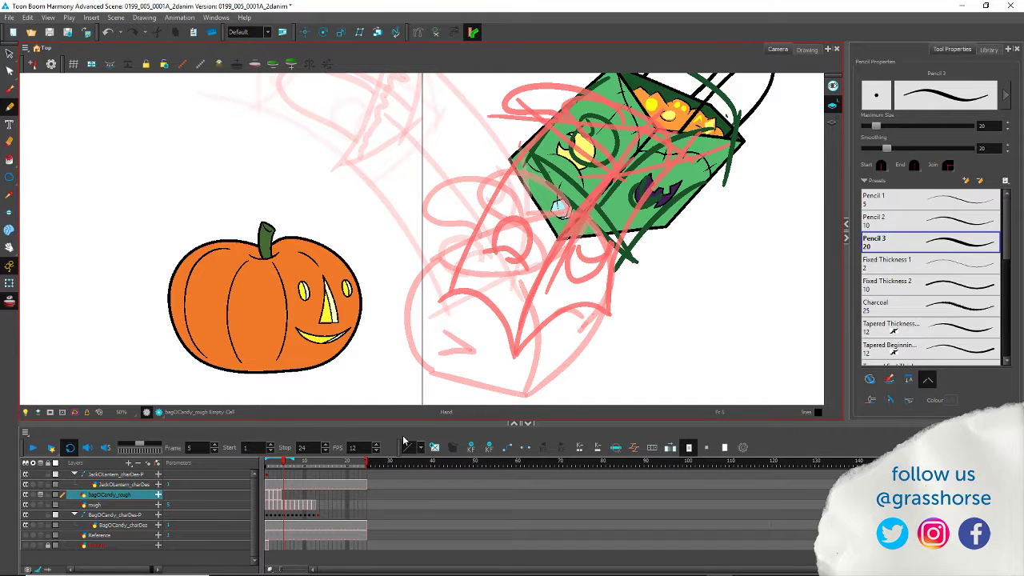
drag(450, 175, 409, 305)
drag(347, 326, 365, 277)
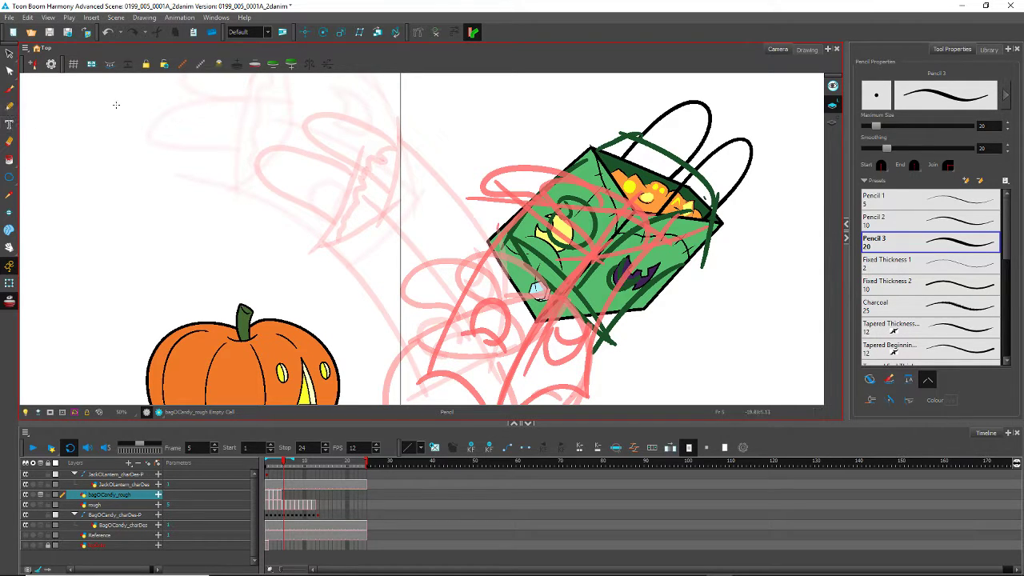
mouse_move(592, 144)
mouse_down()
mouse_move(532, 186)
mouse_move(492, 250)
mouse_up()
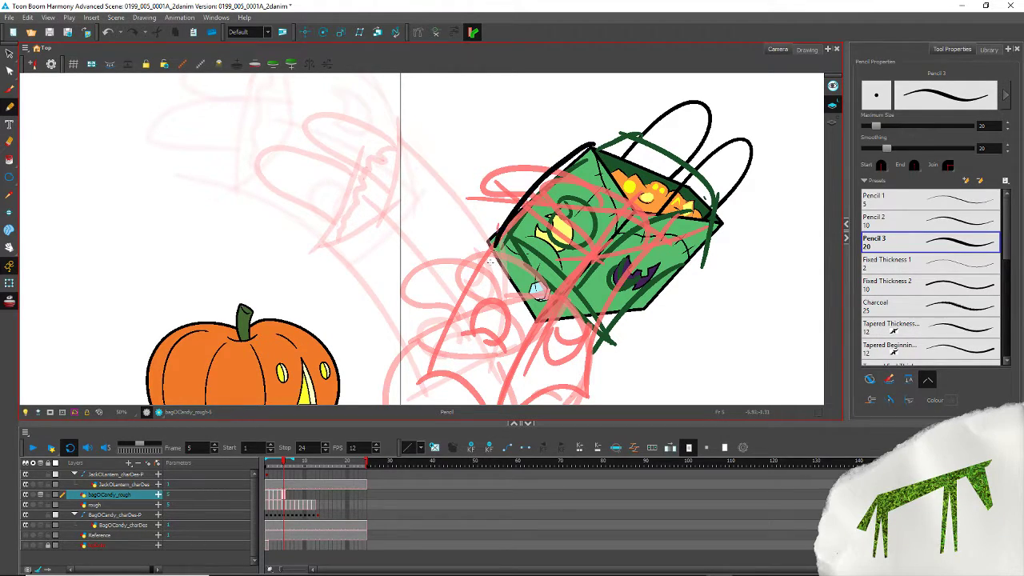
mouse_move(638, 208)
mouse_down()
mouse_move(601, 235)
mouse_move(540, 319)
mouse_up()
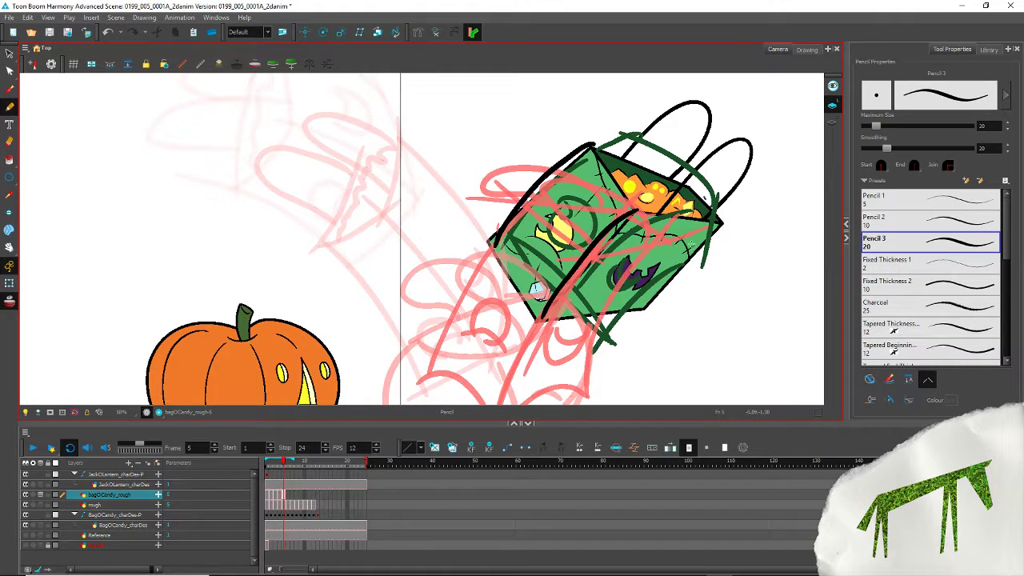
drag(724, 221, 644, 308)
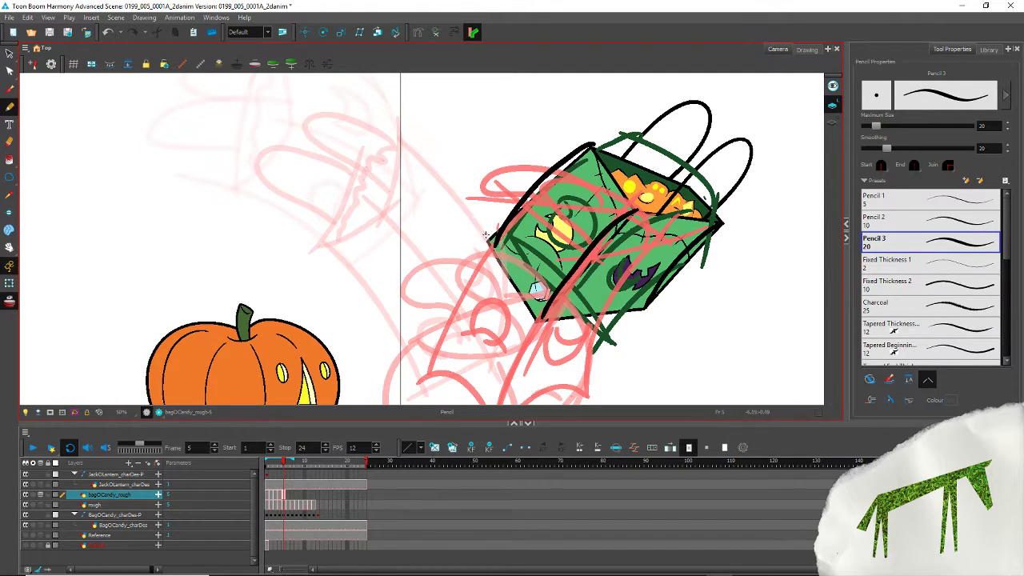
mouse_move(484, 235)
mouse_down()
mouse_move(542, 318)
mouse_move(657, 309)
mouse_up()
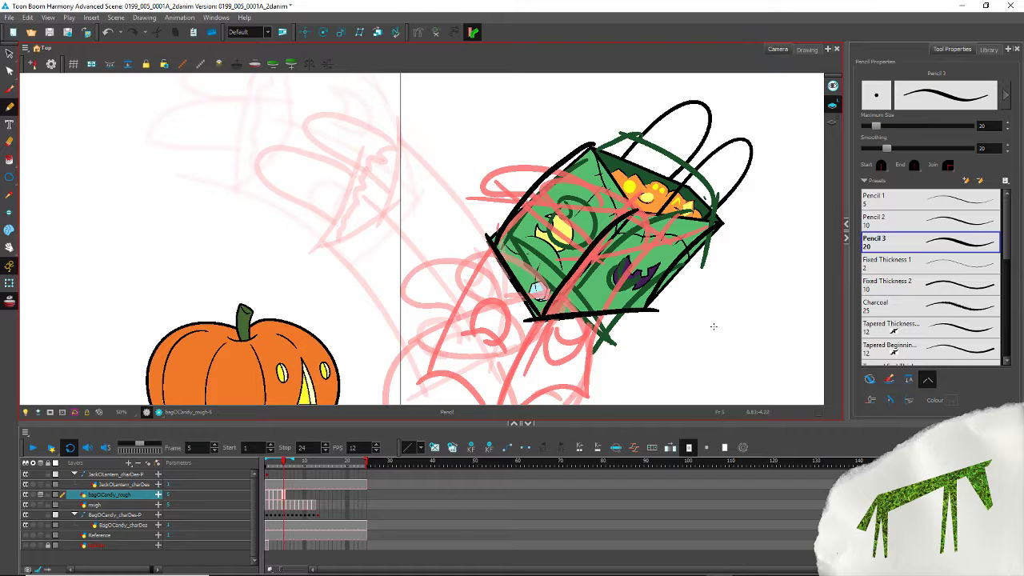
Step: Pencil the bag's top opening on frame 5 with a bowed back rim and crossing front rim lines, redrawing strokes as needed
drag(566, 140, 709, 192)
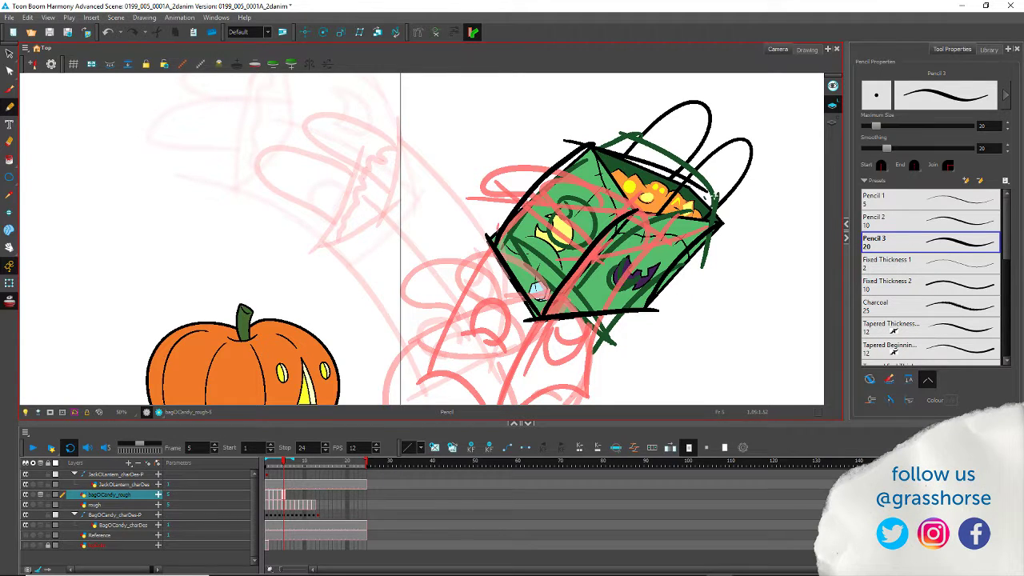
key(ctrl+z)
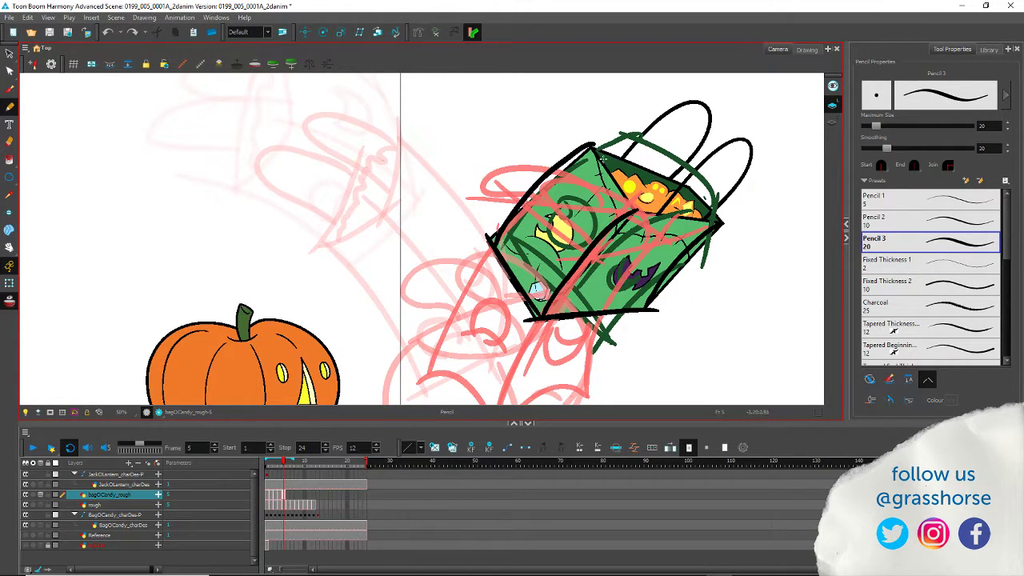
mouse_move(566, 141)
mouse_down()
mouse_move(655, 165)
mouse_move(711, 211)
mouse_move(672, 166)
mouse_move(712, 218)
mouse_move(748, 220)
mouse_up()
drag(580, 120, 644, 210)
key(ctrl+z)
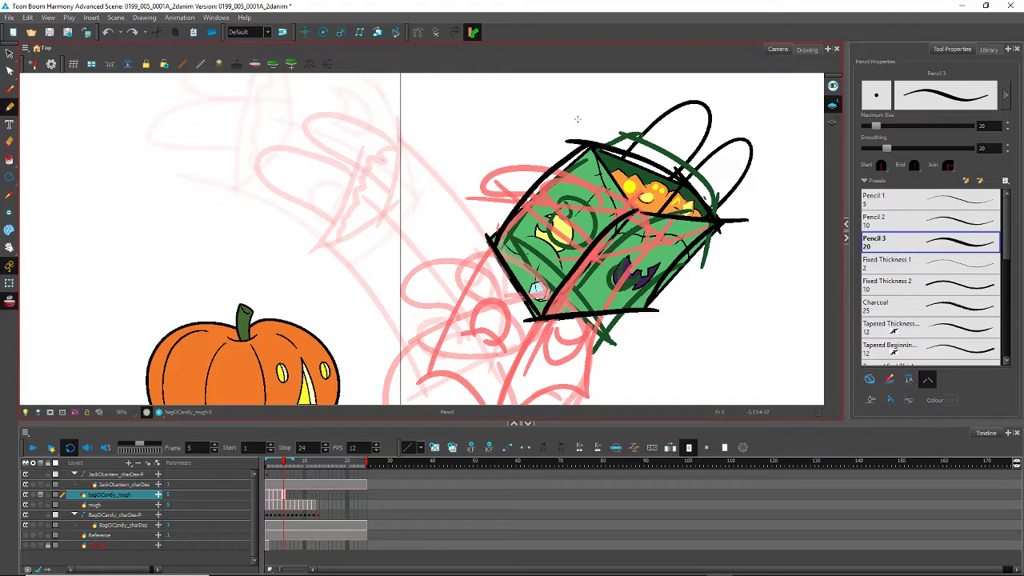
drag(579, 119, 649, 216)
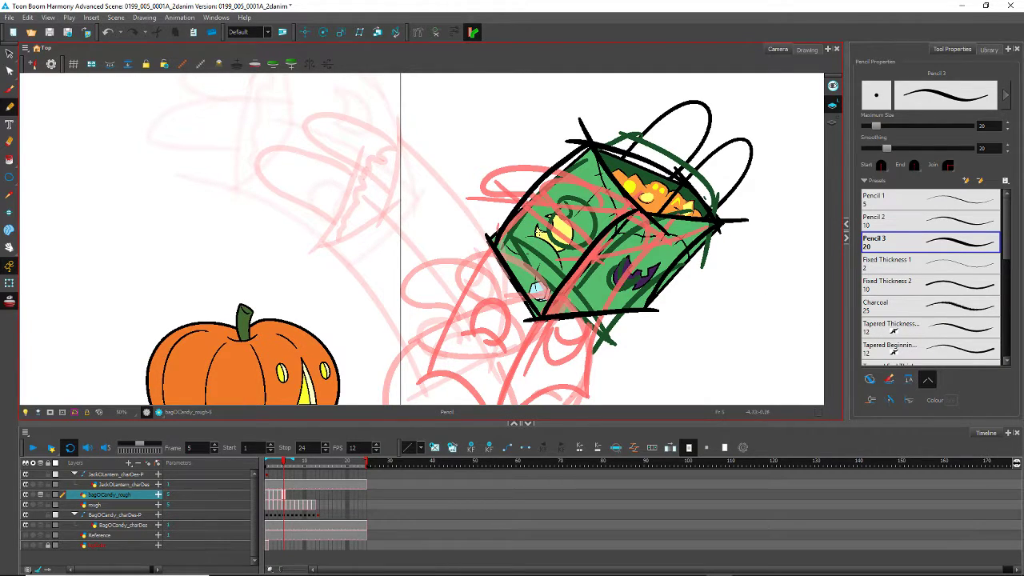
Step: Pencil the round eye with its curved lid and the crescent-shaped eye on the bag's two faces on frame 5
mouse_move(537, 240)
mouse_down()
mouse_move(547, 210)
mouse_move(573, 239)
mouse_move(556, 258)
mouse_up()
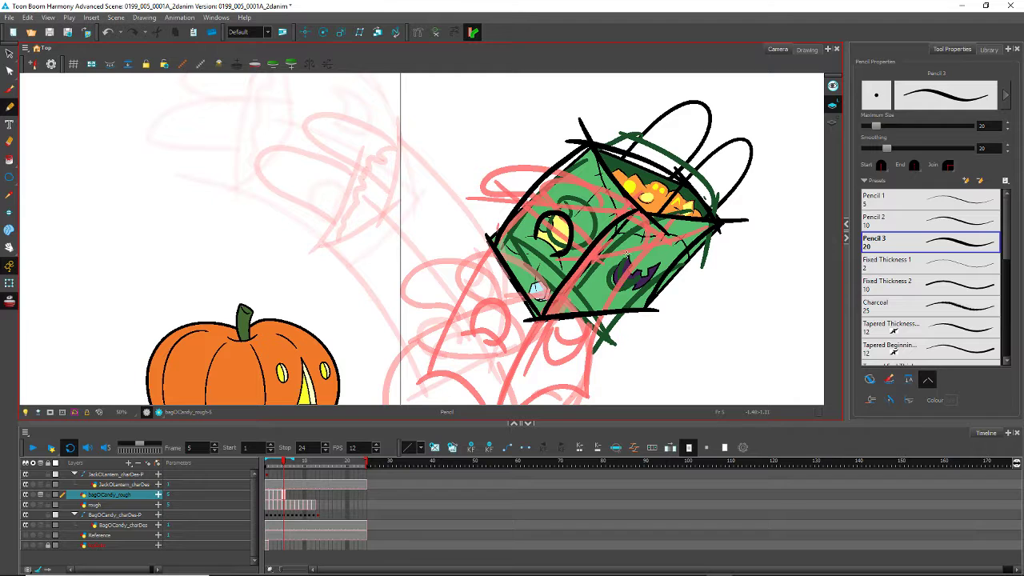
mouse_move(628, 260)
mouse_down()
mouse_move(663, 256)
mouse_move(634, 289)
mouse_move(627, 252)
mouse_up()
key(ctrl+z)
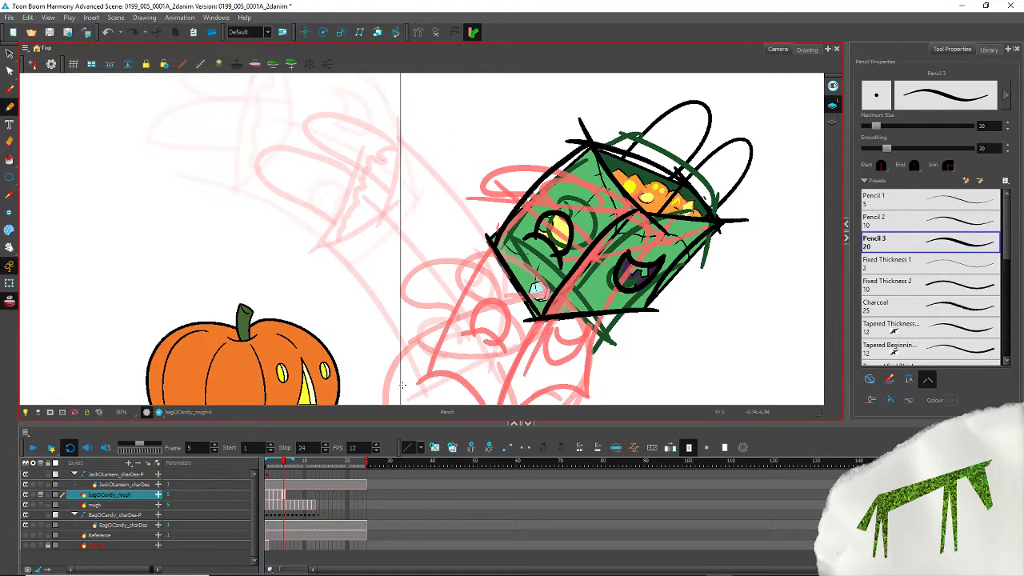
Step: Go to the empty frame 6 and pencil the bag's three long edges and two bottom edges over the character design
key(period)
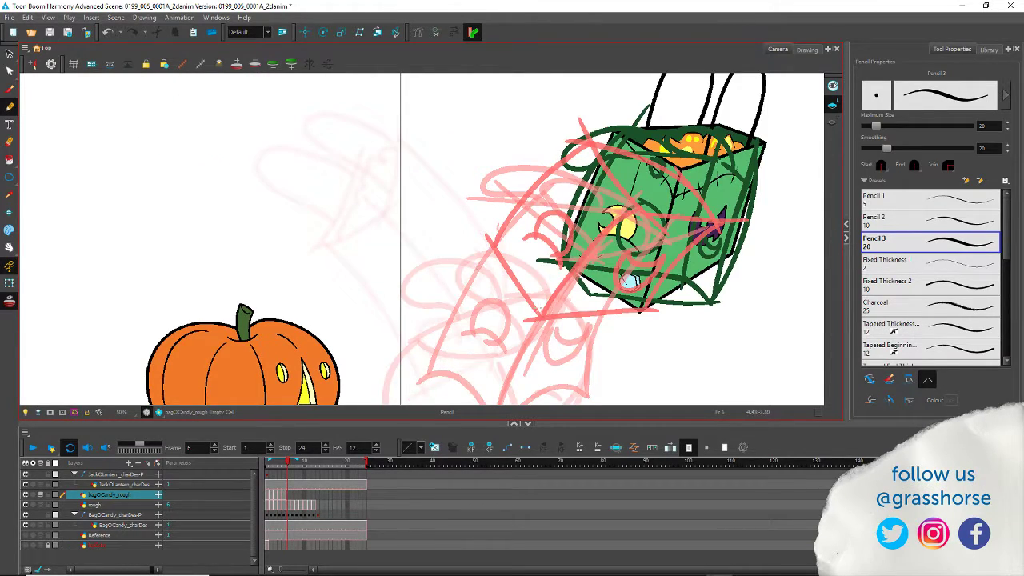
drag(467, 289, 418, 327)
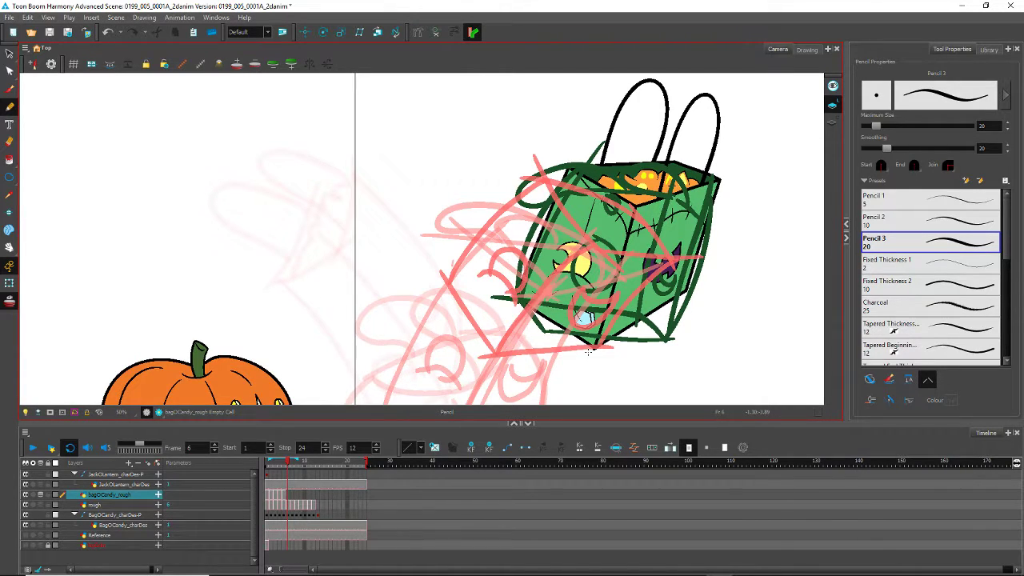
drag(570, 160, 512, 297)
drag(641, 190, 596, 350)
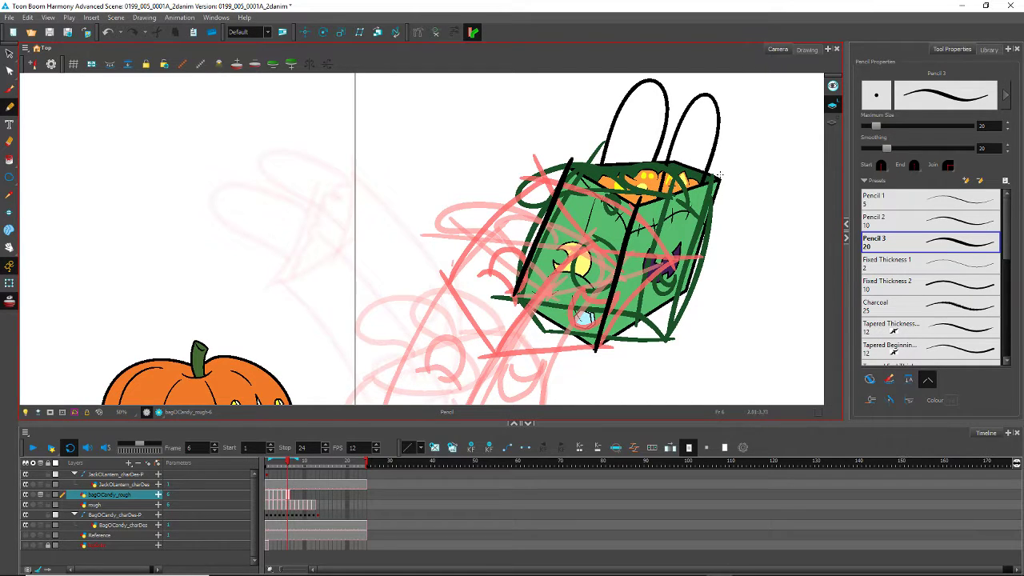
mouse_move(719, 174)
mouse_down()
mouse_move(682, 316)
mouse_move(694, 284)
mouse_move(593, 350)
mouse_up()
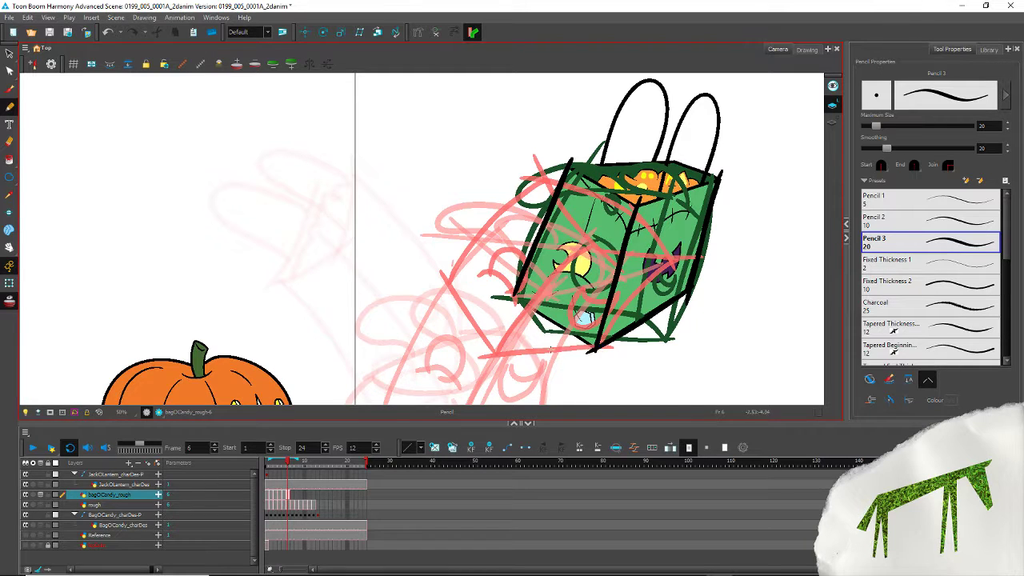
drag(497, 290, 628, 373)
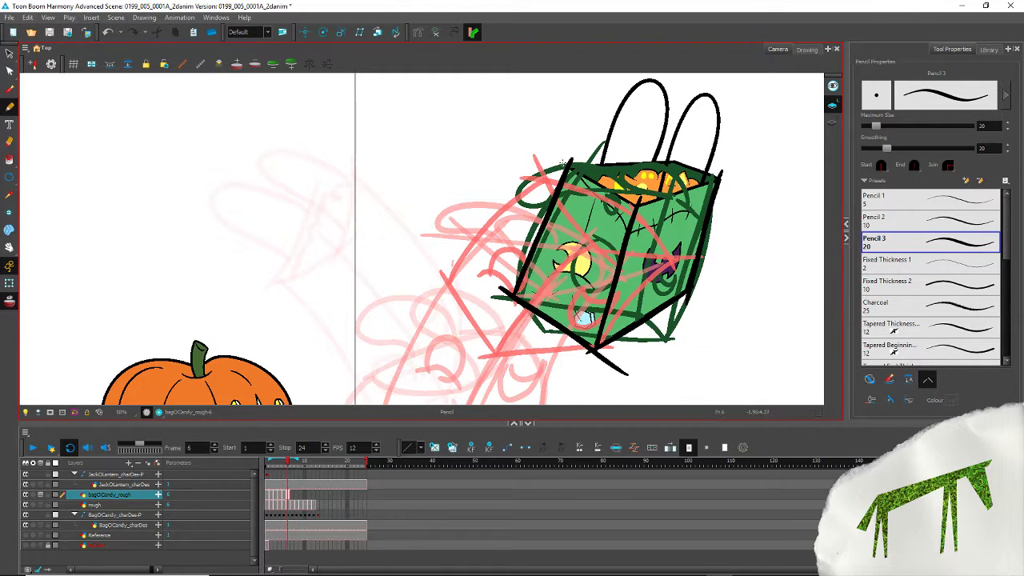
Step: Pencil the bag's four-sided top opening on frame 6 and add the first handle trailing back from its rear edge
drag(563, 163, 671, 233)
drag(621, 211, 726, 175)
mouse_move(731, 174)
mouse_down()
mouse_move(635, 146)
mouse_move(685, 159)
mouse_move(552, 168)
mouse_up()
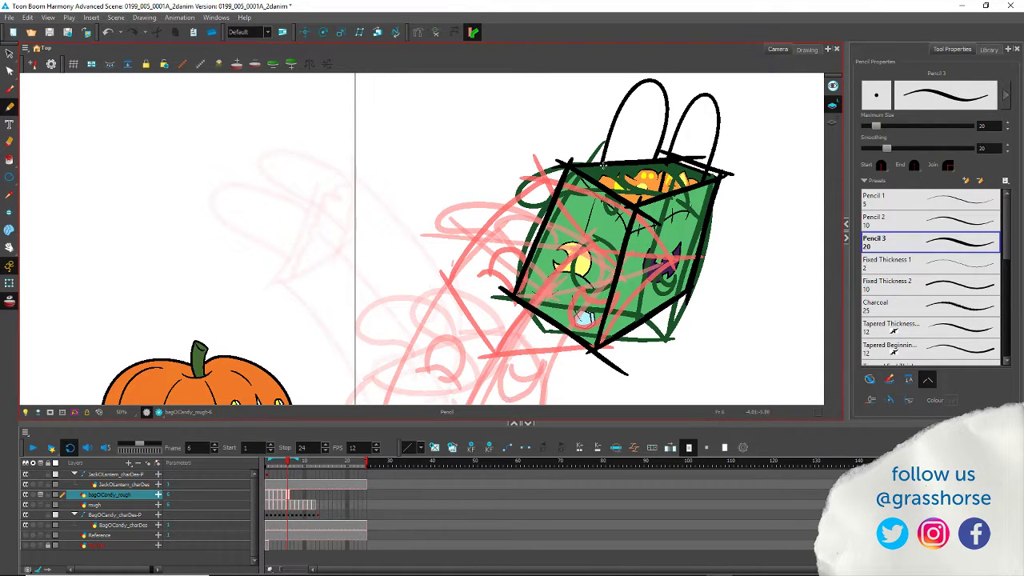
mouse_move(602, 162)
mouse_down()
mouse_move(557, 139)
mouse_move(581, 108)
mouse_move(662, 151)
mouse_up()
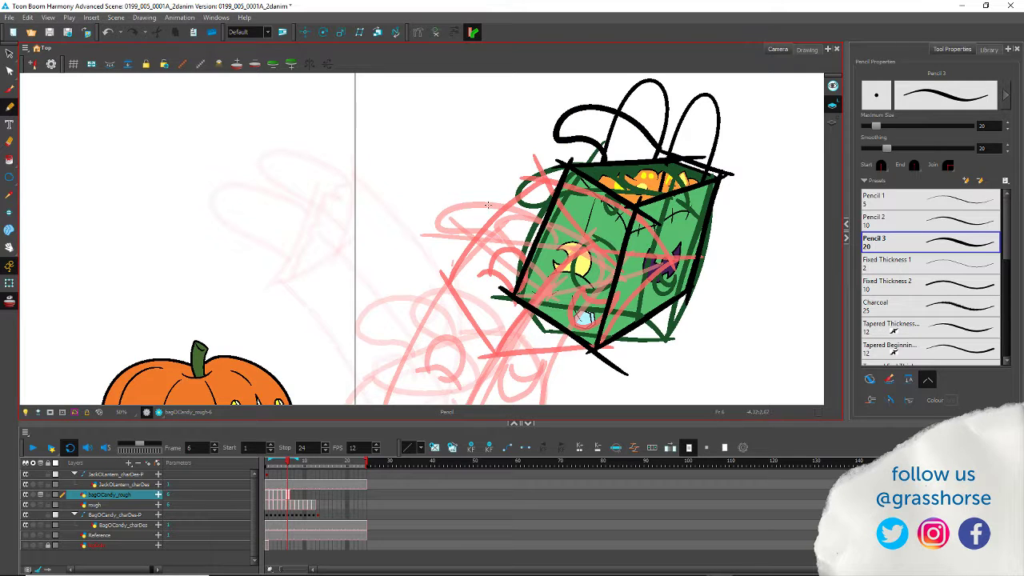
Step: Go back to frame 5 and pencil the bag's two handles as flattened curves sweeping back across the opening
key(comma)
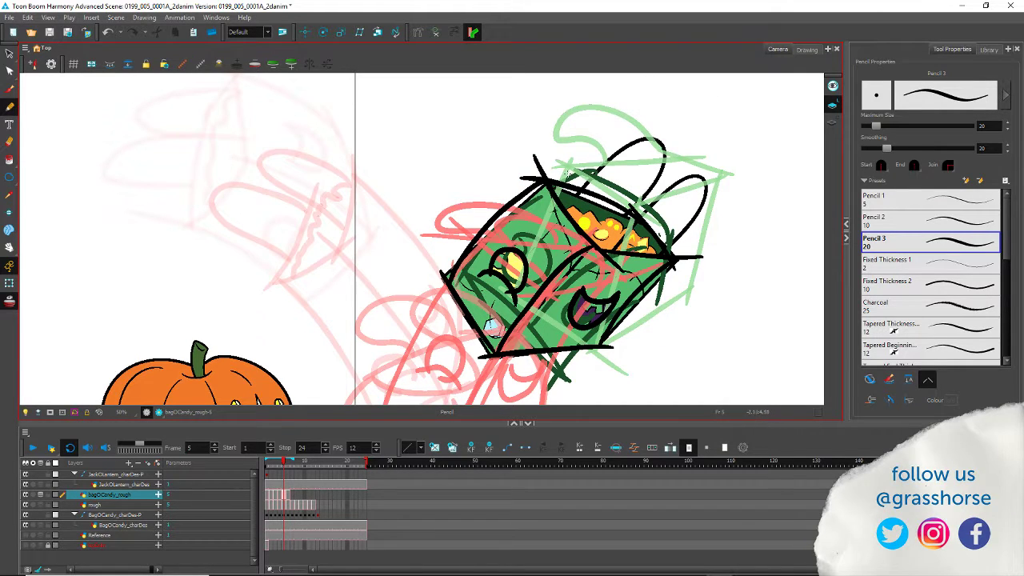
mouse_move(622, 186)
mouse_down()
mouse_move(539, 172)
mouse_move(510, 187)
mouse_up()
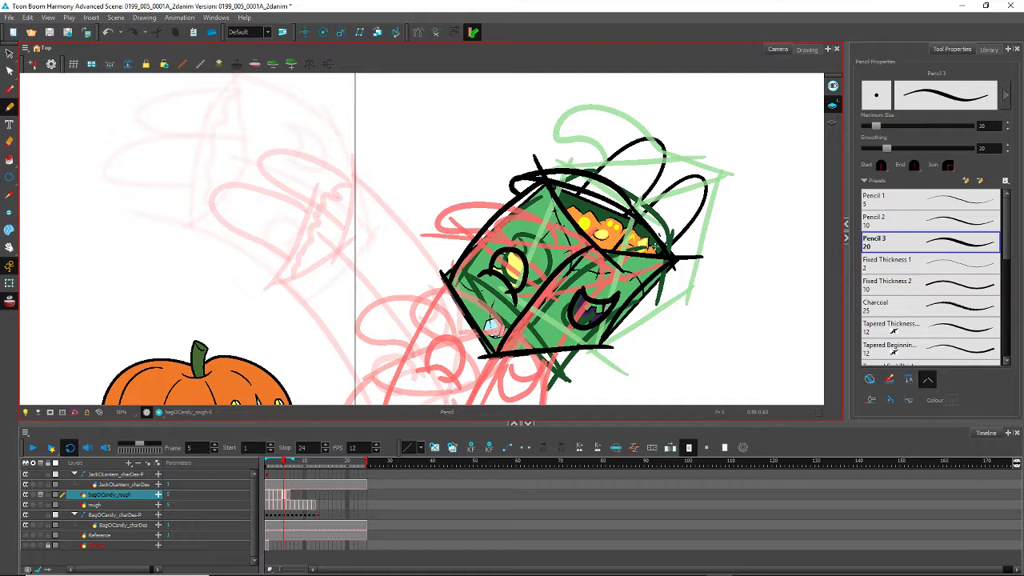
mouse_move(657, 250)
mouse_down()
mouse_move(564, 184)
mouse_move(629, 249)
mouse_up()
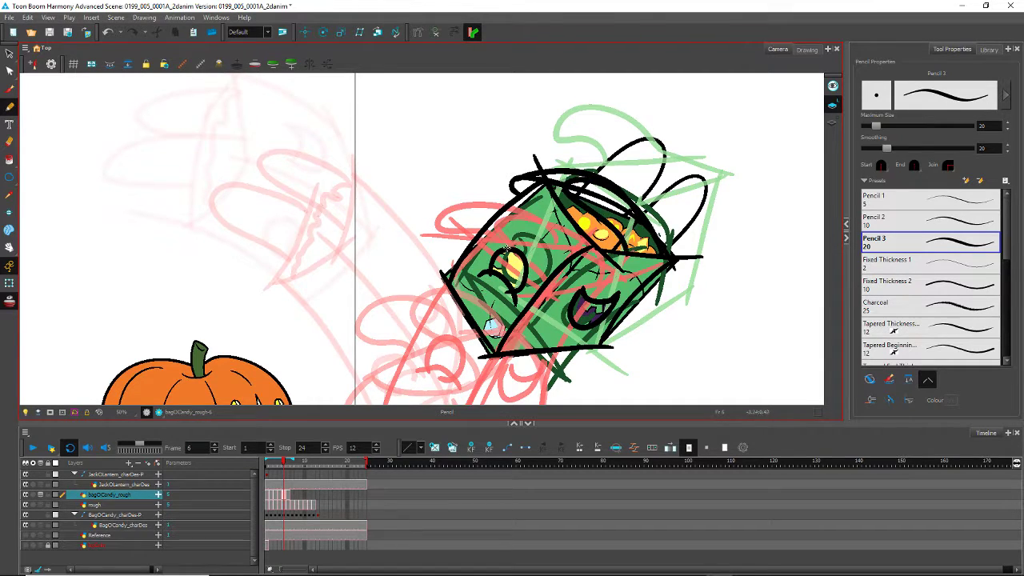
Step: Return to frame 6 and pencil the bag's second handle, the round eye with its curved lid and the crescent-shaped eye
key(.)
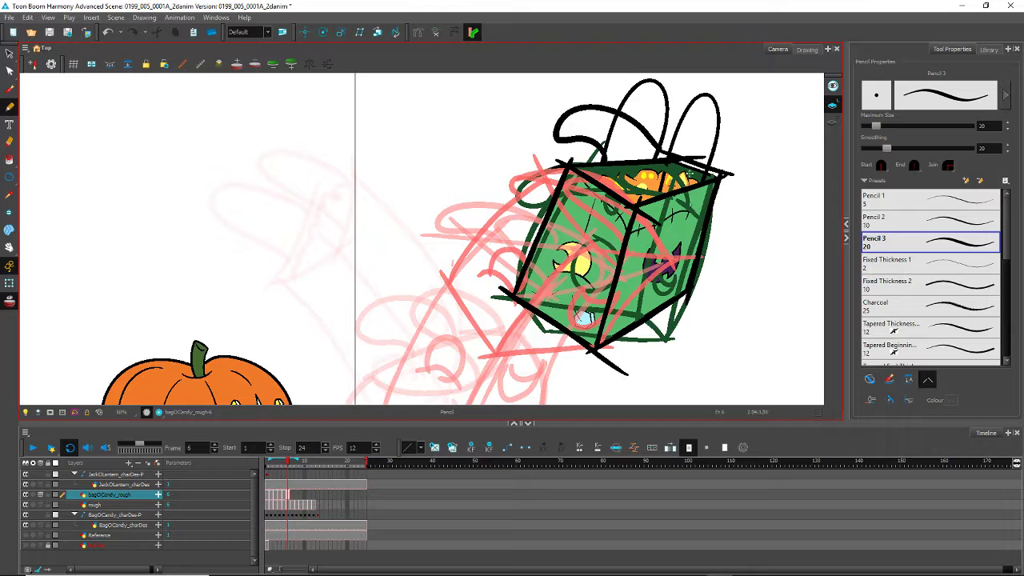
mouse_move(702, 176)
mouse_down()
mouse_move(688, 130)
mouse_move(646, 100)
mouse_move(636, 139)
mouse_up()
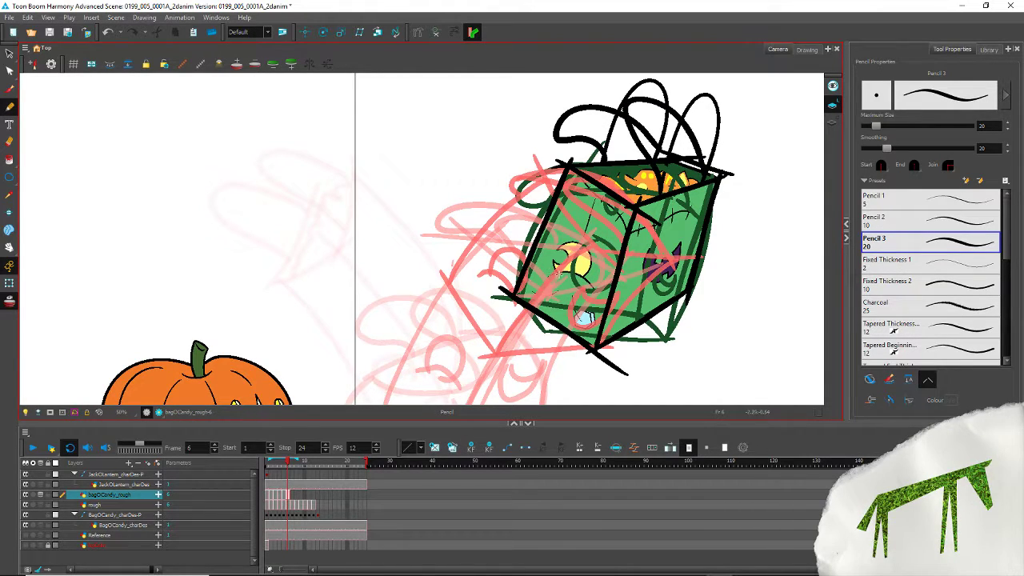
mouse_move(554, 277)
mouse_down()
mouse_move(578, 241)
mouse_move(587, 264)
mouse_move(562, 282)
mouse_move(551, 275)
mouse_move(591, 285)
mouse_up()
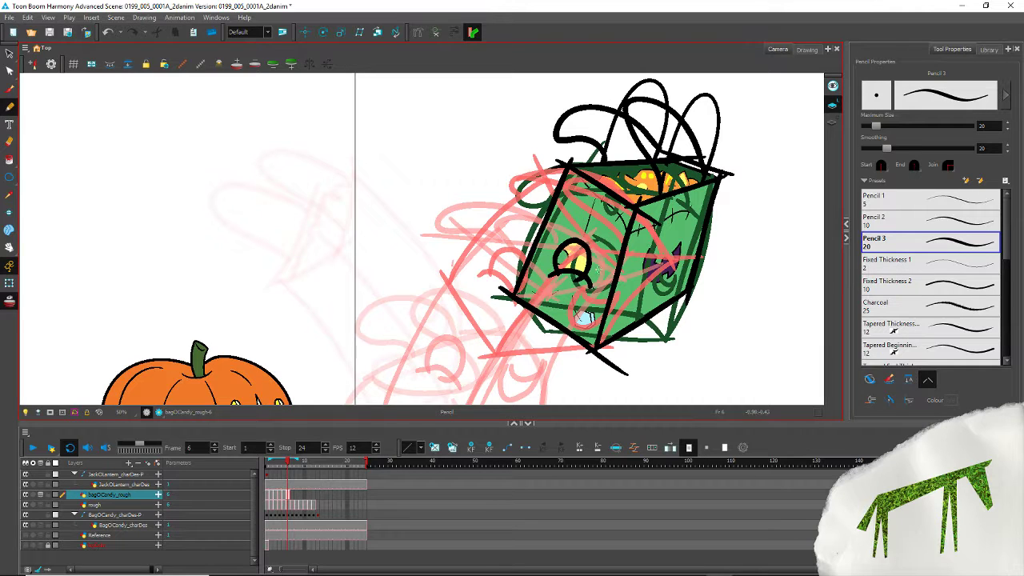
mouse_move(645, 241)
mouse_down()
mouse_move(660, 279)
mouse_move(681, 242)
mouse_move(672, 276)
mouse_up()
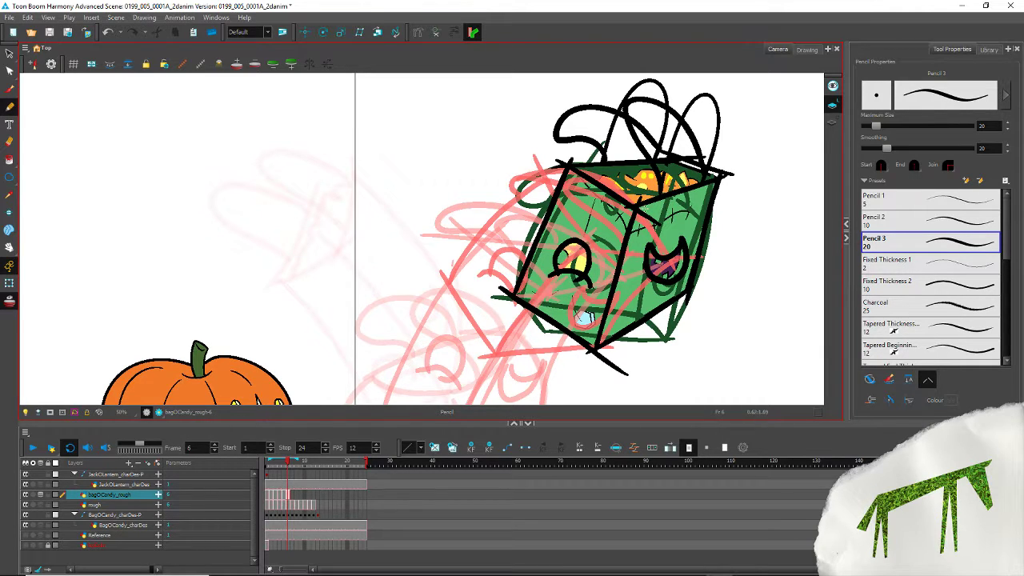
Step: Go to the empty frame 7 and pencil the bag's two outer long edges over the character design
key(period)
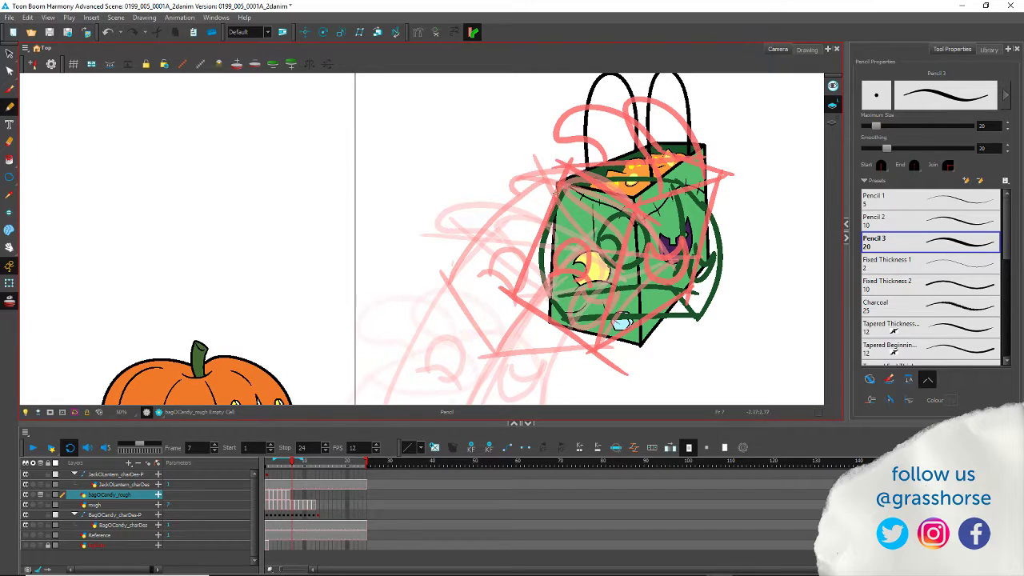
drag(559, 178, 550, 323)
drag(704, 139, 712, 258)
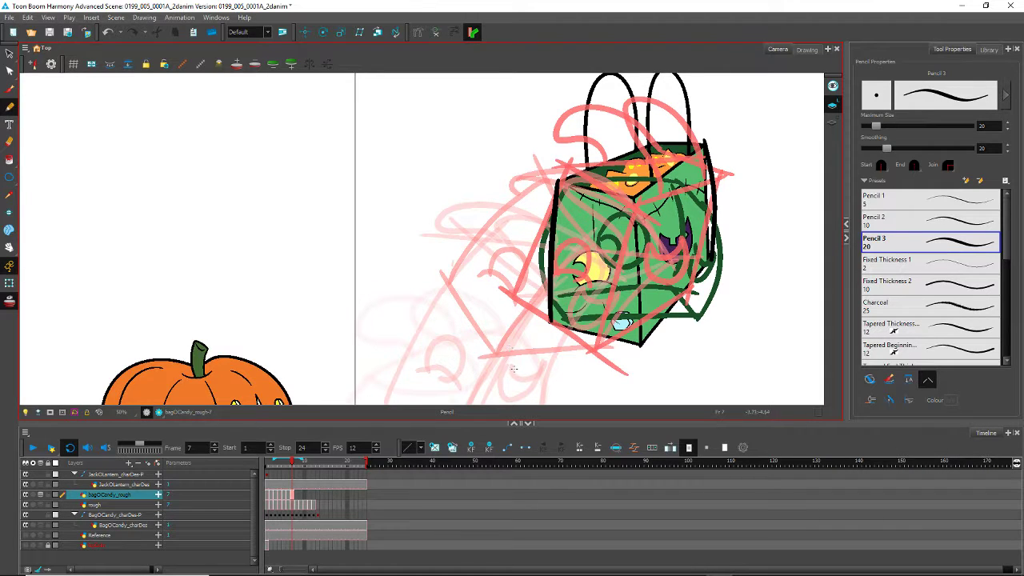
Step: Return to frame 6 and bow the bag's three long edges slightly to the left with the Contour Editor
key(comma)
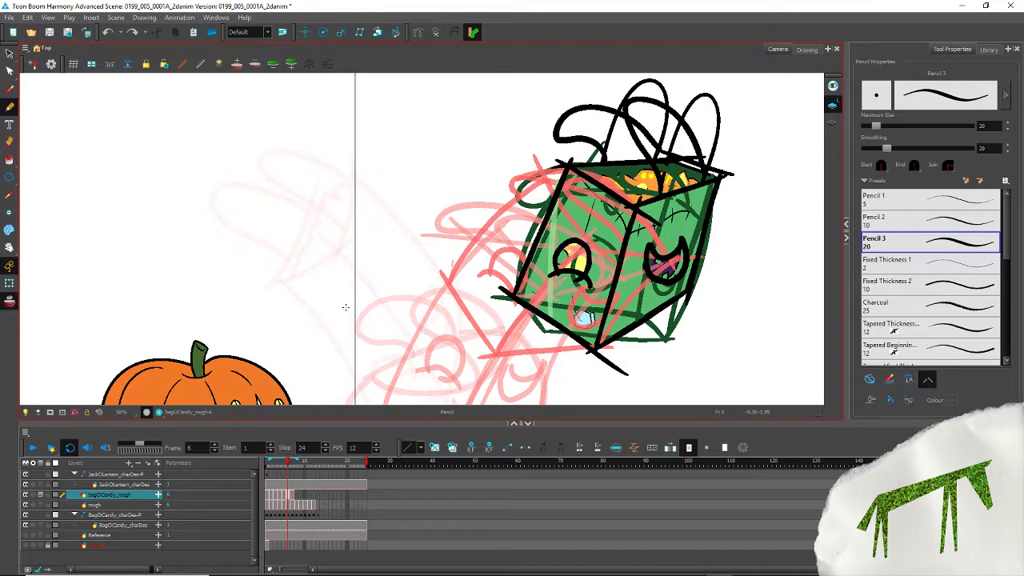
click(9, 71)
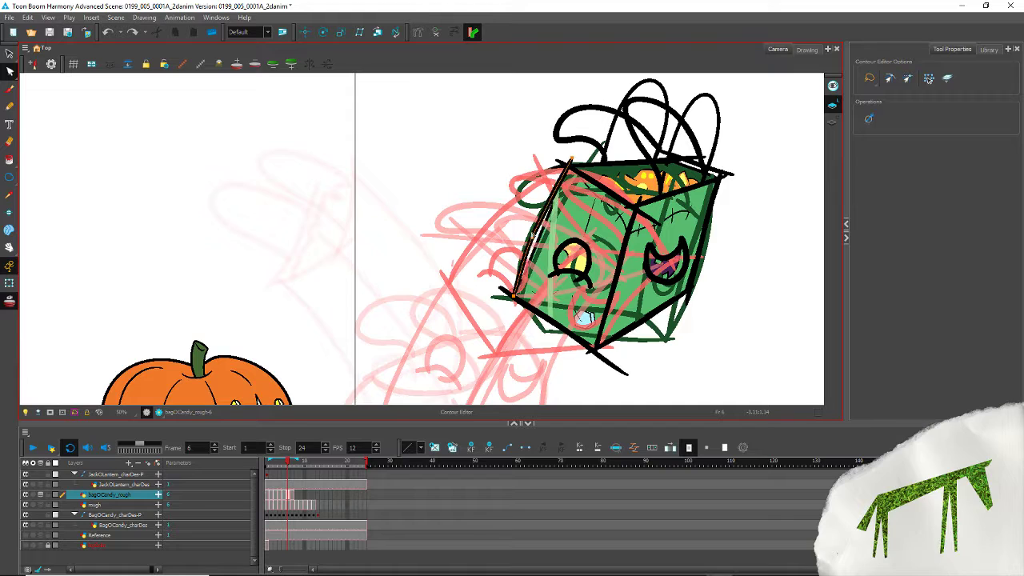
click(613, 264)
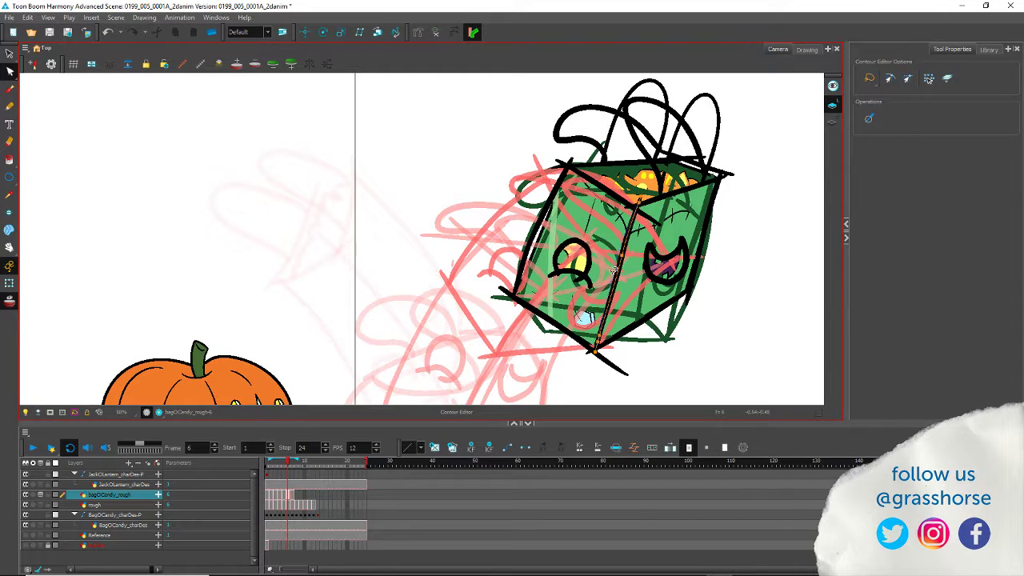
drag(707, 242, 700, 240)
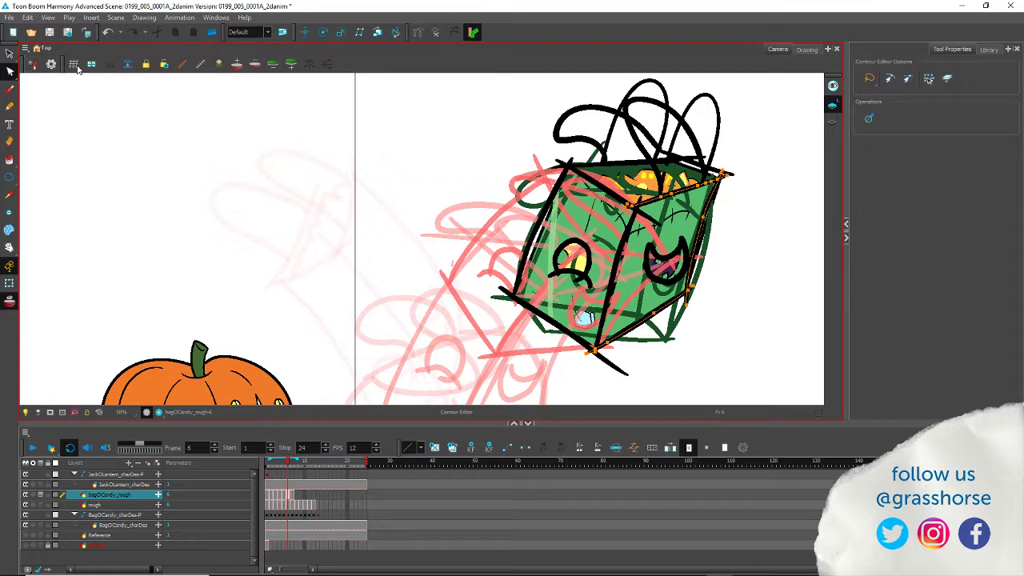
Step: Select the crescent-shaped eye on frame 6 and shift it slightly toward the bag's middle edge
key(alt+s)
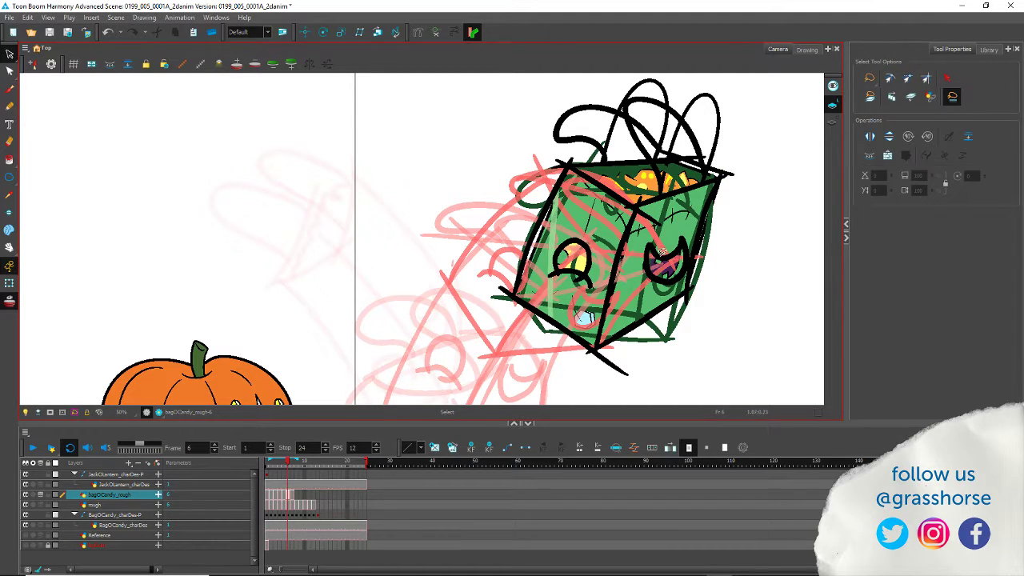
click(646, 261)
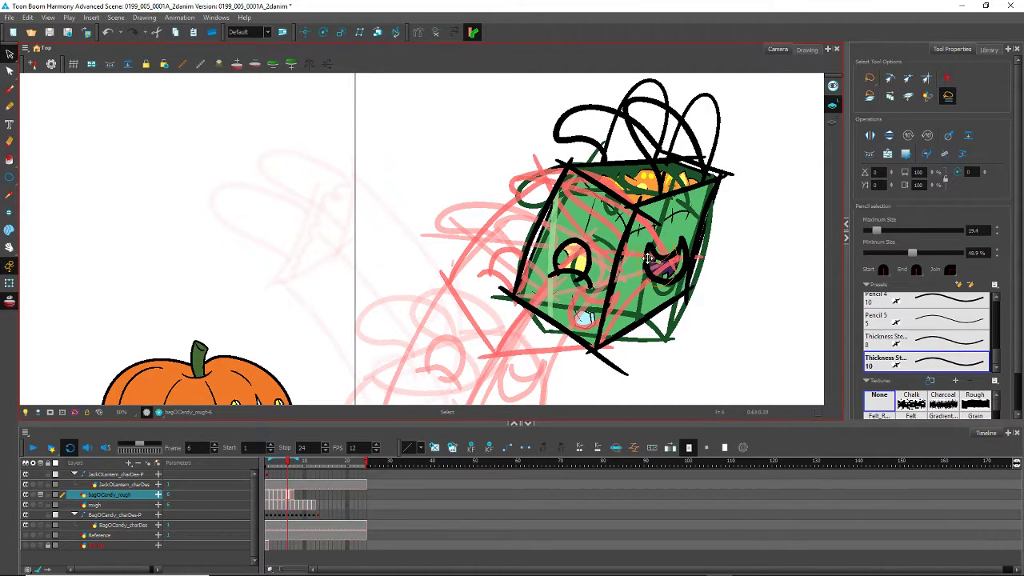
click(461, 227)
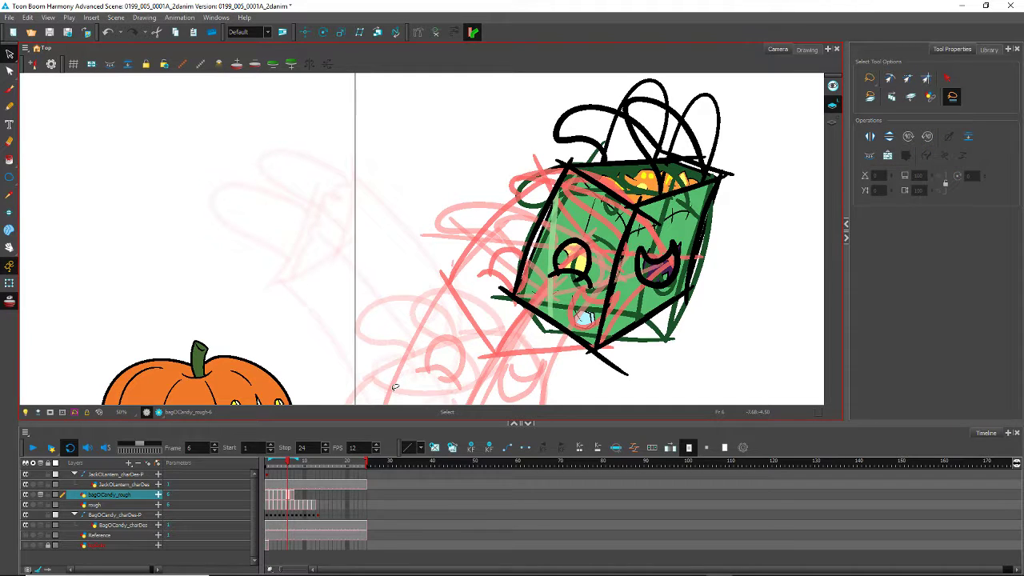
Step: Flip back and forth through frames 4 to 7 to examine the bag's motion and spacing
key(comma)
key(period)
key(period)
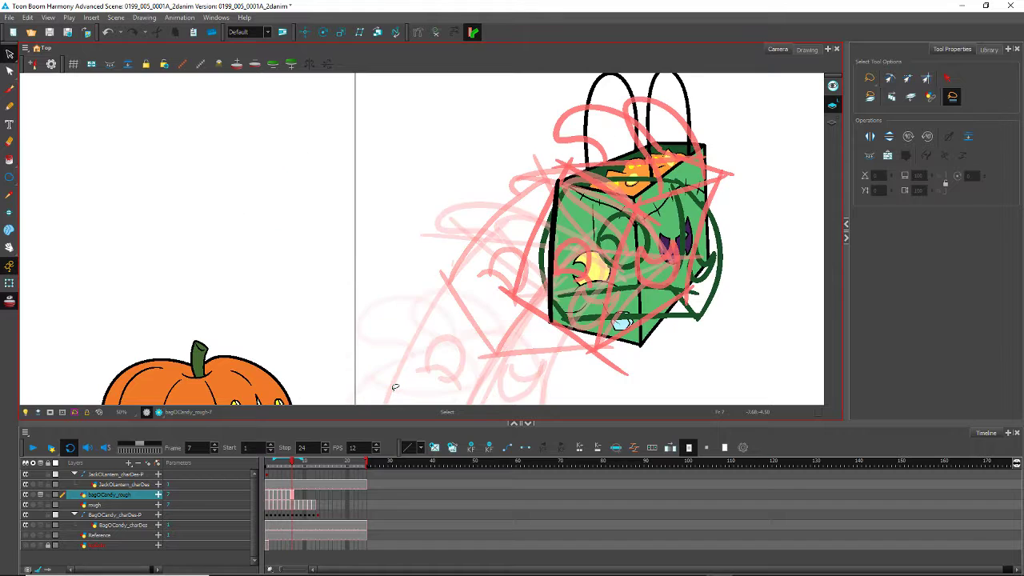
key(comma)
key(comma)
key(comma)
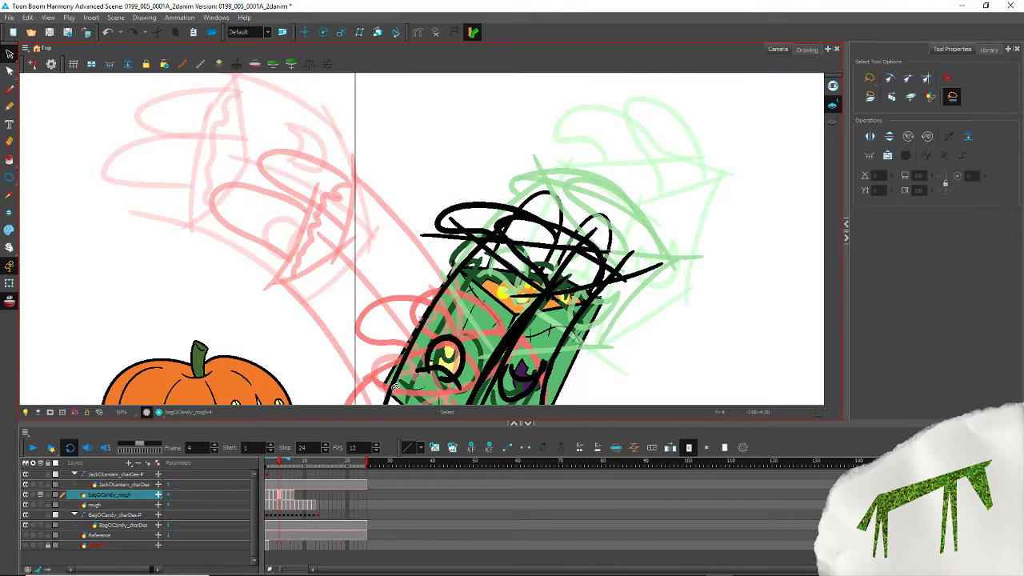
key(period)
key(period)
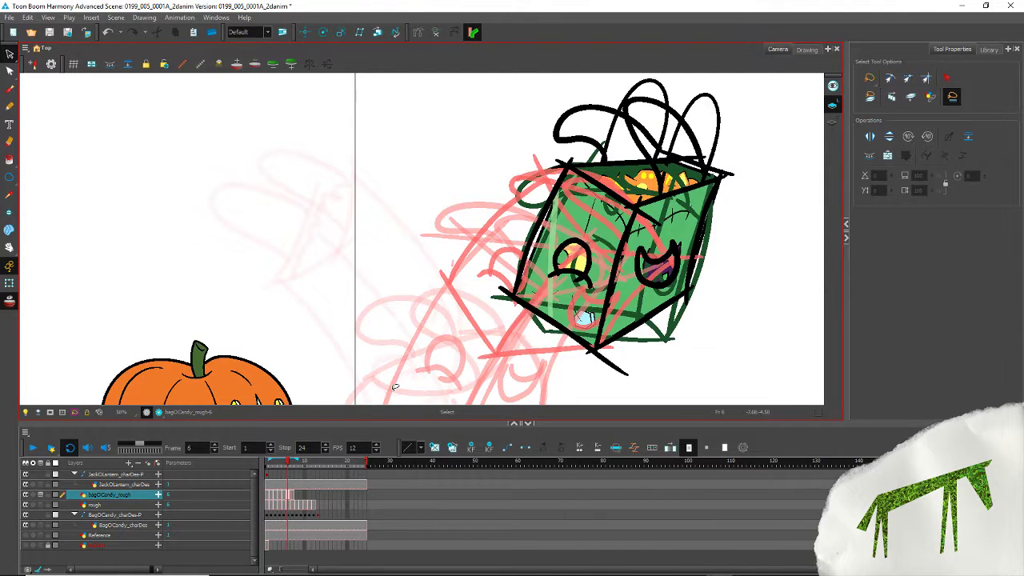
key(period)
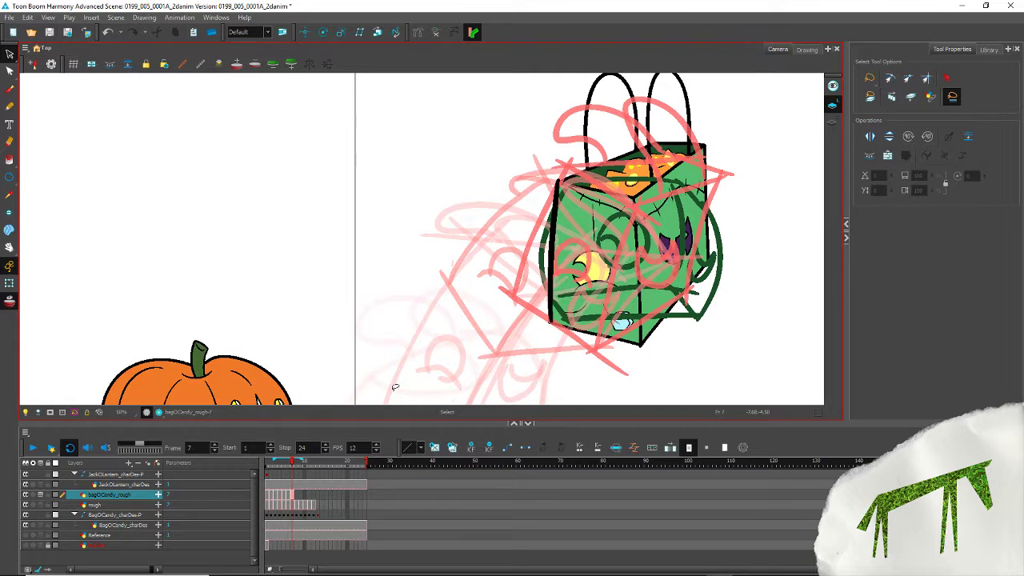
Step: Pencil the bag's right and middle long edges and its two bottom edges on frame 7, redrawing the left bottom edge
click(9, 105)
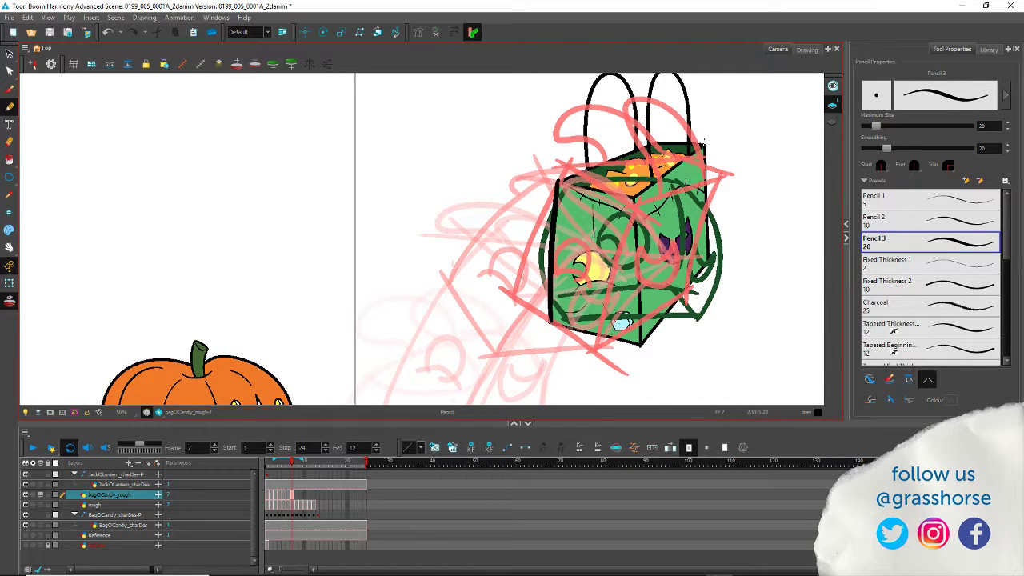
drag(703, 142, 711, 276)
drag(635, 198, 642, 351)
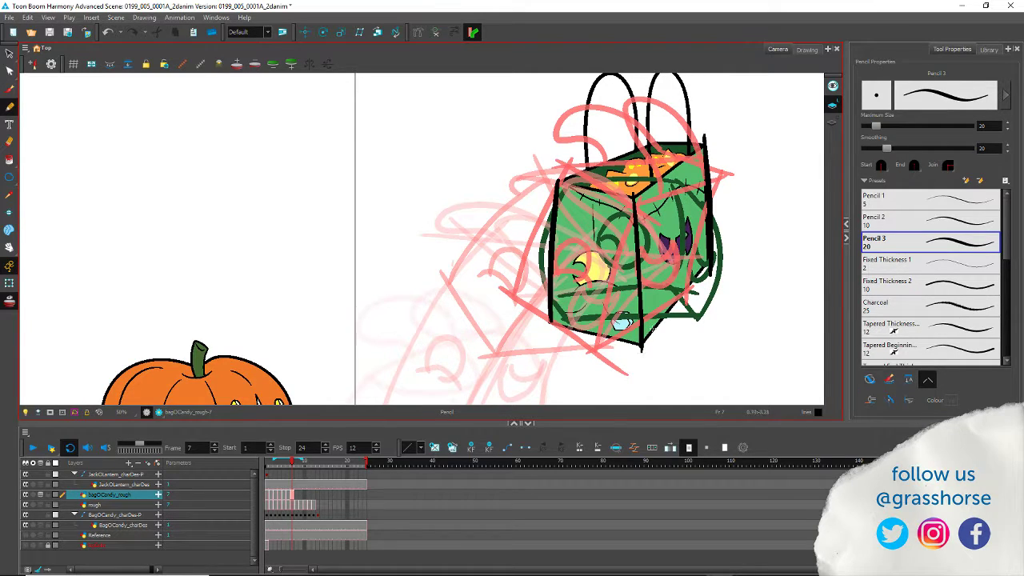
drag(719, 245, 637, 350)
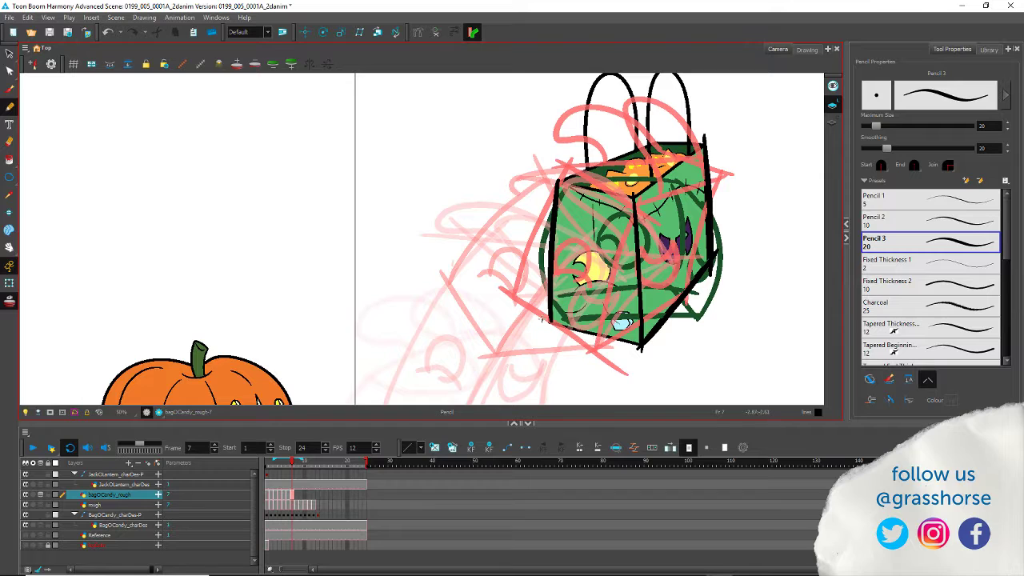
drag(541, 320, 640, 351)
key(ctrl+z)
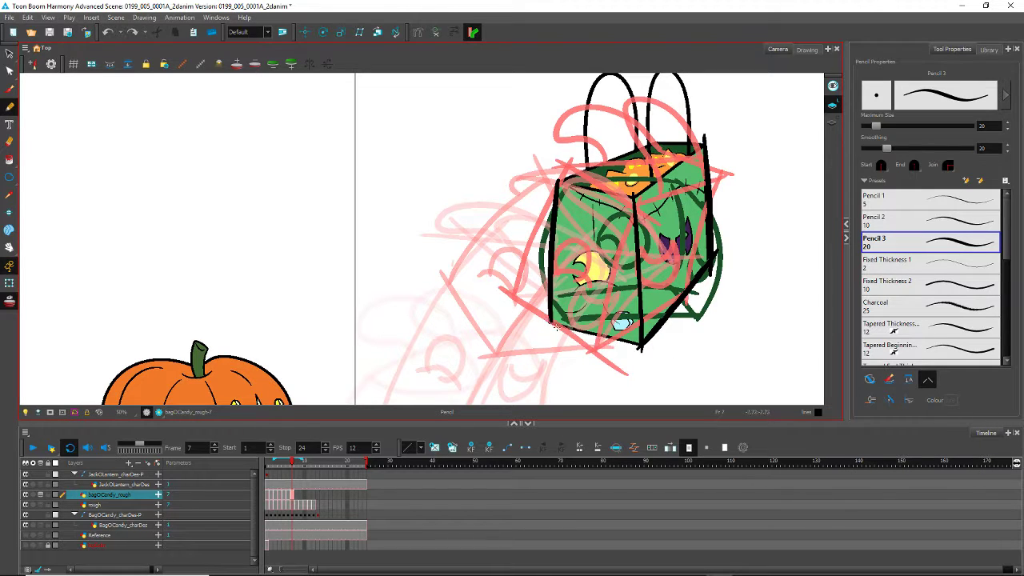
drag(538, 317, 653, 345)
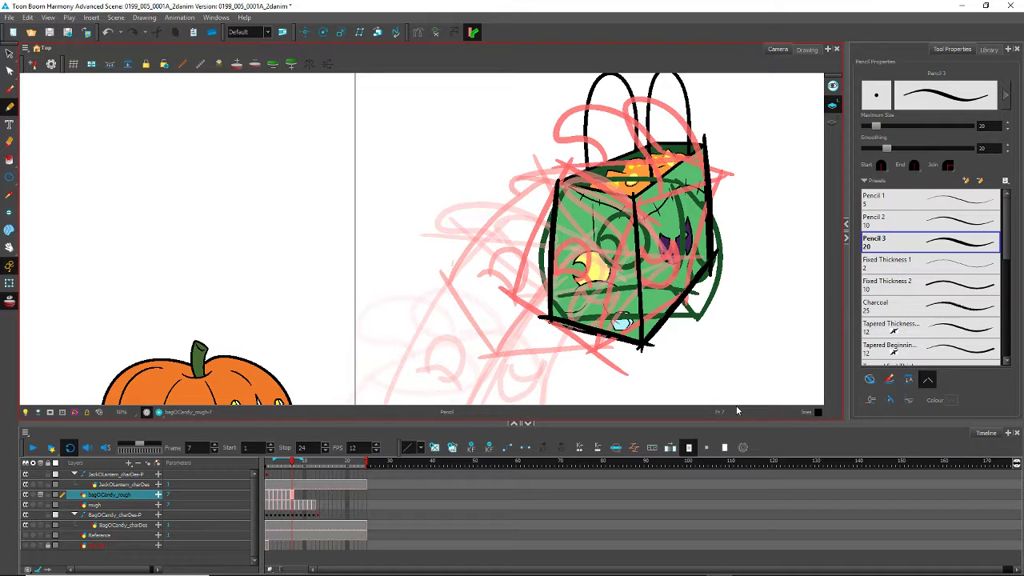
Step: Undo the newly pencilled long-edge and bottom-edge strokes on frame 7
scroll(444, 240, down, 4)
scroll(385, 232, up, 2)
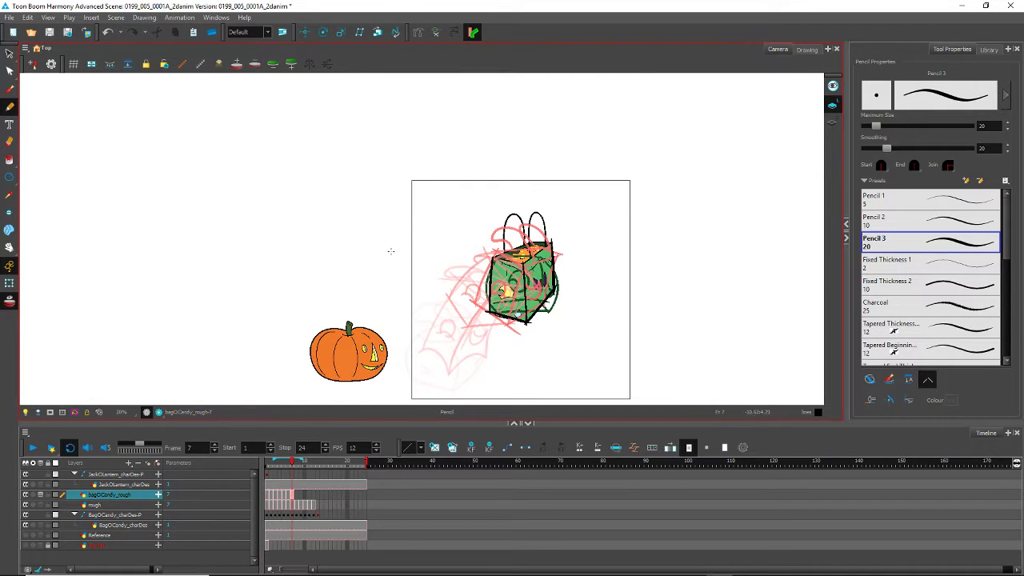
scroll(390, 251, up, 3)
scroll(434, 292, down, 2)
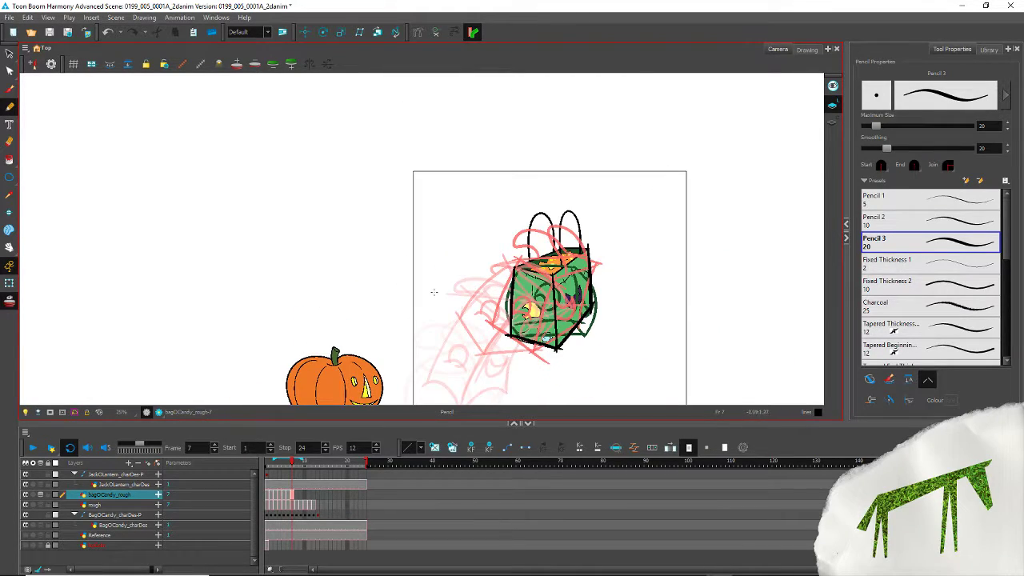
key(ctrl+z)
key(ctrl+z)
key(ctrl+z)
key(ctrl+z)
key(ctrl+z)
key(ctrl+z)
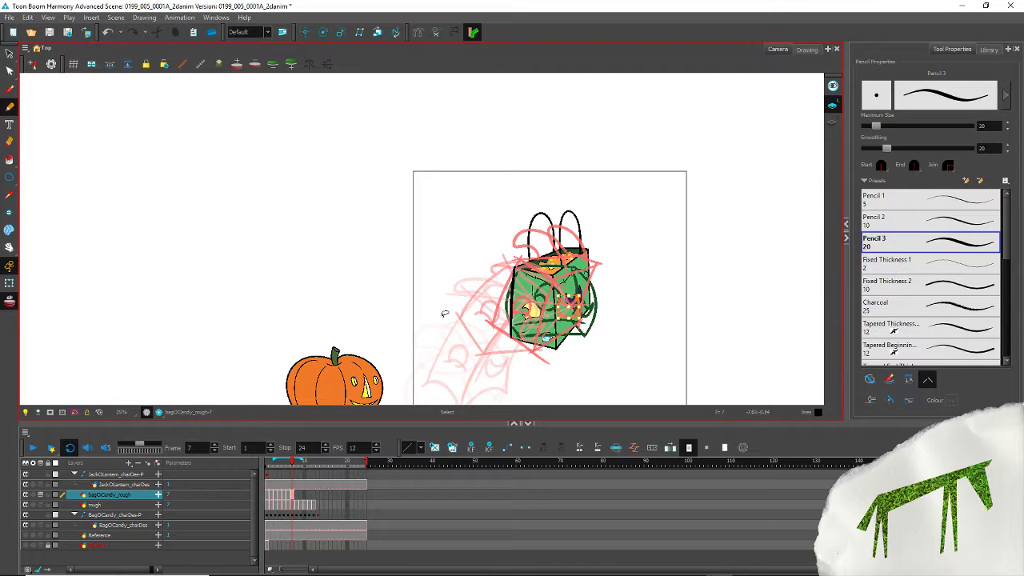
Step: Undo the two most recent remaining edits on frame 7
key(ctrl+z)
key(ctrl+z)
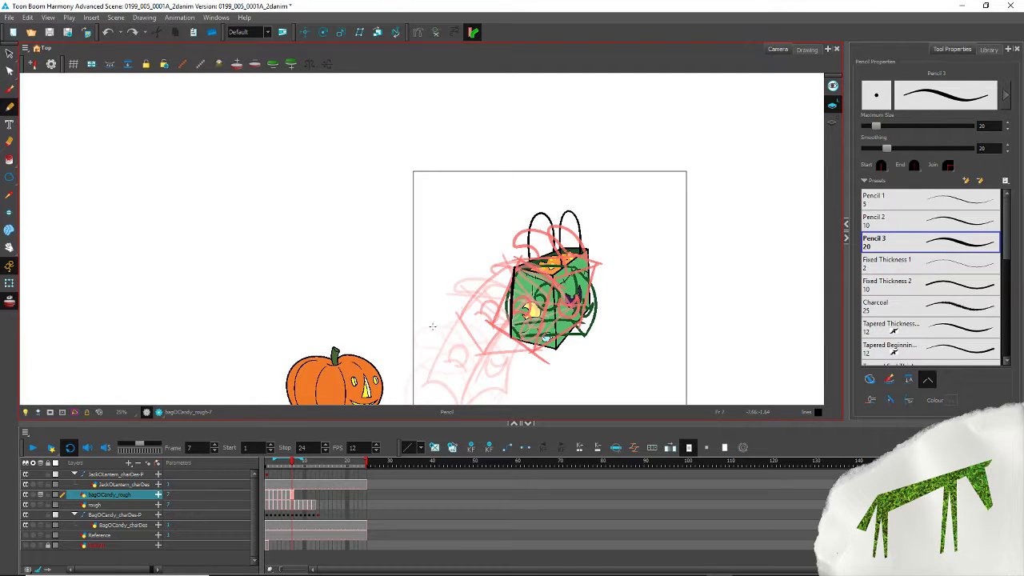
Step: Flip back and forth through frames 2 to 6 to examine the bag's redrawn poses
key(comma)
key(comma)
key(comma)
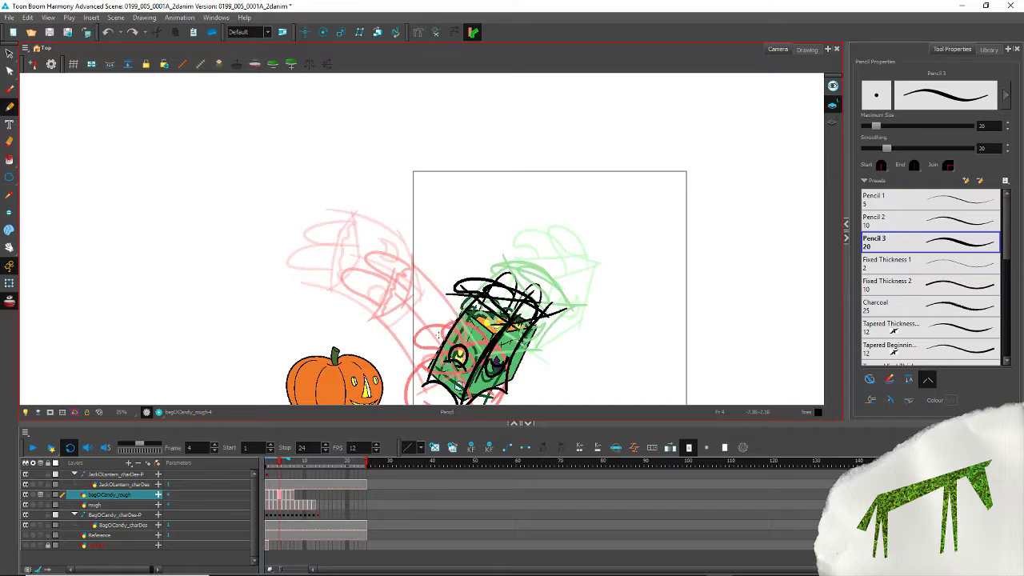
key(period)
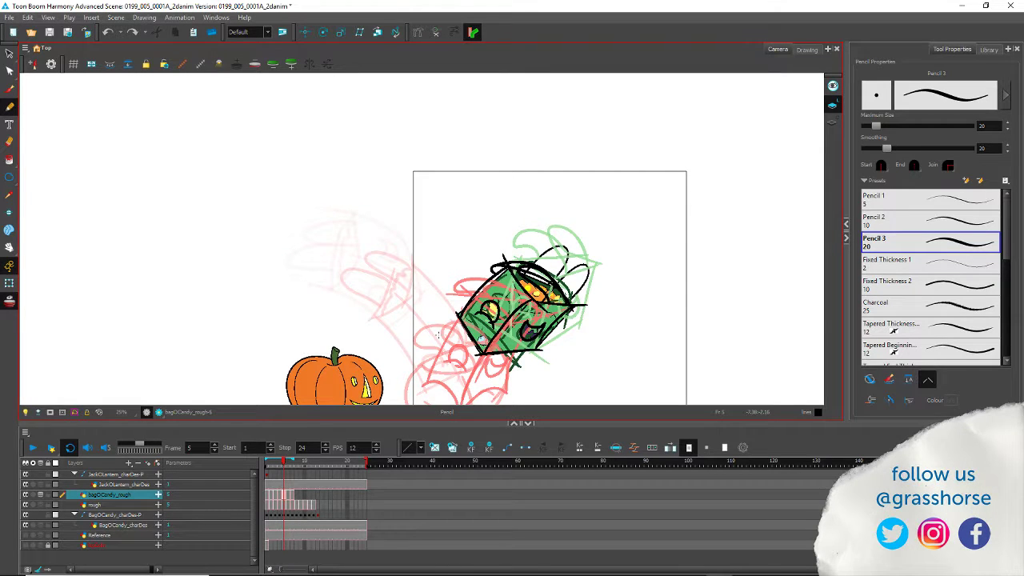
key(period)
key(comma)
key(comma)
key(comma)
key(comma)
key(comma)
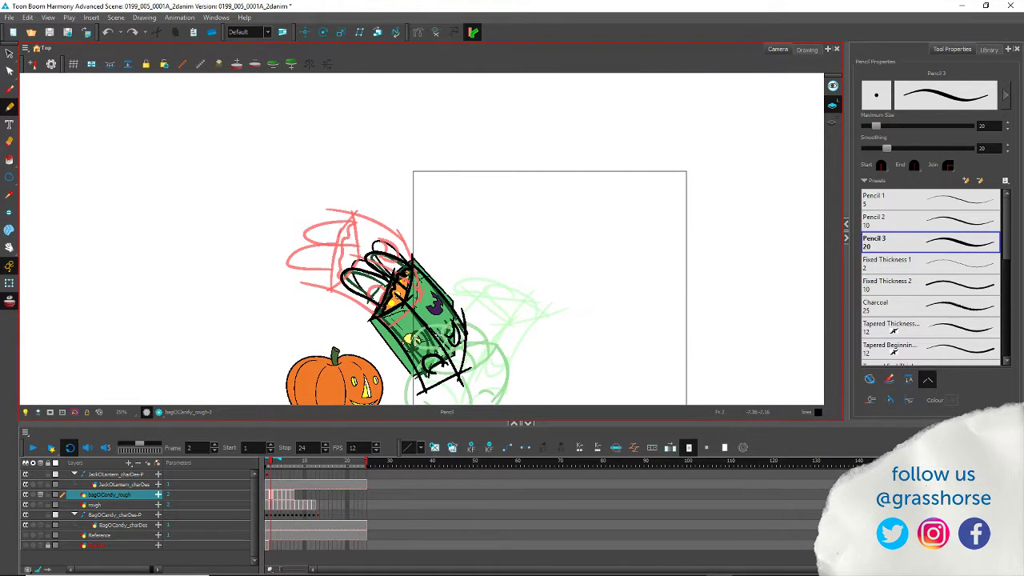
key(period)
key(period)
key(period)
key(period)
Step: Step repeatedly forward and back between frames 2 and 14 to examine the bag's whole motion across the shot
drag(347, 329, 326, 279)
key(comma)
key(comma)
key(comma)
key(comma)
key(period)
key(period)
key(period)
key(period)
key(period)
key(period)
key(period)
key(period)
key(period)
key(period)
key(period)
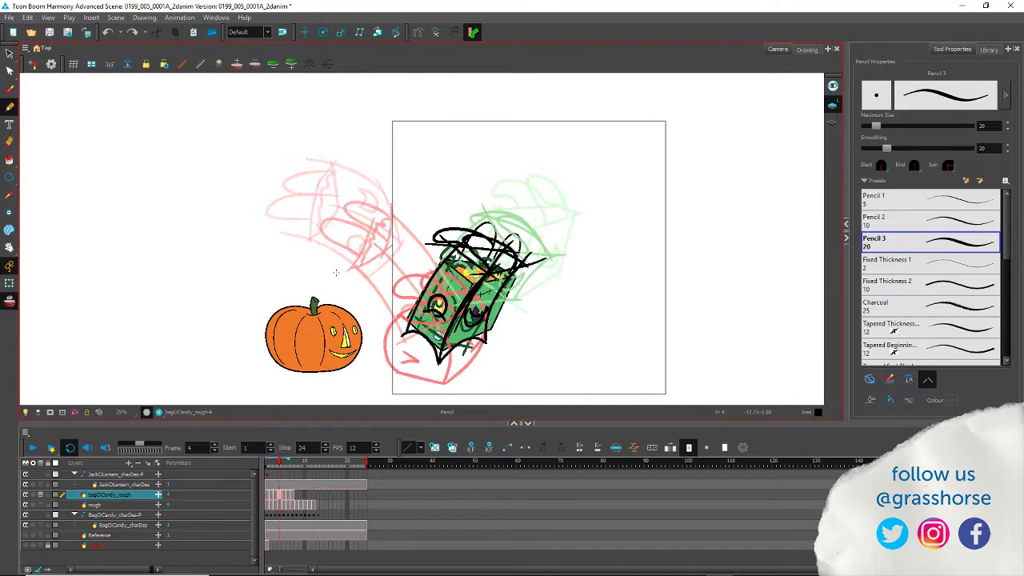
key(period)
key(period)
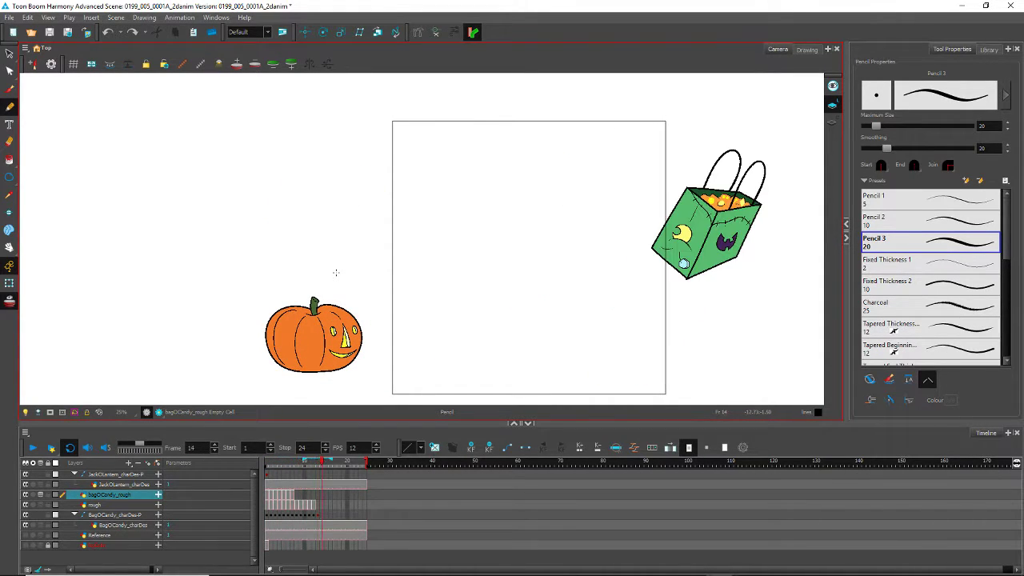
key(comma)
key(comma)
key(comma)
key(comma)
key(comma)
key(comma)
key(comma)
key(comma)
key(comma)
key(comma)
key(comma)
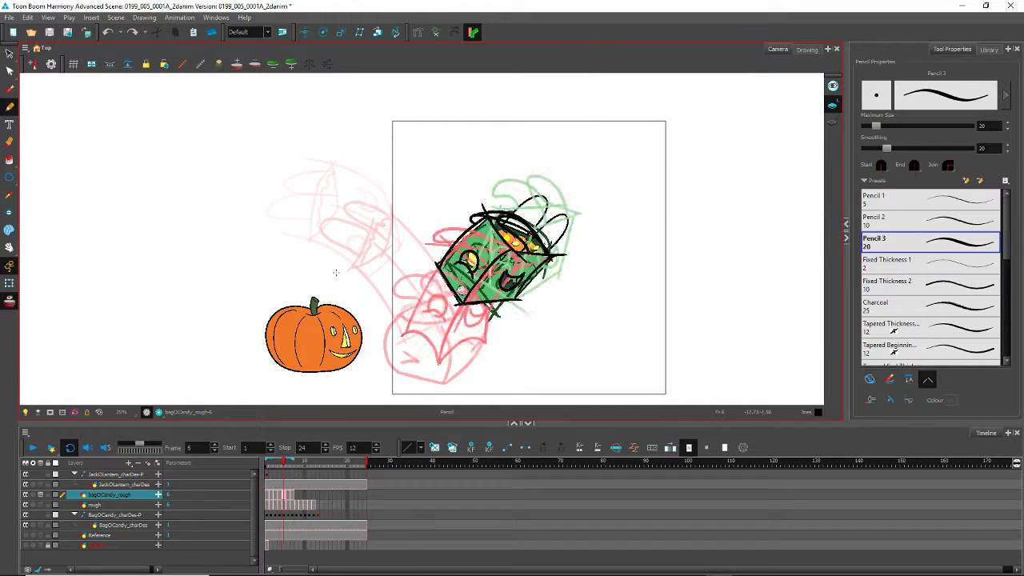
key(period)
key(period)
key(period)
key(period)
key(period)
key(period)
key(period)
key(period)
key(period)
key(period)
key(comma)
key(comma)
key(comma)
key(comma)
key(comma)
key(comma)
key(comma)
key(comma)
key(comma)
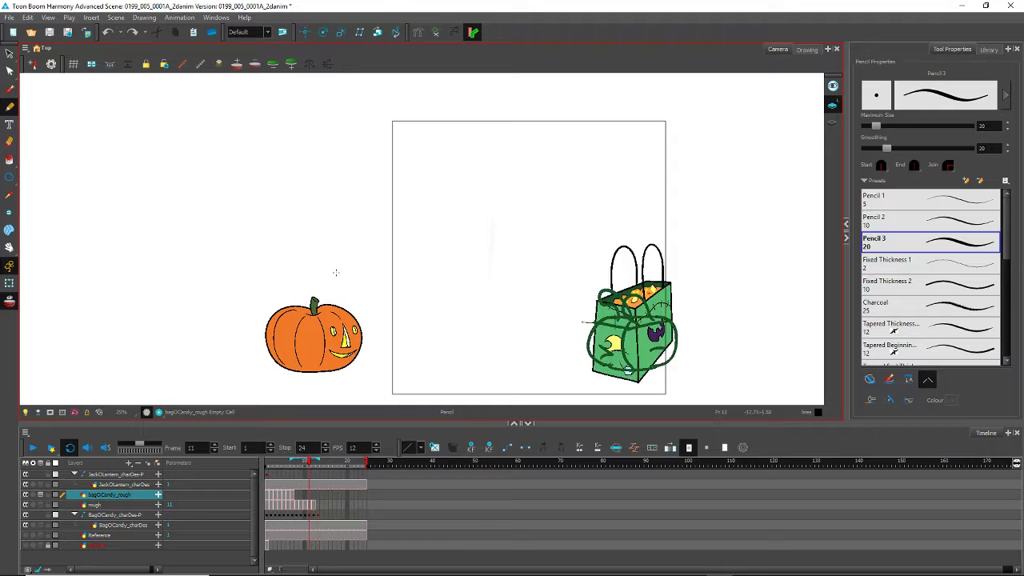
key(comma)
key(comma)
key(comma)
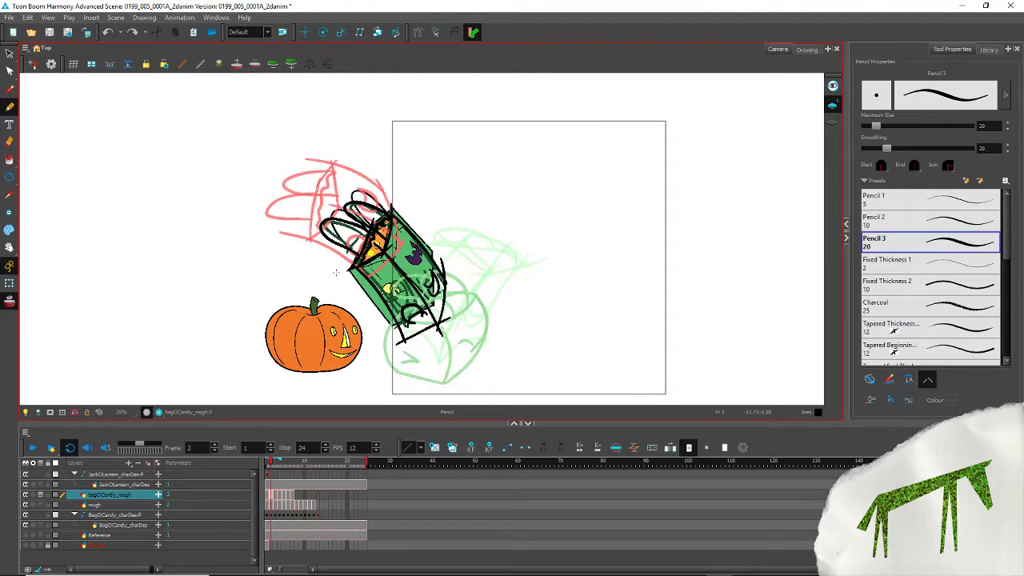
key(period)
key(period)
key(period)
key(comma)
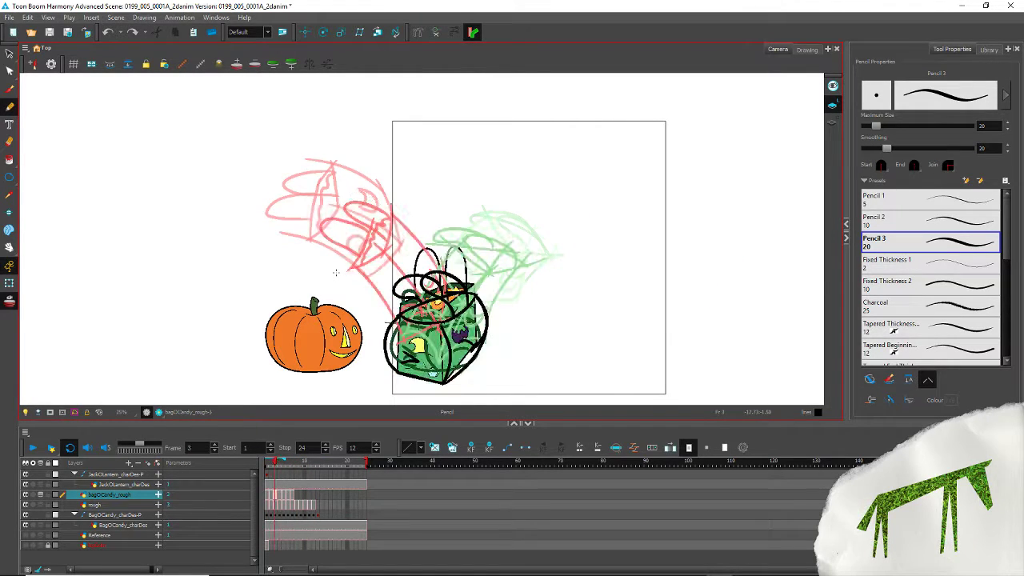
key(comma)
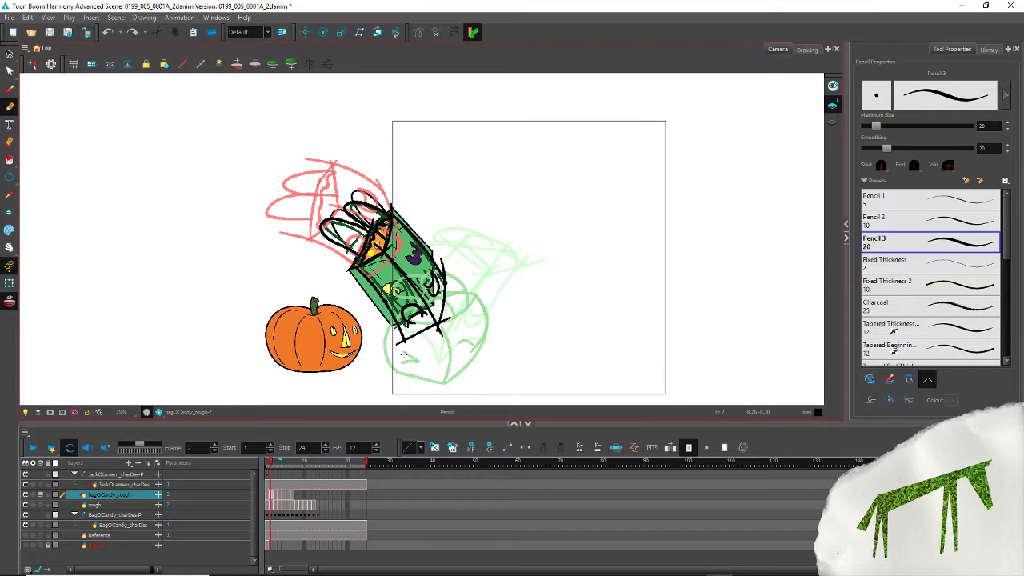
key(period)
key(period)
key(period)
key(period)
key(period)
key(period)
key(period)
key(period)
key(period)
key(period)
key(period)
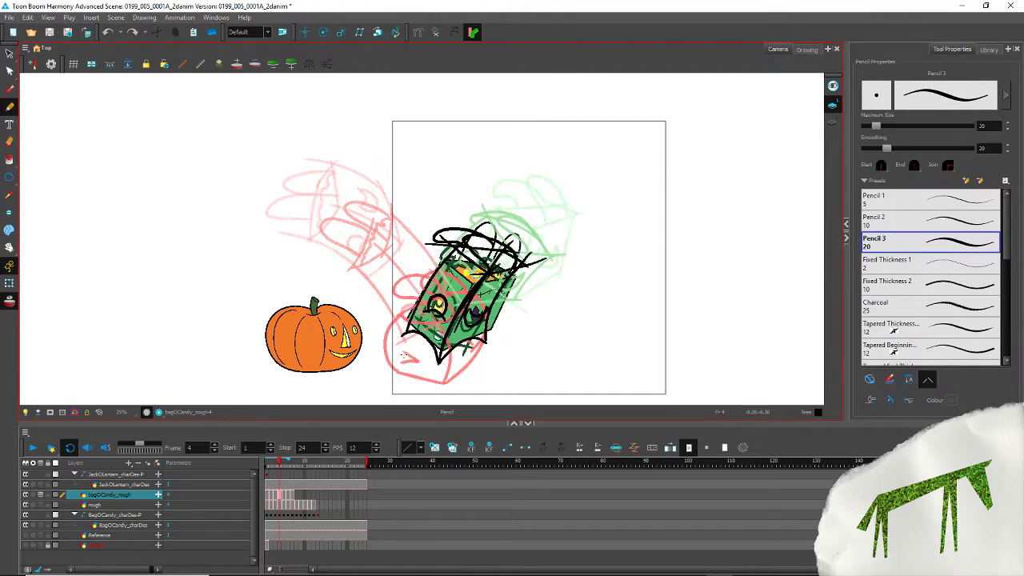
key(comma)
key(comma)
key(comma)
key(comma)
key(comma)
key(comma)
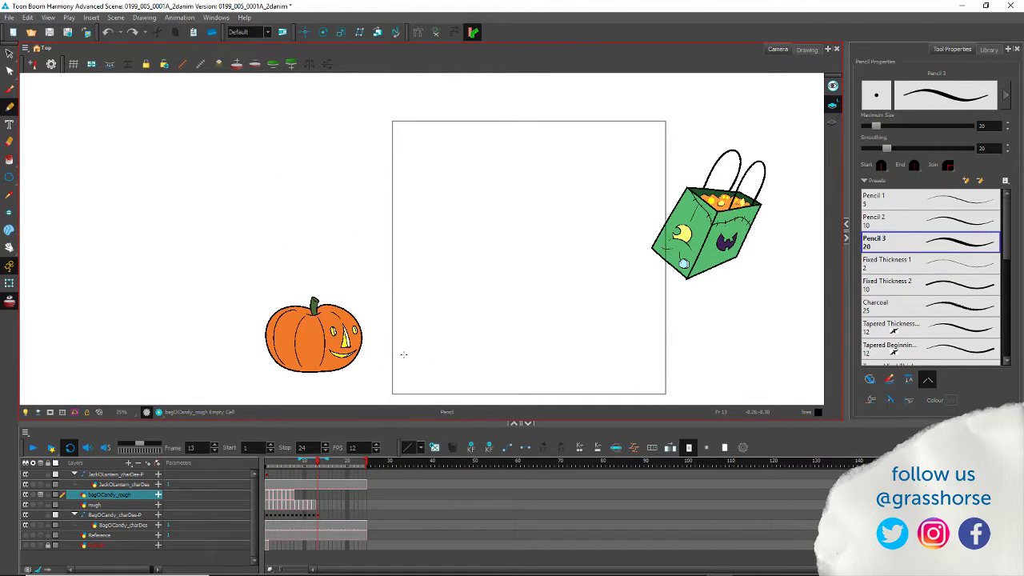
key(comma)
key(comma)
key(comma)
key(comma)
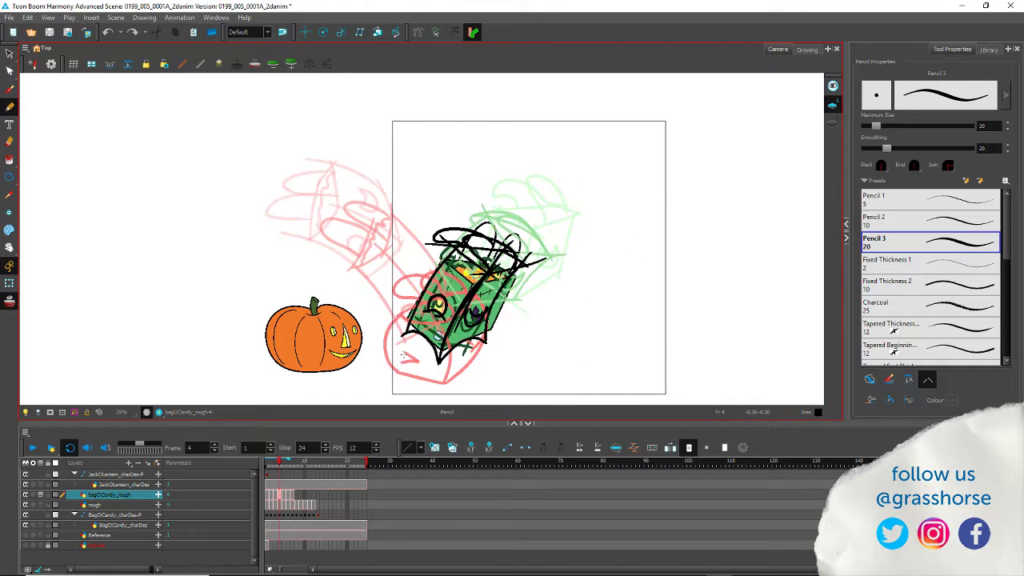
key(period)
key(period)
key(period)
key(period)
key(period)
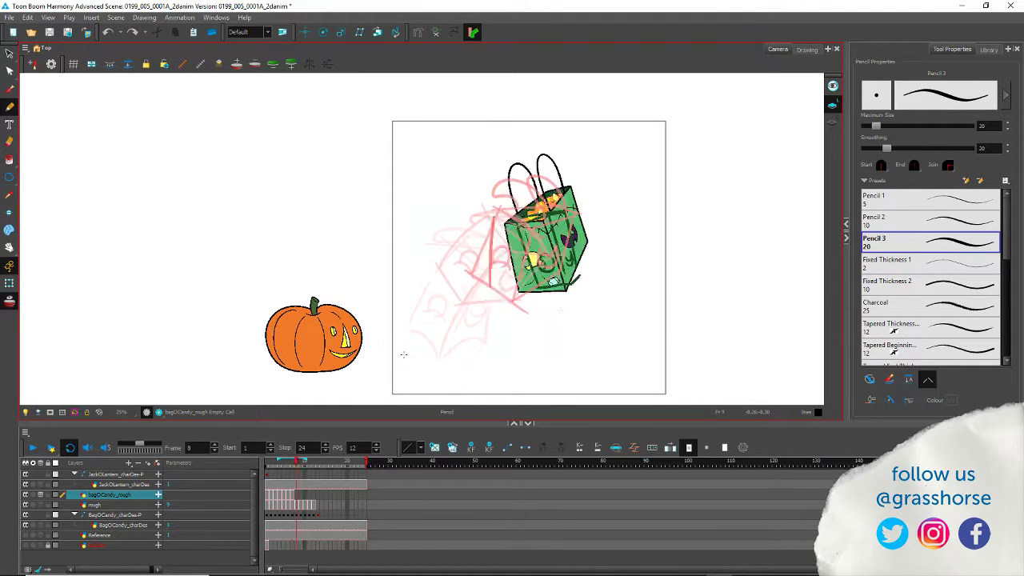
Step: Return to frame 7 and pencil the bag's left long edge along the character design
key(comma)
key(comma)
key(period)
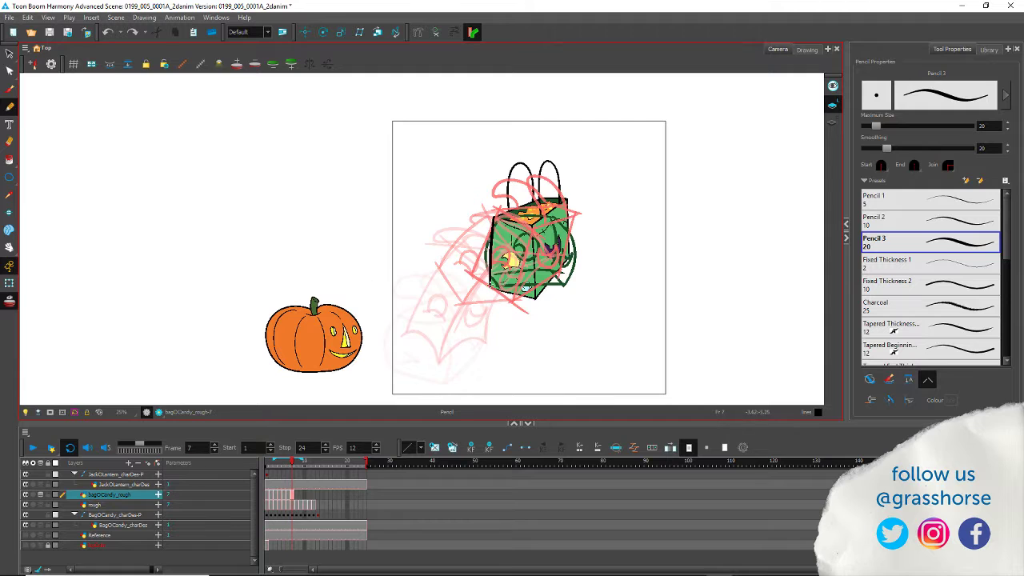
scroll(475, 266, up, 3)
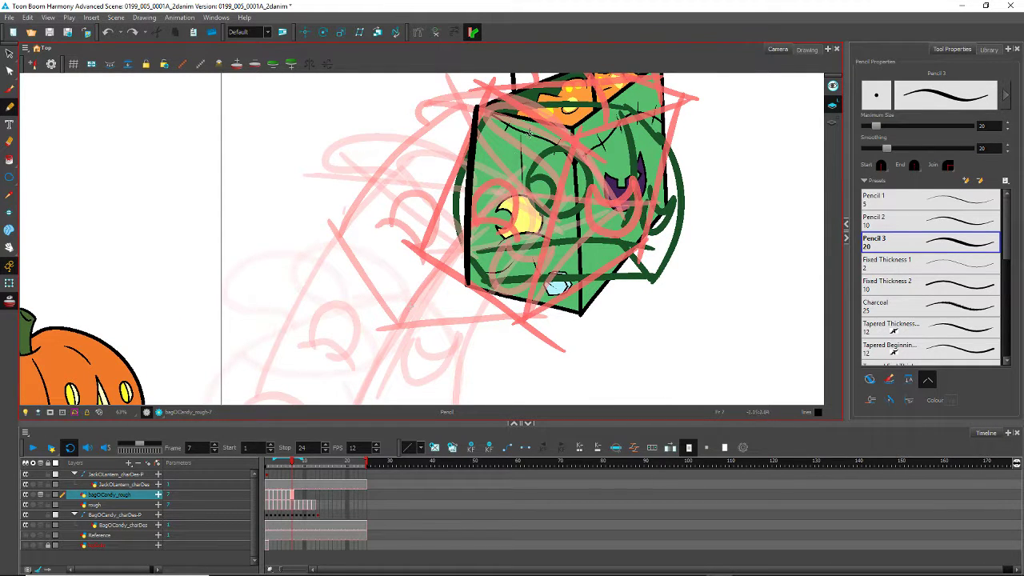
Step: Flip between frames 3 and 8 to compare the bag's shape and spacing with the frame 7 pose
key(comma)
key(comma)
key(comma)
key(comma)
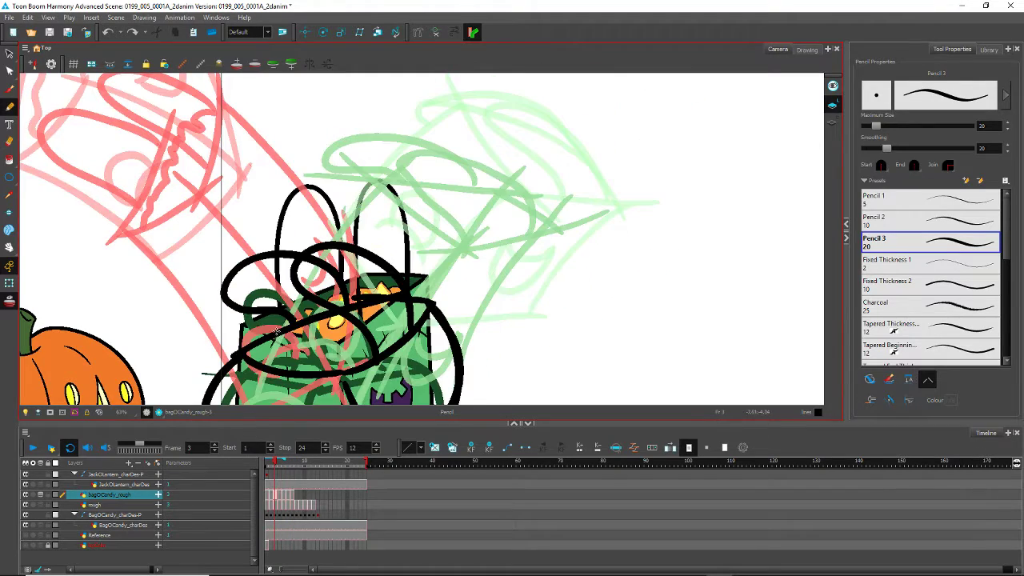
drag(267, 401, 253, 220)
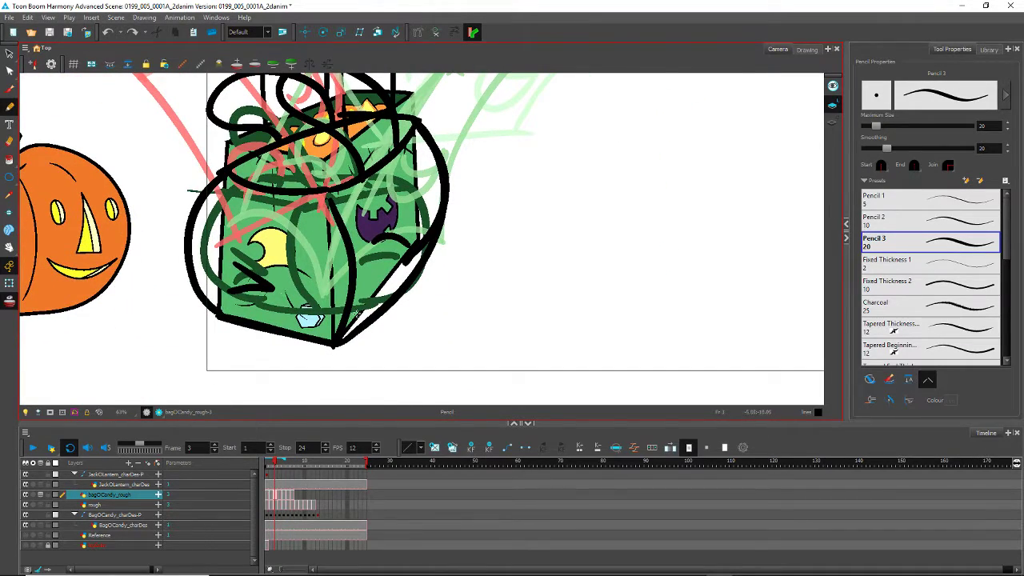
key(period)
key(period)
key(period)
key(comma)
key(comma)
key(comma)
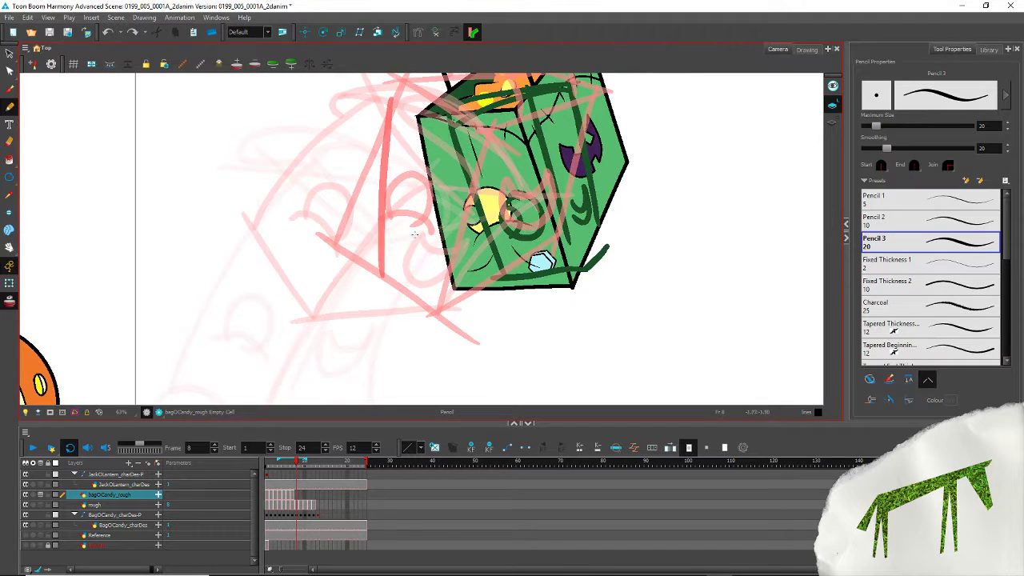
key(comma)
key(comma)
key(period)
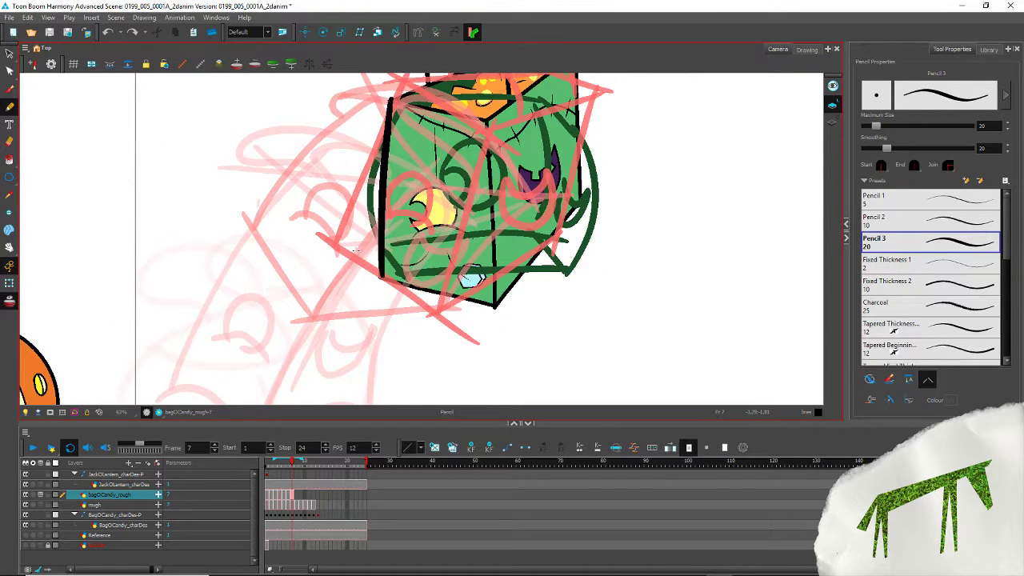
drag(339, 196, 335, 282)
drag(288, 324, 295, 290)
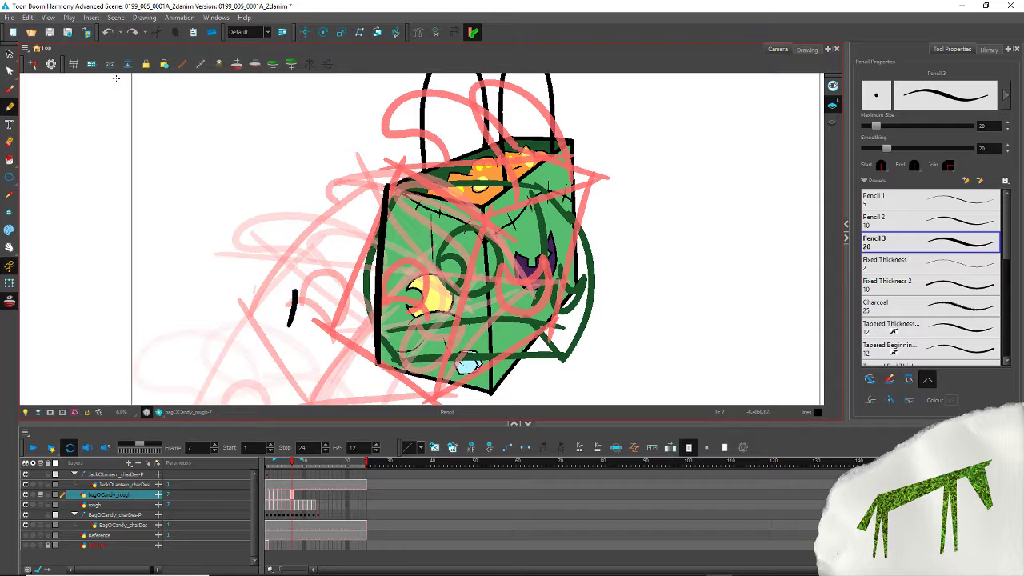
key(ctrl+z)
Step: Pencil the bag's middle and right long edges, its two bottom edges and the four-sided top opening on frame 7
drag(405, 270, 380, 218)
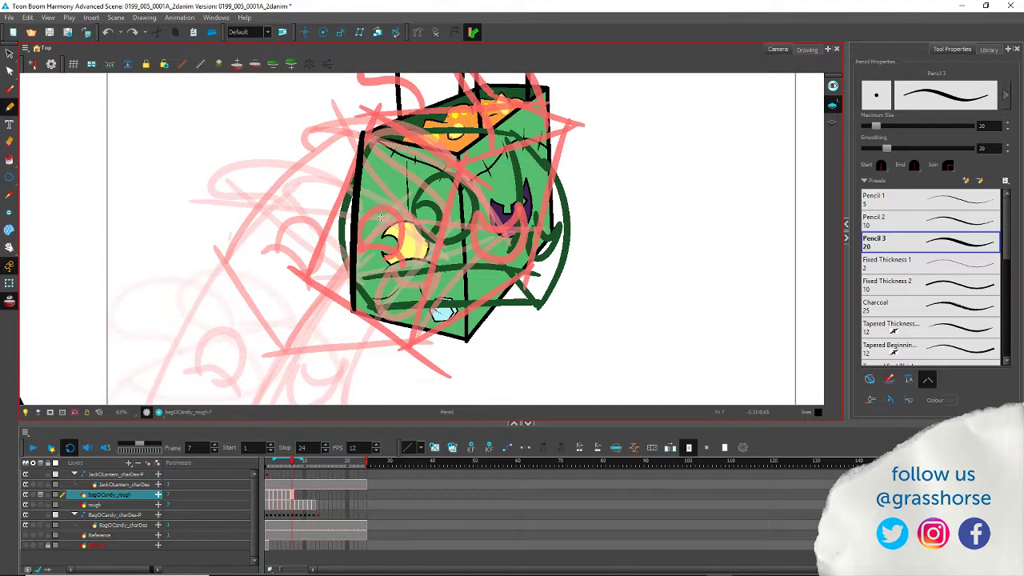
drag(456, 150, 467, 342)
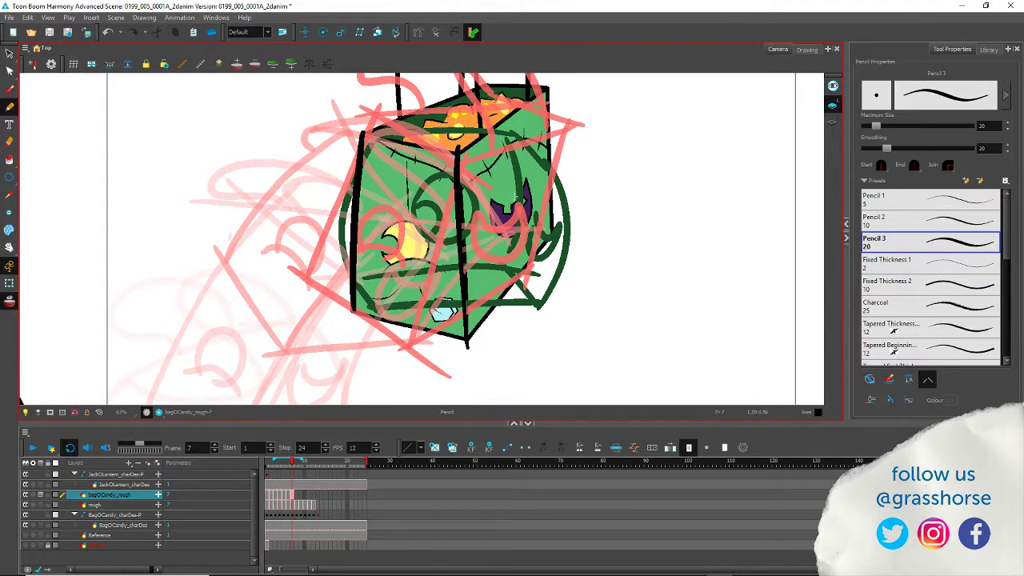
mouse_move(545, 86)
mouse_down()
mouse_move(555, 240)
mouse_move(560, 228)
mouse_move(466, 344)
mouse_up()
drag(328, 310, 501, 349)
mouse_move(342, 130)
mouse_down()
mouse_move(472, 156)
mouse_move(566, 81)
mouse_move(461, 83)
mouse_move(320, 160)
mouse_up()
scroll(365, 240, up, 5)
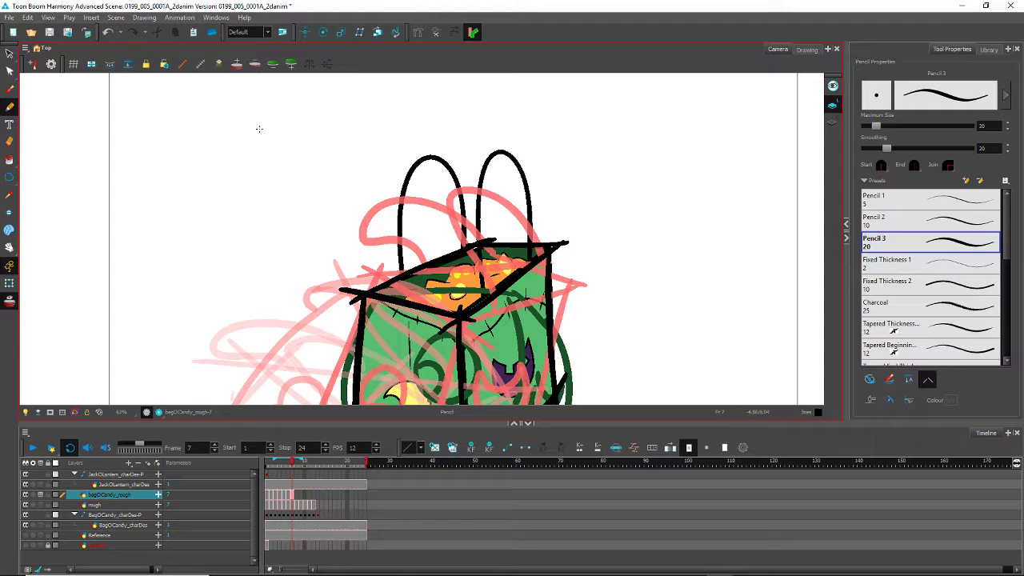
Step: Pencil the bag's two looped handles on frame 7, leaning them back toward their frame 6 position
key(comma)
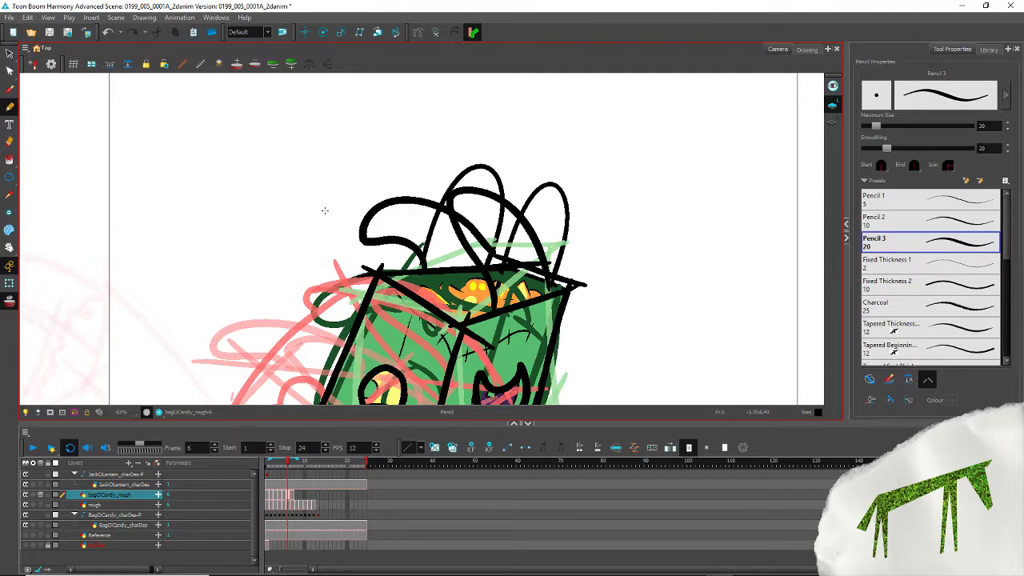
key(period)
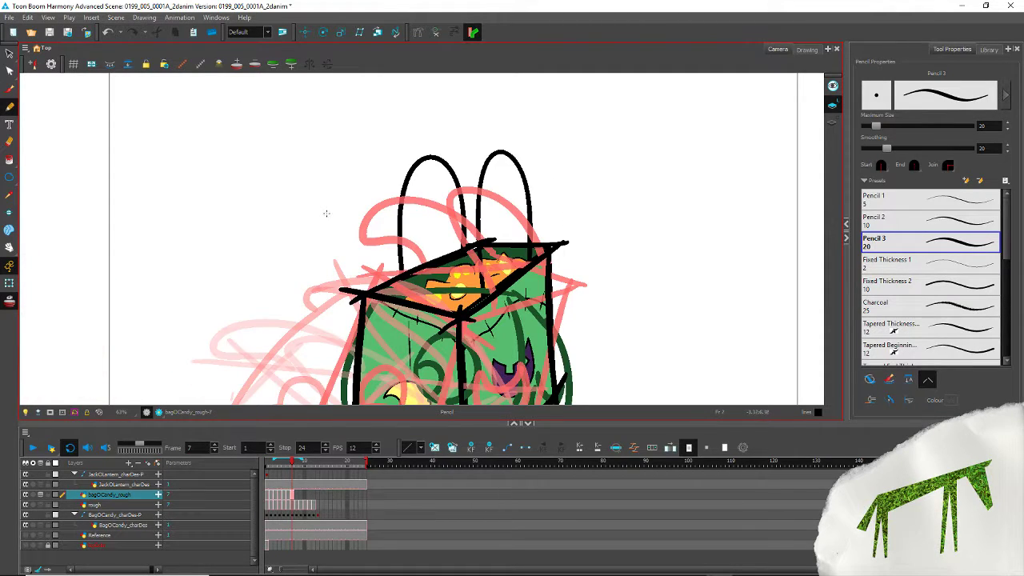
mouse_move(416, 262)
mouse_down()
mouse_move(377, 200)
mouse_move(397, 177)
mouse_move(440, 200)
mouse_move(462, 238)
mouse_up()
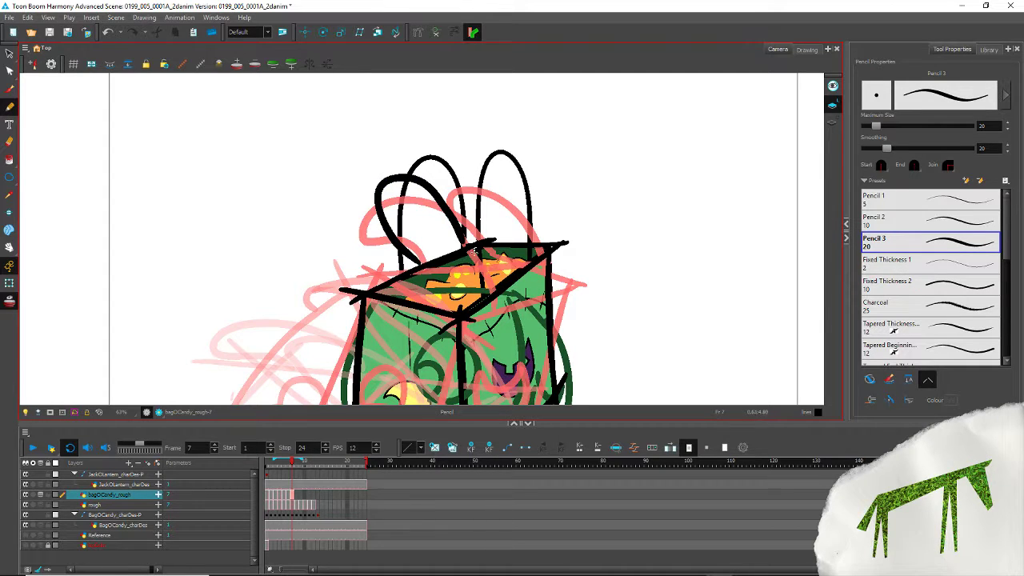
mouse_move(484, 288)
mouse_down()
mouse_move(459, 210)
mouse_move(459, 184)
mouse_move(471, 176)
mouse_move(497, 188)
mouse_move(534, 254)
mouse_up()
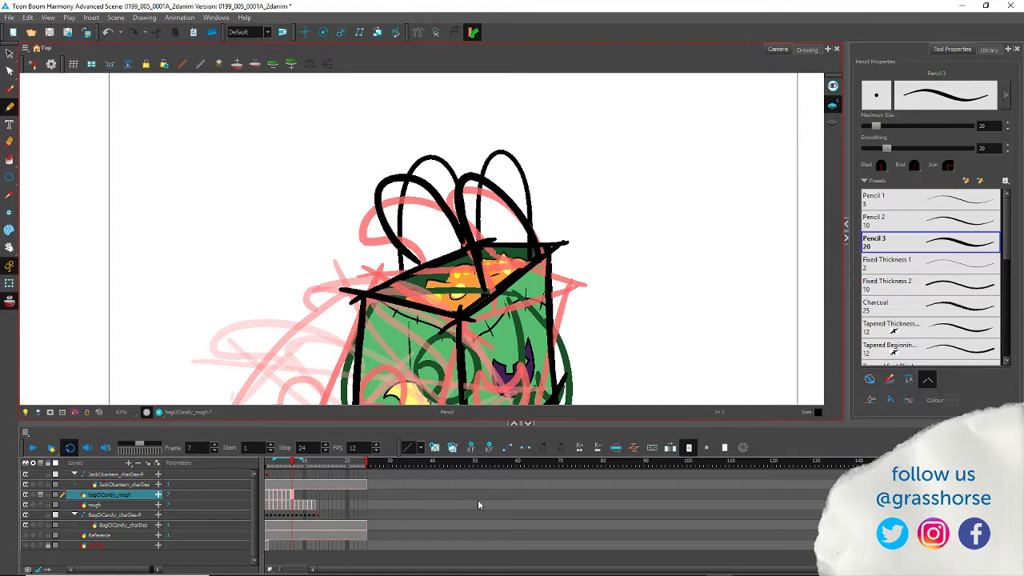
Step: Compare frame 7 with its neighbouring frames and pencil the crescent moon and the purple bat-like shape on the bag's faces
key(comma)
key(period)
key(comma)
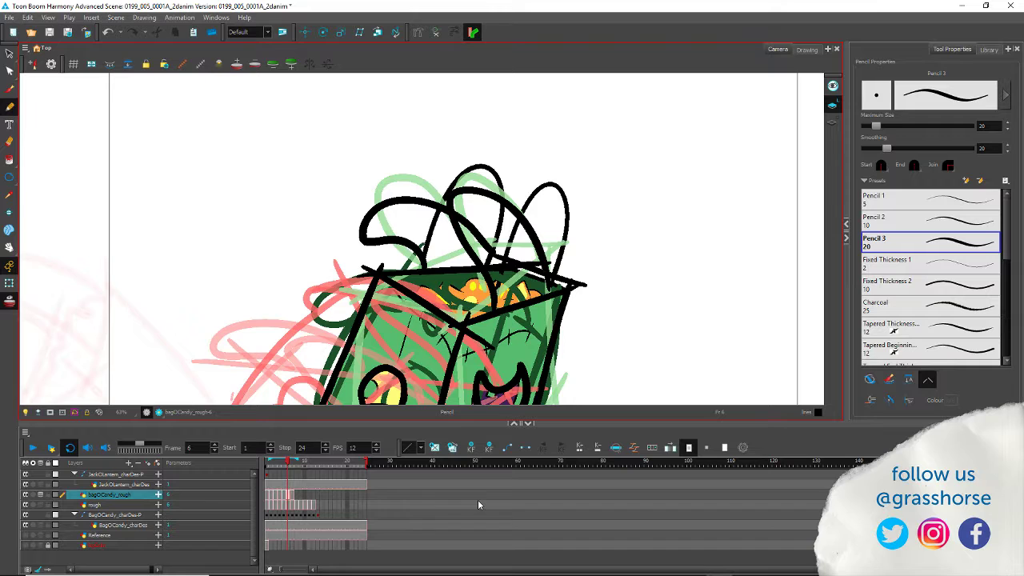
key(period)
key(period)
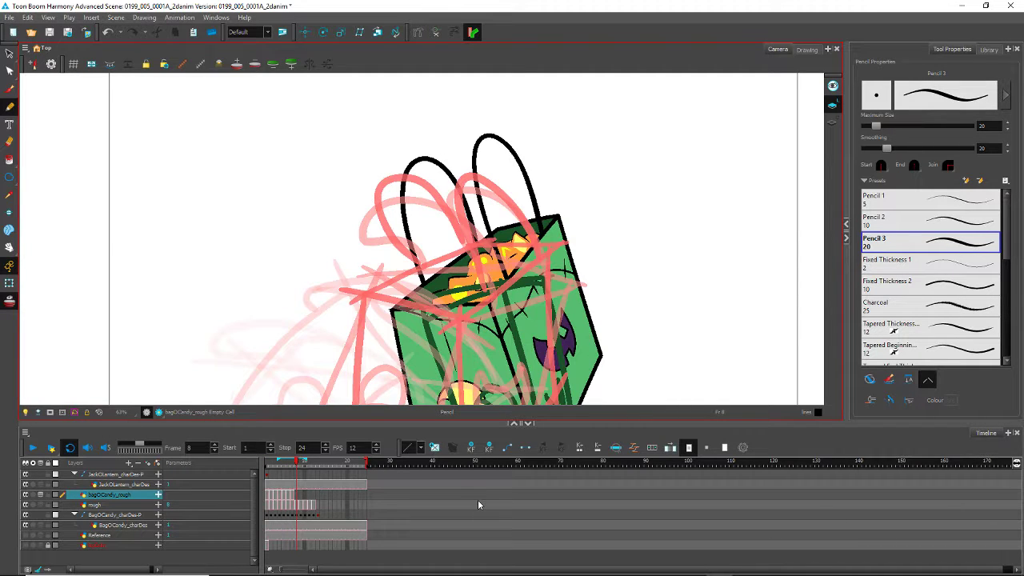
key(comma)
mouse_move(311, 358)
mouse_down()
mouse_move(309, 371)
mouse_move(364, 258)
mouse_move(436, 258)
mouse_move(442, 302)
mouse_move(432, 290)
mouse_move(450, 302)
mouse_up()
drag(397, 269, 410, 300)
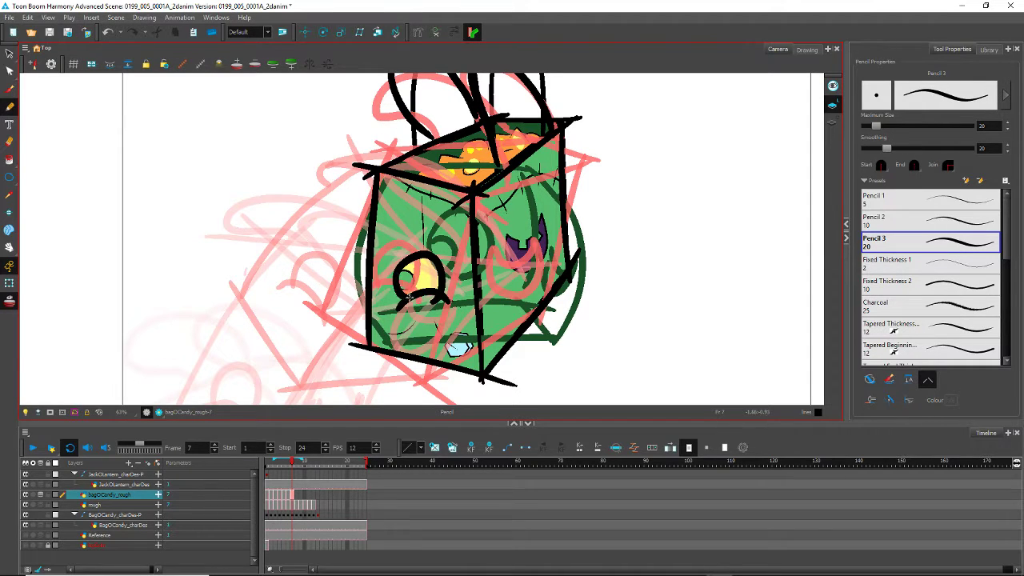
mouse_move(506, 240)
mouse_down()
mouse_move(542, 211)
mouse_move(538, 261)
mouse_move(500, 238)
mouse_up()
Step: Pencil the bag's two looped handles on frame 8, following the character design
key(.)
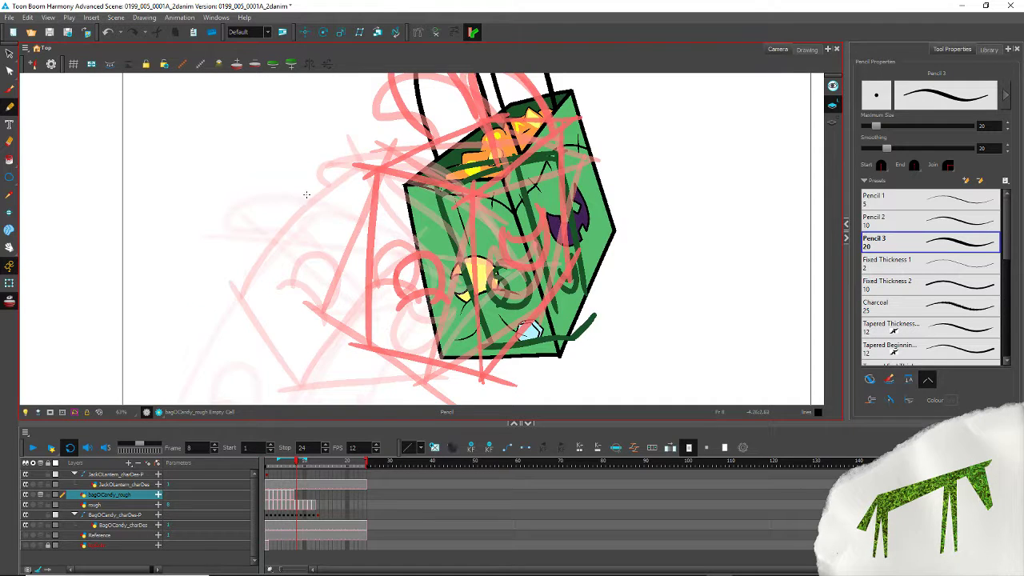
drag(312, 196, 304, 227)
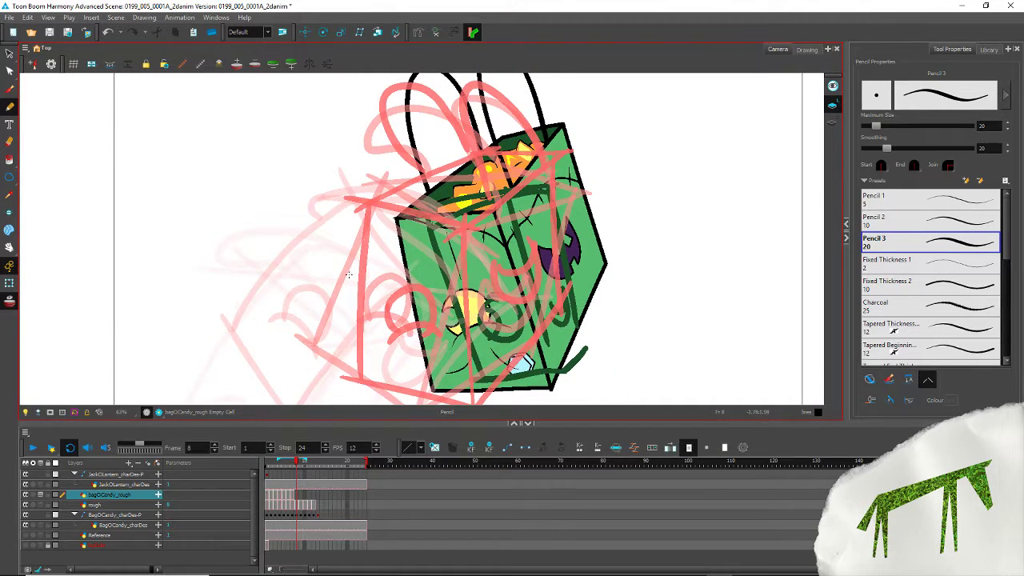
mouse_move(426, 194)
mouse_down()
mouse_move(414, 130)
mouse_move(445, 74)
mouse_move(485, 112)
mouse_move(485, 164)
mouse_move(510, 72)
mouse_move(548, 101)
mouse_move(550, 144)
mouse_move(495, 136)
mouse_up()
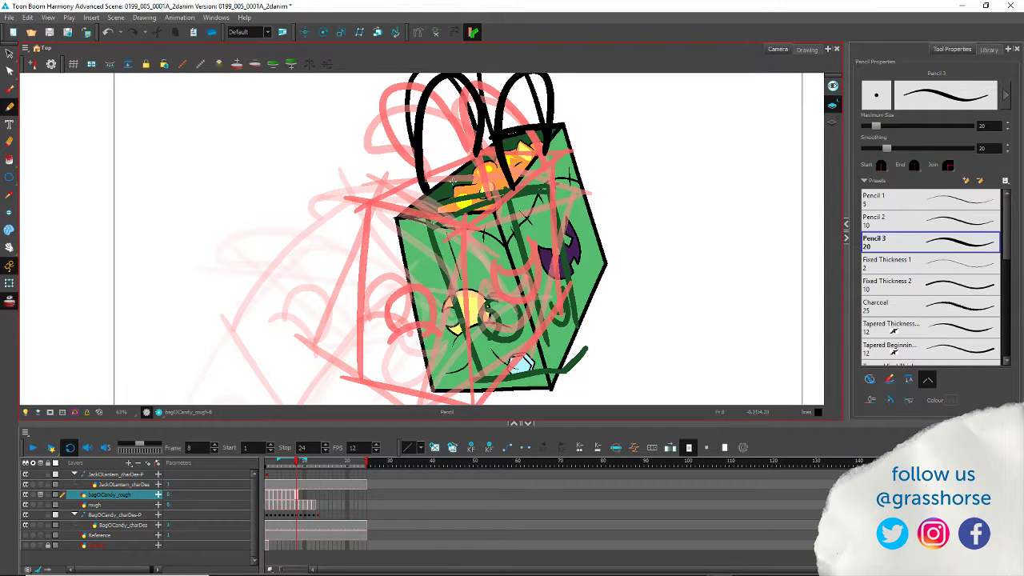
Step: Pencil the bag's three long edges and its two bottom edges on frame 8, bowing them outward from the character design
drag(564, 126, 611, 265)
mouse_move(490, 205)
mouse_down()
mouse_move(537, 323)
mouse_move(549, 384)
mouse_up()
mouse_move(396, 217)
mouse_down()
mouse_move(422, 304)
mouse_move(432, 393)
mouse_up()
drag(608, 263, 552, 384)
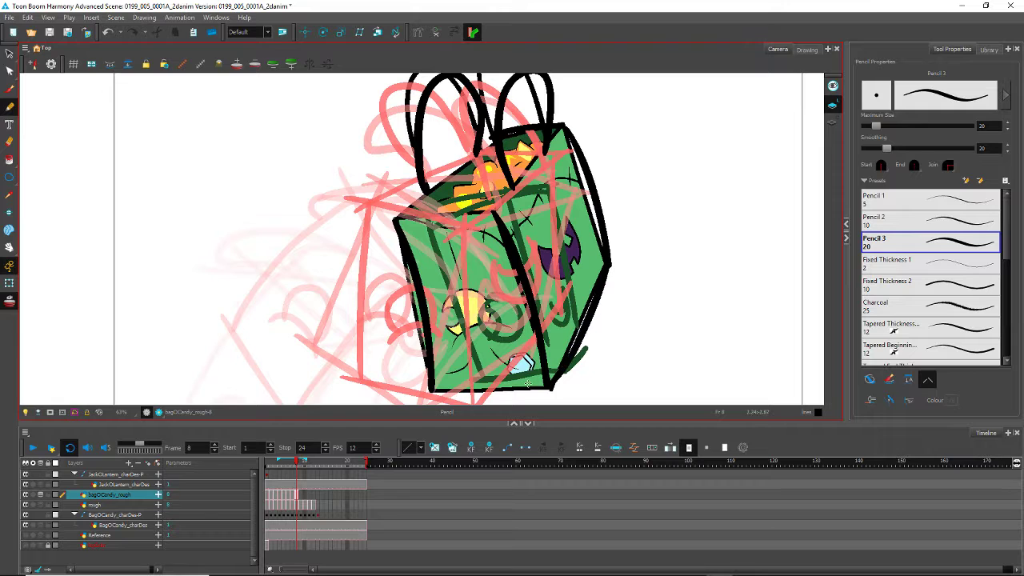
mouse_move(424, 390)
mouse_down()
mouse_move(522, 398)
mouse_move(554, 388)
mouse_up()
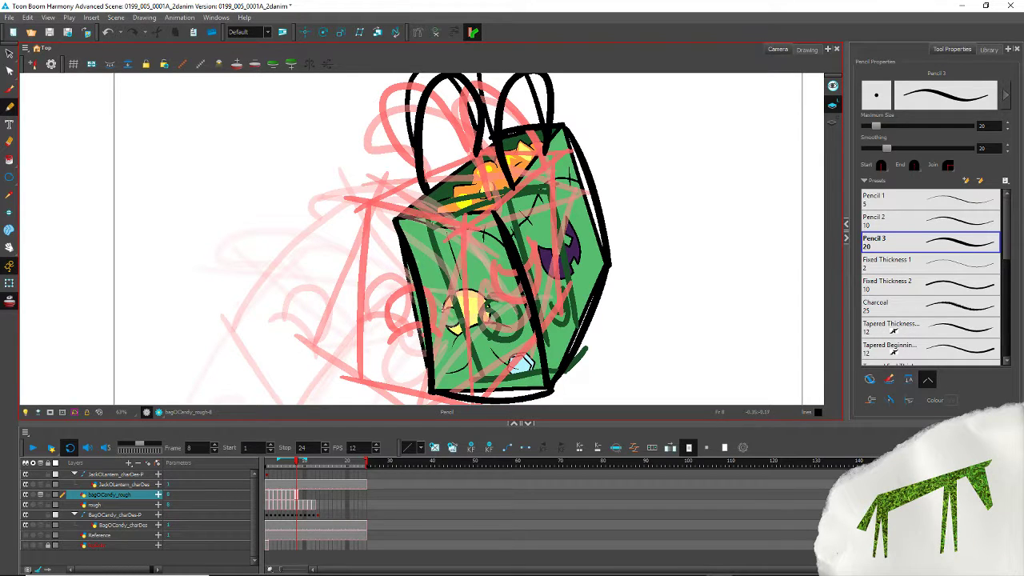
Step: Pencil the bag's four-sided top opening on frame 8 and the crescent shapes on its front and side faces
mouse_move(441, 315)
mouse_down()
mouse_move(463, 290)
mouse_move(480, 295)
mouse_move(489, 315)
mouse_move(448, 329)
mouse_move(452, 342)
mouse_move(461, 327)
mouse_move(514, 328)
mouse_up()
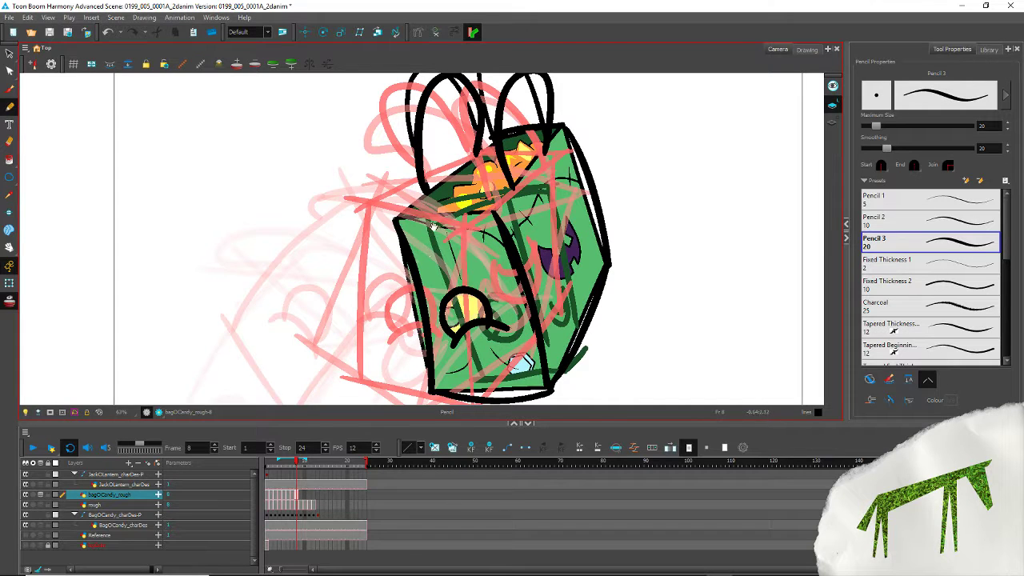
mouse_move(401, 239)
mouse_down()
mouse_move(435, 259)
mouse_move(521, 230)
mouse_move(451, 234)
mouse_move(533, 226)
mouse_up()
key(ctrl+z)
key(ctrl+z)
mouse_move(436, 240)
mouse_down()
mouse_move(530, 230)
mouse_move(608, 142)
mouse_up()
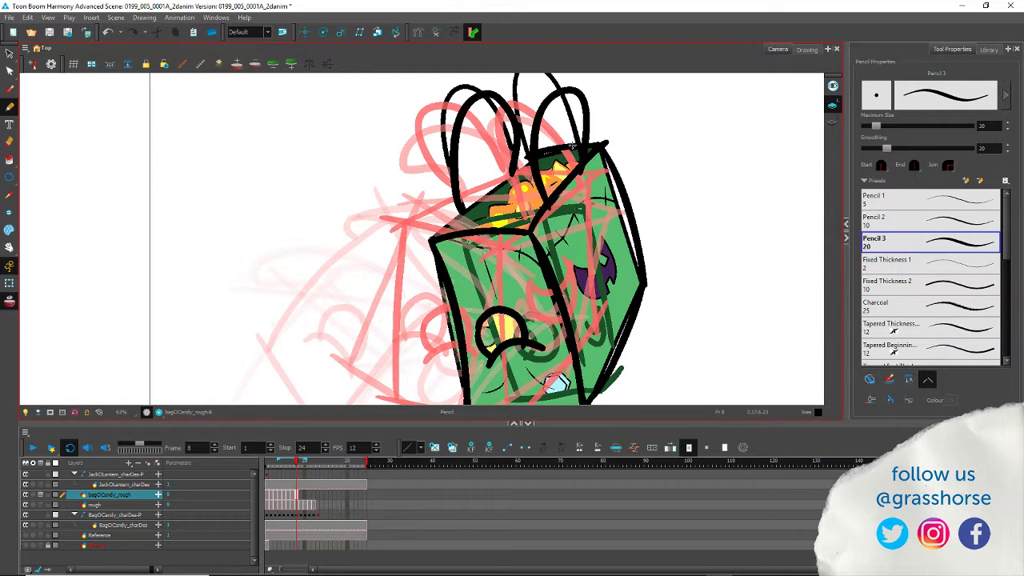
drag(544, 150, 434, 237)
drag(392, 337, 346, 311)
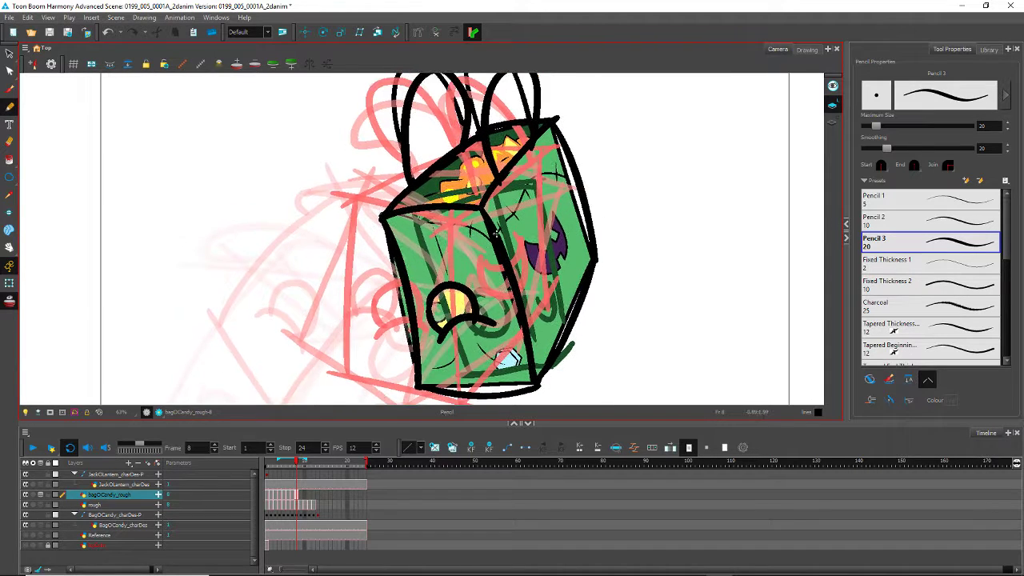
mouse_move(524, 238)
mouse_down()
mouse_move(552, 209)
mouse_move(561, 256)
mouse_move(542, 272)
mouse_move(522, 244)
mouse_up()
Step: Flip through frames 8 to 11 to compare the bag's position in each with the rough strokes
key(period)
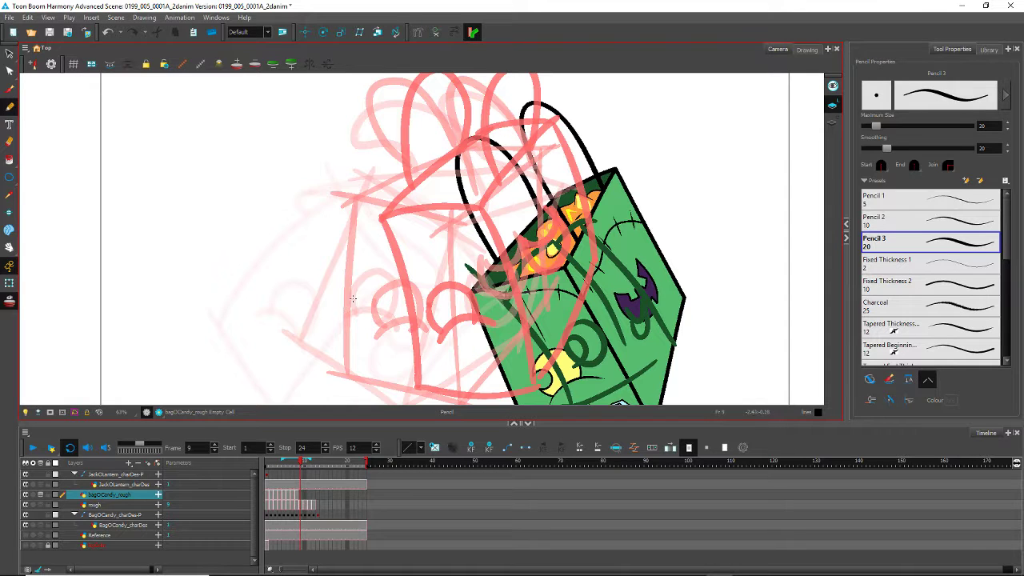
drag(441, 313, 358, 207)
key(period)
key(period)
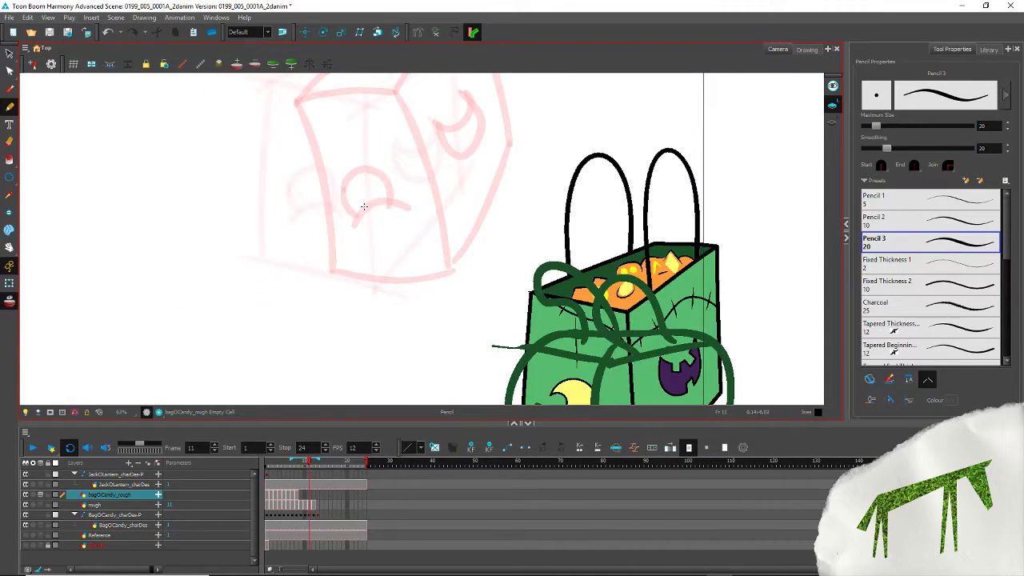
key(comma)
key(comma)
key(comma)
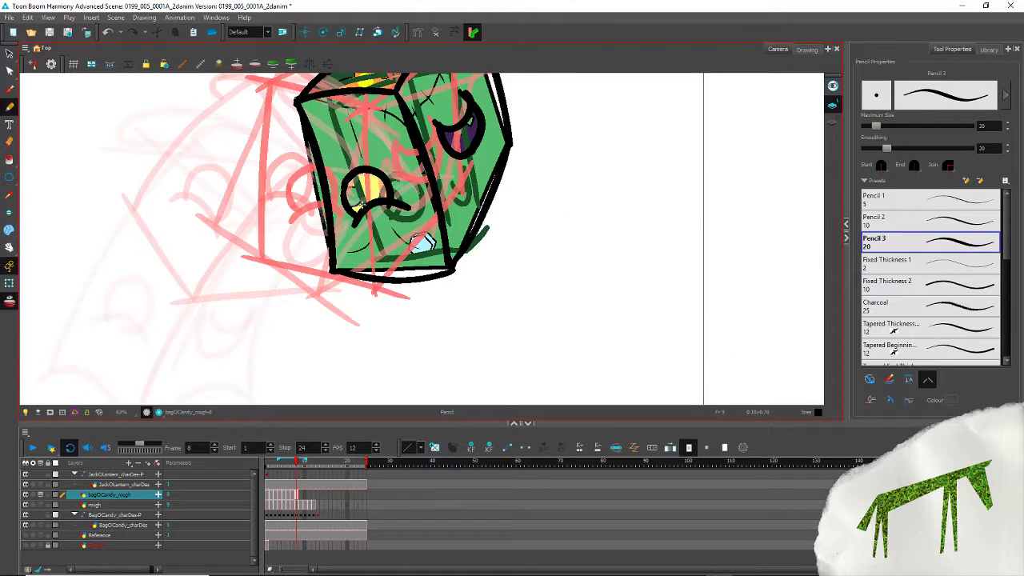
key(period)
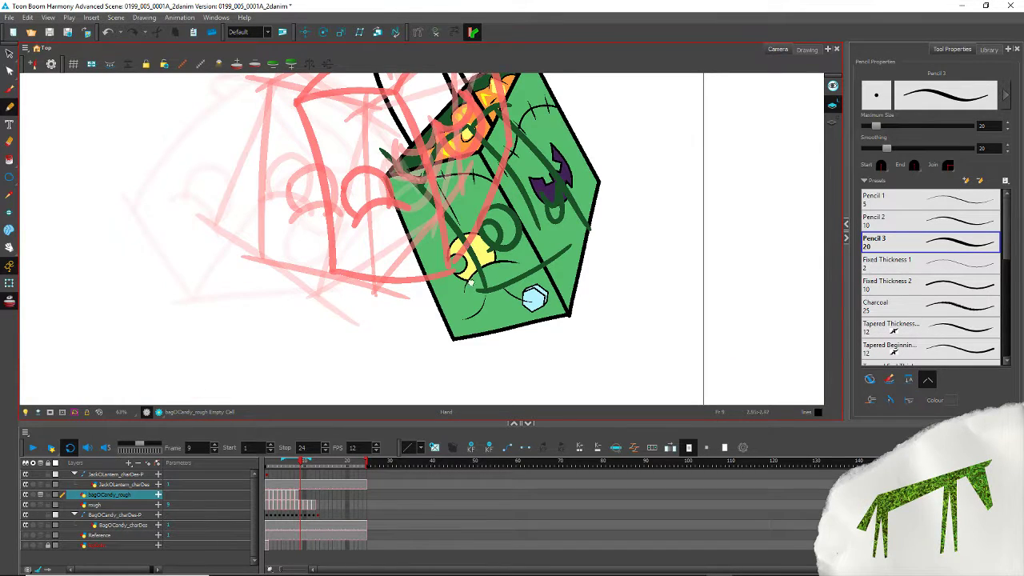
drag(470, 282, 482, 331)
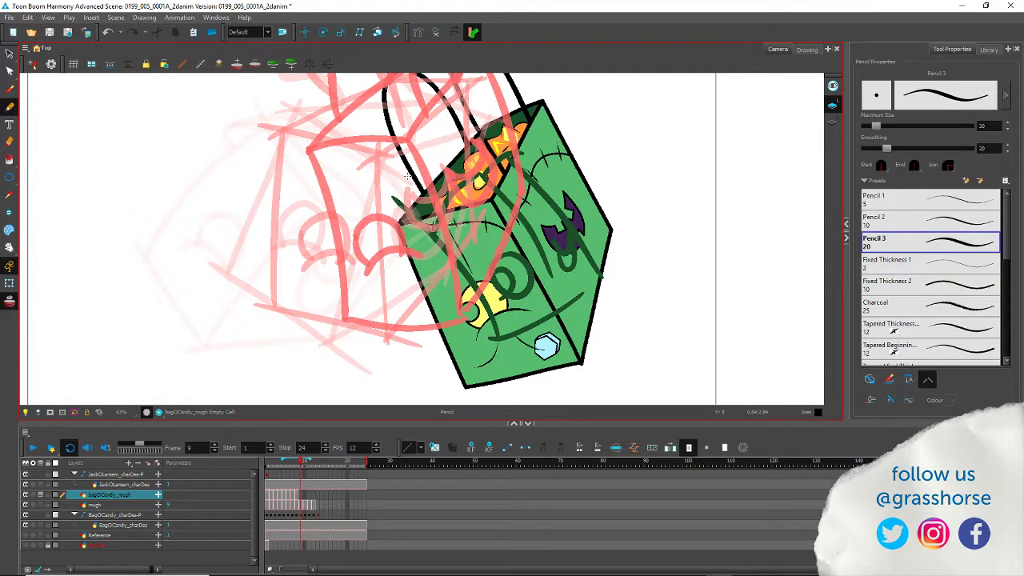
key(.)
key(.)
key(.)
Step: Pencil the bag's long edges, bottom edges and top opening on frame 9, extending the base slightly below the character design
drag(542, 102, 627, 265)
drag(509, 221, 586, 381)
drag(397, 225, 465, 408)
drag(596, 372, 463, 403)
drag(622, 226, 582, 393)
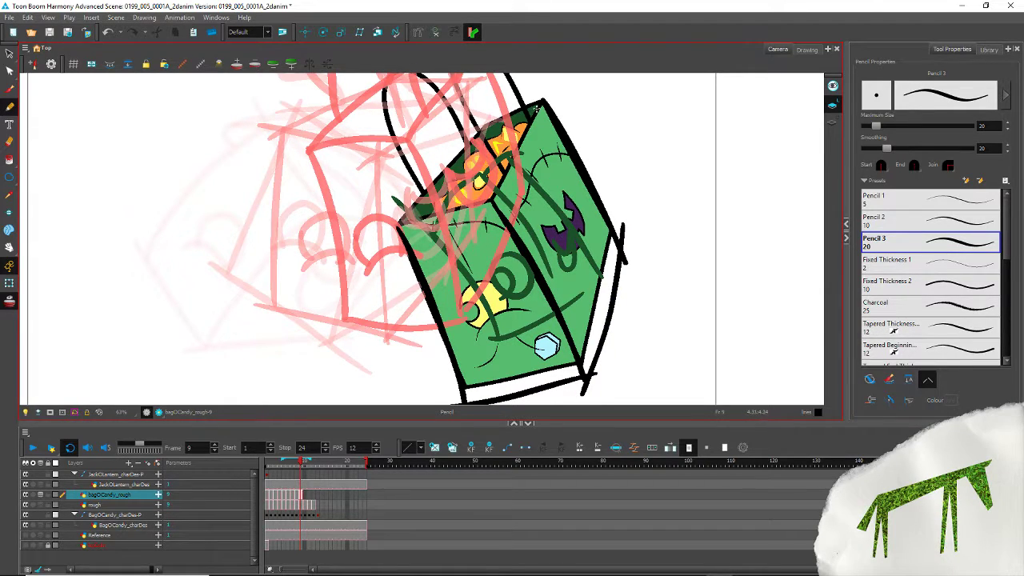
mouse_move(547, 92)
mouse_down()
mouse_move(508, 192)
mouse_move(393, 216)
mouse_up()
drag(490, 106, 385, 229)
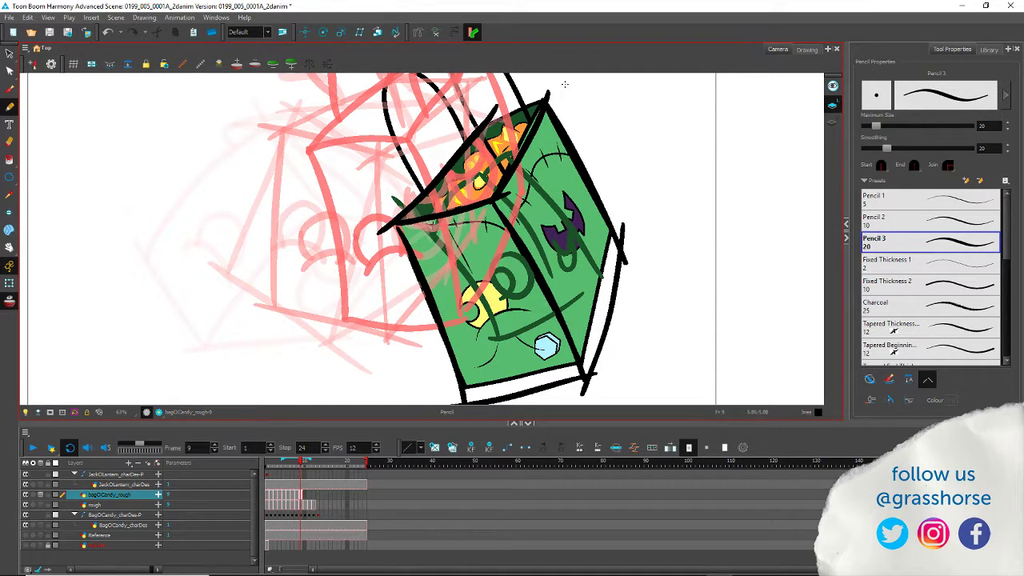
Step: Compare frames 8 and 9 and pencil the bag's two looped handles on frame 9, following the character design
drag(334, 206, 380, 319)
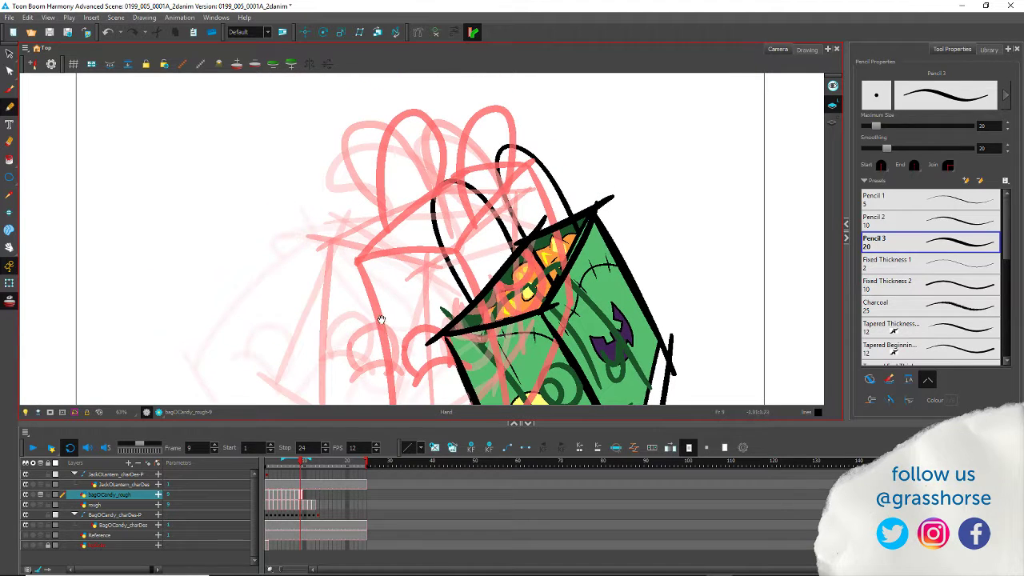
key(.)
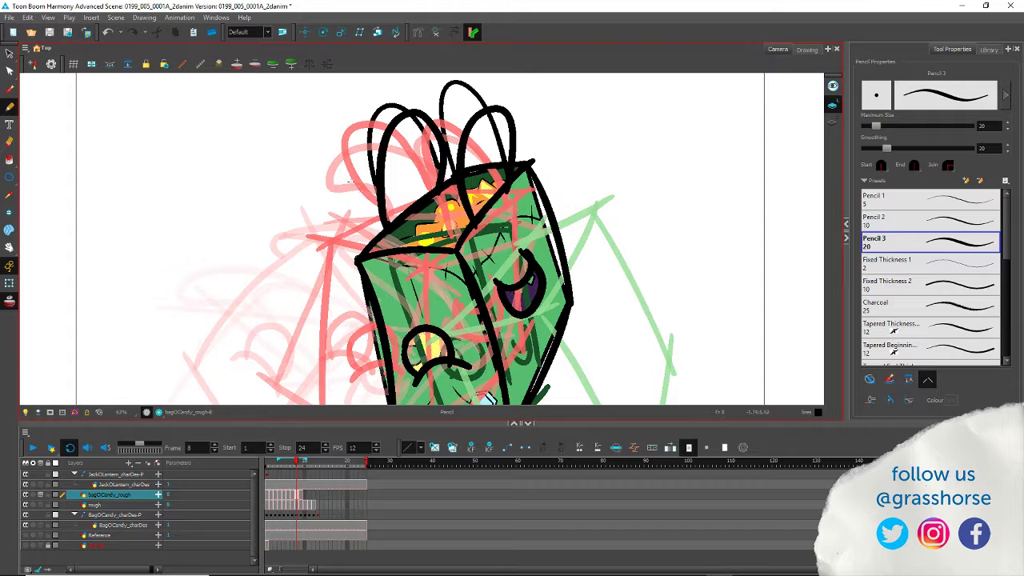
key(period)
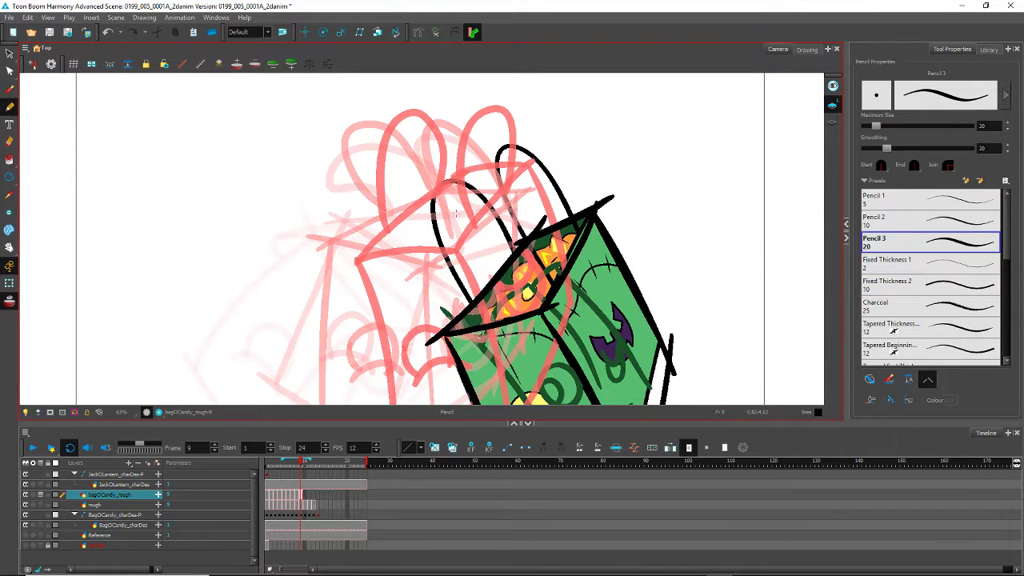
mouse_move(576, 232)
mouse_down()
mouse_move(539, 170)
mouse_move(509, 148)
mouse_up()
key(ctrl+z)
mouse_move(582, 238)
mouse_down()
mouse_move(554, 170)
mouse_move(519, 140)
mouse_move(509, 148)
mouse_move(512, 181)
mouse_move(549, 282)
mouse_up()
mouse_move(511, 253)
mouse_down()
mouse_move(472, 174)
mouse_move(451, 158)
mouse_move(445, 205)
mouse_move(478, 320)
mouse_up()
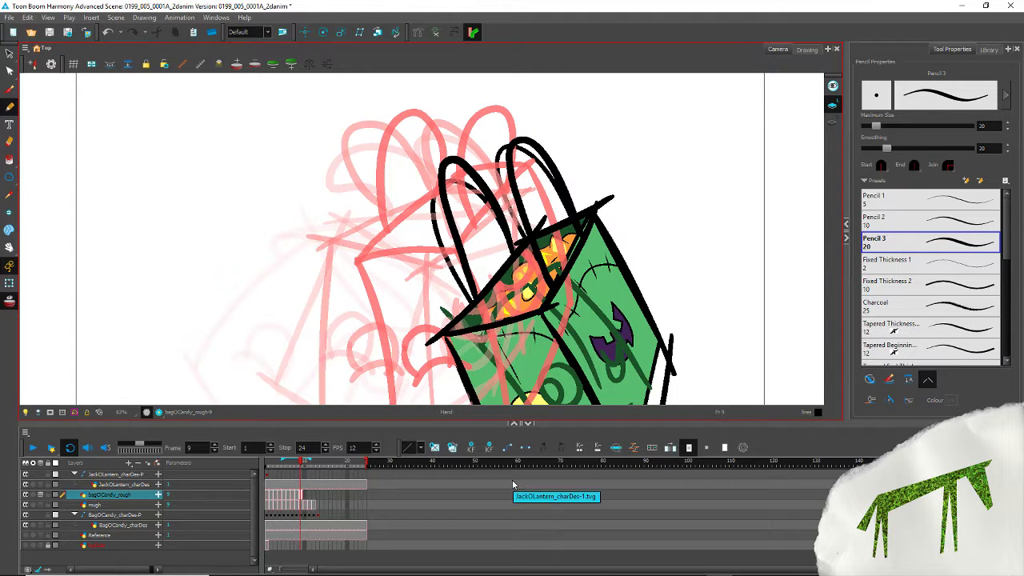
Step: Pencil the purple shape on the bag's side face and the crescent moon on its front face on frame 9
drag(400, 351, 328, 233)
mouse_move(509, 206)
mouse_down()
mouse_move(532, 170)
mouse_move(546, 249)
mouse_move(516, 220)
mouse_up()
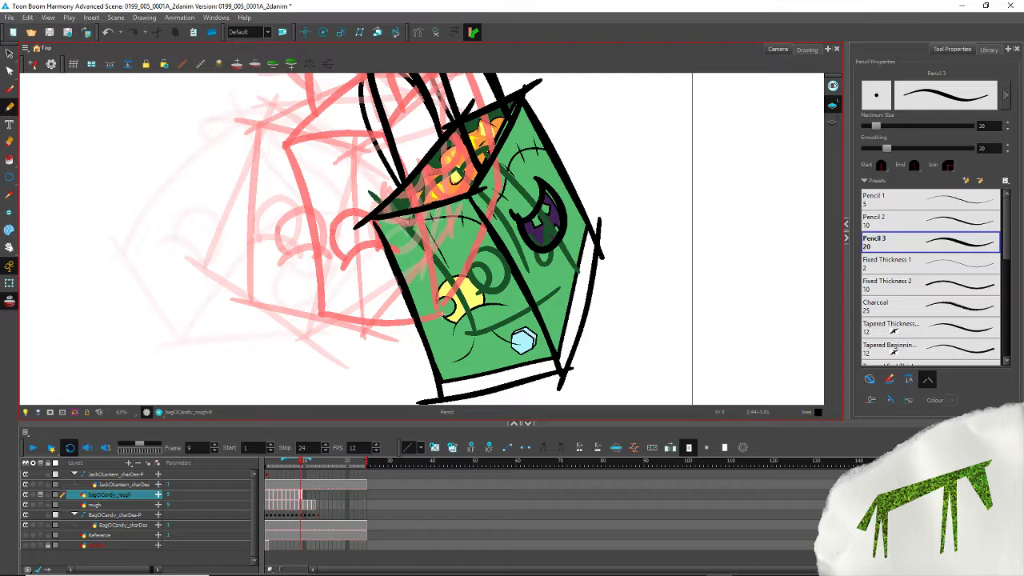
mouse_move(482, 313)
mouse_down()
mouse_move(449, 277)
mouse_move(437, 297)
mouse_move(458, 327)
mouse_move(512, 304)
mouse_up()
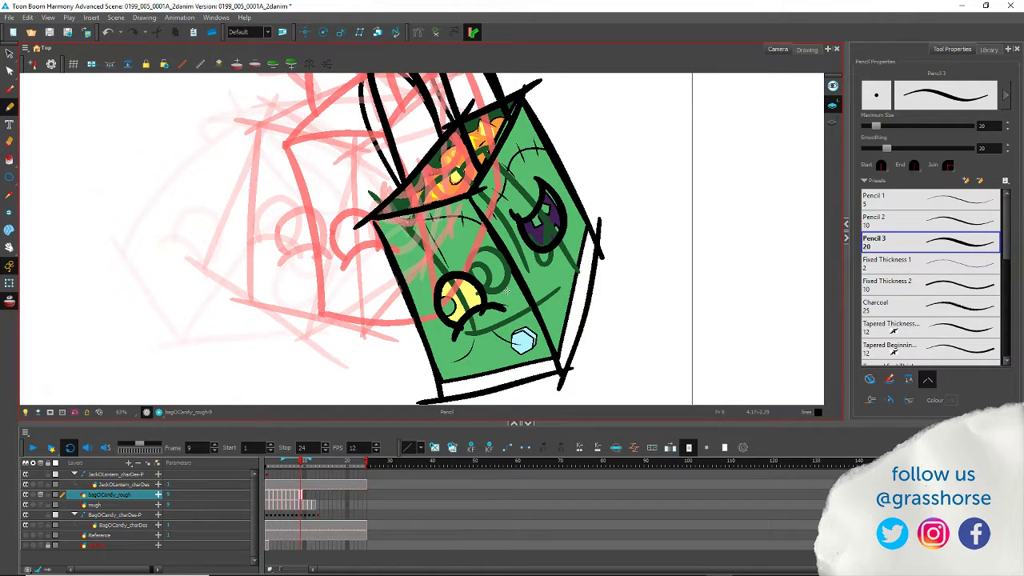
Step: Check frame 10, then redraw the bag's right and left outer long edges on frame 9
key(.)
key(period)
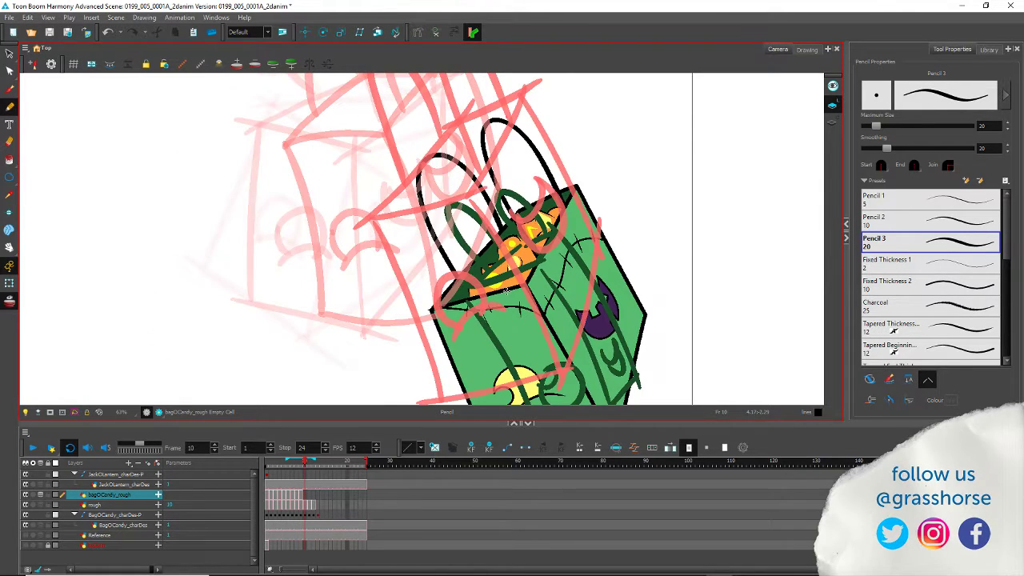
scroll(321, 219, down, 2)
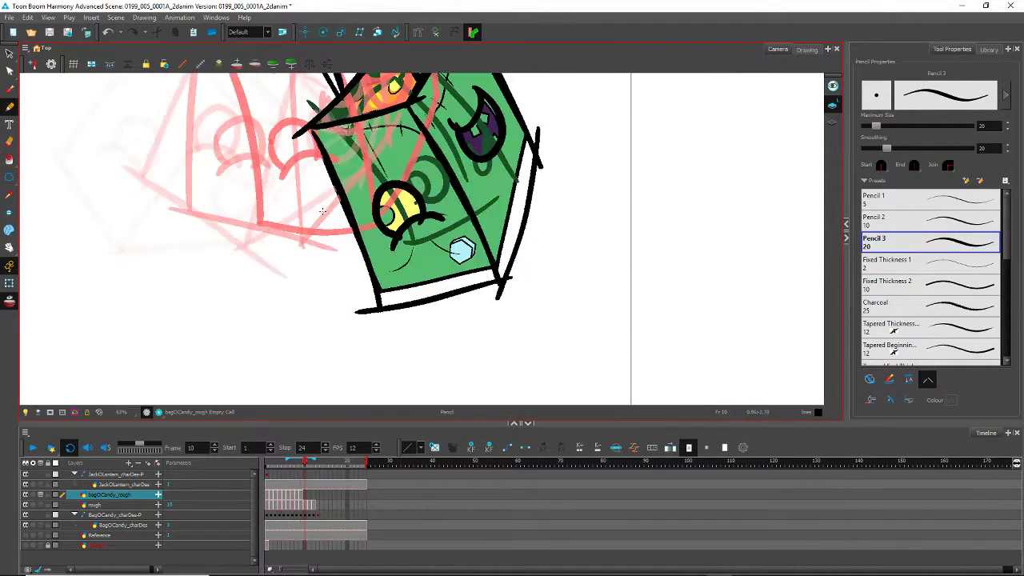
key(space)
drag(326, 146, 347, 236)
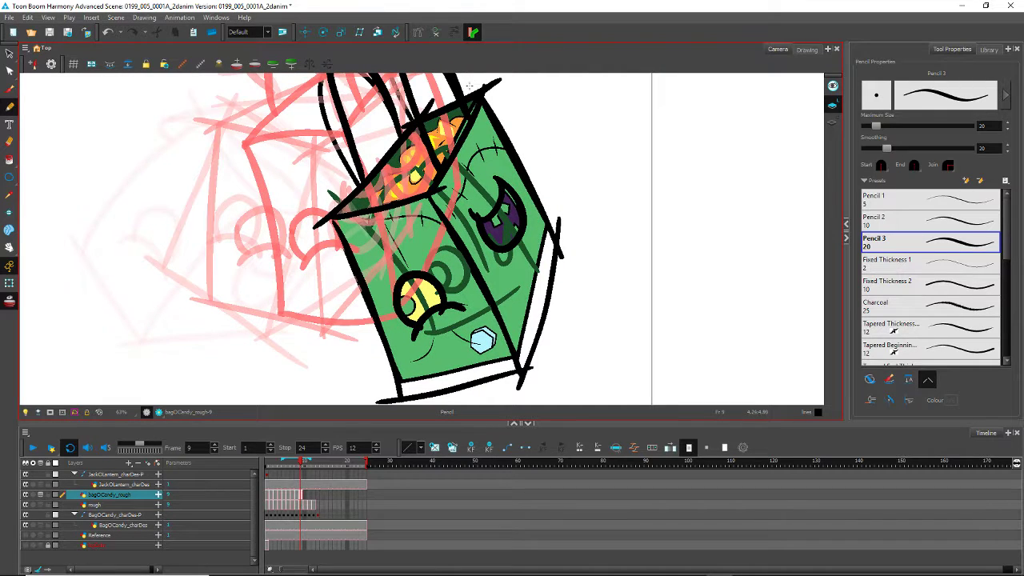
drag(468, 84, 567, 272)
drag(324, 195, 395, 331)
key(ctrl+z)
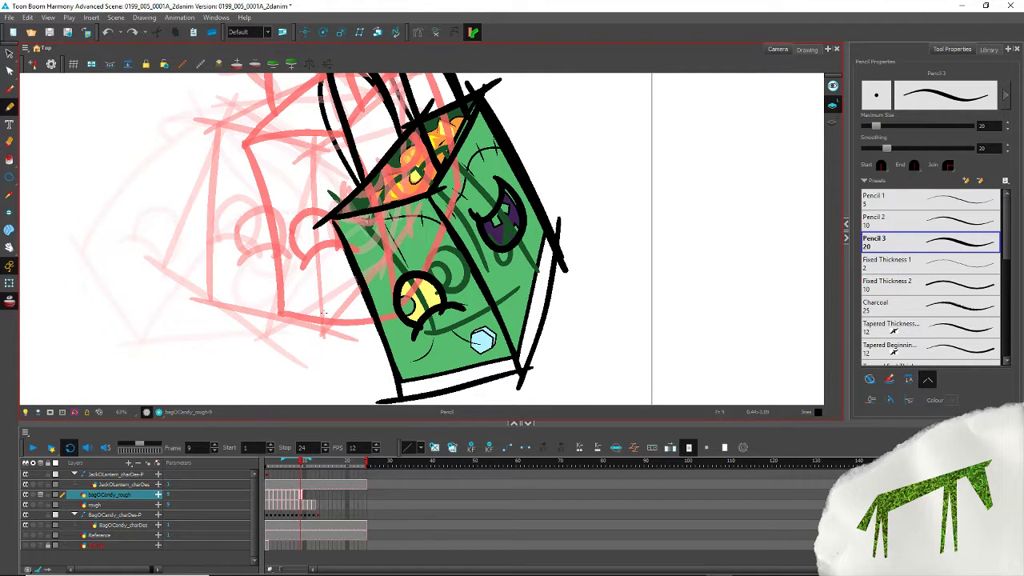
mouse_move(349, 222)
mouse_down()
mouse_move(349, 152)
mouse_move(331, 136)
mouse_move(415, 345)
mouse_up()
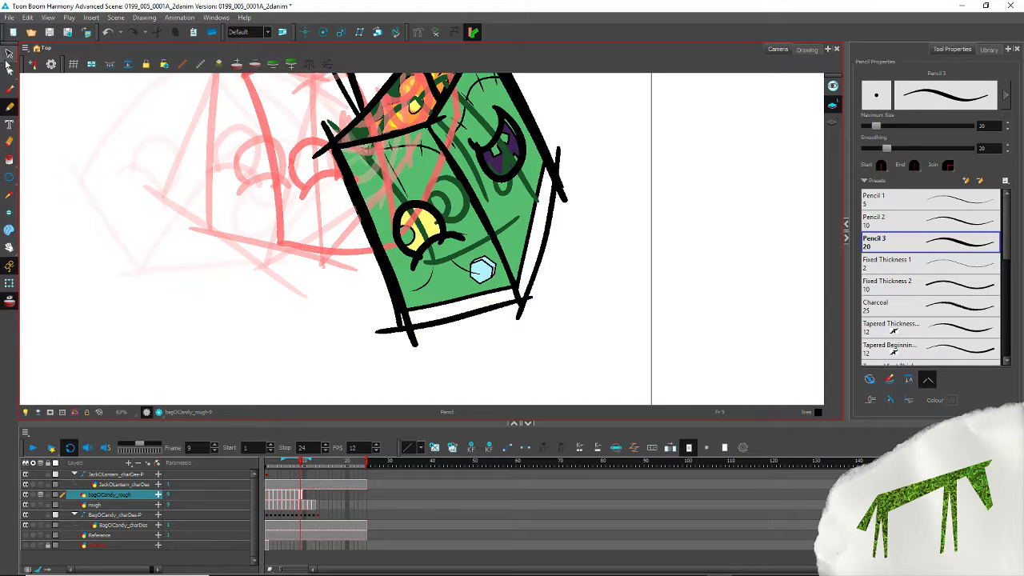
click(9, 53)
drag(262, 213, 295, 272)
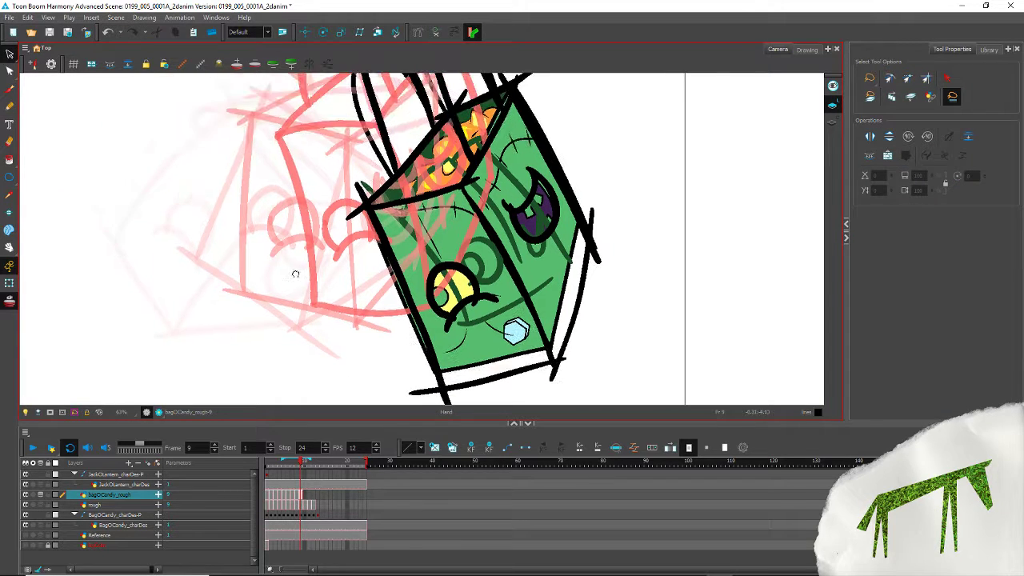
drag(329, 340, 309, 295)
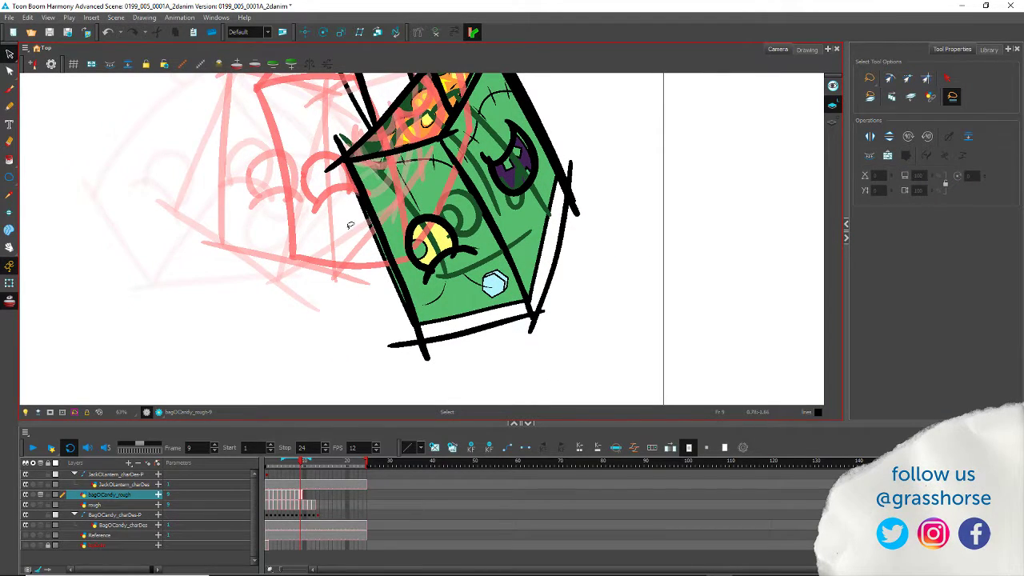
Step: Pencil the bag's left long edge and curved front bottom edge on frame 10, stretched below the character design
scroll(349, 225, down, 2)
key(period)
drag(278, 195, 344, 199)
scroll(376, 228, up, 3)
scroll(397, 265, down, 3)
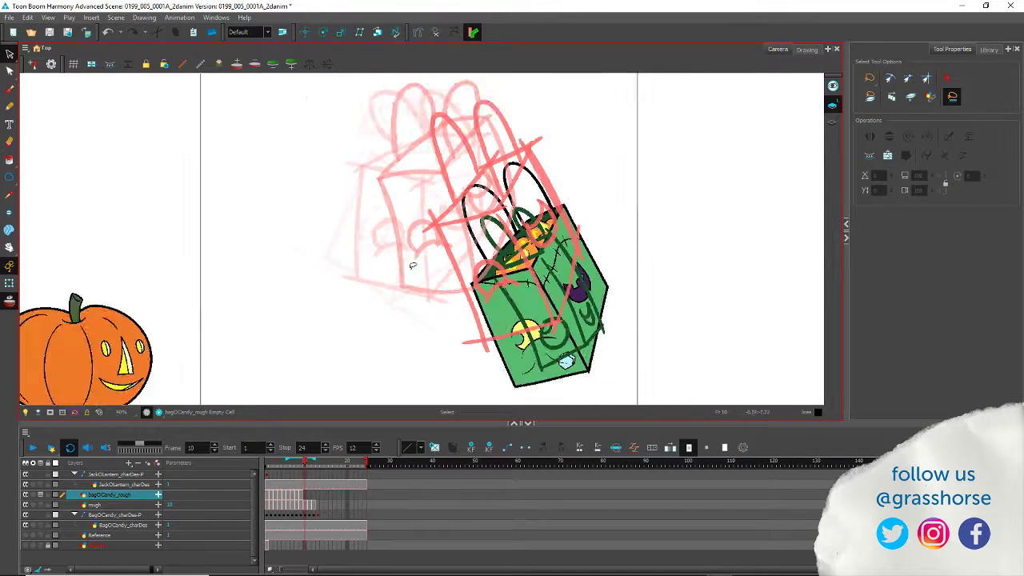
scroll(398, 266, up, 1)
drag(407, 283, 269, 174)
key(alt+slash)
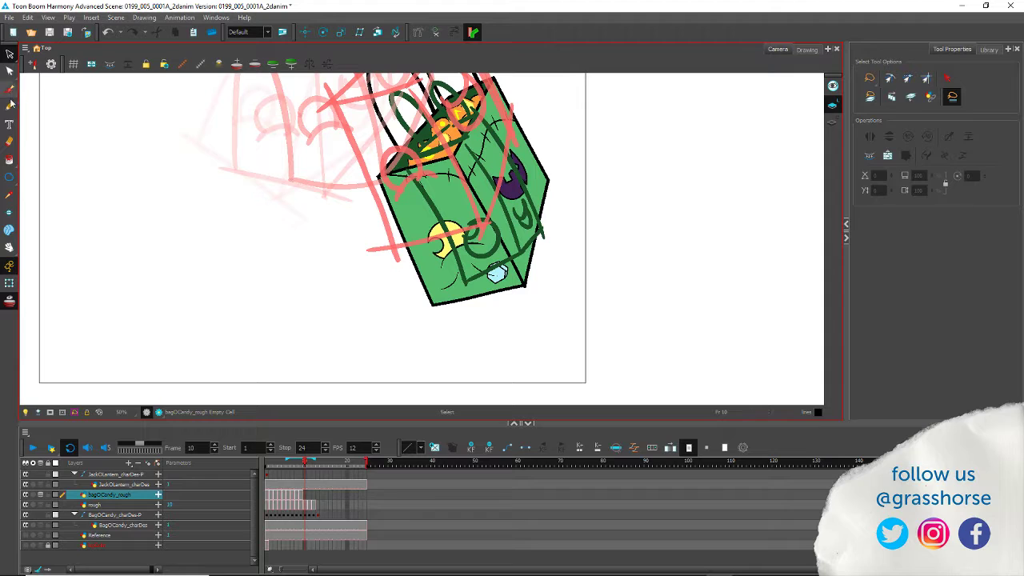
click(364, 128)
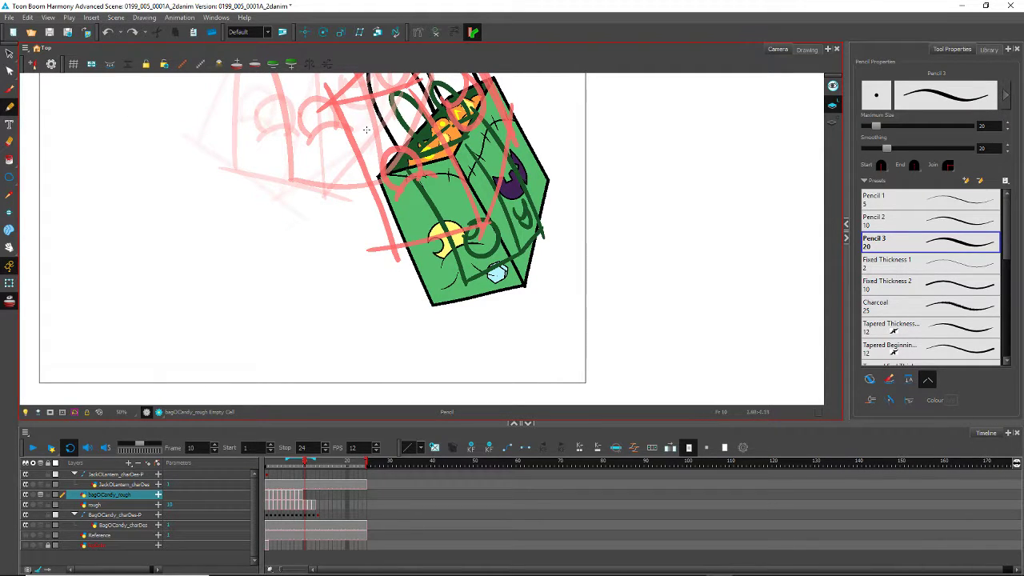
drag(364, 128, 448, 334)
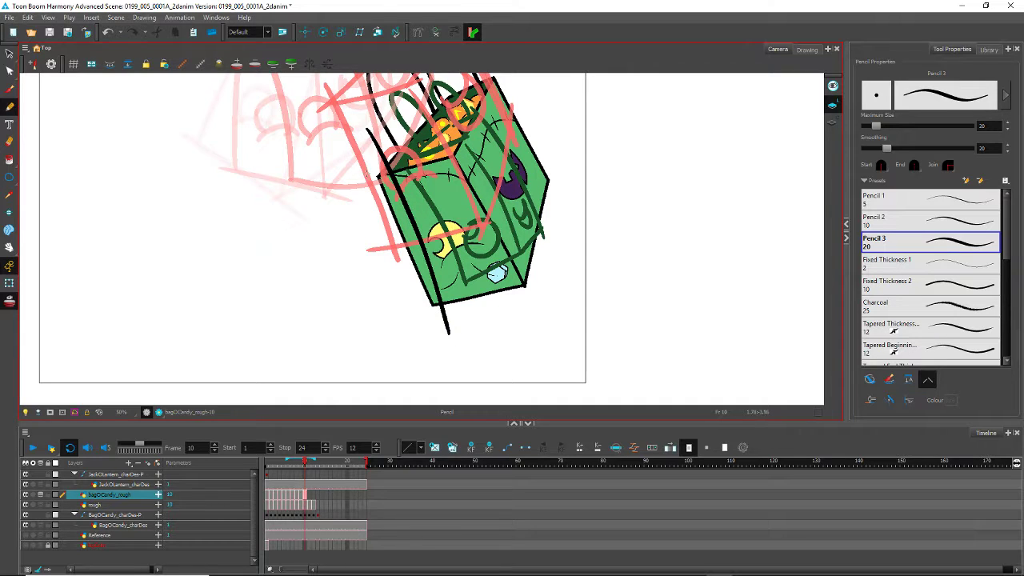
key(ctrl+z)
drag(381, 164, 458, 354)
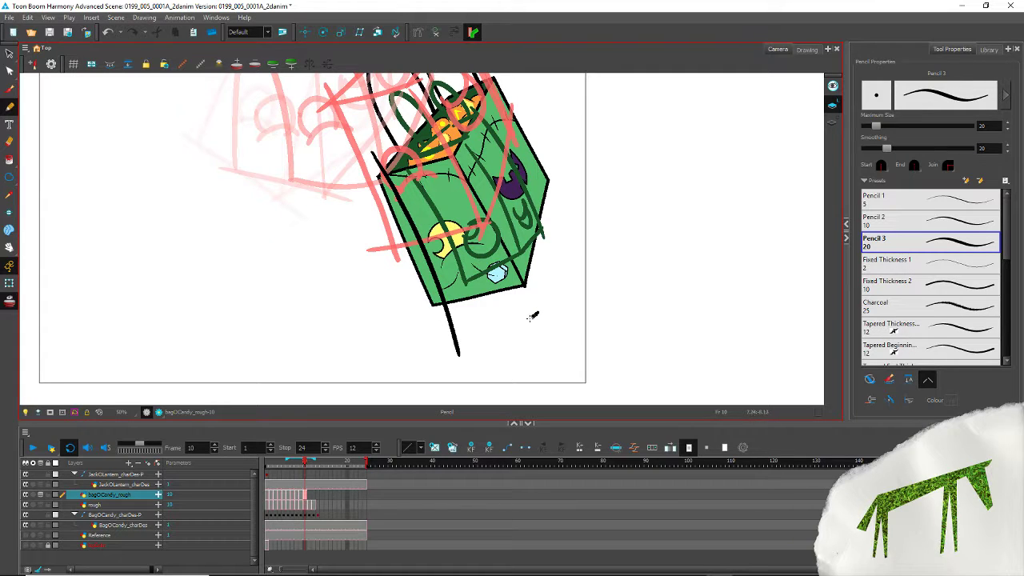
drag(529, 319, 438, 335)
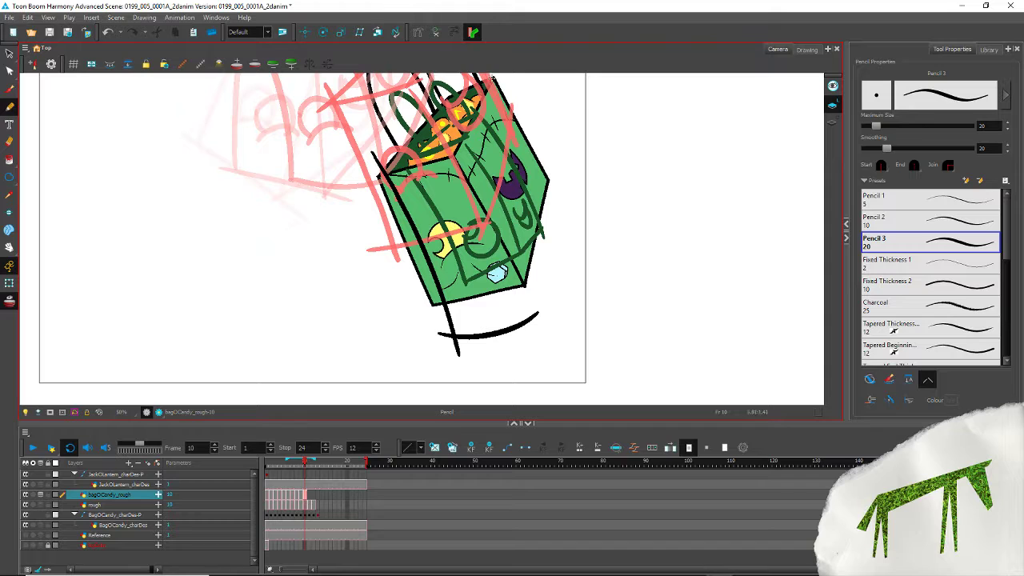
Step: Pencil the bag's right and middle long edges and its side bottom edge on frame 10, meeting at the stretched lower corner
mouse_move(492, 74)
mouse_down()
mouse_move(562, 210)
mouse_move(578, 268)
mouse_up()
mouse_move(572, 212)
mouse_down()
mouse_move(556, 326)
mouse_move(528, 384)
mouse_up()
mouse_move(445, 157)
mouse_down()
mouse_move(517, 284)
mouse_move(549, 385)
mouse_up()
key(ctrl+z)
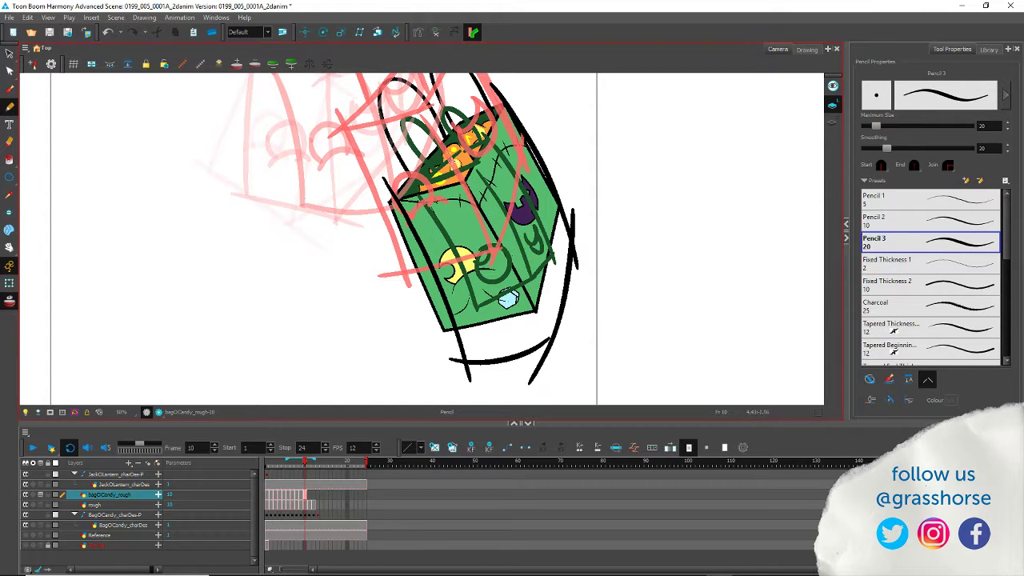
mouse_move(445, 158)
mouse_down()
mouse_move(514, 256)
mouse_move(555, 374)
mouse_up()
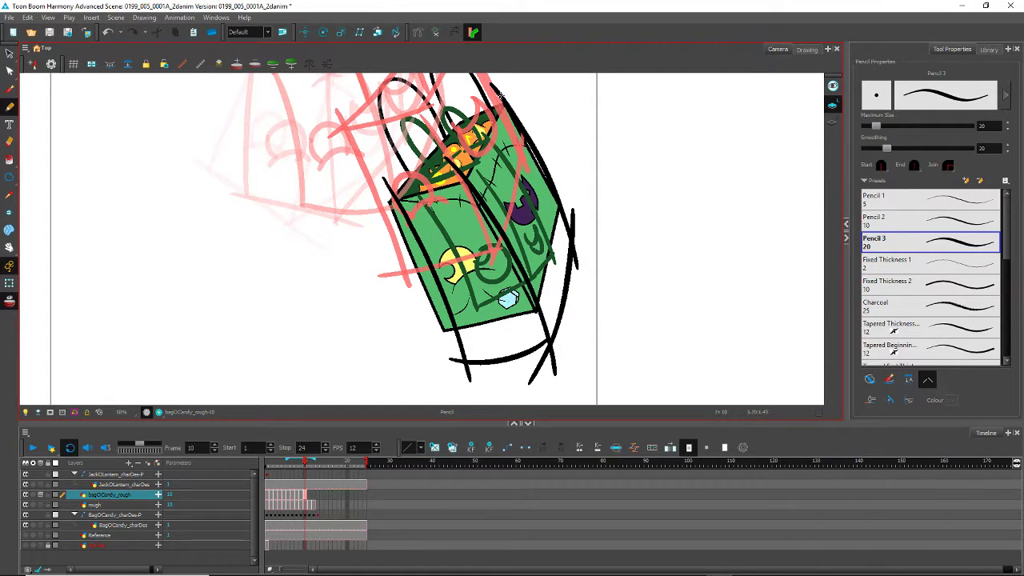
Step: Pencil the four edges of the bag's top opening on frame 10, curving the front and side rims downward
drag(505, 96, 467, 181)
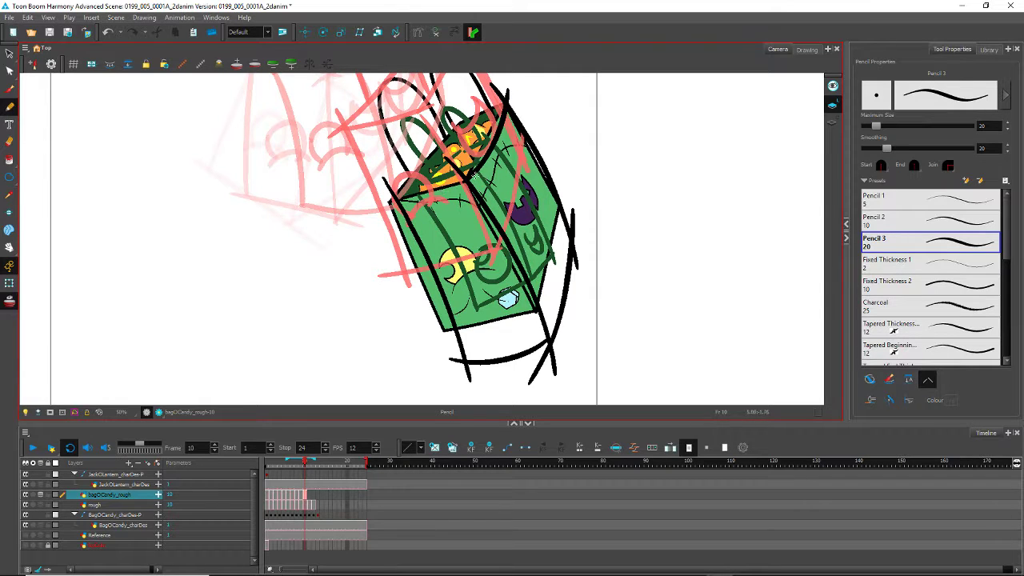
drag(369, 194, 455, 187)
mouse_move(465, 120)
mouse_down()
mouse_move(438, 158)
mouse_move(383, 201)
mouse_up()
mouse_move(448, 121)
mouse_down()
mouse_move(496, 110)
mouse_move(518, 90)
mouse_up()
drag(371, 229, 384, 242)
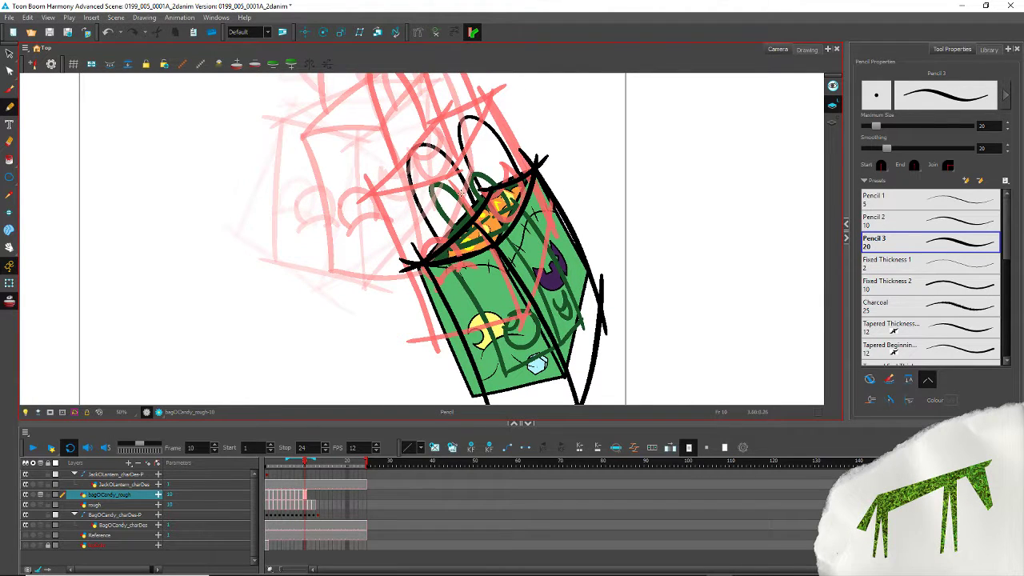
Step: Pencil the bag's two tall looped handles on frame 10, using the handles on frame 9 as a guide
key(comma)
drag(324, 141, 371, 239)
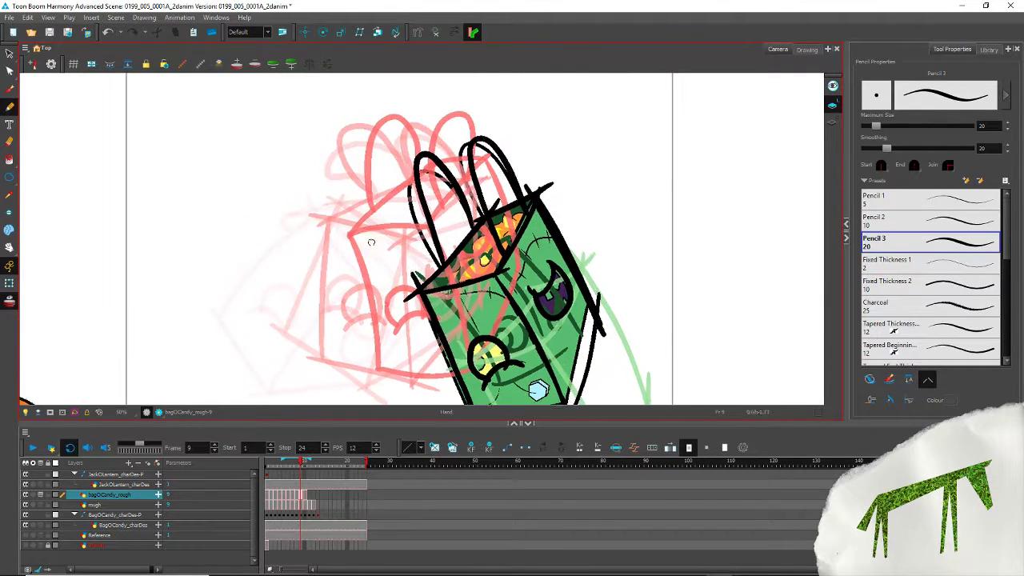
key(period)
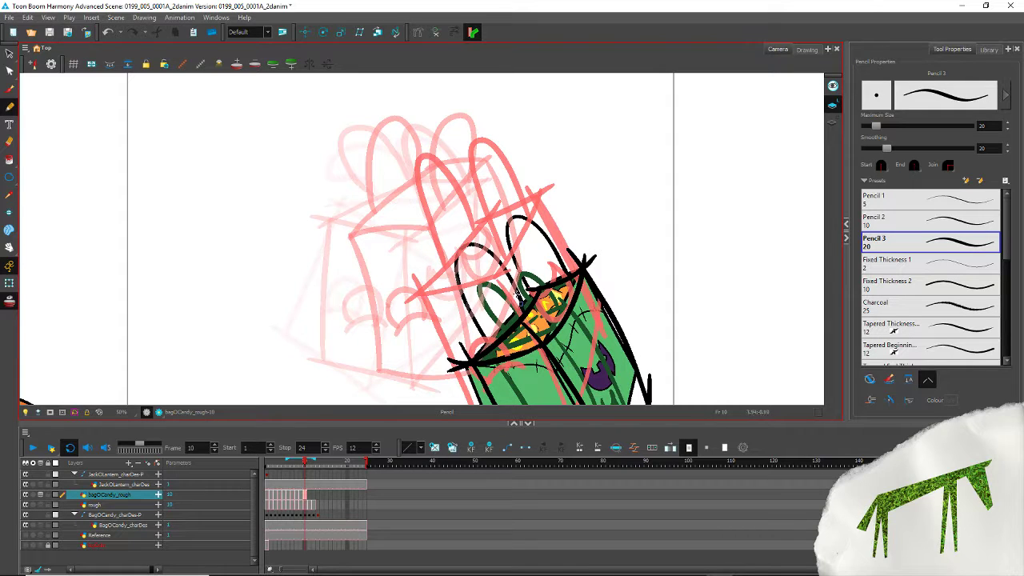
mouse_move(517, 291)
mouse_down()
mouse_move(470, 244)
mouse_move(478, 311)
mouse_move(508, 337)
mouse_move(473, 269)
mouse_move(484, 232)
mouse_move(530, 311)
mouse_move(516, 218)
mouse_move(569, 272)
mouse_up()
key(ctrl+z)
drag(407, 340, 401, 184)
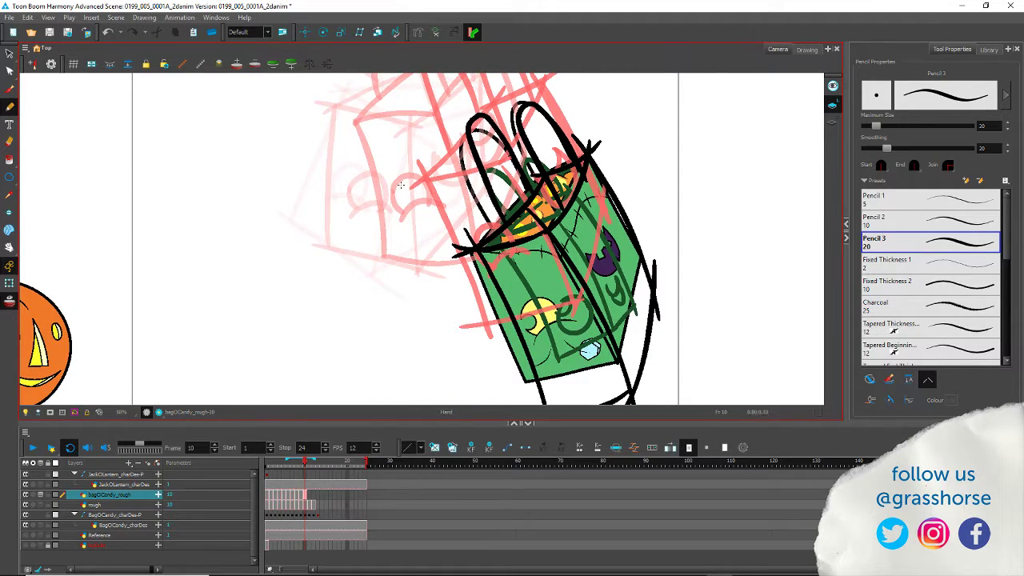
Step: Pencil the closed crescent eye on the bag's front face on frame 10 and move it lower, near the stretched bottom
mouse_move(547, 340)
mouse_down()
mouse_move(530, 300)
mouse_move(551, 302)
mouse_move(576, 321)
mouse_up()
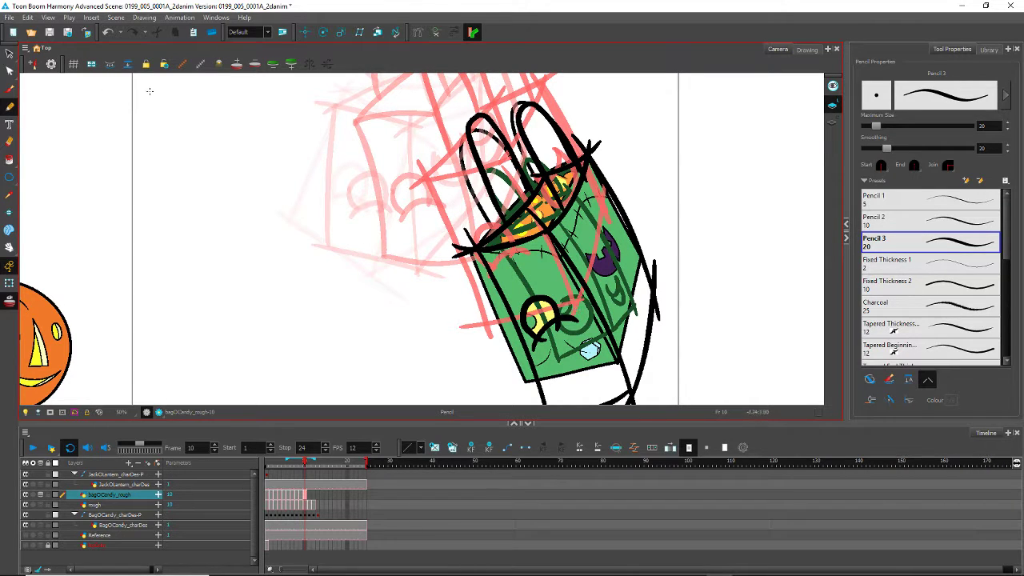
key(alt+s)
click(529, 309)
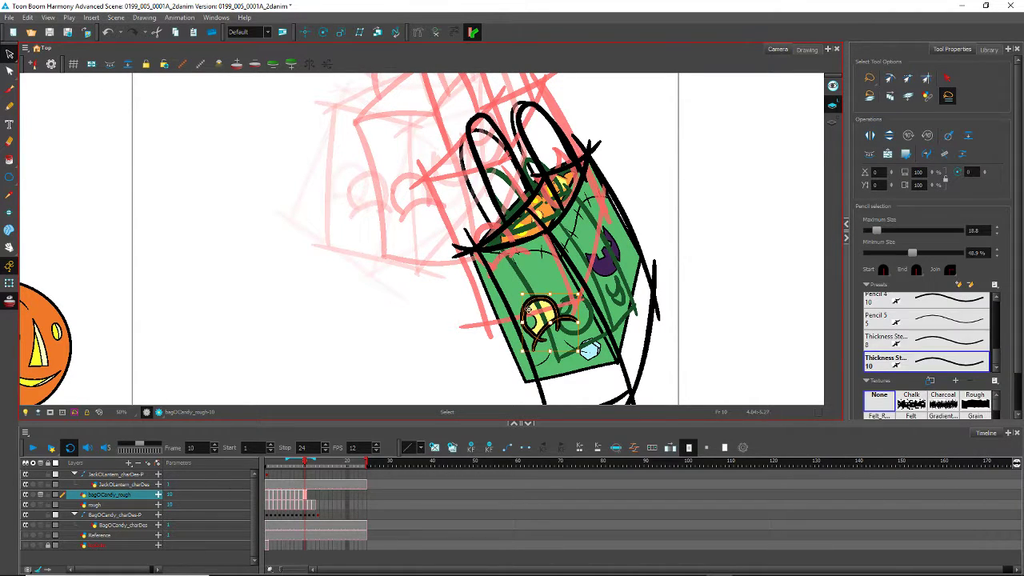
mouse_move(522, 278)
mouse_down()
mouse_move(474, 213)
mouse_move(525, 309)
mouse_up()
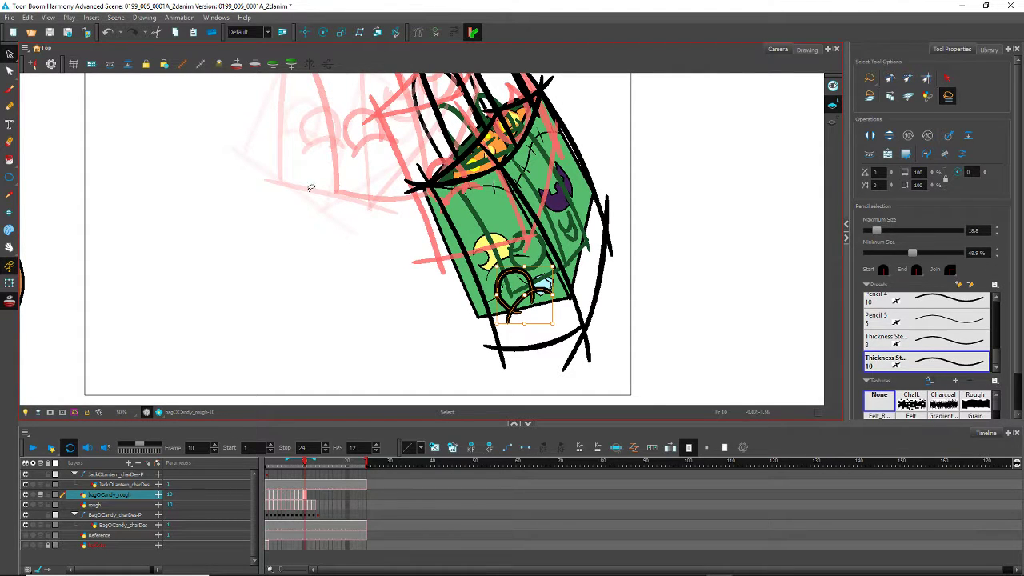
Step: Pencil the crescent eye on the bag's side face on frame 10 and move it down toward the stretched lower corner
key(alt+slash)
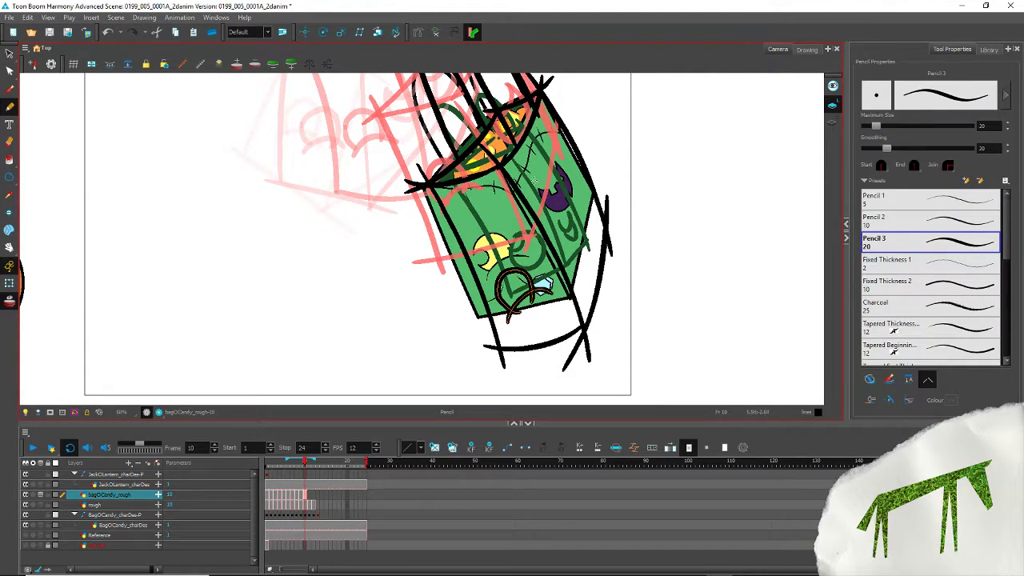
mouse_move(536, 182)
mouse_down()
mouse_move(551, 152)
mouse_move(568, 201)
mouse_move(543, 200)
mouse_up()
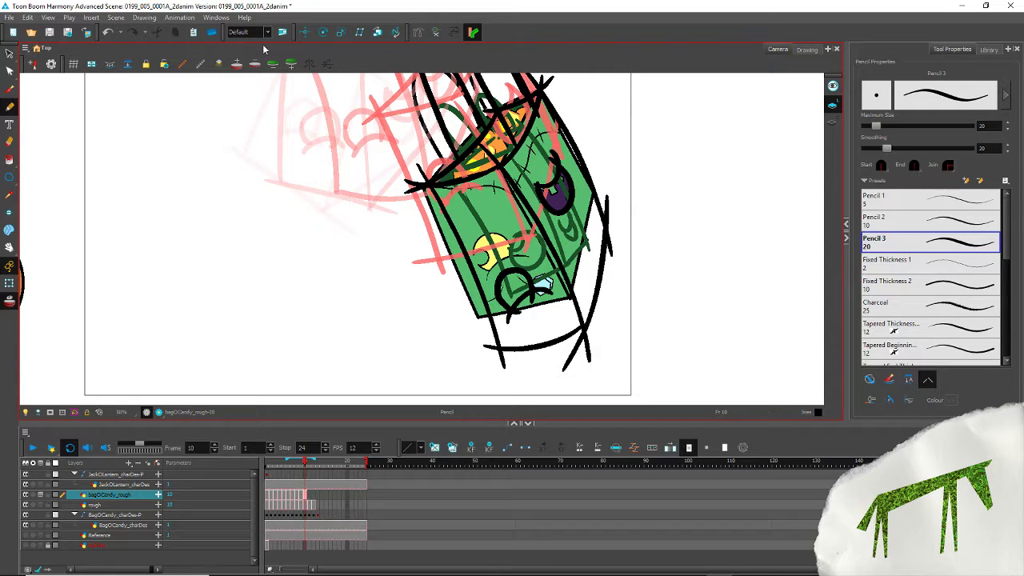
click(9, 53)
click(553, 190)
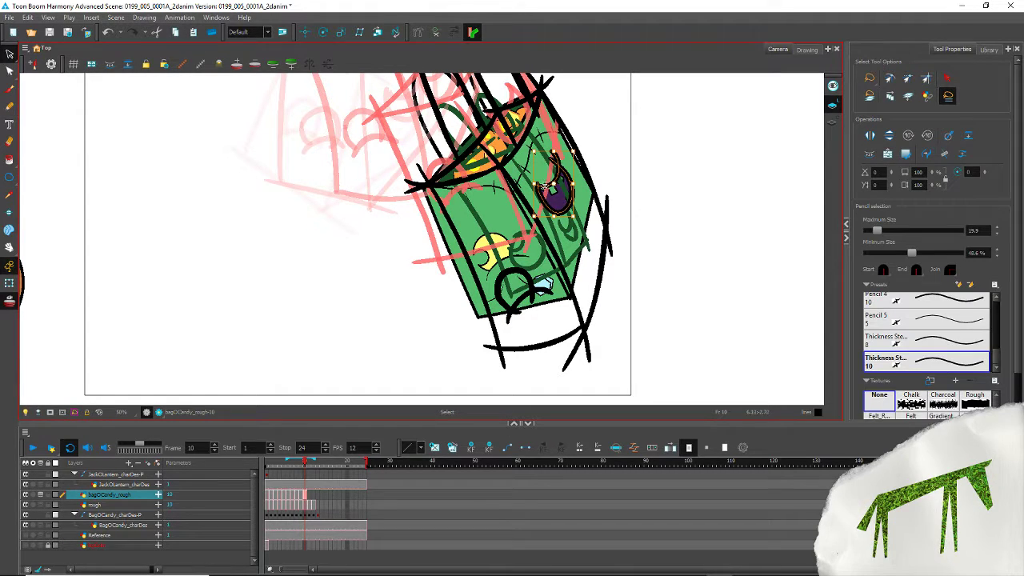
drag(551, 185, 570, 226)
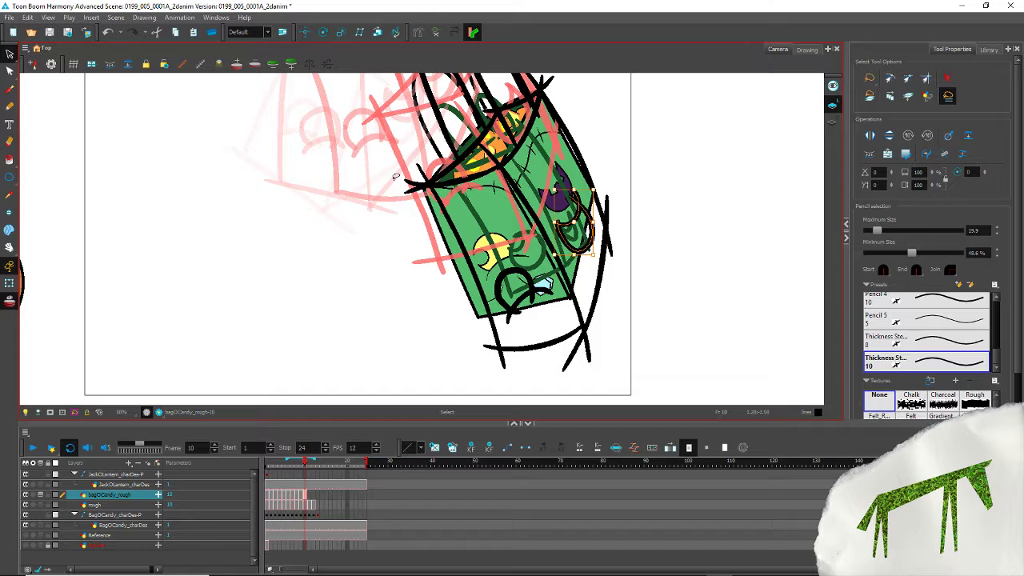
Step: Flip between frames 9 and 12 to compare the stretched bag on frame 10 with its neighbours and the upcoming rough poses
key(comma)
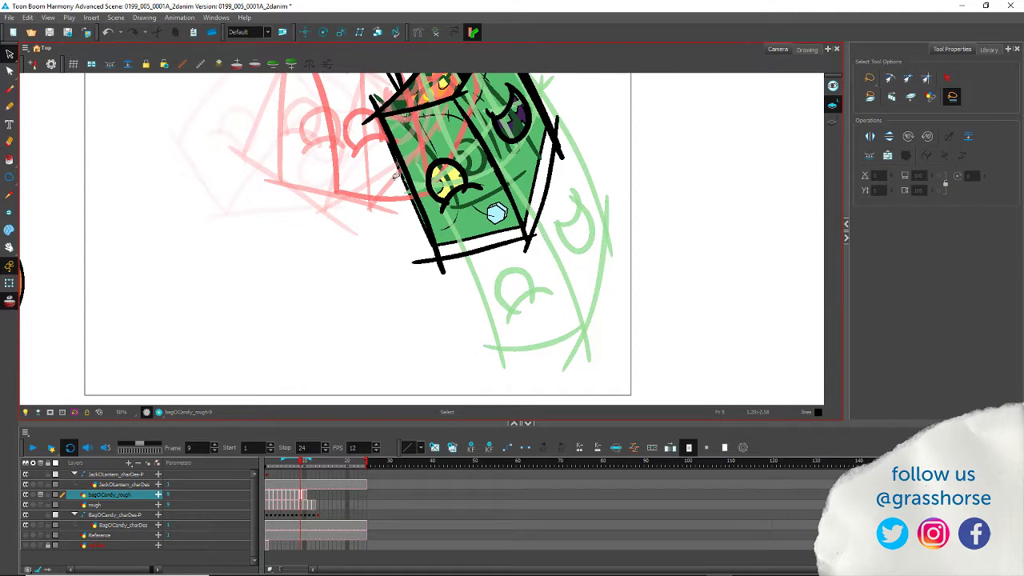
key(period)
key(comma)
key(period)
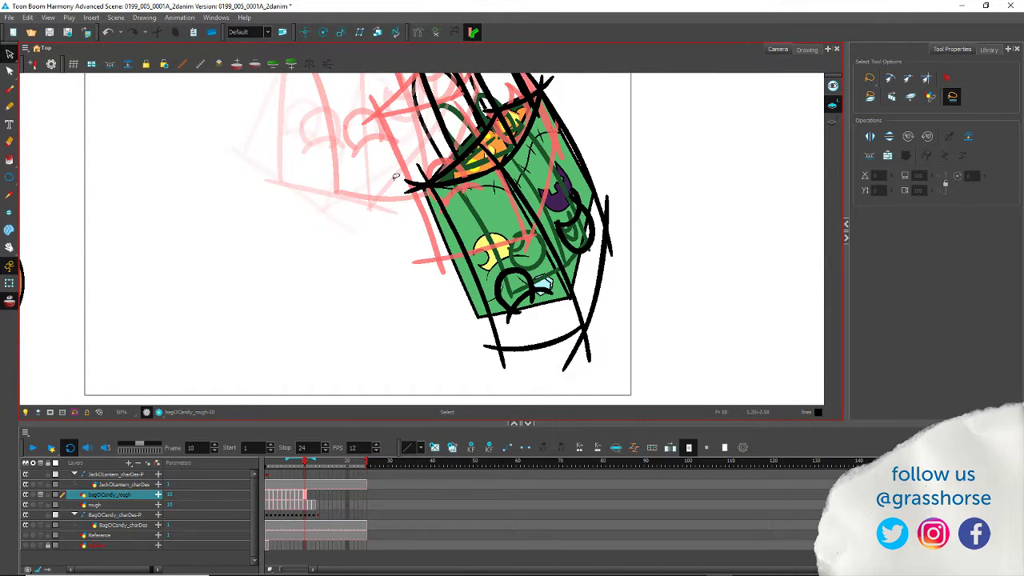
key(period)
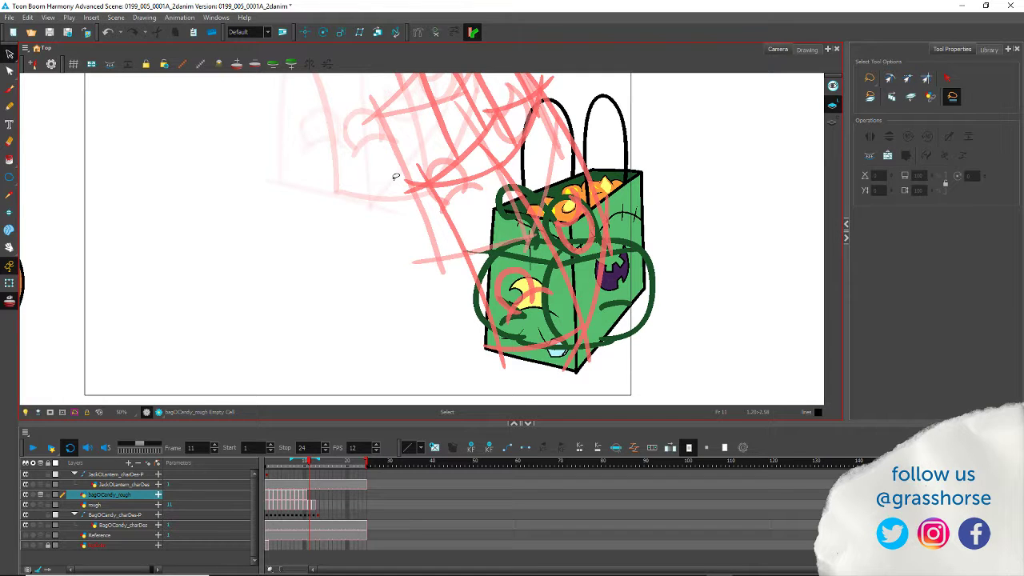
key(period)
key(comma)
key(period)
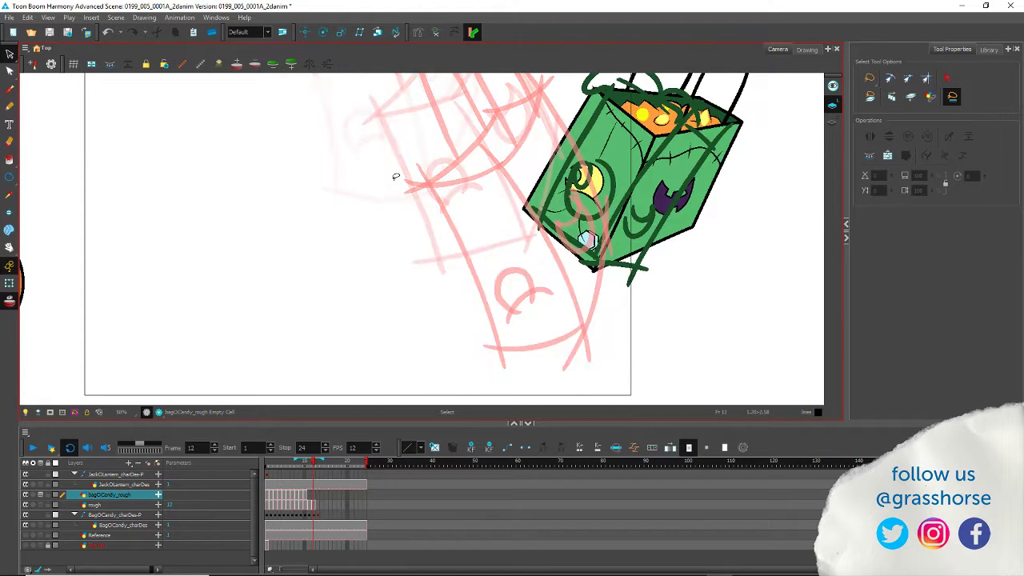
key(comma)
key(comma)
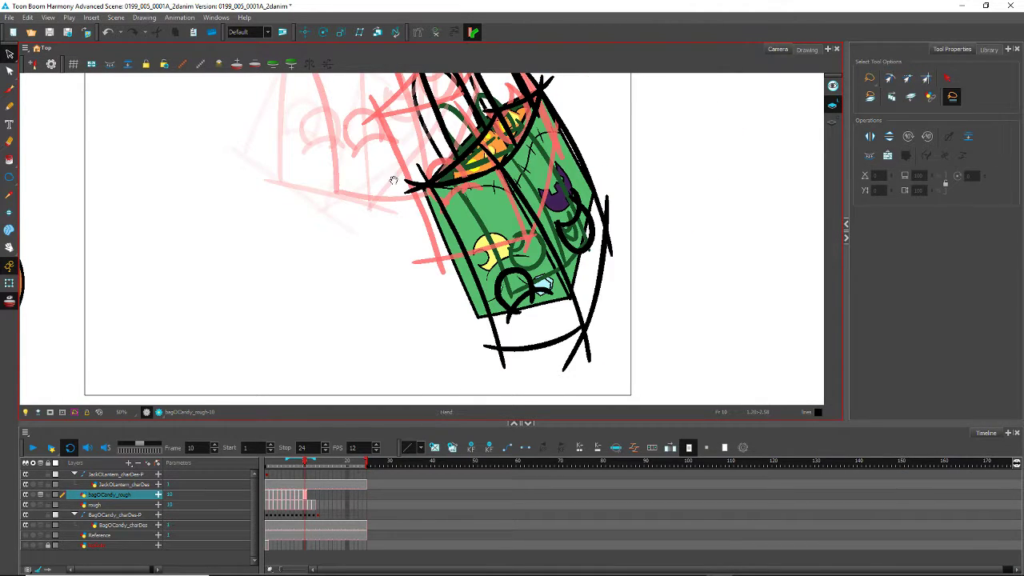
Step: Go back to frame 3 and hide the rough layer and the bag's character design
drag(371, 238, 366, 236)
key(1)
key(1)
key(1)
key(1)
key(1)
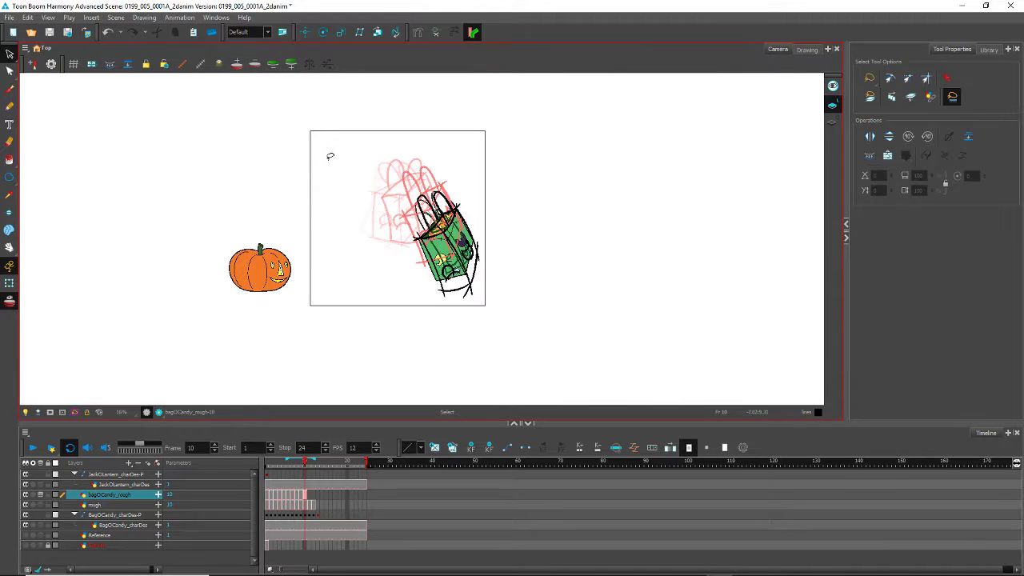
mouse_move(303, 464)
mouse_down()
mouse_move(264, 470)
mouse_move(316, 474)
mouse_move(265, 476)
mouse_move(276, 478)
mouse_up()
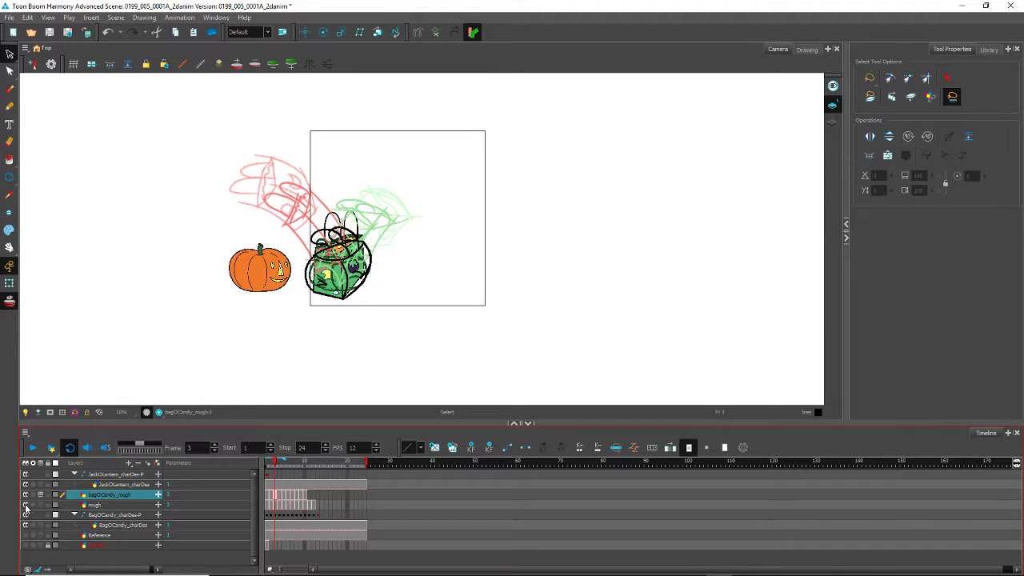
click(25, 506)
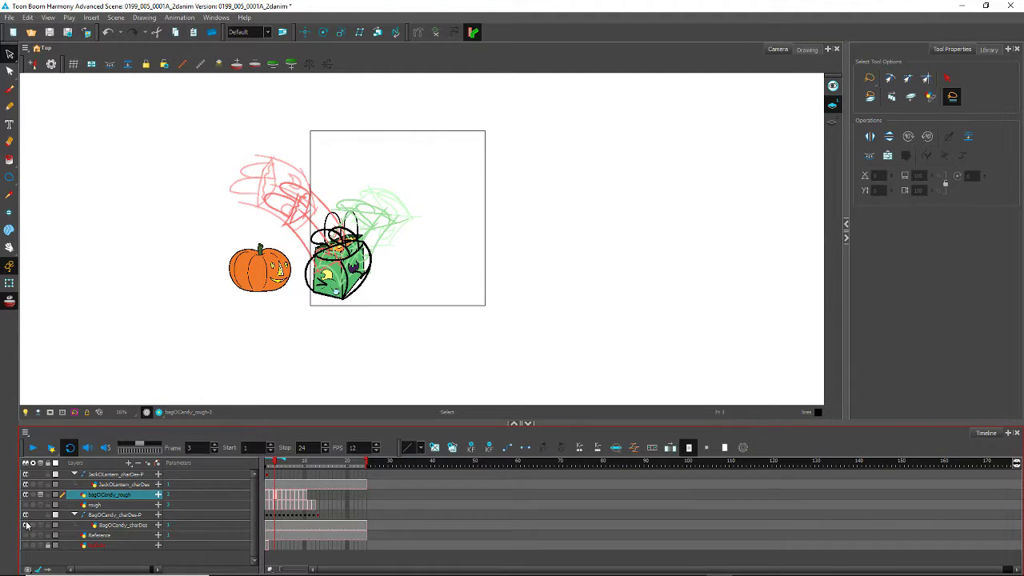
click(26, 525)
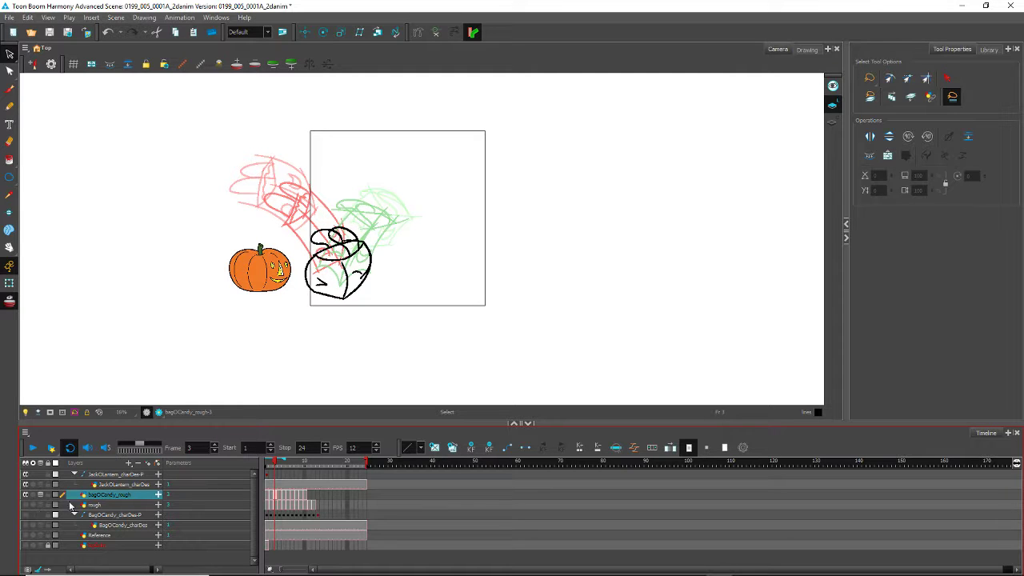
Step: Play back the redrawn bag animation to review its motion on the bagOCandy_rough layer alone
scroll(272, 236, up, 3)
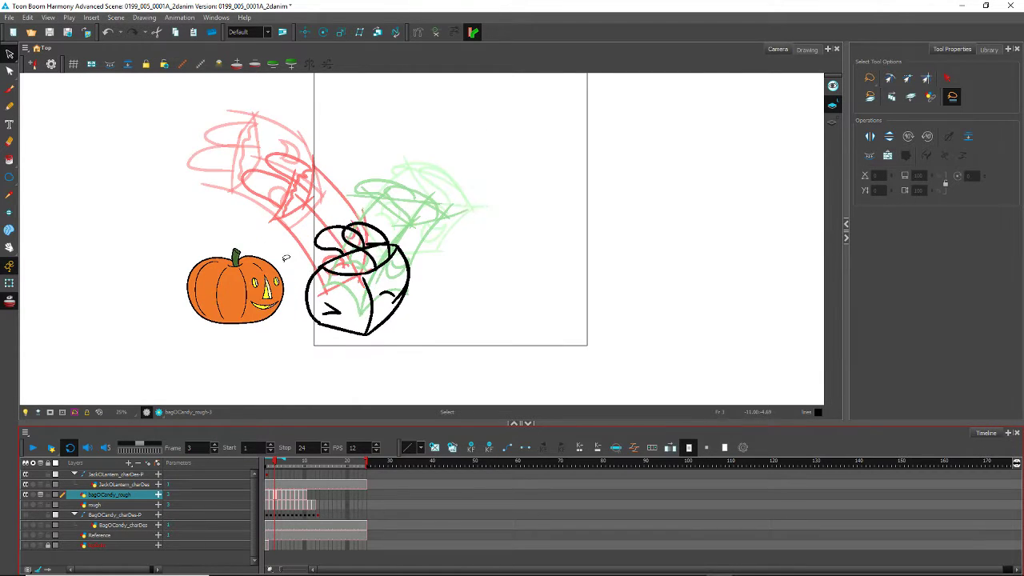
click(33, 447)
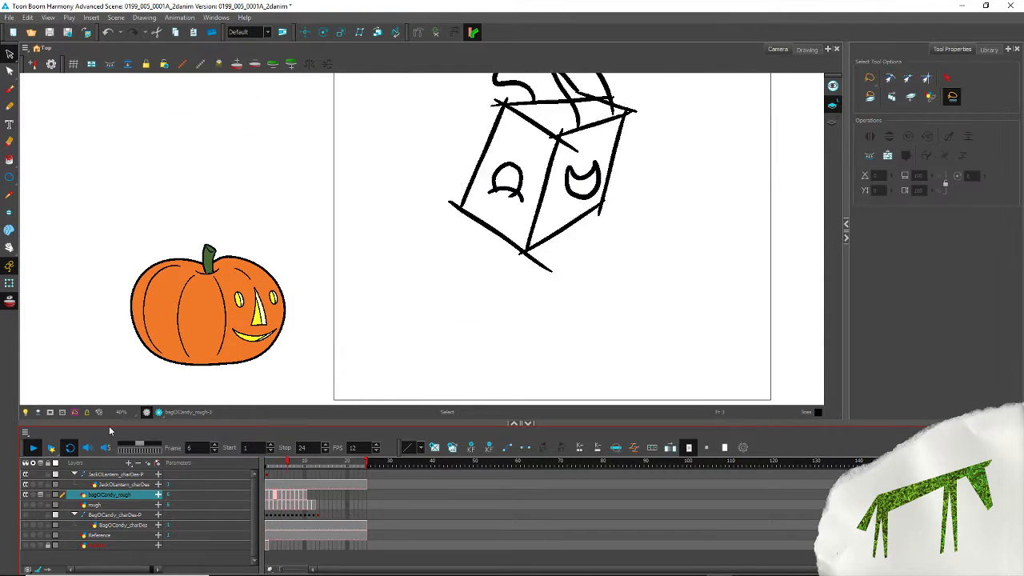
scroll(299, 210, down, 4)
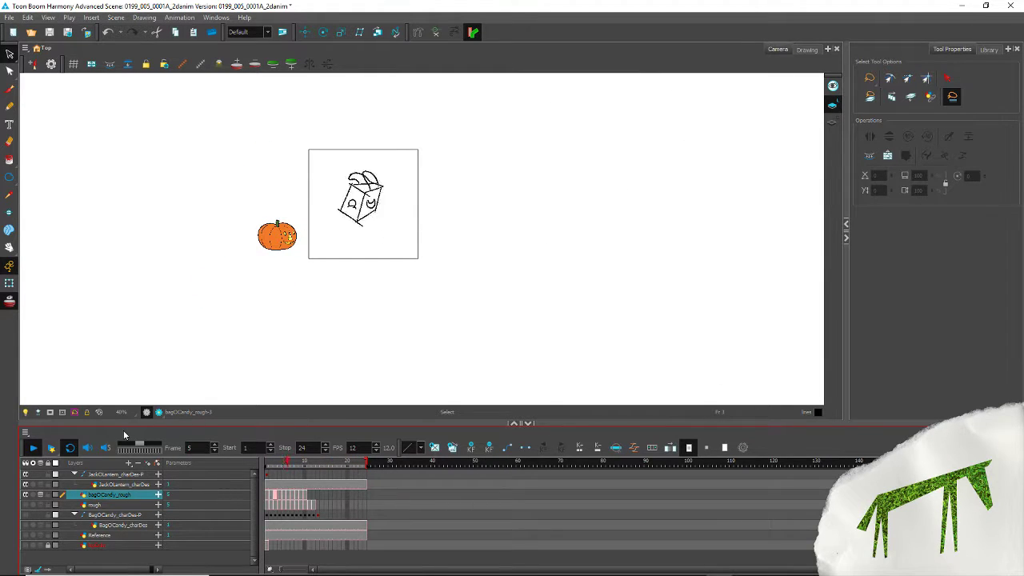
scroll(344, 254, up, 4)
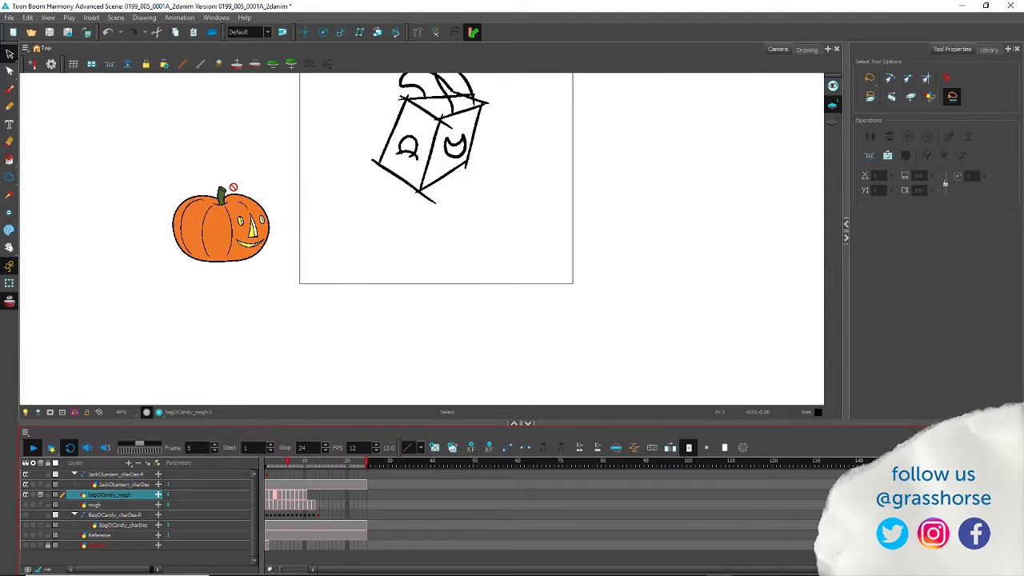
click(338, 278)
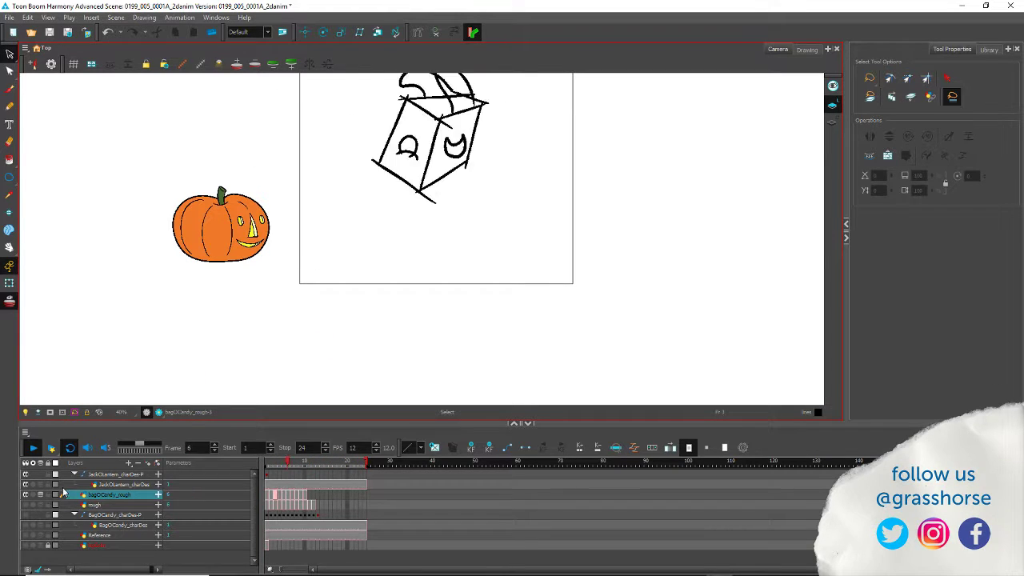
click(32, 450)
Step: Copy the whole squashed bag drawing from frame 3 and show the rough layer again
click(275, 501)
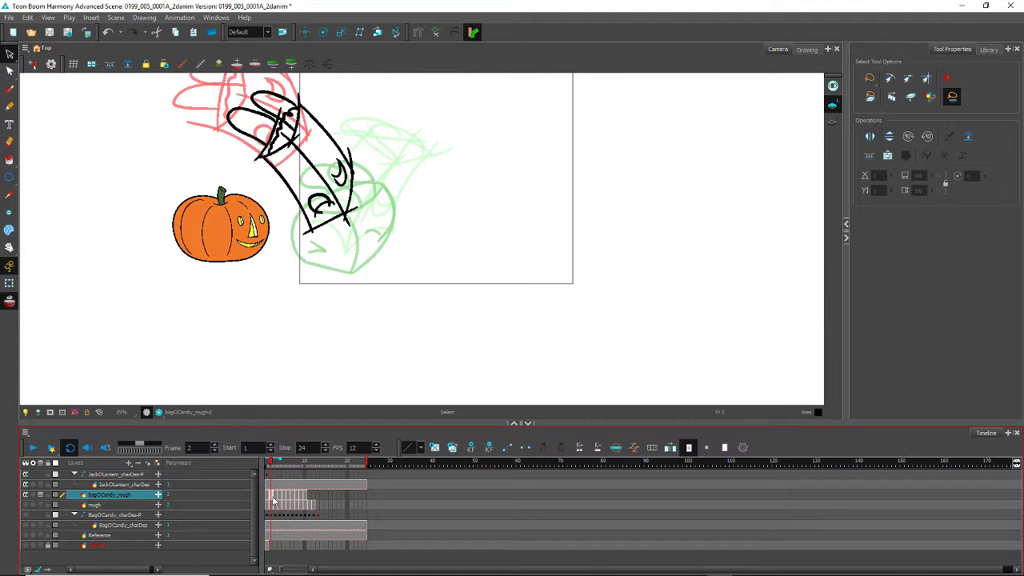
drag(232, 328, 269, 352)
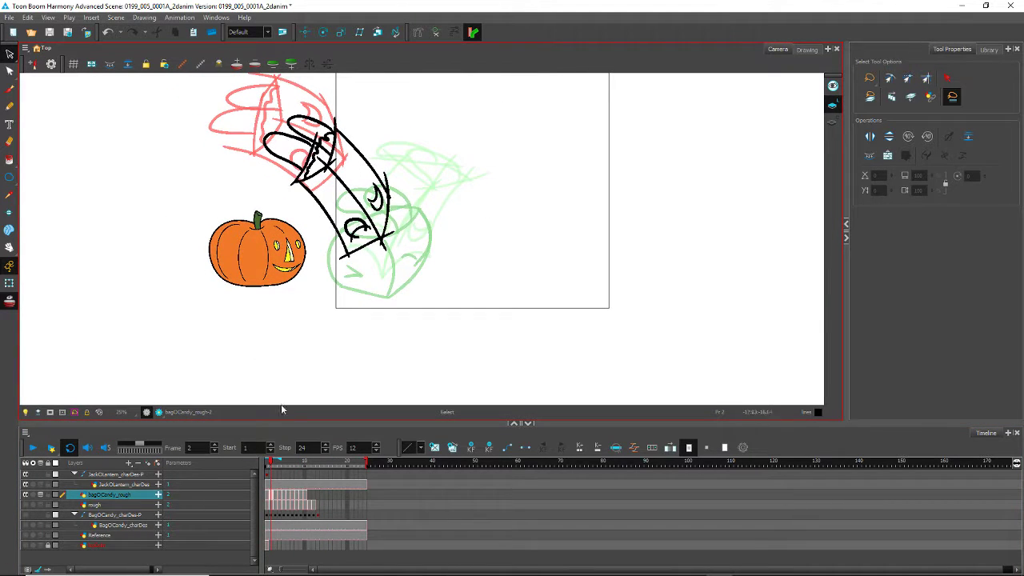
mouse_move(272, 466)
mouse_down()
mouse_move(312, 474)
mouse_move(277, 477)
mouse_up()
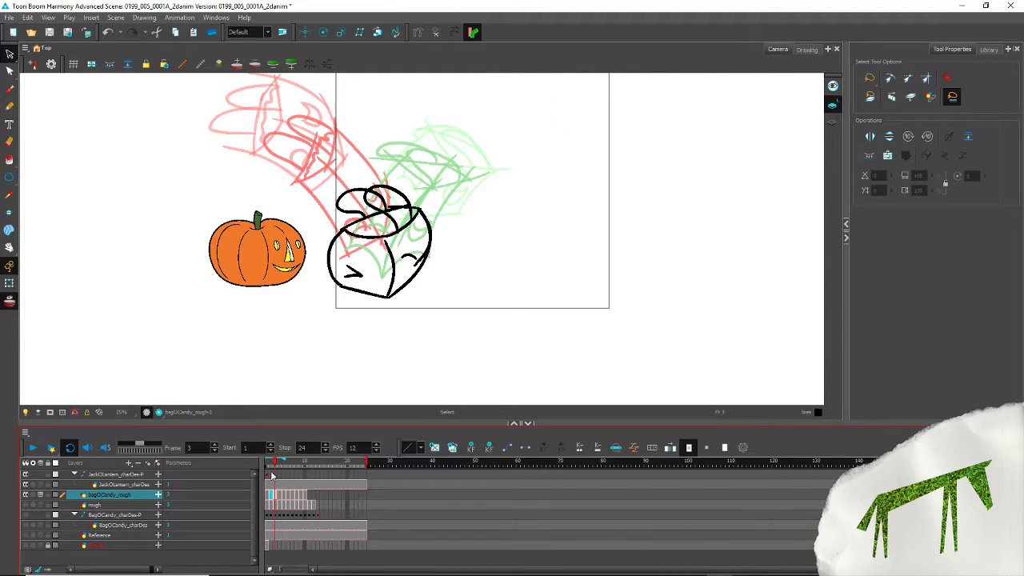
click(10, 54)
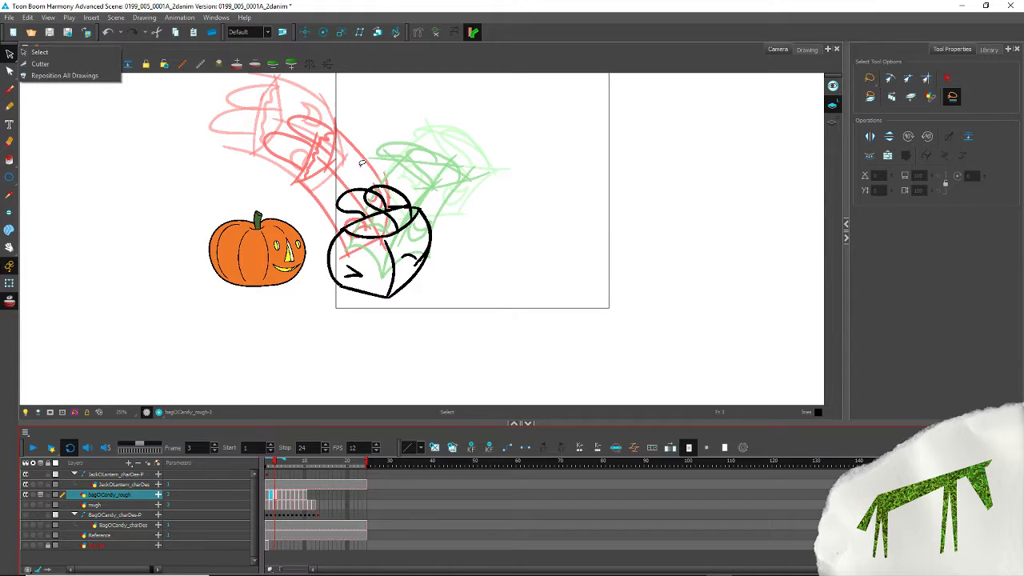
mouse_move(361, 162)
mouse_down()
mouse_move(319, 268)
mouse_move(452, 160)
mouse_move(364, 164)
mouse_up()
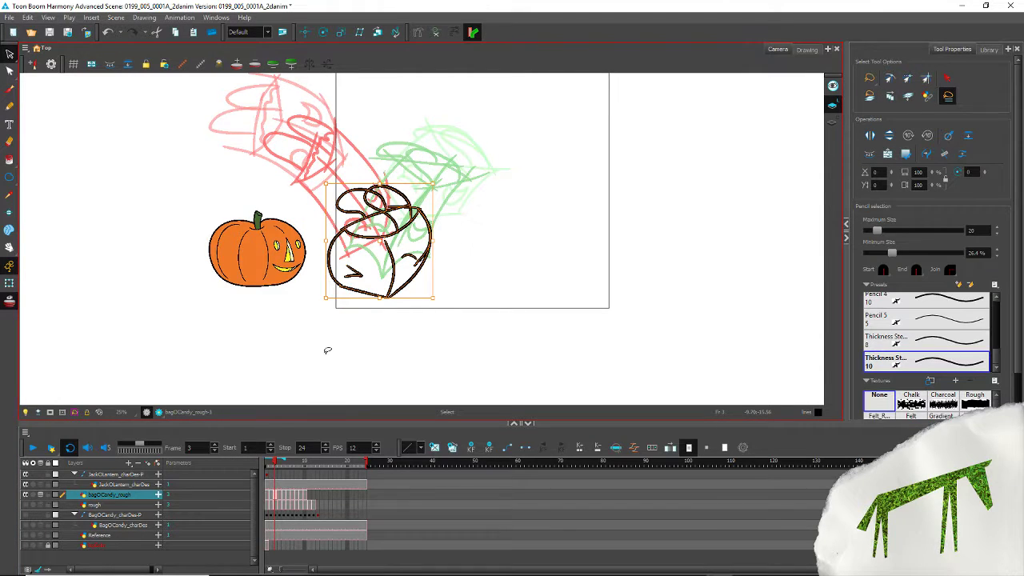
click(25, 505)
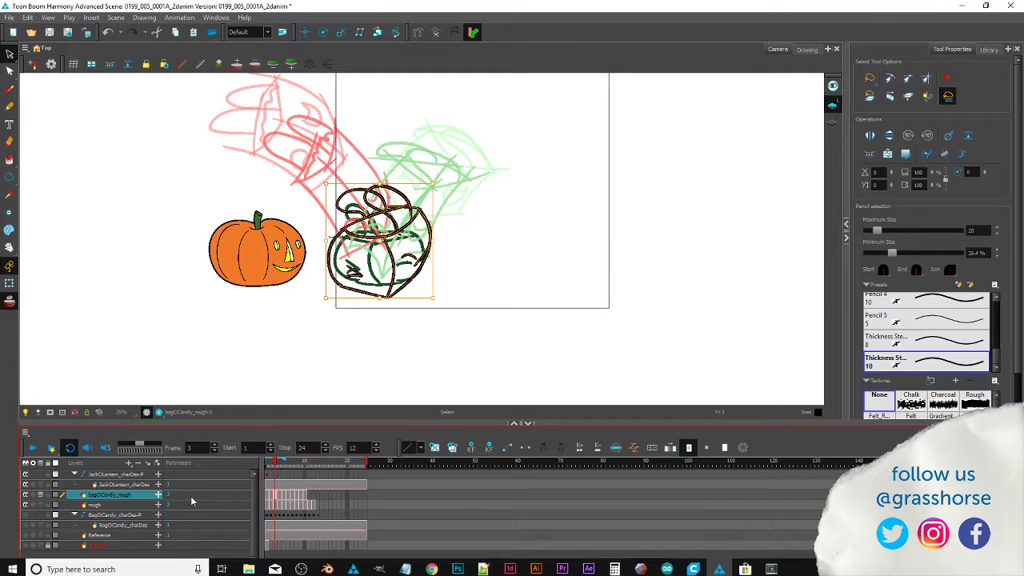
Step: Paste the squashed bag into frame 11 of bagOCandy_rough and move it over the rough's squashed bag
key(.)
key(.)
key(.)
key(.)
key(period)
key(period)
key(period)
key(period)
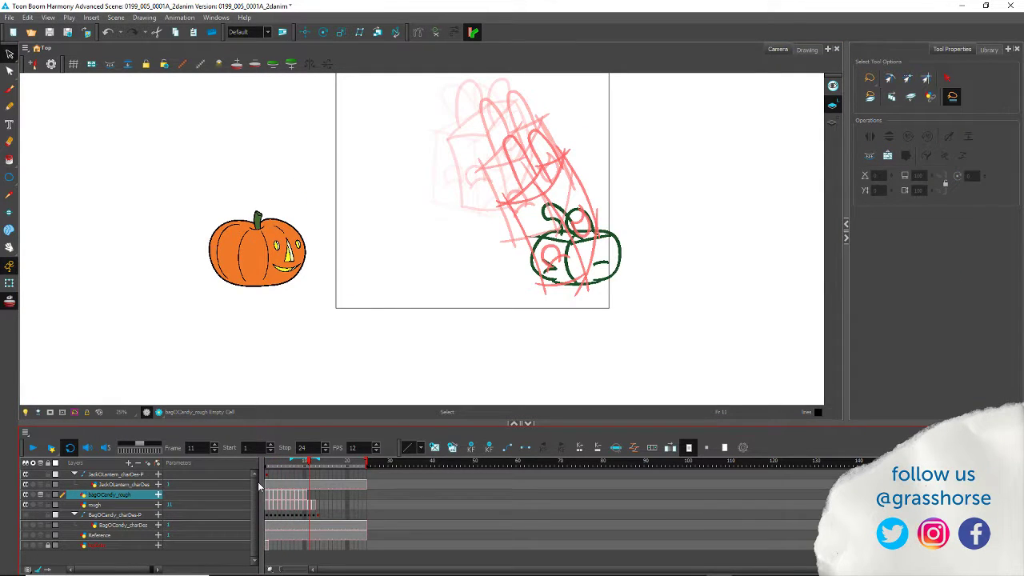
key(ctrl+v)
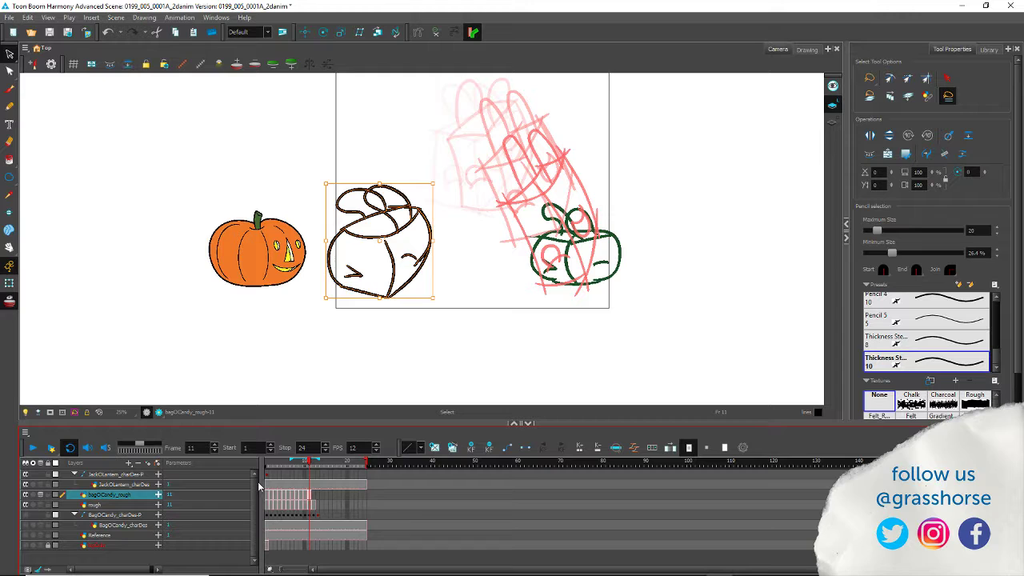
mouse_move(342, 230)
mouse_down()
mouse_move(566, 228)
mouse_move(533, 225)
mouse_up()
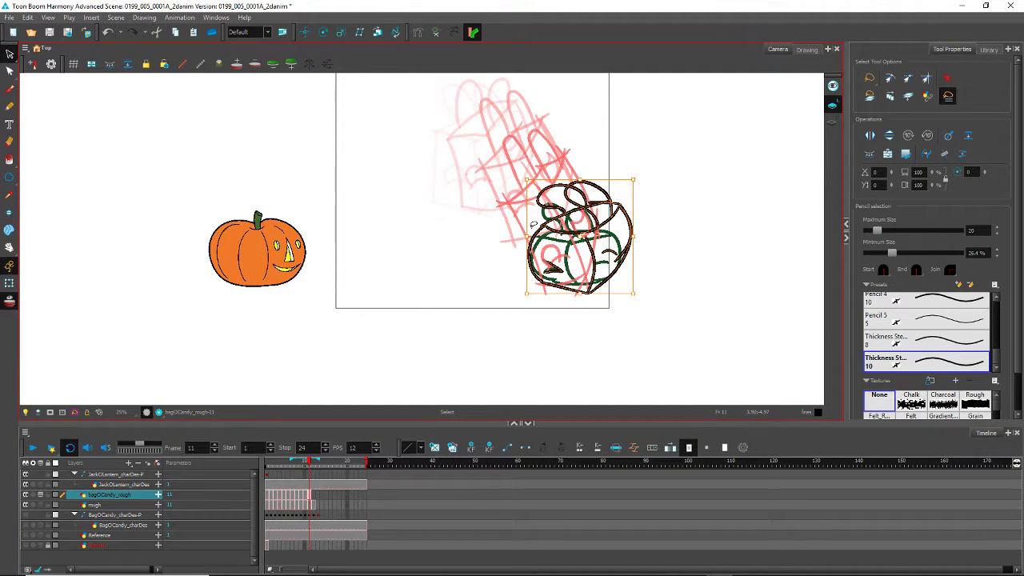
Step: Copy the stretched bag drawing from frame 4, paste it into frame 12 of bagOCandy_rough and move it over the rough's bag
key(Return)
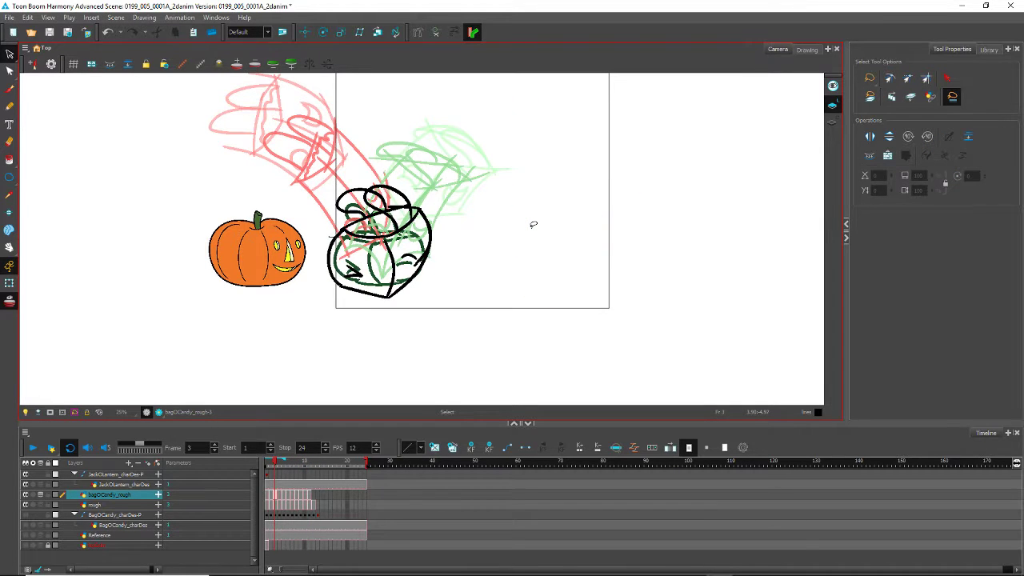
mouse_move(383, 136)
mouse_down()
mouse_move(302, 204)
mouse_move(385, 120)
mouse_up()
key(Return)
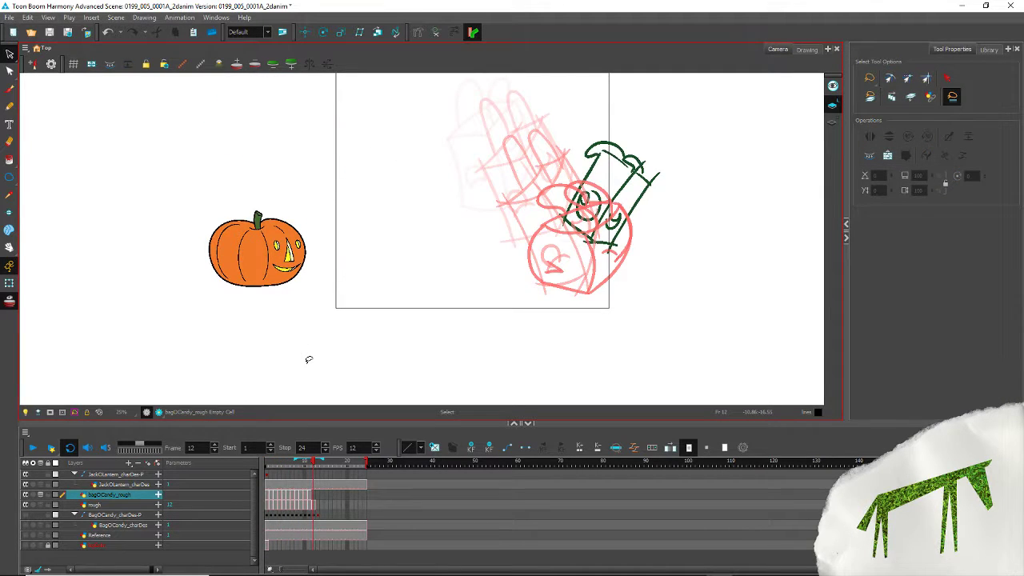
key(ctrl+v)
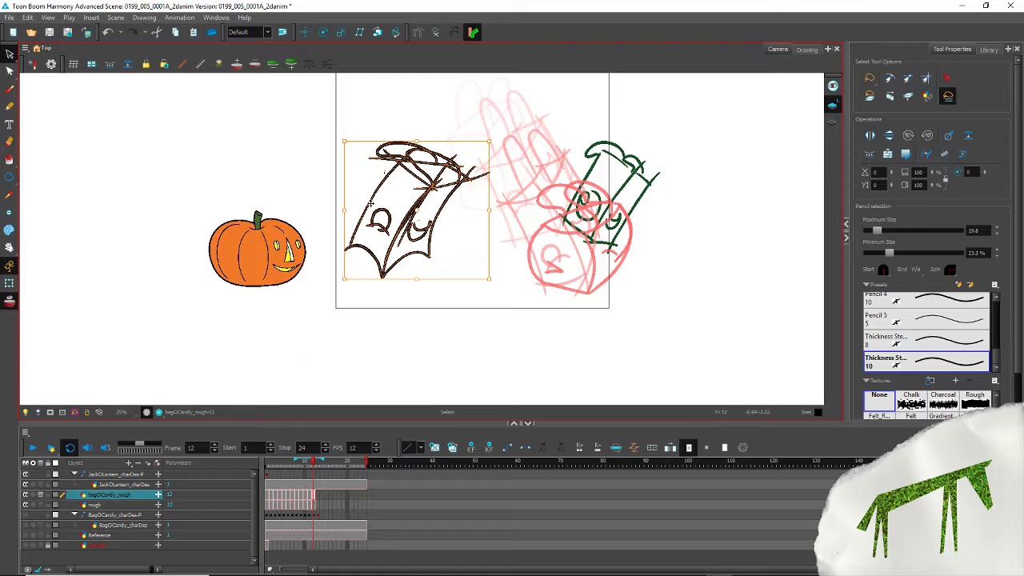
mouse_move(370, 204)
mouse_down()
mouse_move(523, 163)
mouse_move(588, 180)
mouse_move(564, 184)
mouse_up()
click(168, 249)
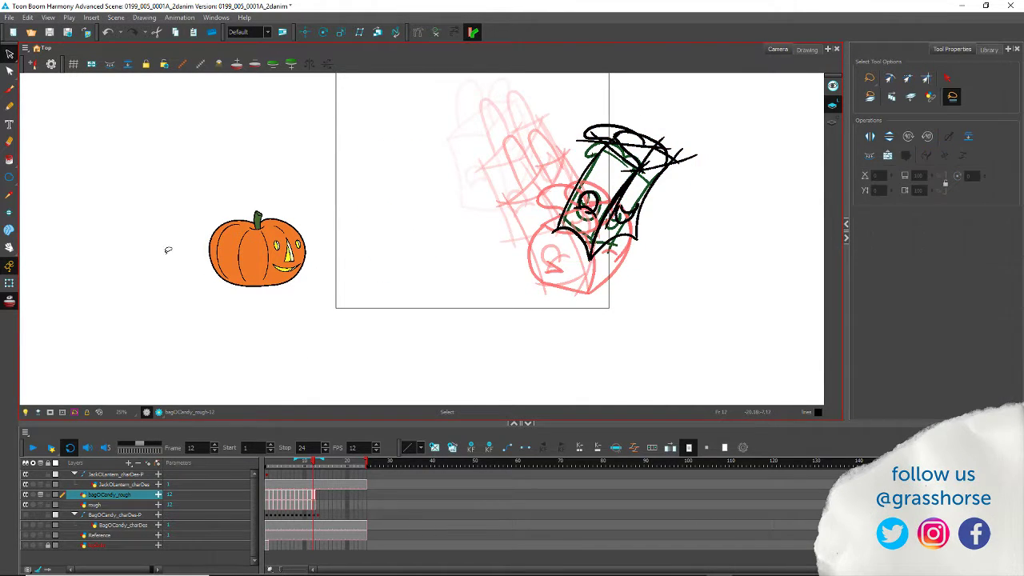
Step: Play back the redrawn bag animation with the rough layer hidden to review its motion
key(period)
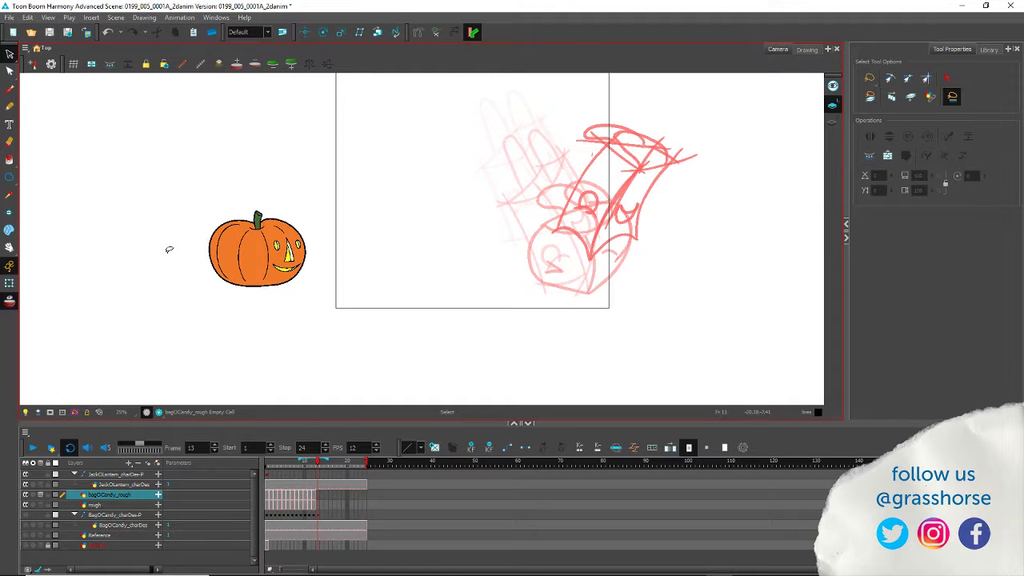
key(comma)
key(comma)
key(comma)
key(comma)
key(comma)
key(comma)
key(comma)
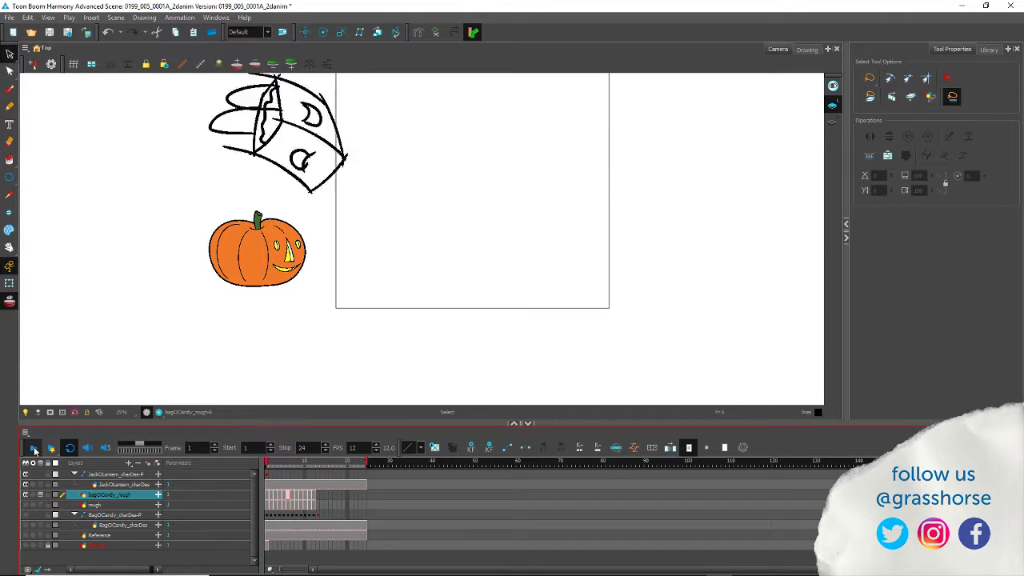
click(33, 447)
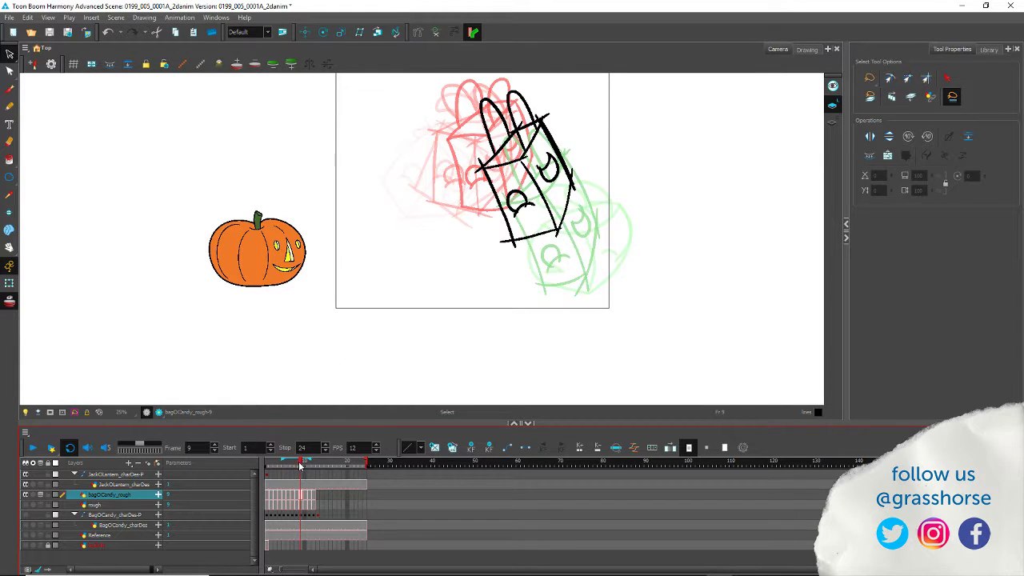
Step: In frame 6, nudge the bag's lower-left bottom edge slightly upward and undo the trial rotation of that stroke
drag(301, 464, 288, 462)
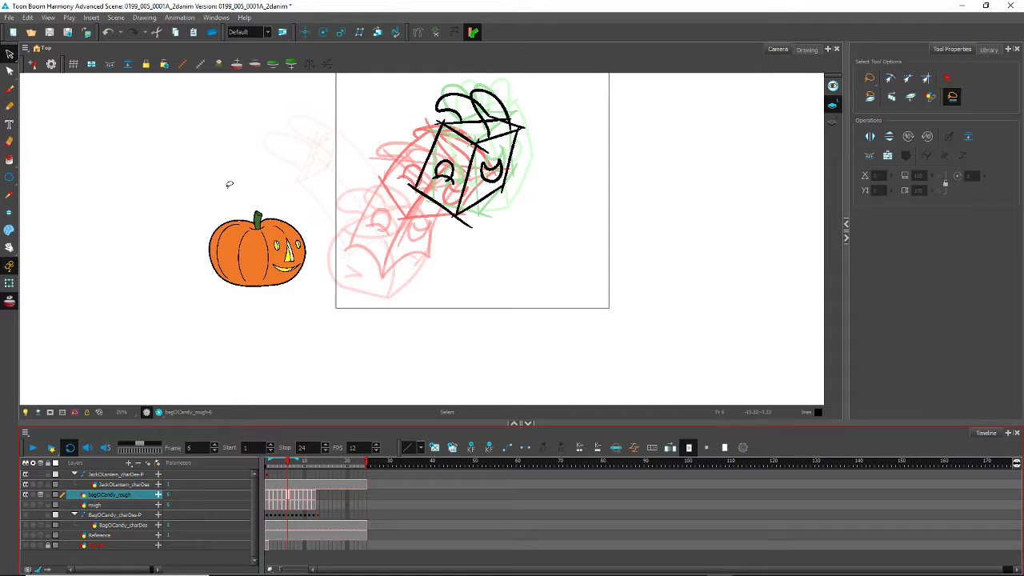
drag(10, 54, 105, 75)
click(454, 214)
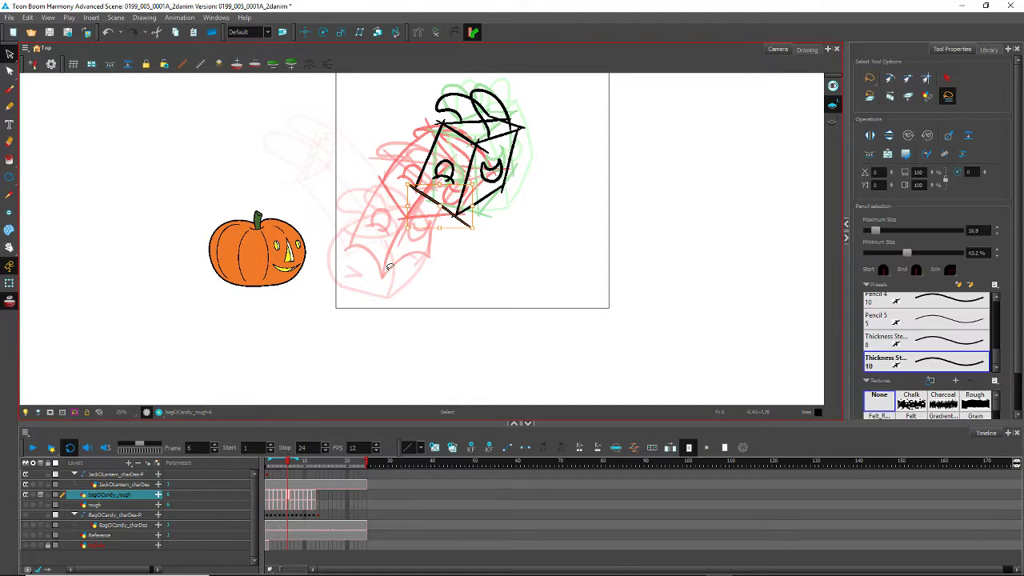
key(Up)
key(Up)
key(Up)
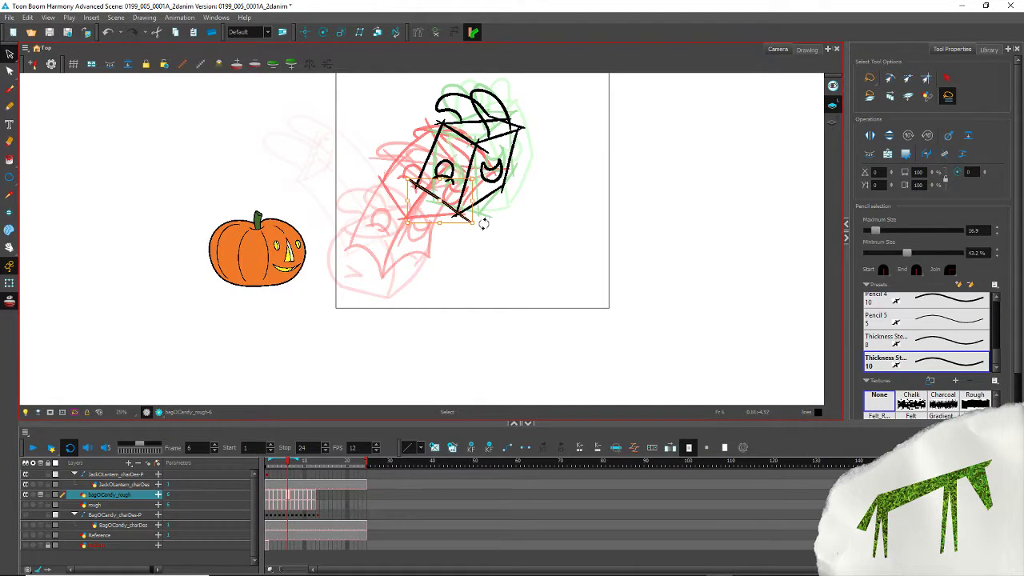
drag(483, 224, 401, 190)
key(ctrl+z)
Step: Raise the lower-right bottom edge of the frame 6 bag and adjust the crescent mark on its right face
drag(498, 220, 486, 192)
key(Up)
key(Up)
key(Up)
drag(404, 311, 401, 316)
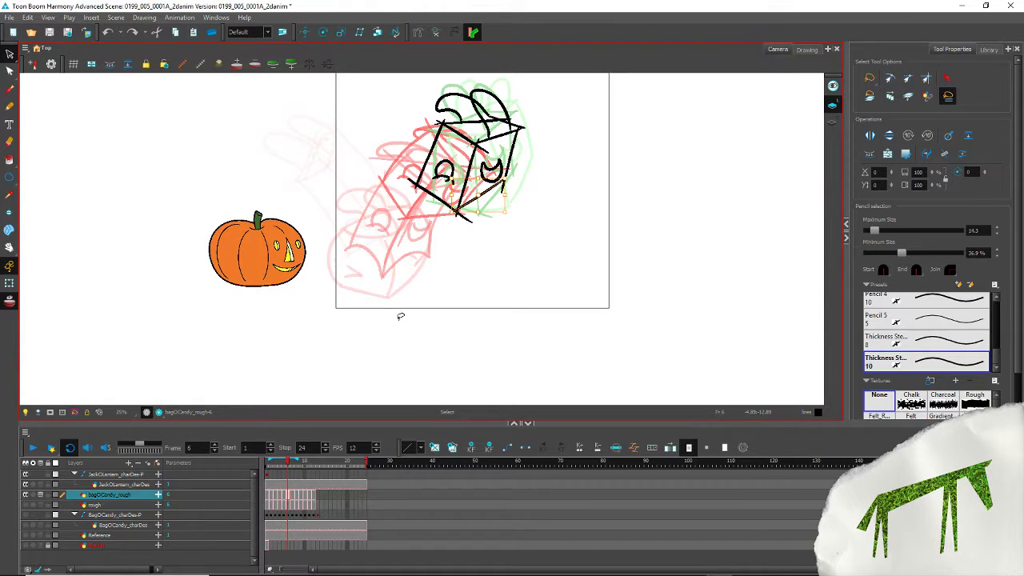
click(490, 164)
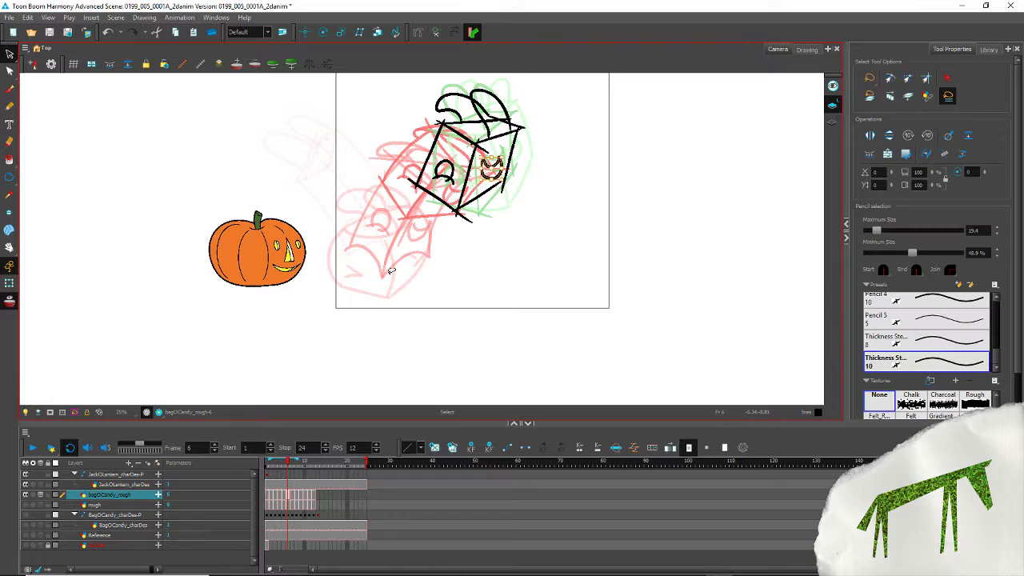
click(391, 271)
Step: In frame 7, raise both bottom edges of the bag and the crescent mark on its right face
key(period)
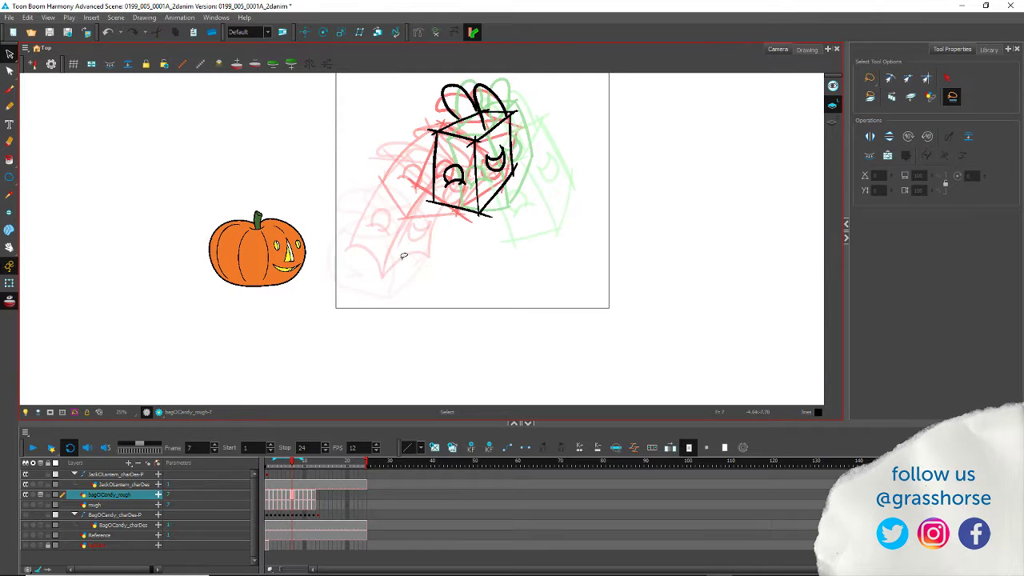
click(459, 212)
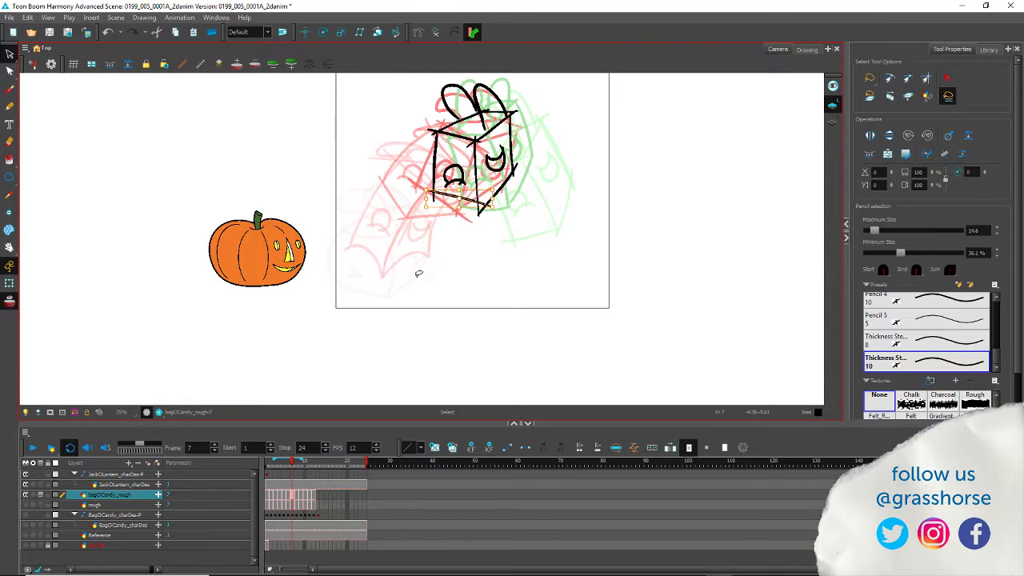
click(507, 207)
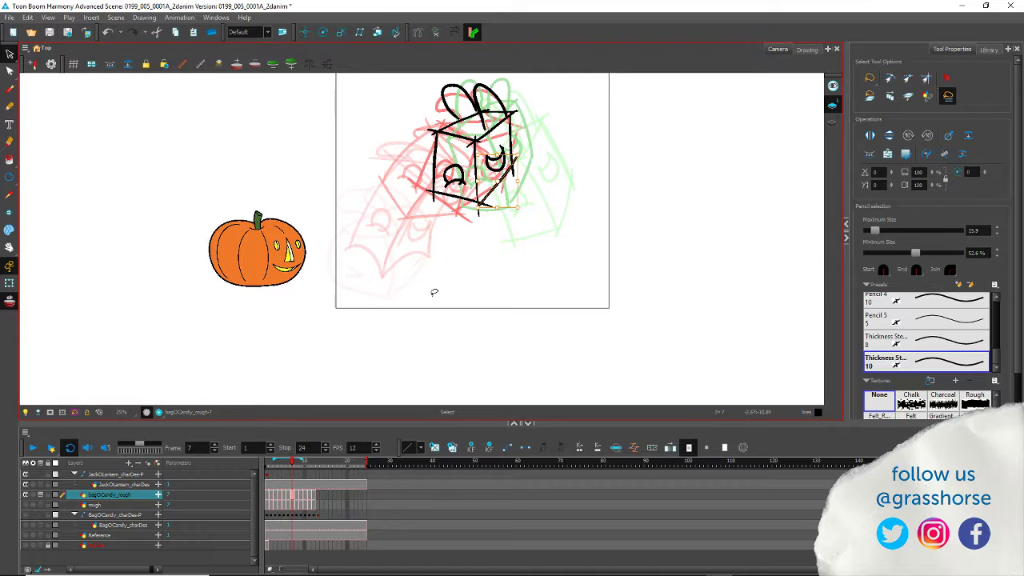
click(495, 151)
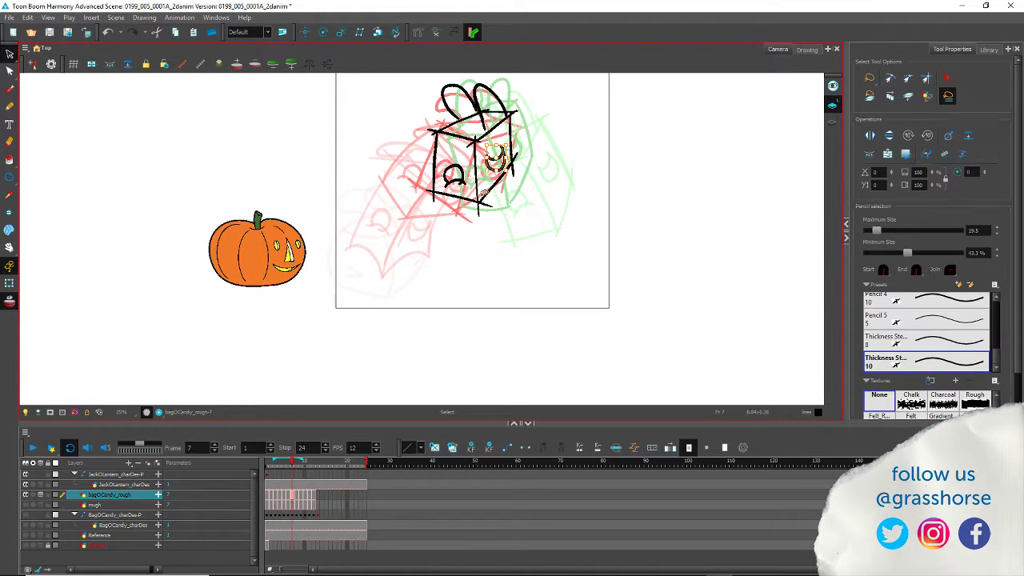
click(401, 206)
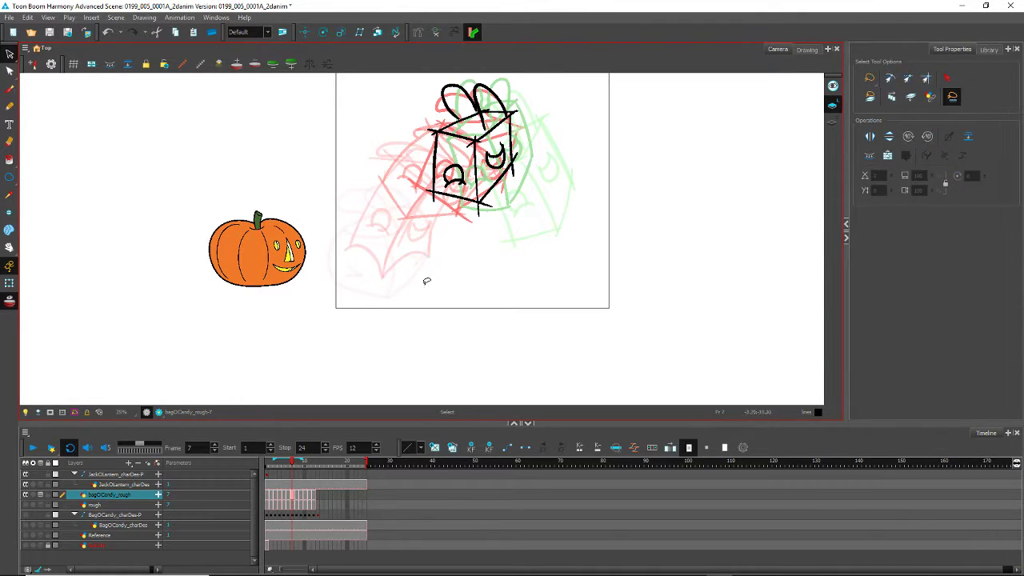
Step: In frame 8, nudge the bag's bottom edge slightly upward
key(period)
click(486, 193)
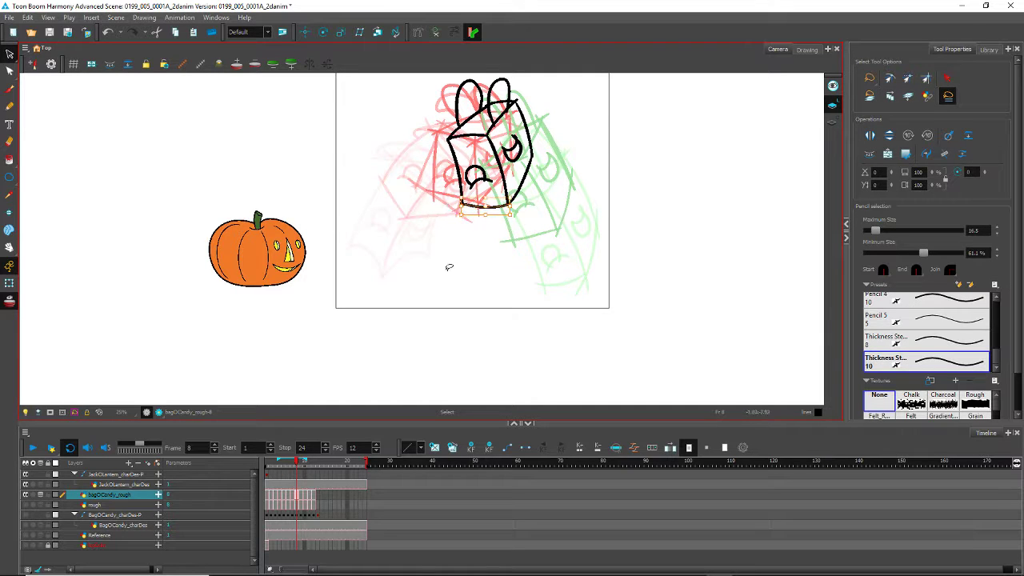
click(437, 255)
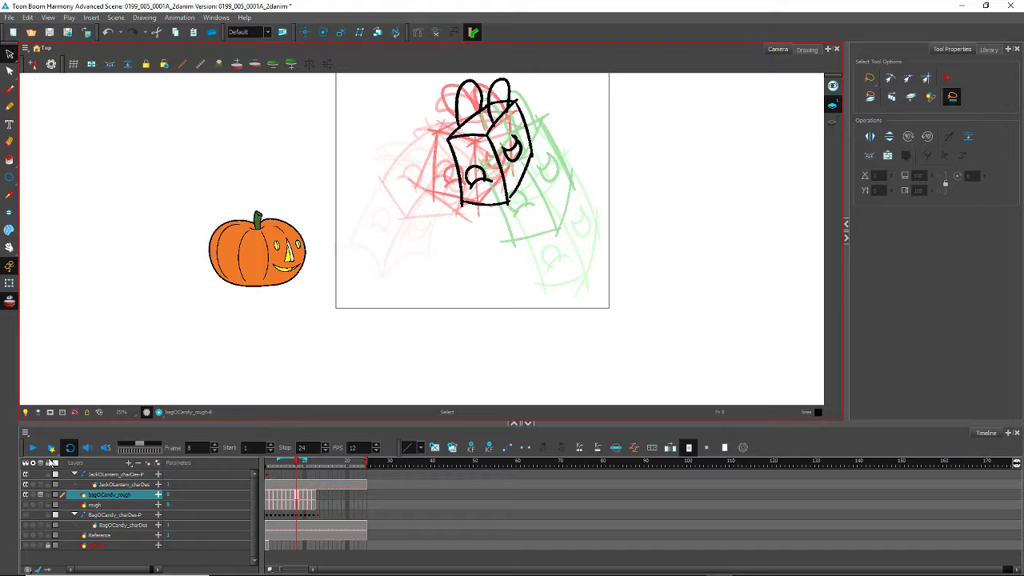
Step: Play back the shortened bag drawings and compare frames 6 and 7
click(32, 447)
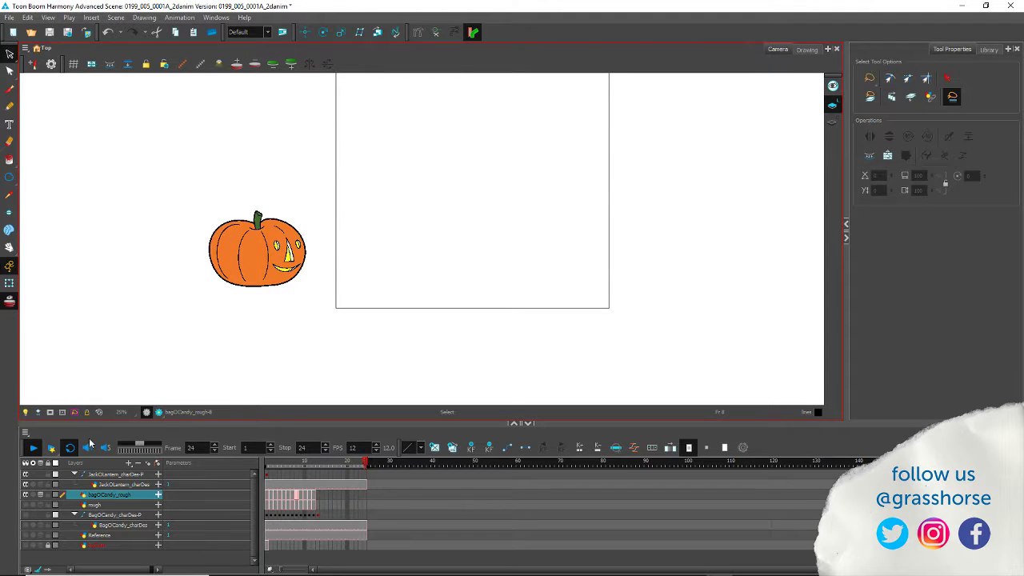
key(Return)
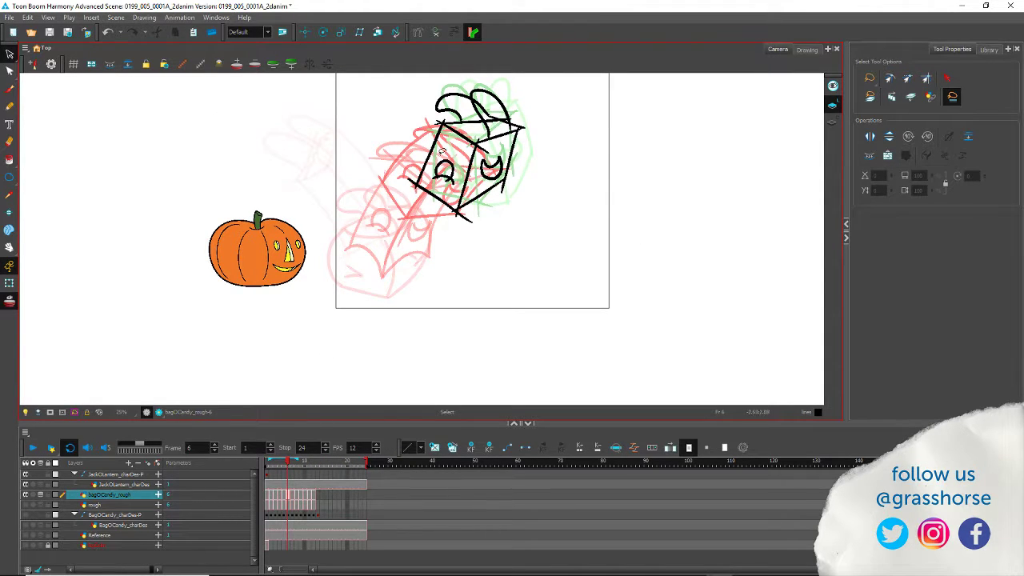
key(period)
key(comma)
key(period)
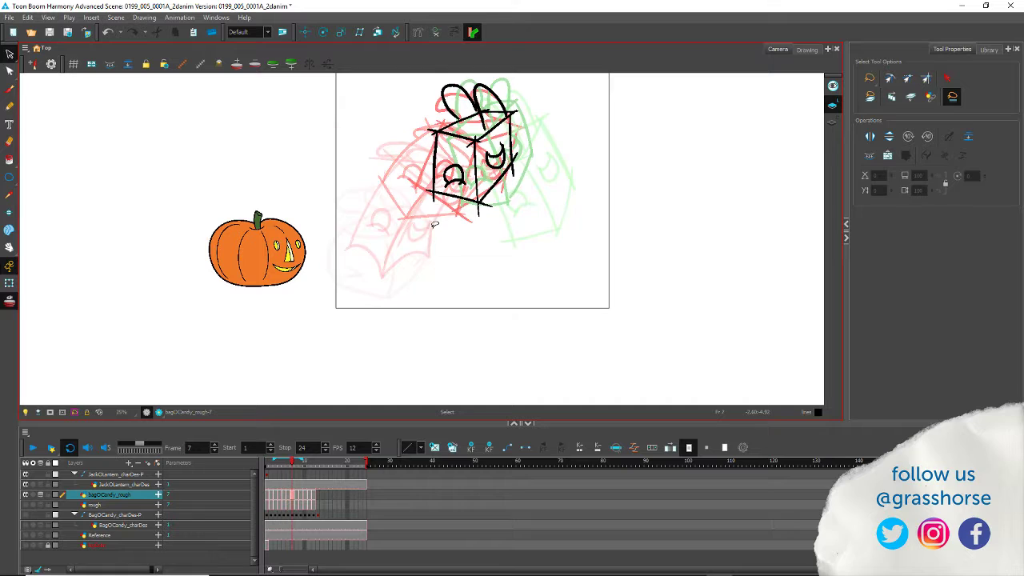
Step: Redraw the left, right and centre vertical edges of the frame 7 bag as curved Pencil strokes, replacing the straight ones
scroll(386, 187, up, 4)
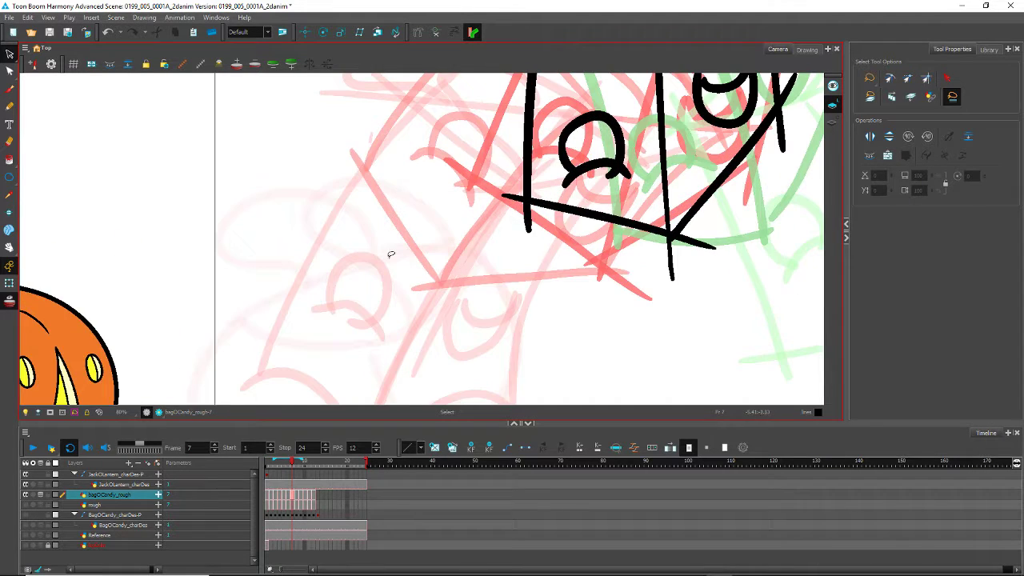
scroll(430, 158, down, 4)
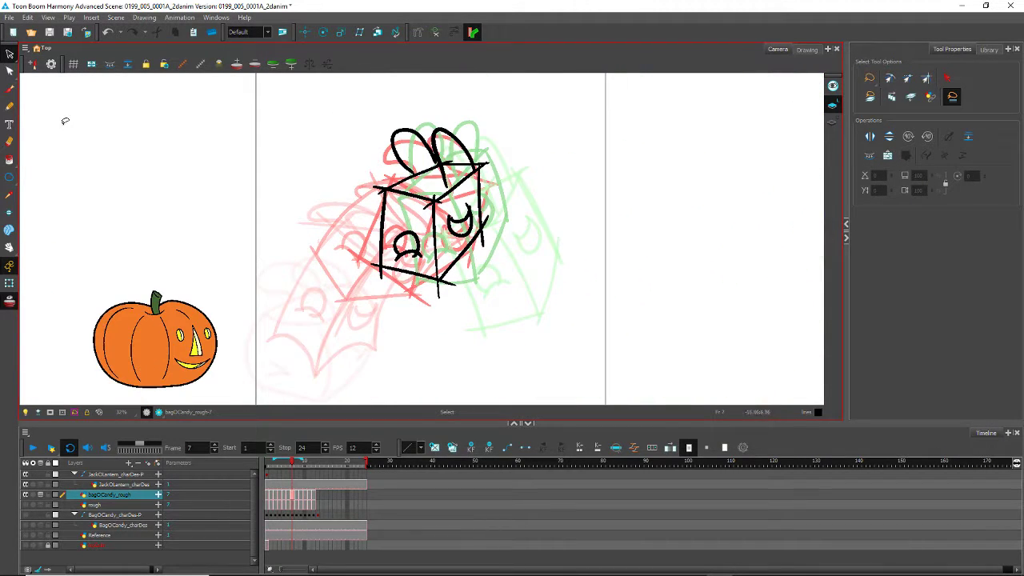
click(11, 107)
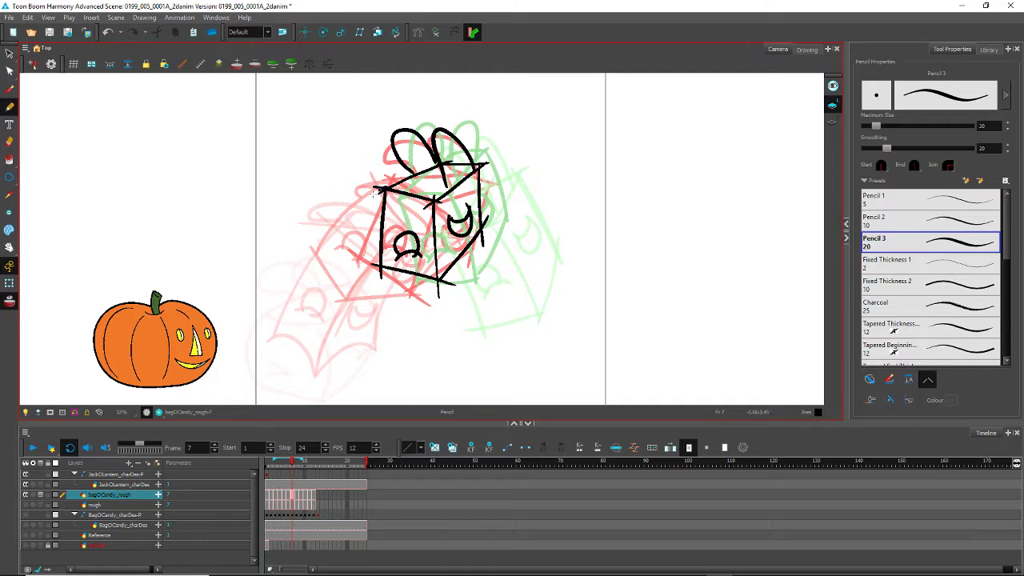
mouse_move(374, 190)
mouse_down()
mouse_move(360, 233)
mouse_move(382, 277)
mouse_up()
drag(478, 163, 490, 236)
drag(431, 204, 439, 280)
click(7, 54)
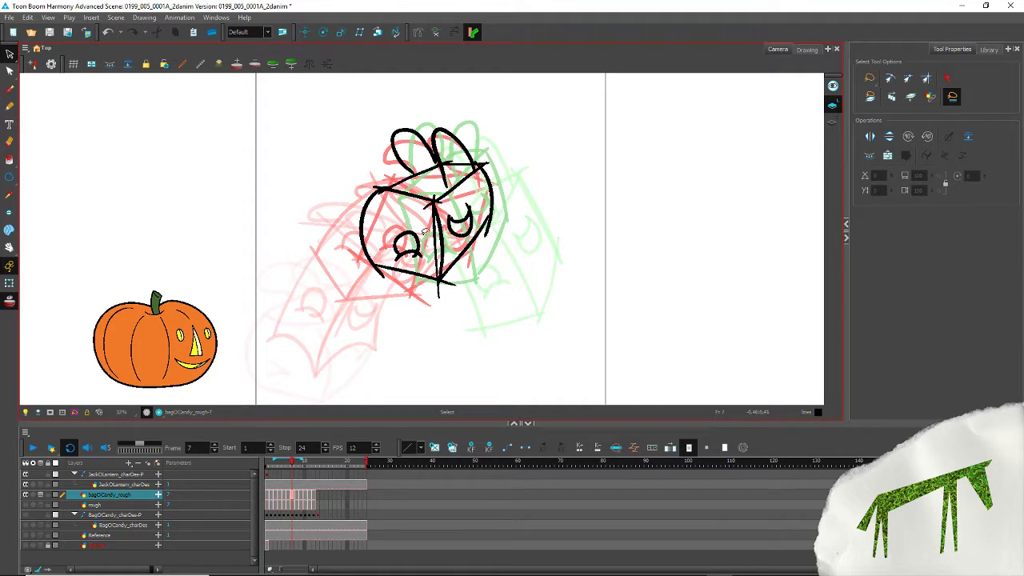
Step: Play back the animation to check the curved bag in frame 7
scroll(253, 231, down, 5)
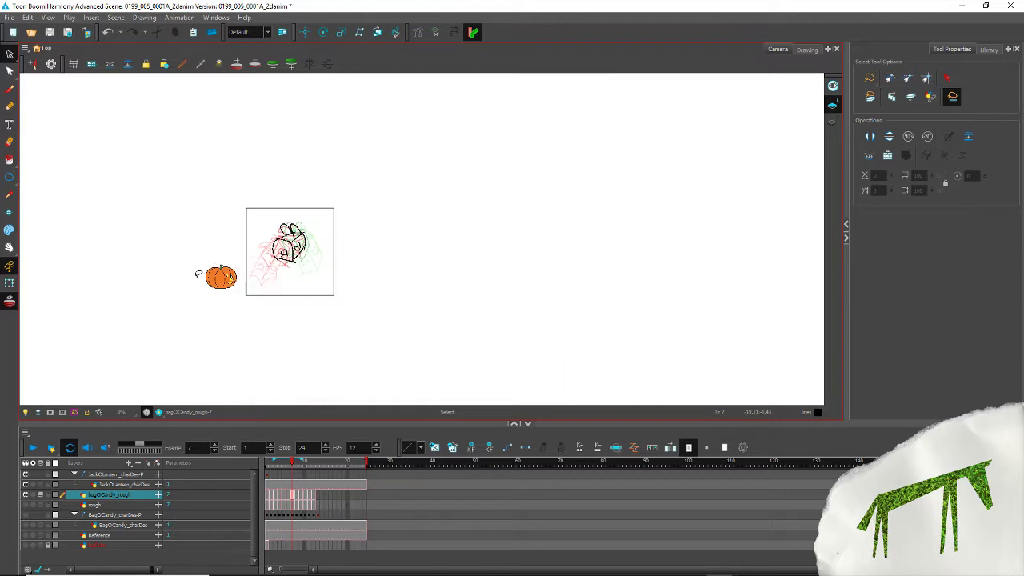
scroll(274, 257, up, 5)
click(32, 447)
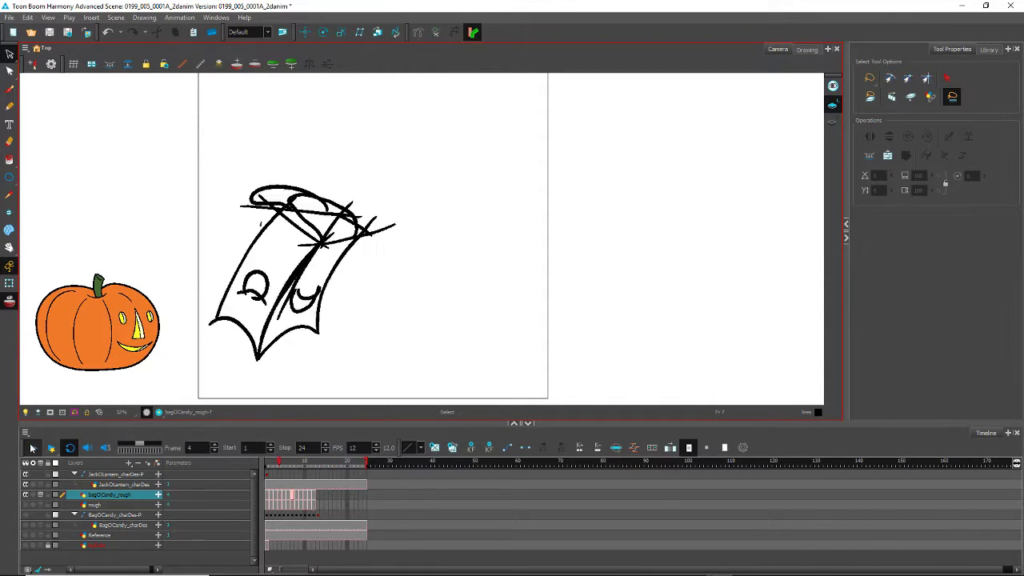
key(Return)
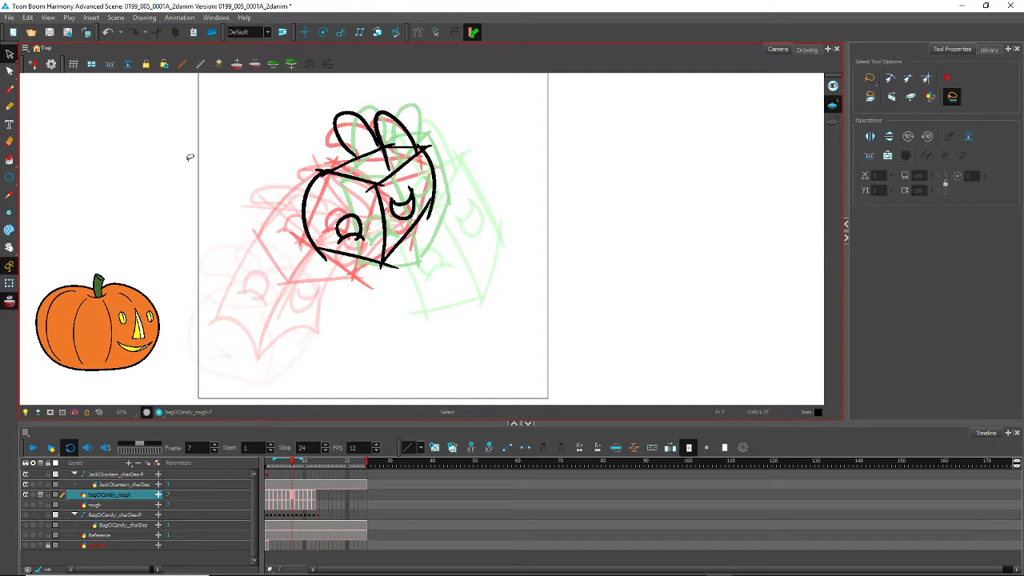
Step: Redraw the left edge of the frame 7 bag with a gentler curve, replacing the bulging one, and play back the animation
click(9, 106)
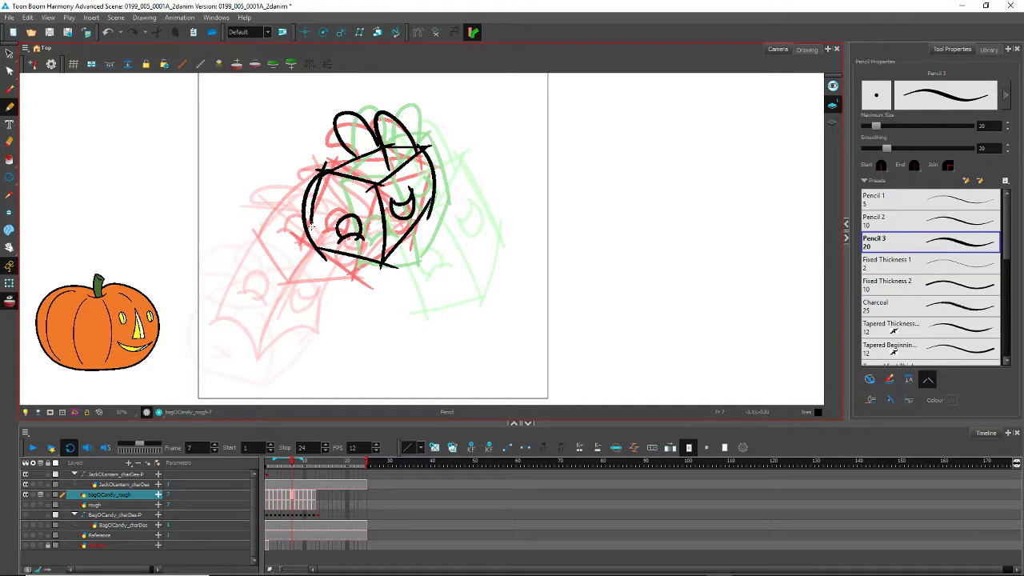
click(9, 52)
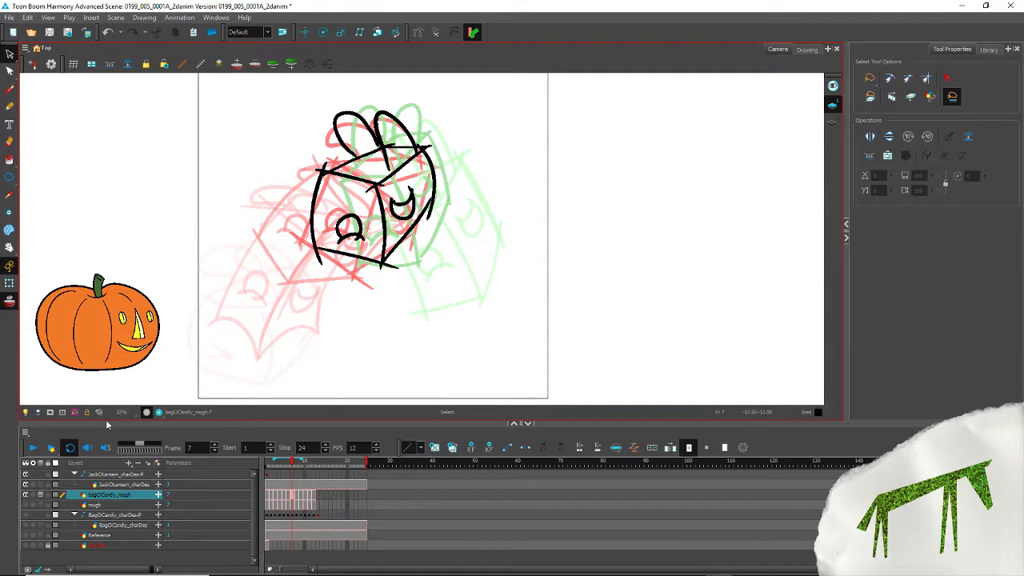
click(32, 448)
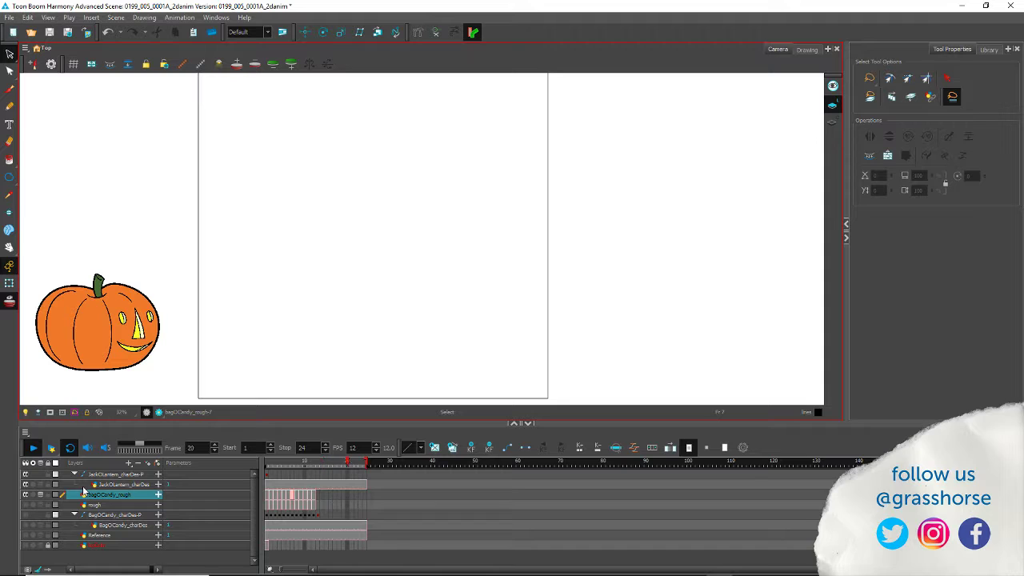
click(33, 447)
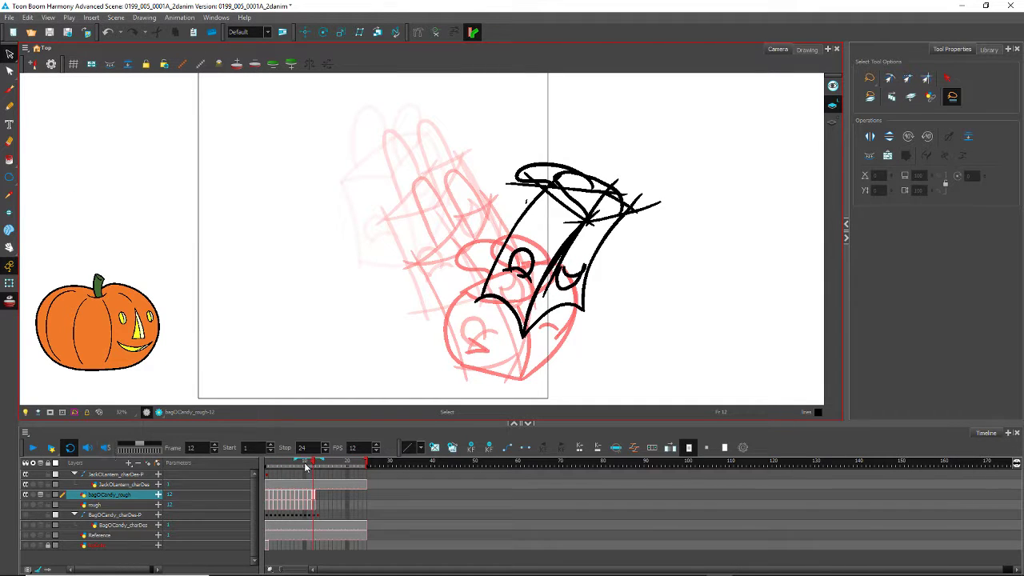
Step: Redraw the left and right edges of the frame 6 bag as curved Pencil strokes, replacing the straight ones
drag(304, 467, 288, 462)
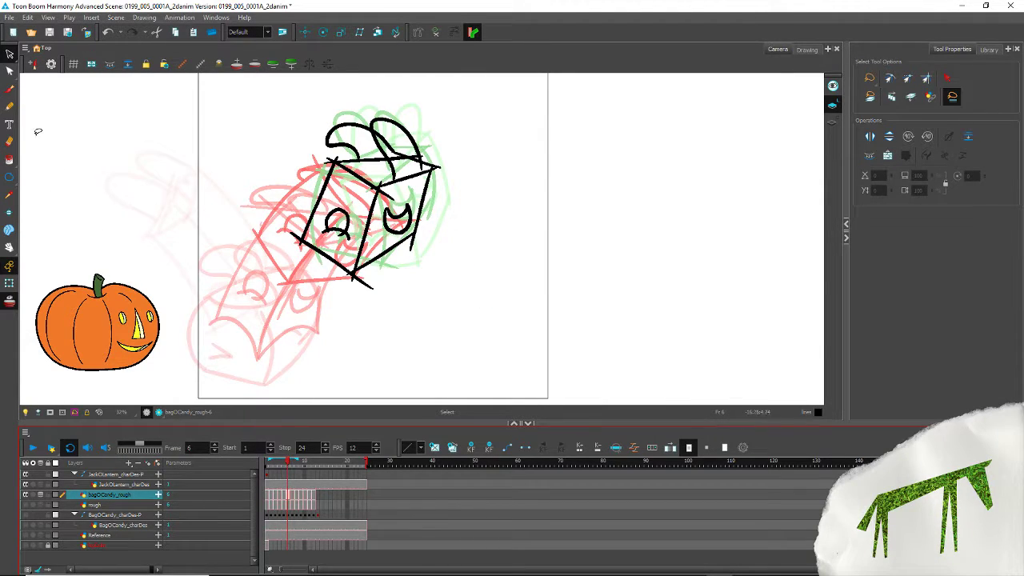
click(10, 105)
drag(339, 158, 330, 163)
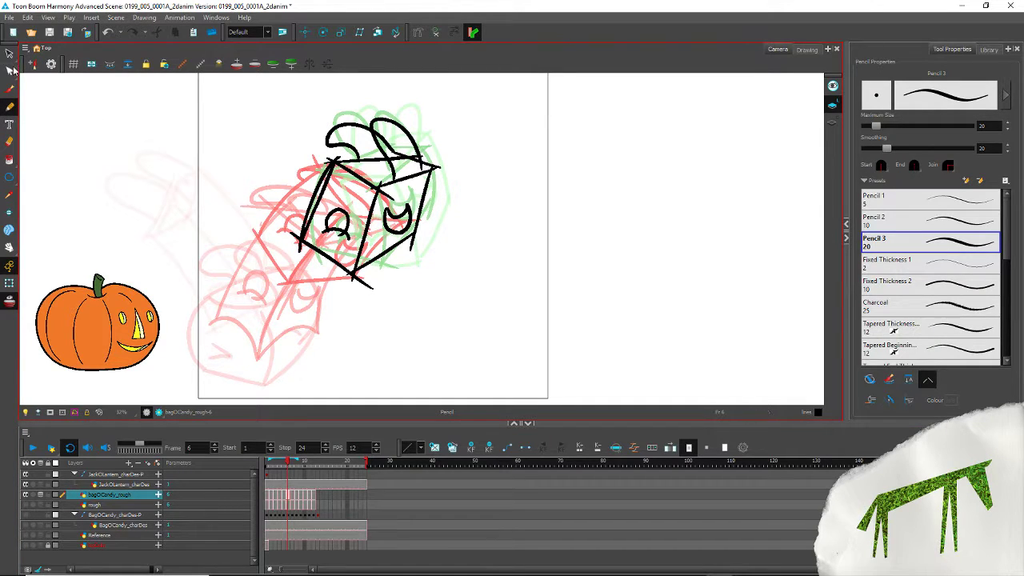
click(9, 53)
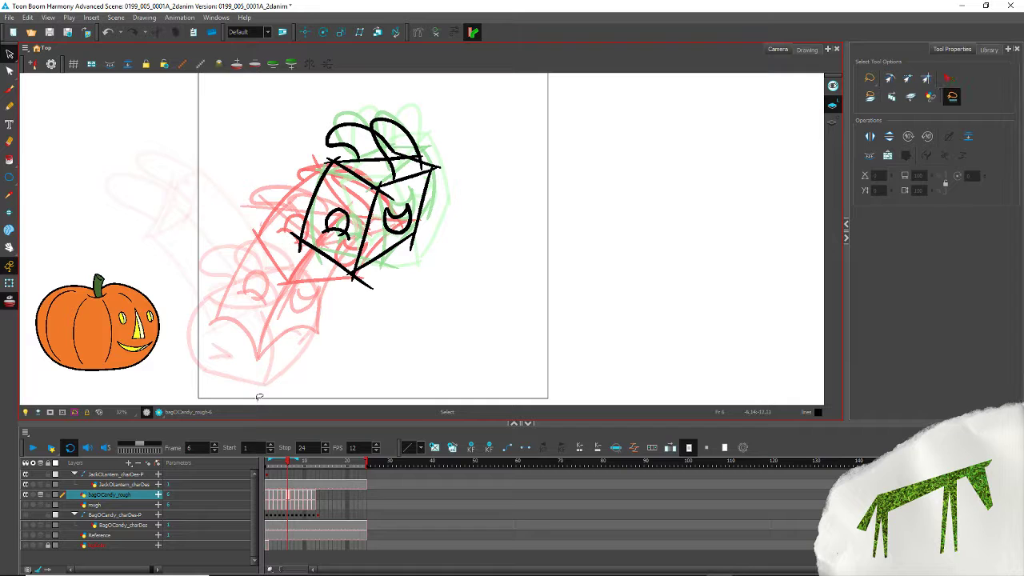
click(10, 106)
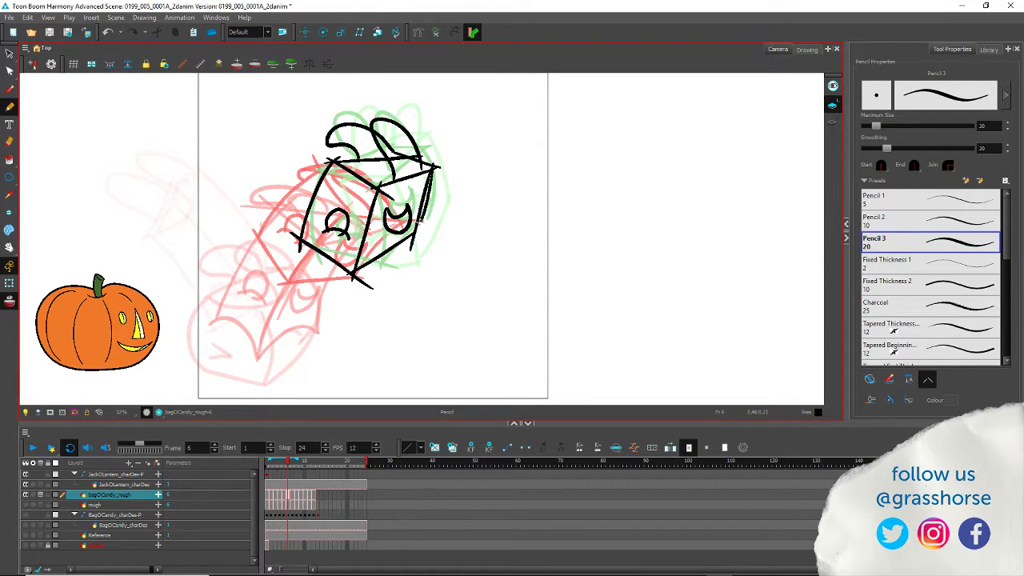
key(ctrl+z)
key(alt+s)
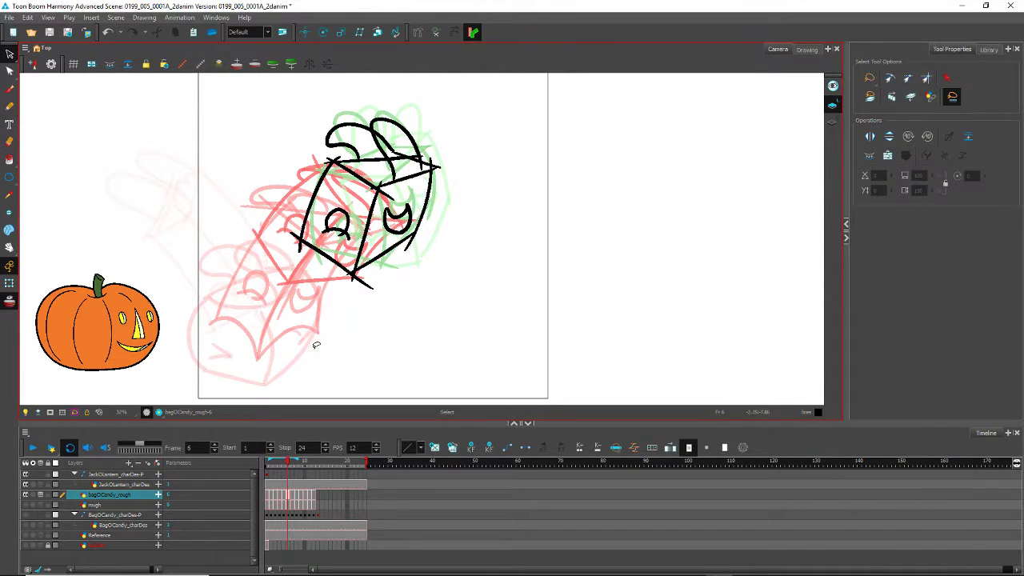
Step: Play back the animation to check the curved bag edges in frame 6
click(32, 447)
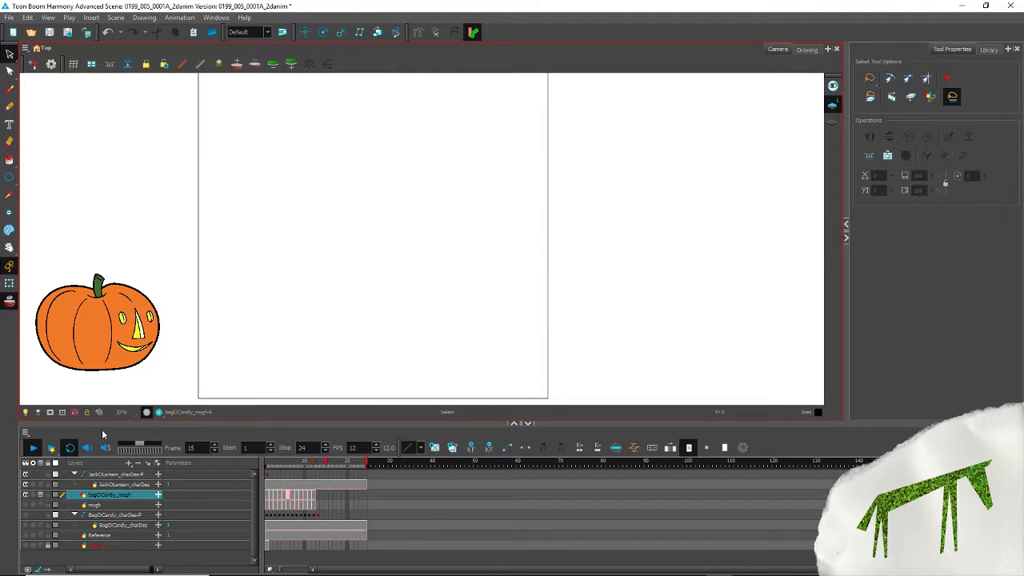
click(33, 448)
drag(337, 460, 285, 471)
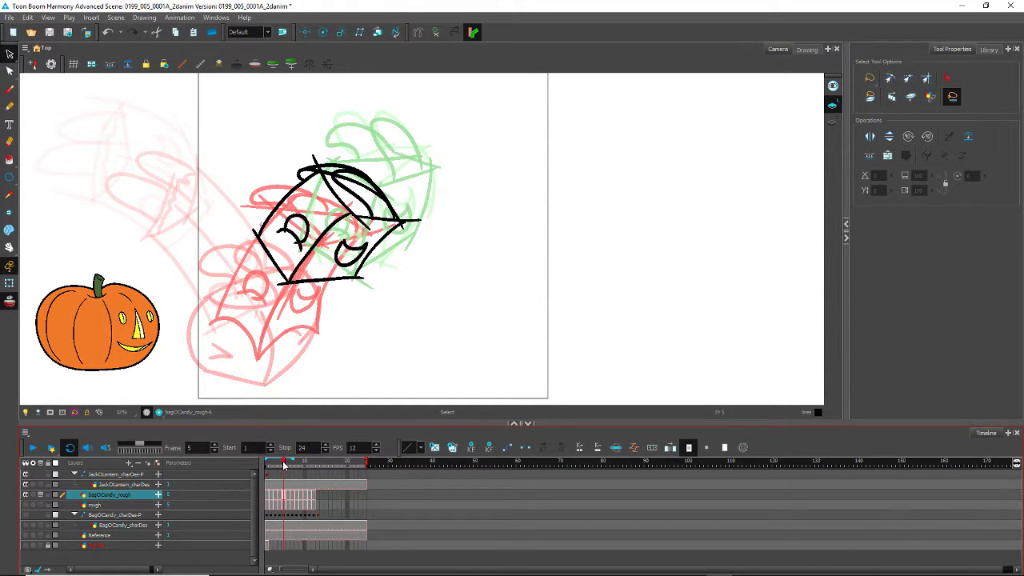
Step: Redraw both handles of the frame 6 bag as flattened Pencil loops folded over its opening, replacing the raised ones
drag(286, 464, 291, 469)
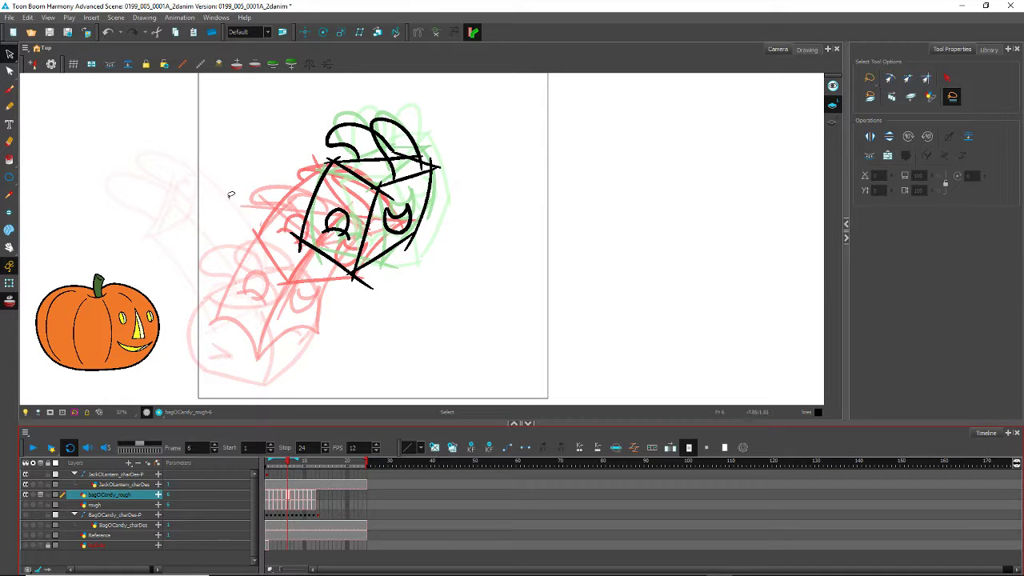
scroll(297, 183, up, 4)
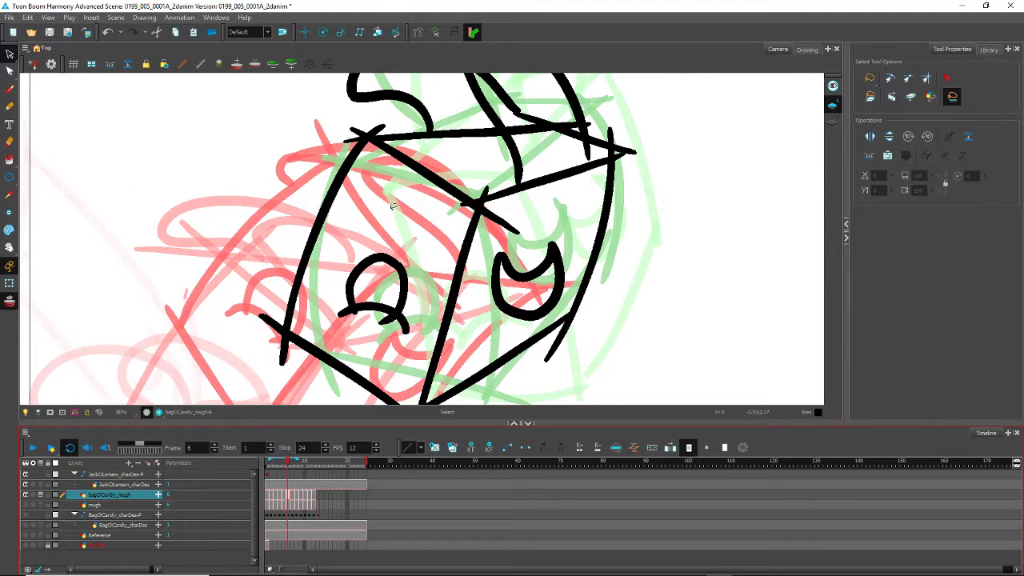
drag(346, 210, 319, 318)
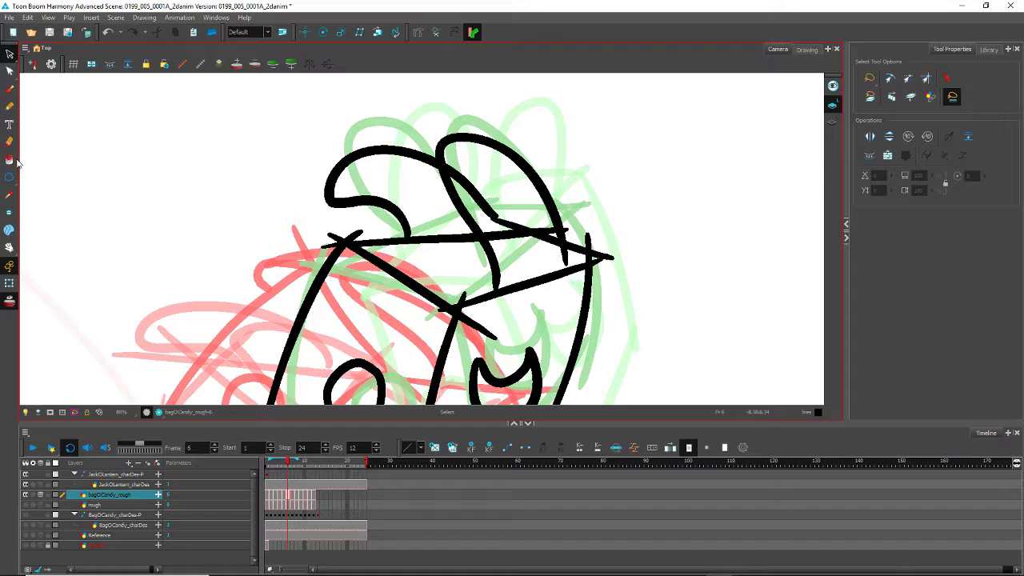
click(10, 105)
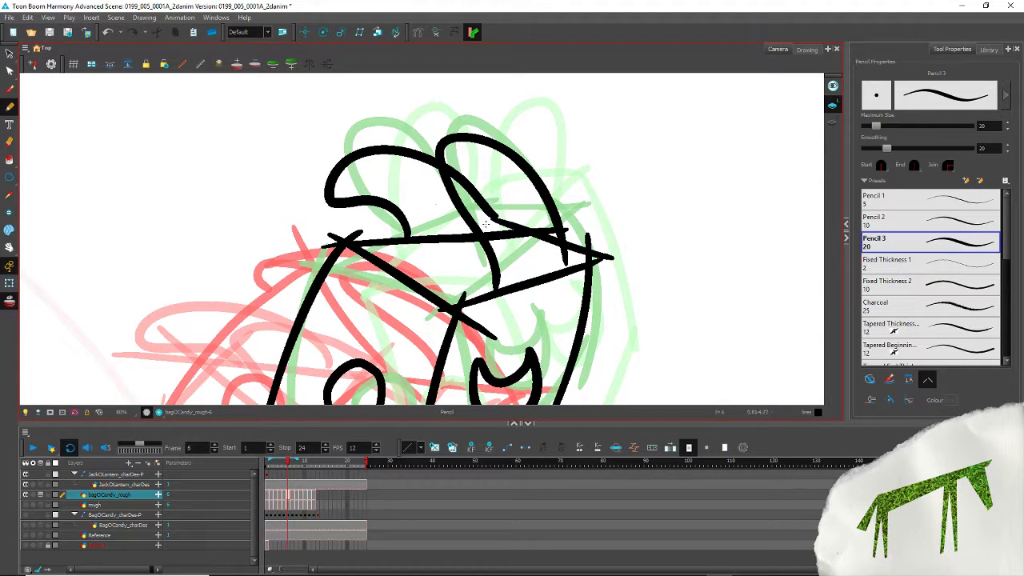
mouse_move(498, 231)
mouse_down()
mouse_move(468, 211)
mouse_move(393, 205)
mouse_move(317, 230)
mouse_move(303, 271)
mouse_move(299, 256)
mouse_up()
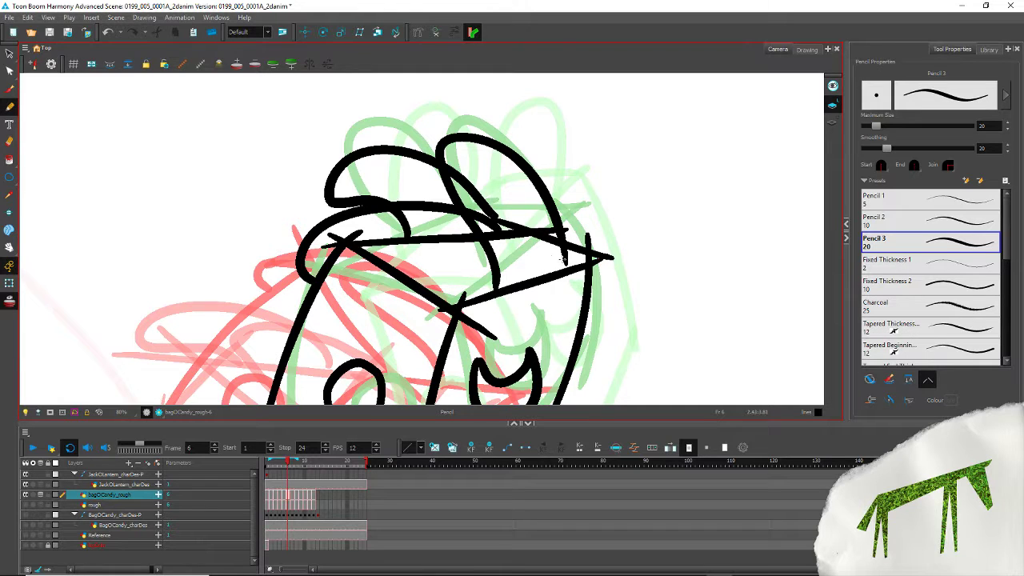
mouse_move(565, 262)
mouse_down()
mouse_move(476, 224)
mouse_move(391, 212)
mouse_move(376, 236)
mouse_move(496, 288)
mouse_up()
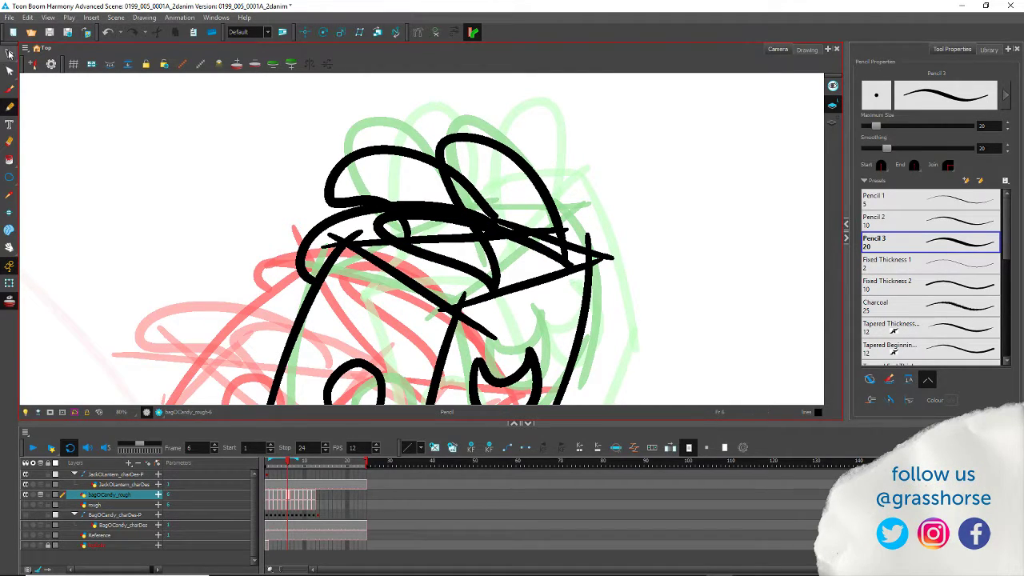
click(10, 54)
drag(511, 171, 328, 150)
key(Delete)
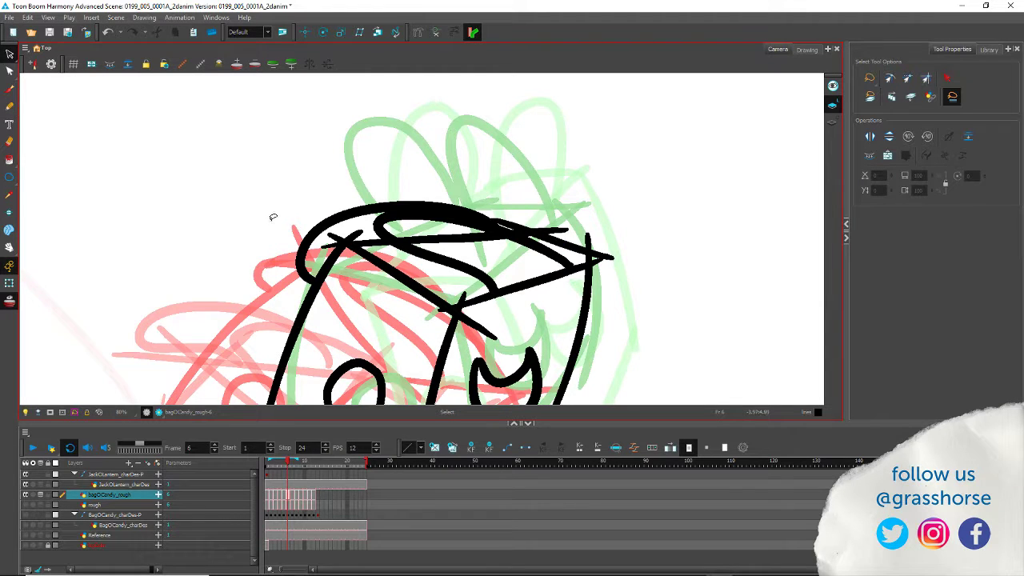
Step: Redraw both handles of the frame 7 bag as low loops trailing to the left, deleting the old upright loops
key(period)
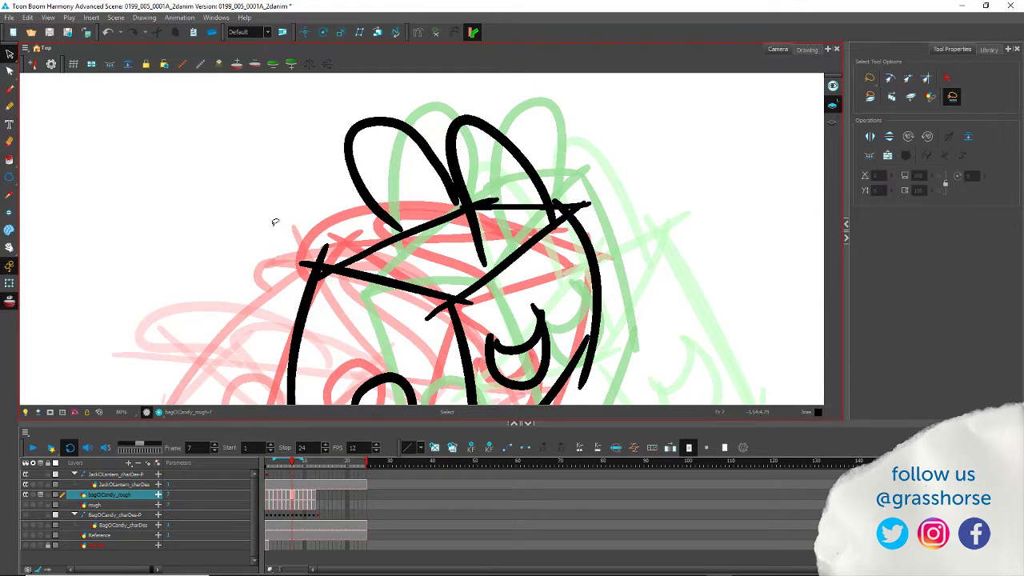
click(9, 105)
mouse_move(452, 206)
mouse_down()
mouse_move(356, 208)
mouse_move(291, 240)
mouse_move(324, 251)
mouse_move(408, 225)
mouse_up()
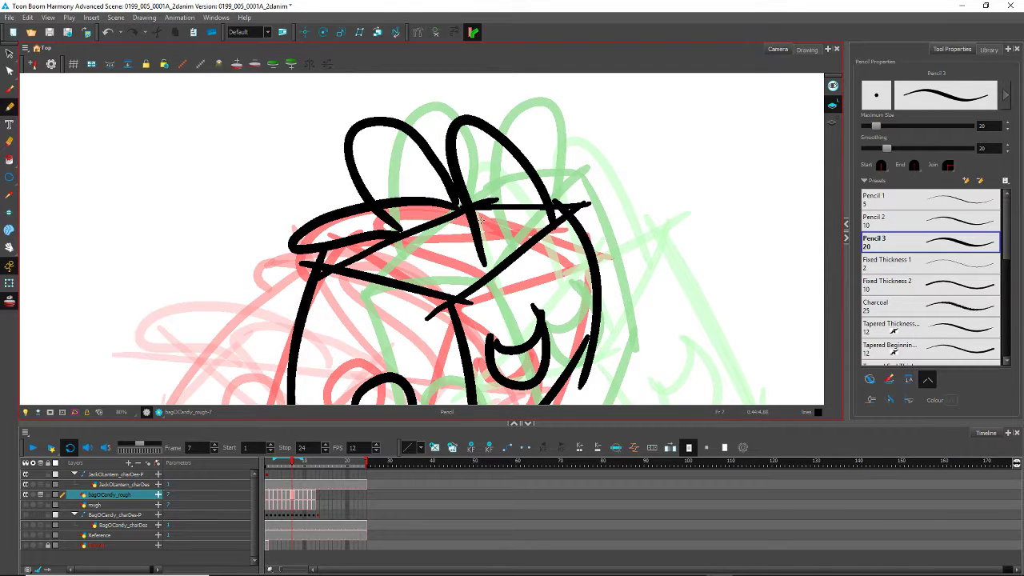
mouse_move(552, 220)
mouse_down()
mouse_move(493, 165)
mouse_move(390, 158)
mouse_move(382, 171)
mouse_move(459, 237)
mouse_move(483, 284)
mouse_up()
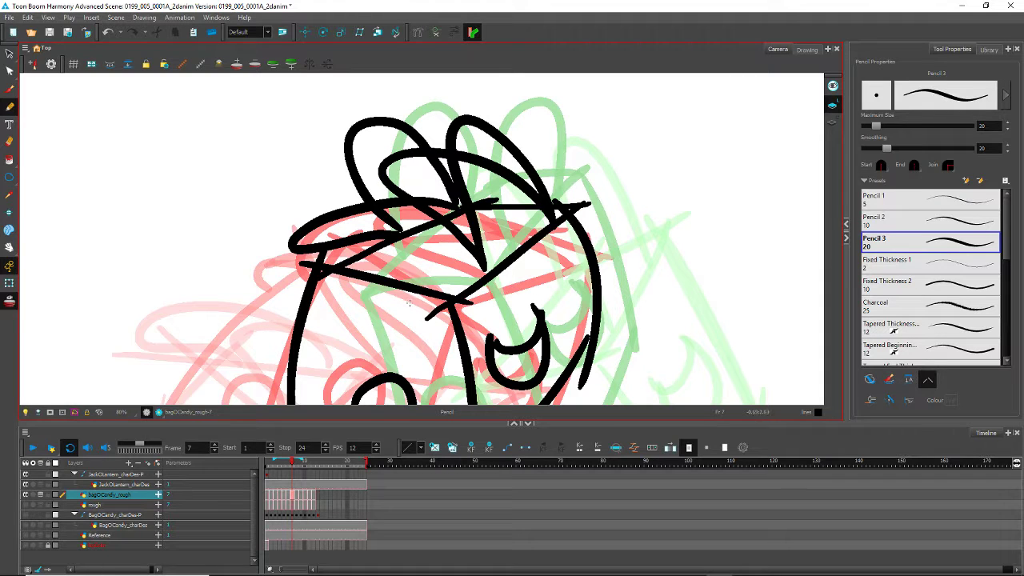
click(10, 54)
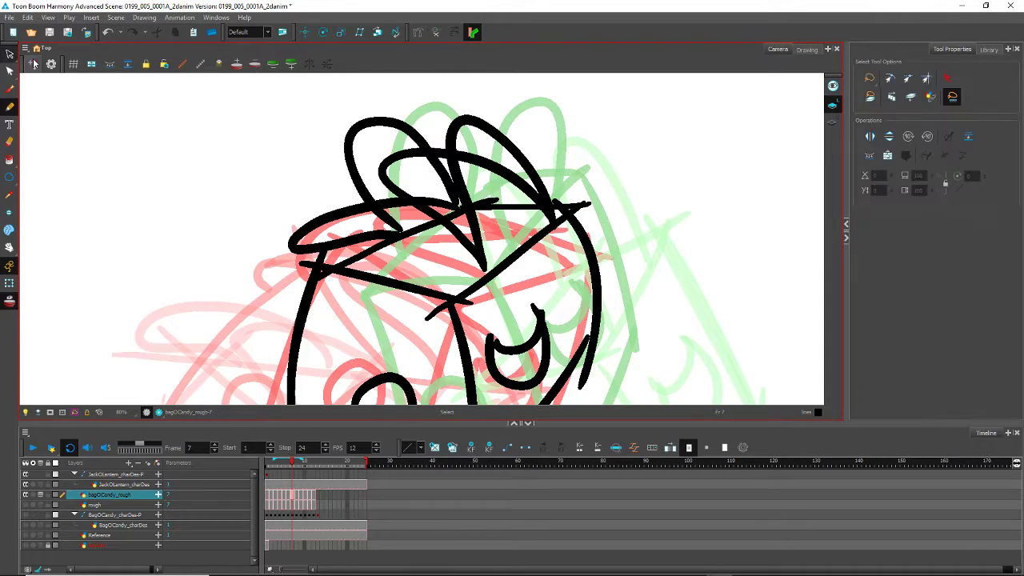
drag(326, 126, 372, 140)
key(Delete)
drag(452, 113, 460, 142)
key(Delete)
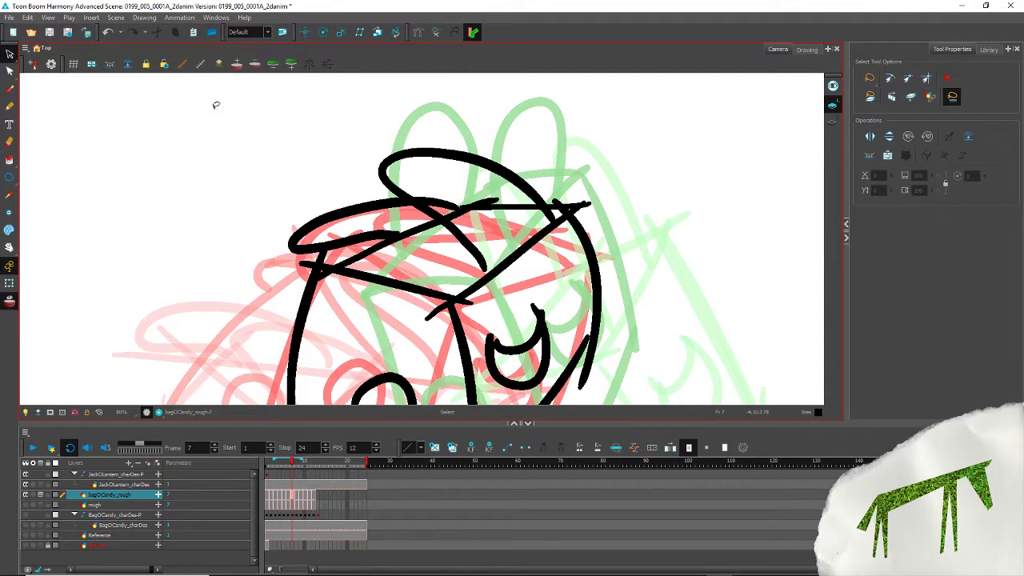
Step: Draw two lower handle loops leaning left on the frame 8 bag with the Pencil
key(period)
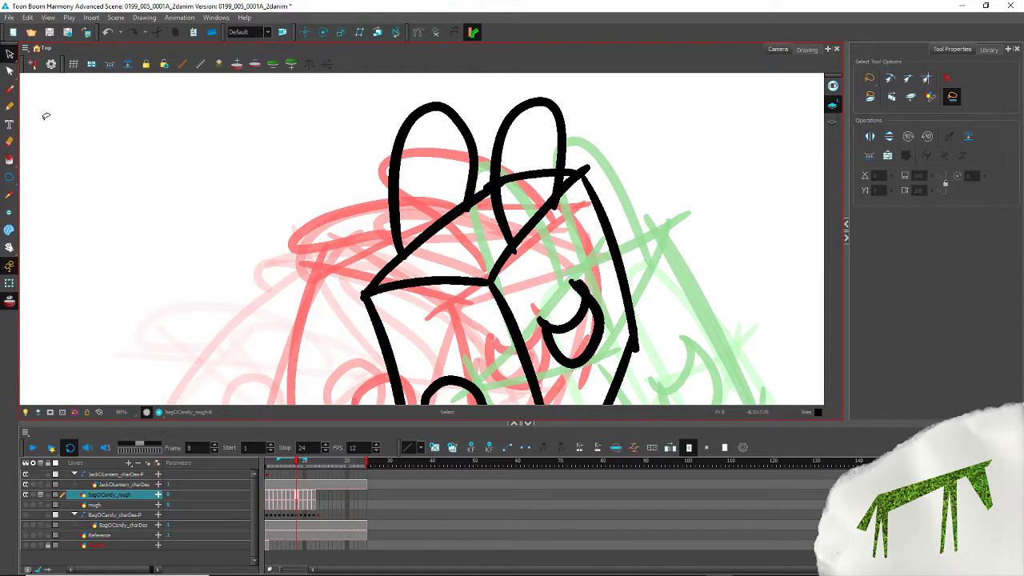
click(9, 106)
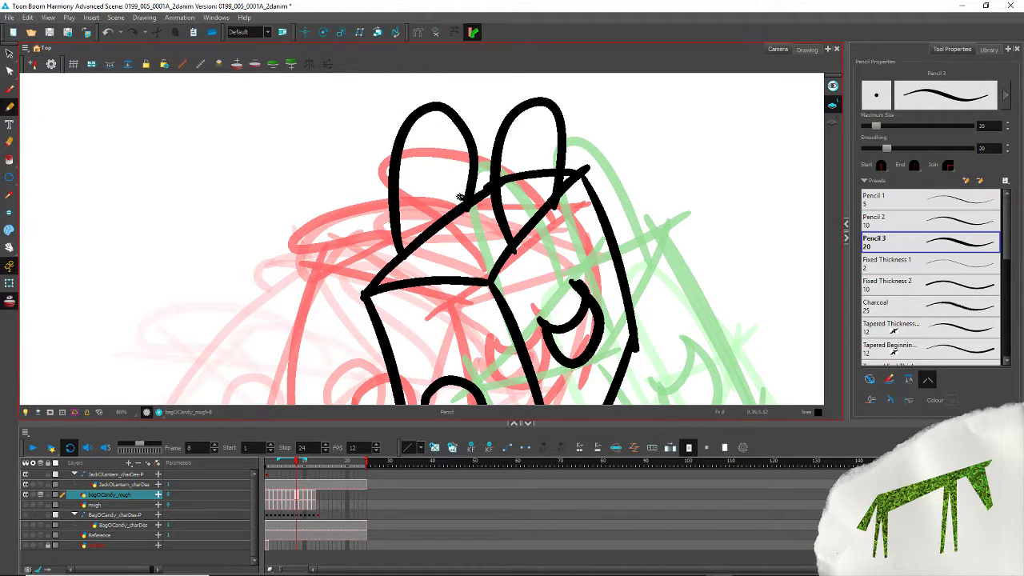
mouse_move(460, 197)
mouse_down()
mouse_move(370, 188)
mouse_move(327, 198)
mouse_move(308, 220)
mouse_move(417, 239)
mouse_up()
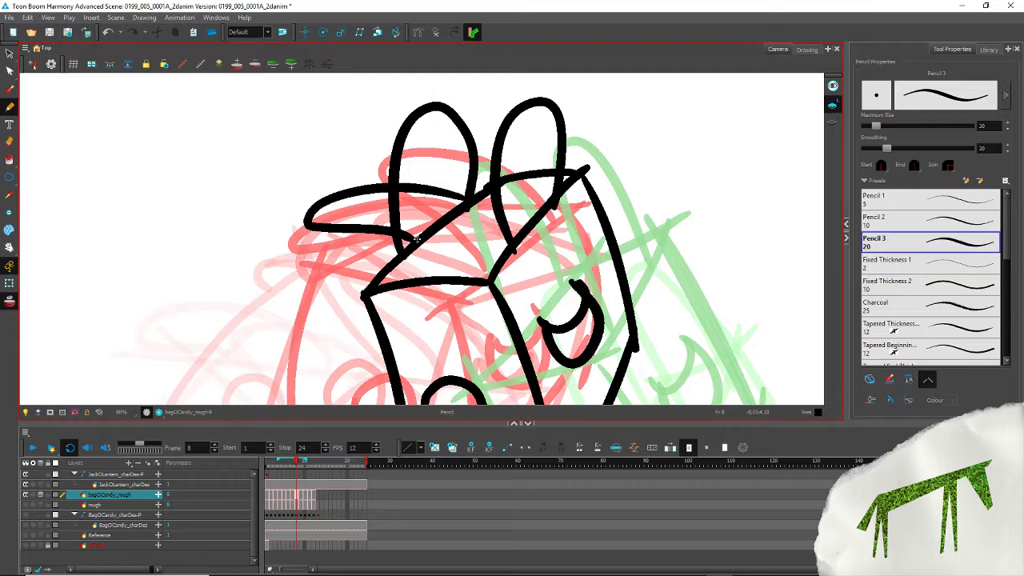
drag(547, 198, 457, 158)
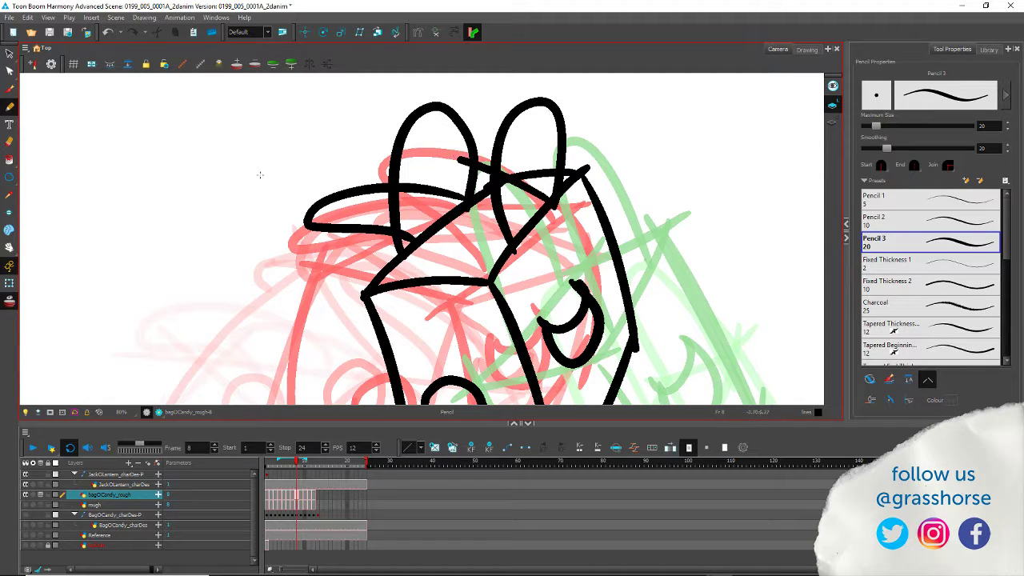
key(ctrl+z)
mouse_move(548, 199)
mouse_down()
mouse_move(491, 156)
mouse_move(427, 143)
mouse_move(417, 154)
mouse_move(433, 187)
mouse_move(471, 221)
mouse_move(460, 133)
mouse_move(491, 142)
mouse_move(543, 183)
mouse_up()
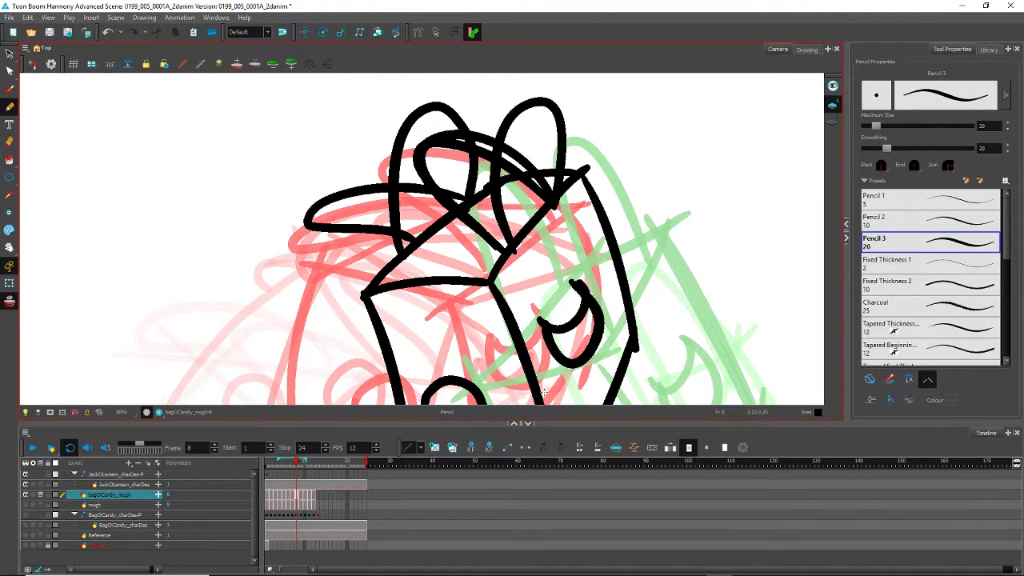
Step: Delete the two old upright handles and the surplus handle stroke from the frame 8 bag
key(alt+s)
click(513, 114)
key(Delete)
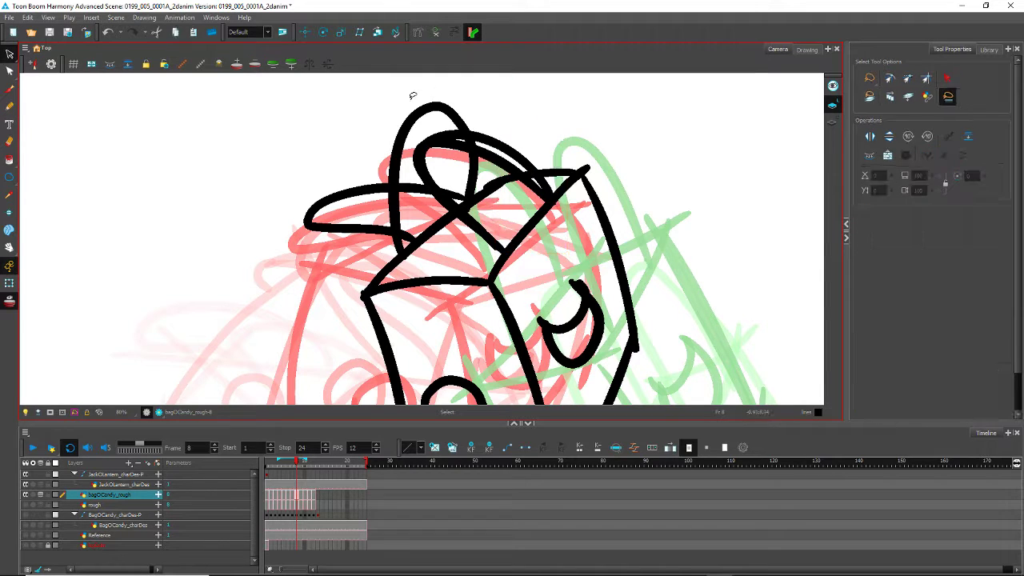
click(419, 111)
key(Delete)
click(488, 160)
key(Delete)
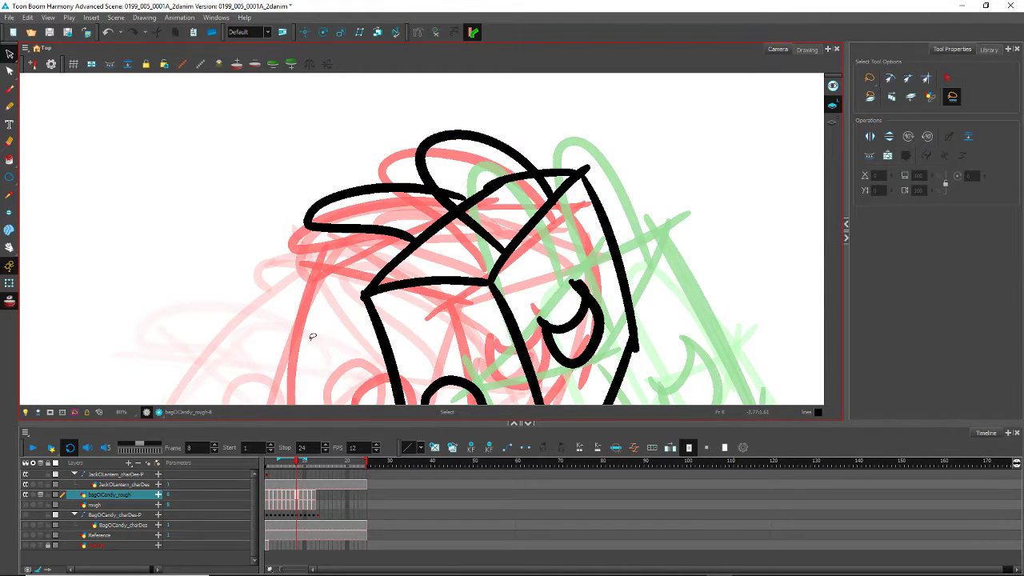
Step: Flip back and forth through the neighbouring drawings around frames 7 and 8 to compare the handle movement
key(comma)
key(period)
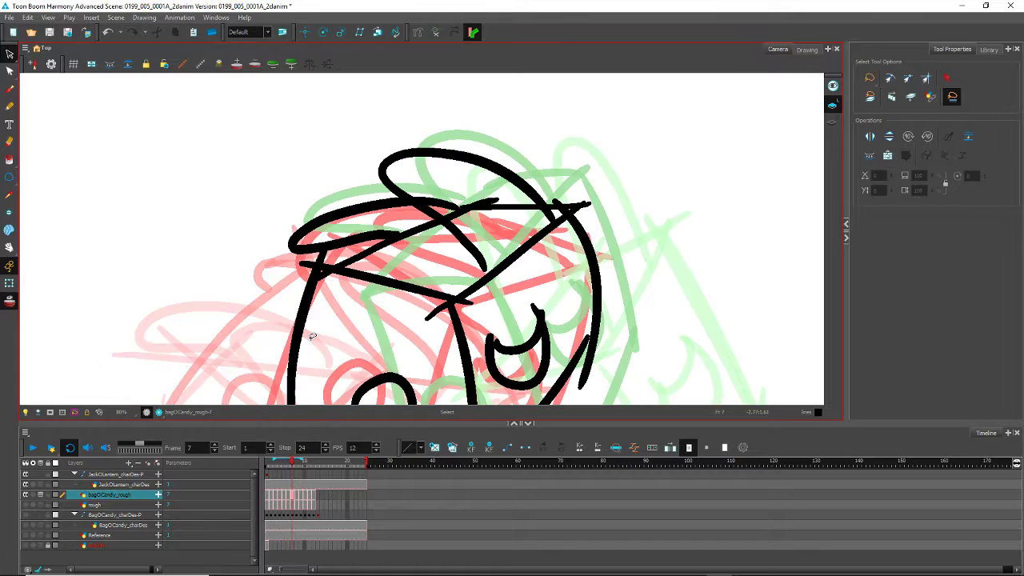
key(period)
key(comma)
key(comma)
key(comma)
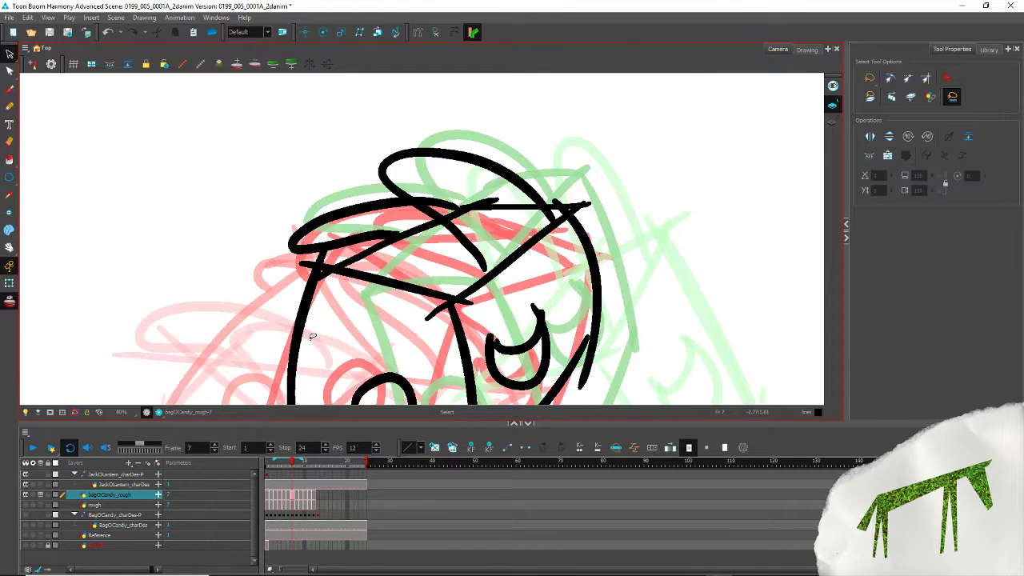
key(period)
key(period)
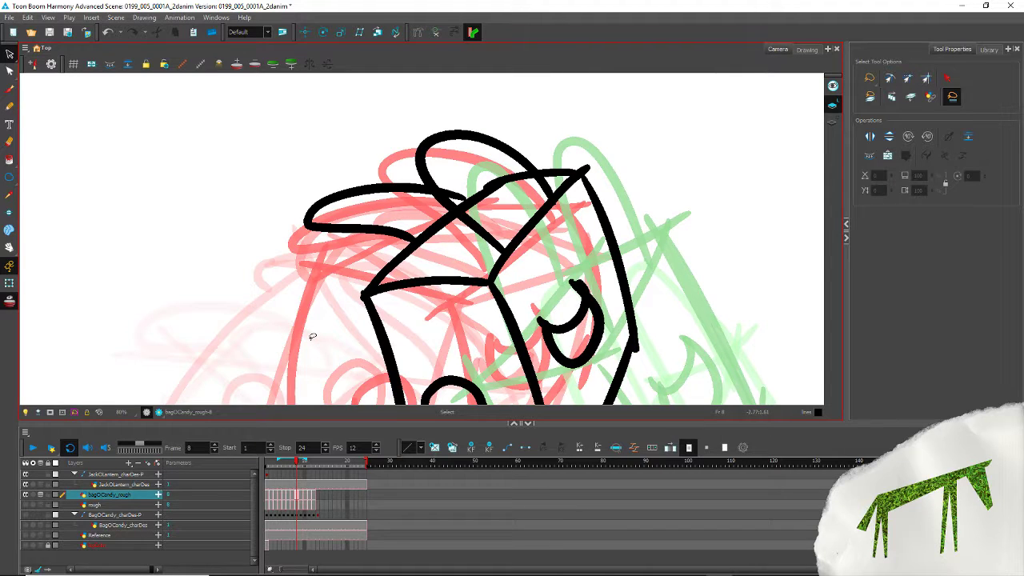
key(period)
key(comma)
key(period)
key(comma)
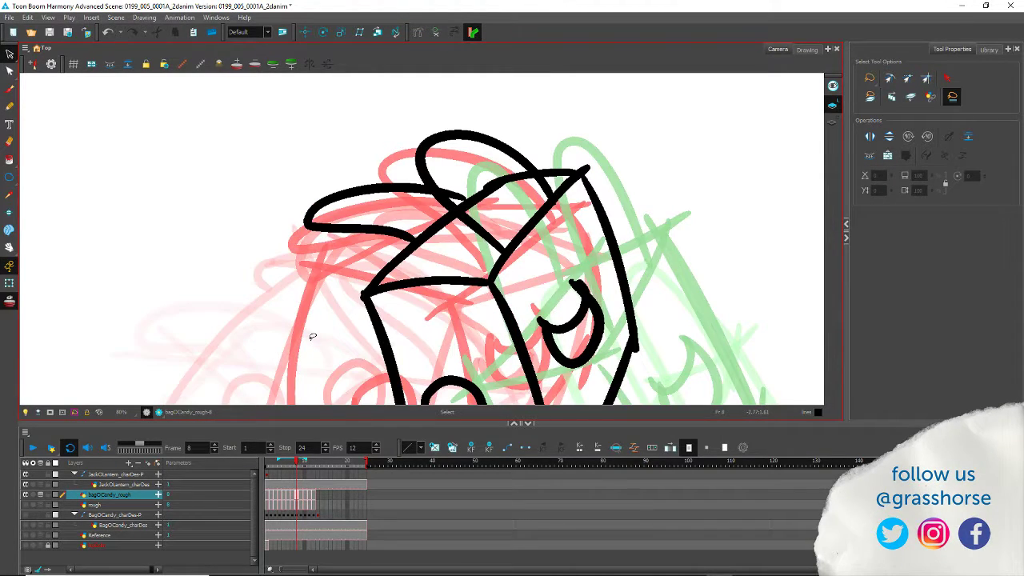
key(period)
Step: Play back the animation to check the redrawn handles, and step through to the frame 12 drawing
scroll(388, 288, down, 4)
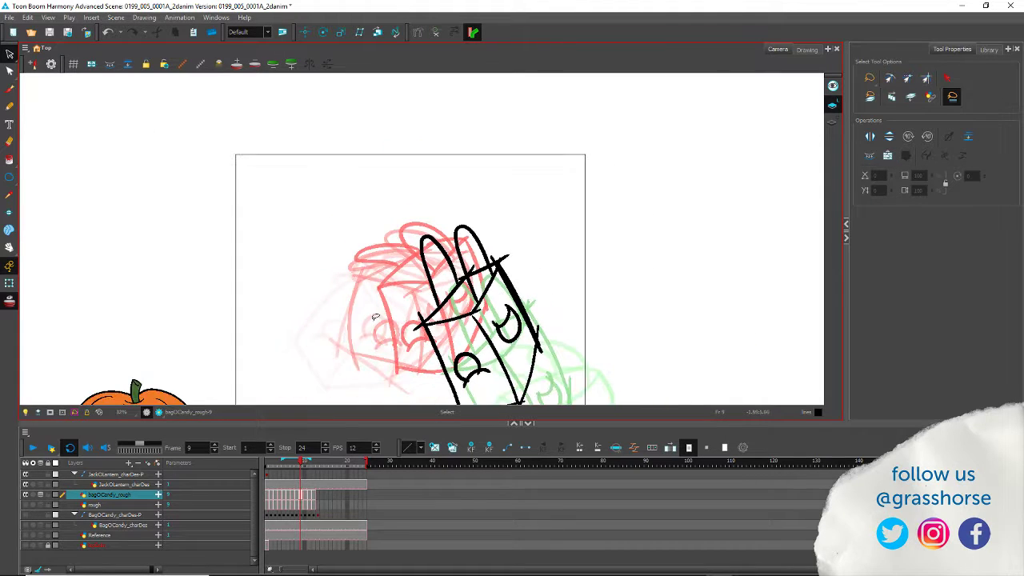
drag(347, 370, 344, 295)
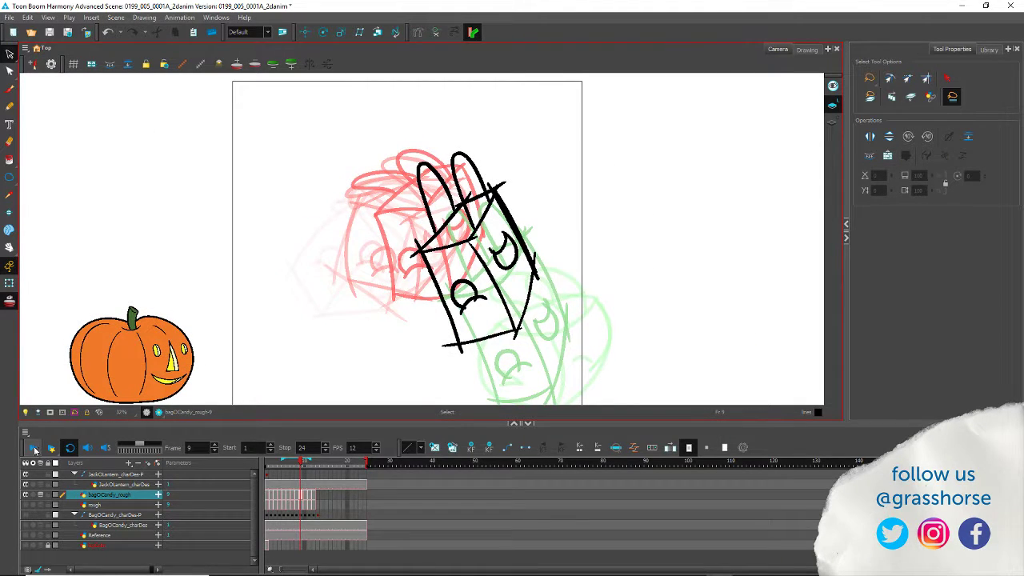
click(33, 449)
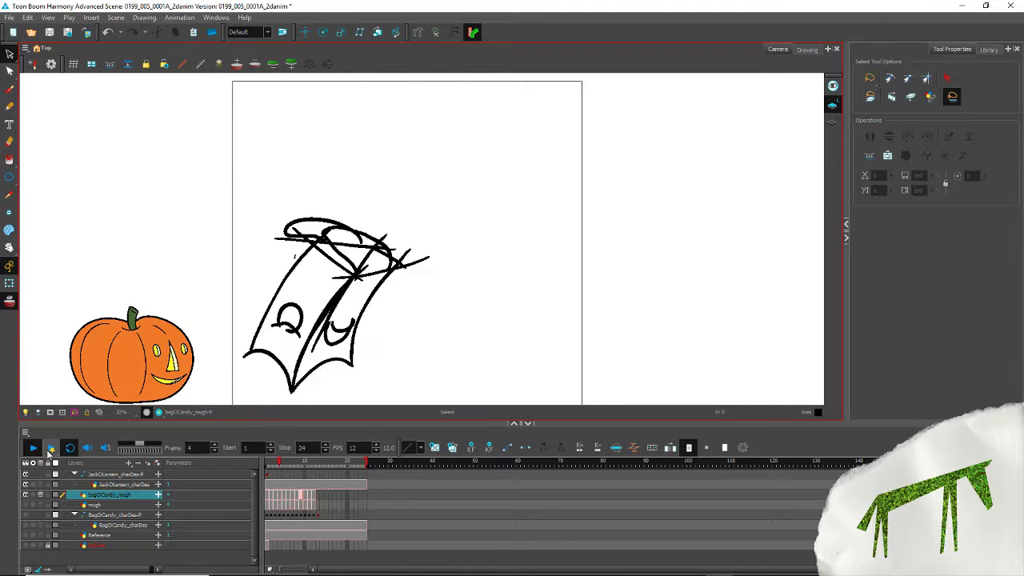
click(33, 448)
key(period)
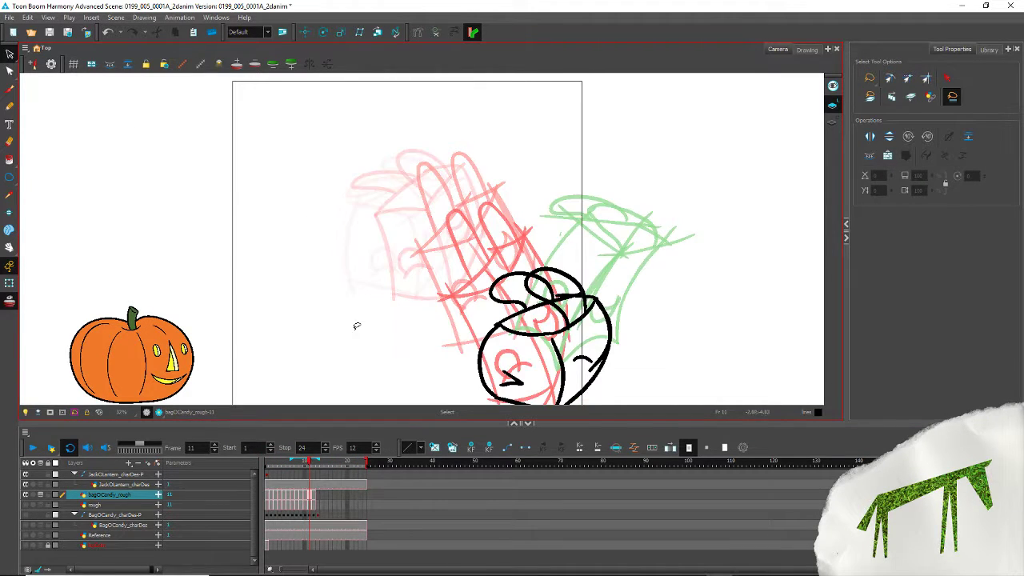
key(period)
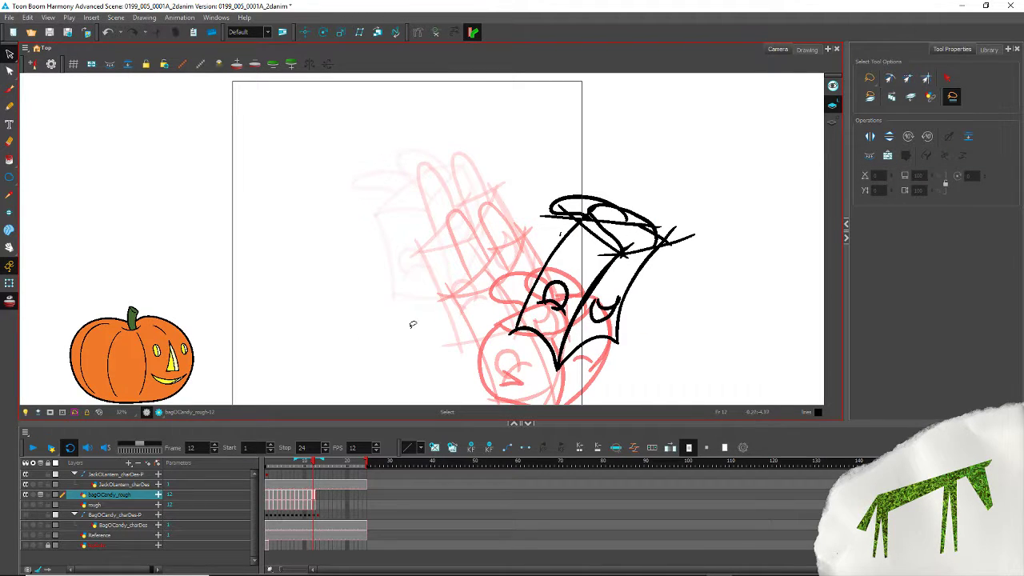
Step: Flip forward and back through the candy bag drawings between frames 12 and 4 to examine the line work for doubled strokes
key(period)
key(period)
key(period)
key(period)
key(comma)
key(comma)
key(comma)
key(comma)
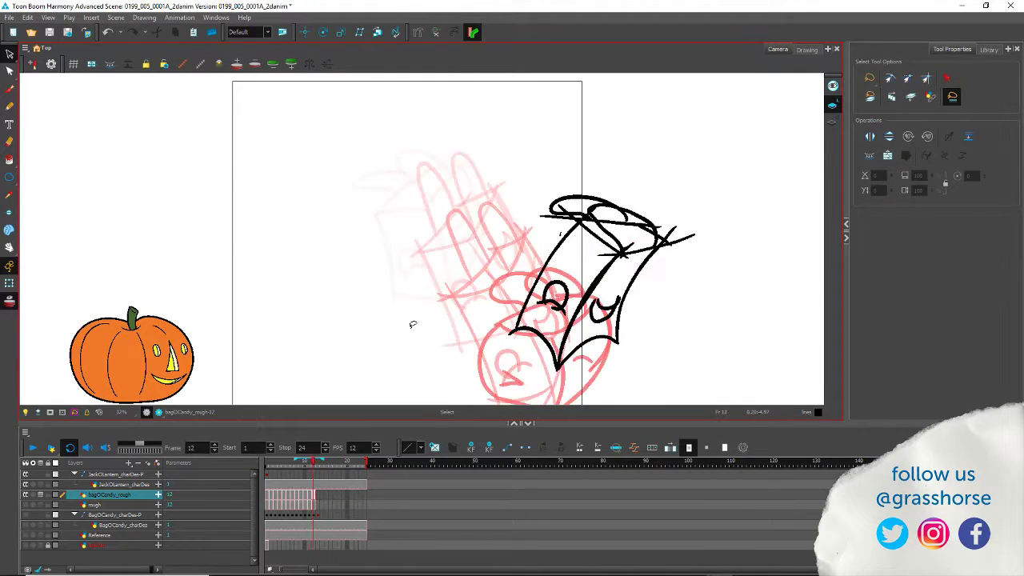
key(comma)
key(comma)
key(comma)
key(comma)
key(comma)
key(comma)
key(comma)
key(comma)
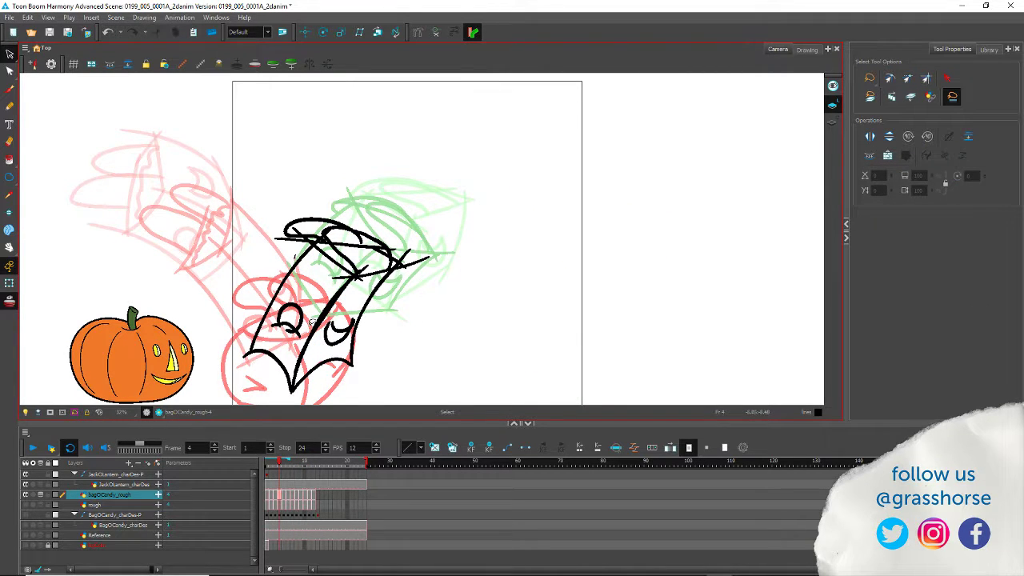
Step: Delete the duplicate stroke over the centre fold line of the frame 4 bag
click(326, 302)
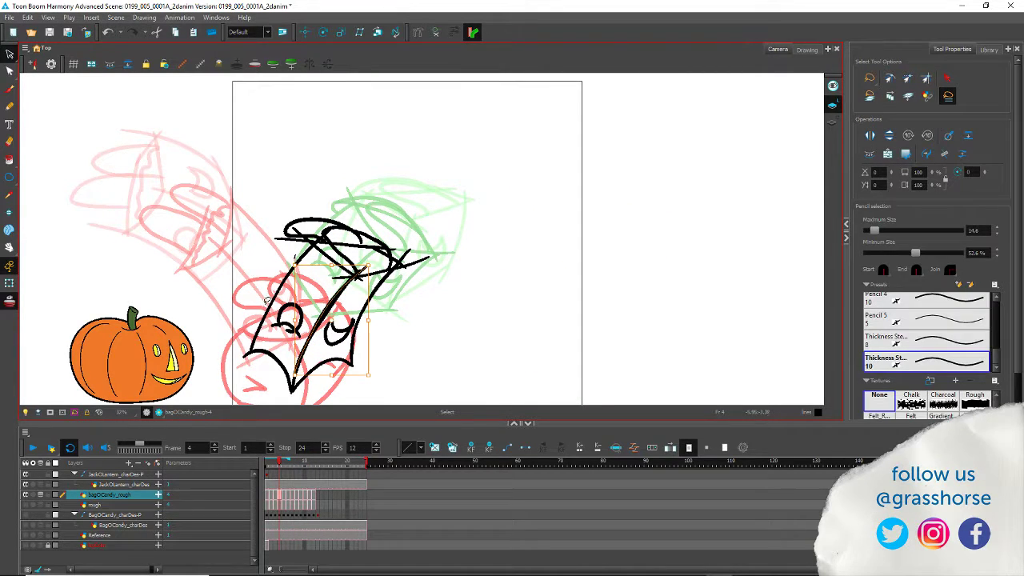
click(252, 254)
click(328, 307)
key(Delete)
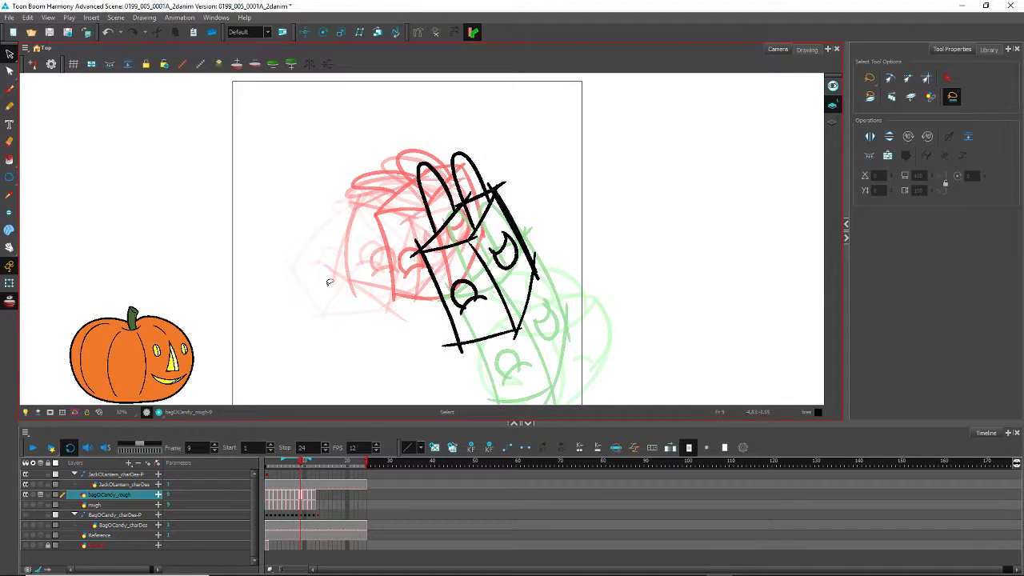
Step: Remove the doubled stroke on the frame 9 bag's right edge and the one on the frame 12 bag's centre fold
click(510, 208)
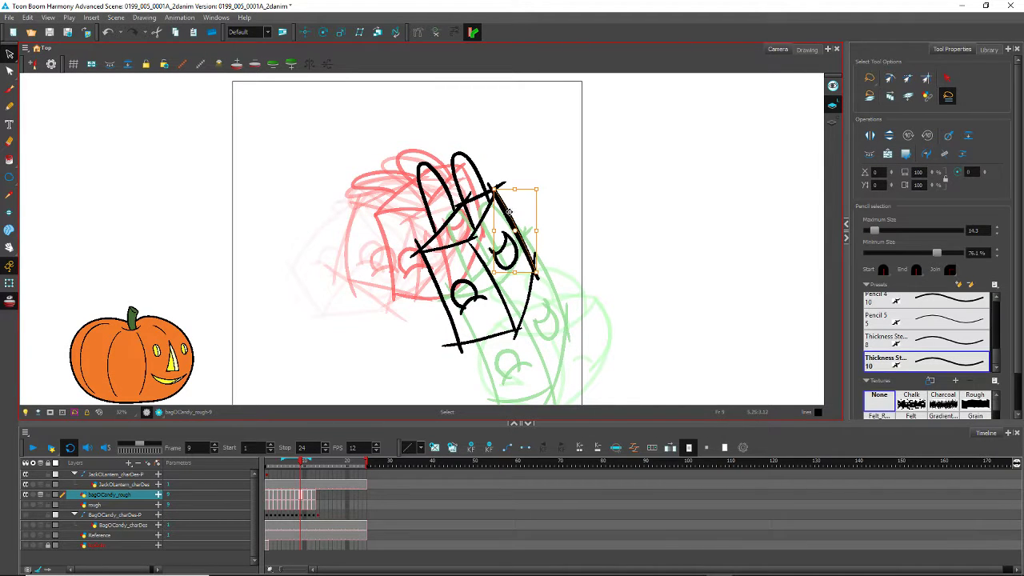
click(391, 201)
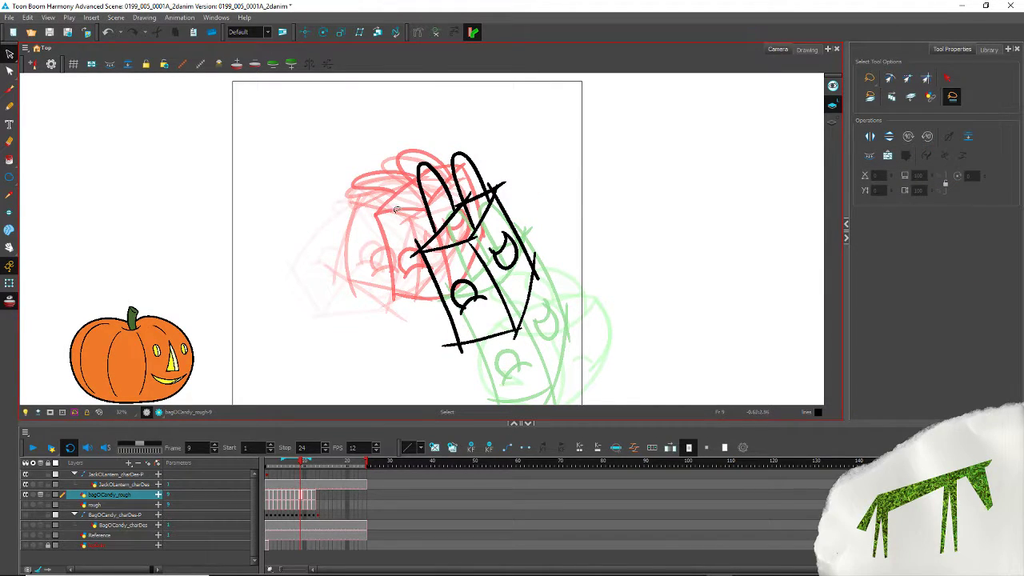
key(.)
key(.)
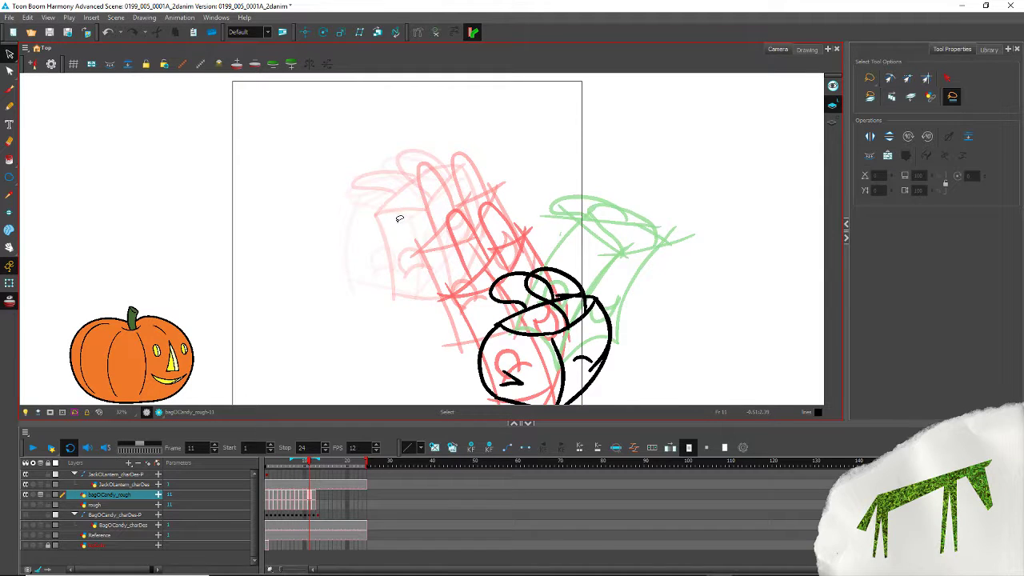
key(.)
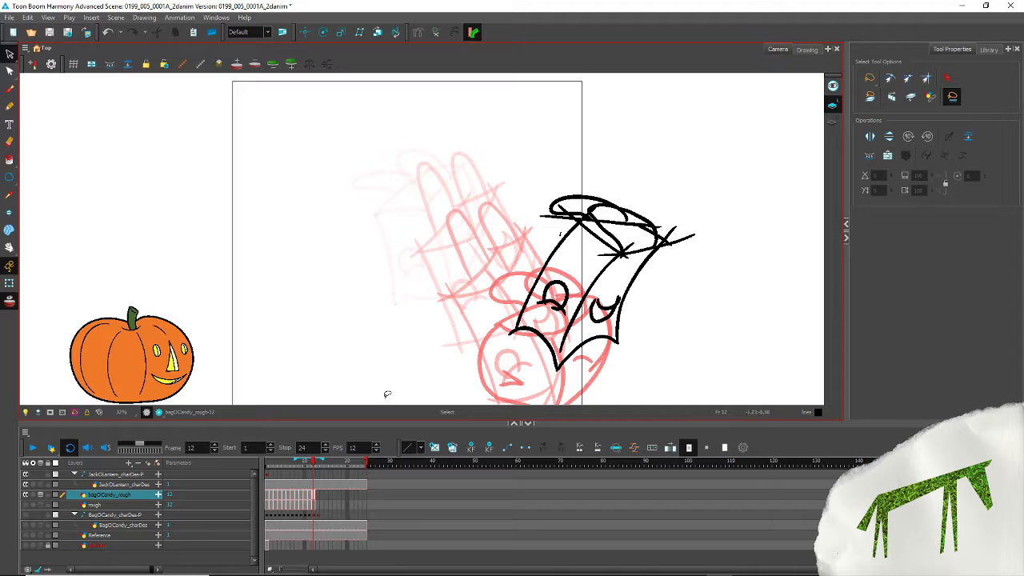
Step: Play back the animation from the first frame to review the cleaned-up bag drawings, and stop the playback
key(.)
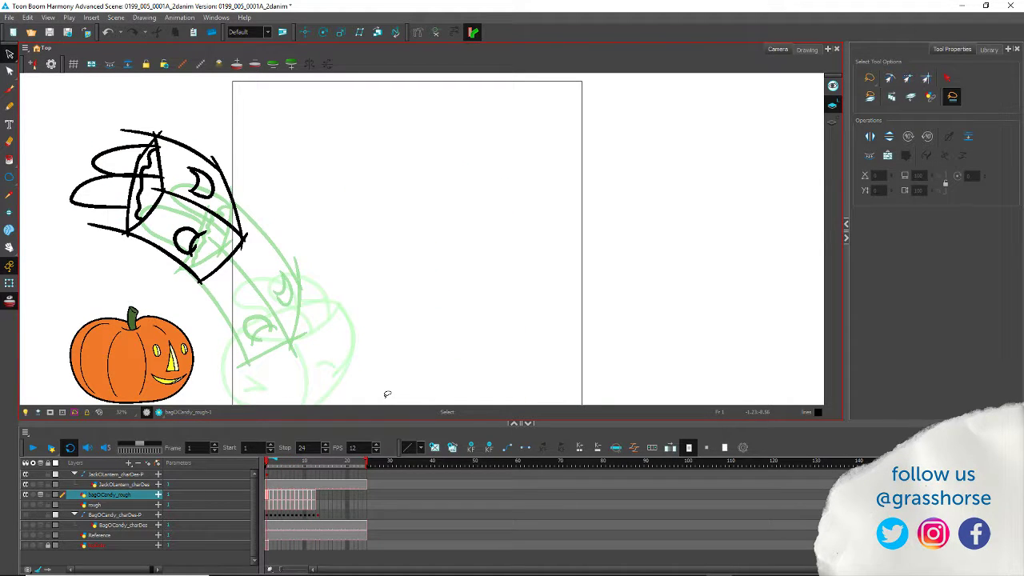
key(.)
click(33, 448)
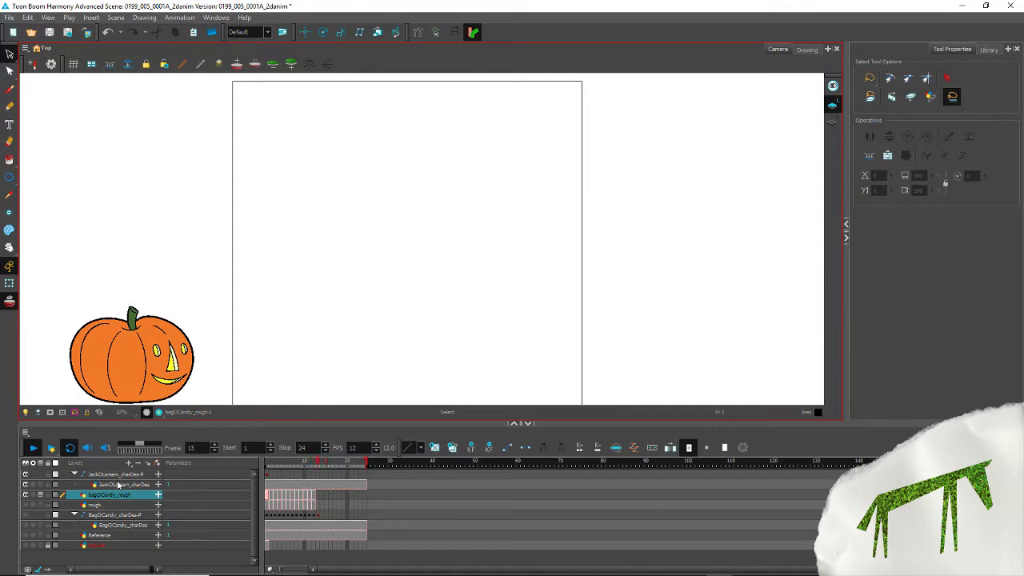
click(33, 448)
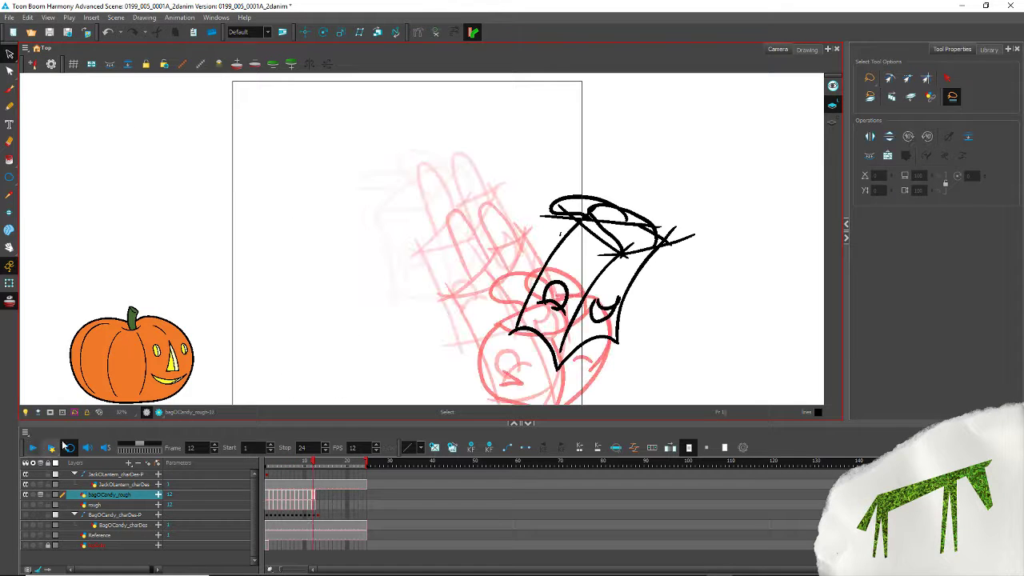
Step: Save the scene and start playing the bag animation once more
click(10, 17)
click(13, 88)
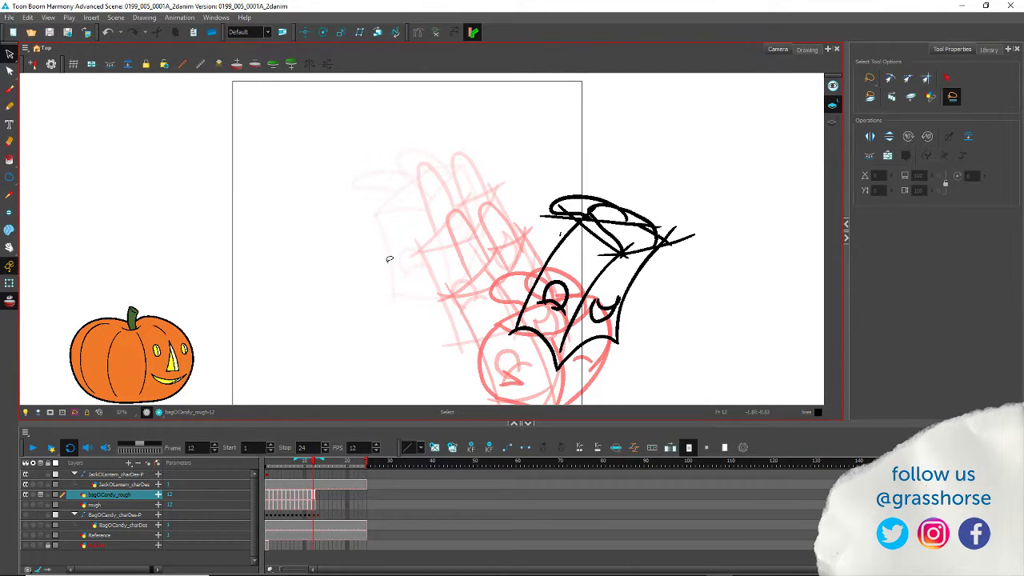
click(33, 449)
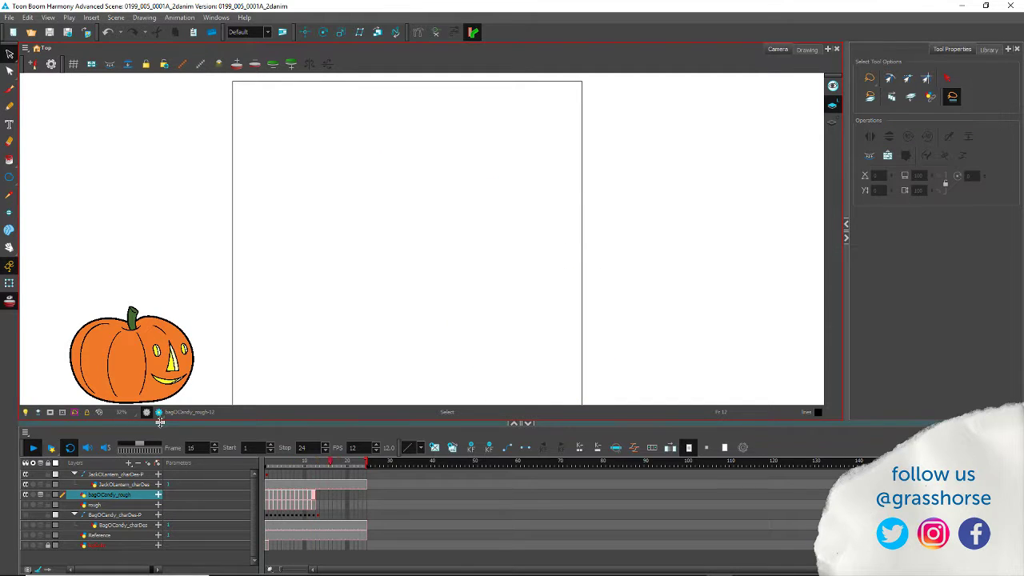